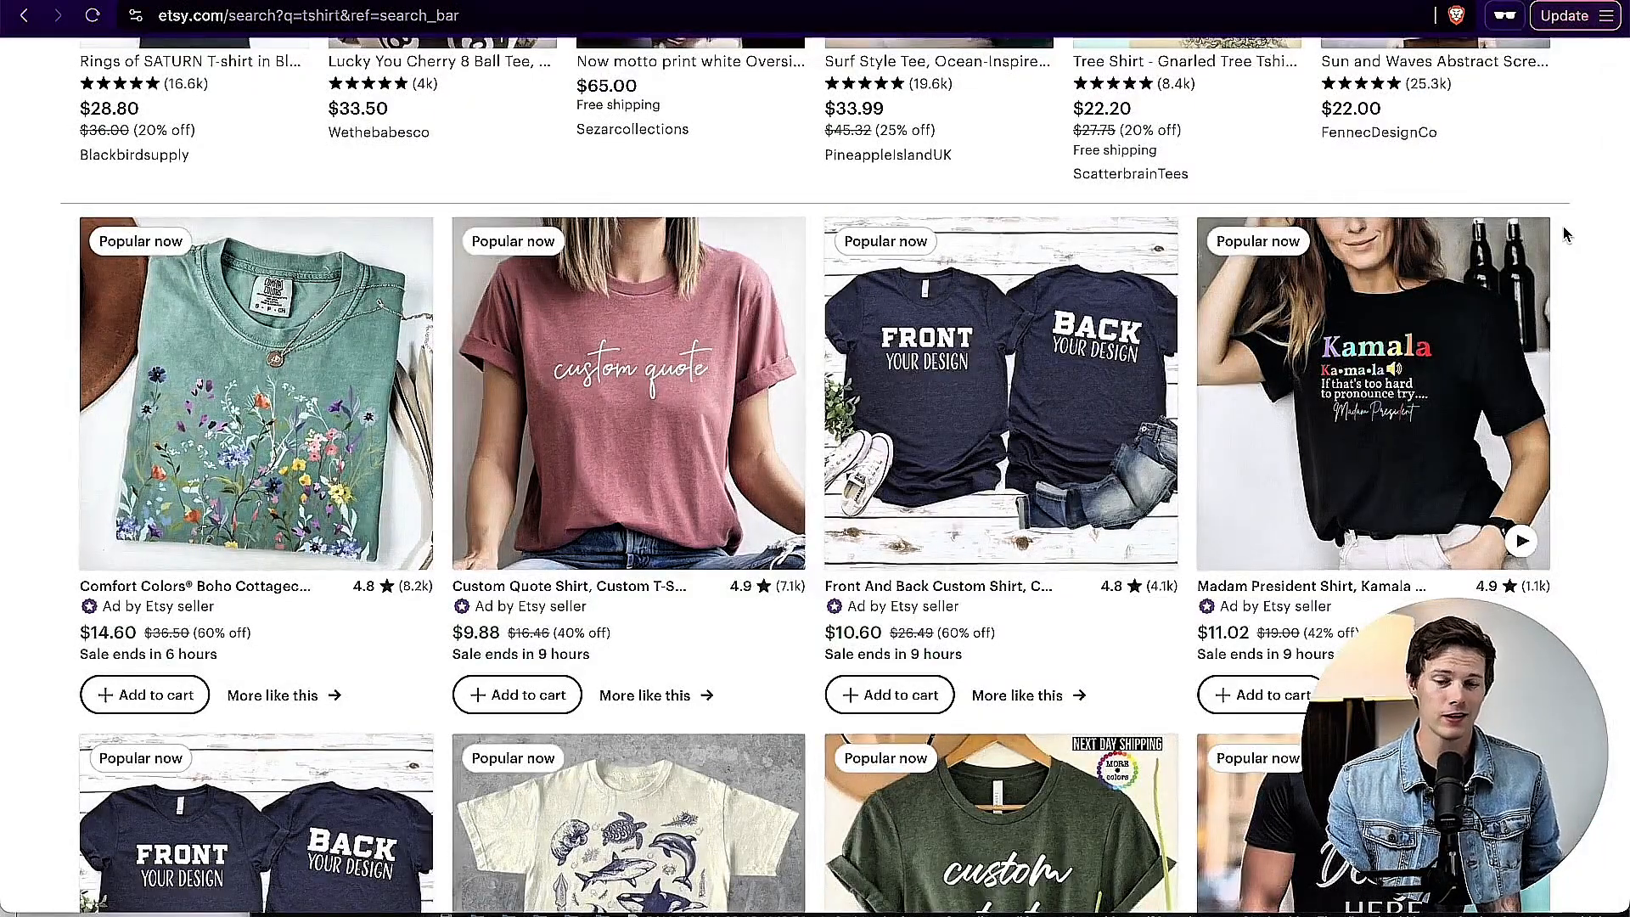
Step: Examine the Etsy search results for "tshirt", comparing the designs, prices and review counts of the featured and popular listings
scroll(1566, 235, "down", 2)
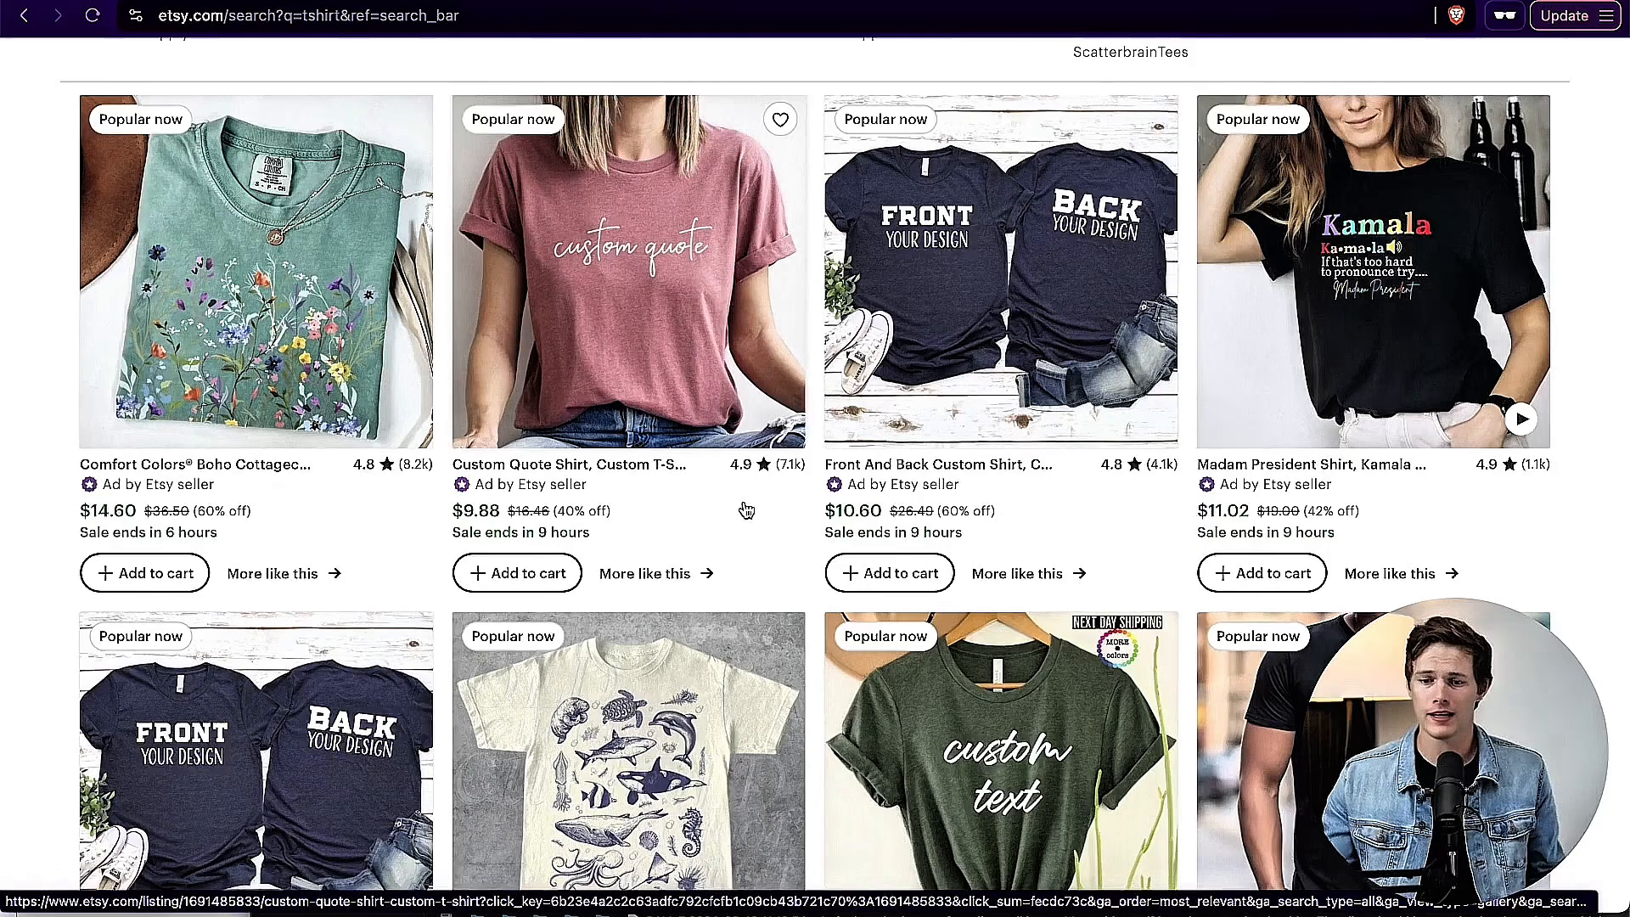
scroll(745, 509, "up", 2)
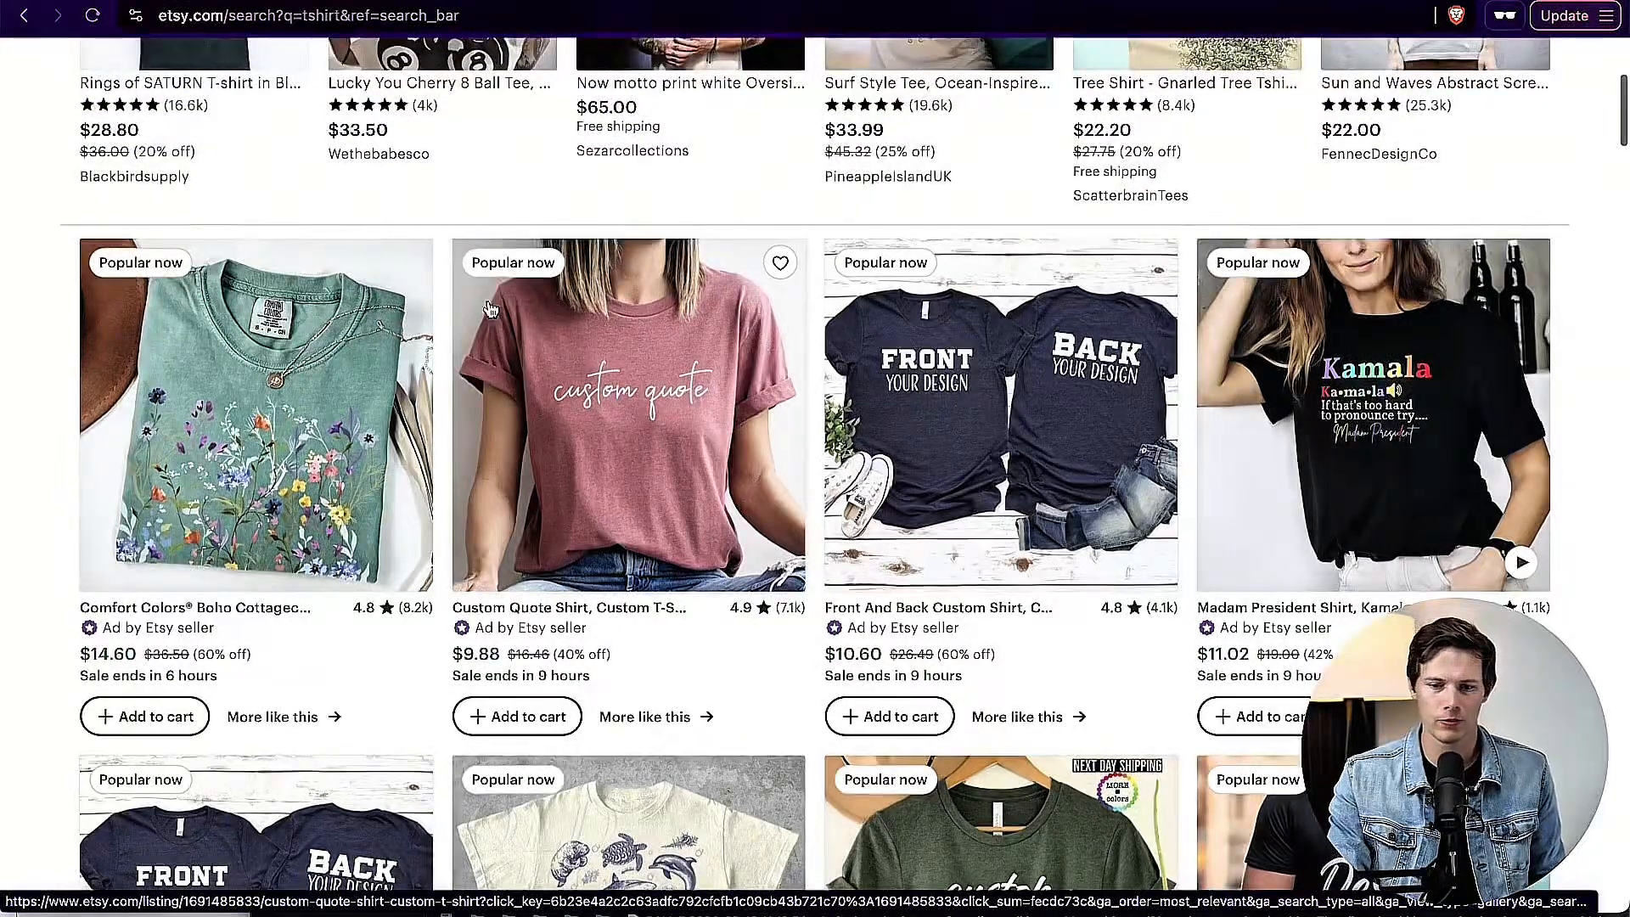
scroll(707, 398, "up", 4)
scroll(707, 410, "up", 2)
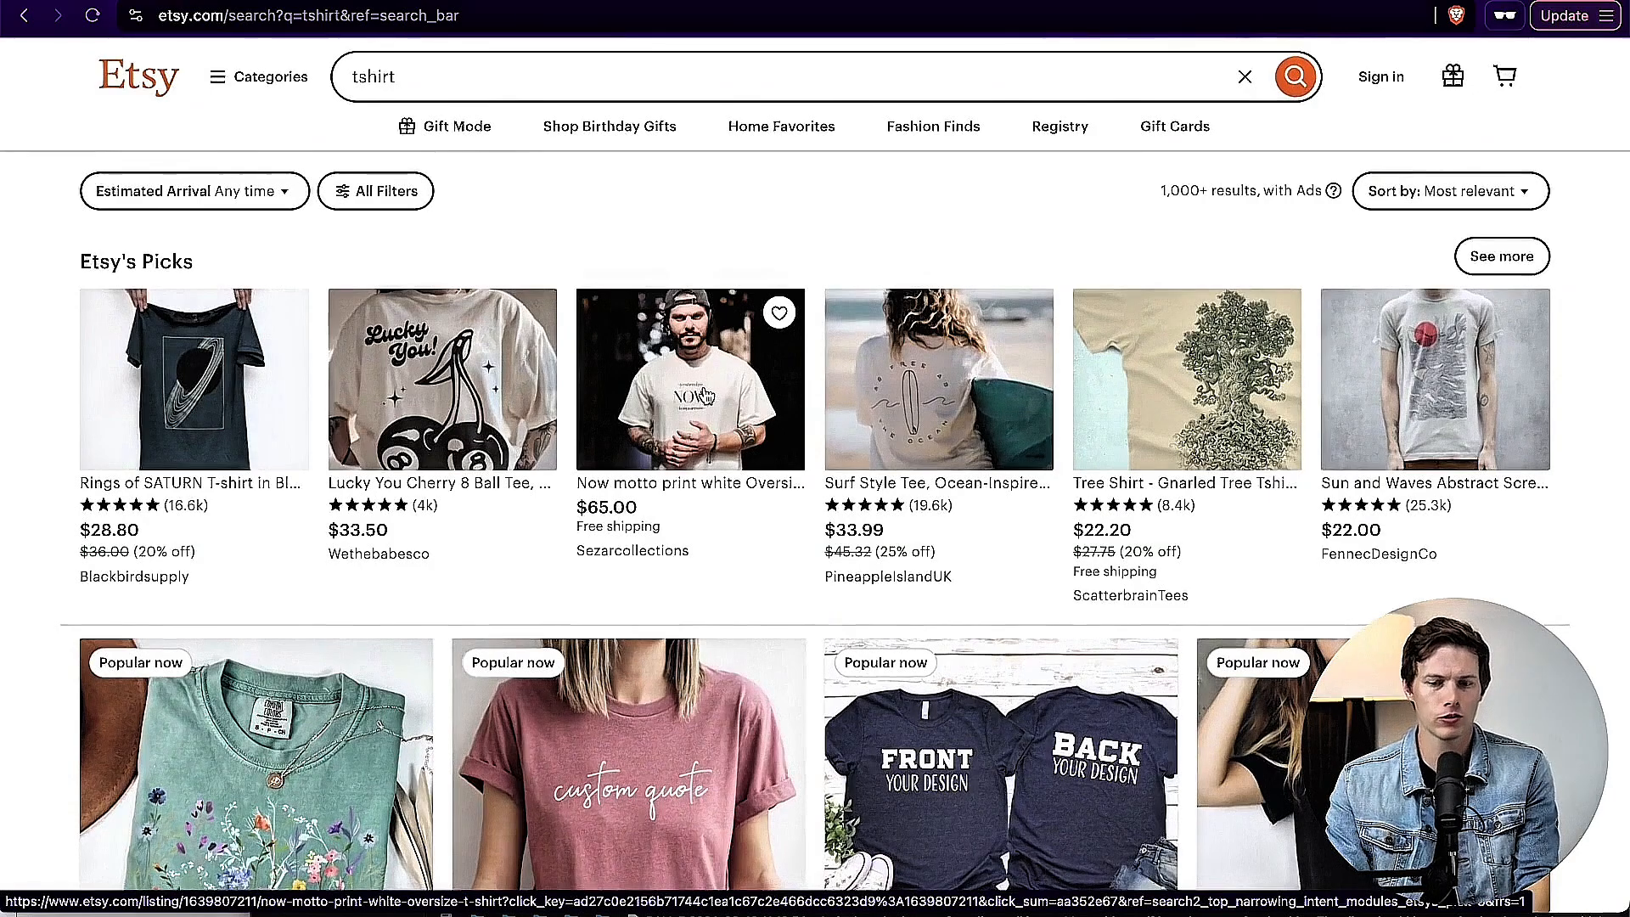
scroll(1602, 539, "down", 7)
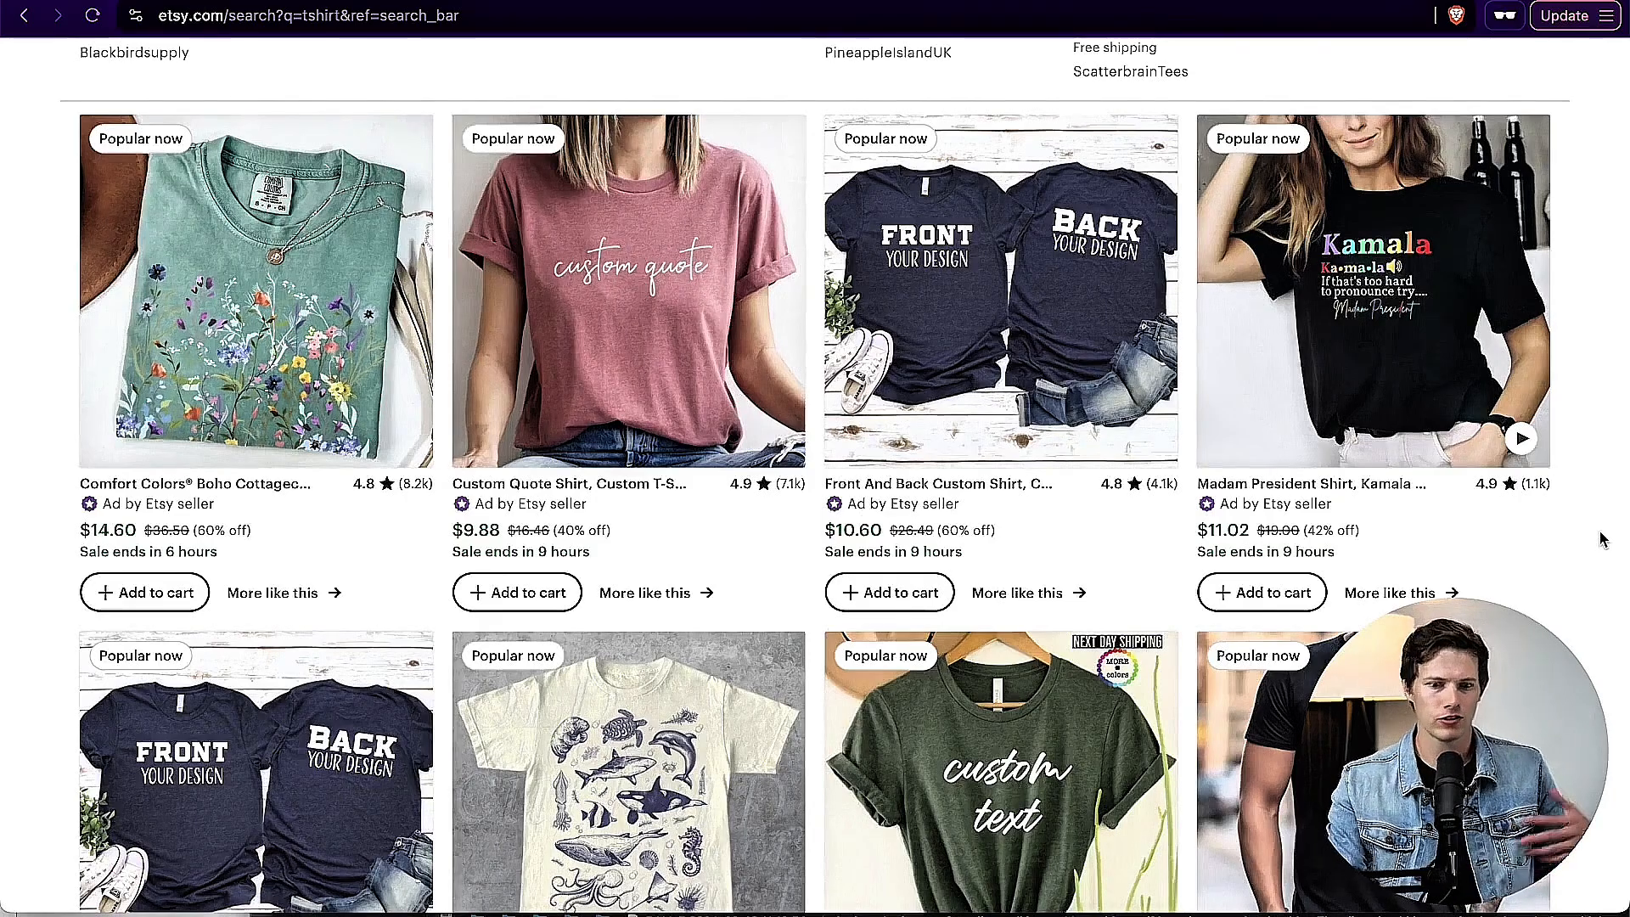
scroll(1602, 539, "down", 3)
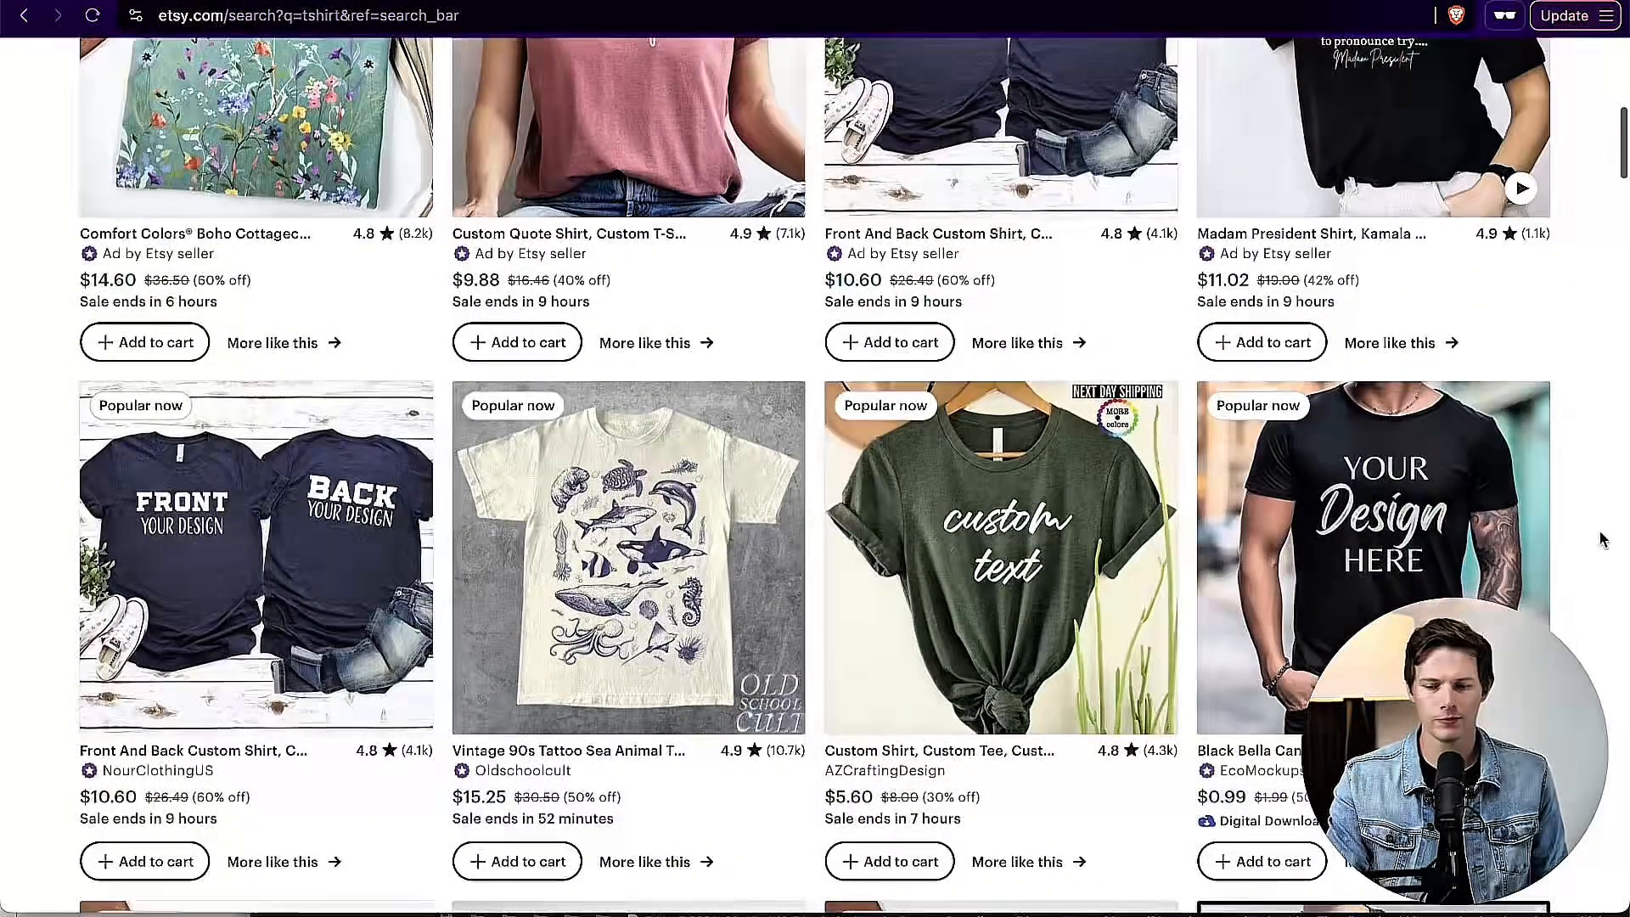
scroll(815, 475, "down", 2)
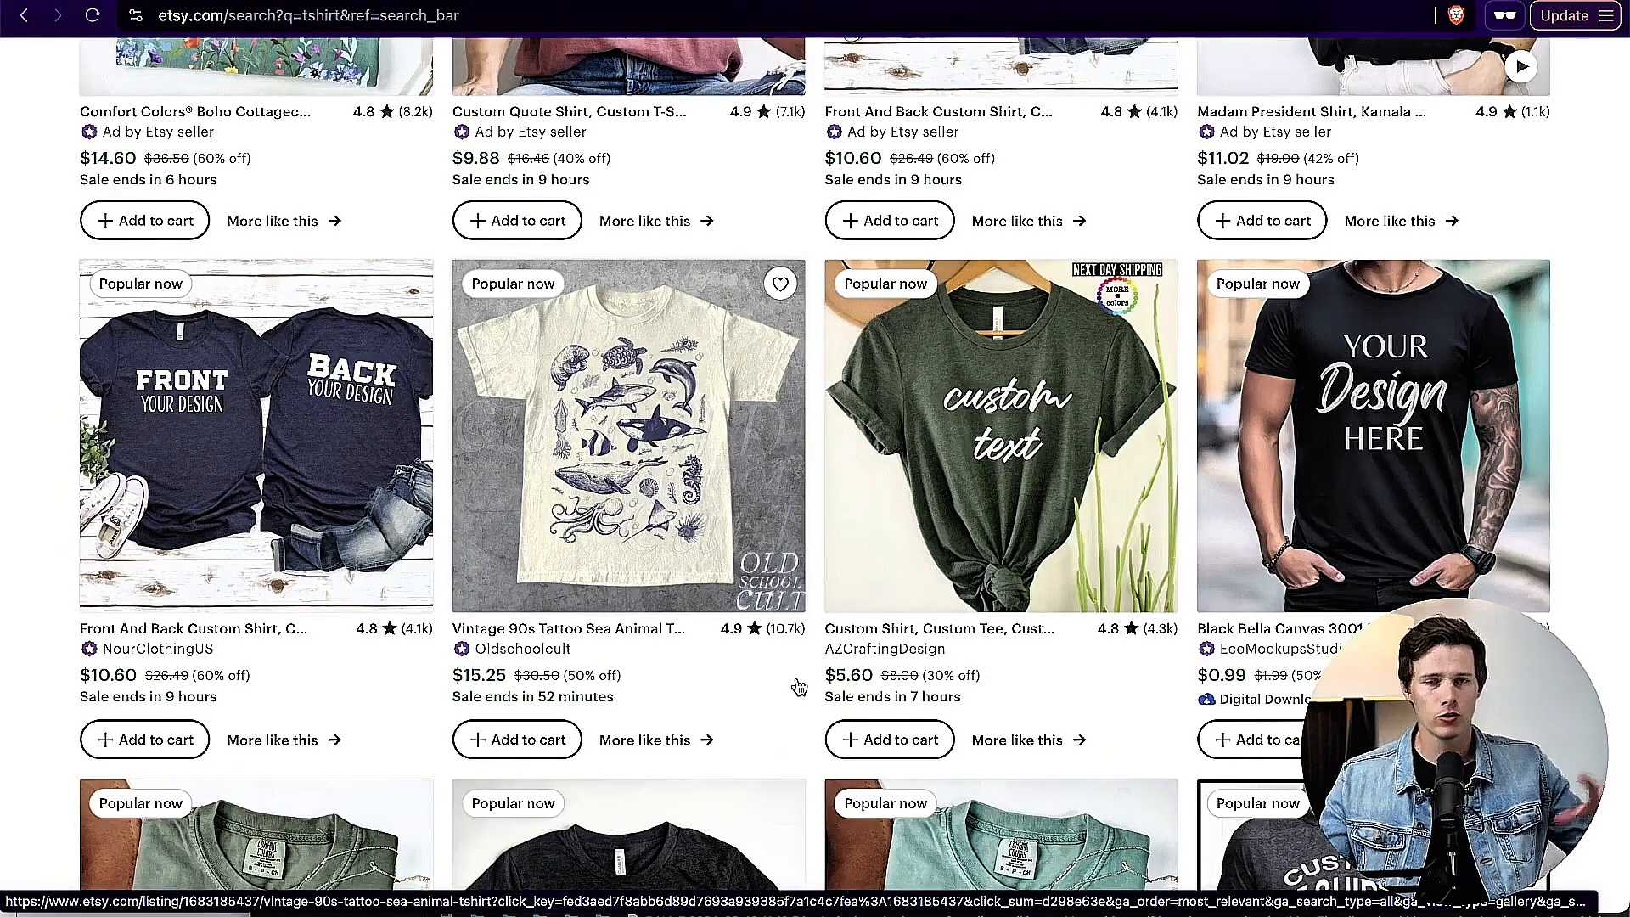
scroll(1375, 679, "down", 10)
scroll(1375, 679, "down", 5)
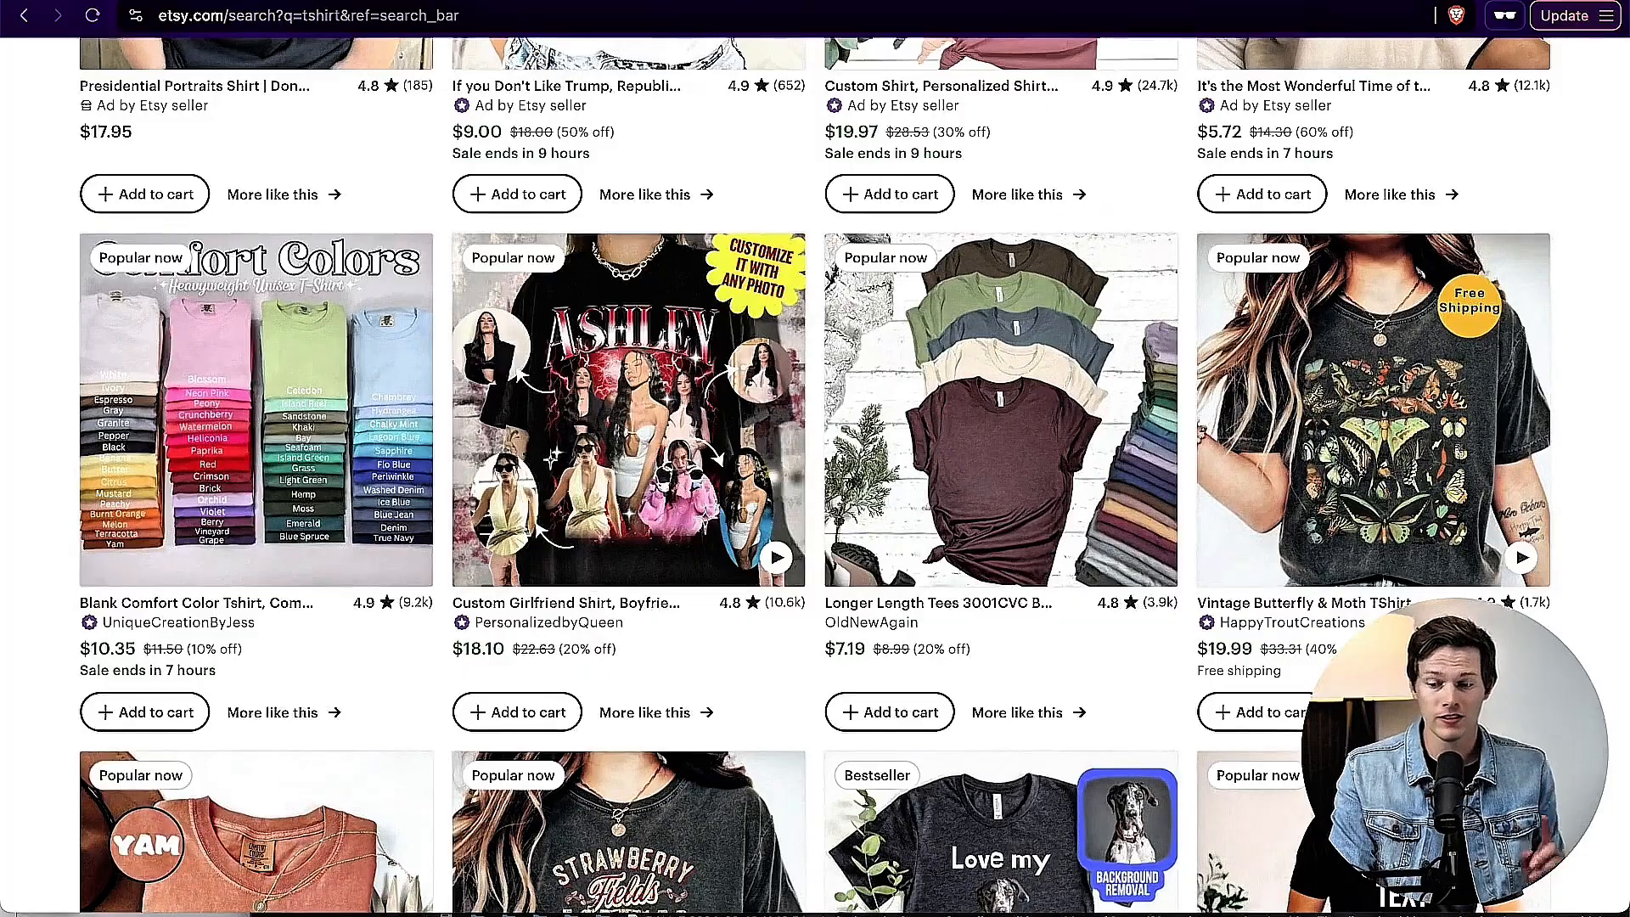
scroll(696, 690, "up", 8)
scroll(1579, 683, "up", 2)
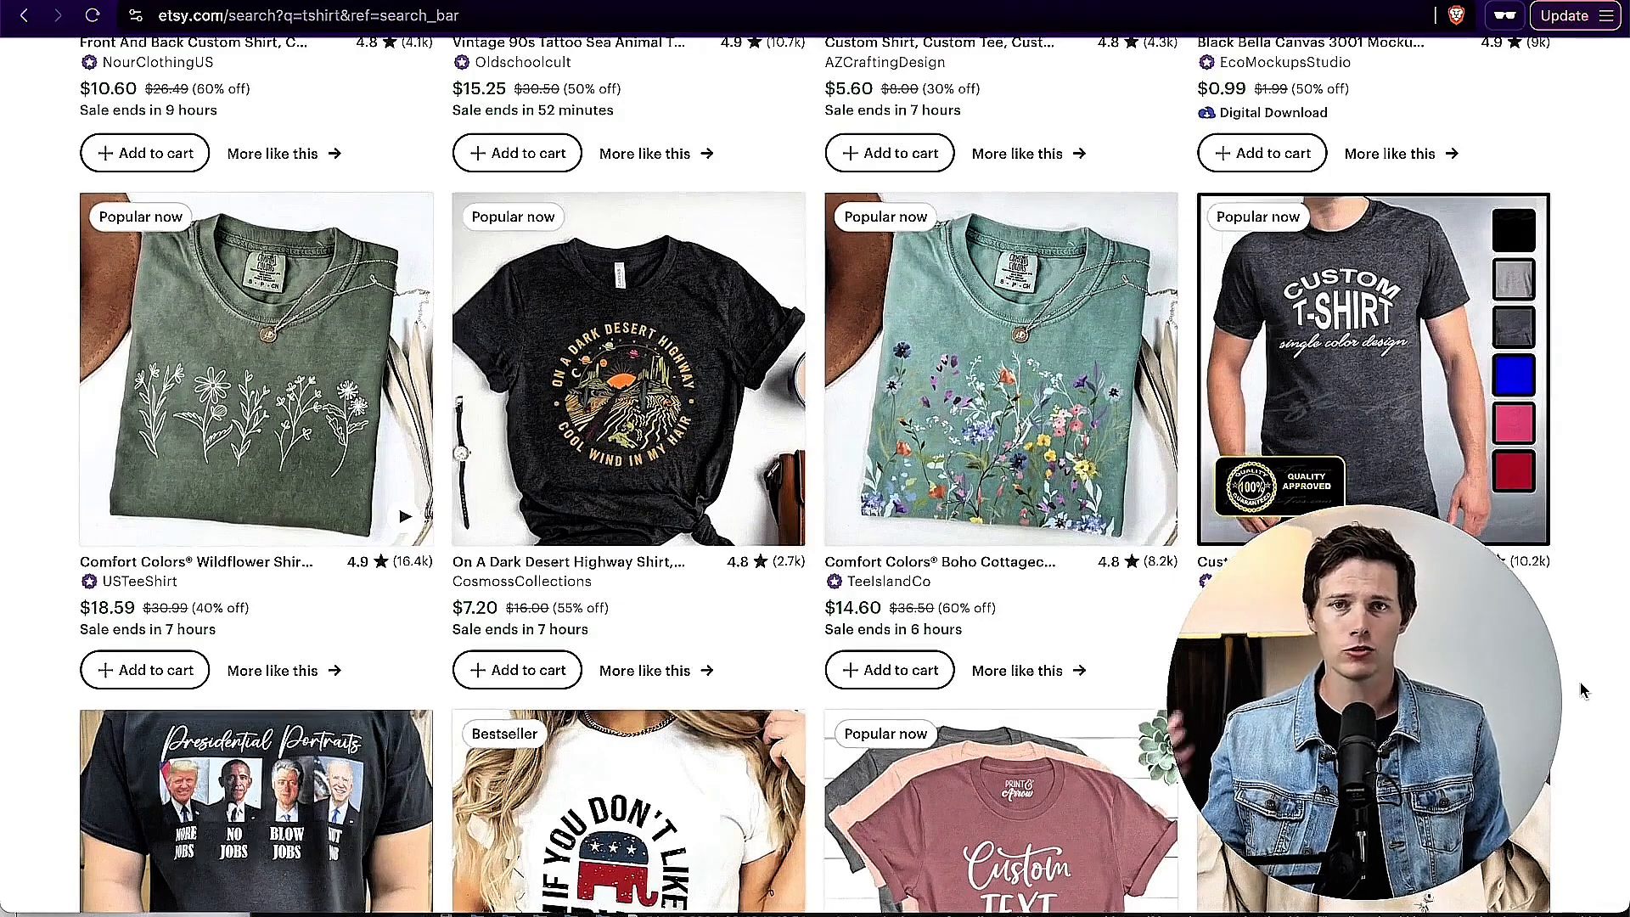
scroll(1580, 689, "up", 5)
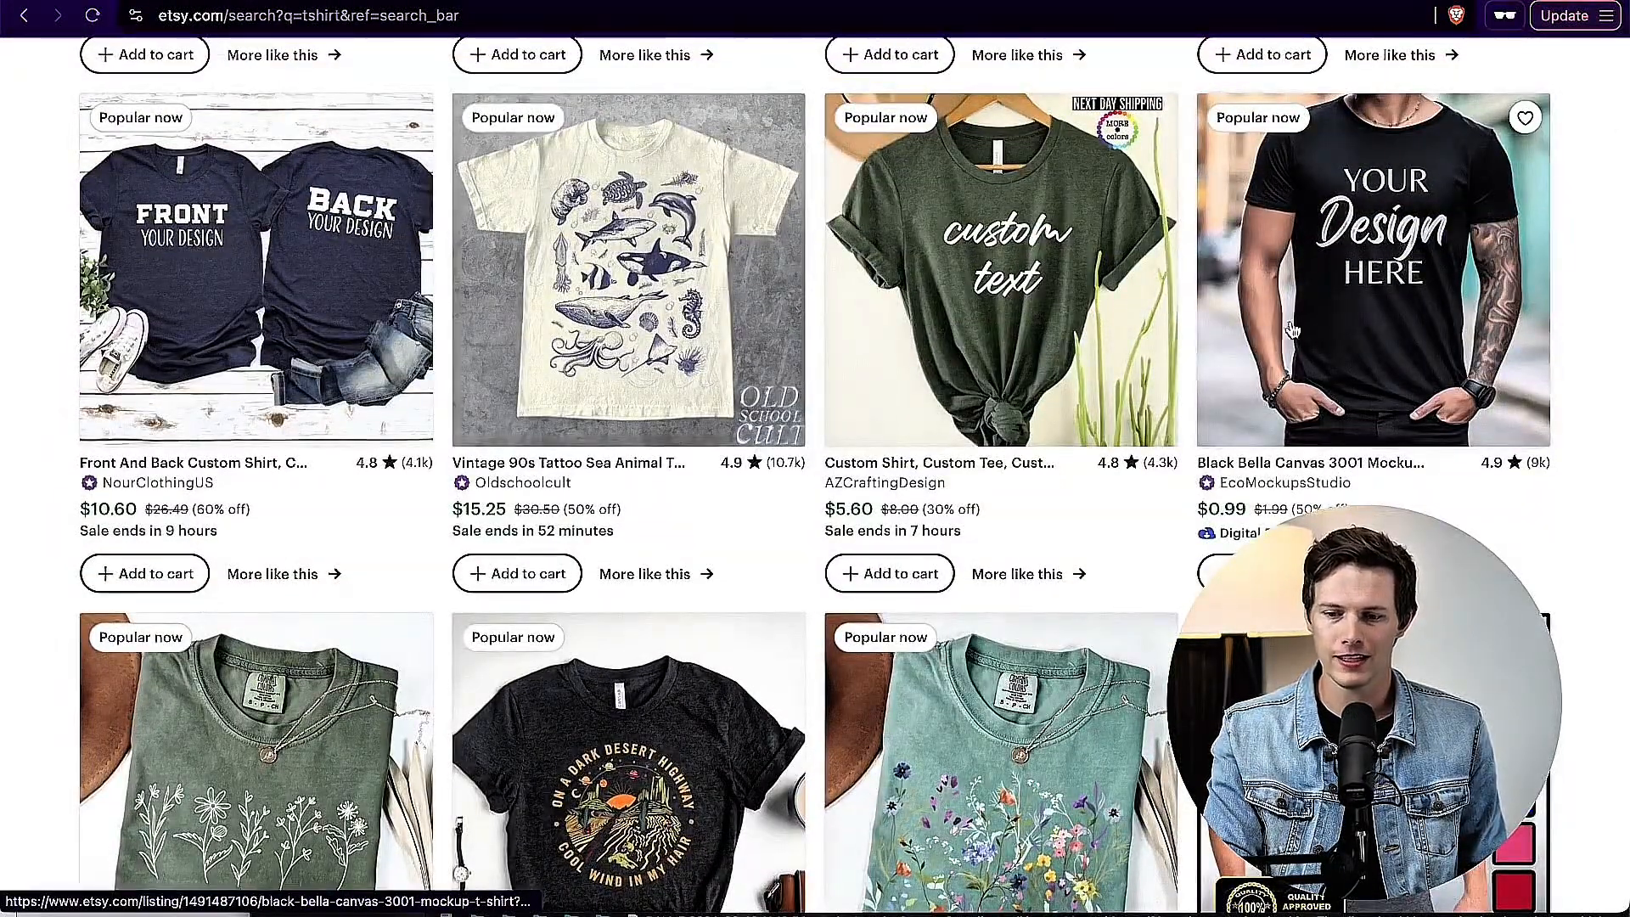
scroll(992, 318, "up", 10)
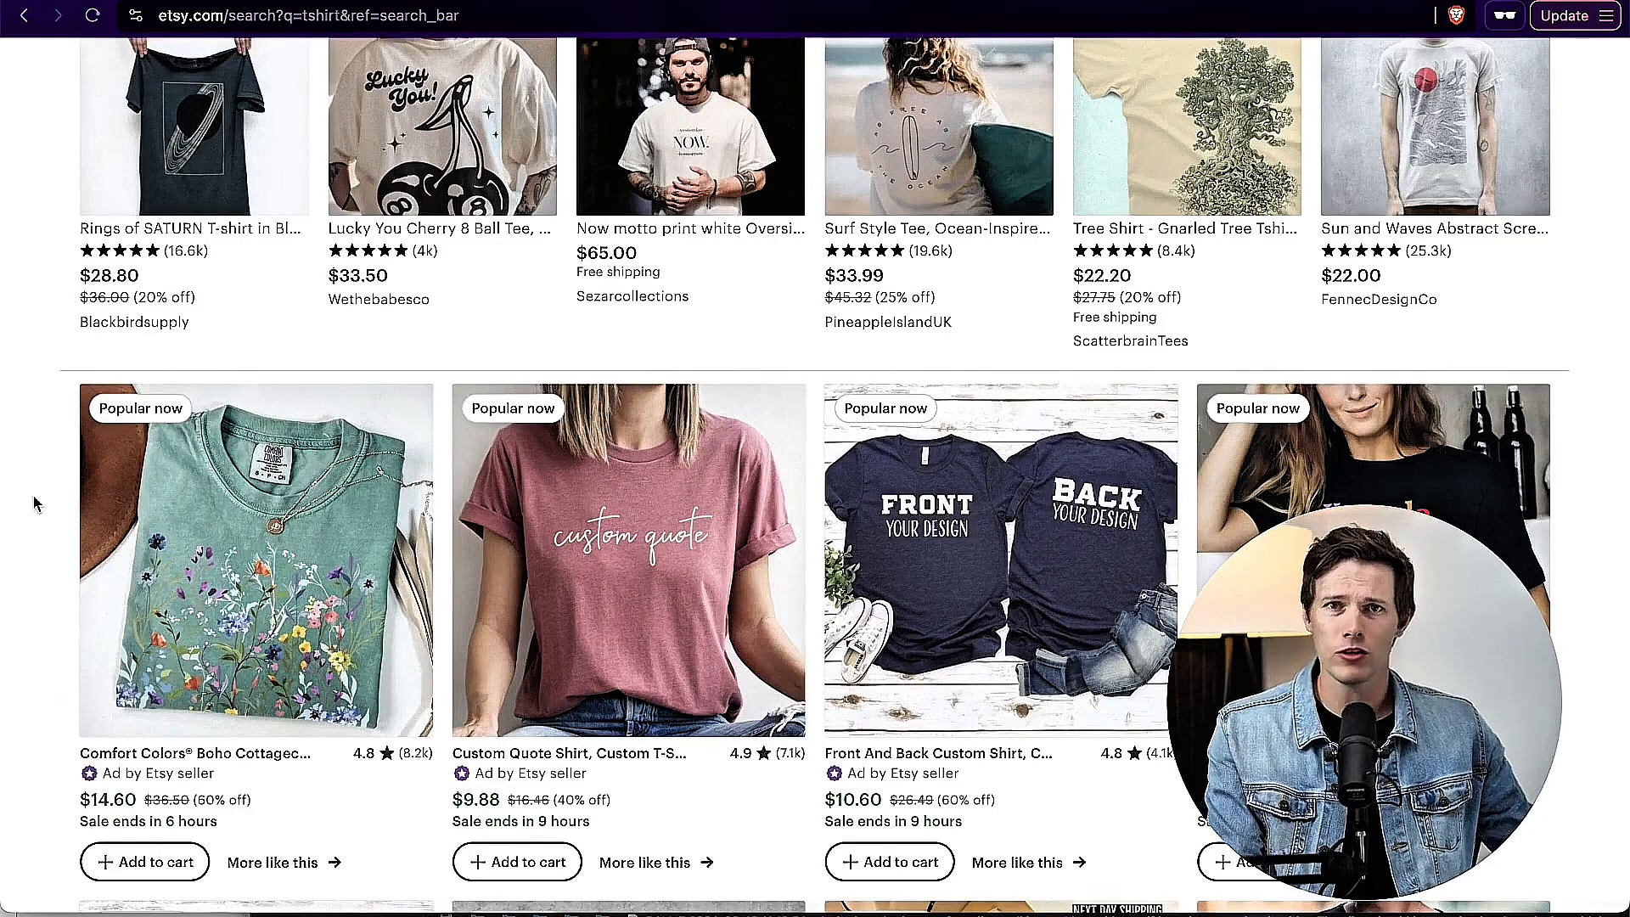
scroll(34, 504, "up", 3)
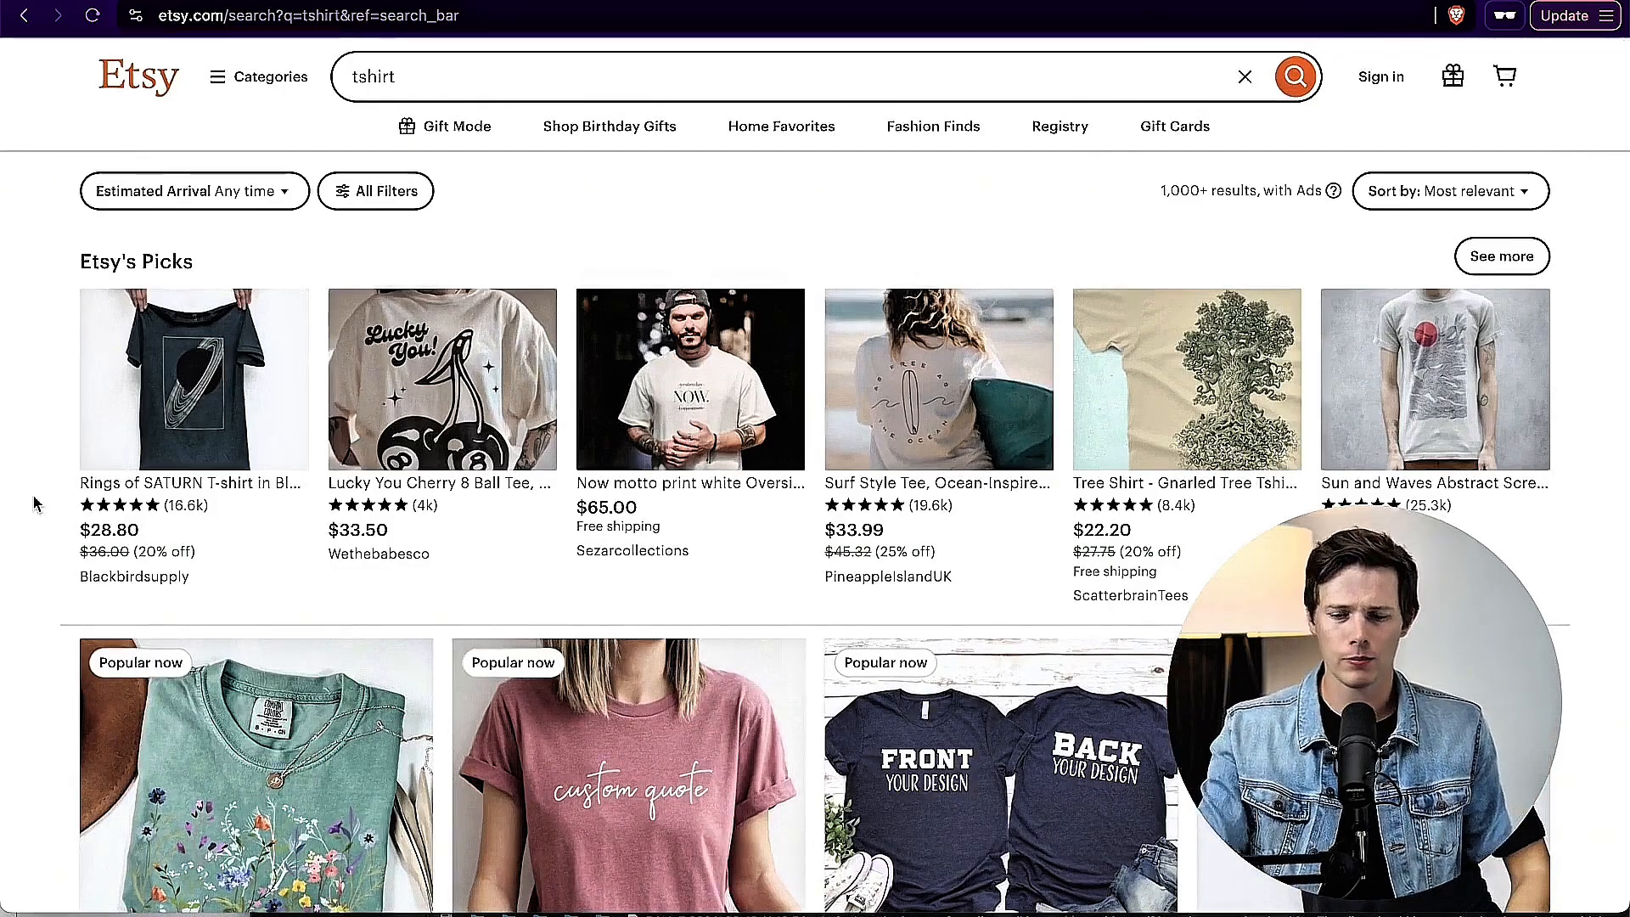
Step: Review the popular t-shirt listings again, from the Boho Cottagecore shirt to the custom-text shirts, looking for recurring design themes
scroll(34, 503, "down", 3)
scroll(260, 531, "down", 12)
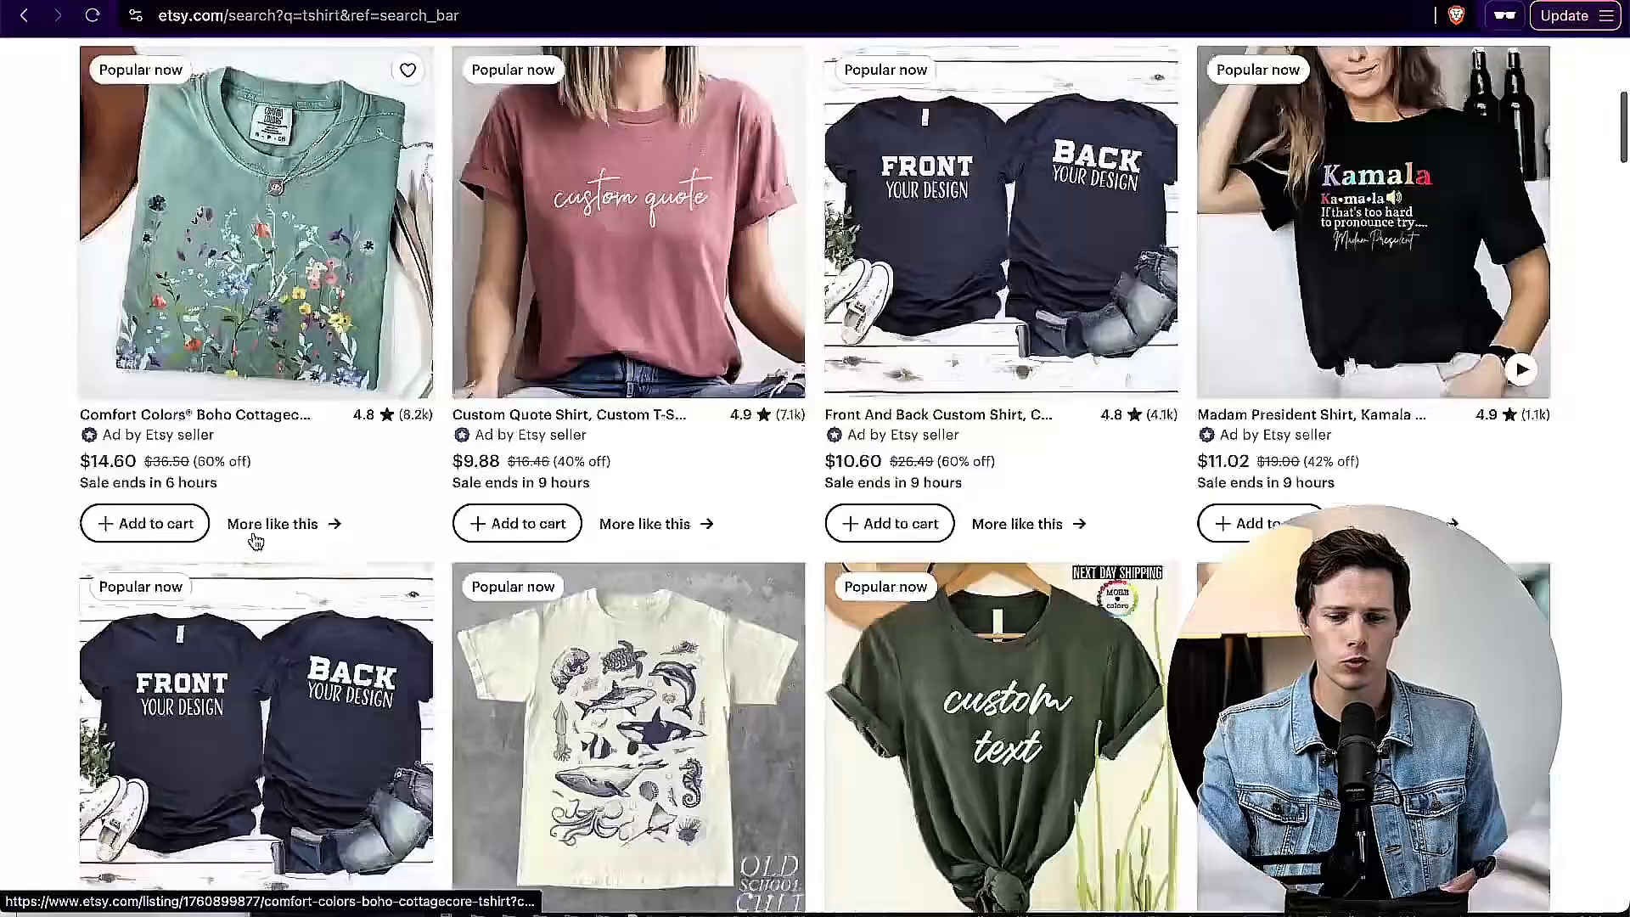
scroll(632, 321, "up", 4)
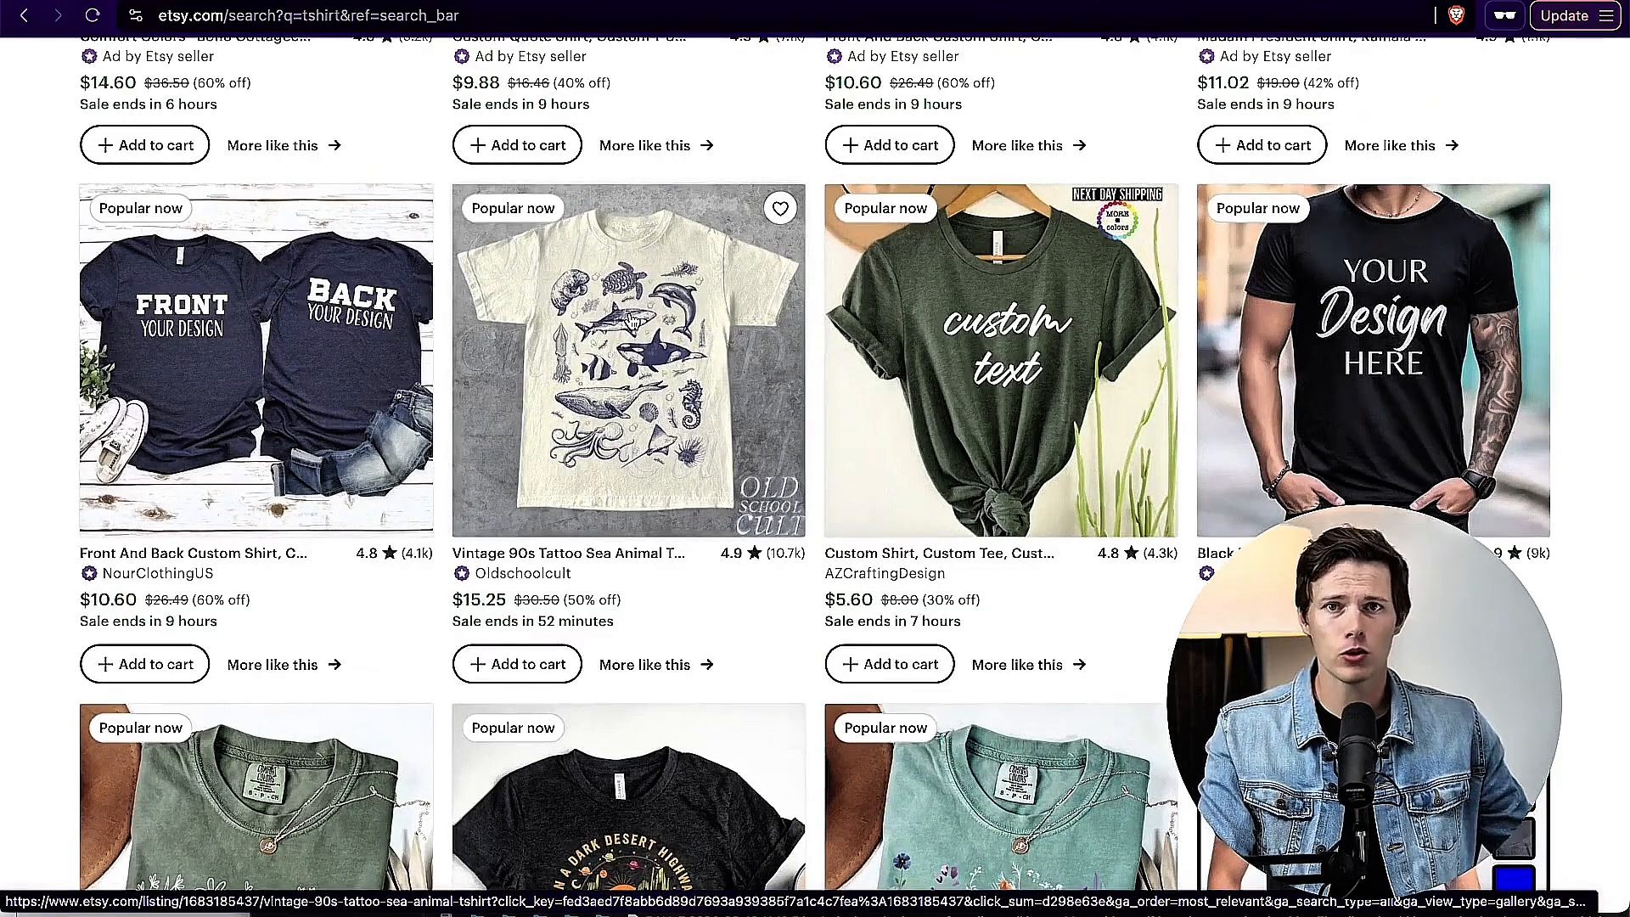
scroll(633, 323, "down", 5)
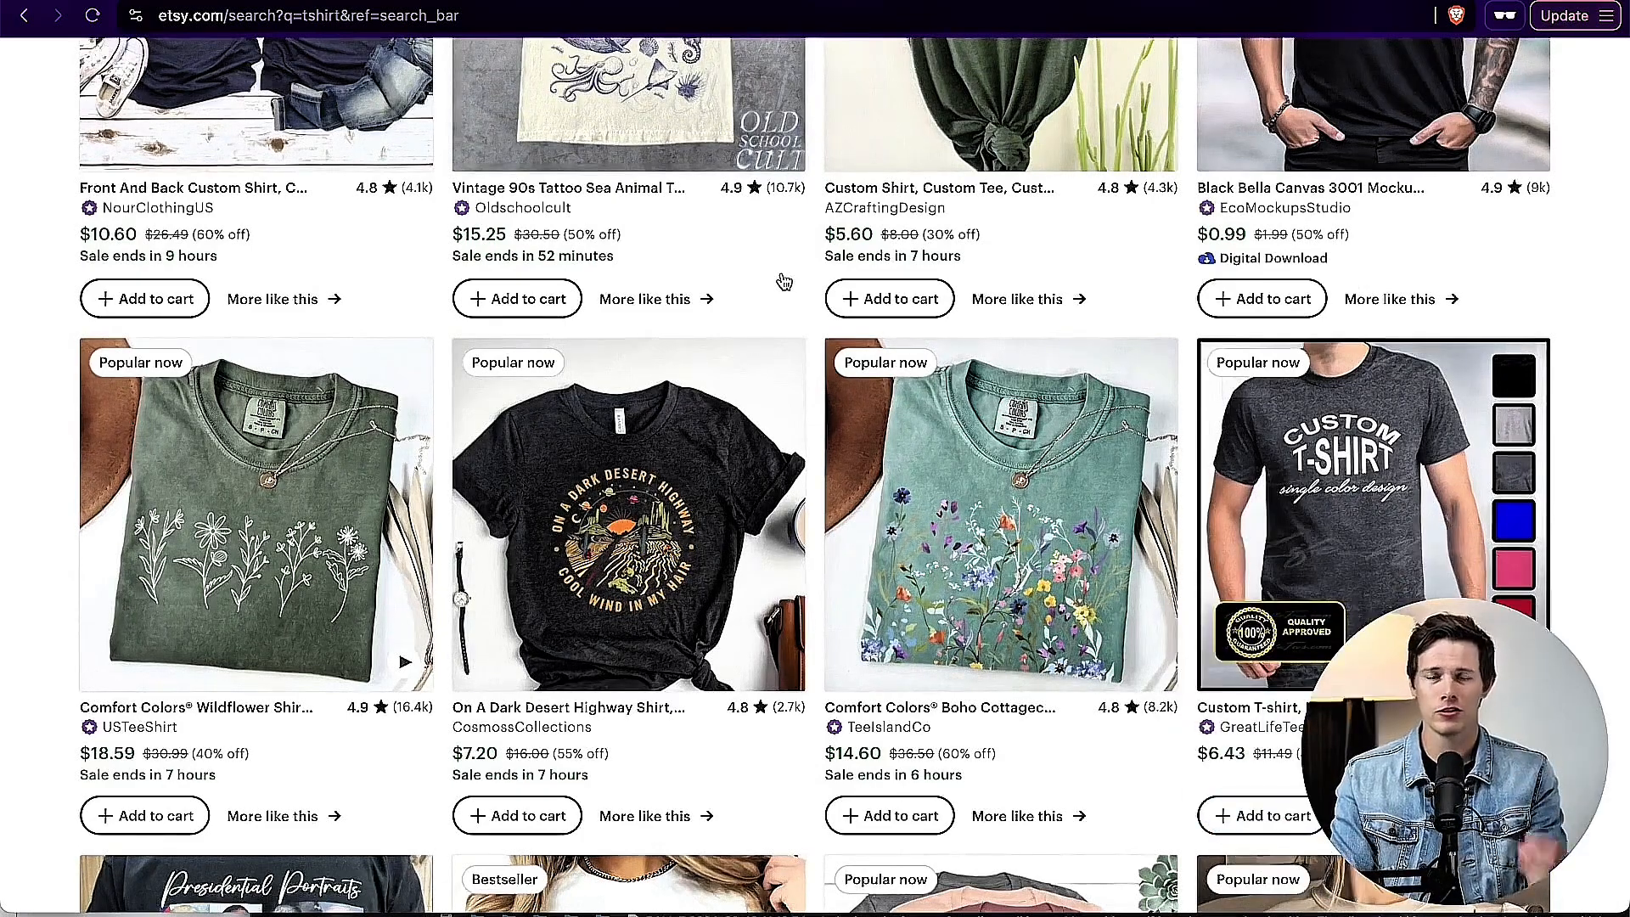
scroll(784, 281, "down", 8)
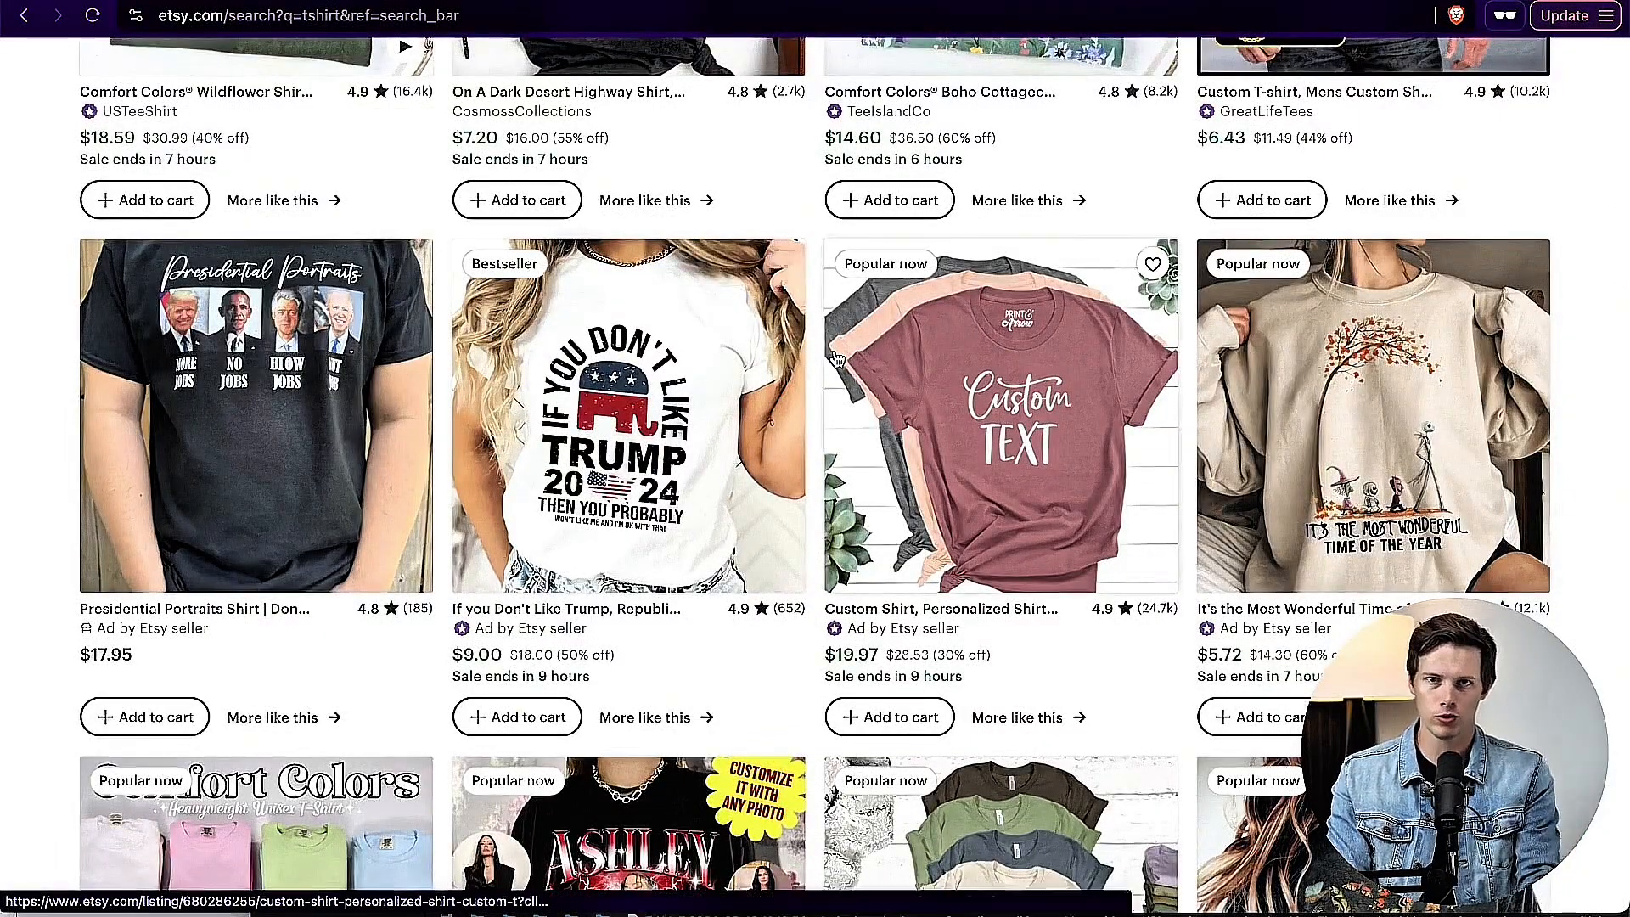
scroll(827, 339, "up", 3)
scroll(819, 312, "up", 3)
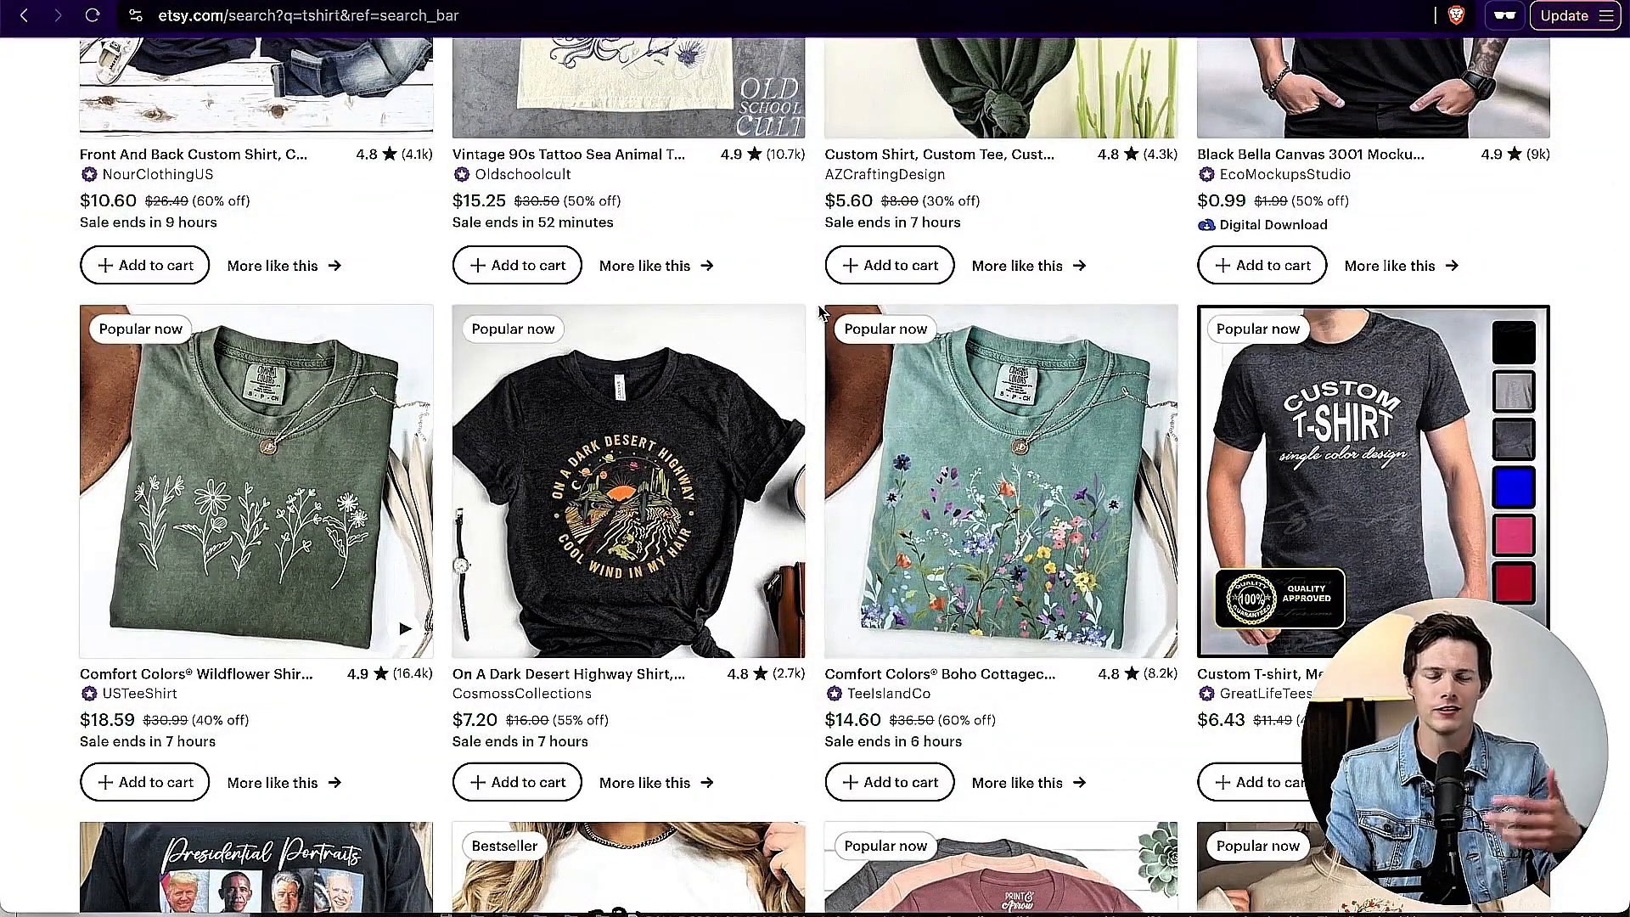
scroll(819, 313, "up", 1)
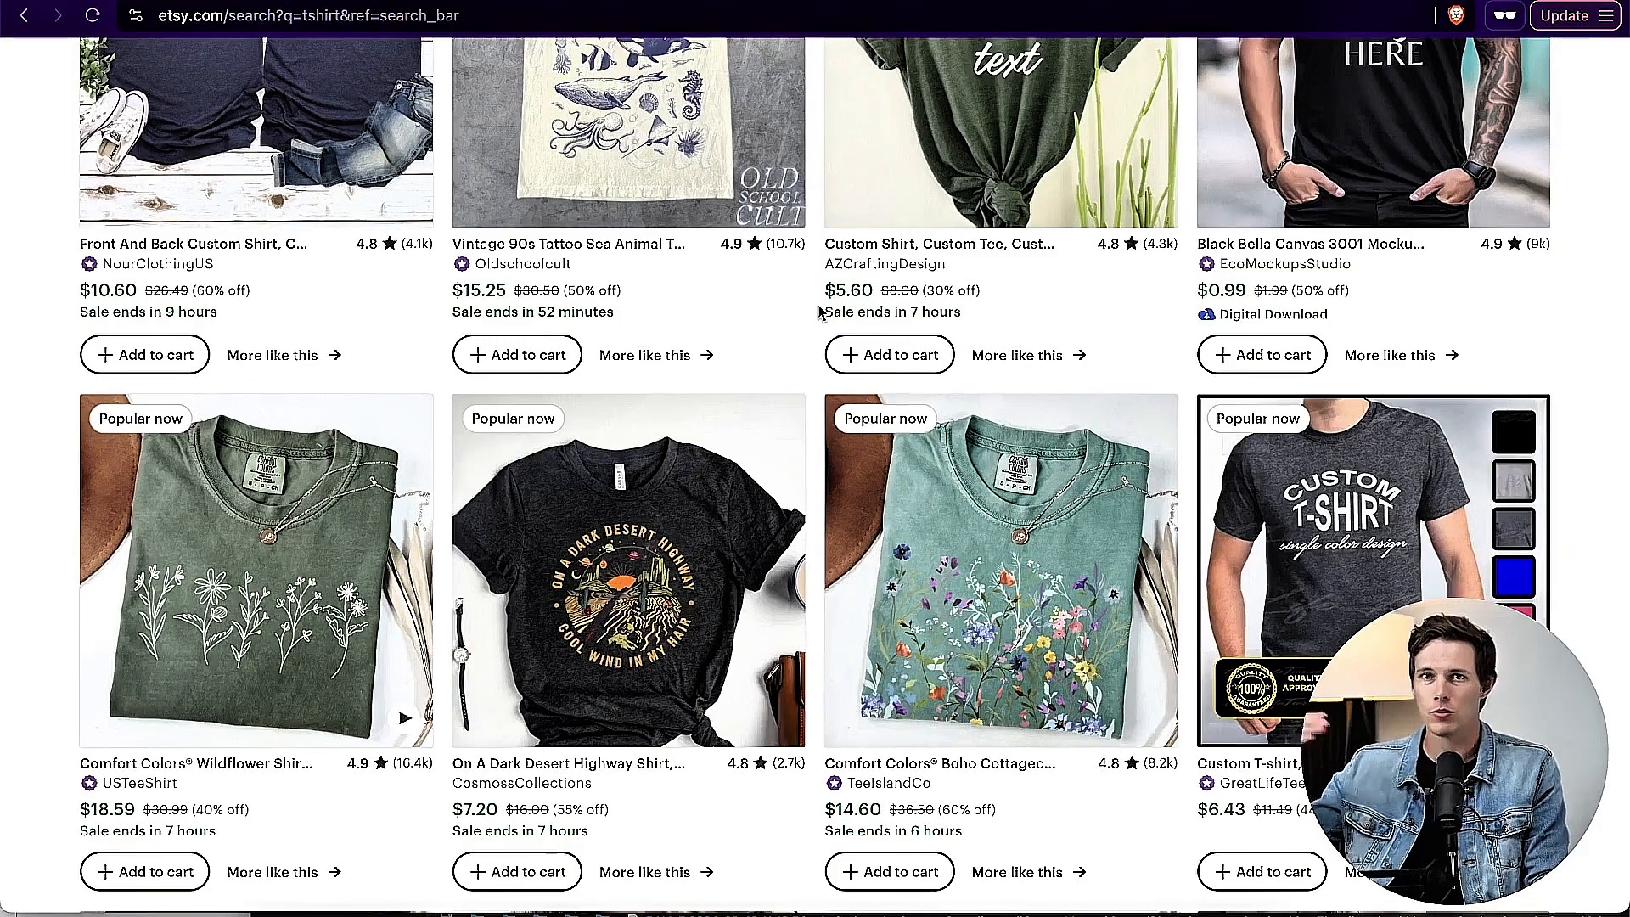
scroll(819, 312, "up", 4)
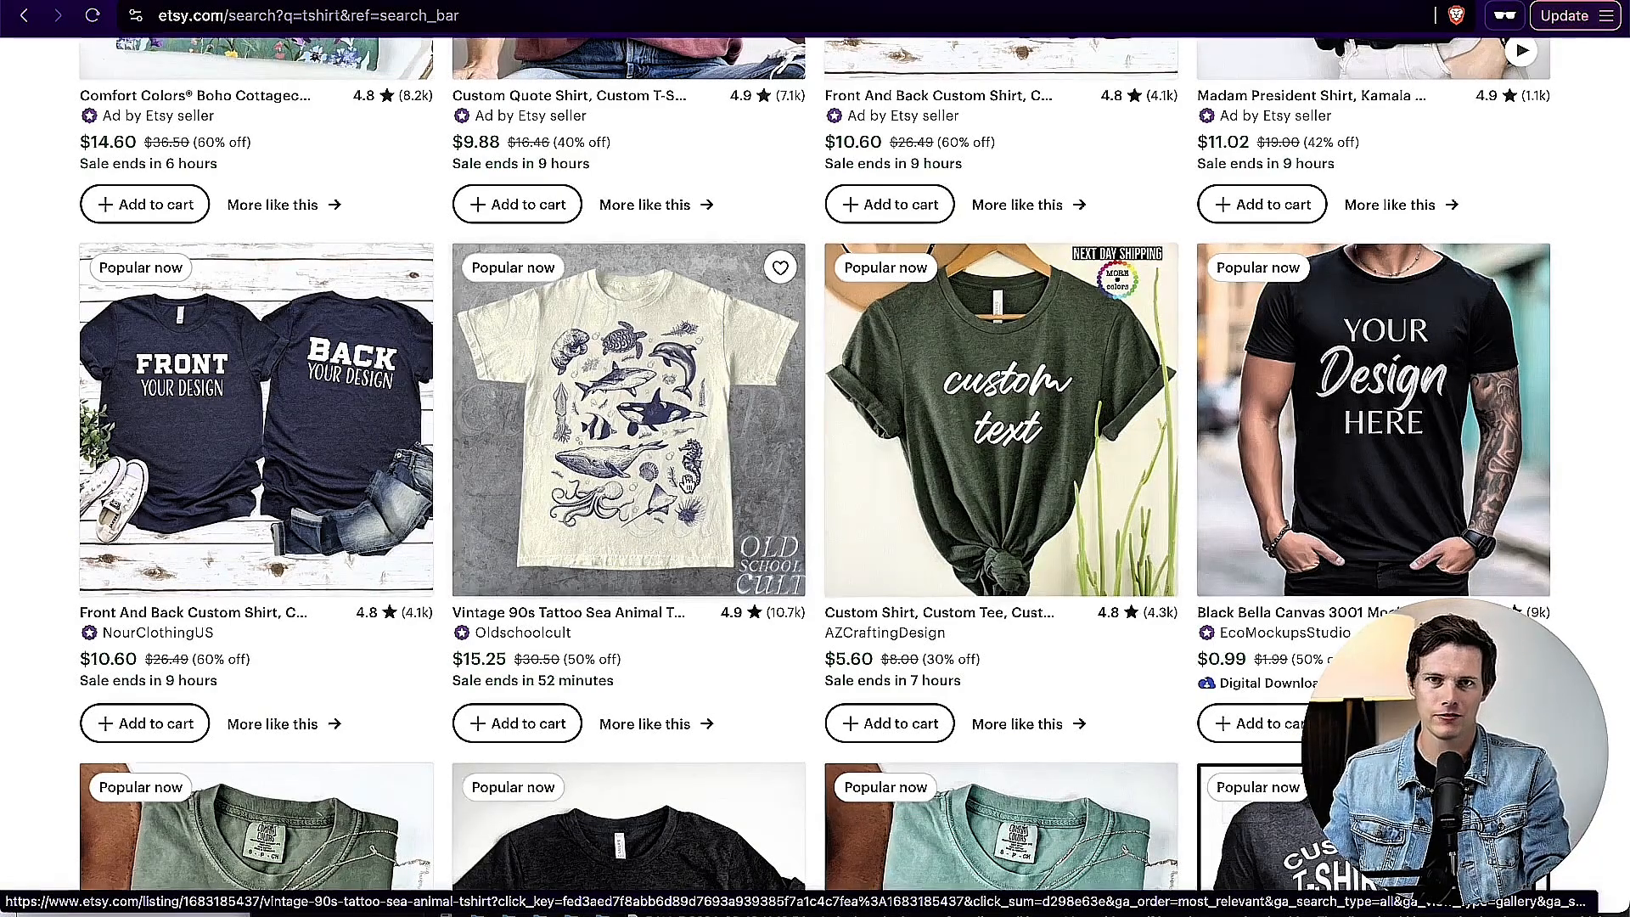
scroll(1587, 386, "down", 2)
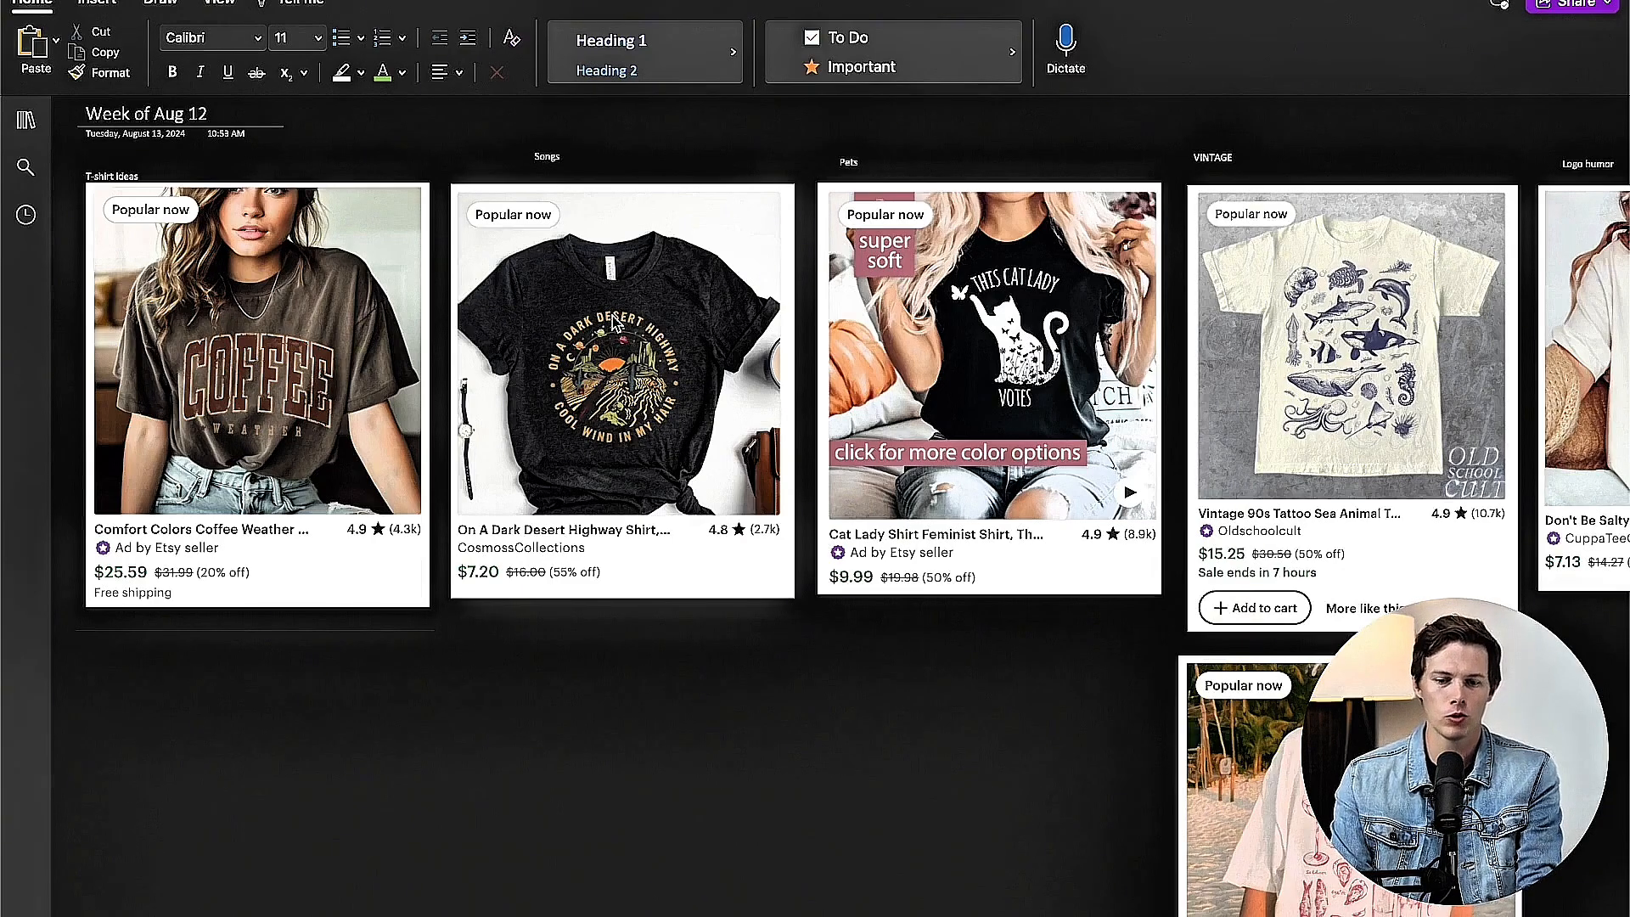
Step: Examine the "Week of Aug 12" t-shirt ideas page in OneNote, covering the saved listings under Songs, Pets and VINTAGE
scroll(655, 363, "right", 3)
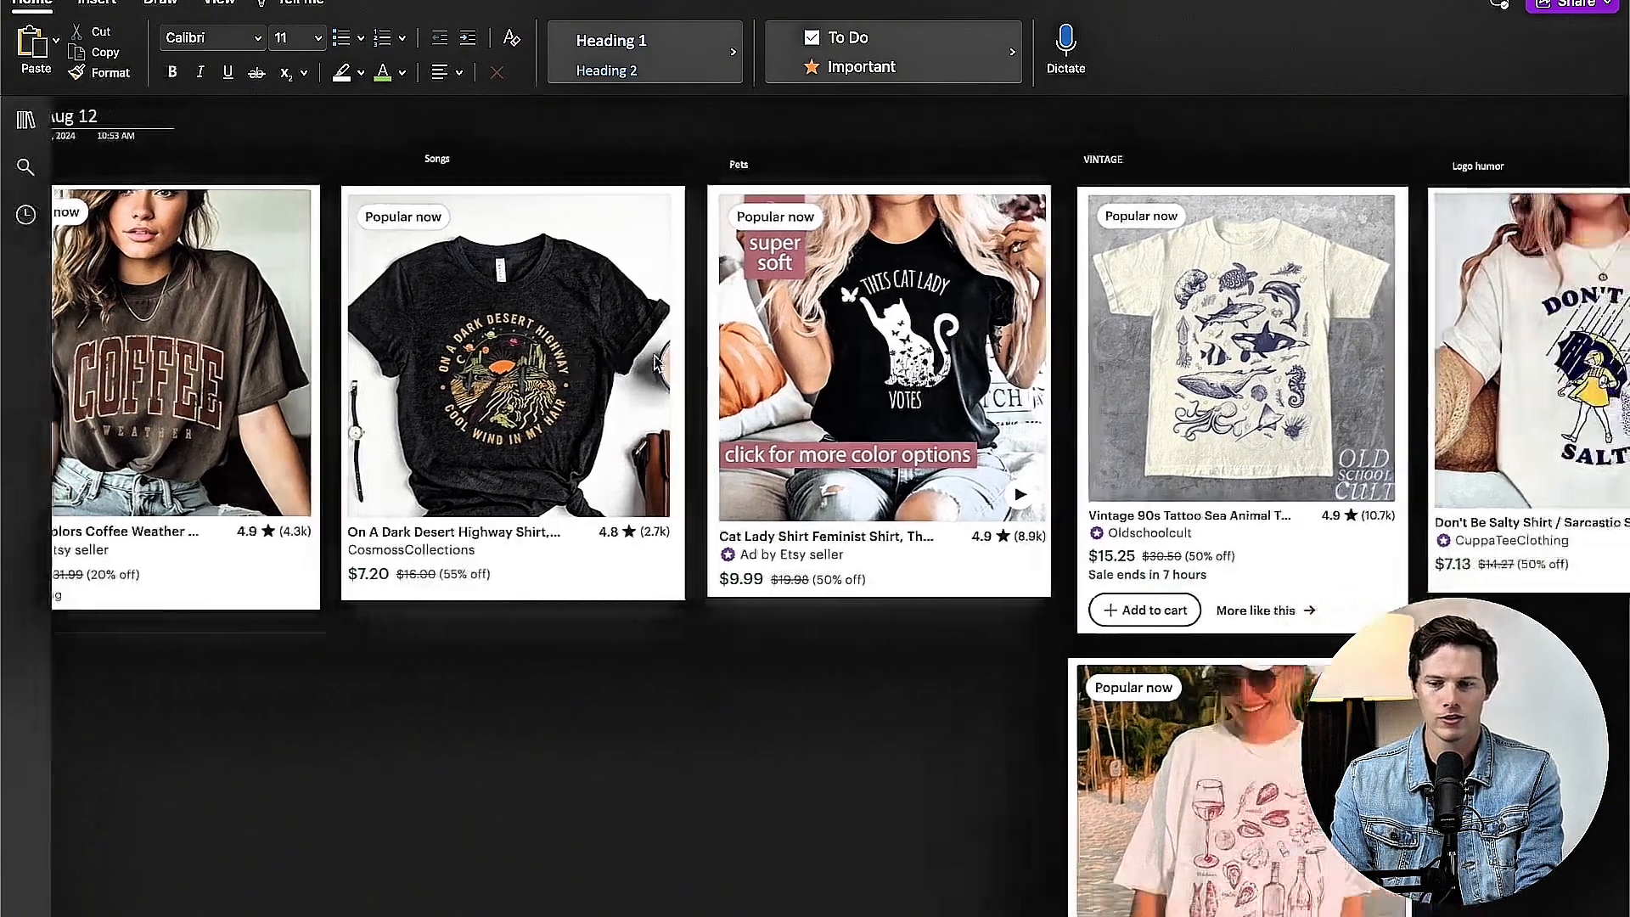
scroll(656, 363, "right", 3)
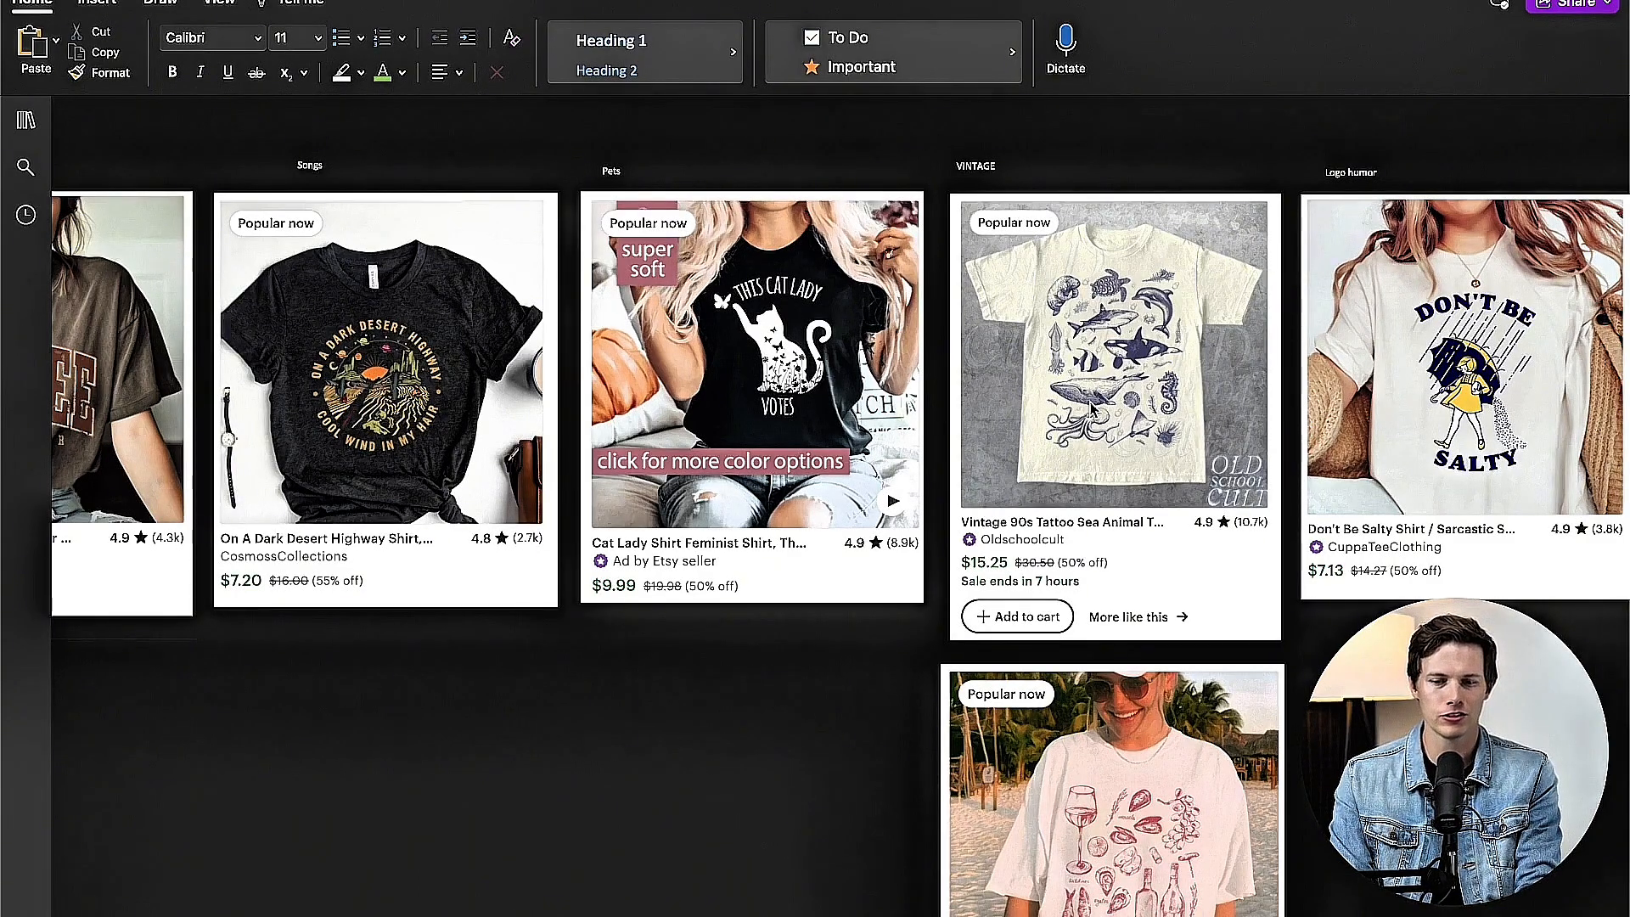
scroll(1093, 410, "left", 2)
scroll(1092, 410, "right", 5)
scroll(1093, 410, "down", 5)
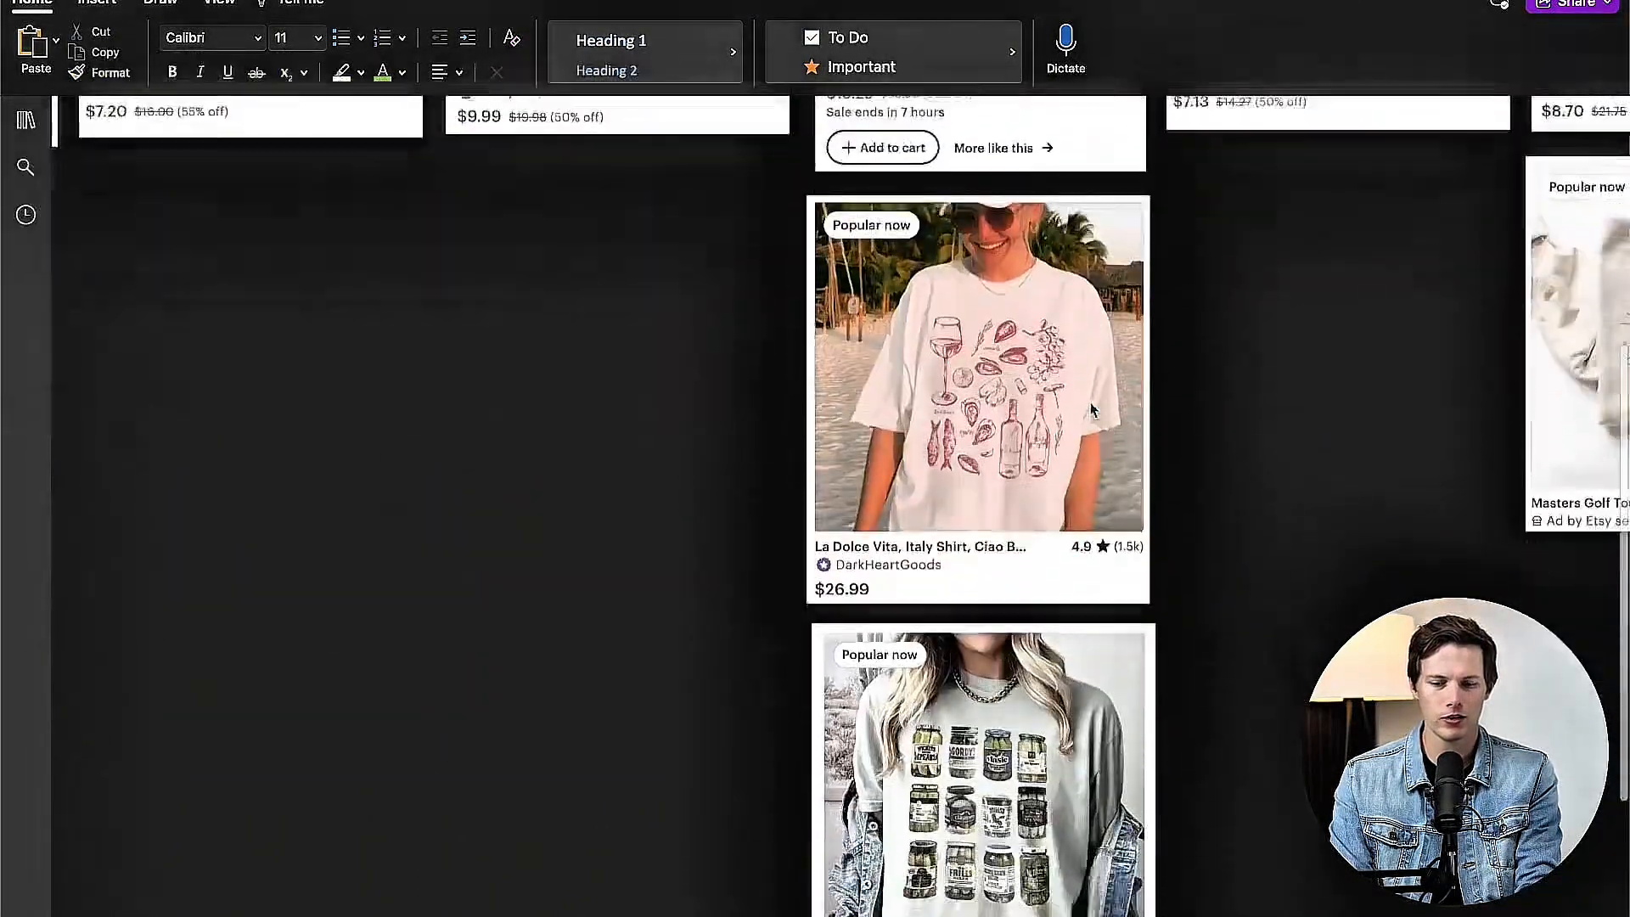
scroll(1092, 410, "up", 3)
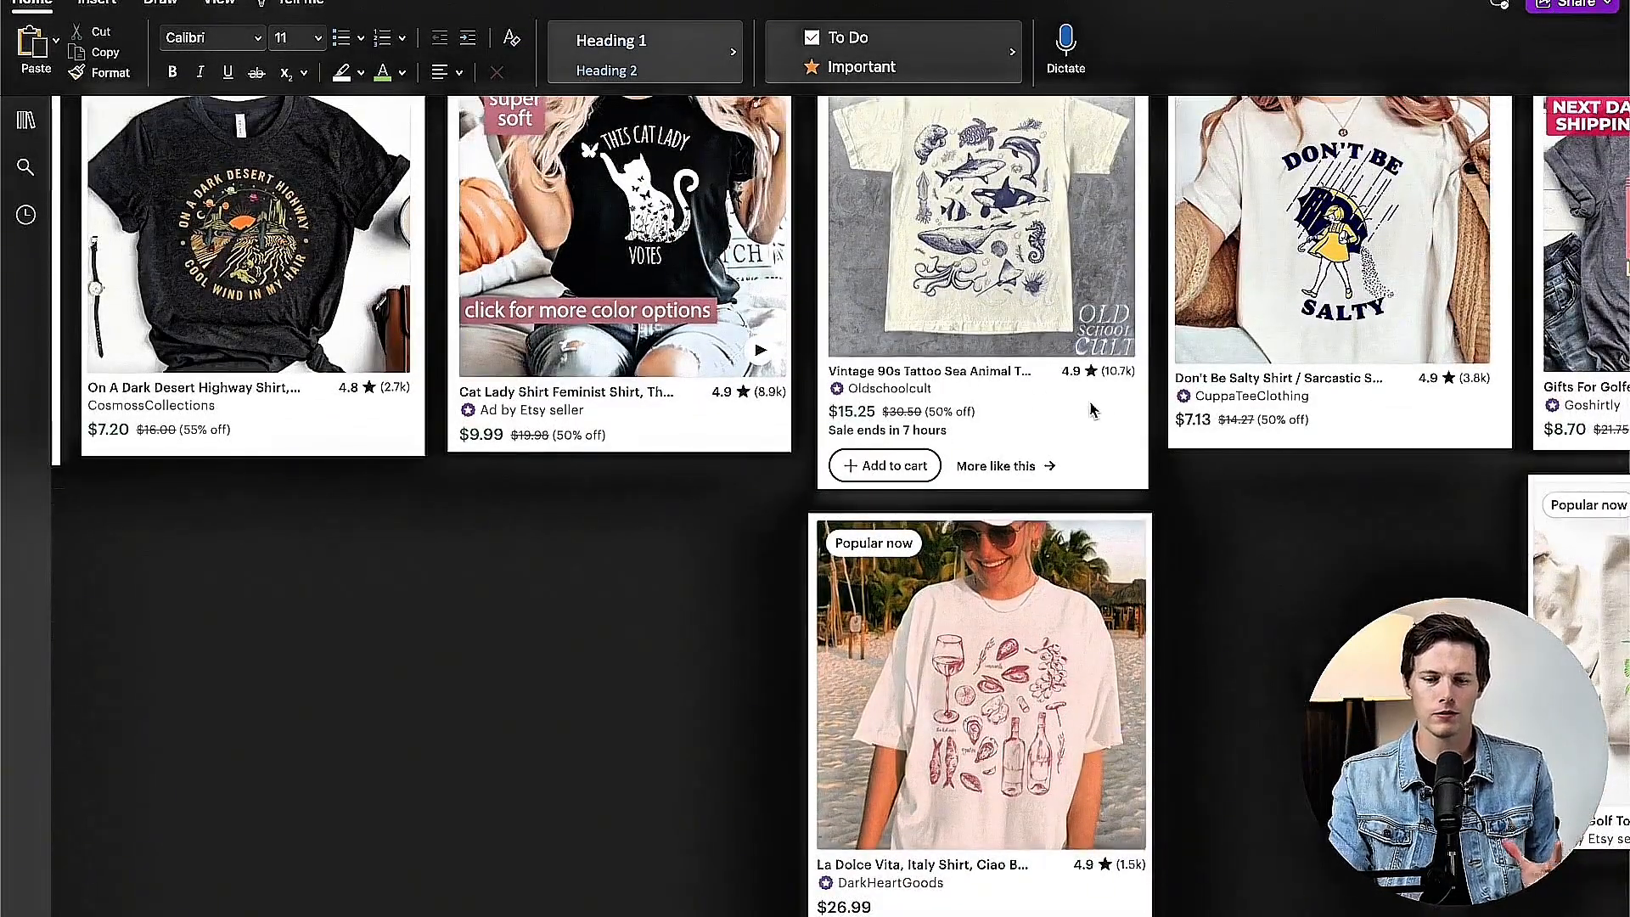
scroll(1092, 410, "up", 1)
scroll(1092, 410, "right", 2)
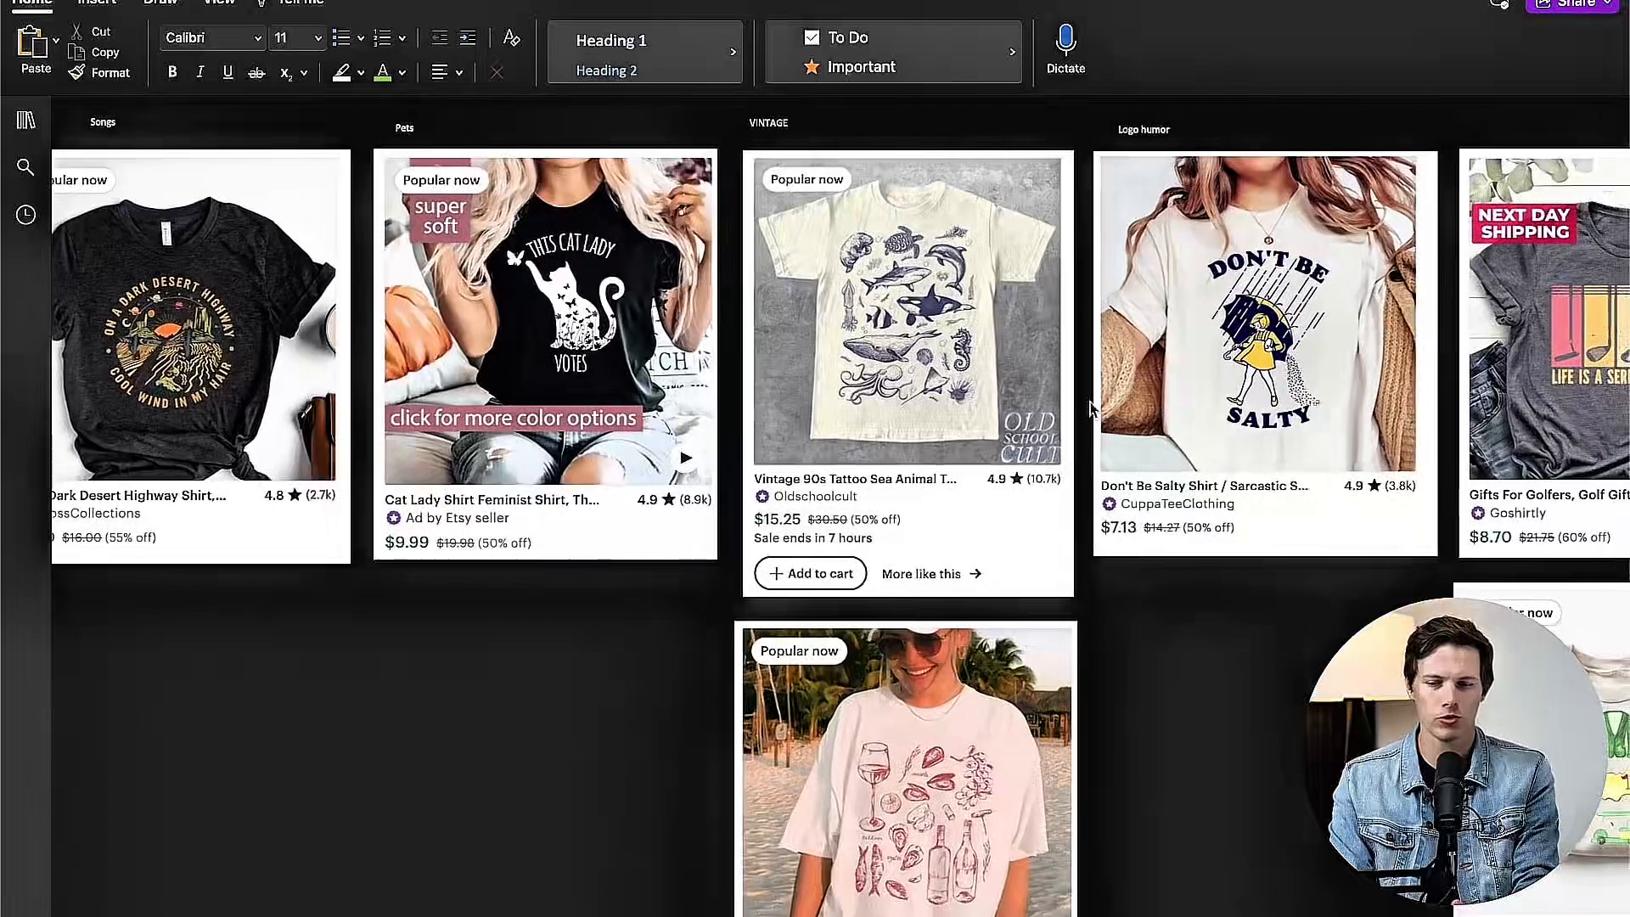
scroll(943, 388, "down", 3)
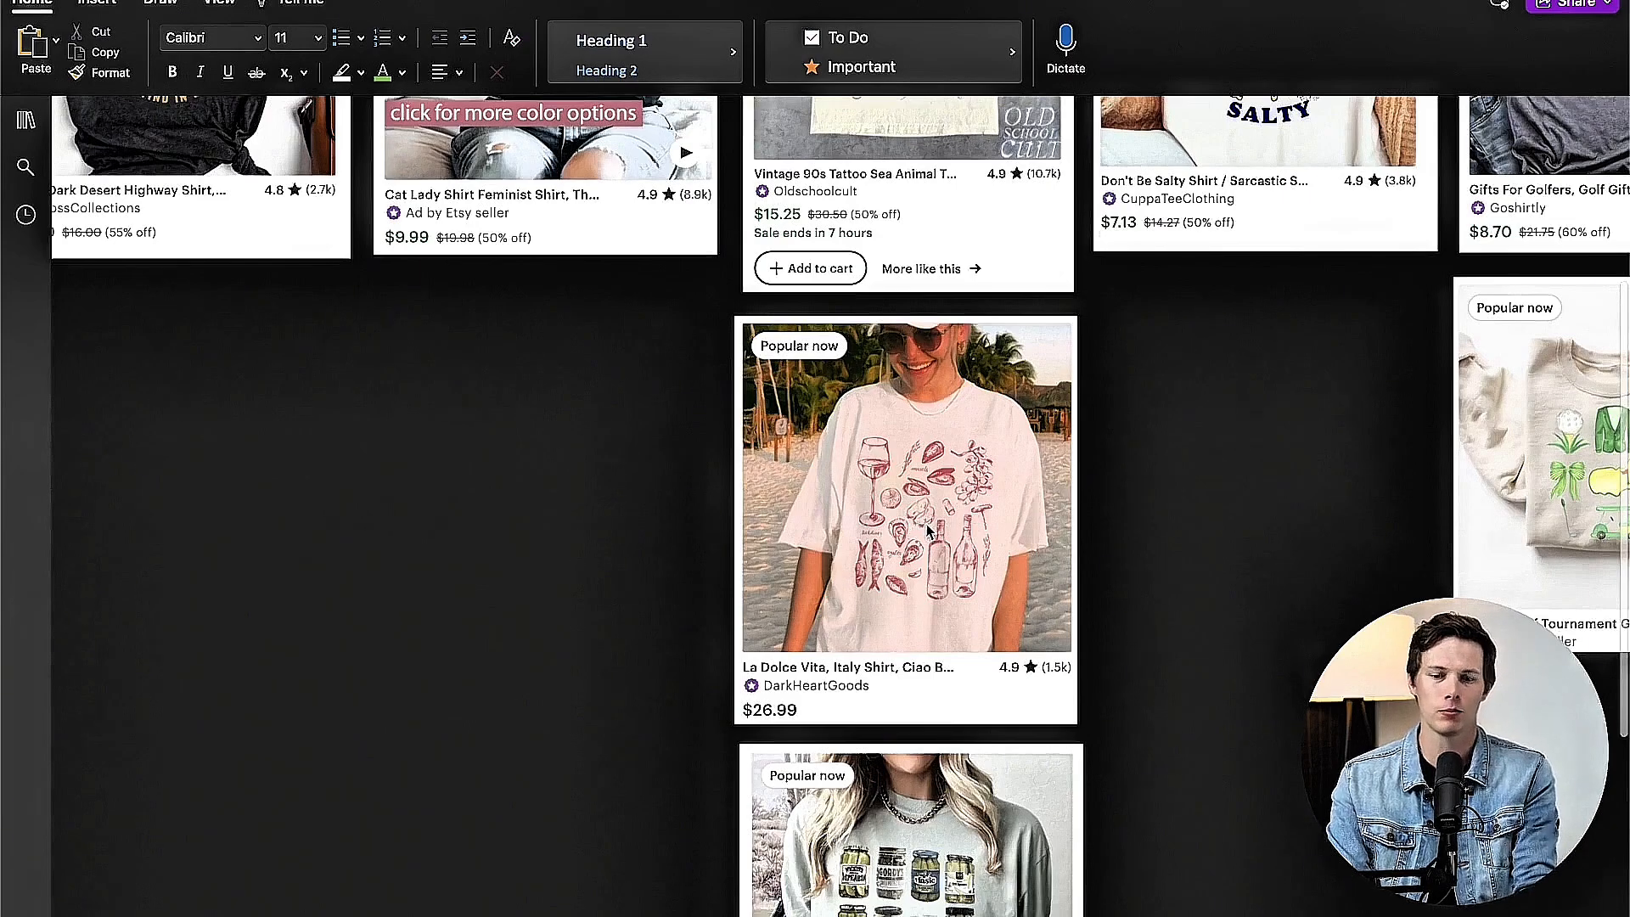
scroll(929, 531, "down", 1)
scroll(931, 520, "down", 2)
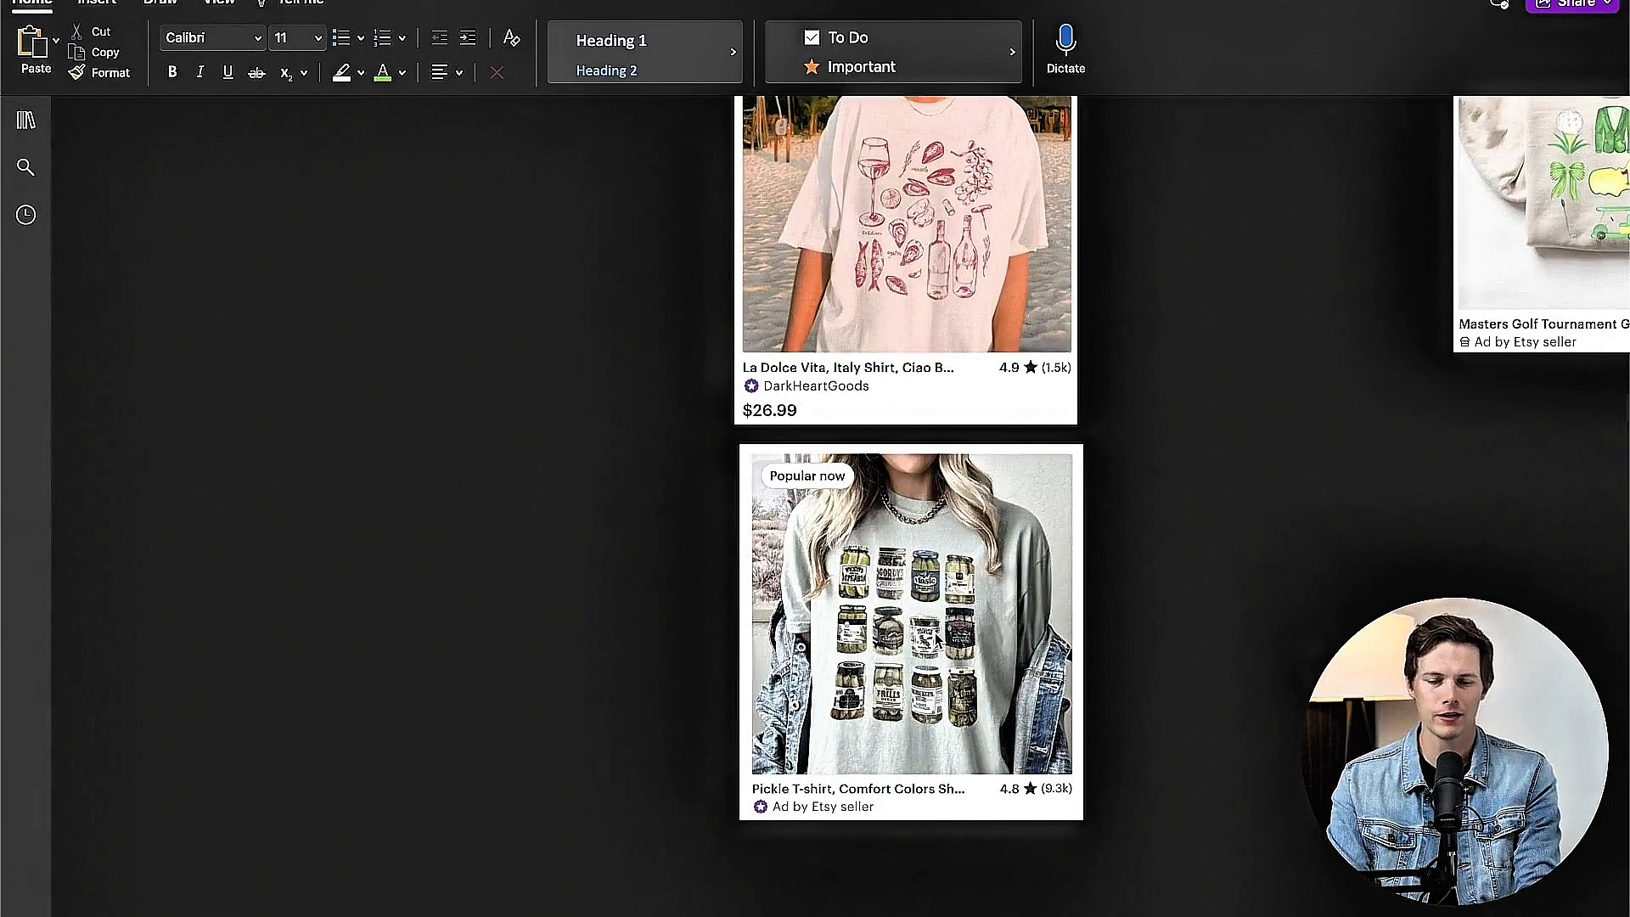
scroll(1165, 789, "up", 1)
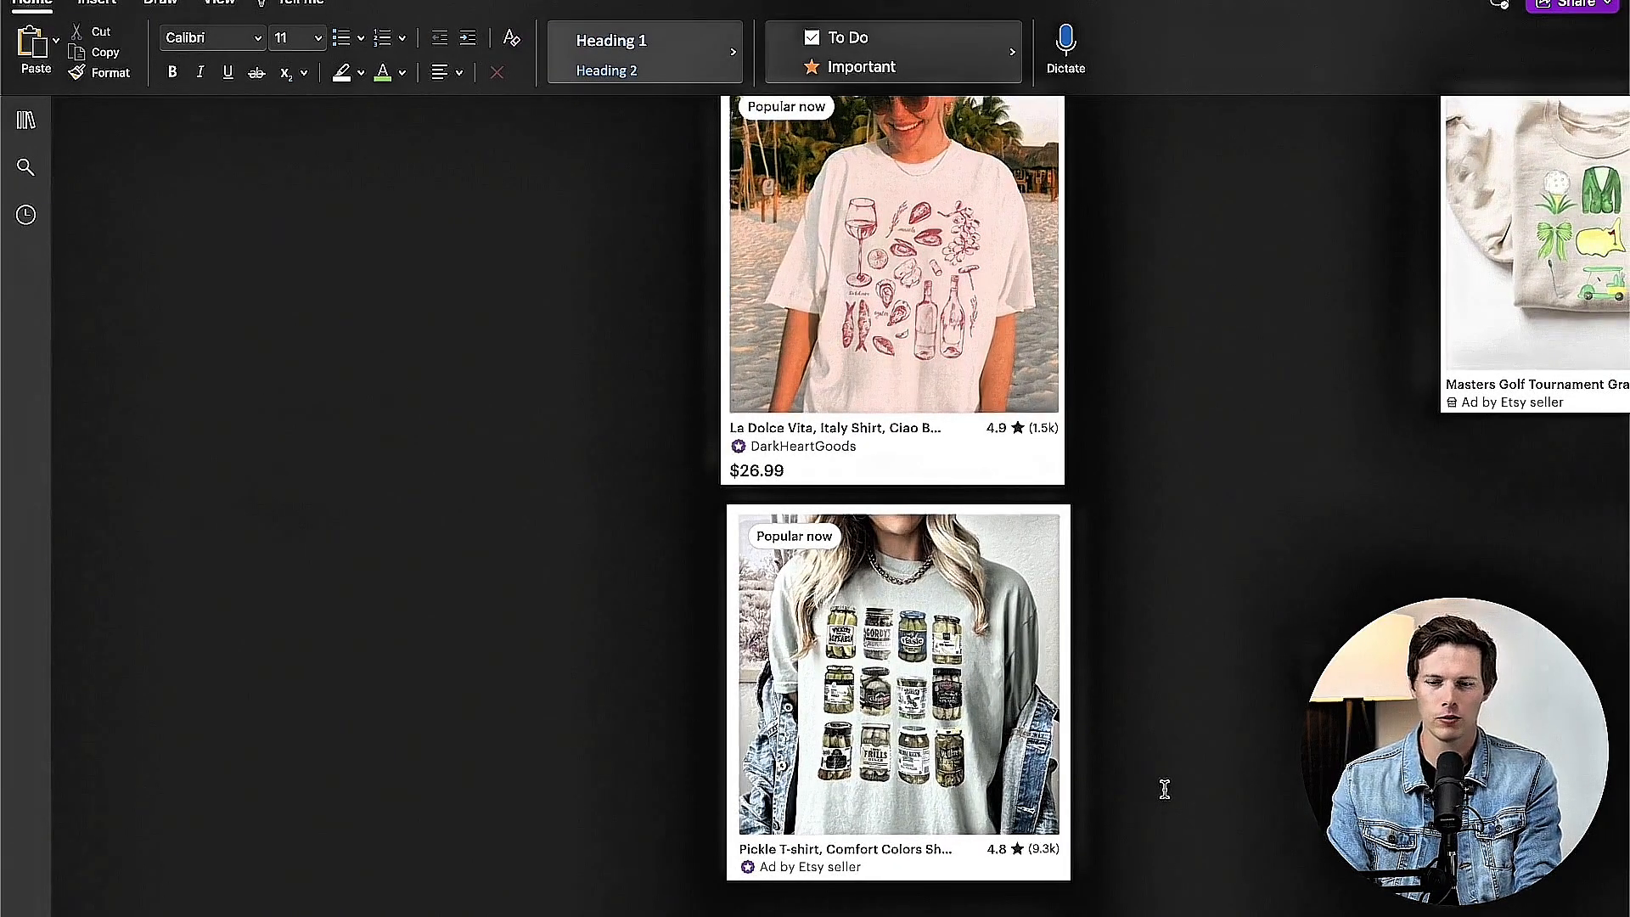
scroll(1045, 762, "up", 5)
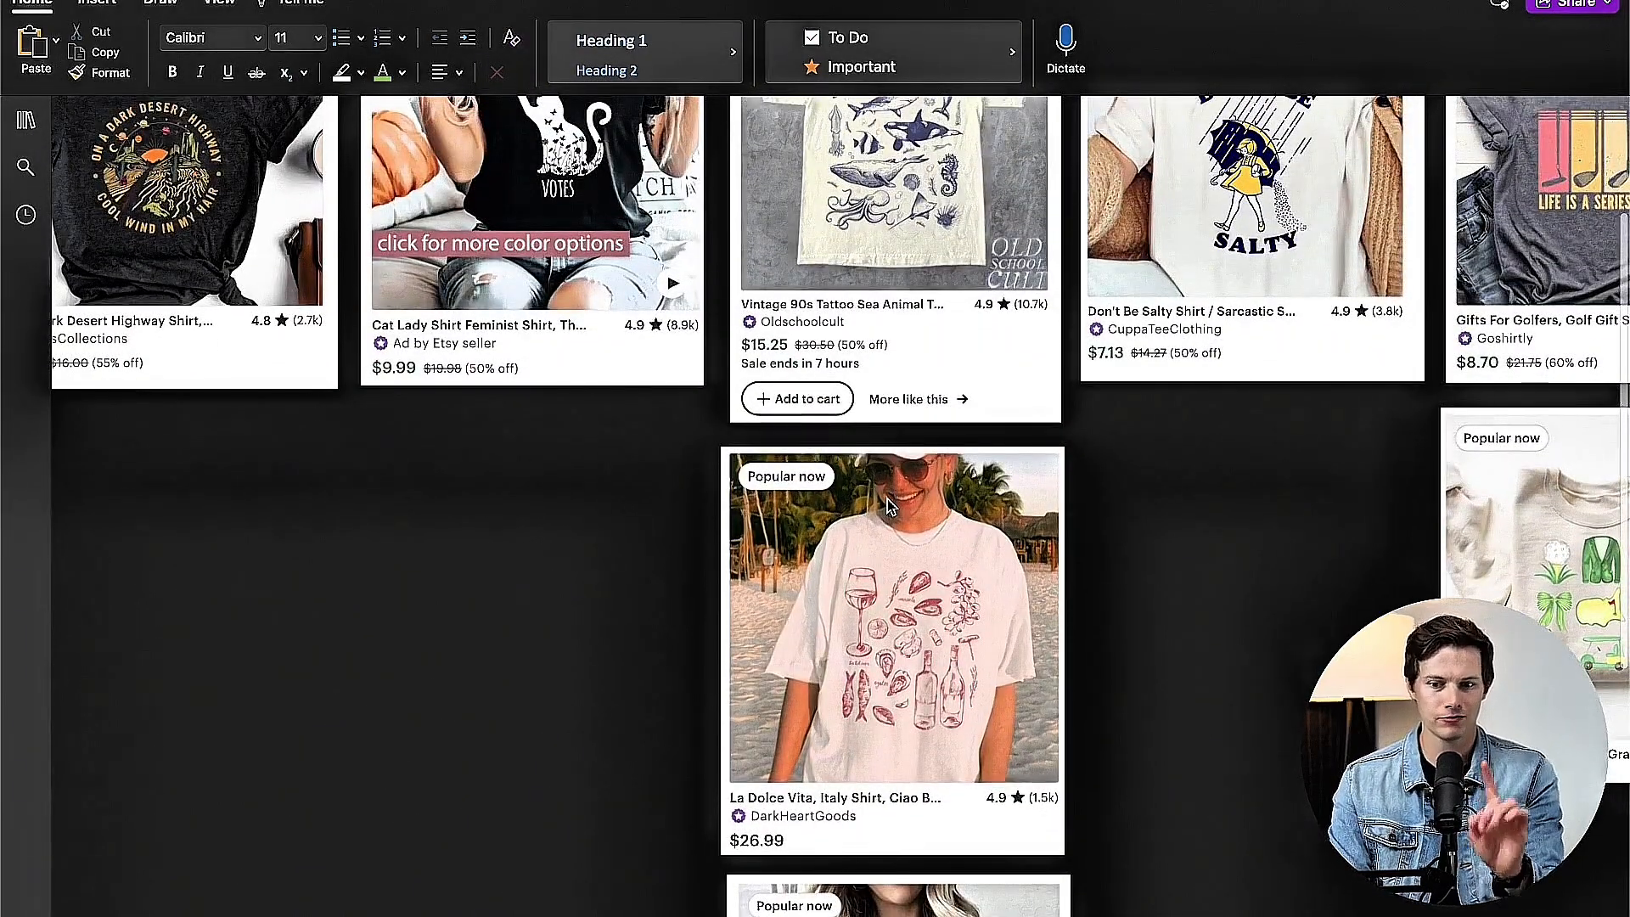
scroll(899, 526, "up", 2)
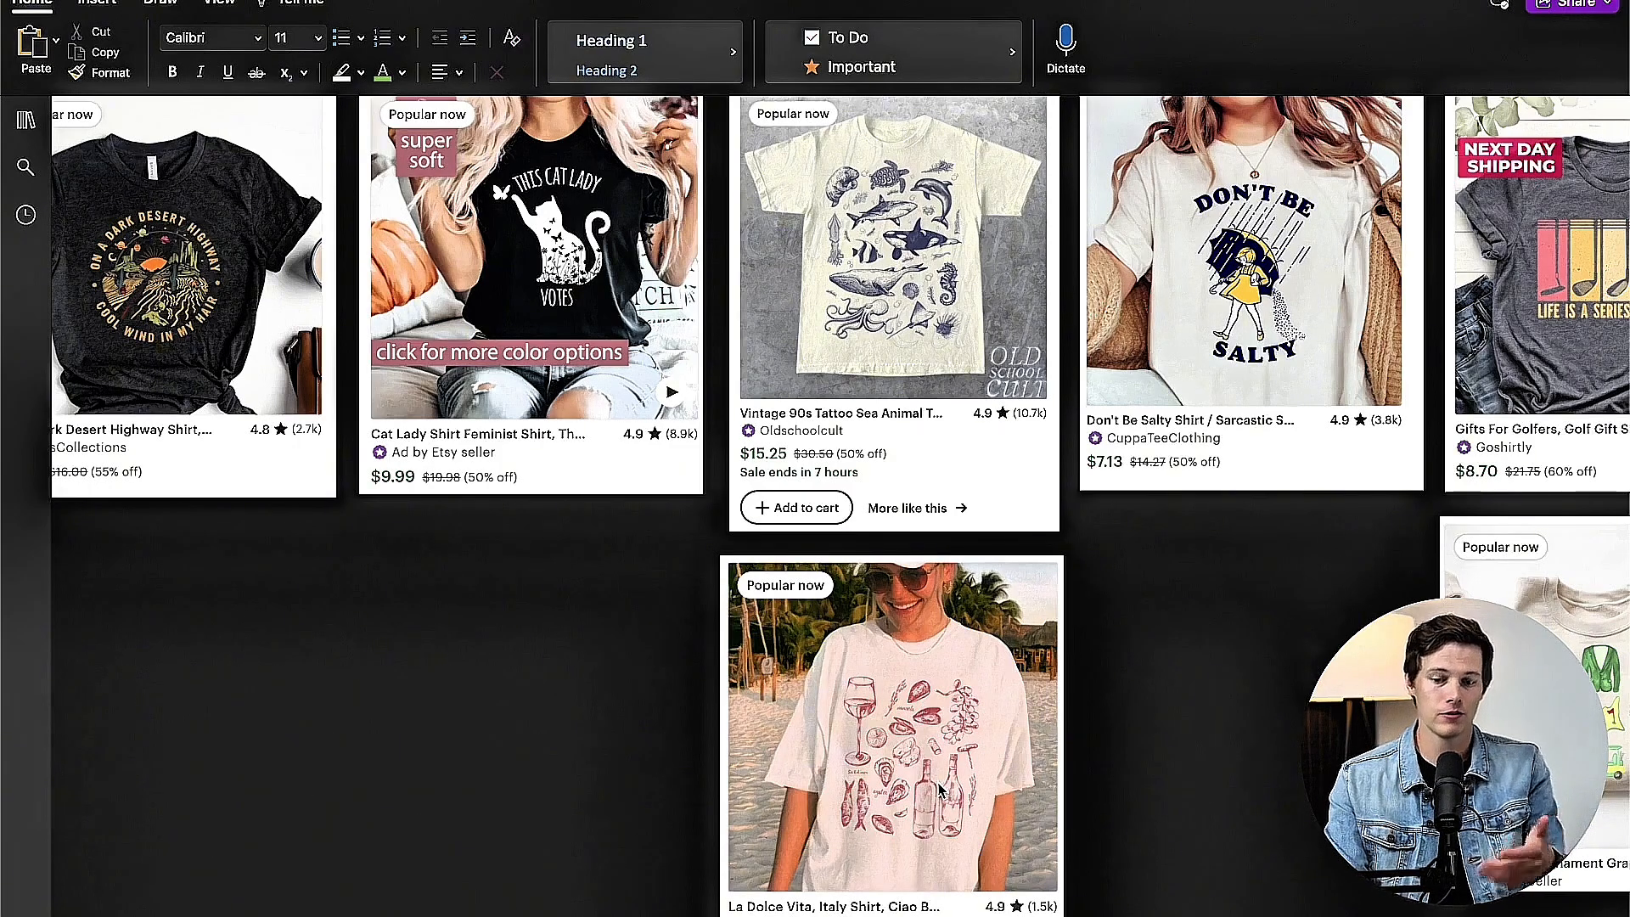
Step: Examine the saved shirts under Logo humor and Nonsense combos, including the golf designs between them
scroll(938, 785, "right", 5)
scroll(936, 779, "up", 2)
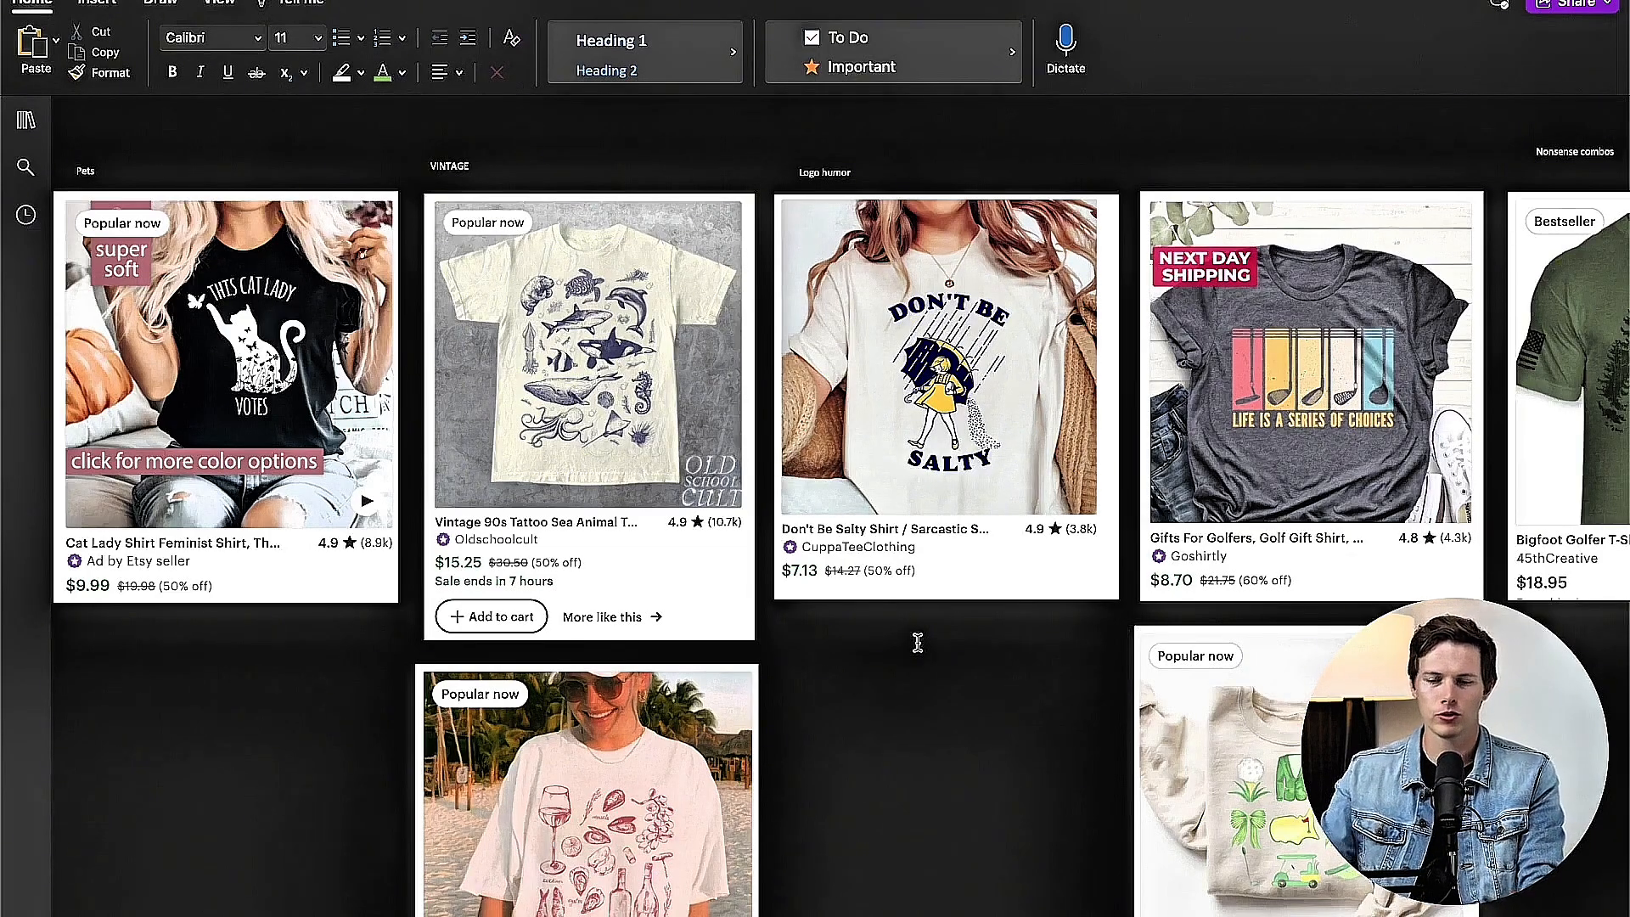
scroll(917, 643, "right", 2)
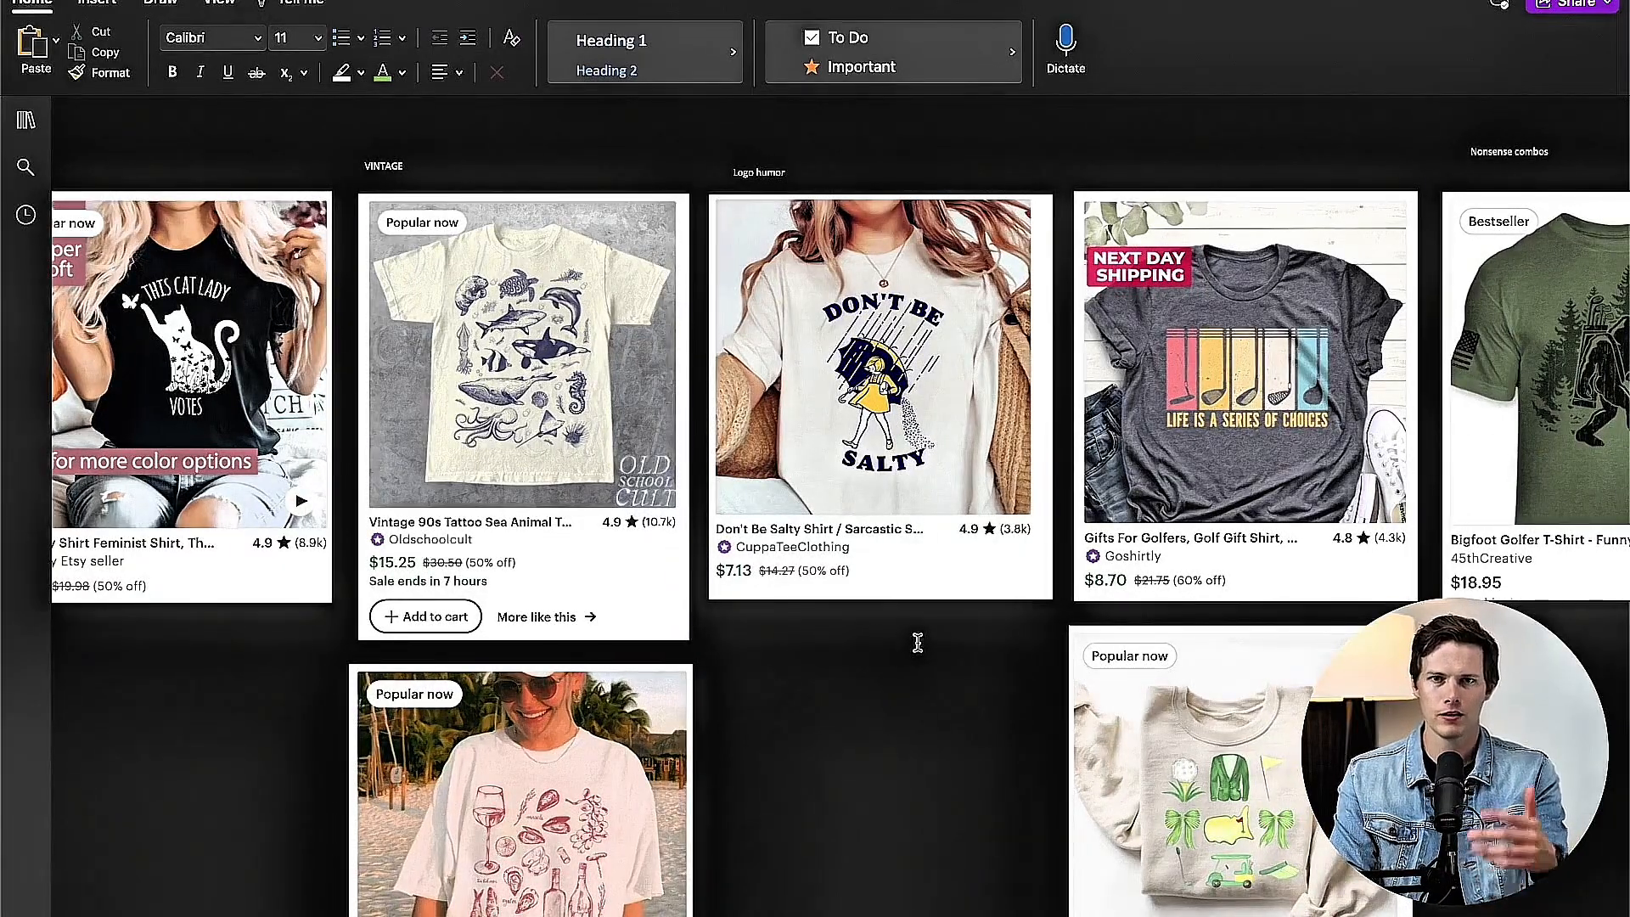
scroll(983, 658, "right", 10)
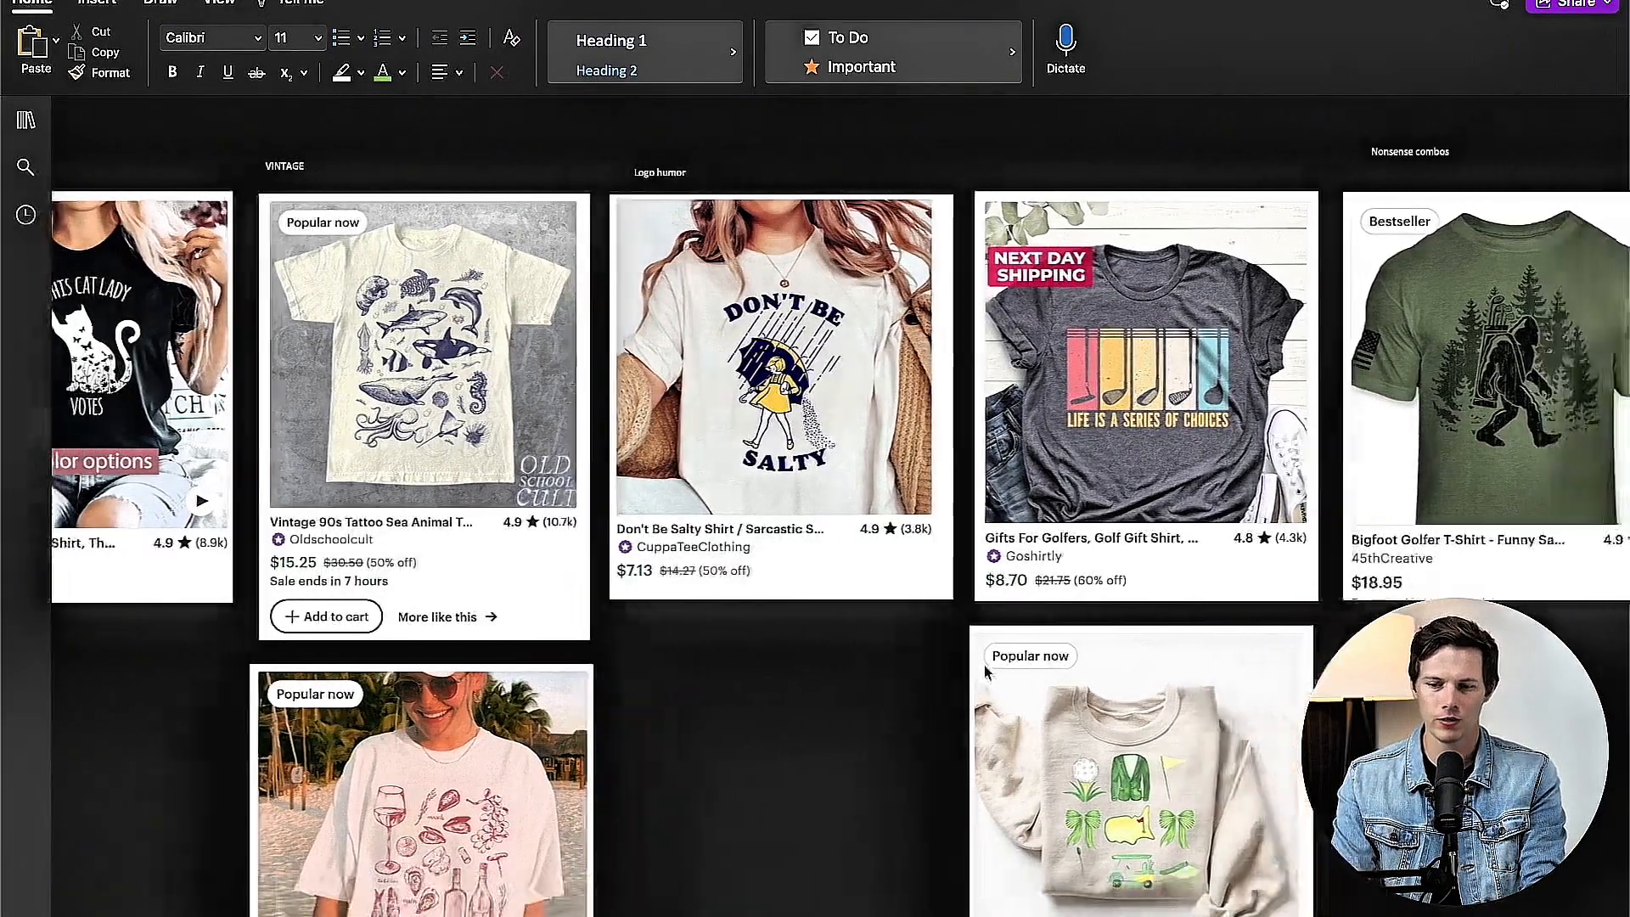
scroll(934, 670, "down", 3)
scroll(893, 696, "up", 3)
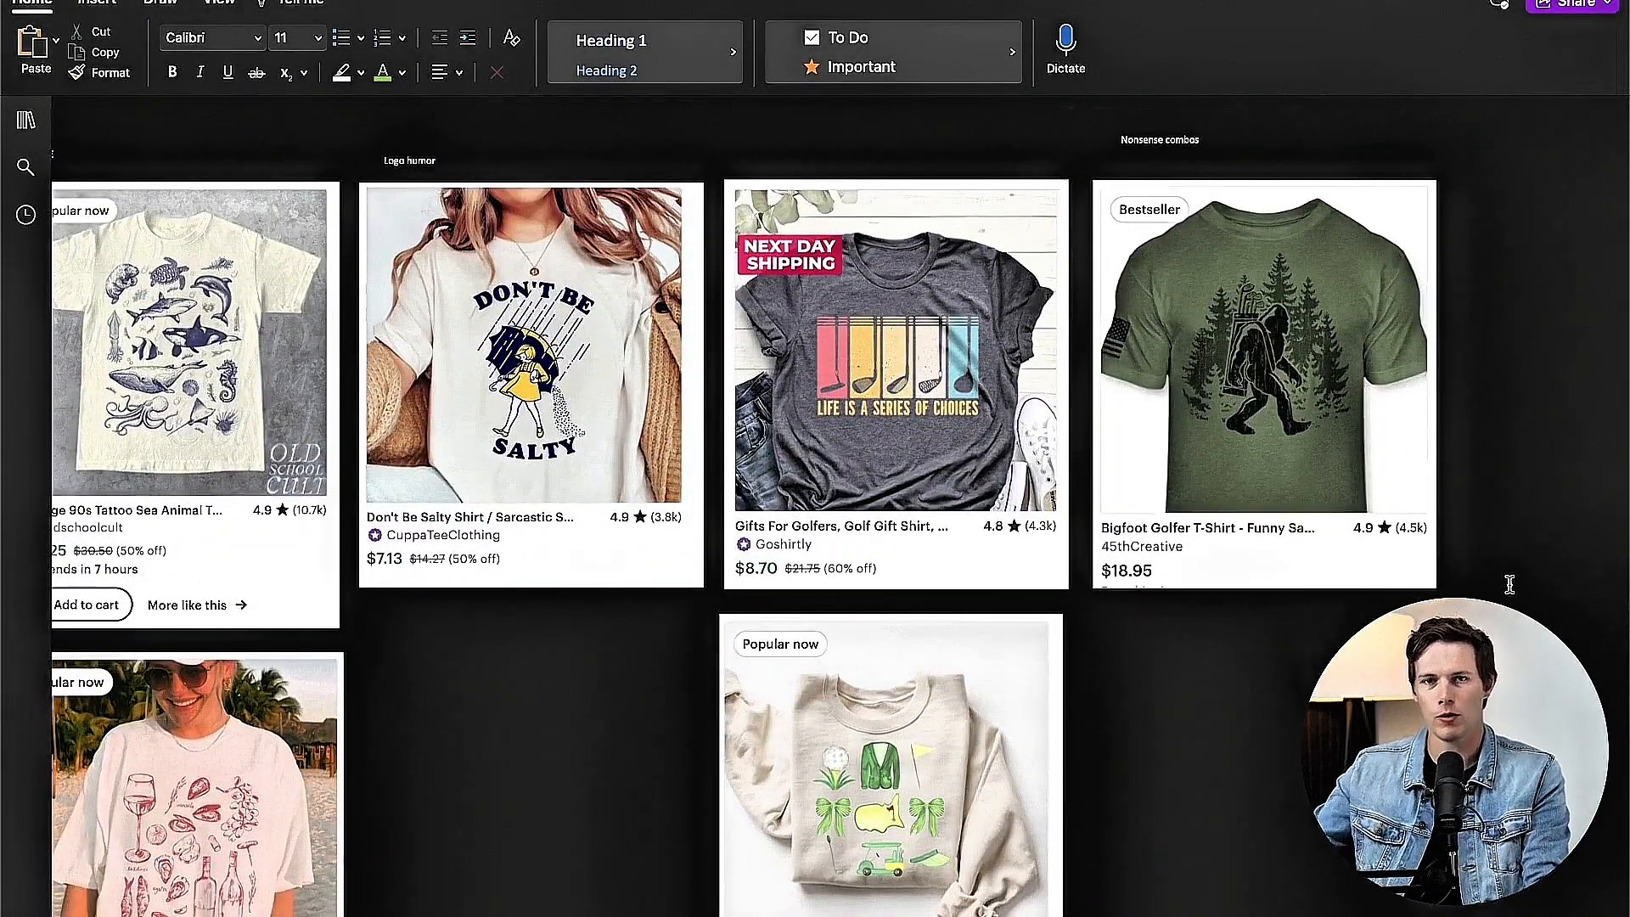
scroll(1260, 621, "down", 1)
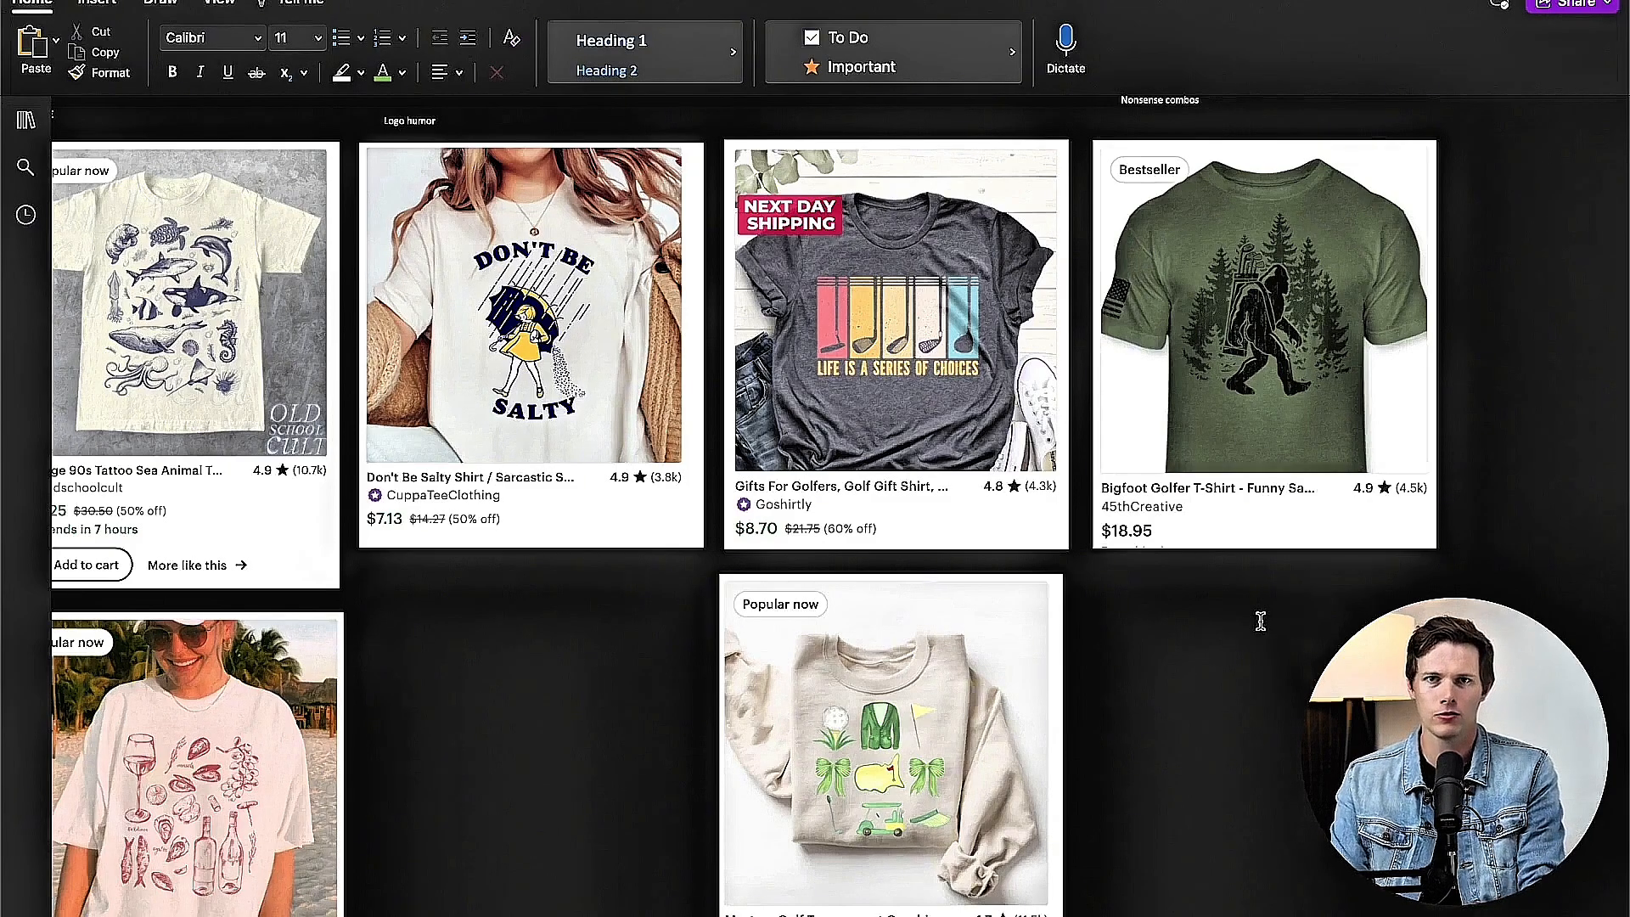
scroll(1167, 690, "right", 1)
scroll(1167, 690, "up", 1)
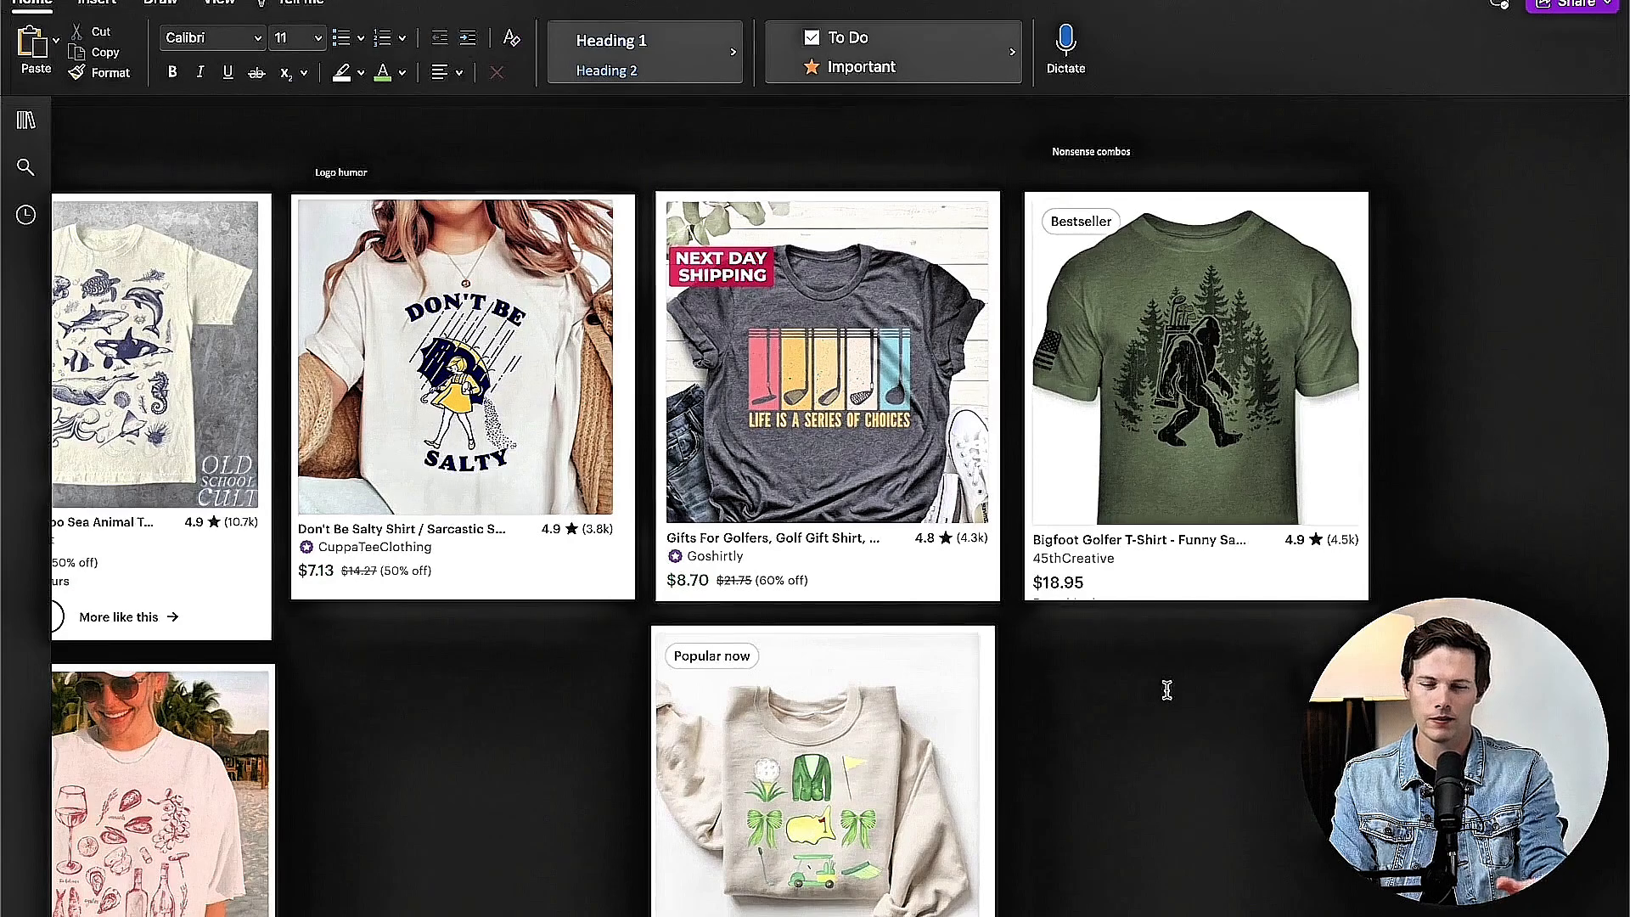
Step: Review the saved t-shirt examples again, from Nonsense combos and the golf designs back through Logo humor, VINTAGE, Pets and Songs
scroll(838, 752, "down", 1)
scroll(839, 752, "up", 1)
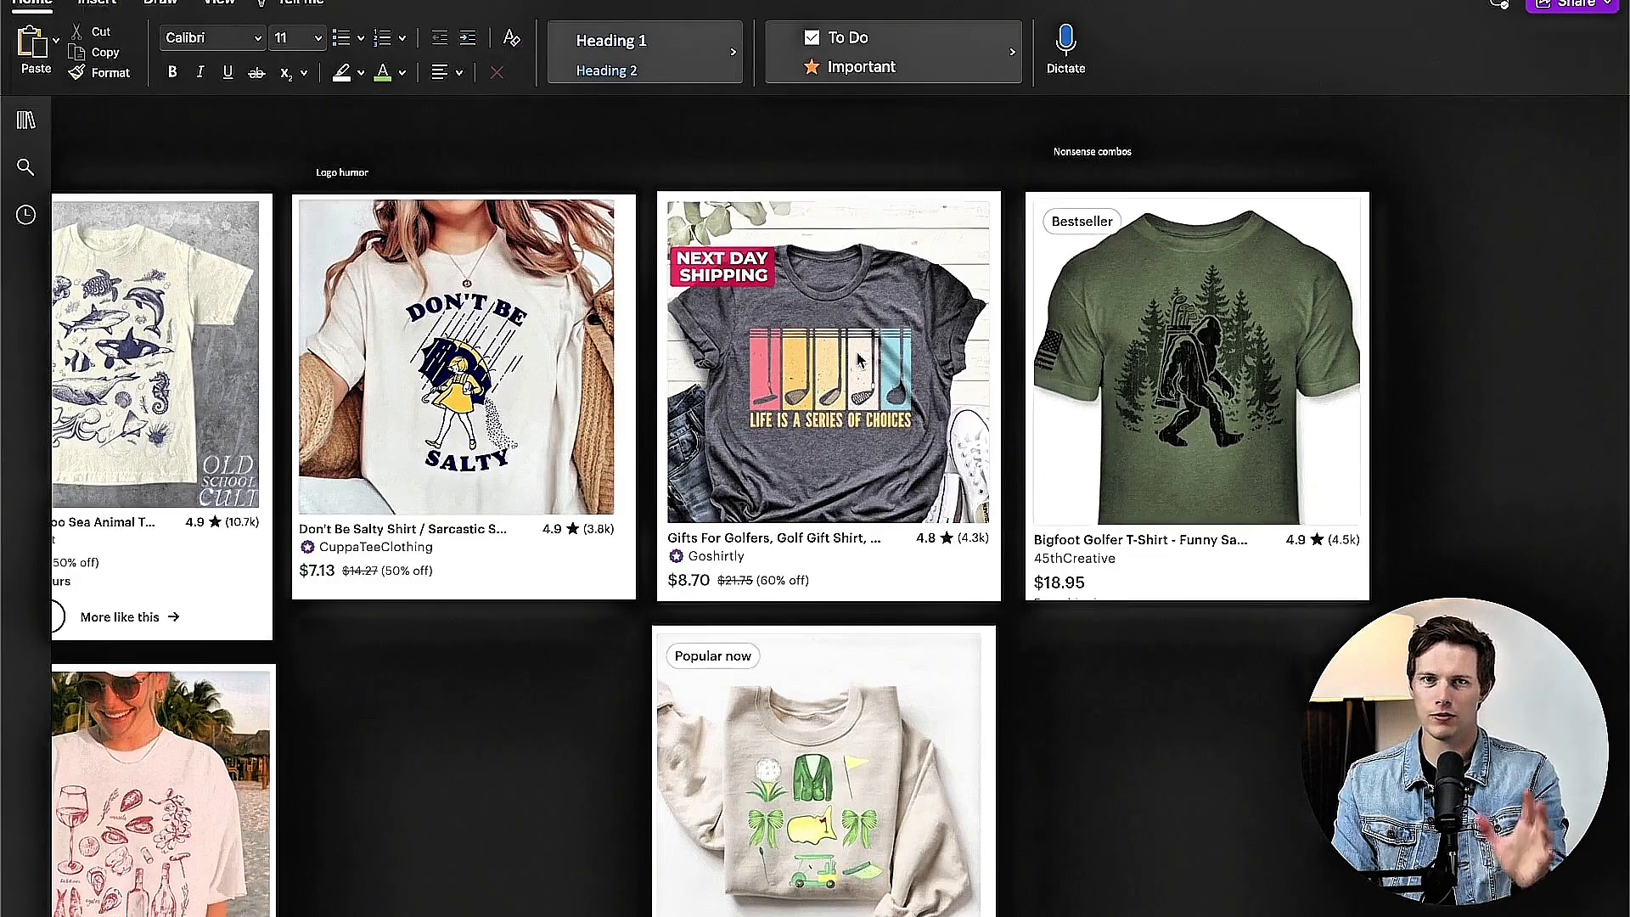
scroll(1052, 463, "left", 3)
scroll(1052, 456, "left", 1)
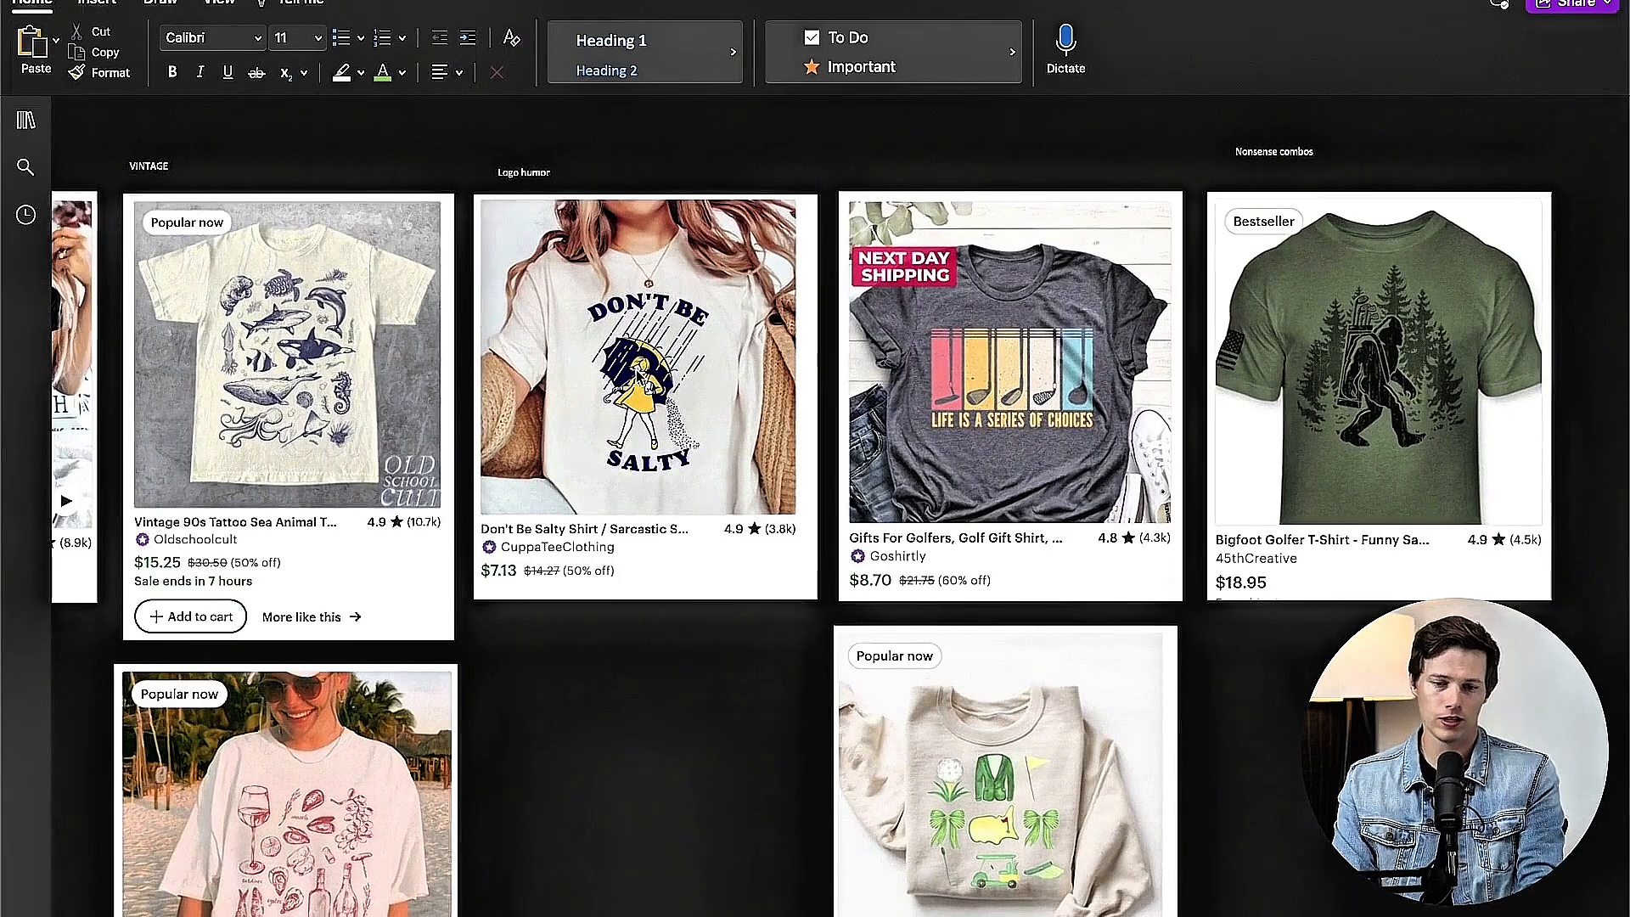
scroll(577, 377, "left", 3)
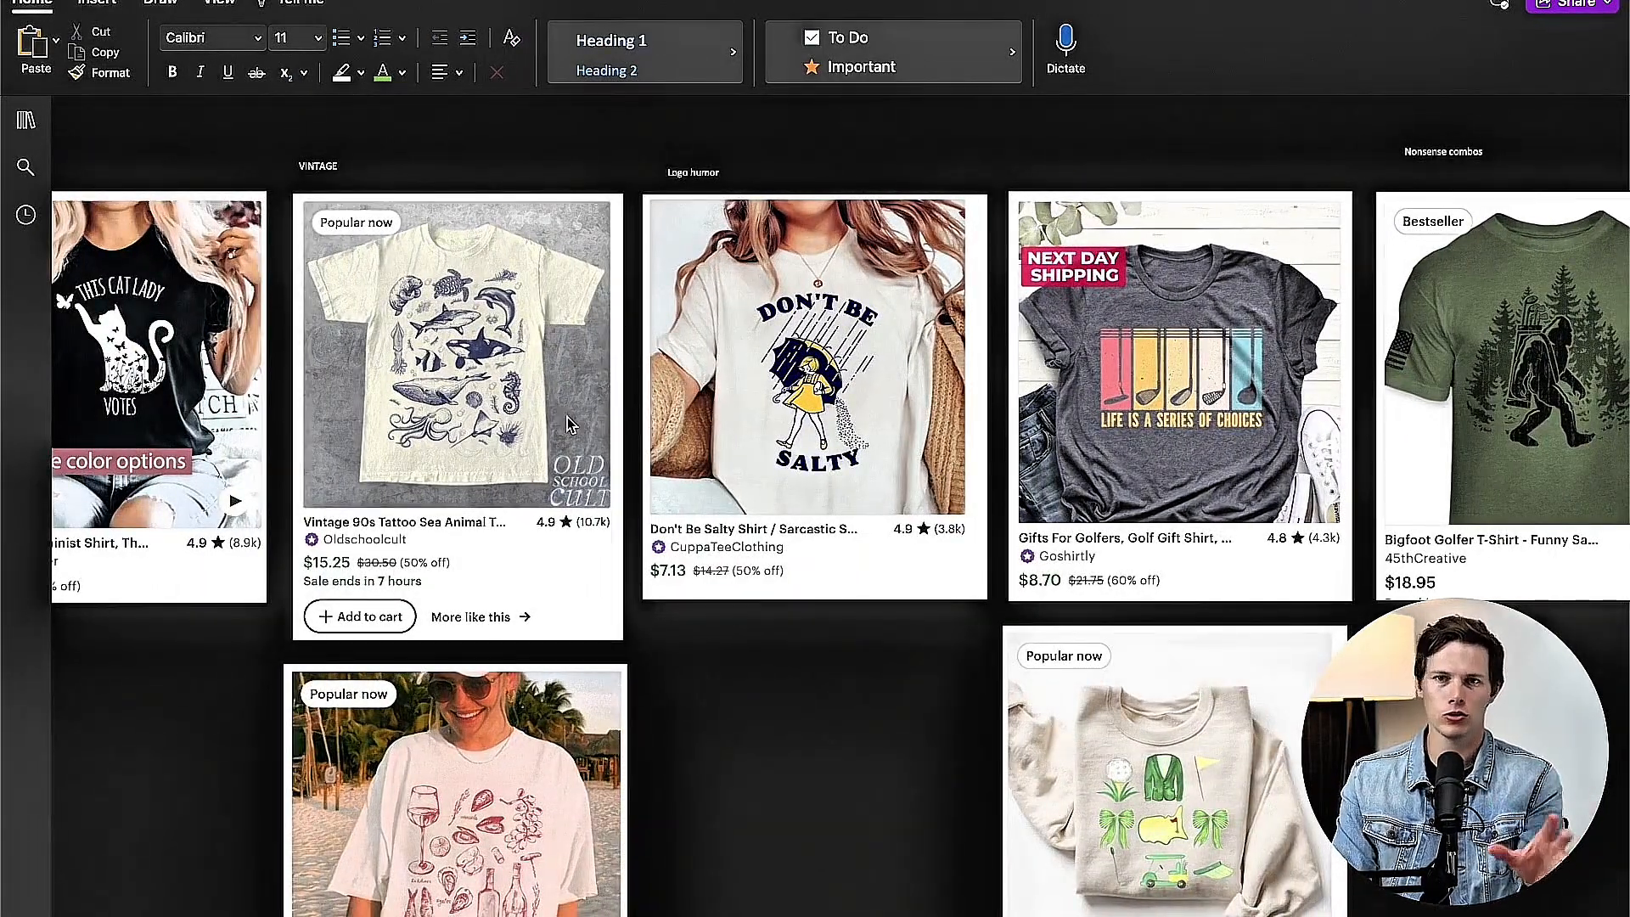
scroll(933, 509, "down", 3)
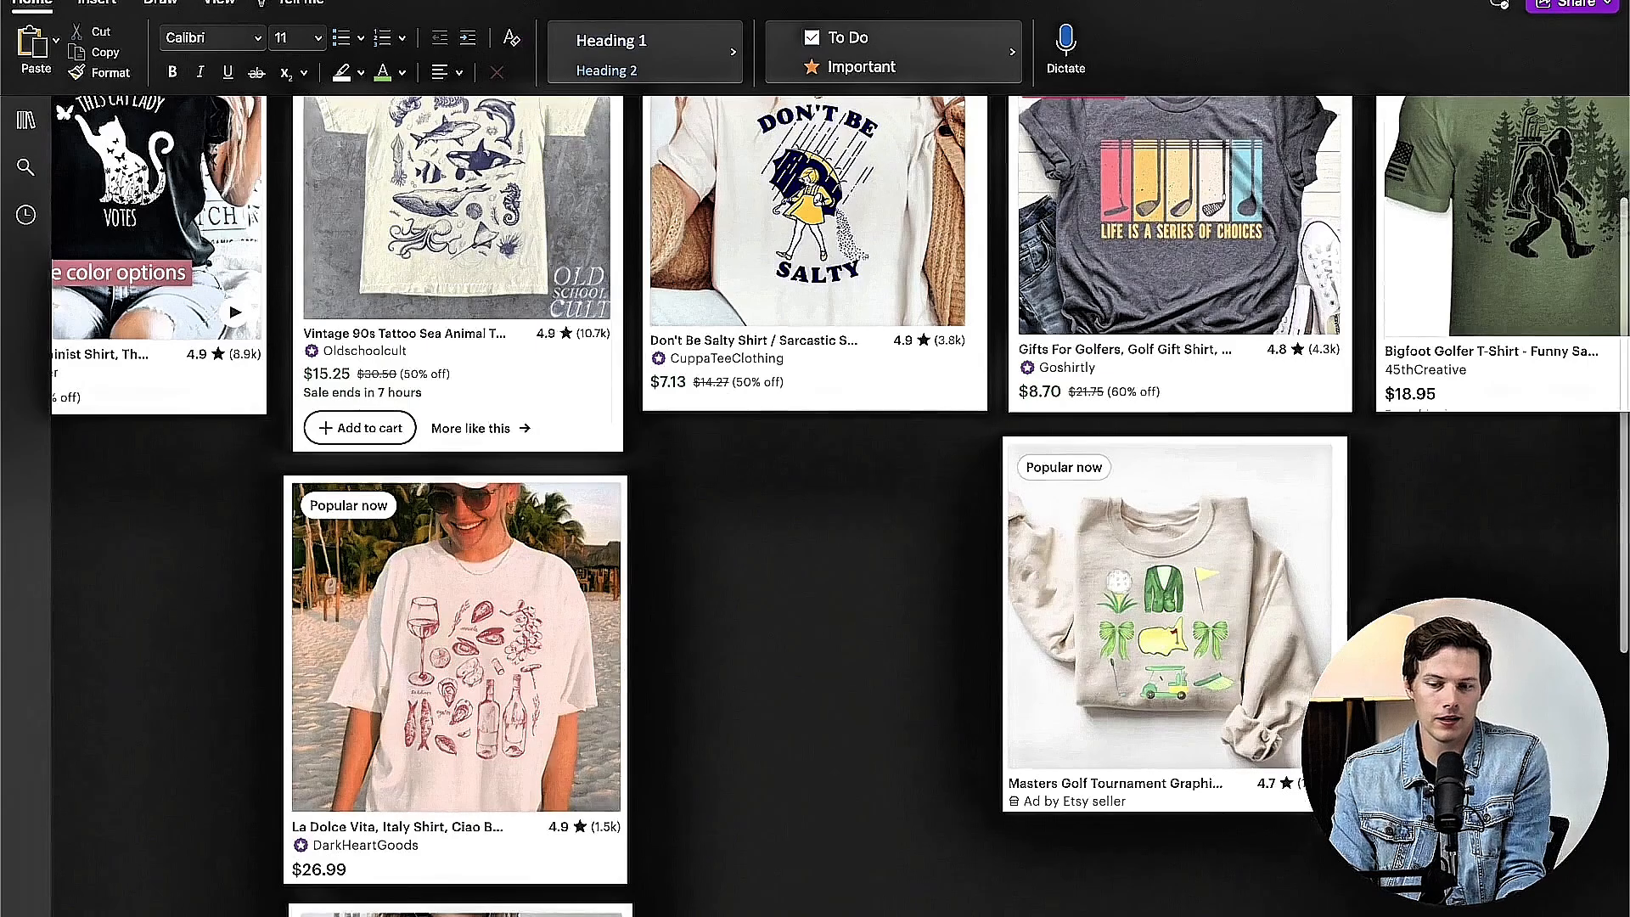
scroll(725, 591, "left", 5)
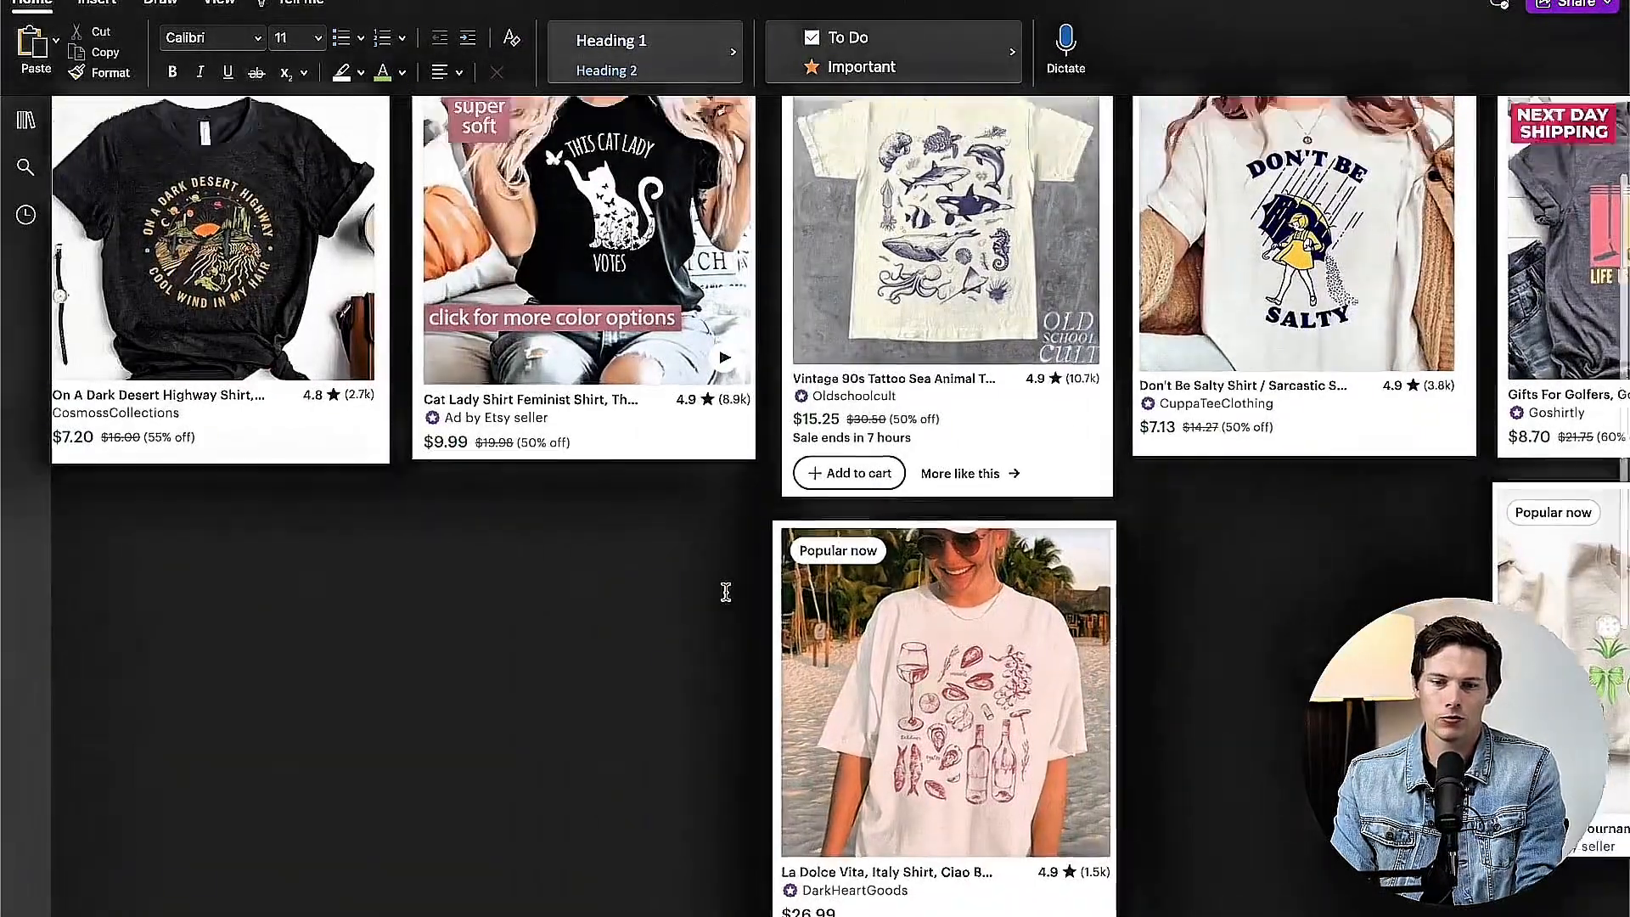
scroll(726, 592, "up", 3)
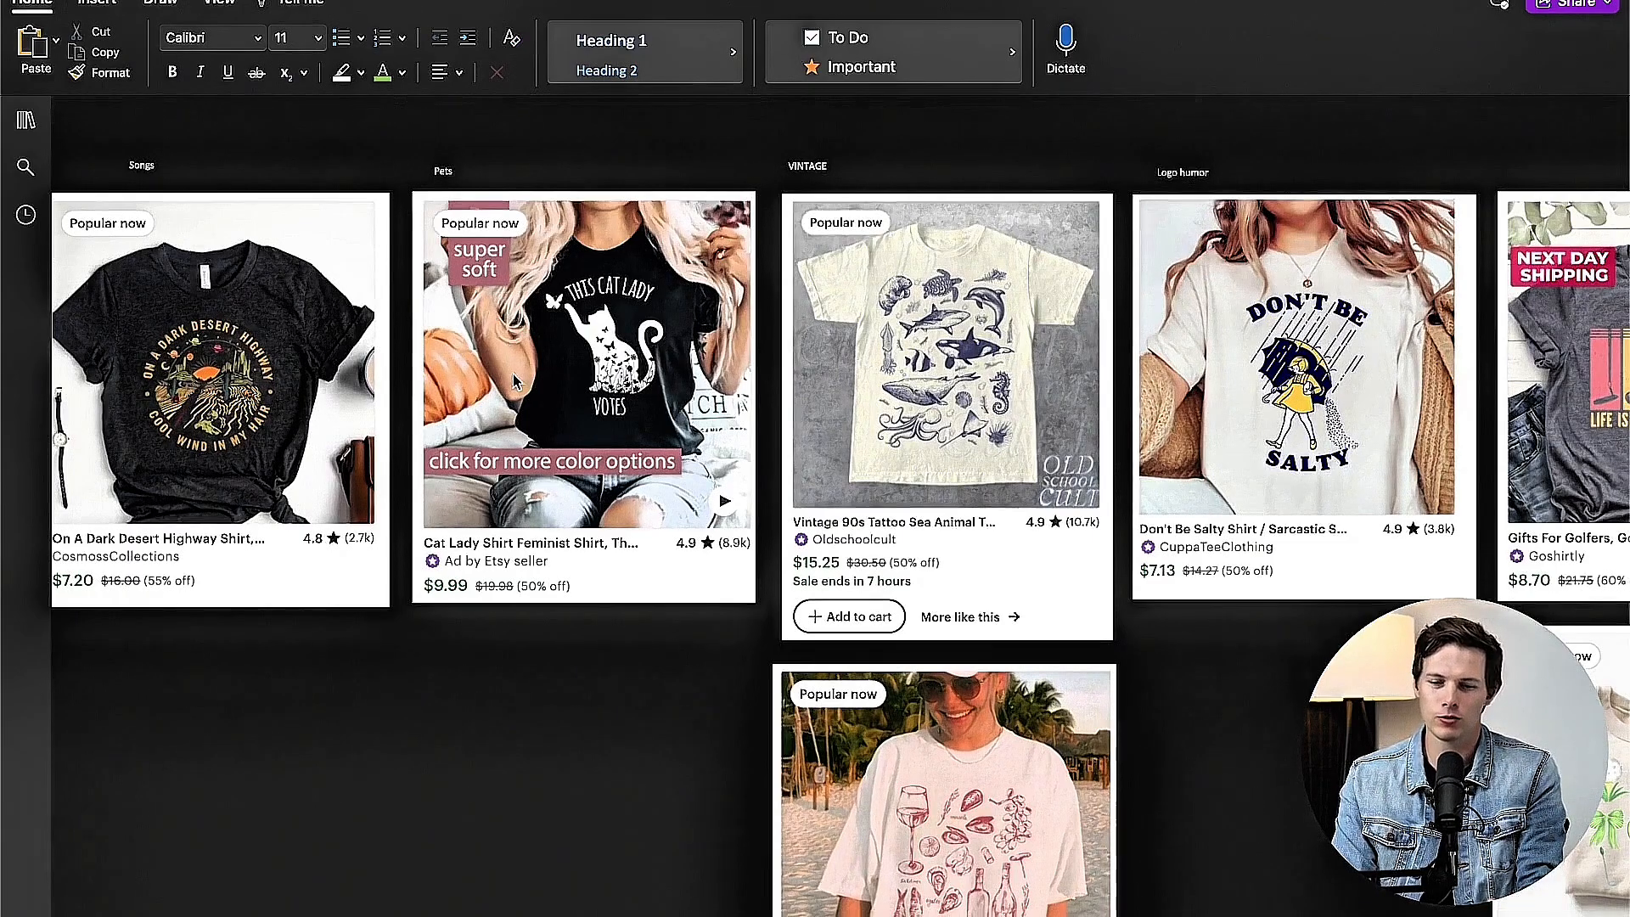
scroll(512, 373, "left", 5)
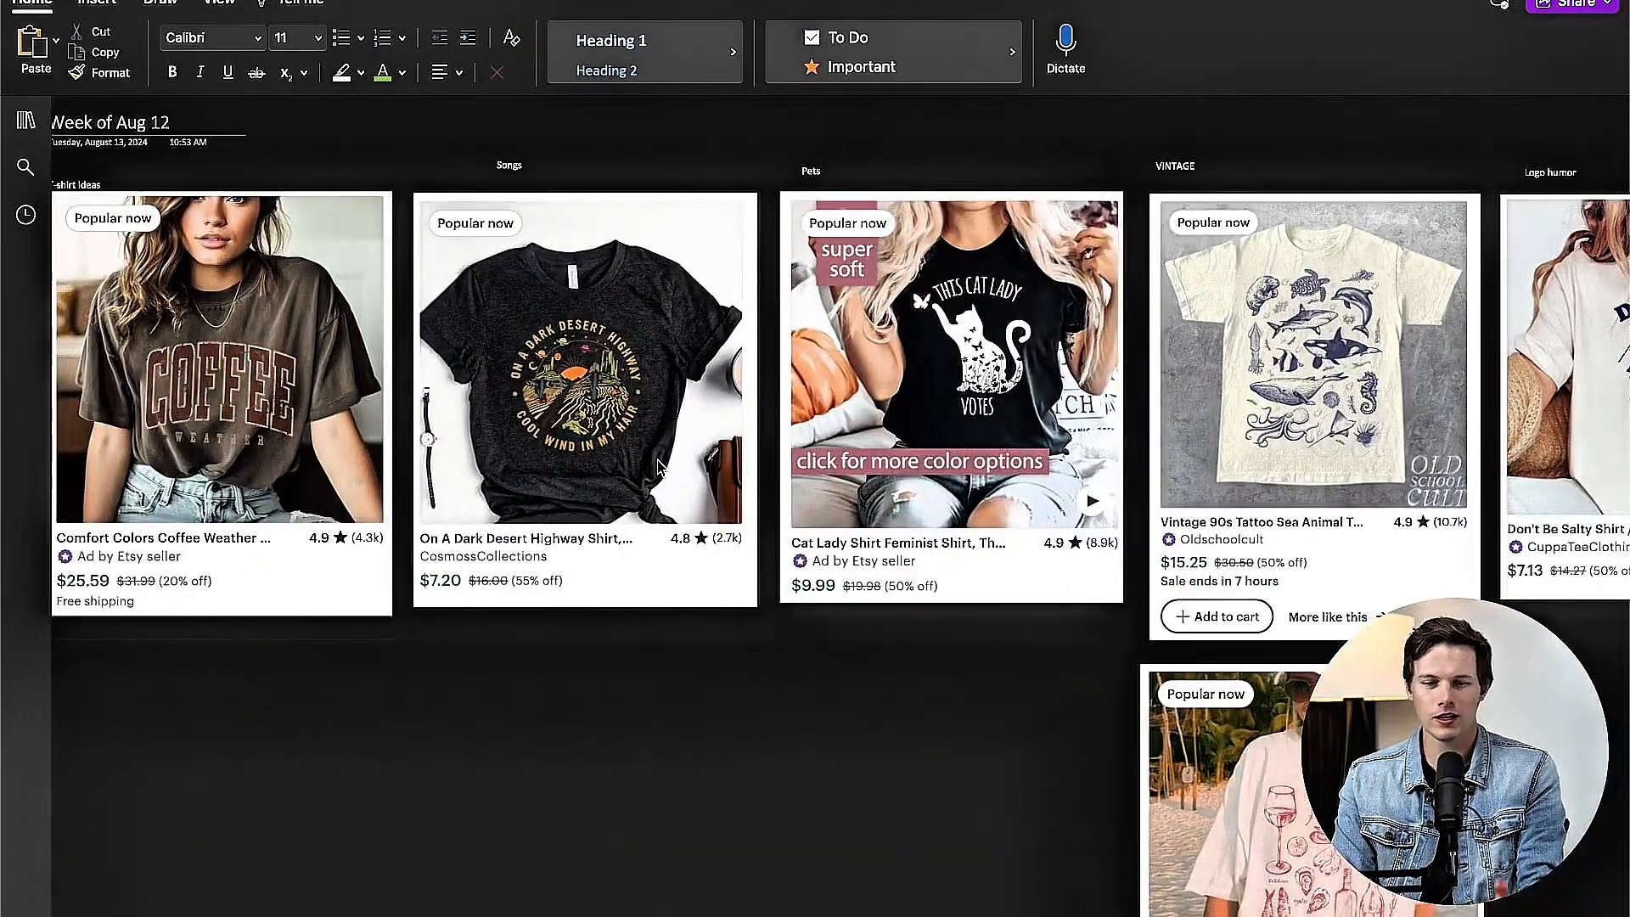
scroll(659, 466, "left", 1)
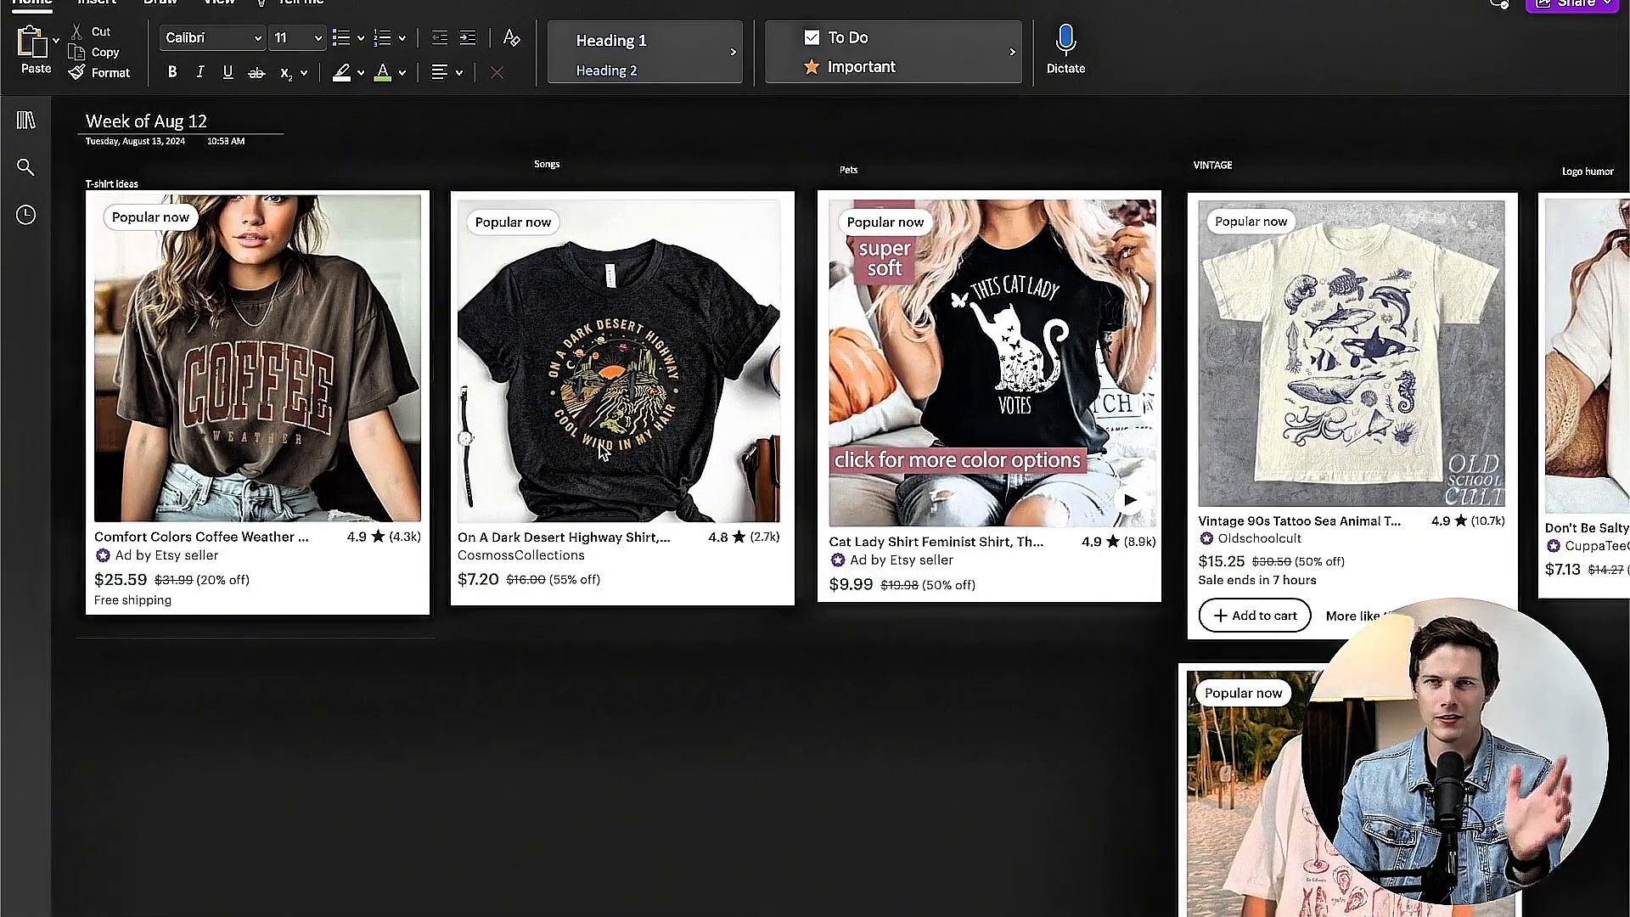
scroll(599, 444, "right", 15)
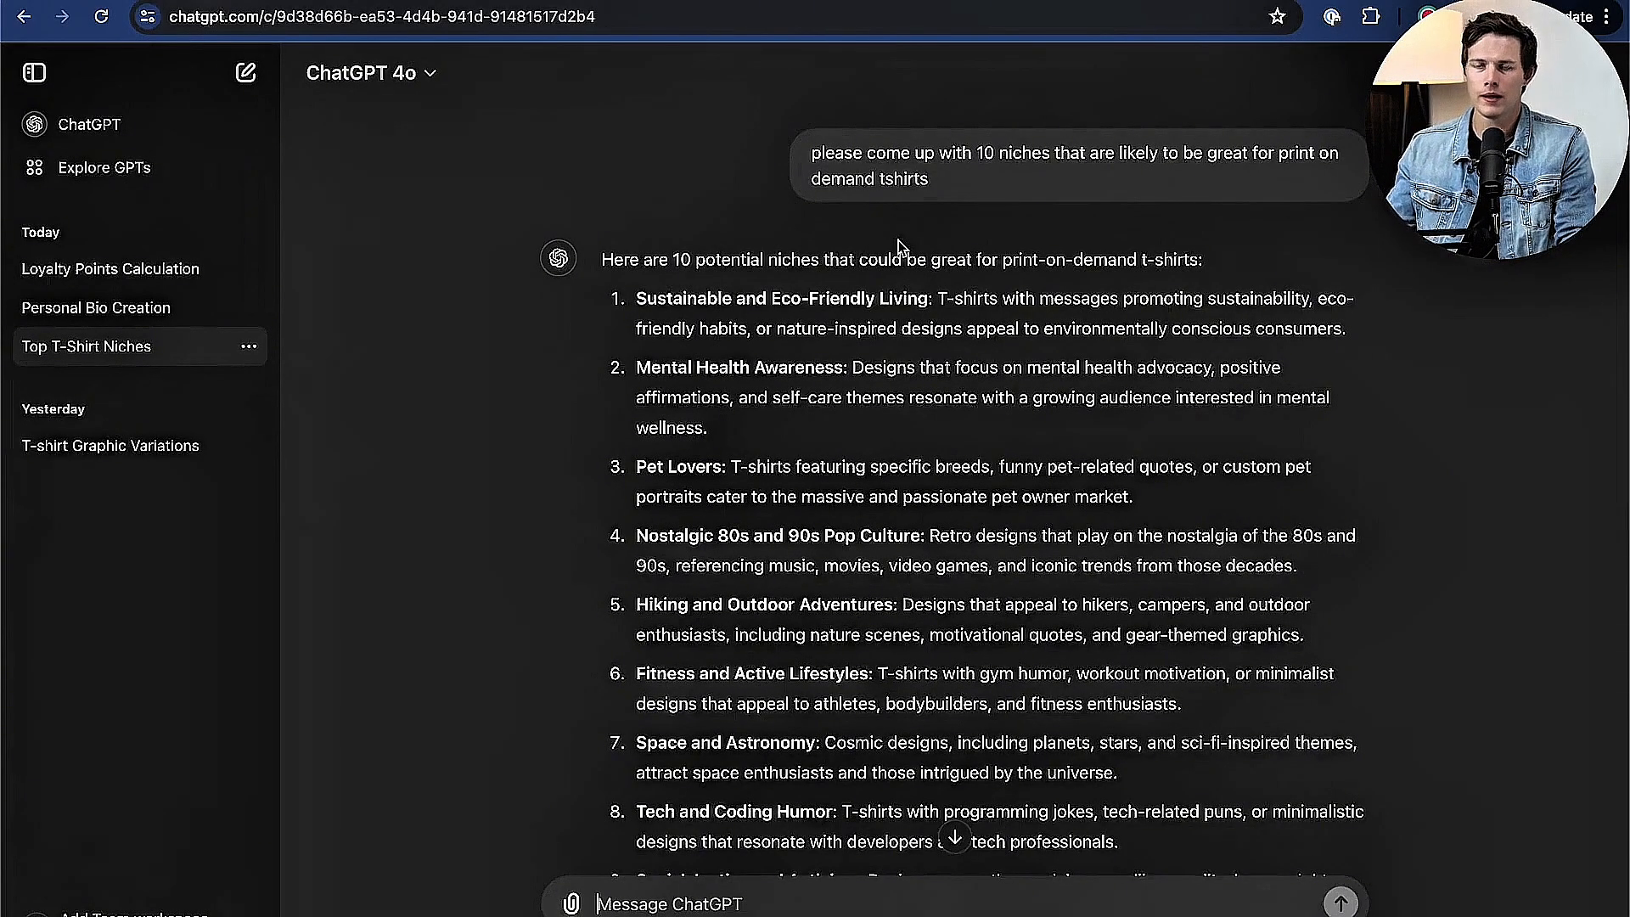
Step: Switch to ChatGPT and read its list of 10 niches for print on demand t-shirts
scroll(900, 246, "down", 2)
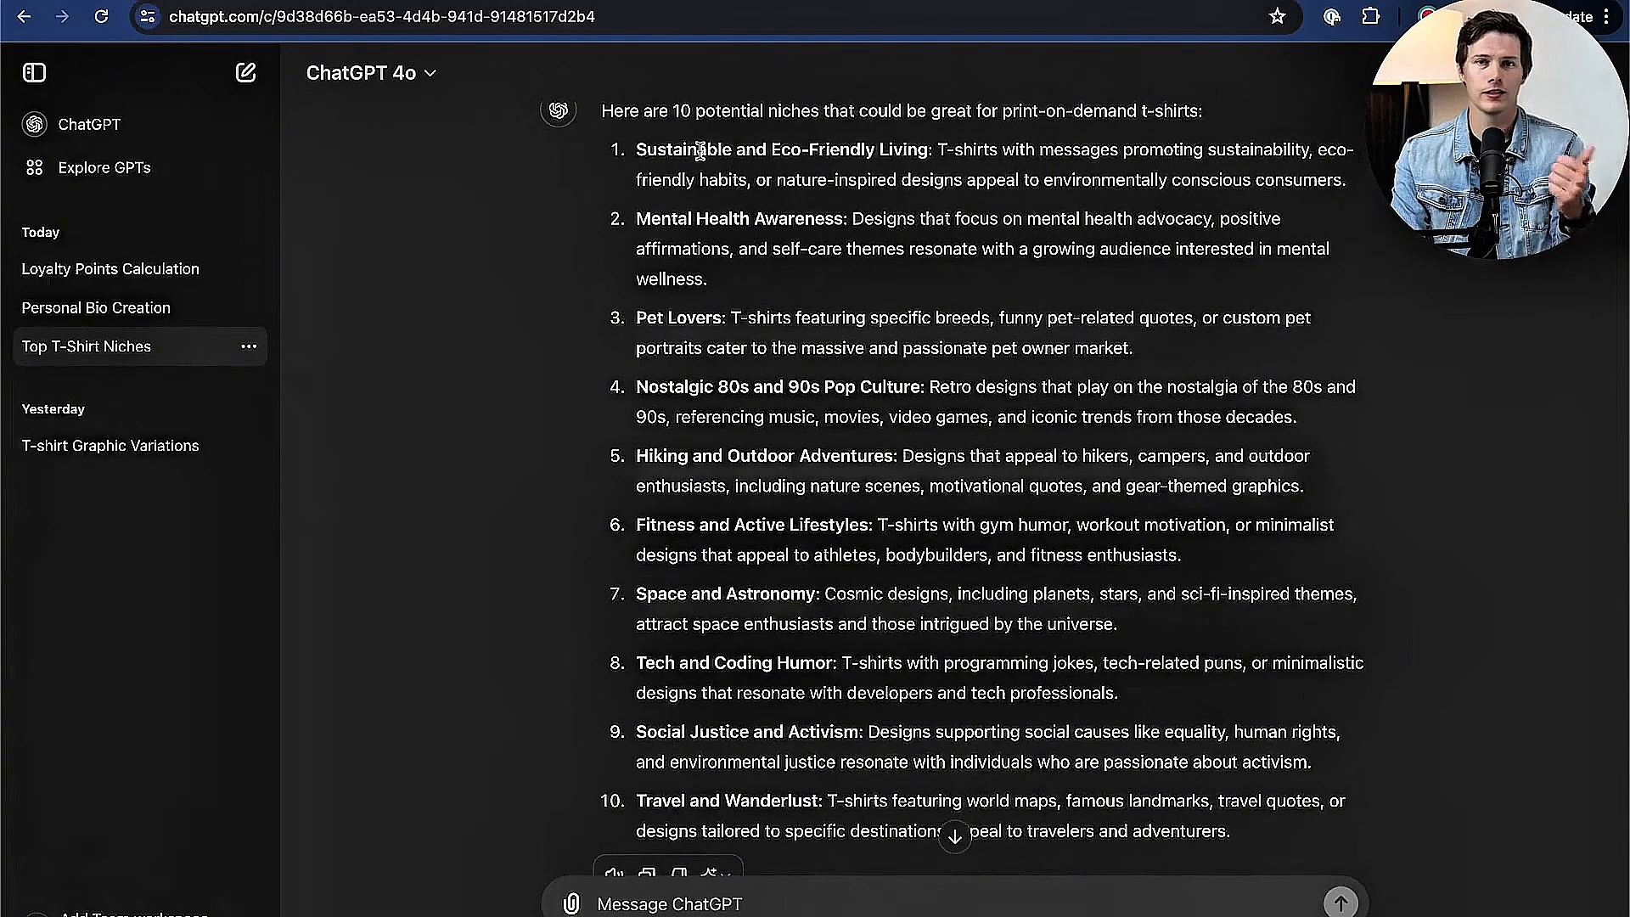
scroll(702, 239, "down", 1)
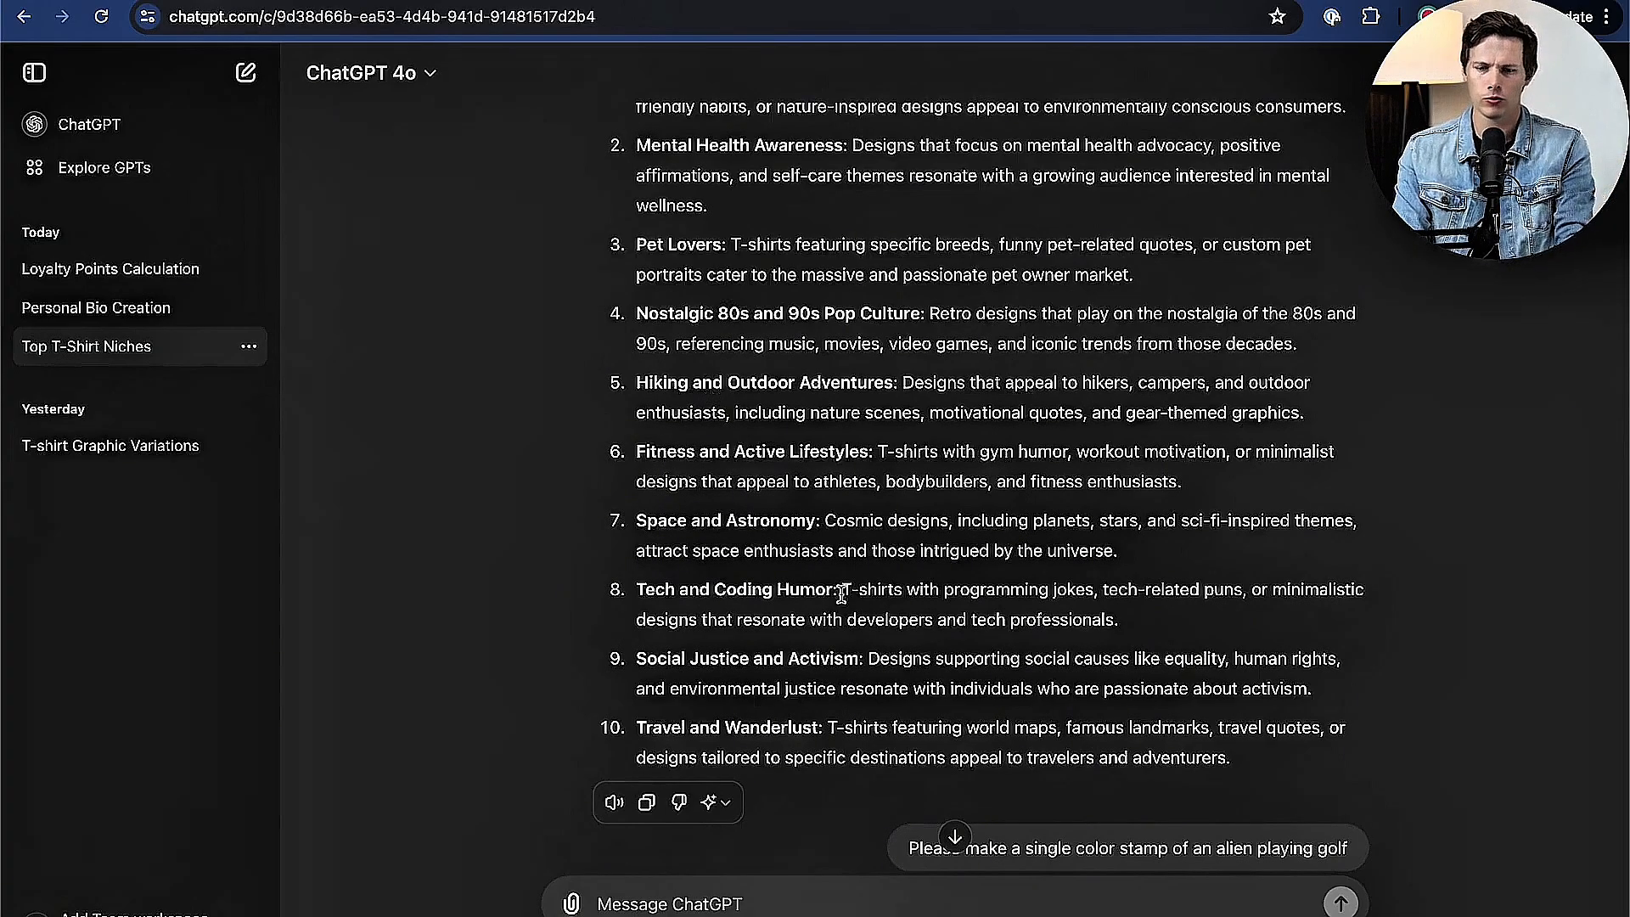
scroll(843, 600, "down", 3)
scroll(843, 600, "up", 2)
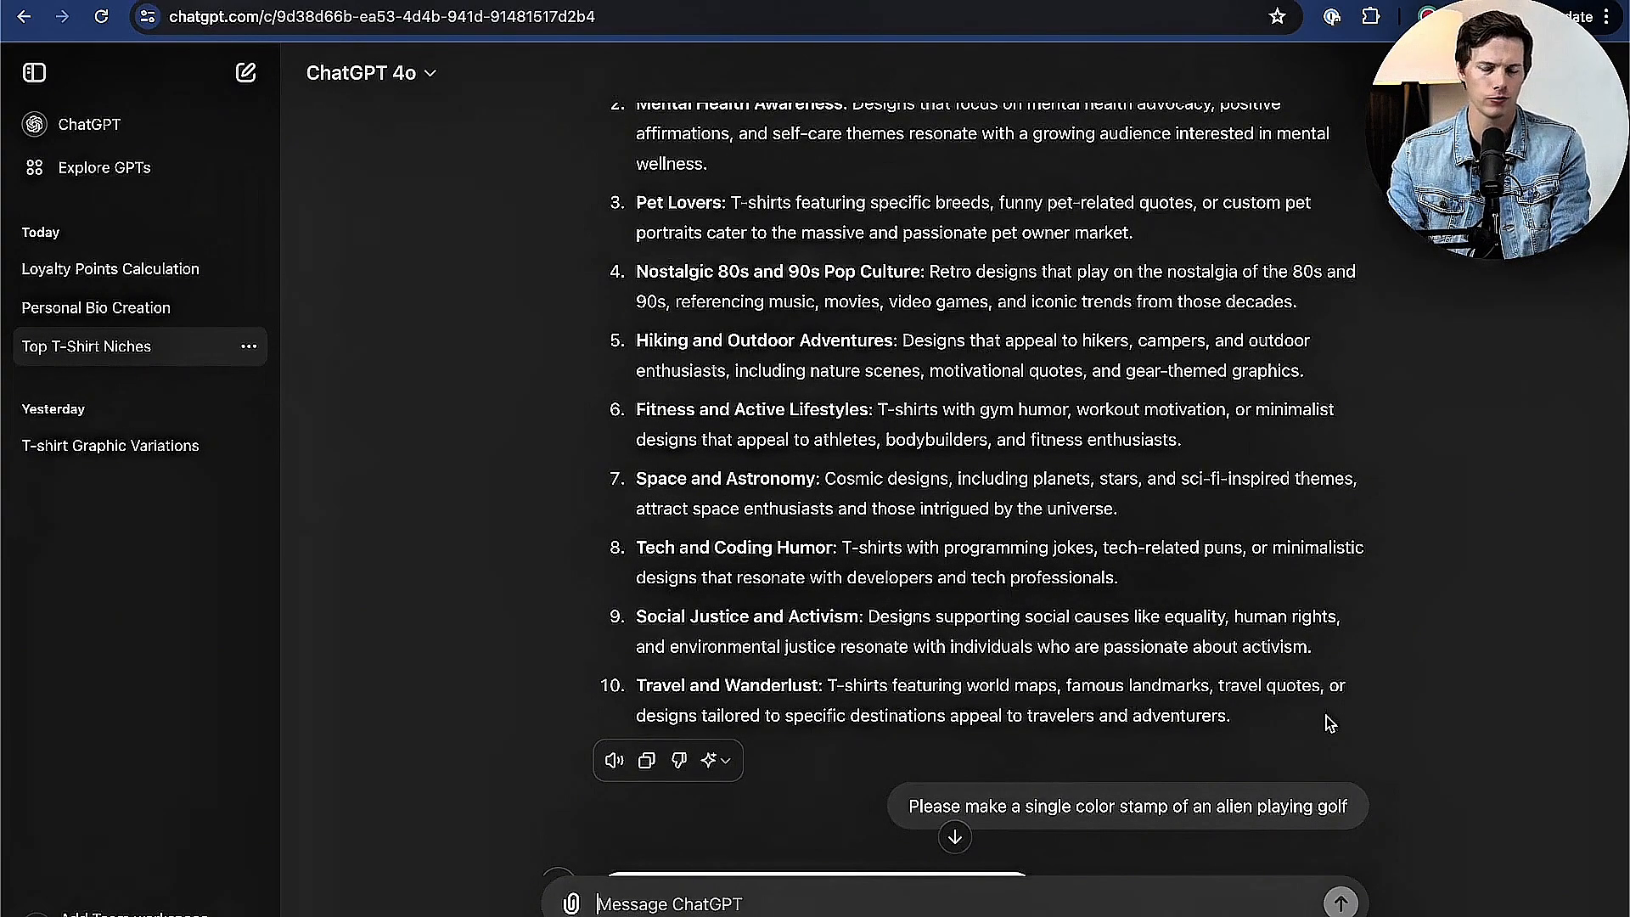
scroll(1326, 716, "down", 6)
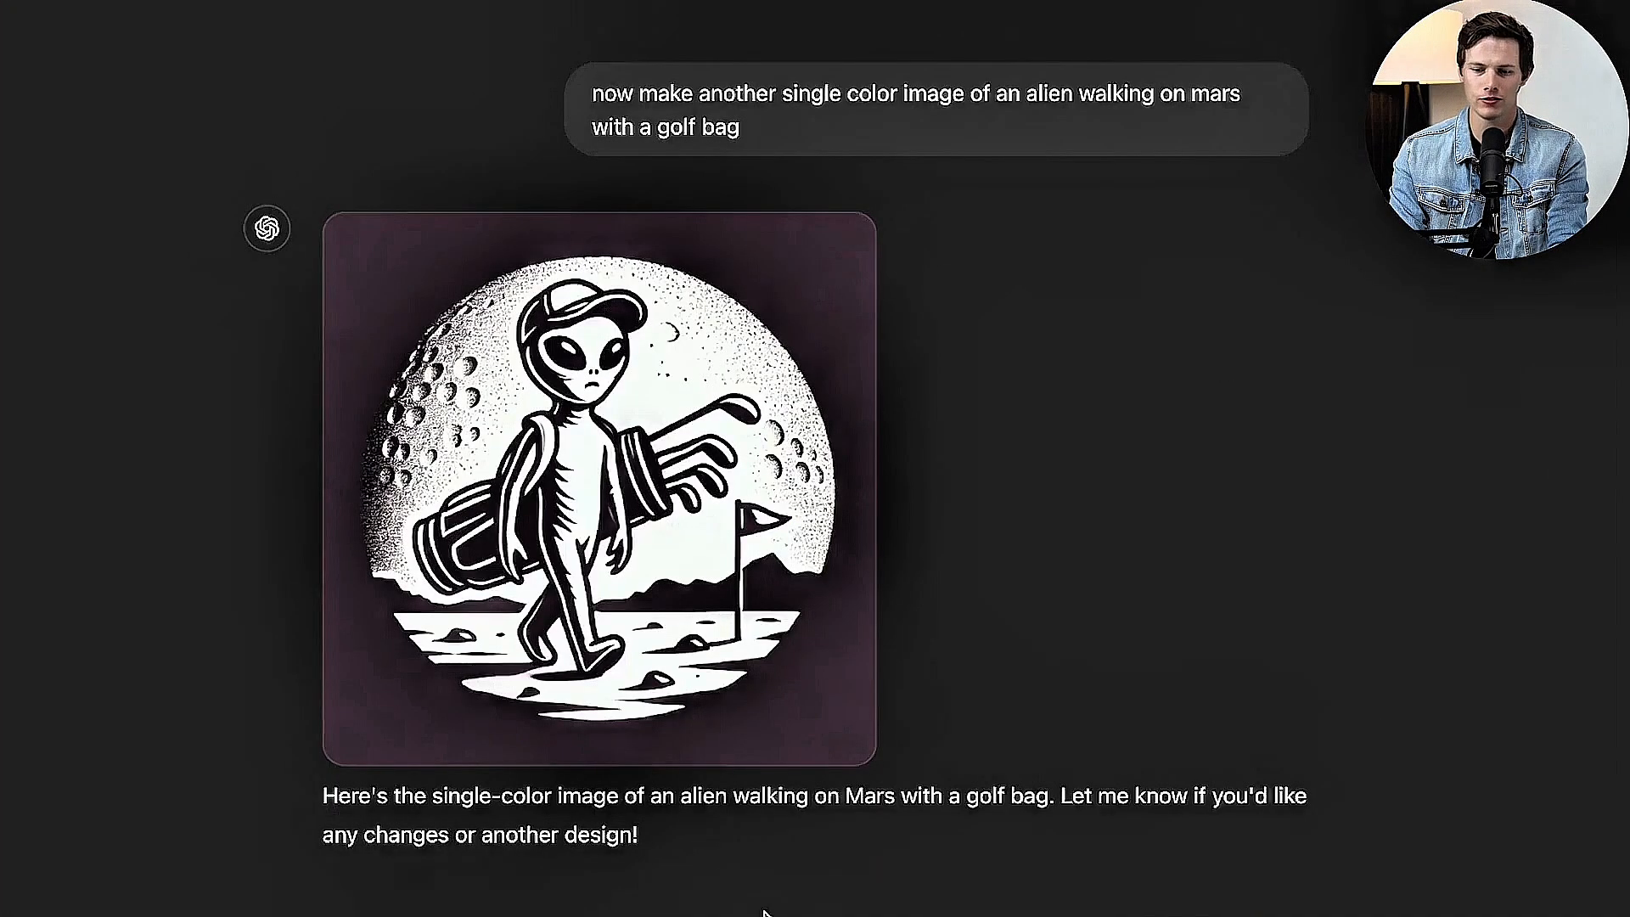
Step: Examine the fish golf images generated in ChatGPT and its answer about selling them on t-shirts in the USA
mouse_move(765, 495)
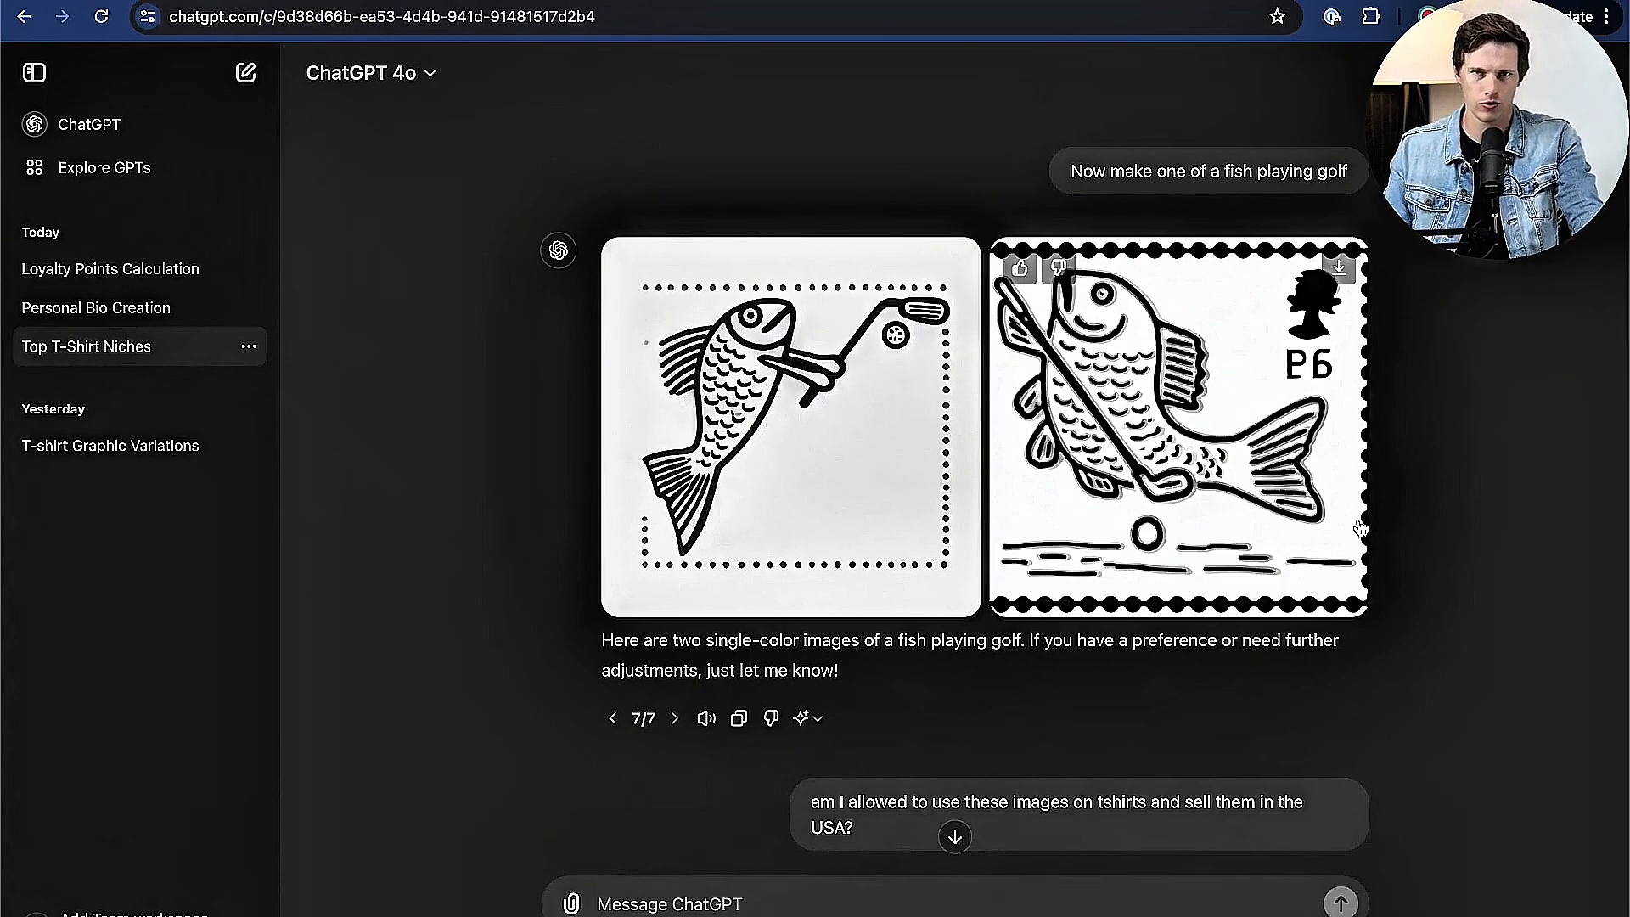
scroll(1359, 528, "down", 10)
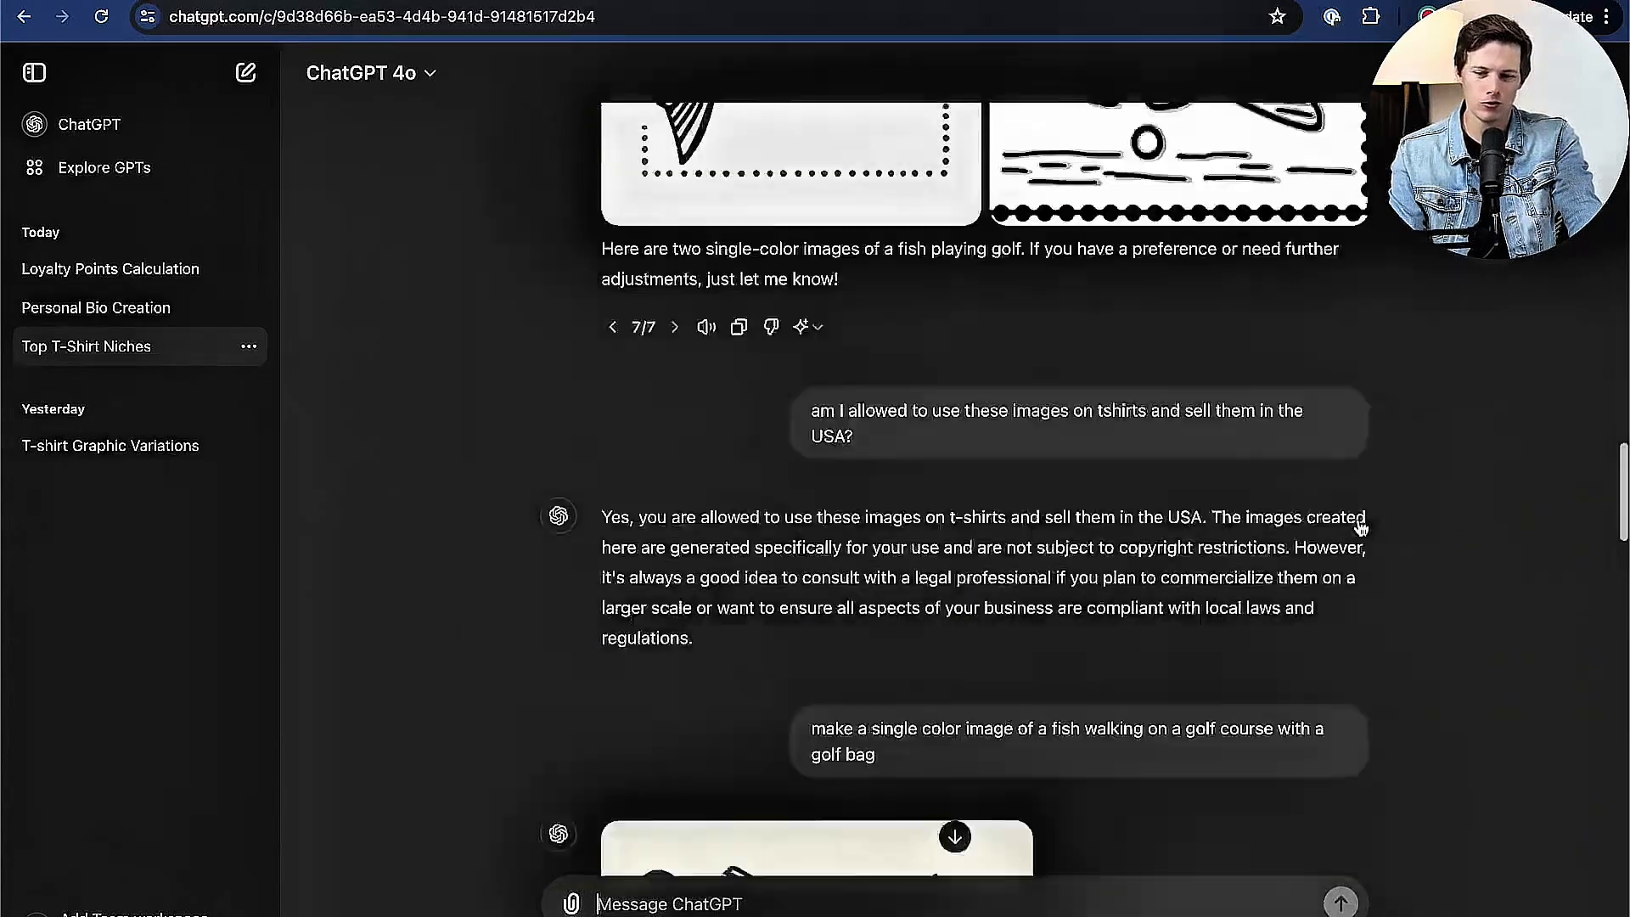
scroll(917, 575, "down", 10)
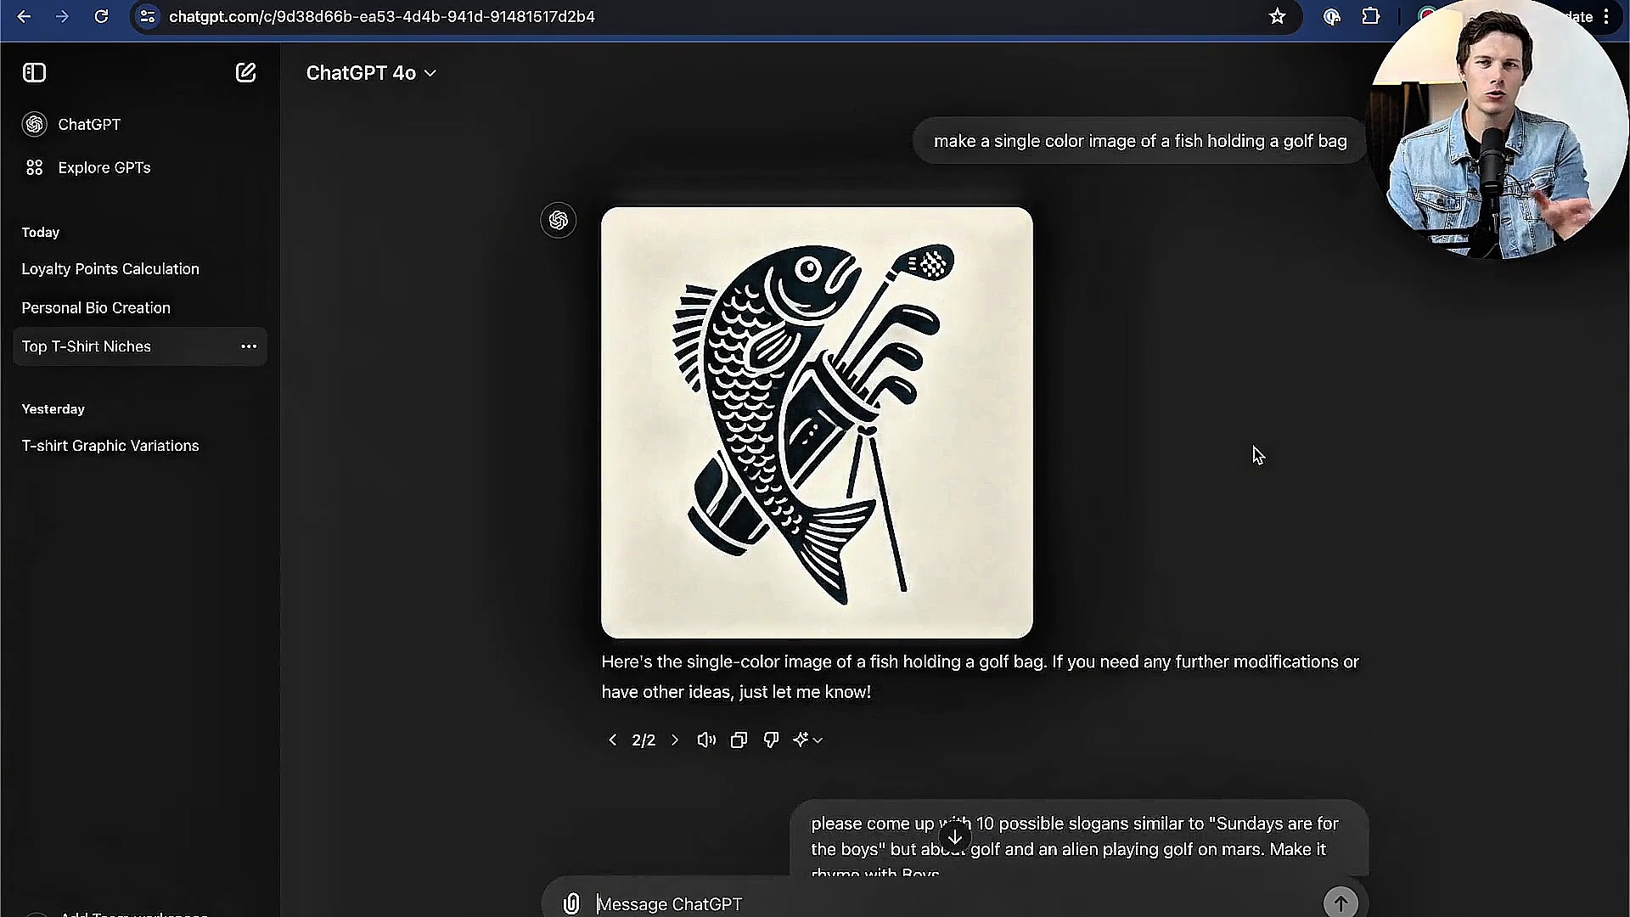
scroll(1302, 484, "down", 10)
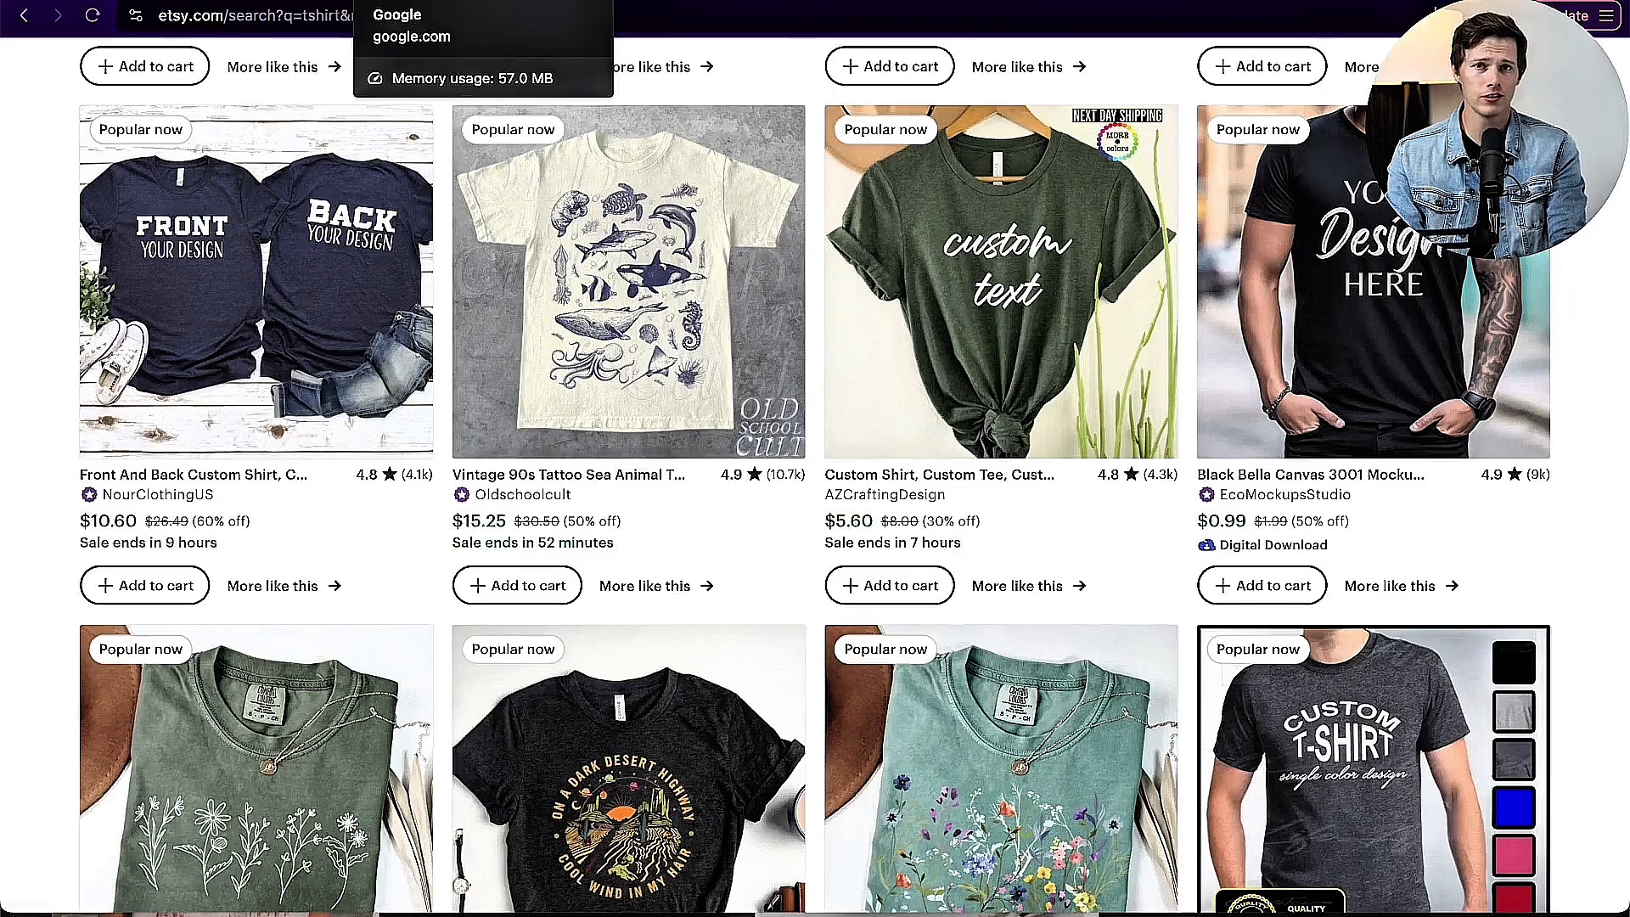
Step: Search Google for "free background remover" and open the Adobe Express background remover page
left_click(519, 7)
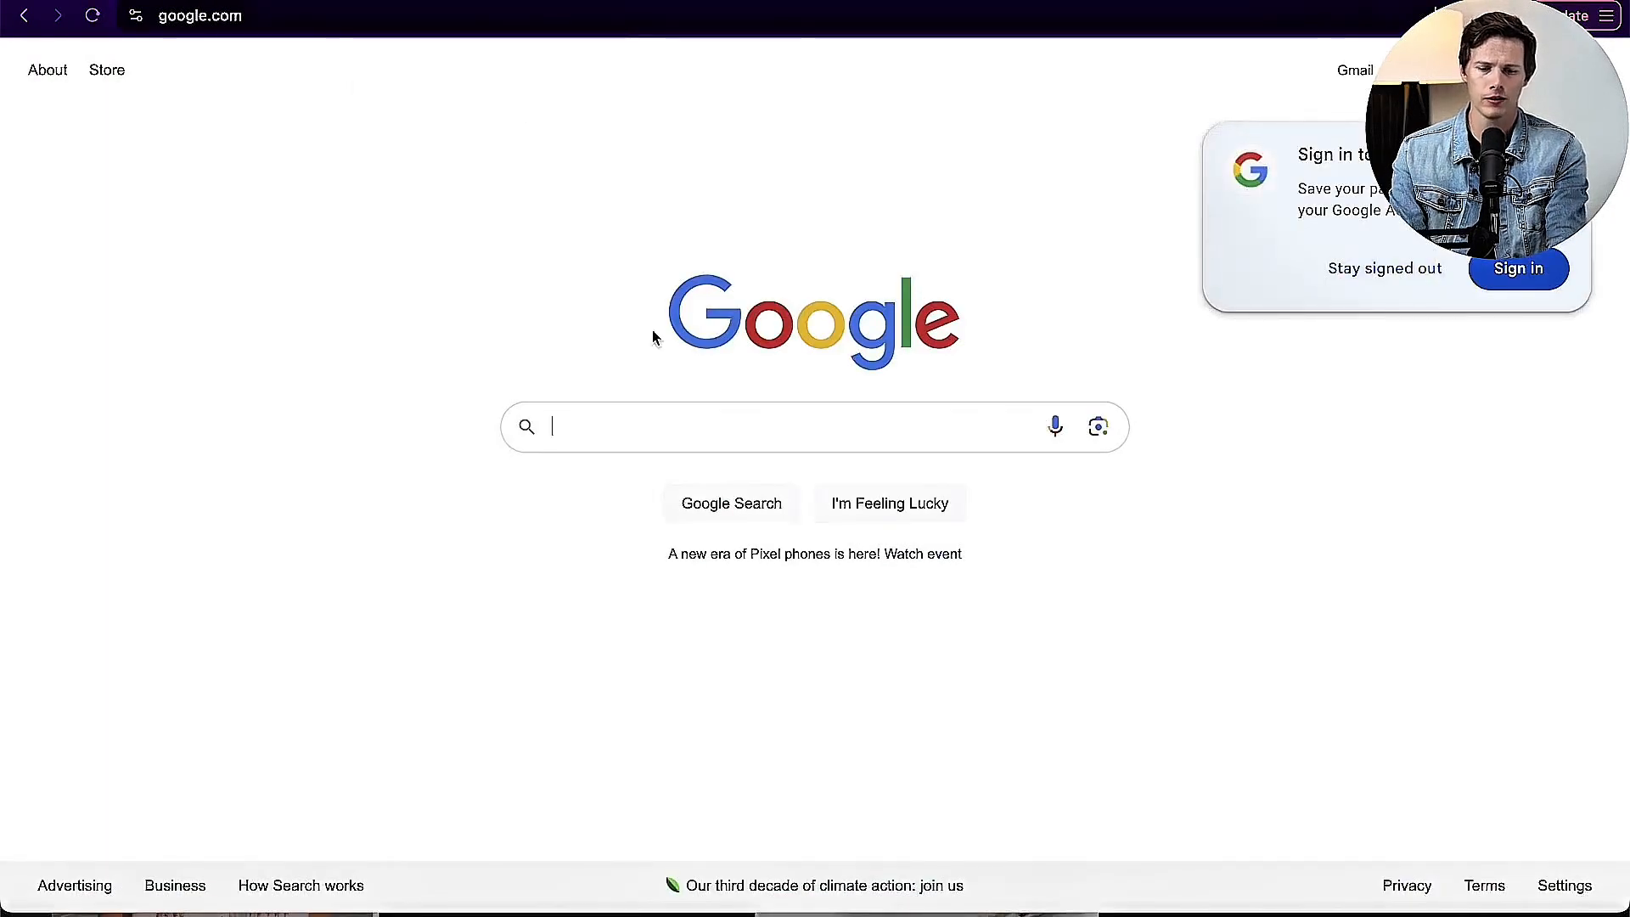
type("free background check")
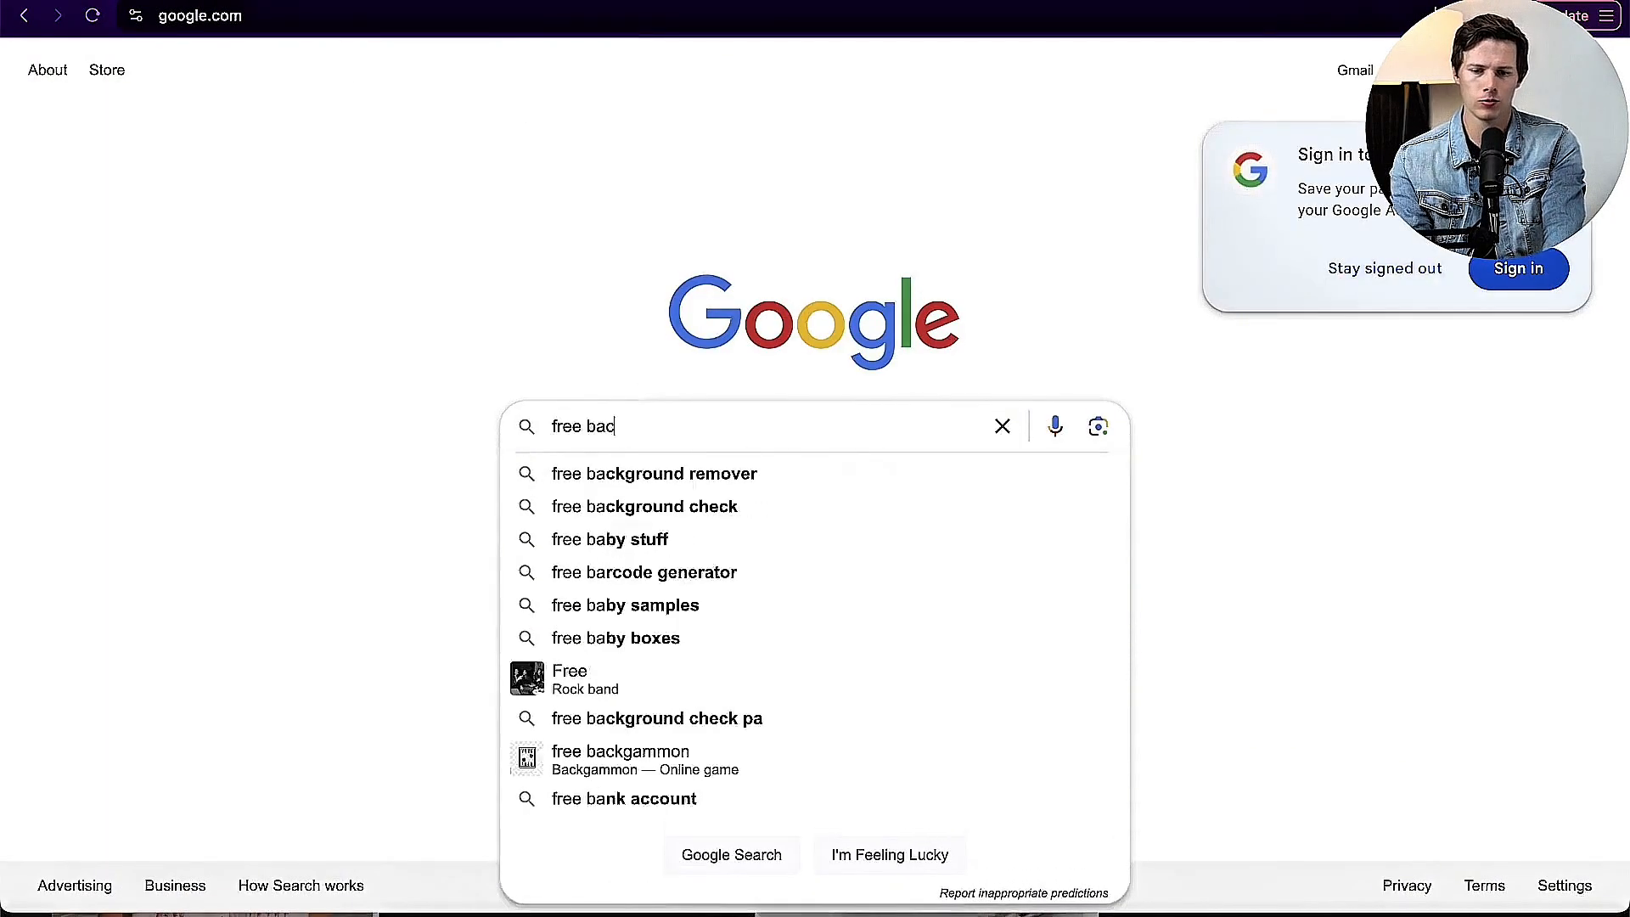
key("Down")
key("Return")
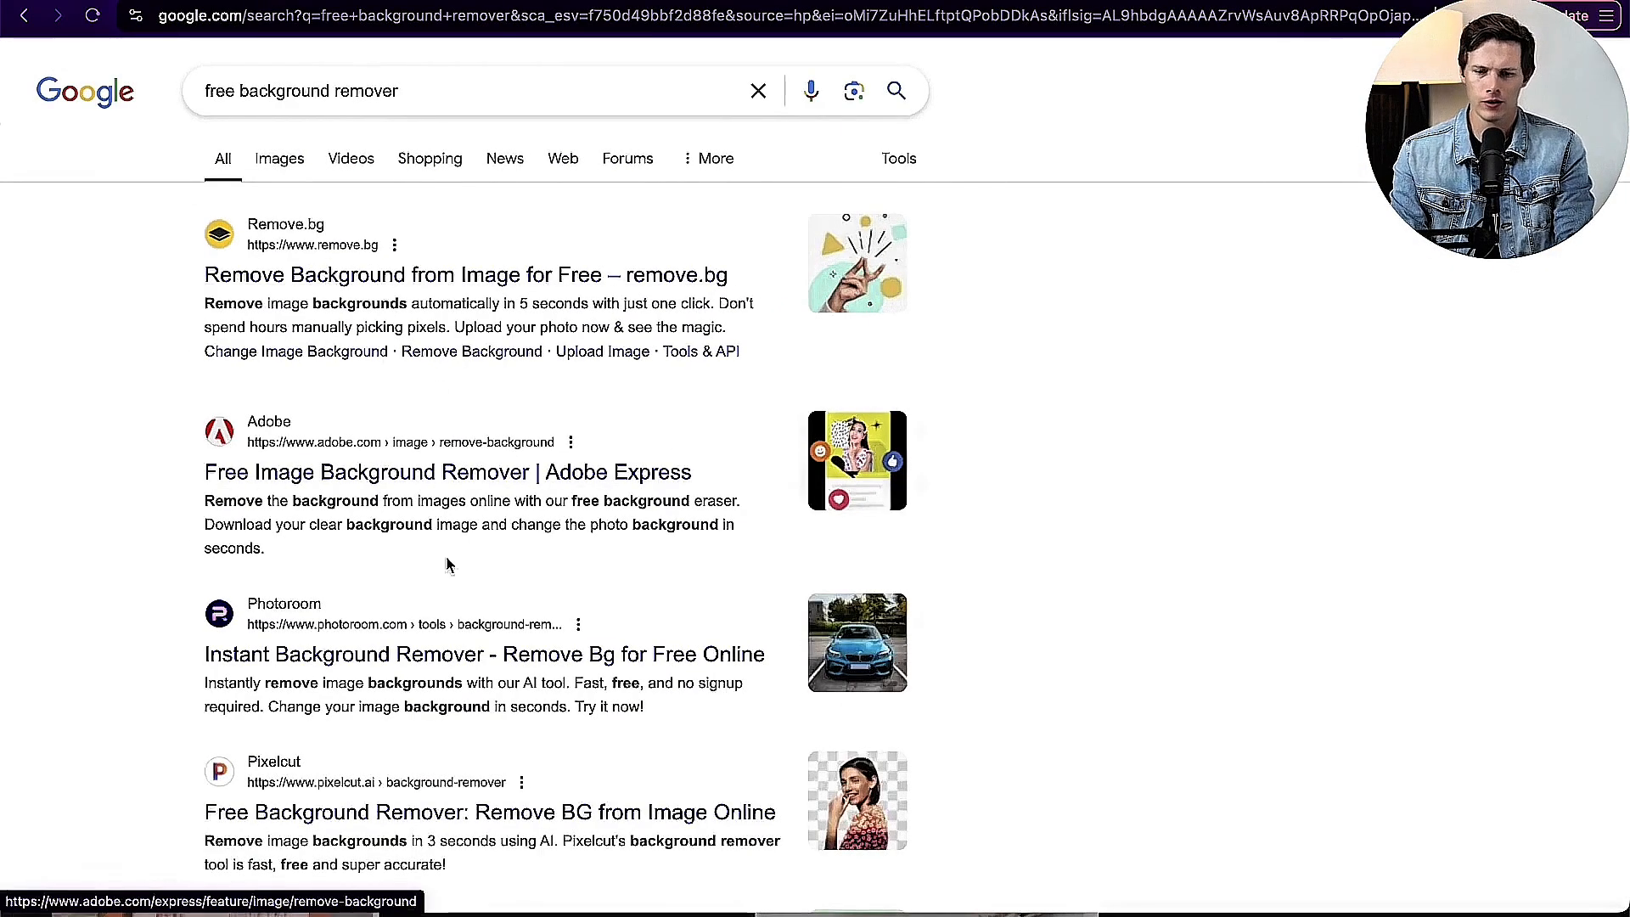
left_click(321, 486)
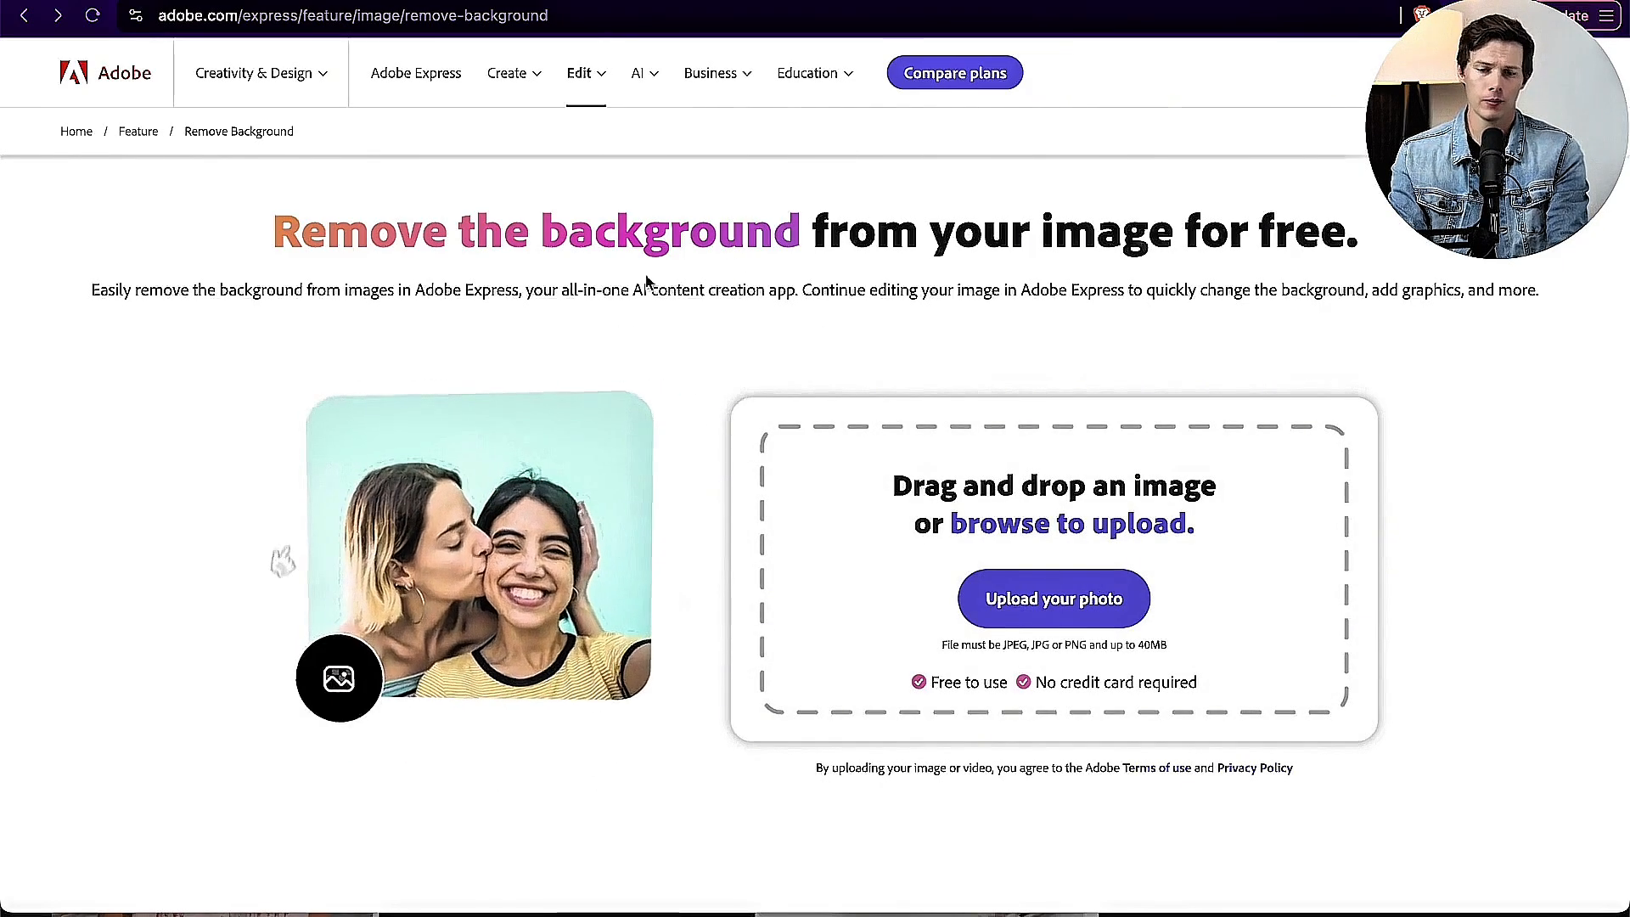
Step: Open Adobe Express, start a blank Tshirt design at 10 x 12 in, and dismiss the Learn content and its help tip
left_click(587, 100)
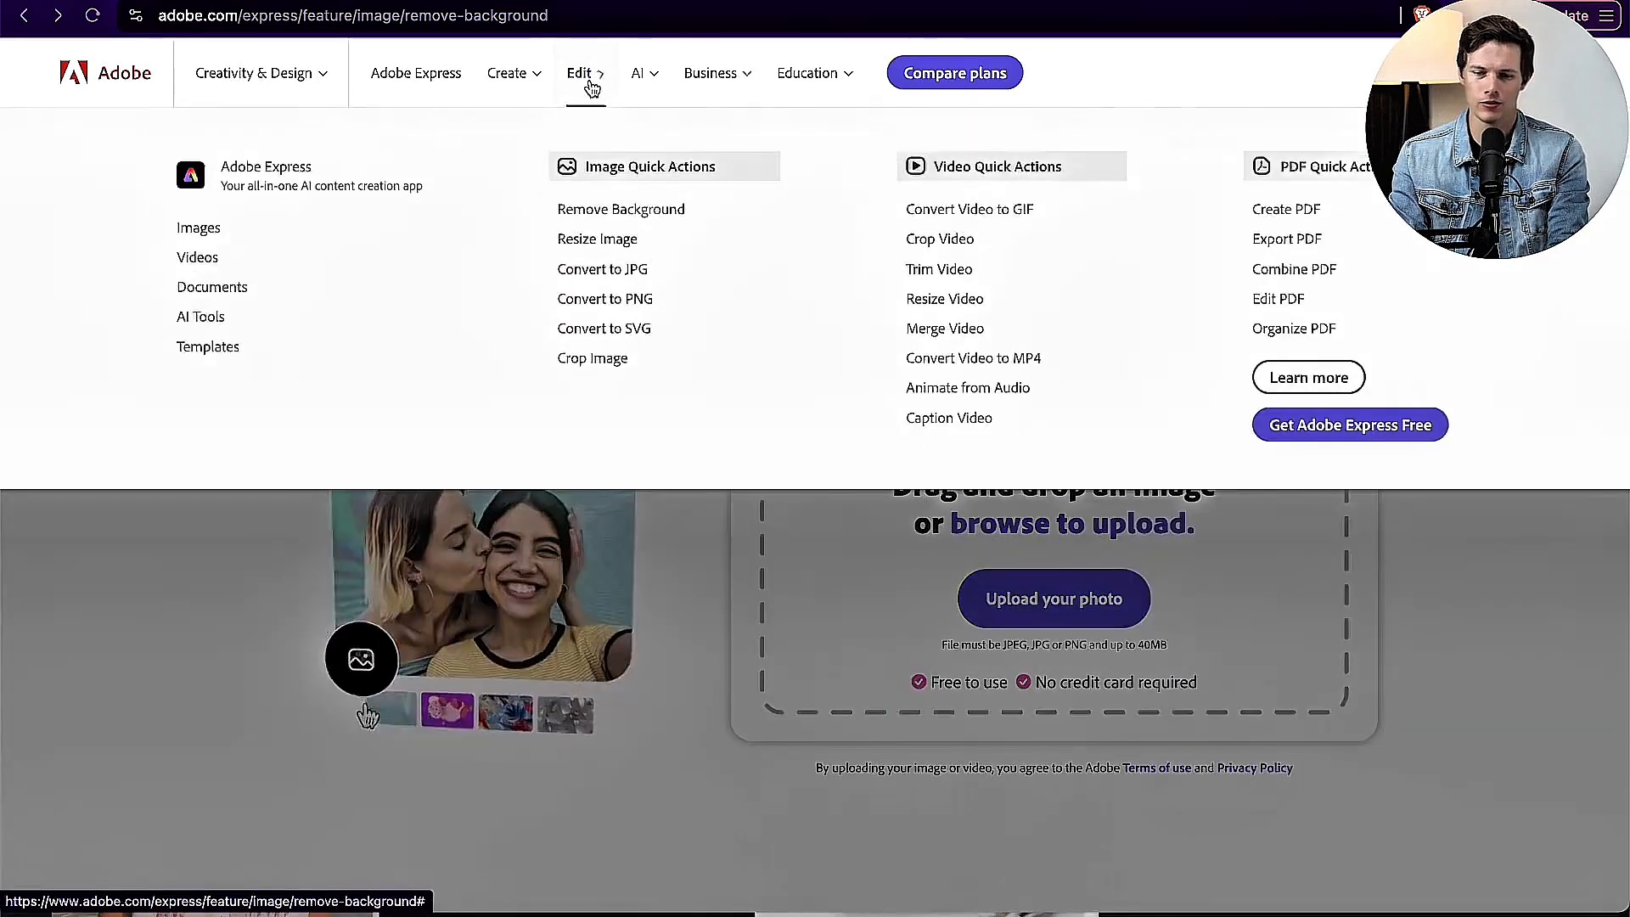
left_click(258, 188)
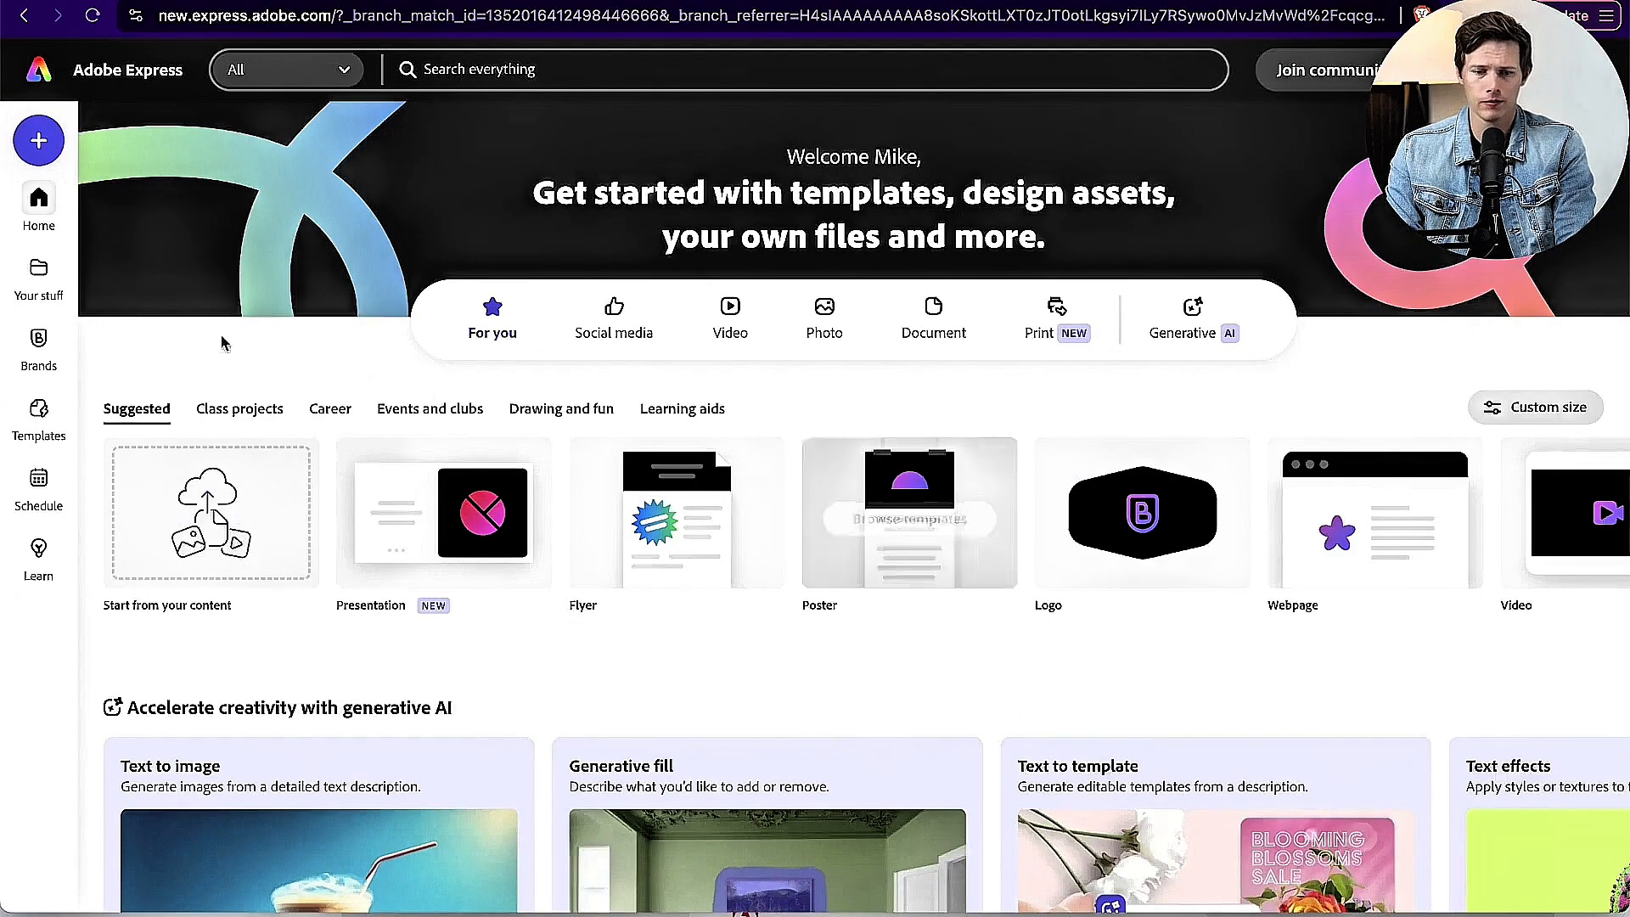
left_click(468, 68)
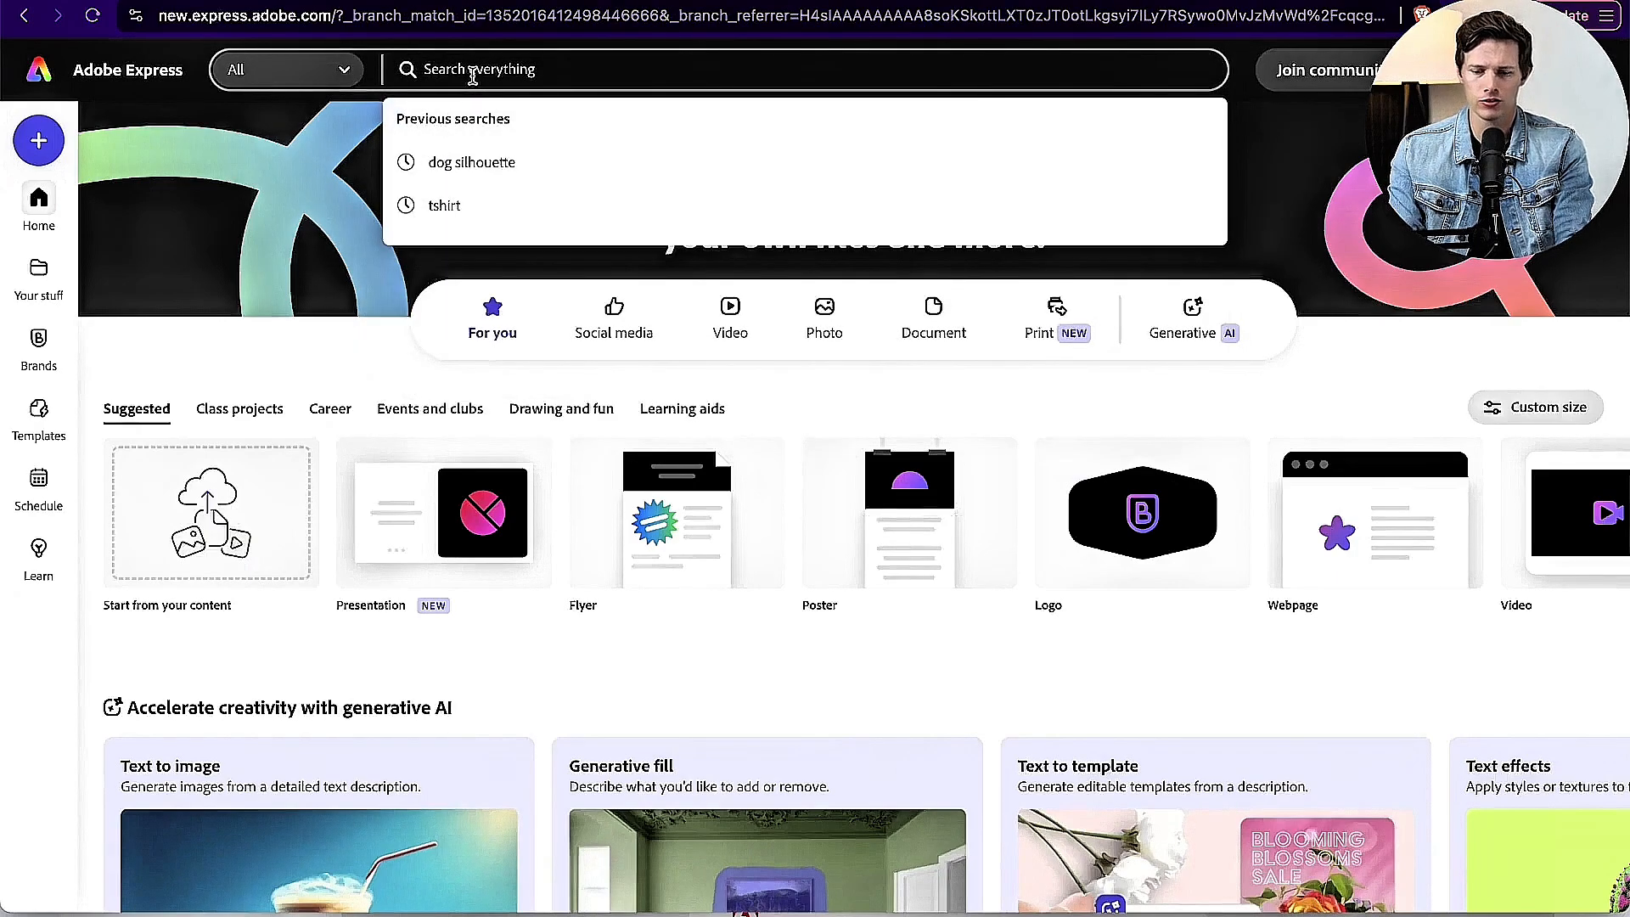
type("tshirt")
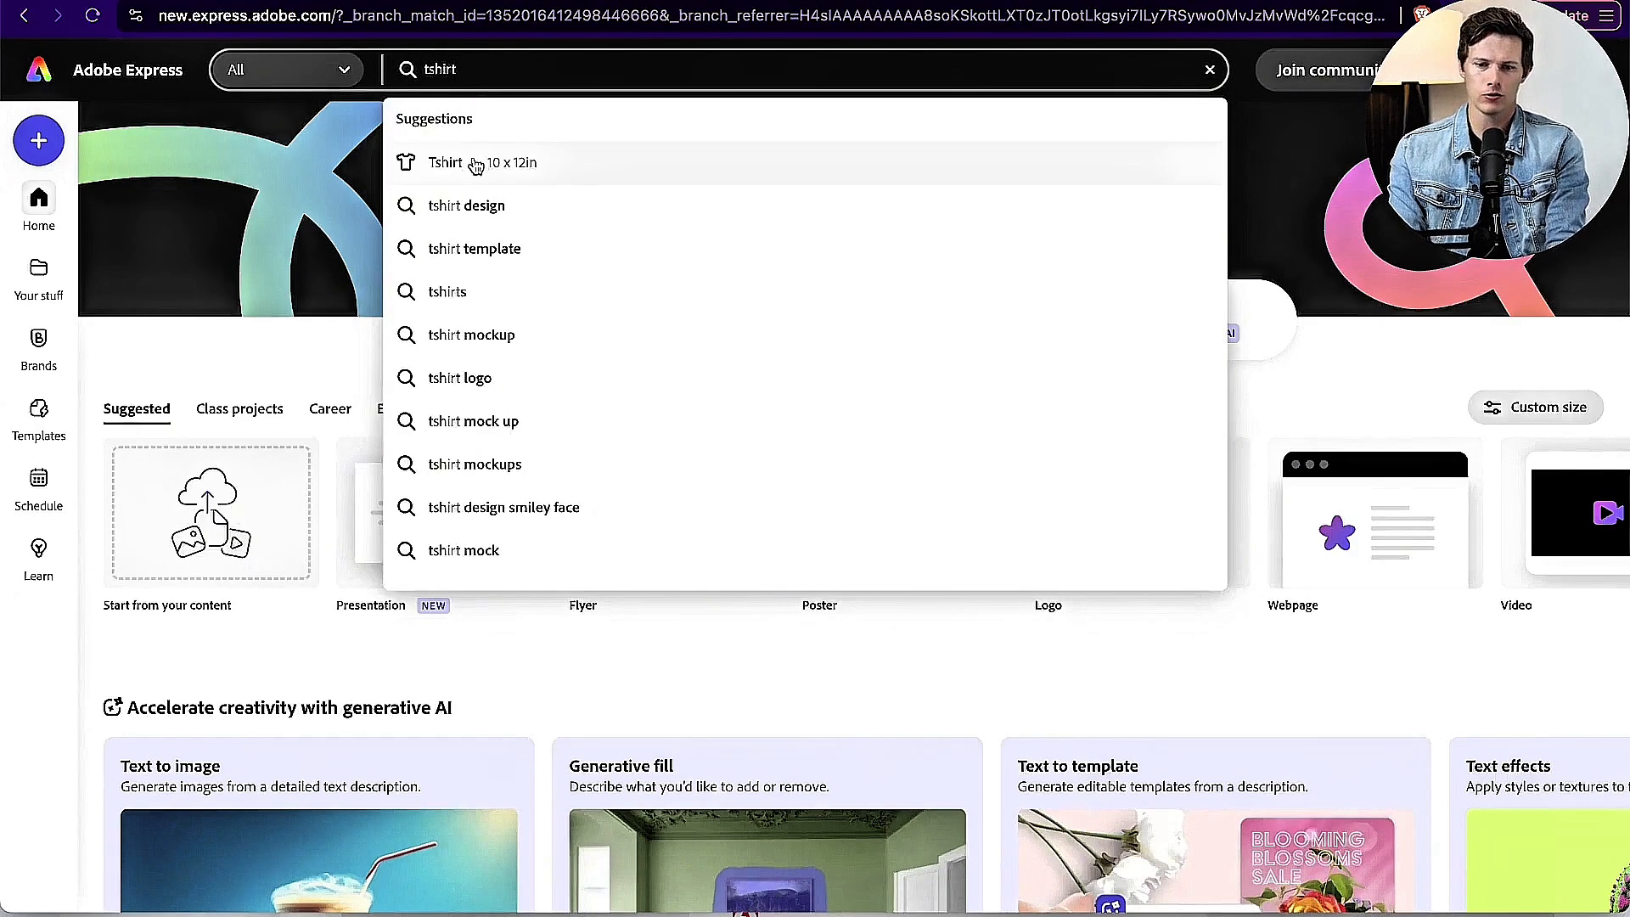
left_click(475, 167)
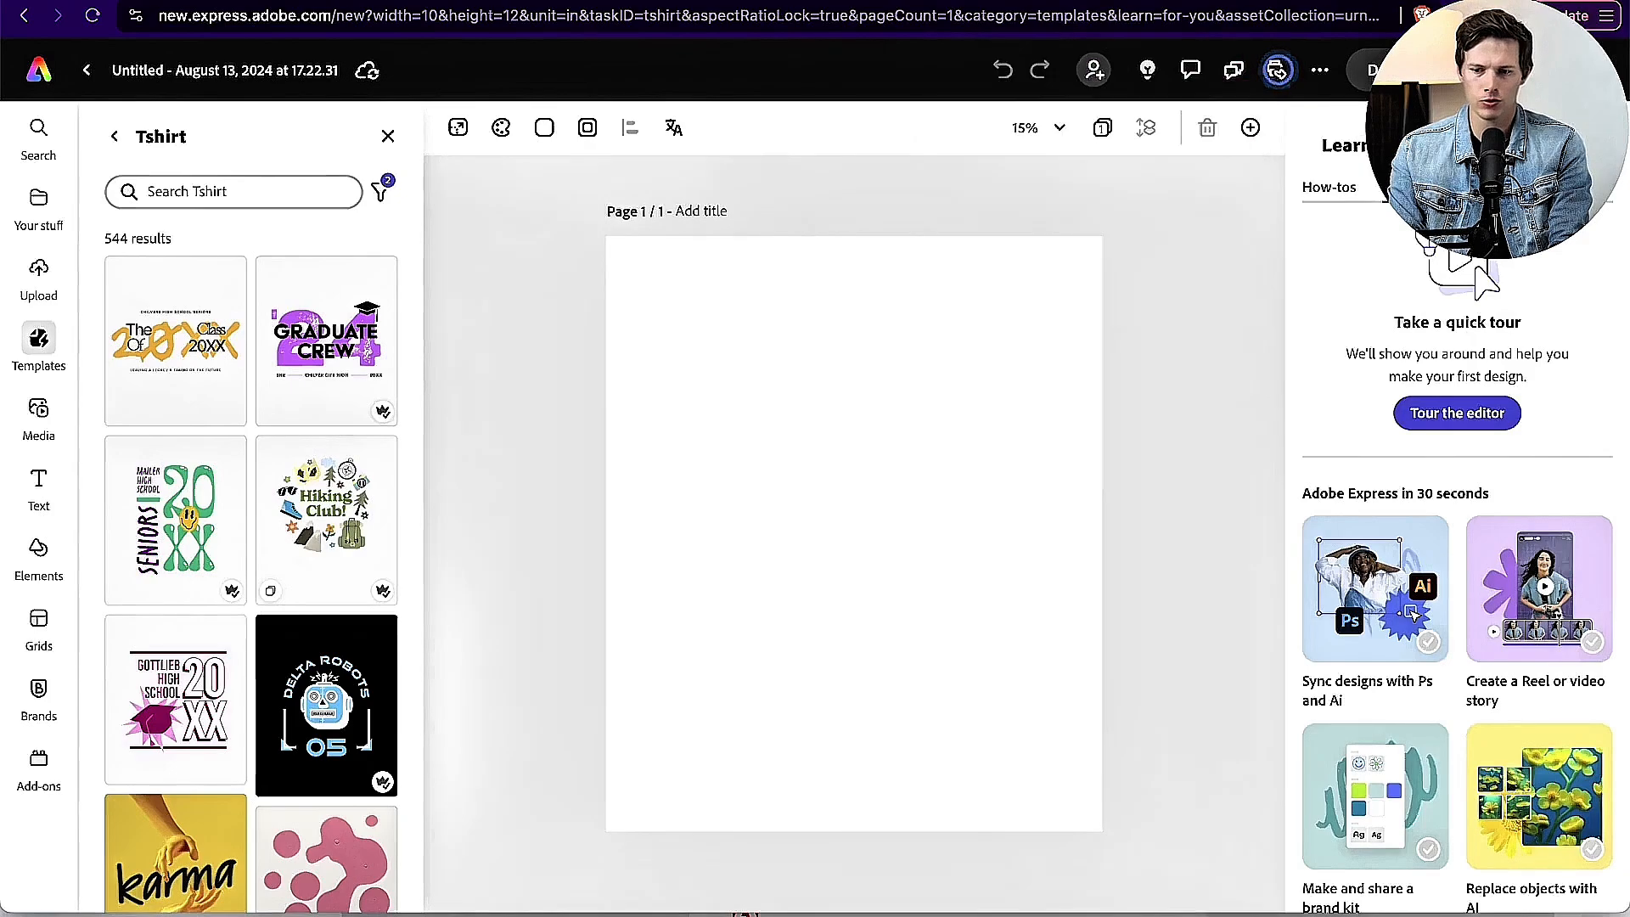
left_click(1599, 145)
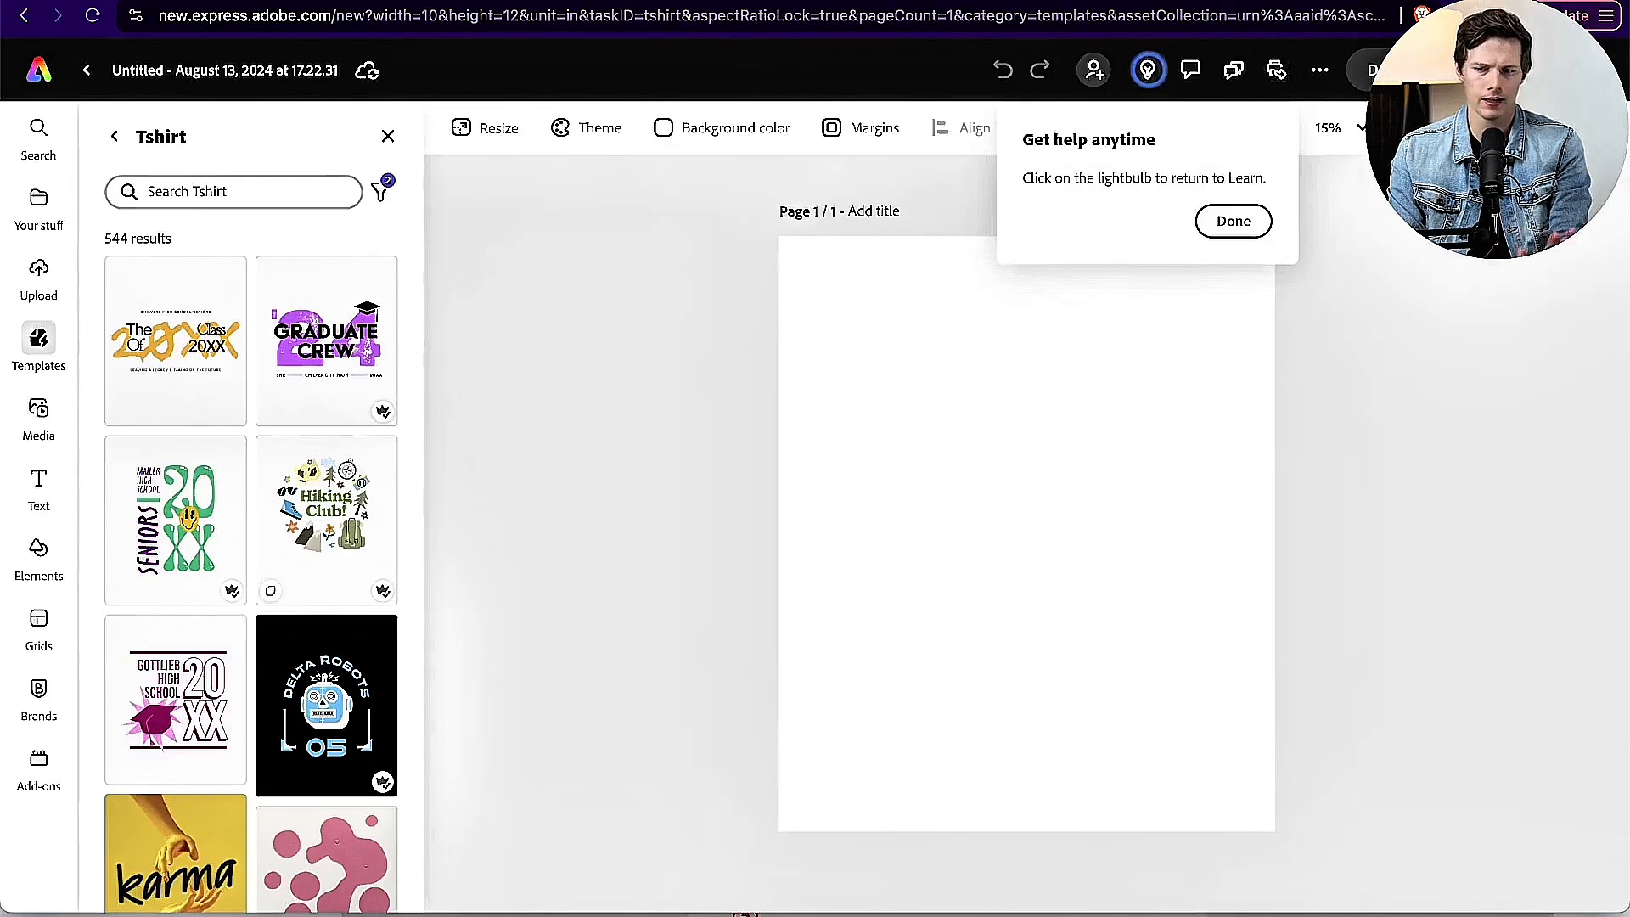
left_click(1239, 224)
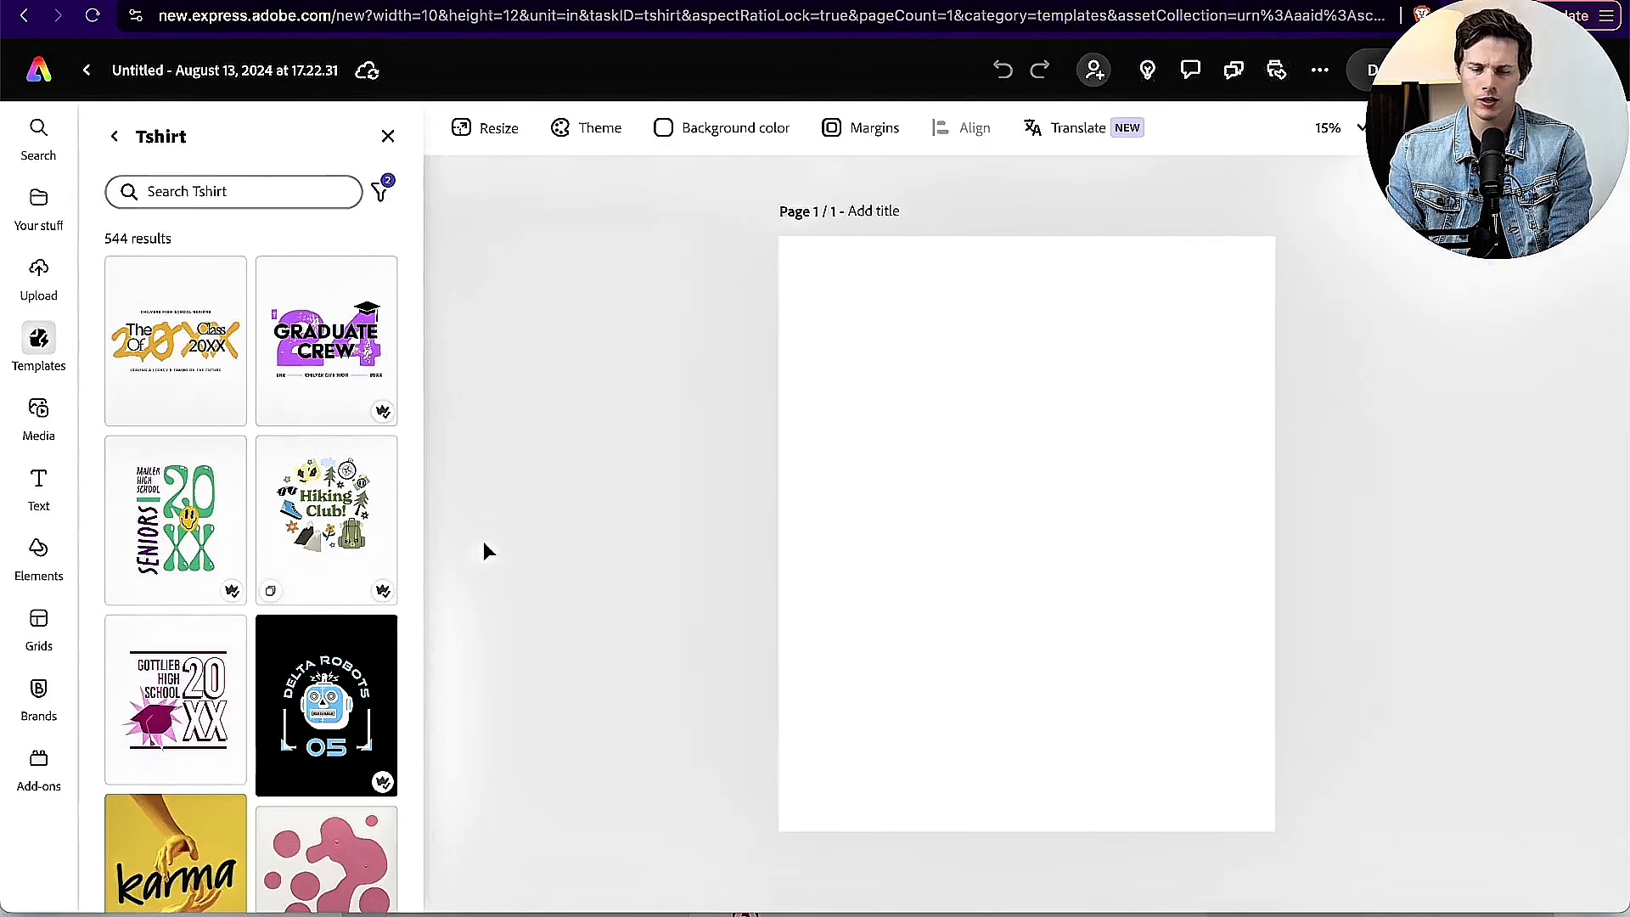
Step: Upload the Alien2 no-background PNG from the POD T-shirt design folder and enlarge it to the full page width
left_click(39, 273)
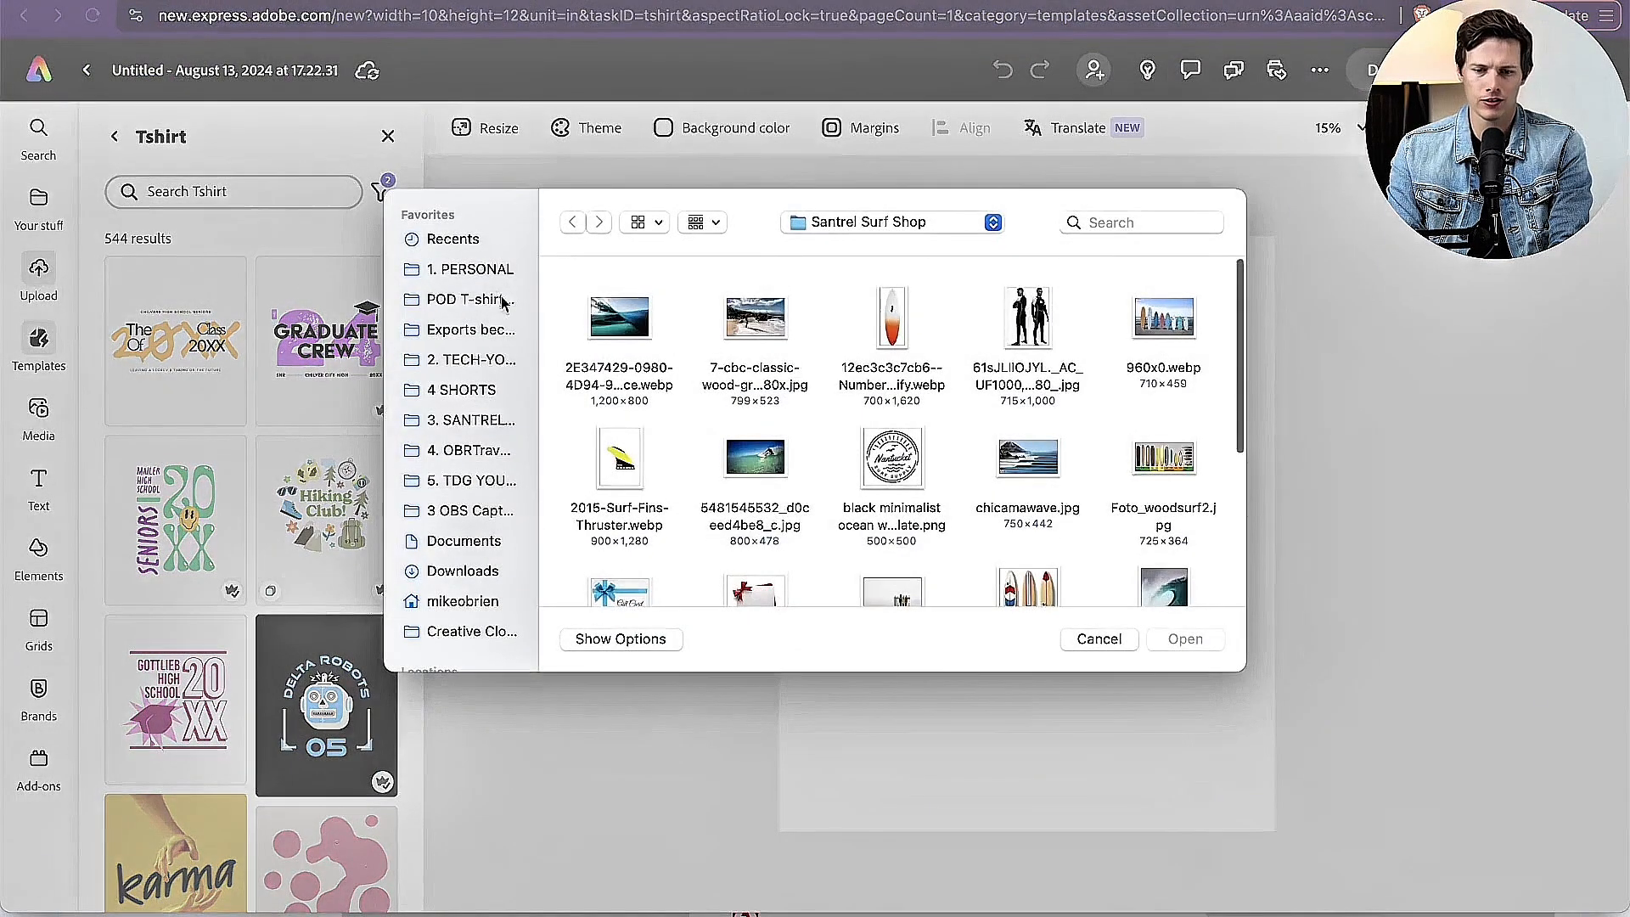
left_click(465, 305)
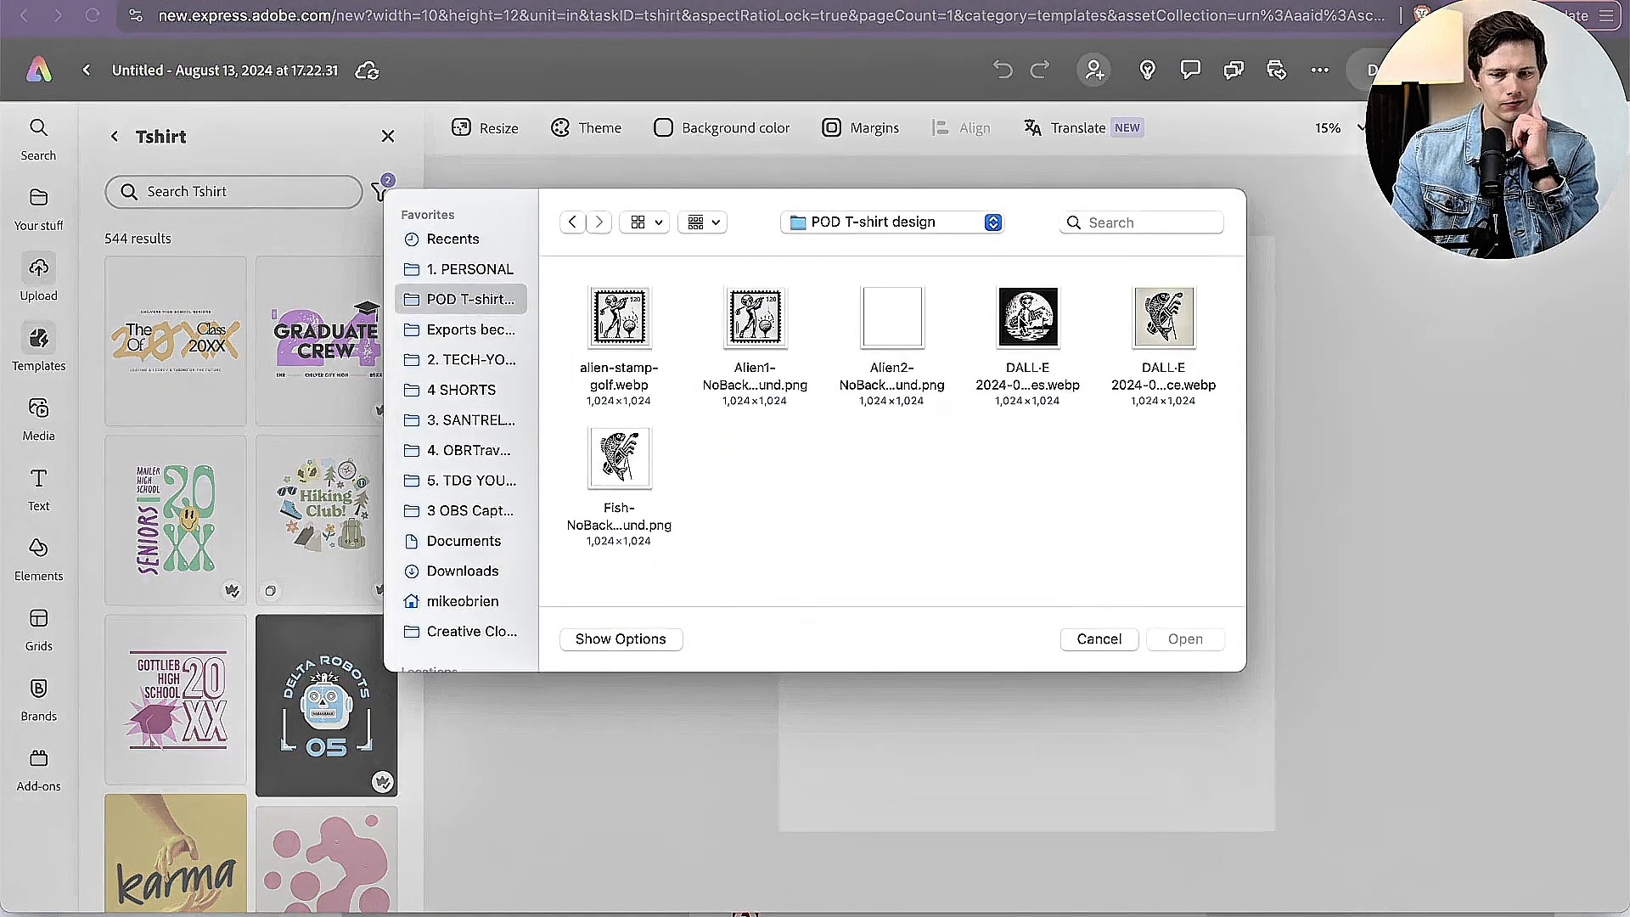
left_click(892, 325)
double_click(892, 326)
left_click_drag(1216, 747, 1274, 781)
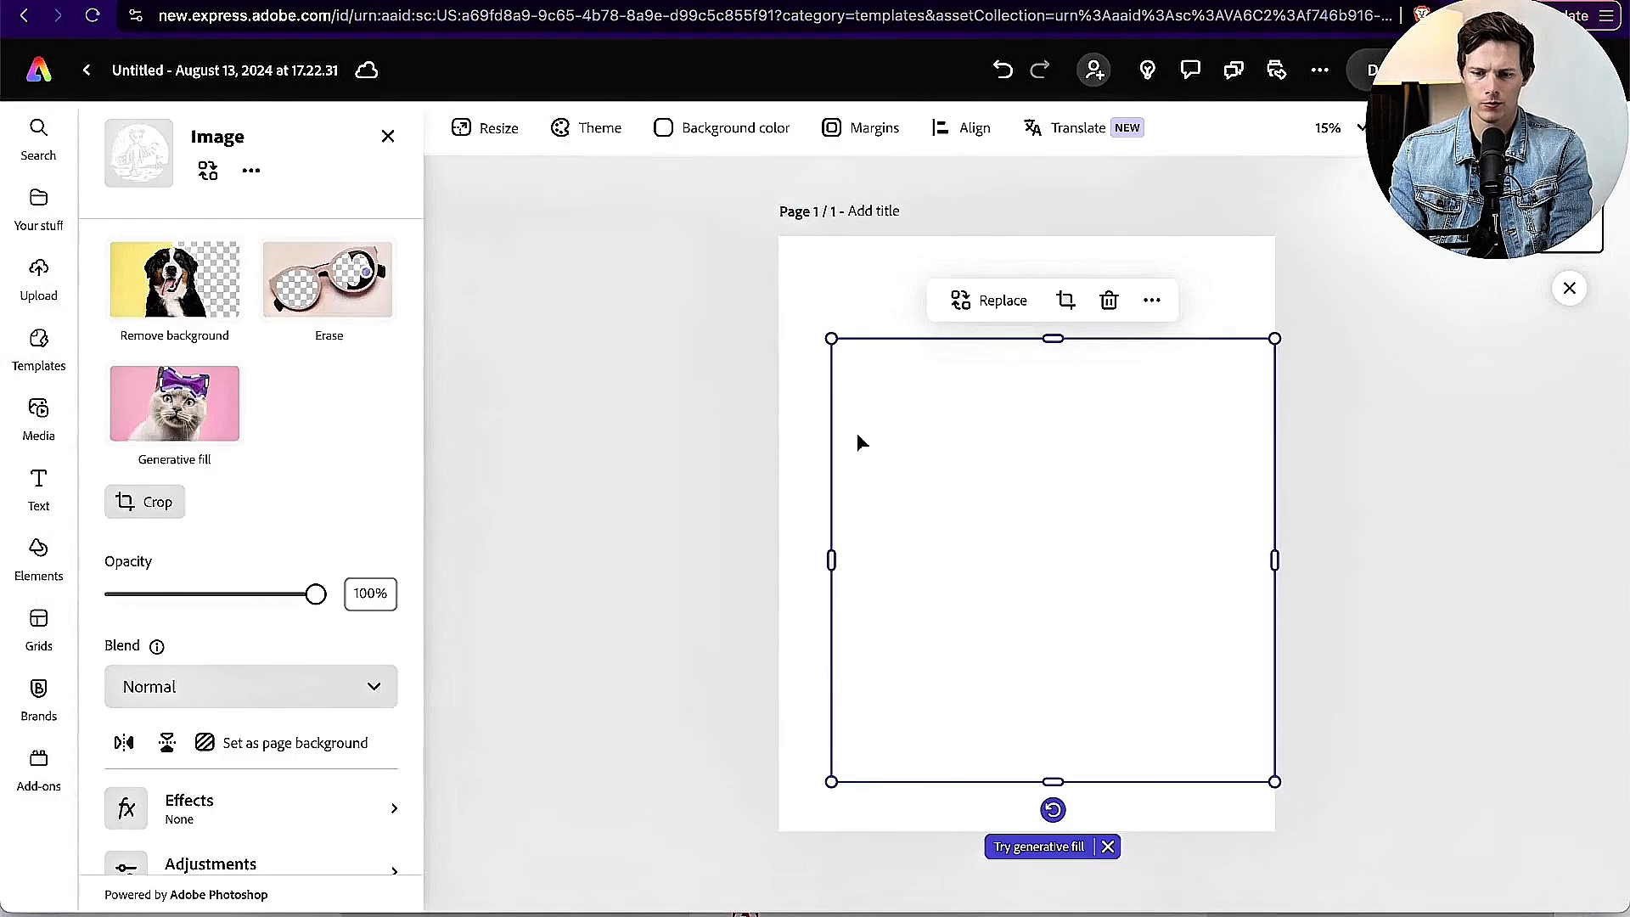
left_click_drag(829, 333, 778, 286)
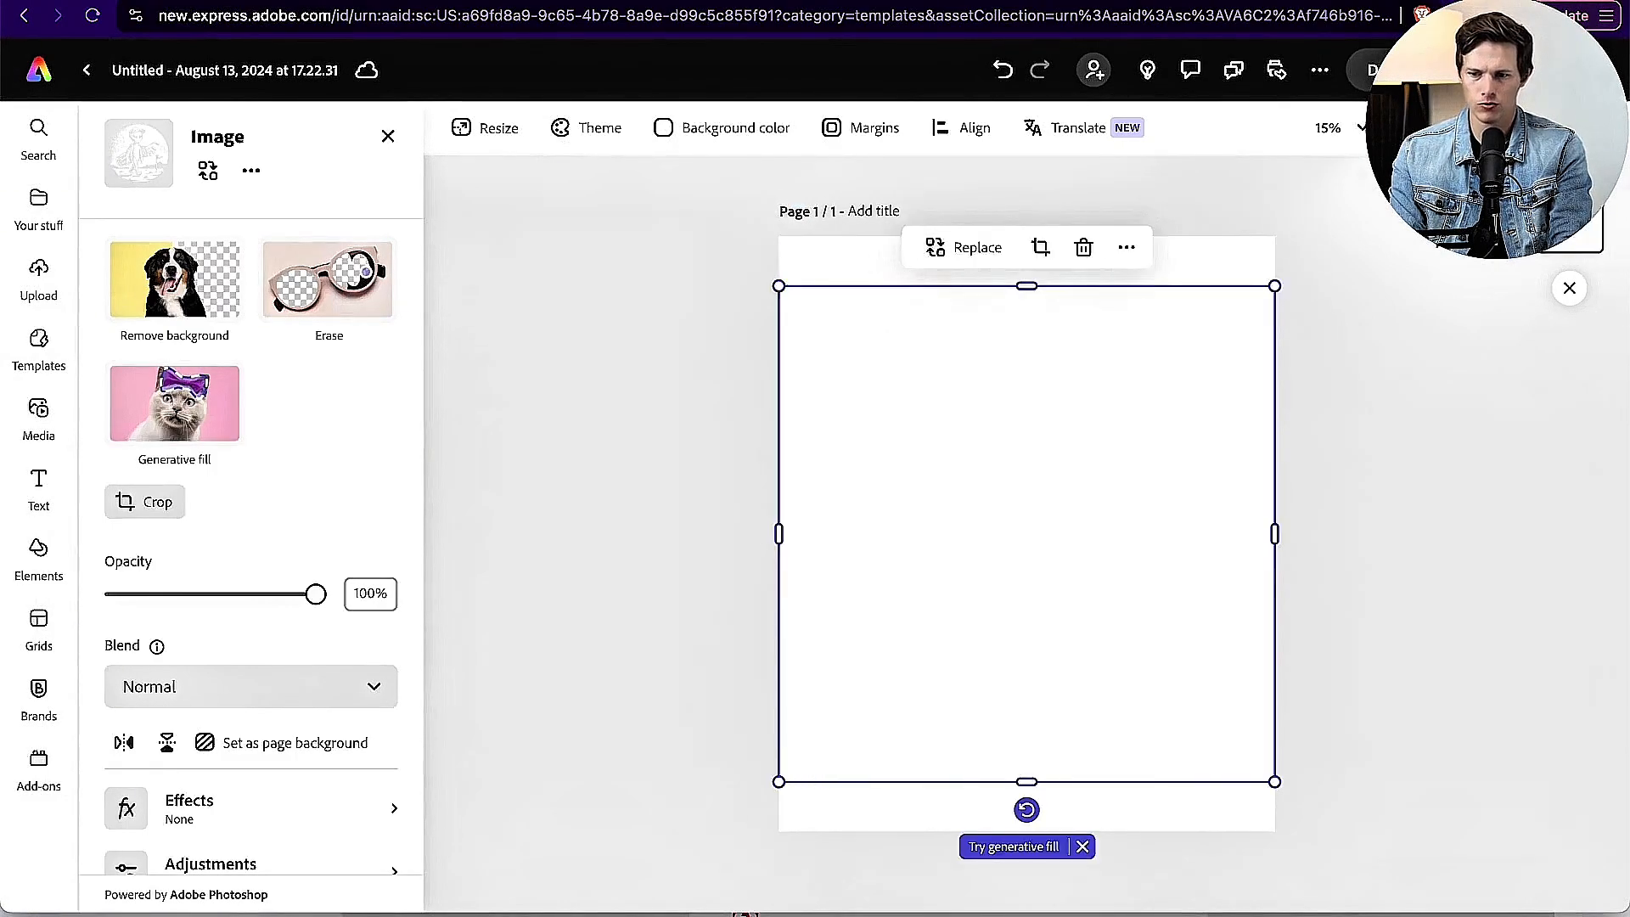
Step: Set the page's background color to black behind the alien golfer image
left_click(1083, 247)
left_click(747, 129)
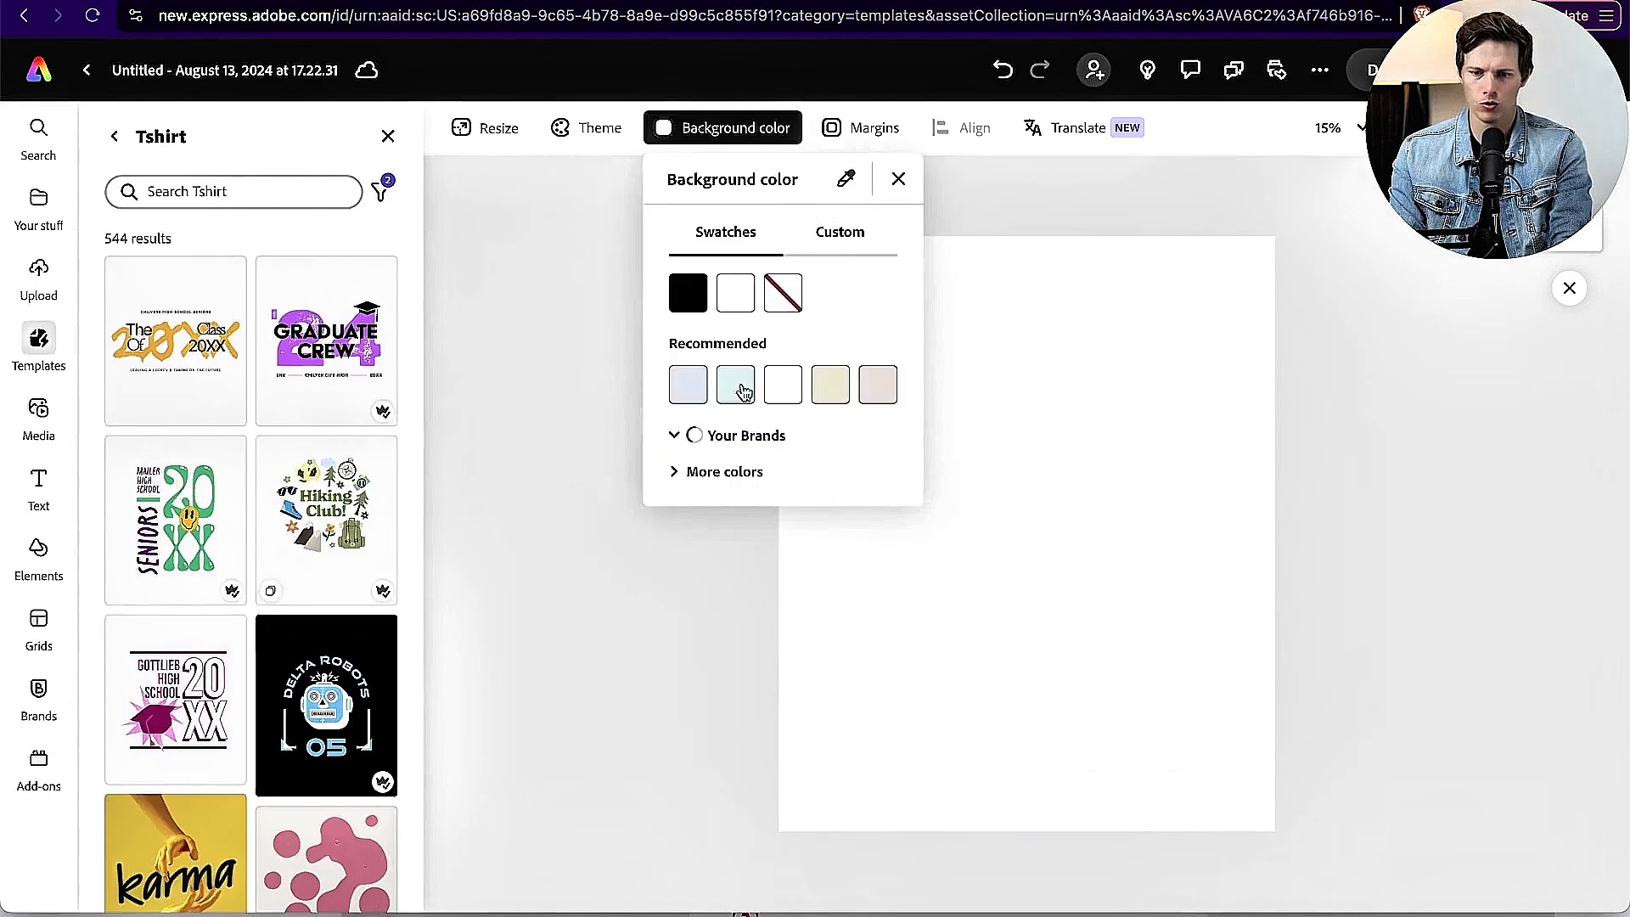
left_click(687, 292)
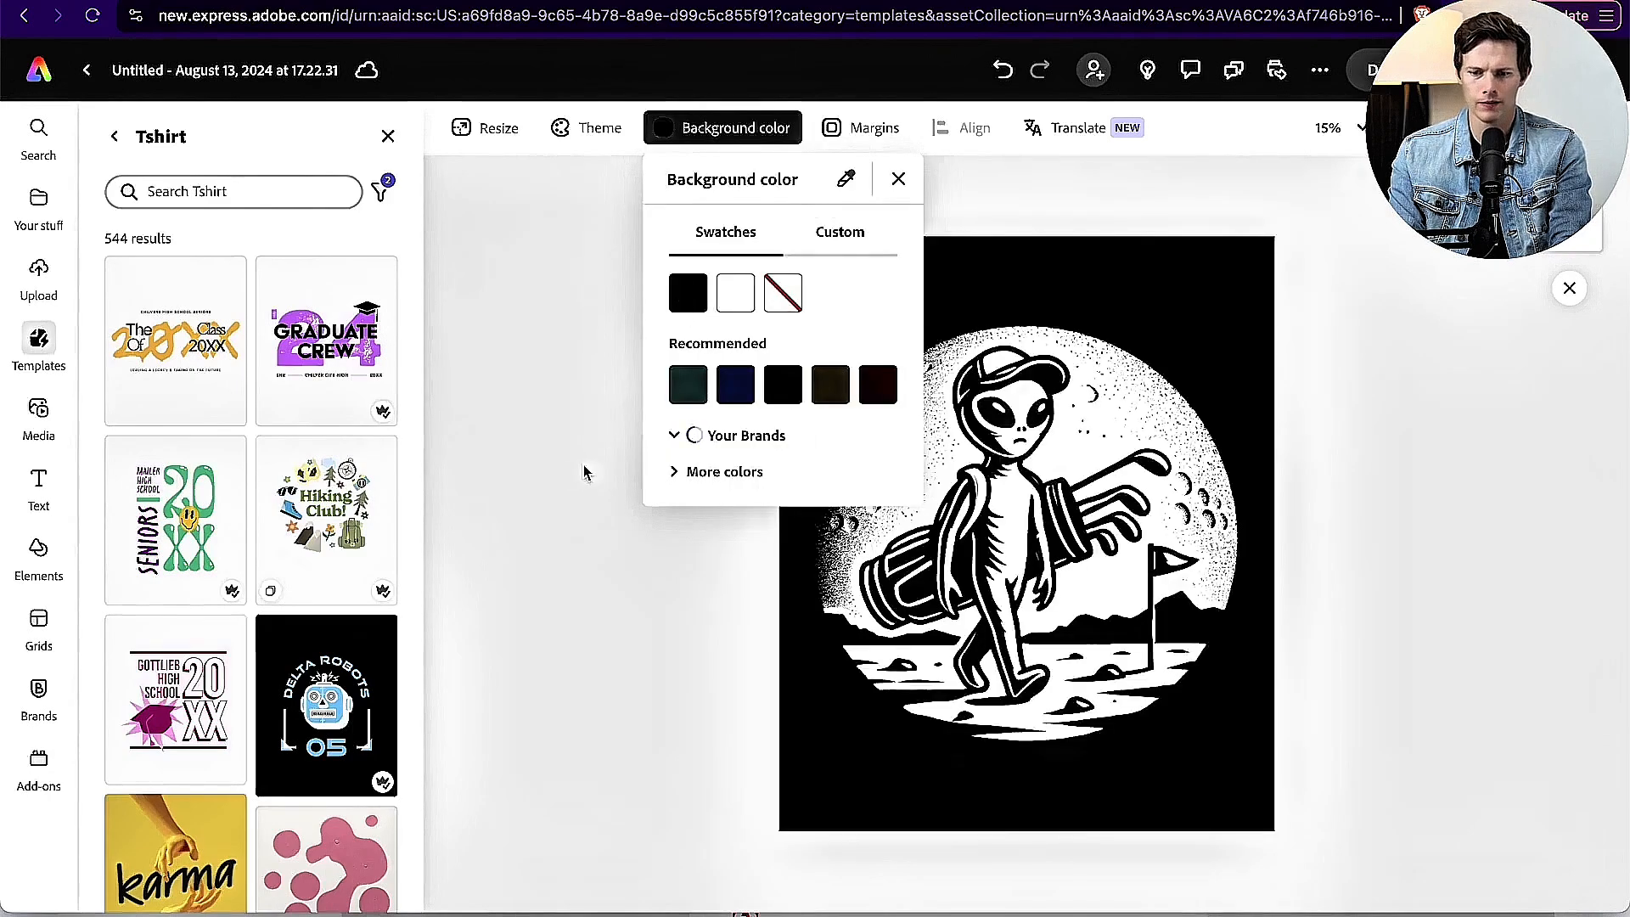
left_click(634, 753)
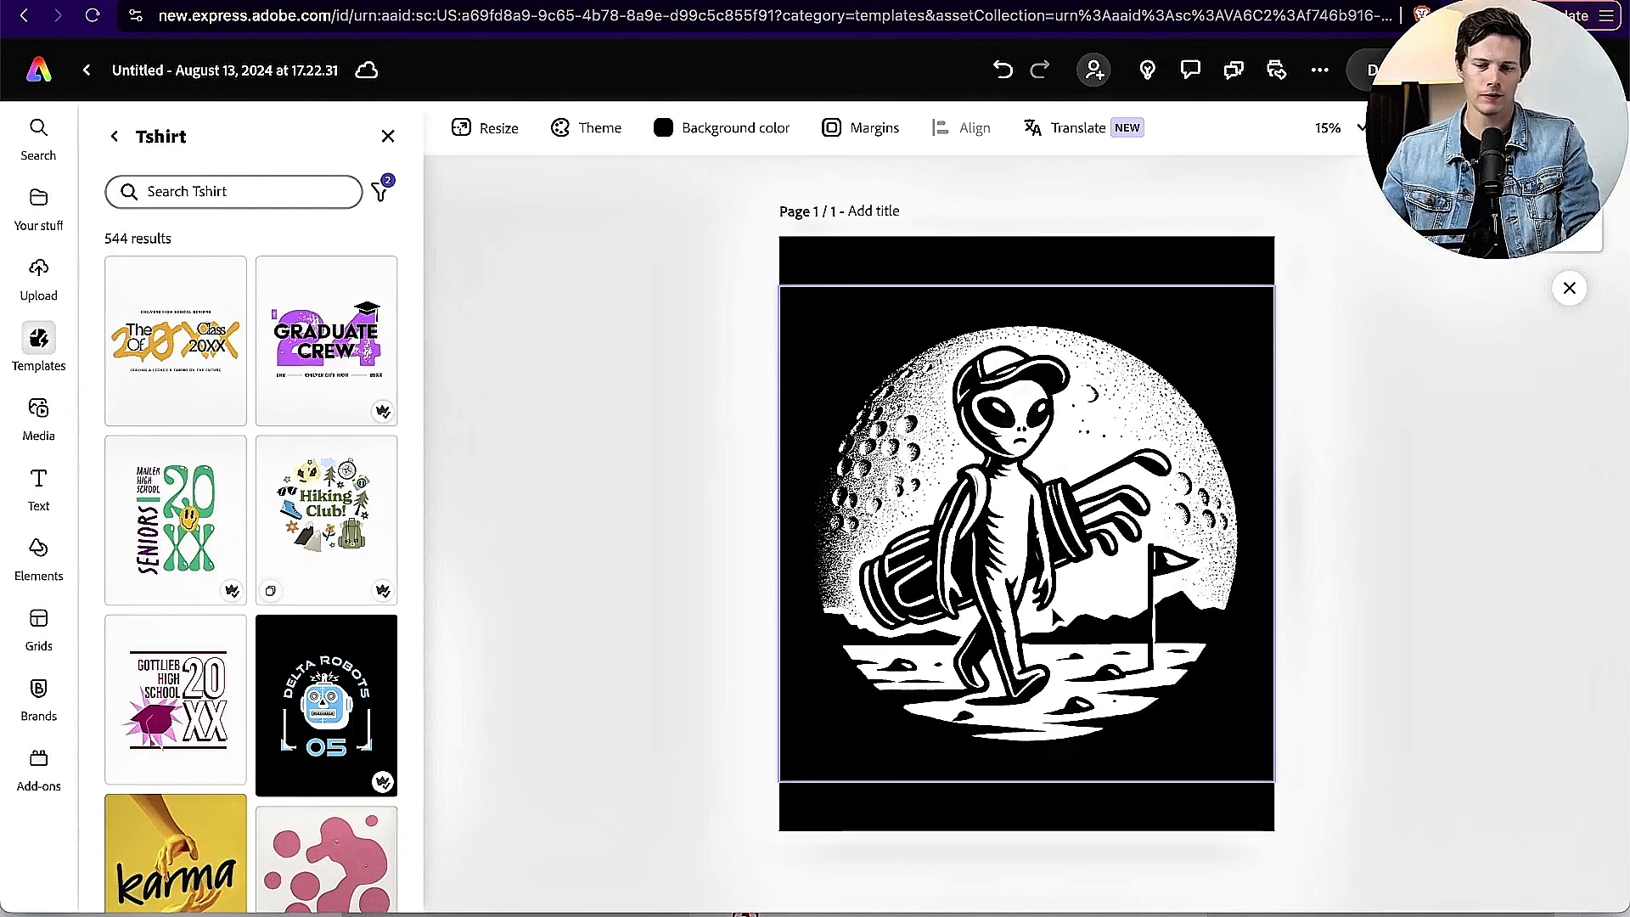
Step: Shrink the alien golfer image slightly and center it on the page, leaving room above and below for text
left_click(1262, 305)
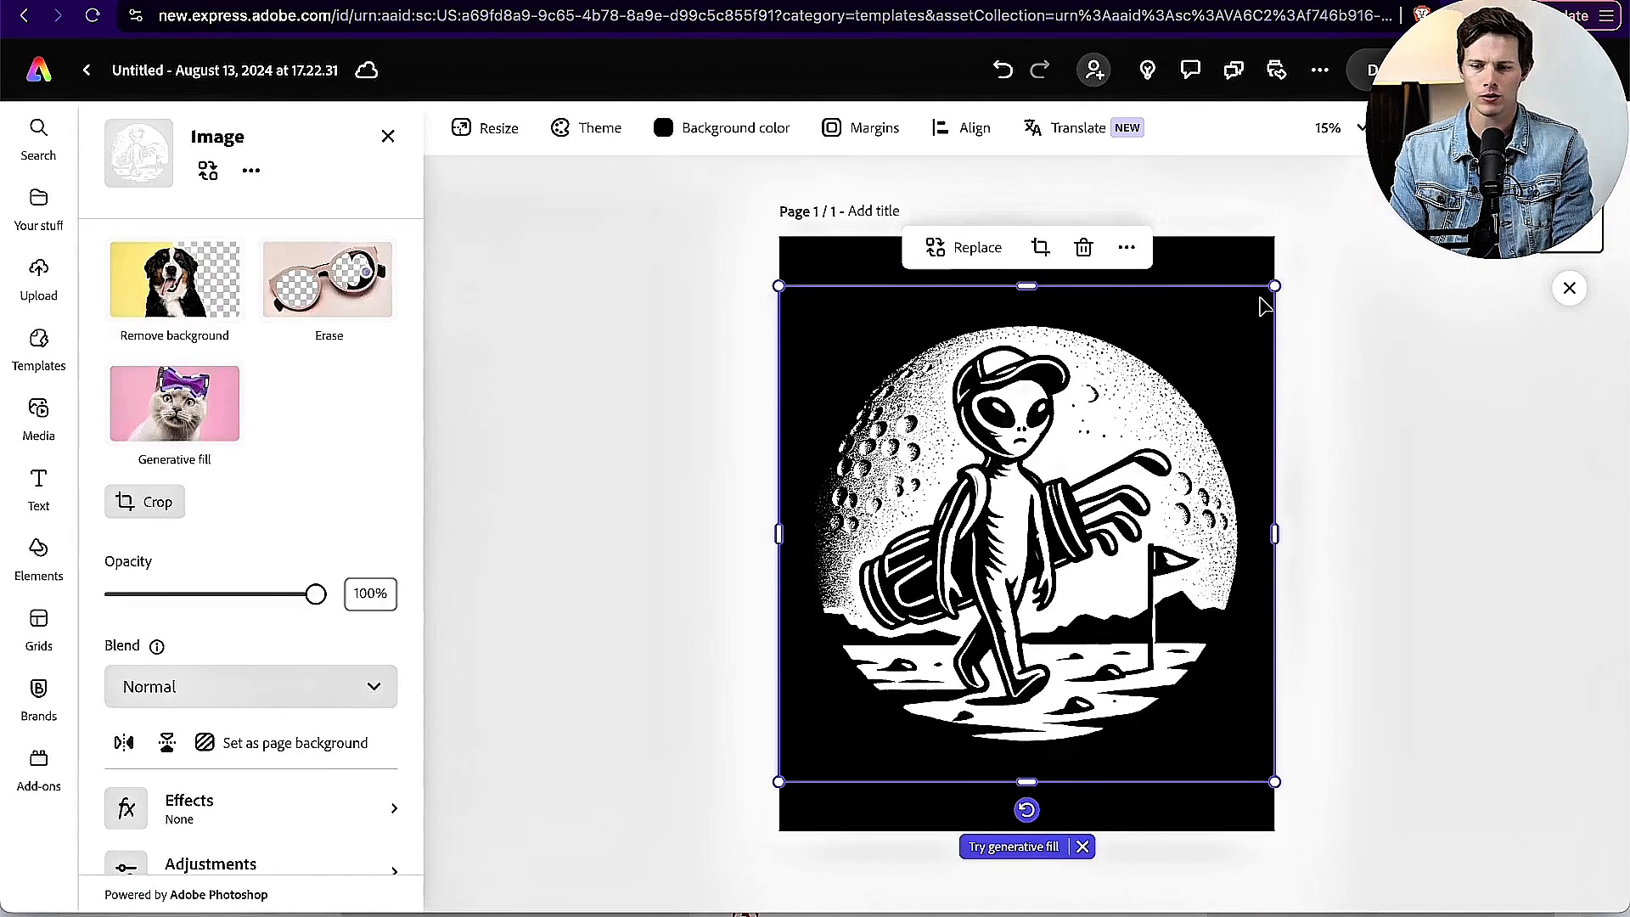
left_click_drag(1272, 286, 1223, 337)
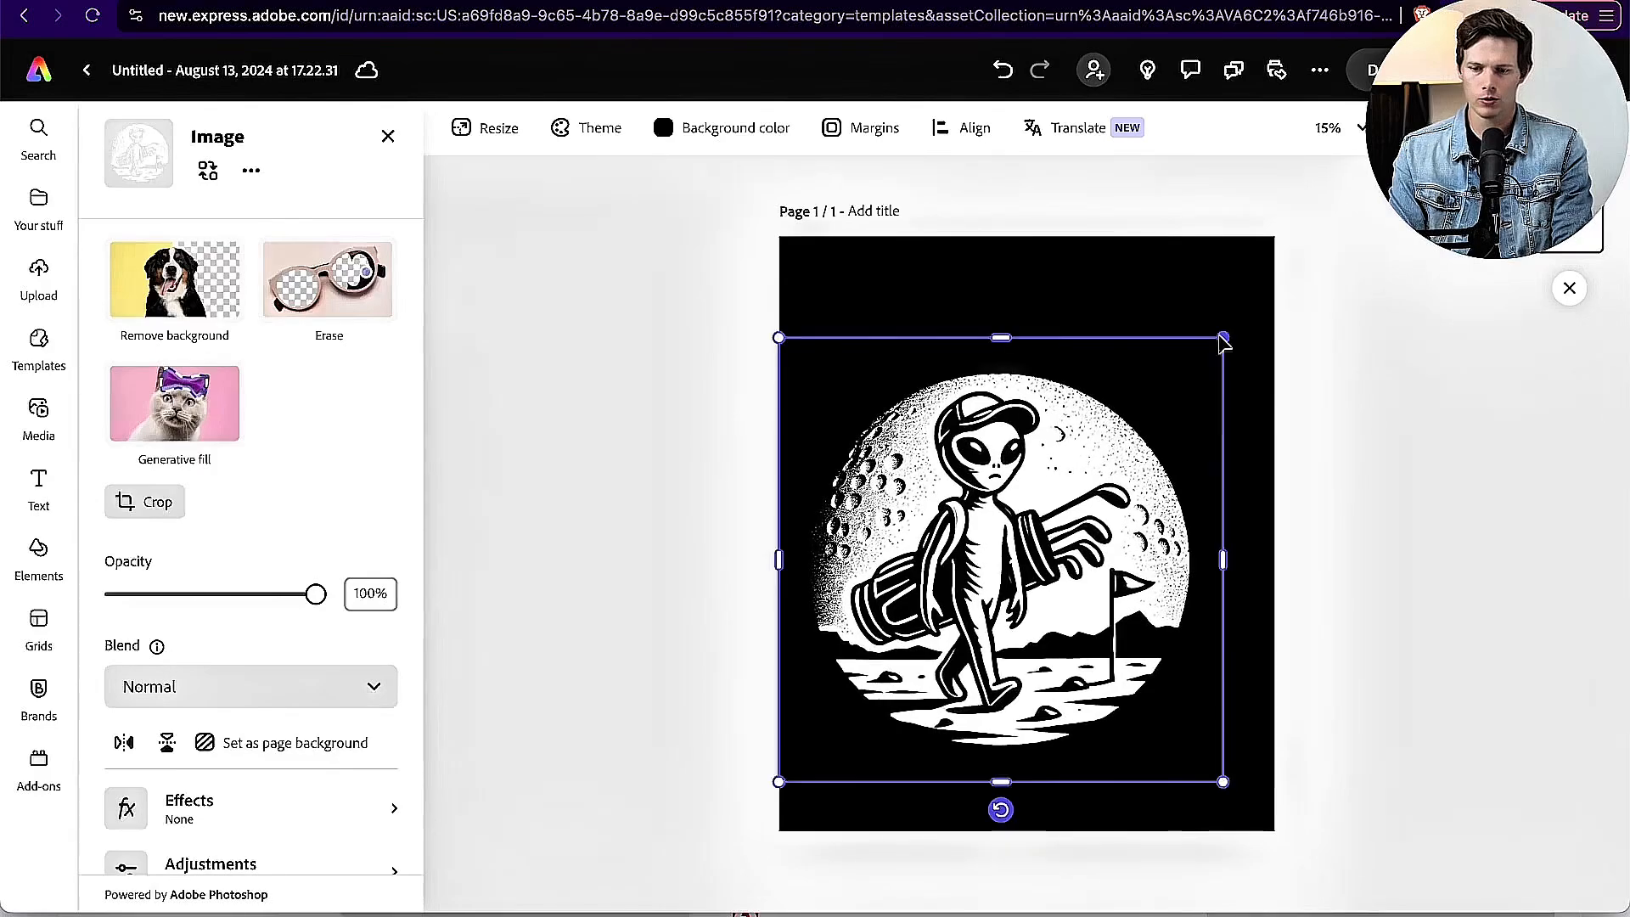
left_click_drag(1122, 427, 1147, 401)
left_click(1333, 442)
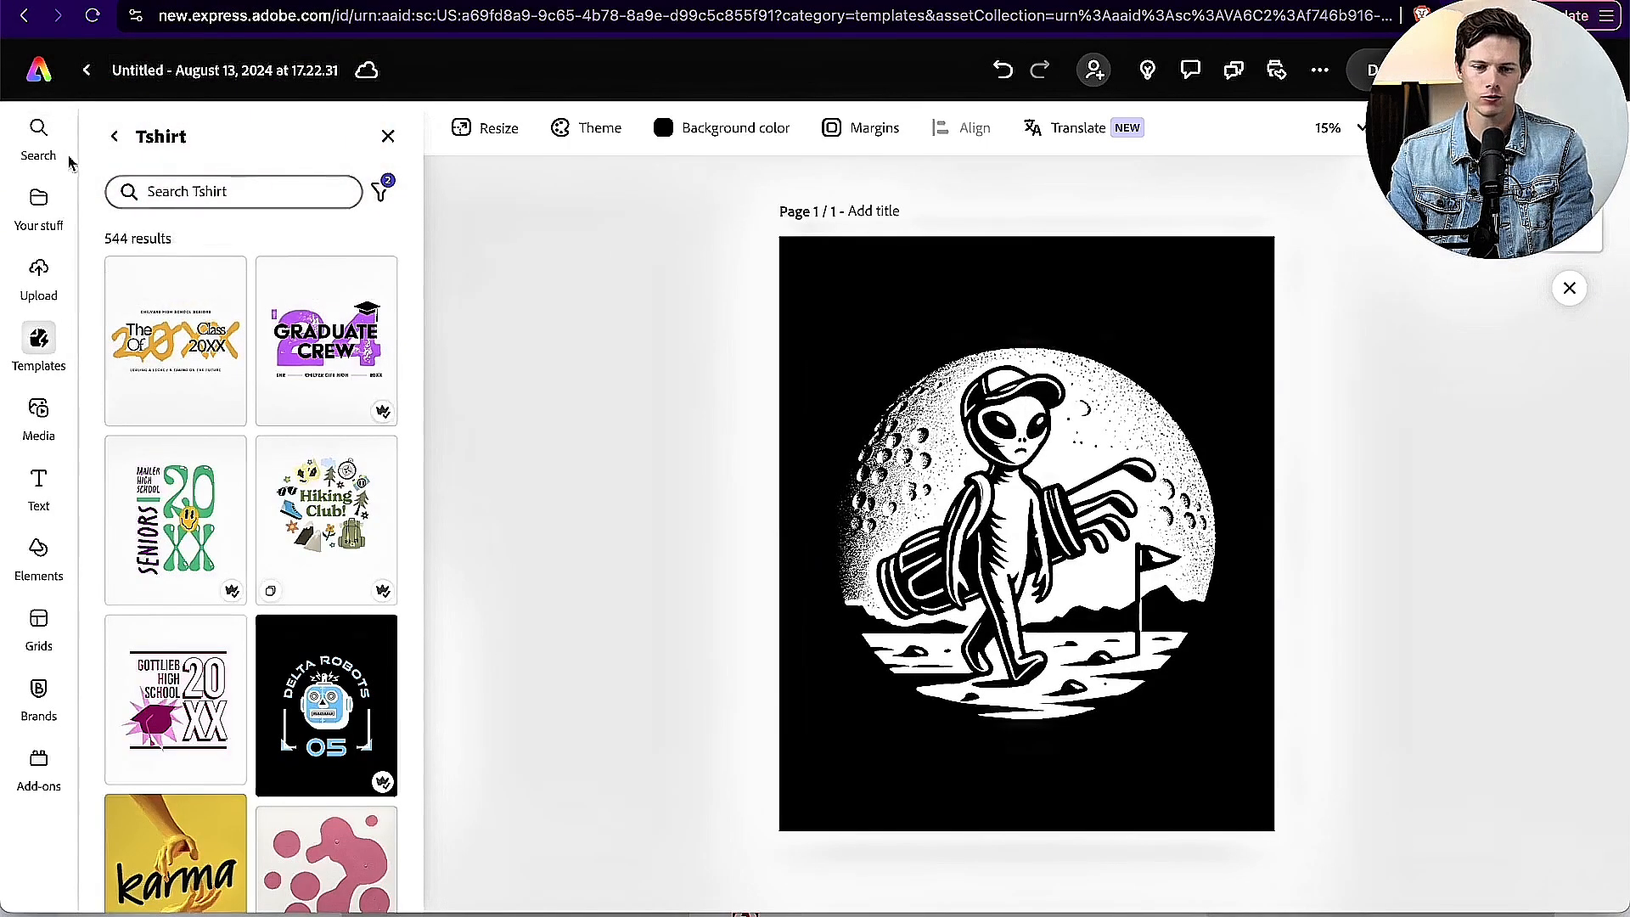
Step: Look through the personal files, upload, Tshirt template and media options available for the design
left_click(37, 204)
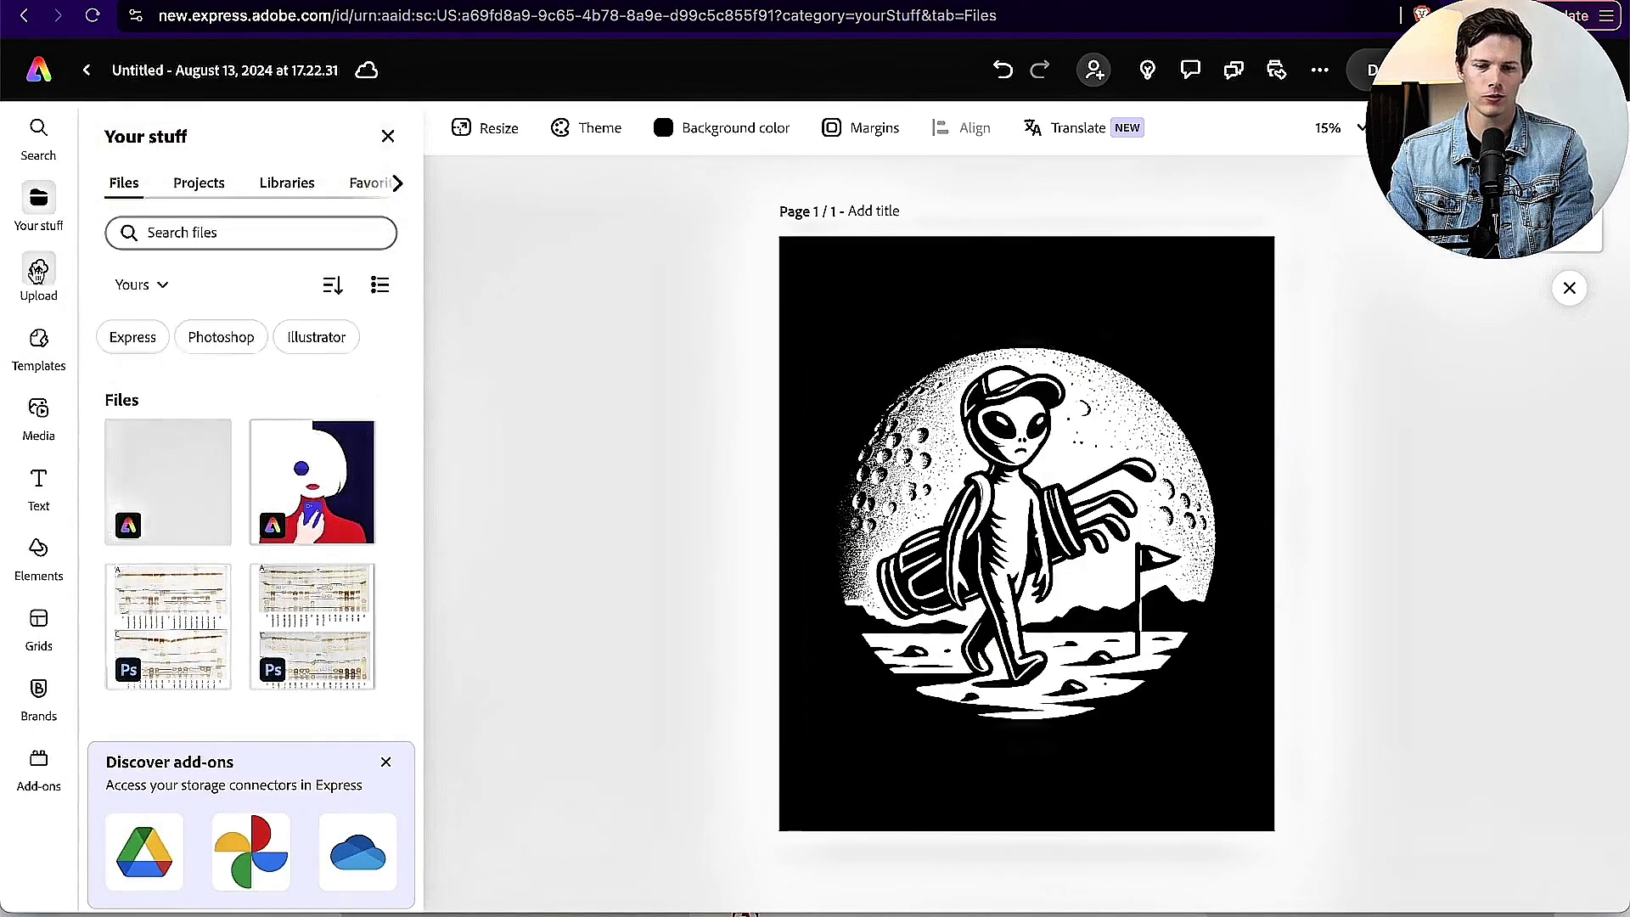
left_click(38, 270)
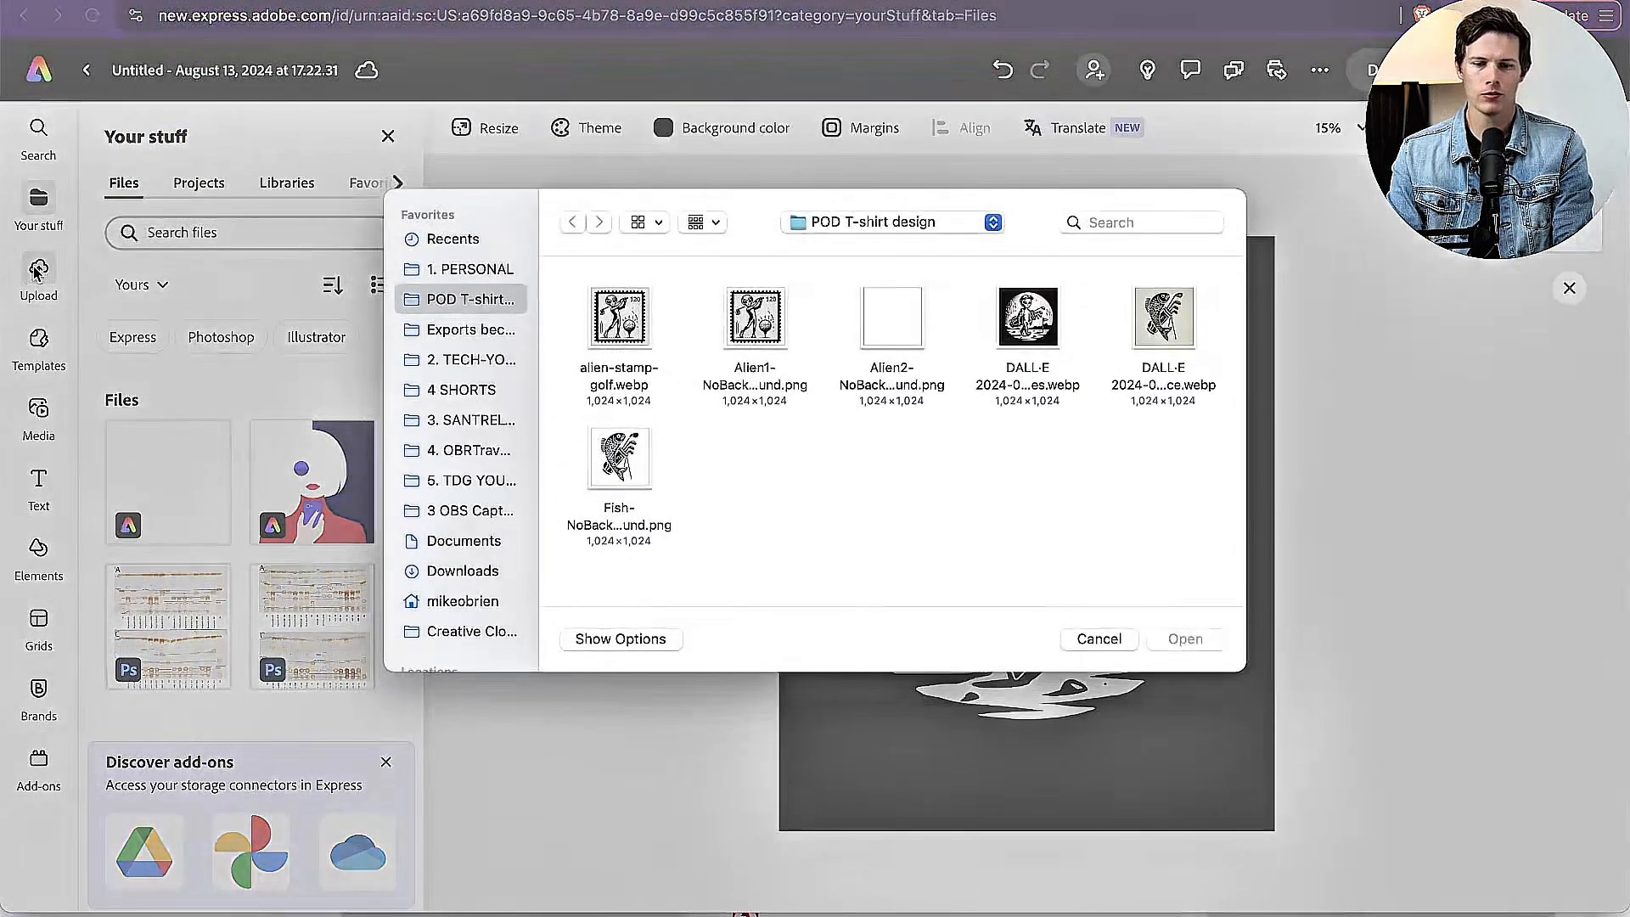
left_click(1104, 638)
left_click(39, 343)
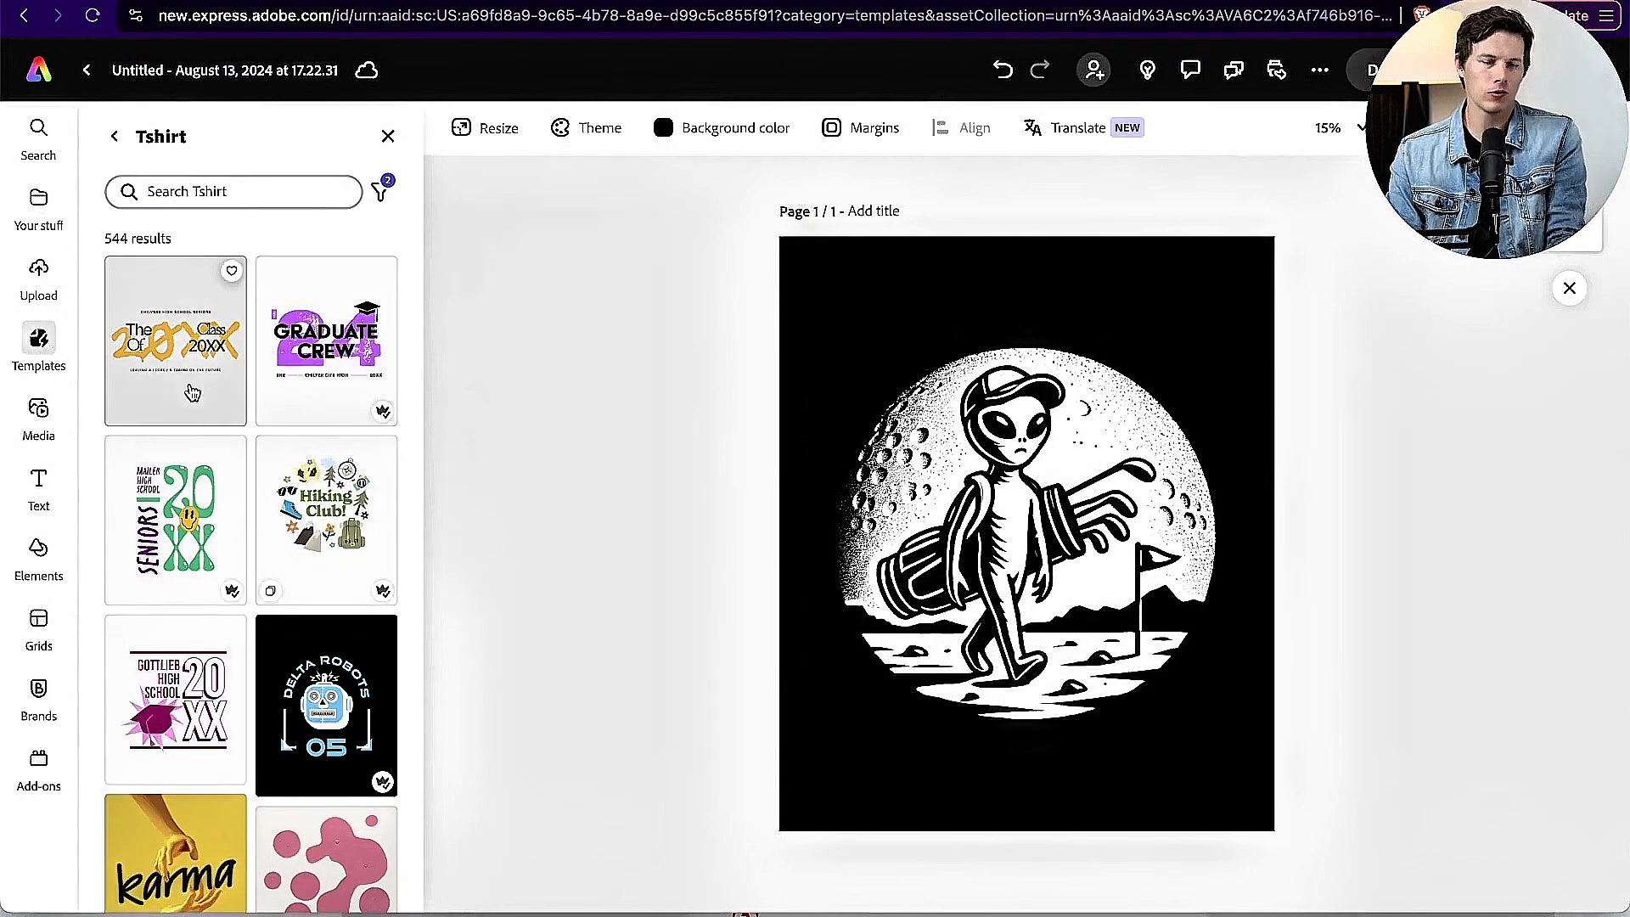
scroll(193, 392, "down", 15)
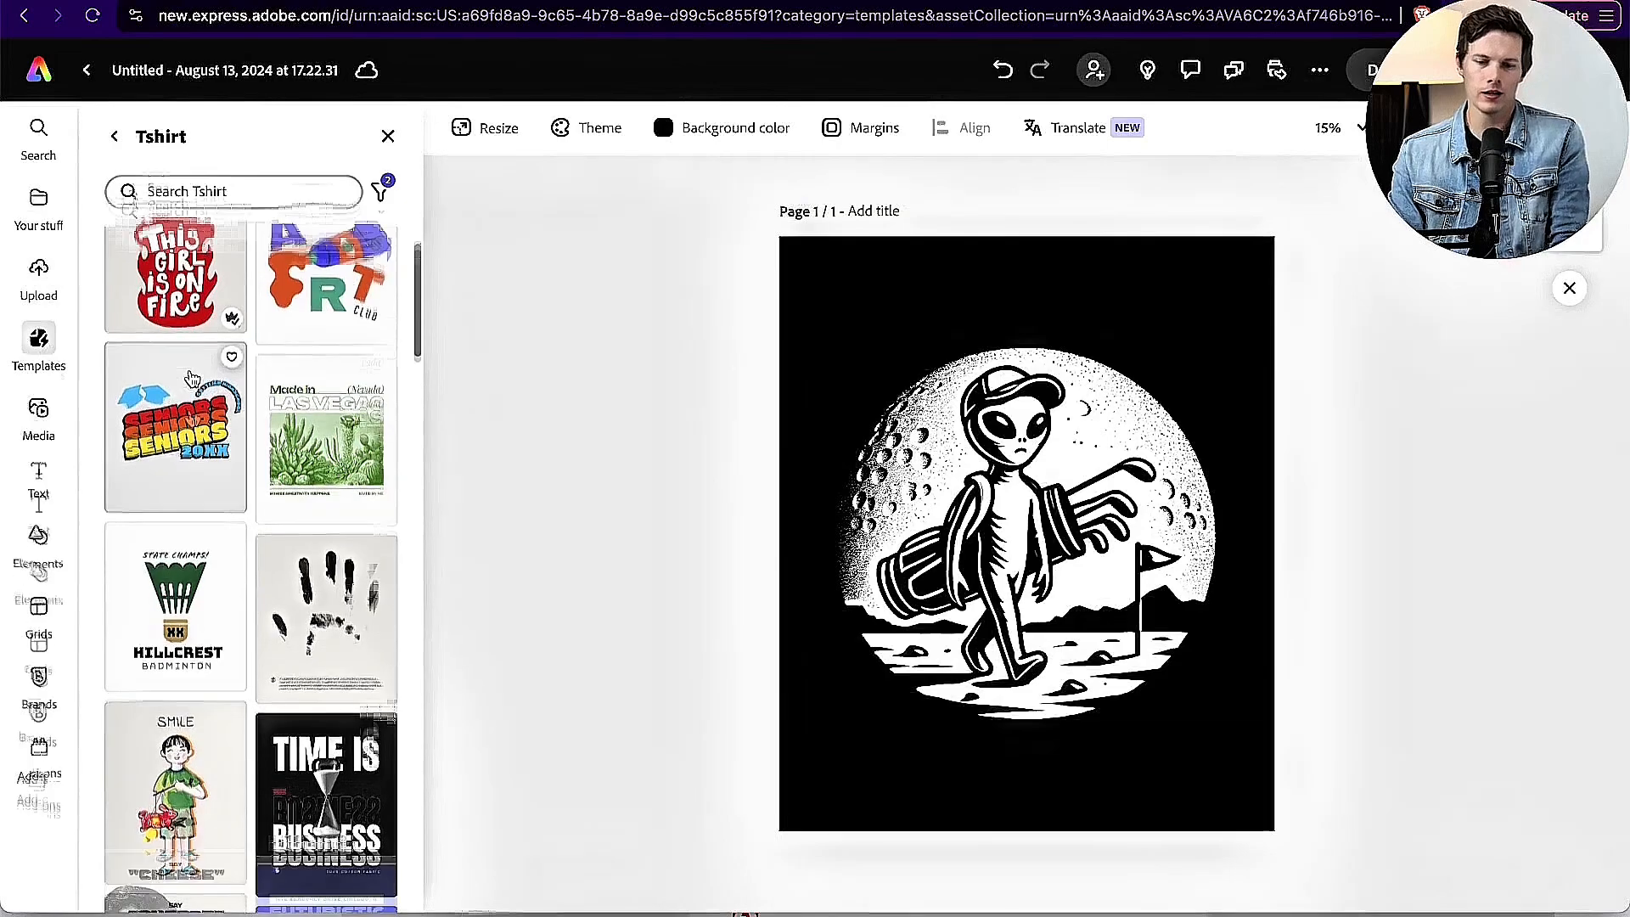
scroll(193, 386, "down", 10)
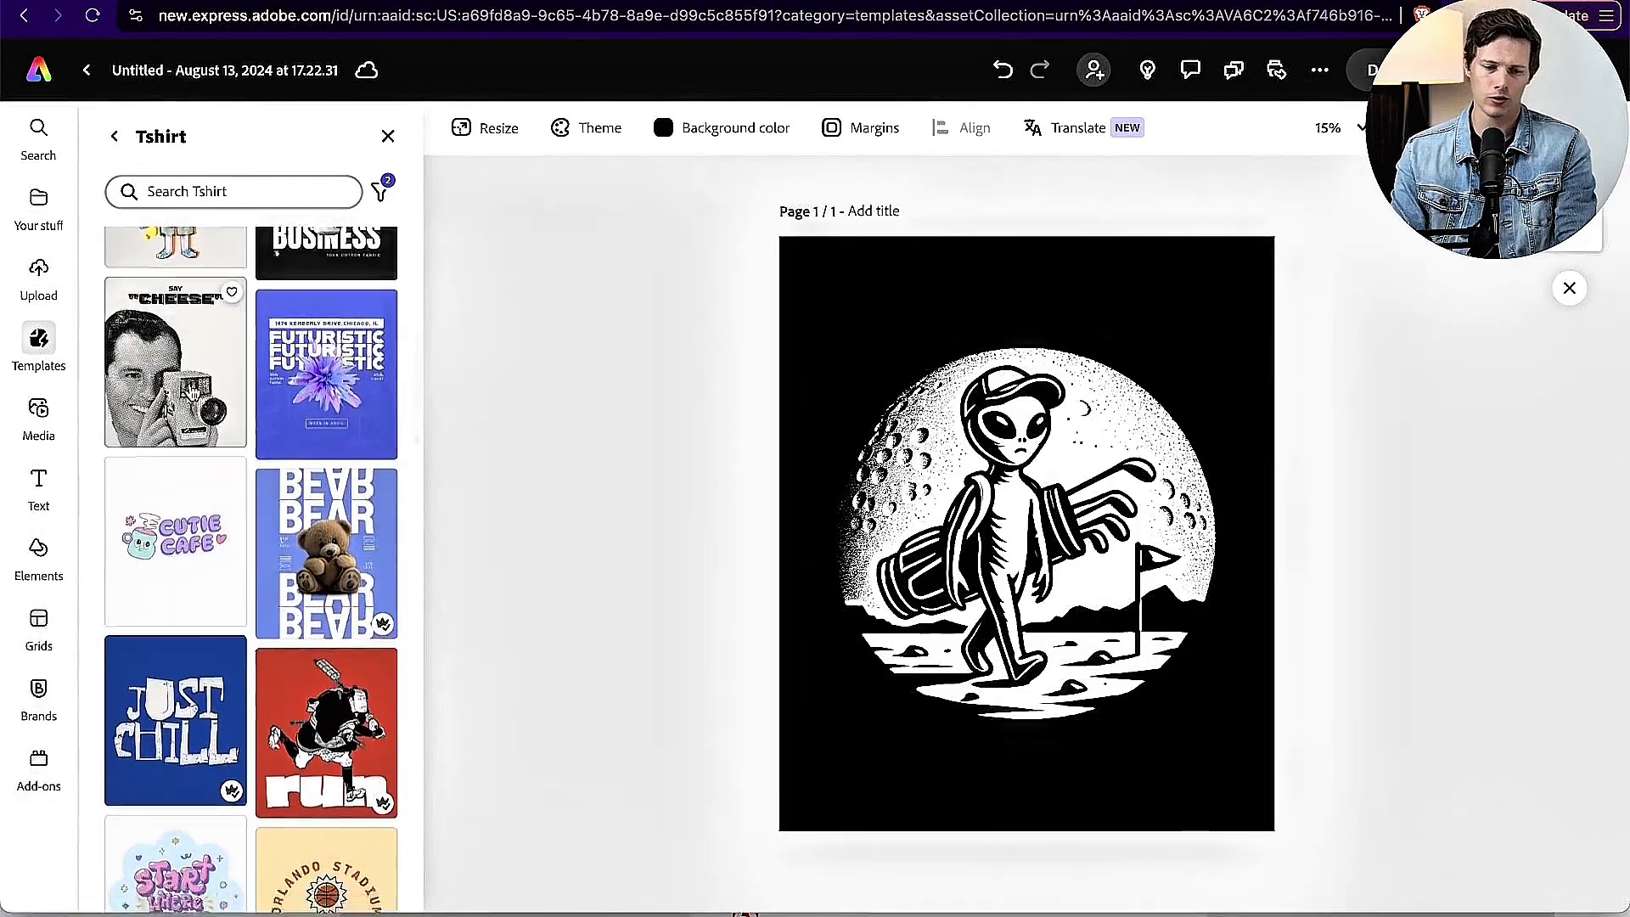
scroll(193, 392, "down", 5)
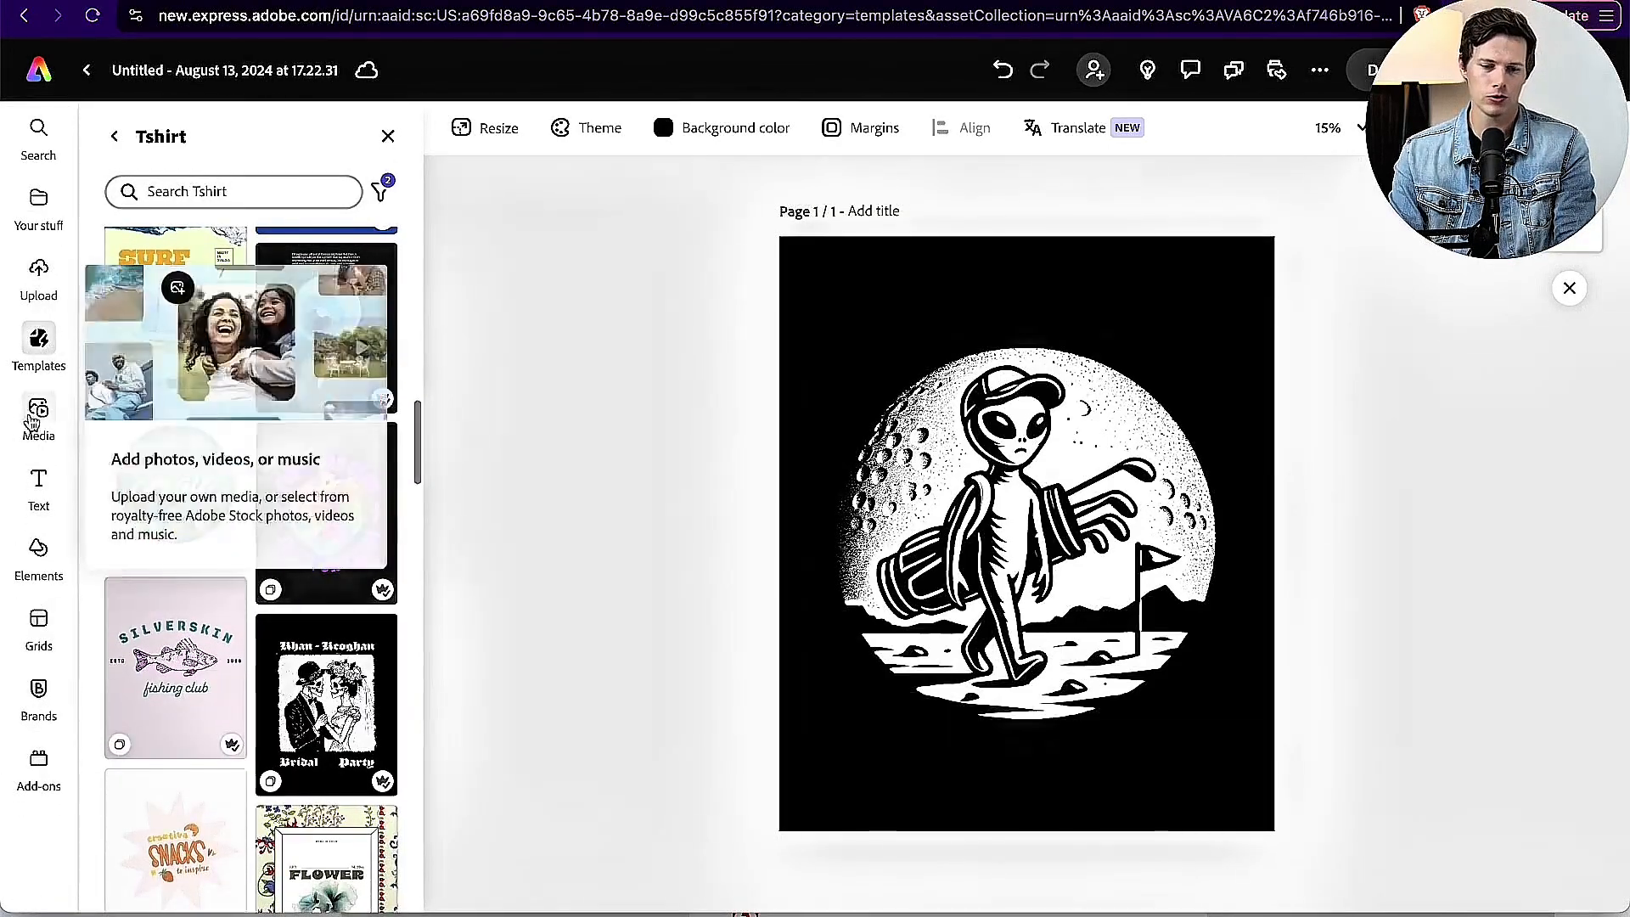
left_click(39, 416)
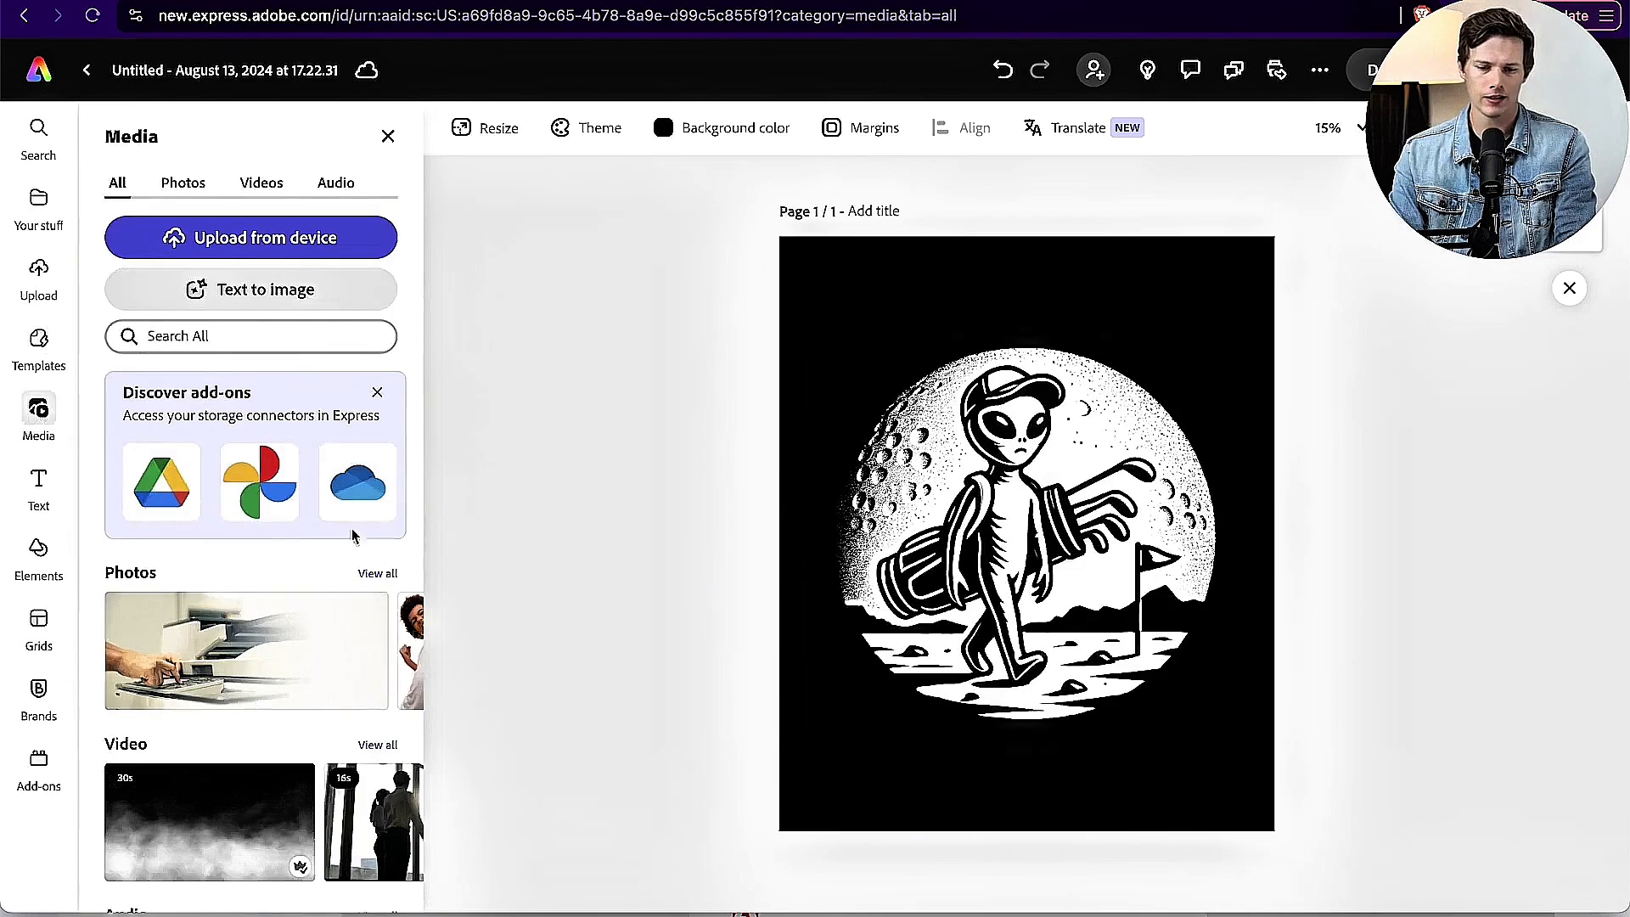
scroll(352, 535, "down", 5)
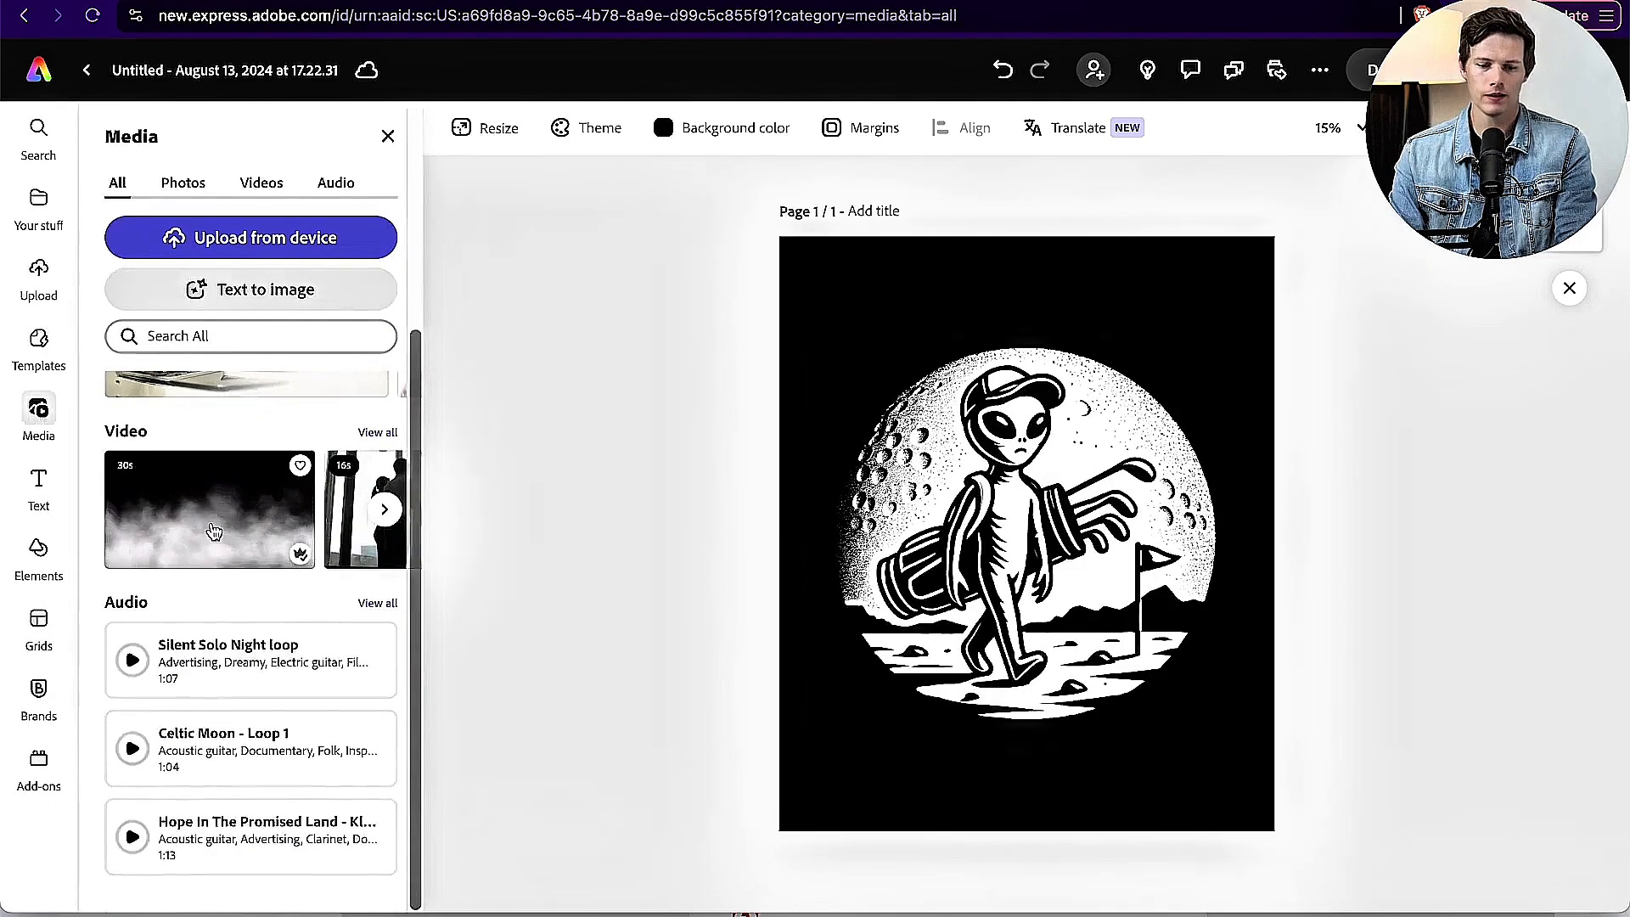
scroll(214, 531, "up", 3)
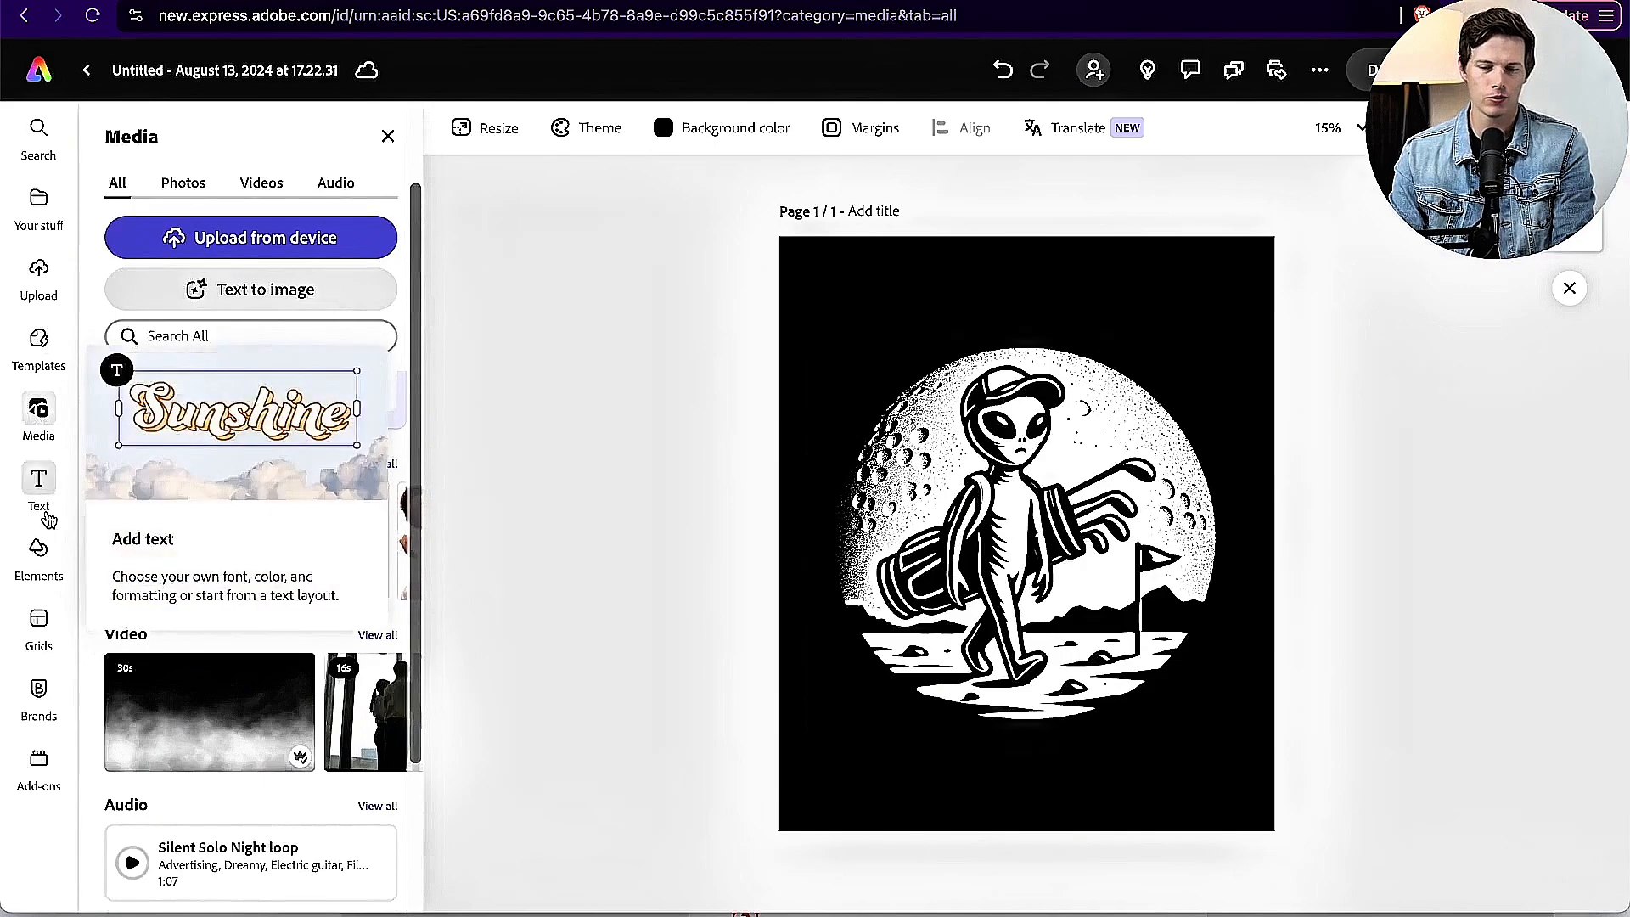
Step: Add the white text "Searching For" above the alien golfer and "Water" below it
left_click(38, 485)
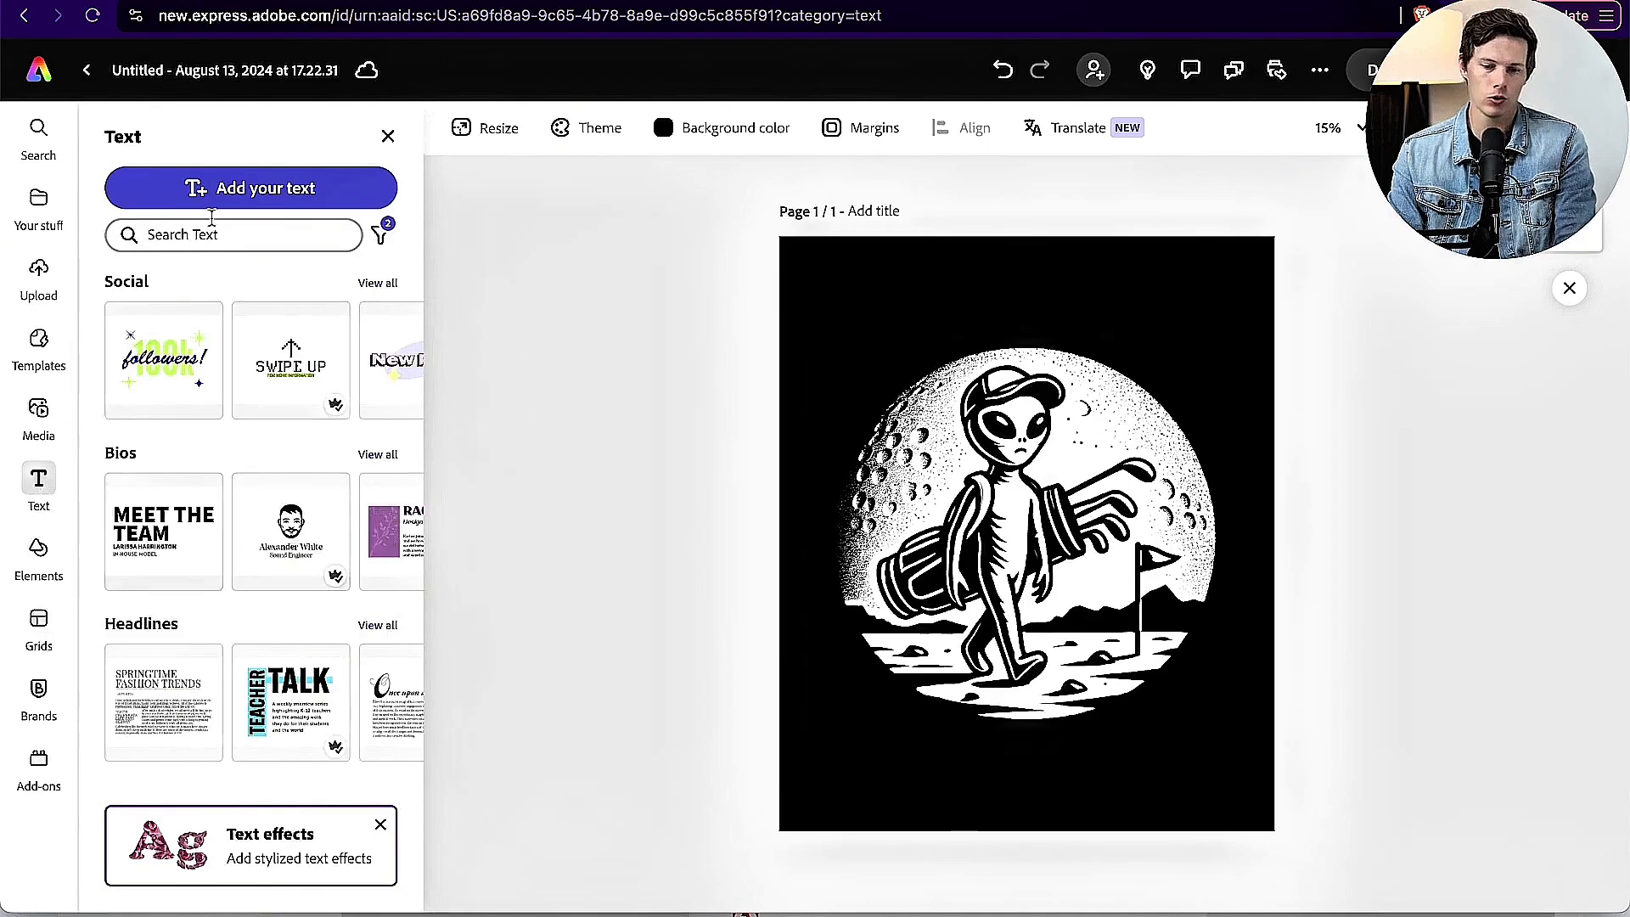
scroll(212, 474, "down", 5)
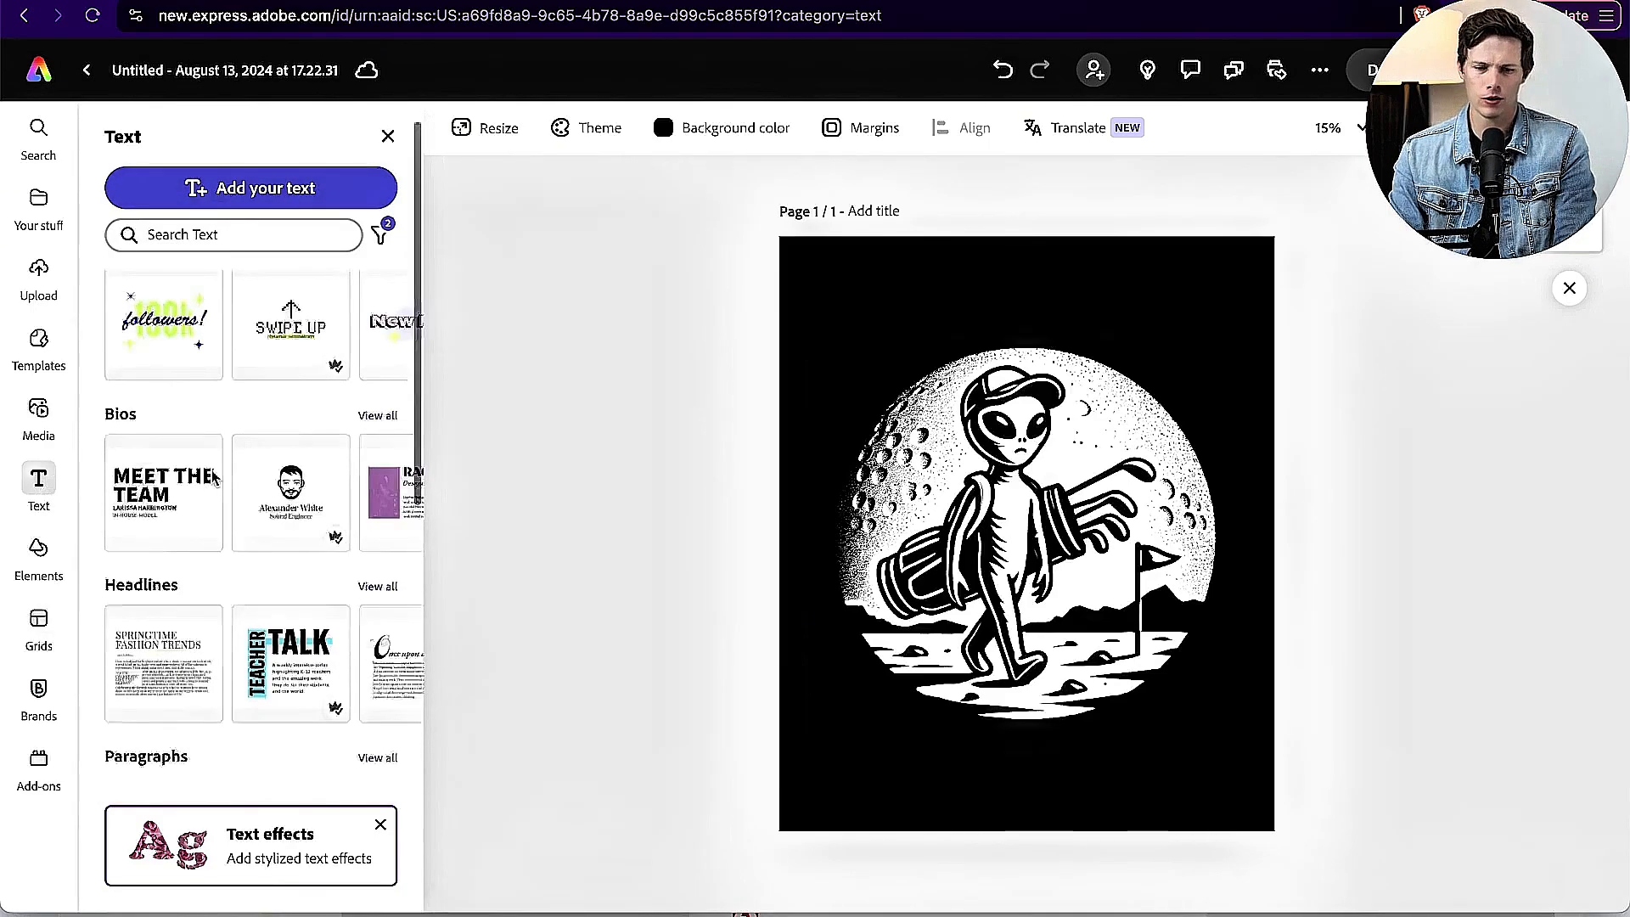
scroll(213, 476, "up", 2)
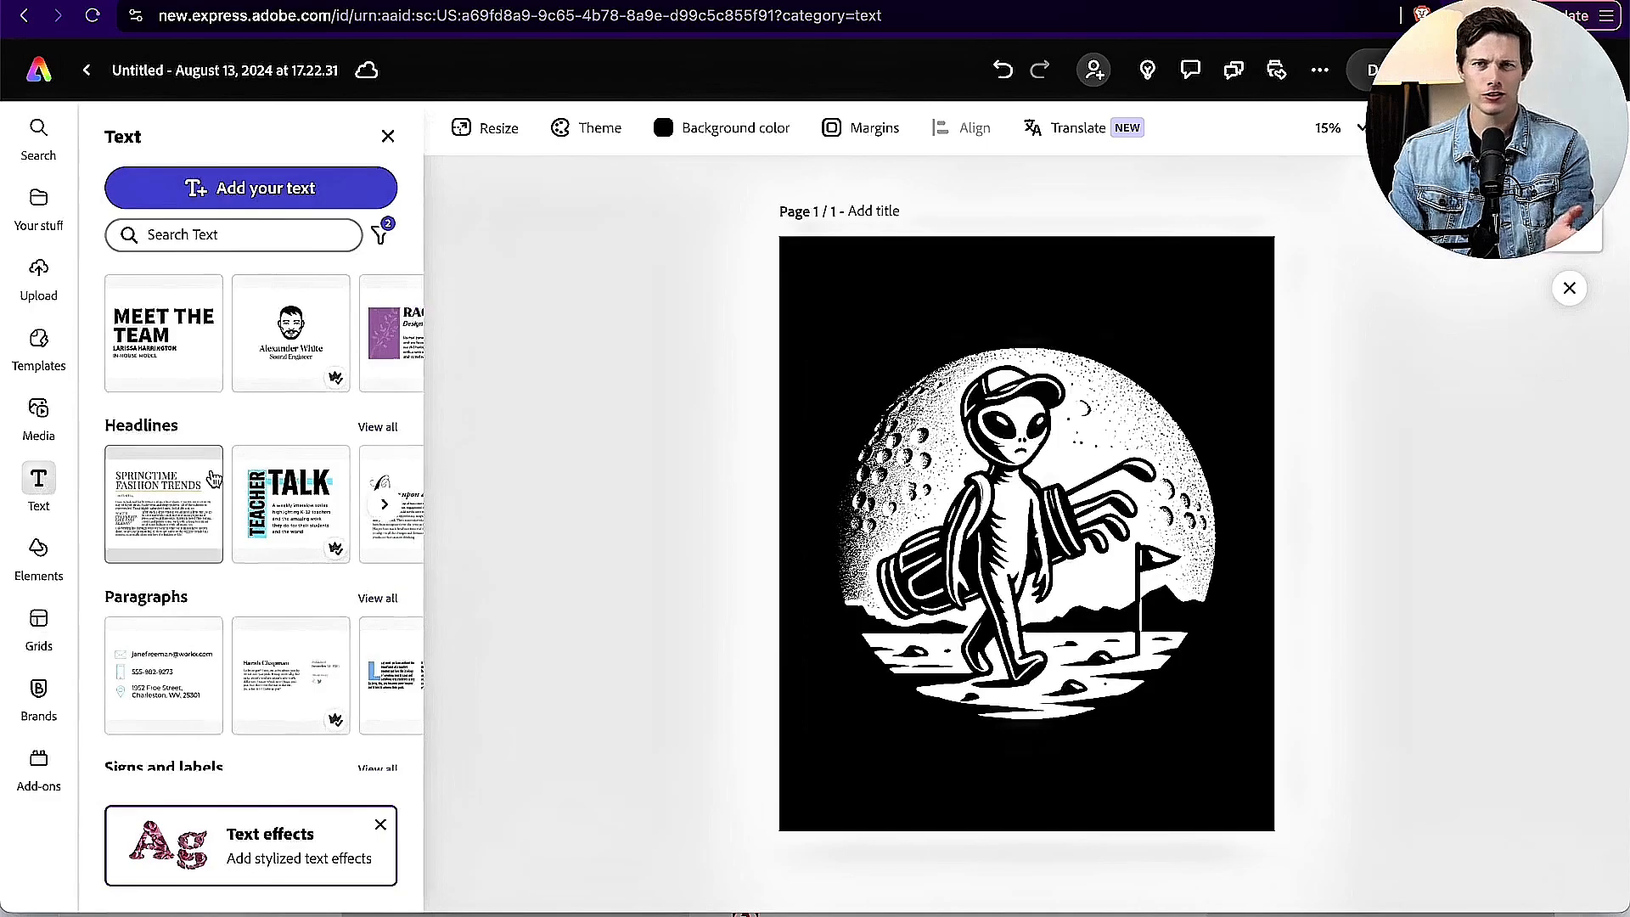
left_click(250, 188)
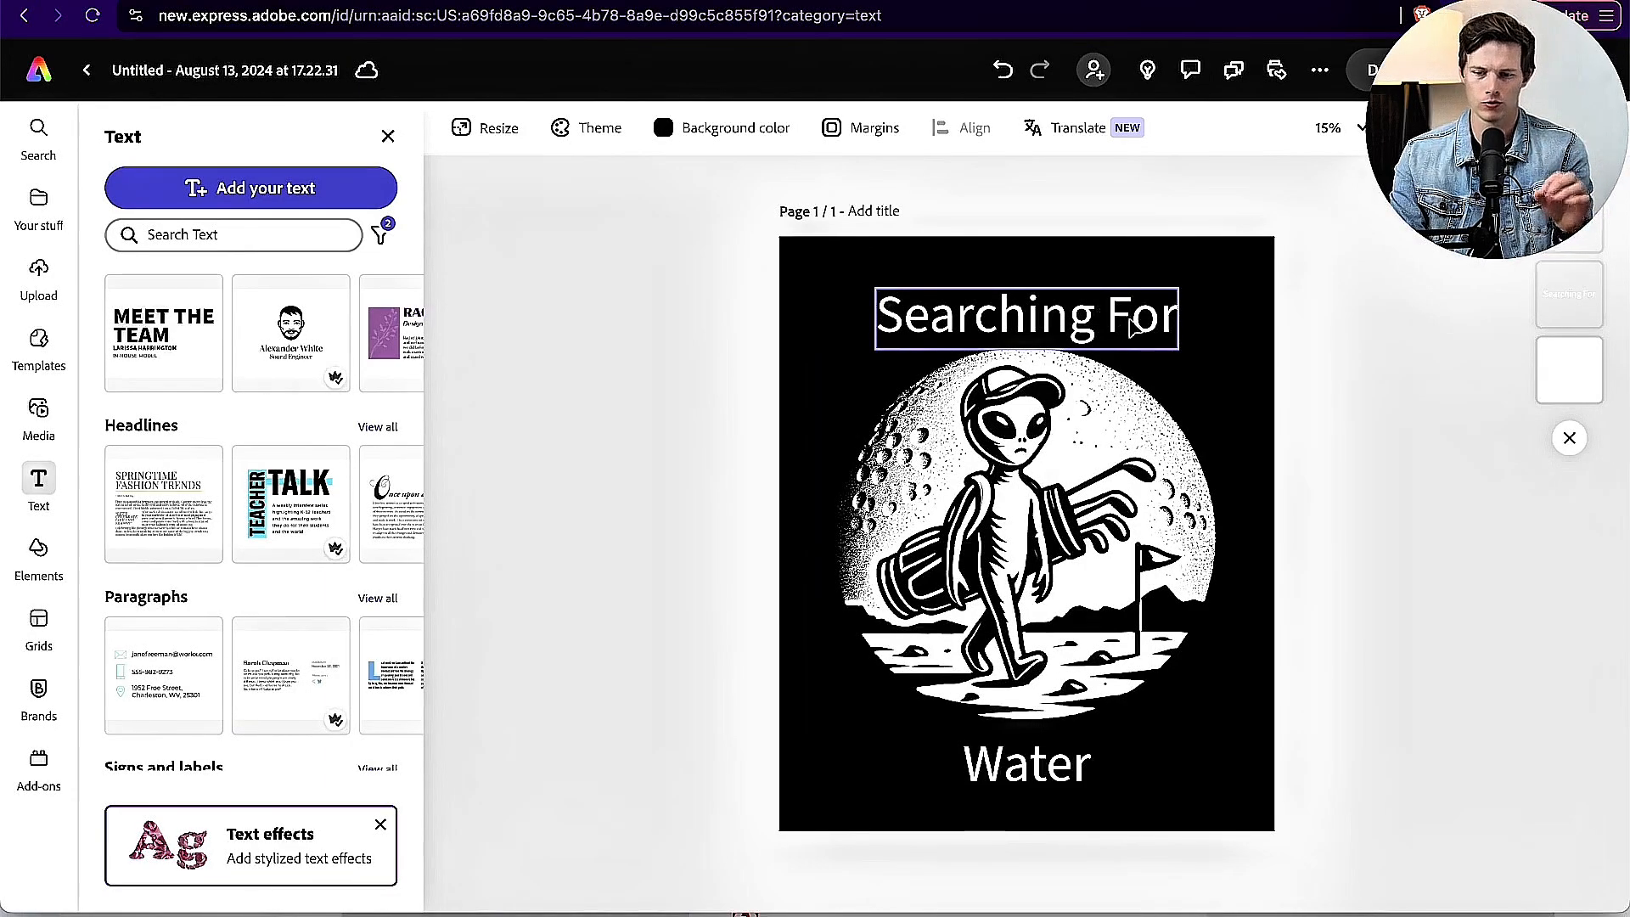
Step: Change the font of the whole "Searching For" text to Alfarn Regular
double_click(948, 314)
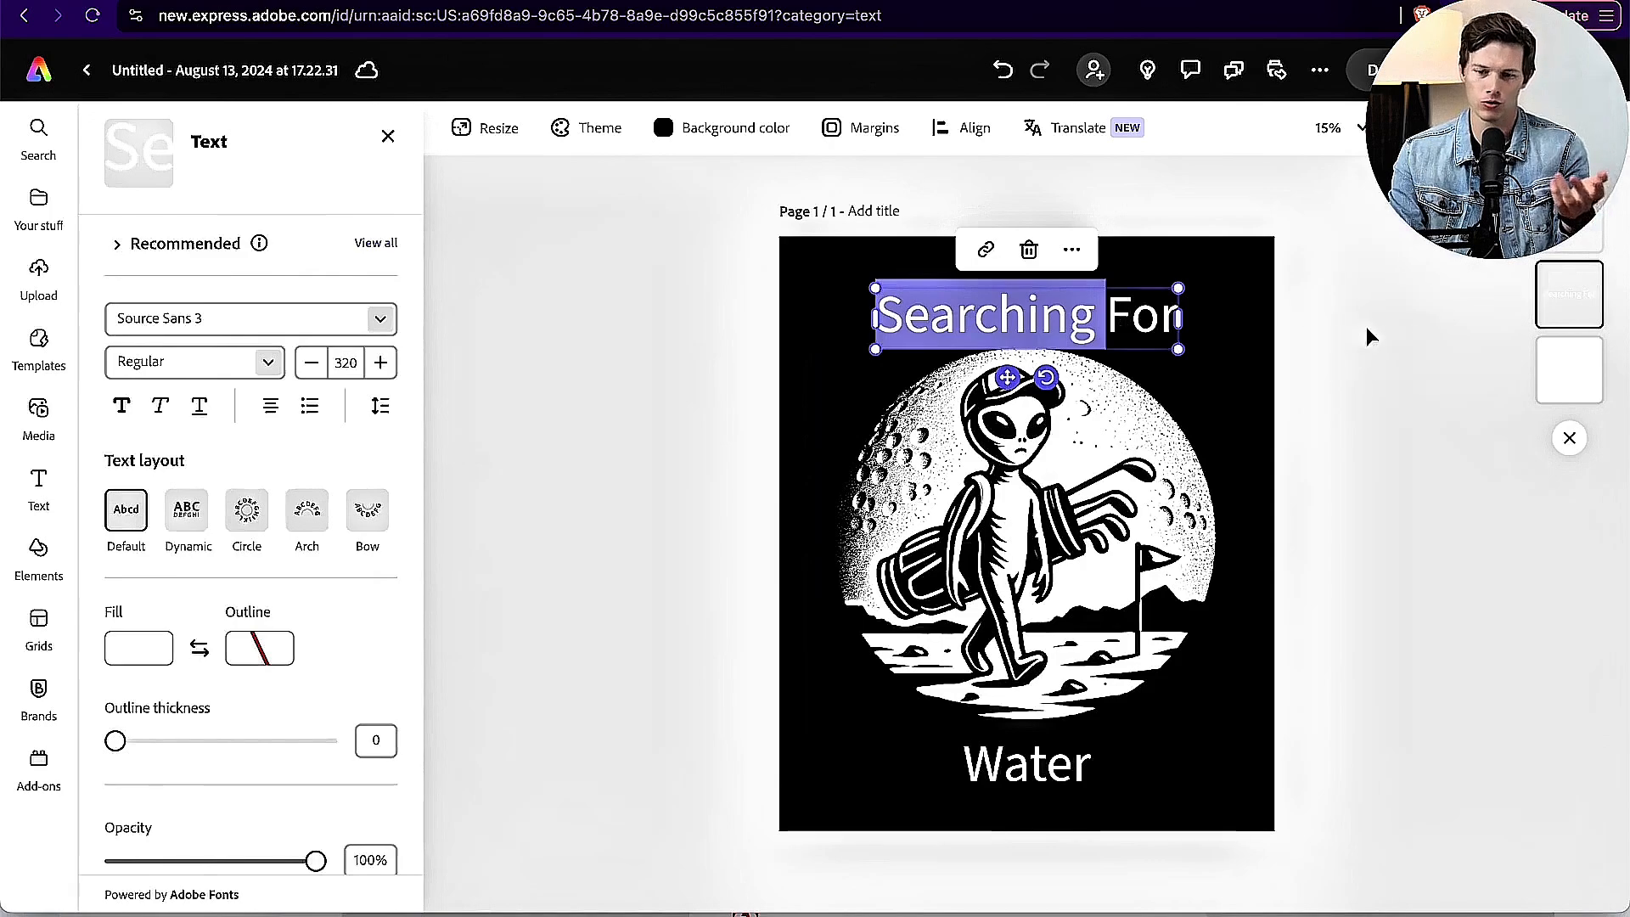
key("super+a")
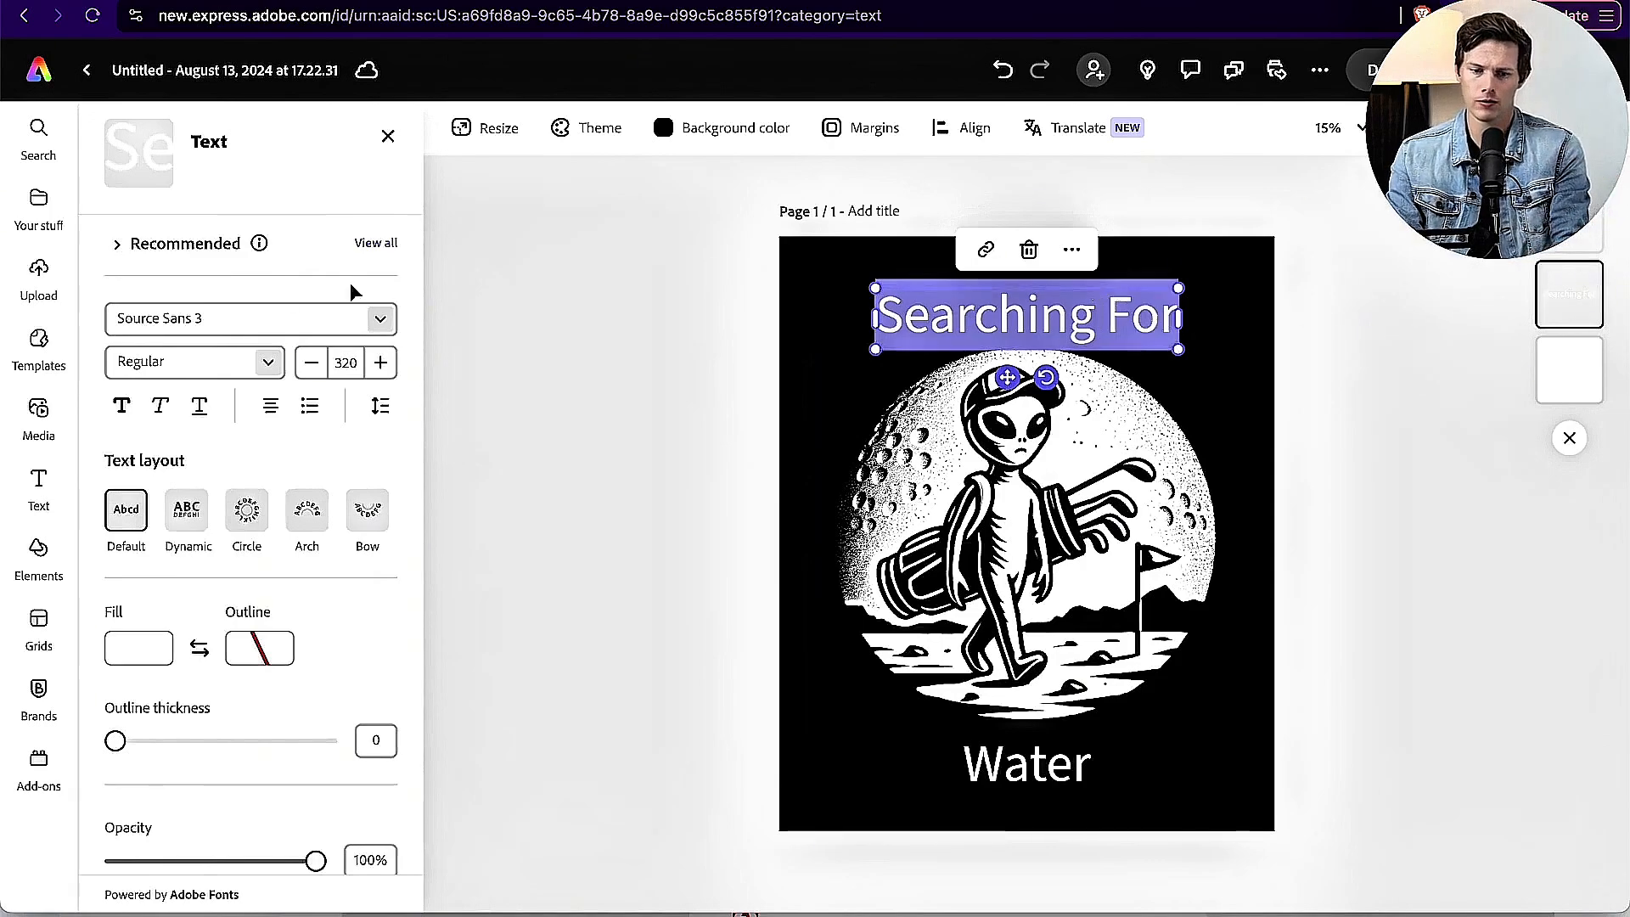
left_click(380, 319)
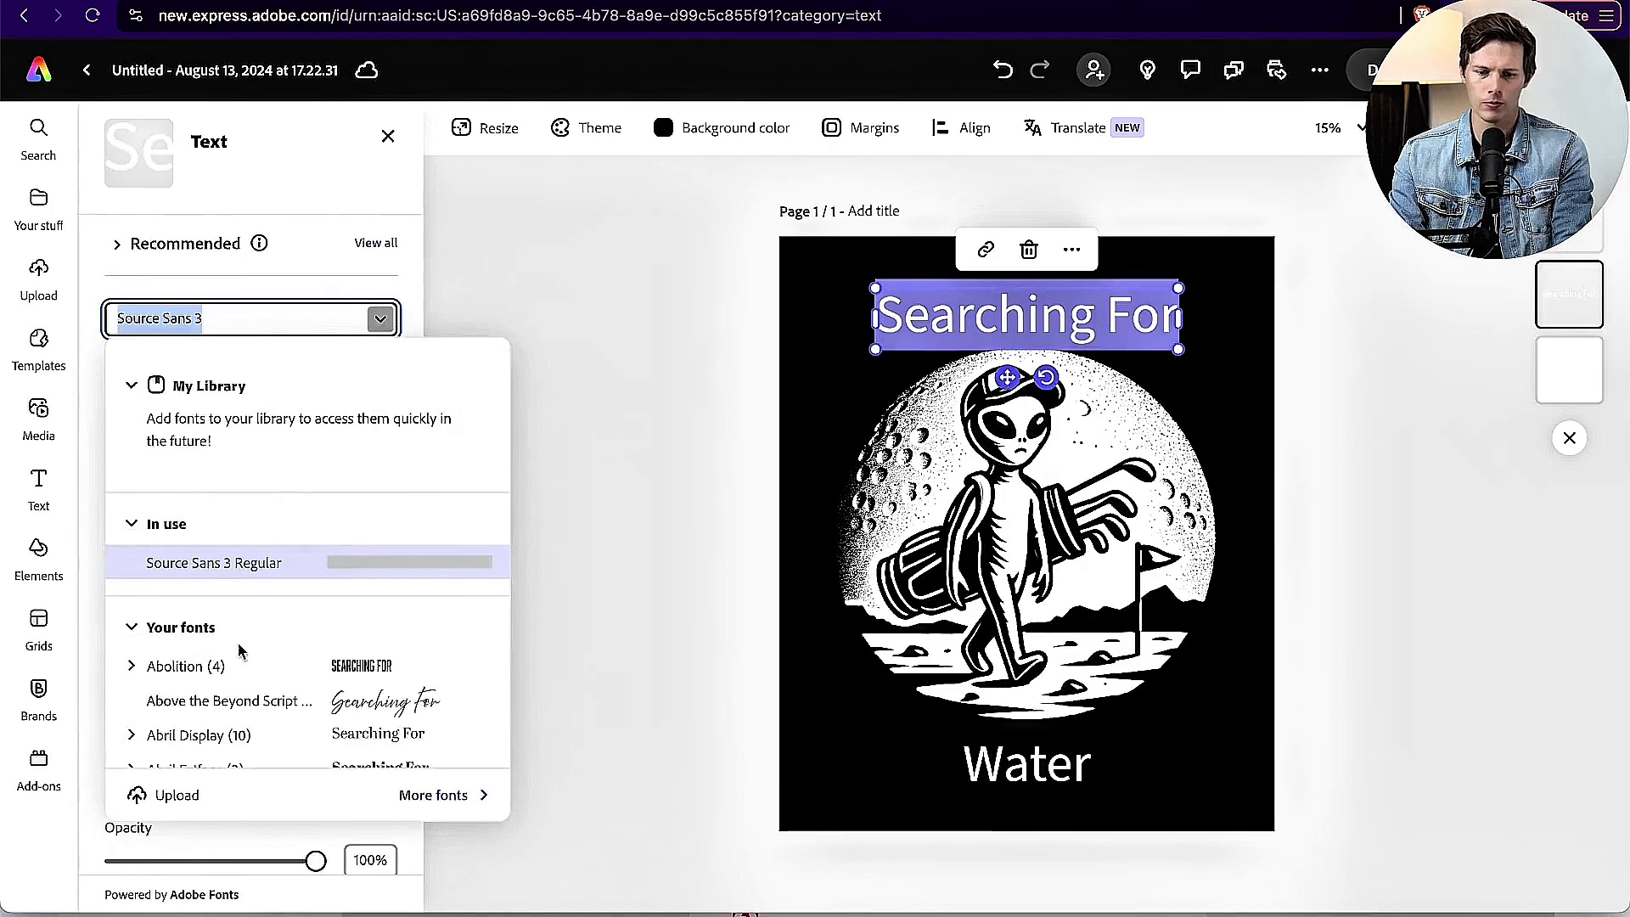
scroll(239, 650, "down", 10)
scroll(241, 650, "down", 5)
scroll(247, 611, "up", 2)
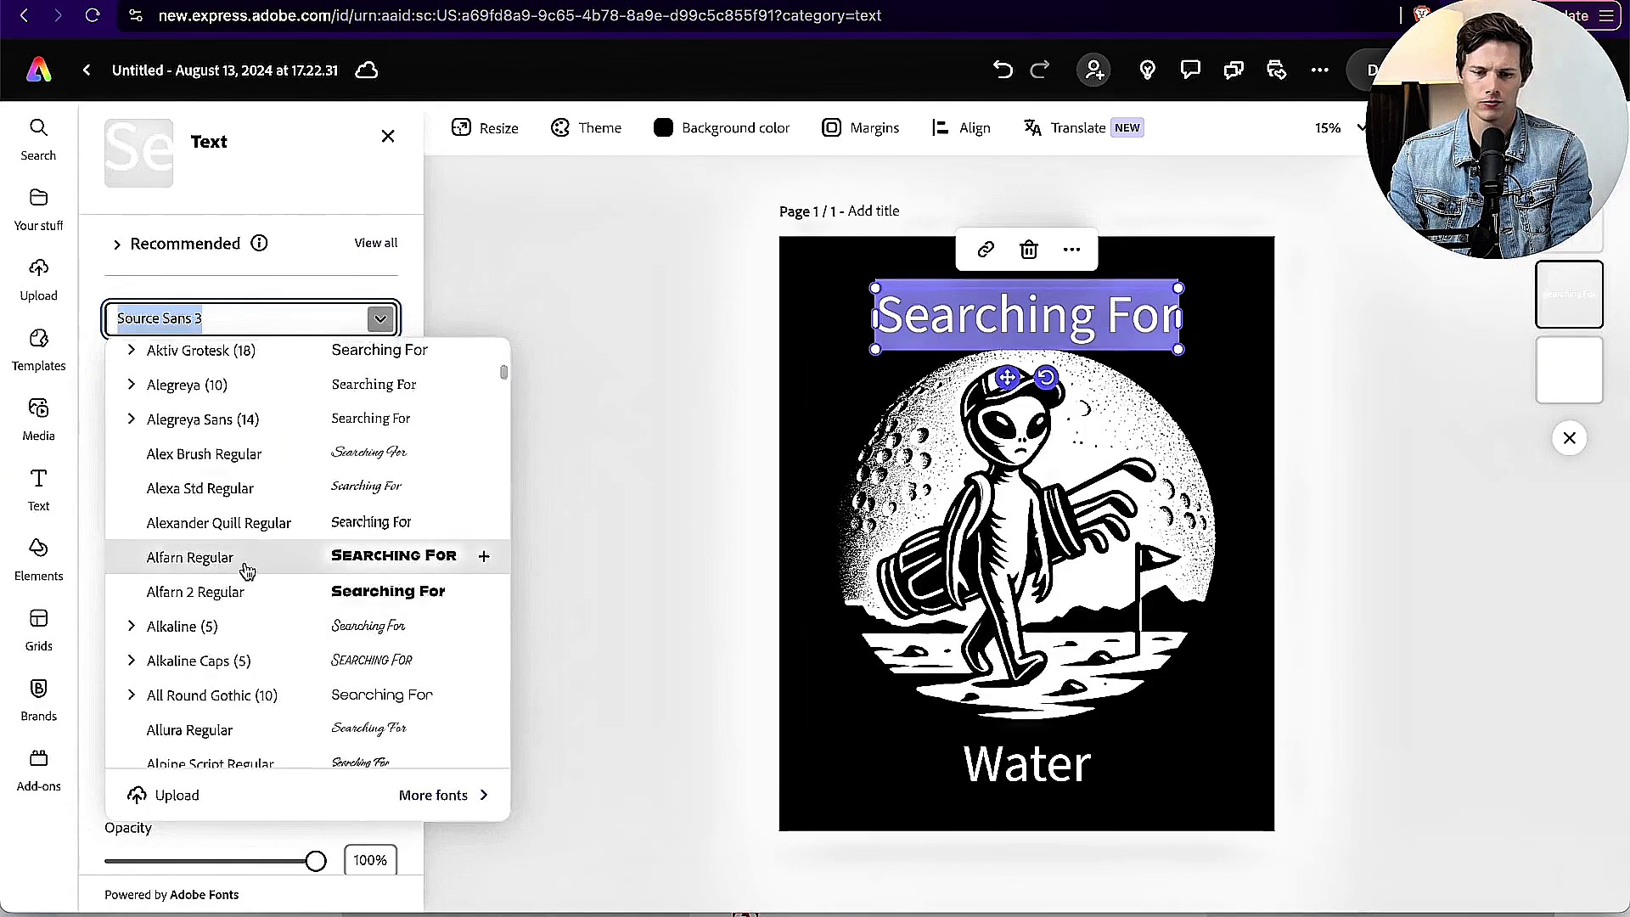
left_click(246, 571)
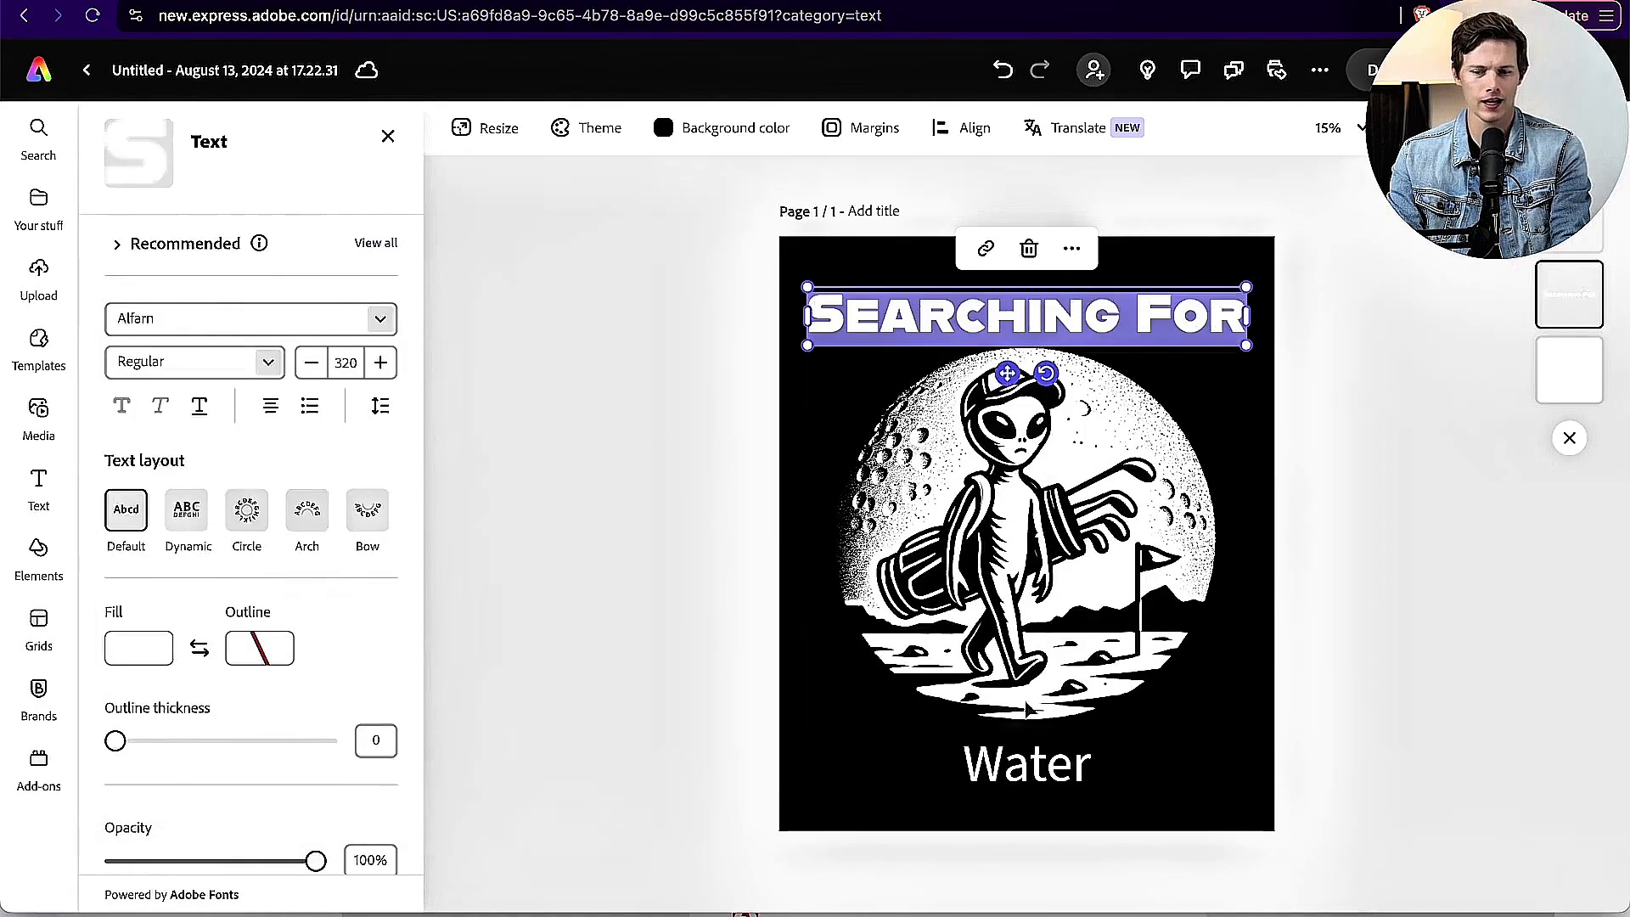
Step: Change the font of the "Water" text to Alfarn Regular to match the heading, and deselect it
left_click(994, 766)
key("super+a")
left_click(189, 305)
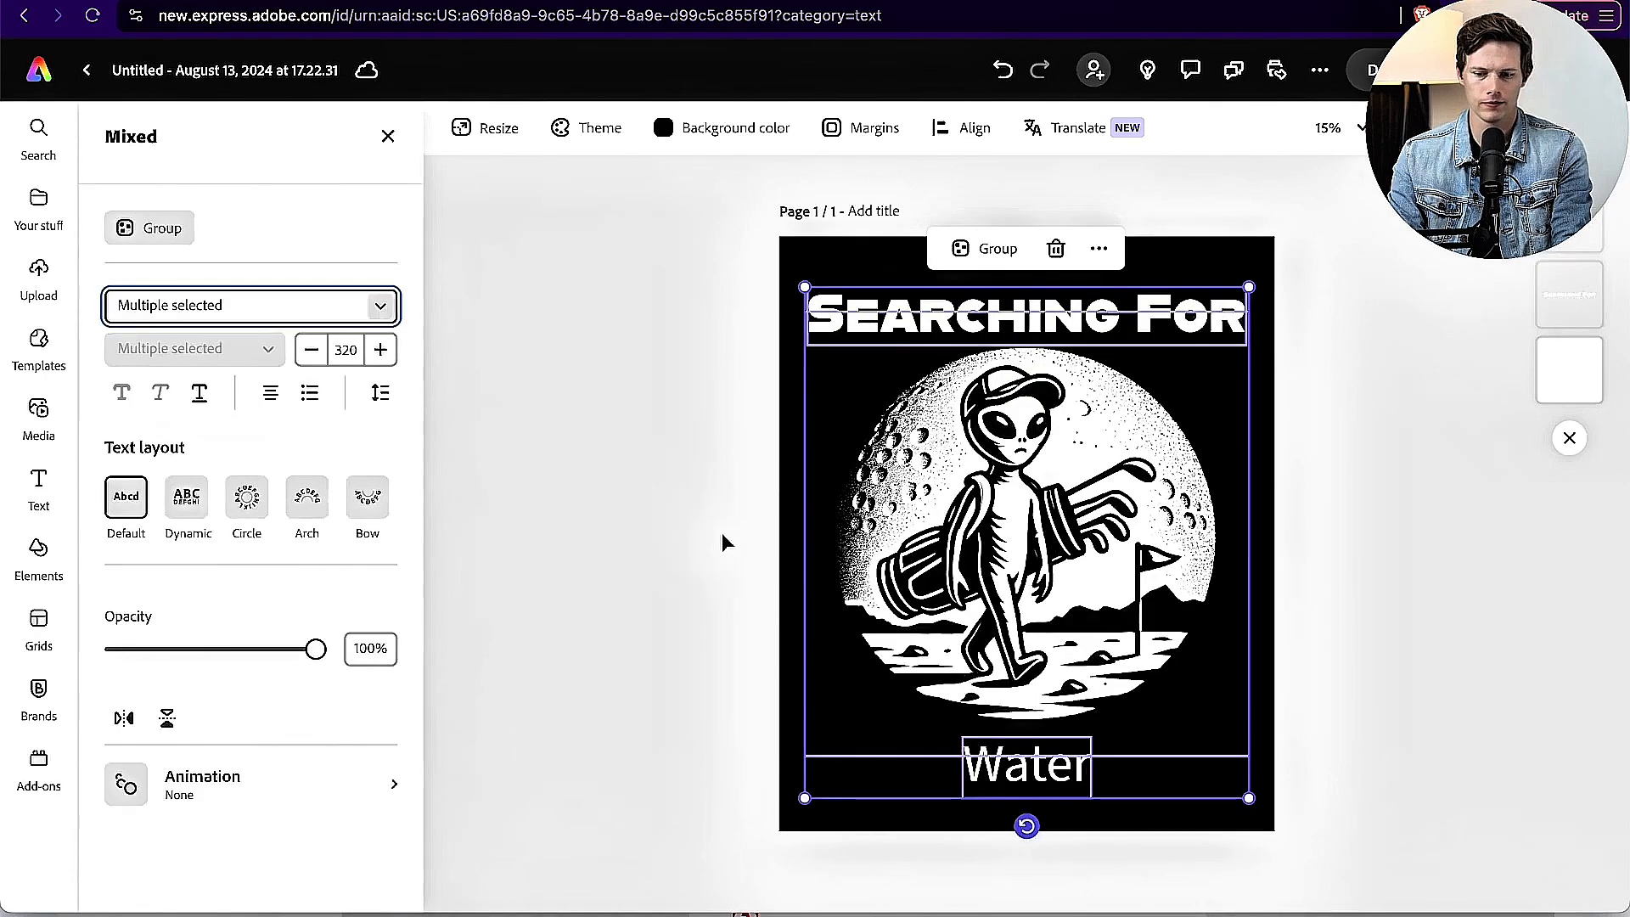
left_click(1049, 807)
double_click(1032, 768)
left_click(202, 316)
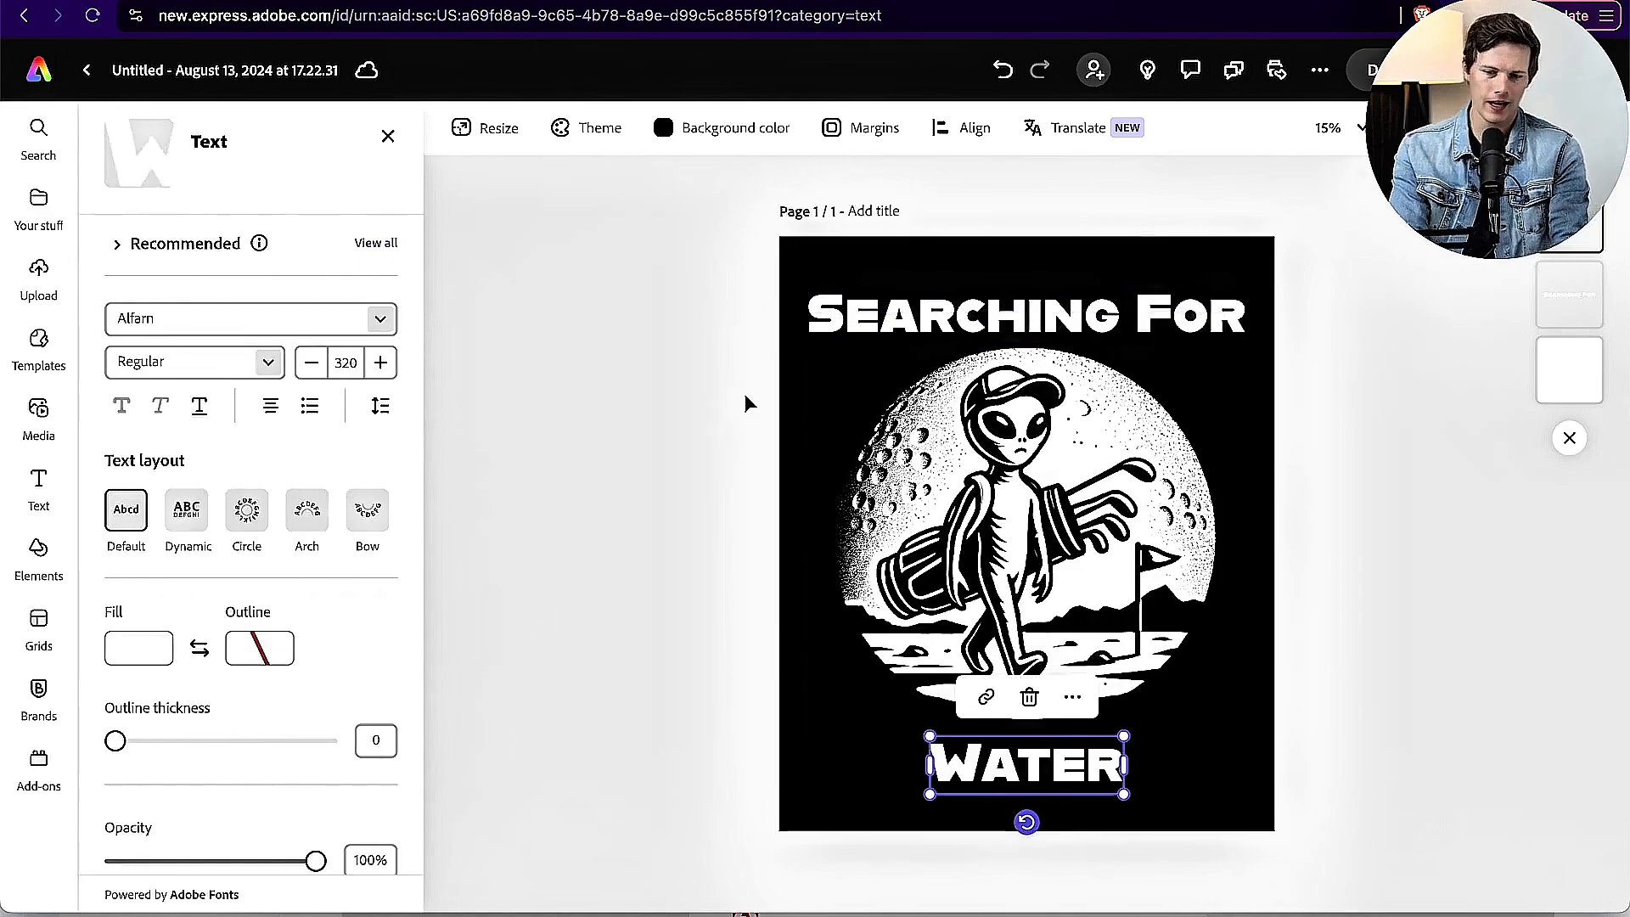
left_click(738, 397)
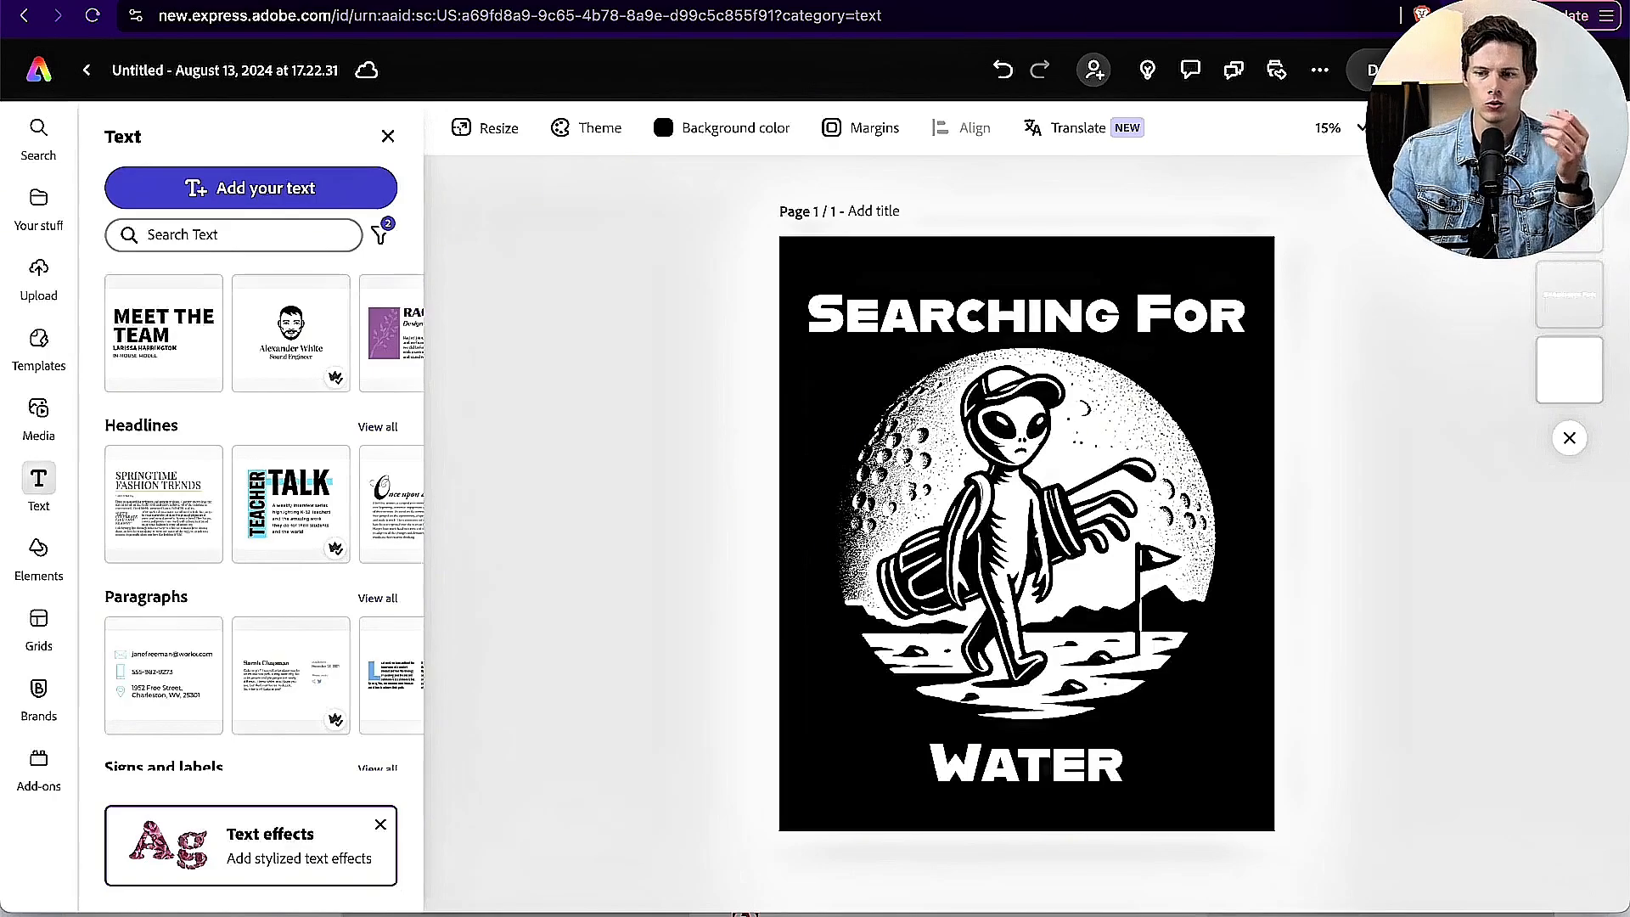
Step: Duplicate the finished page and compare the original with the copy, ending on page 2
left_click(1565, 128)
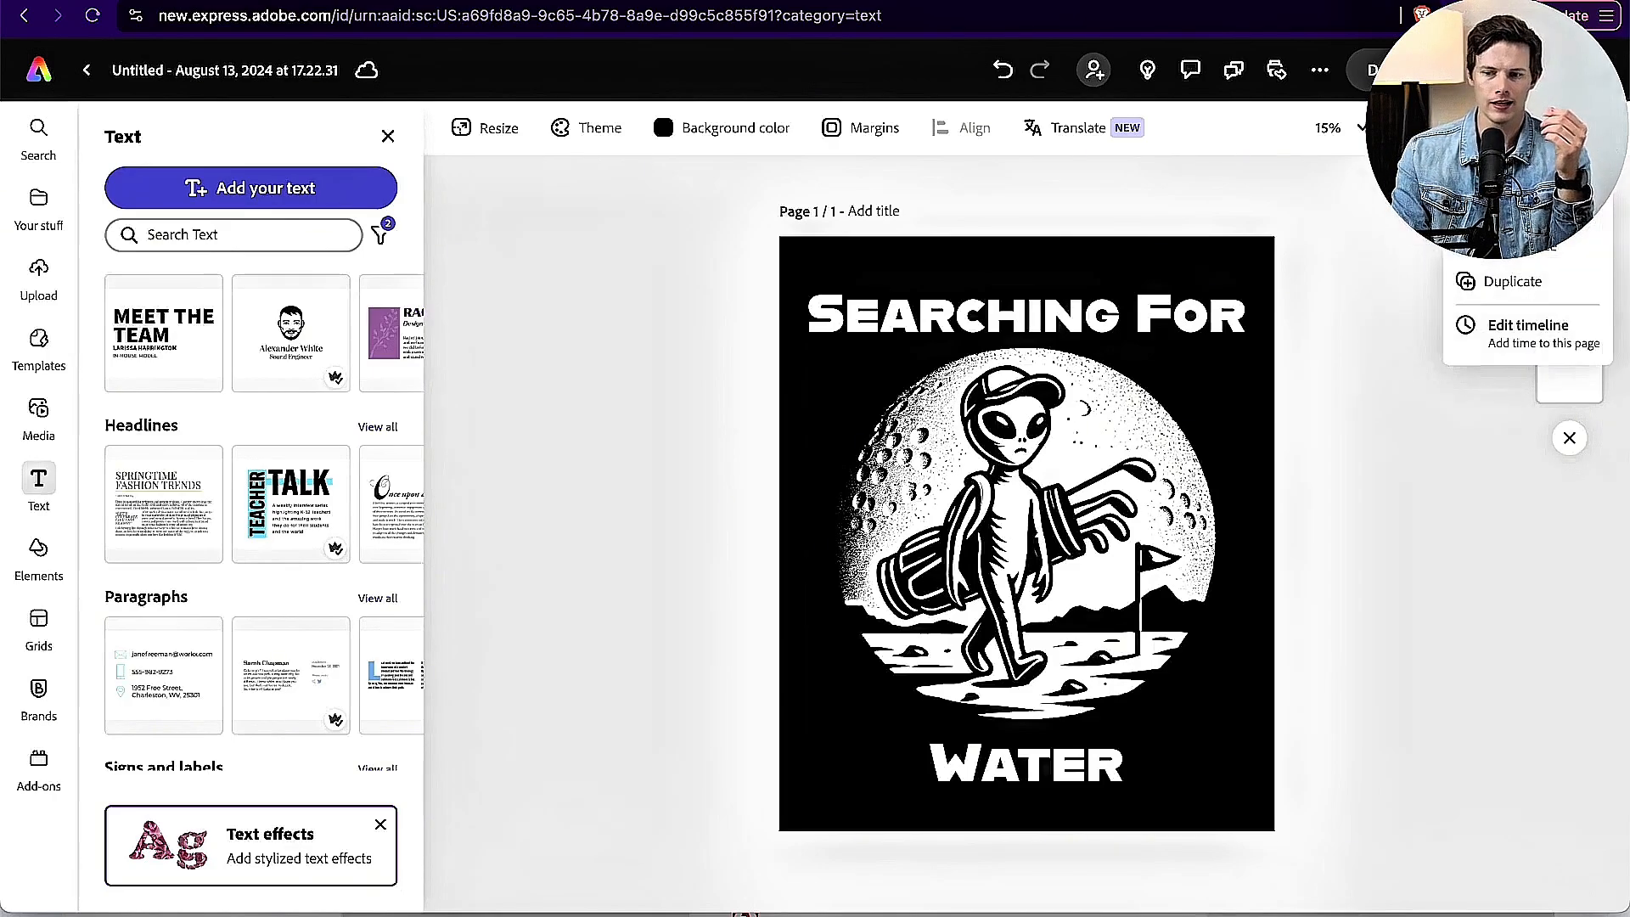
left_click(1524, 291)
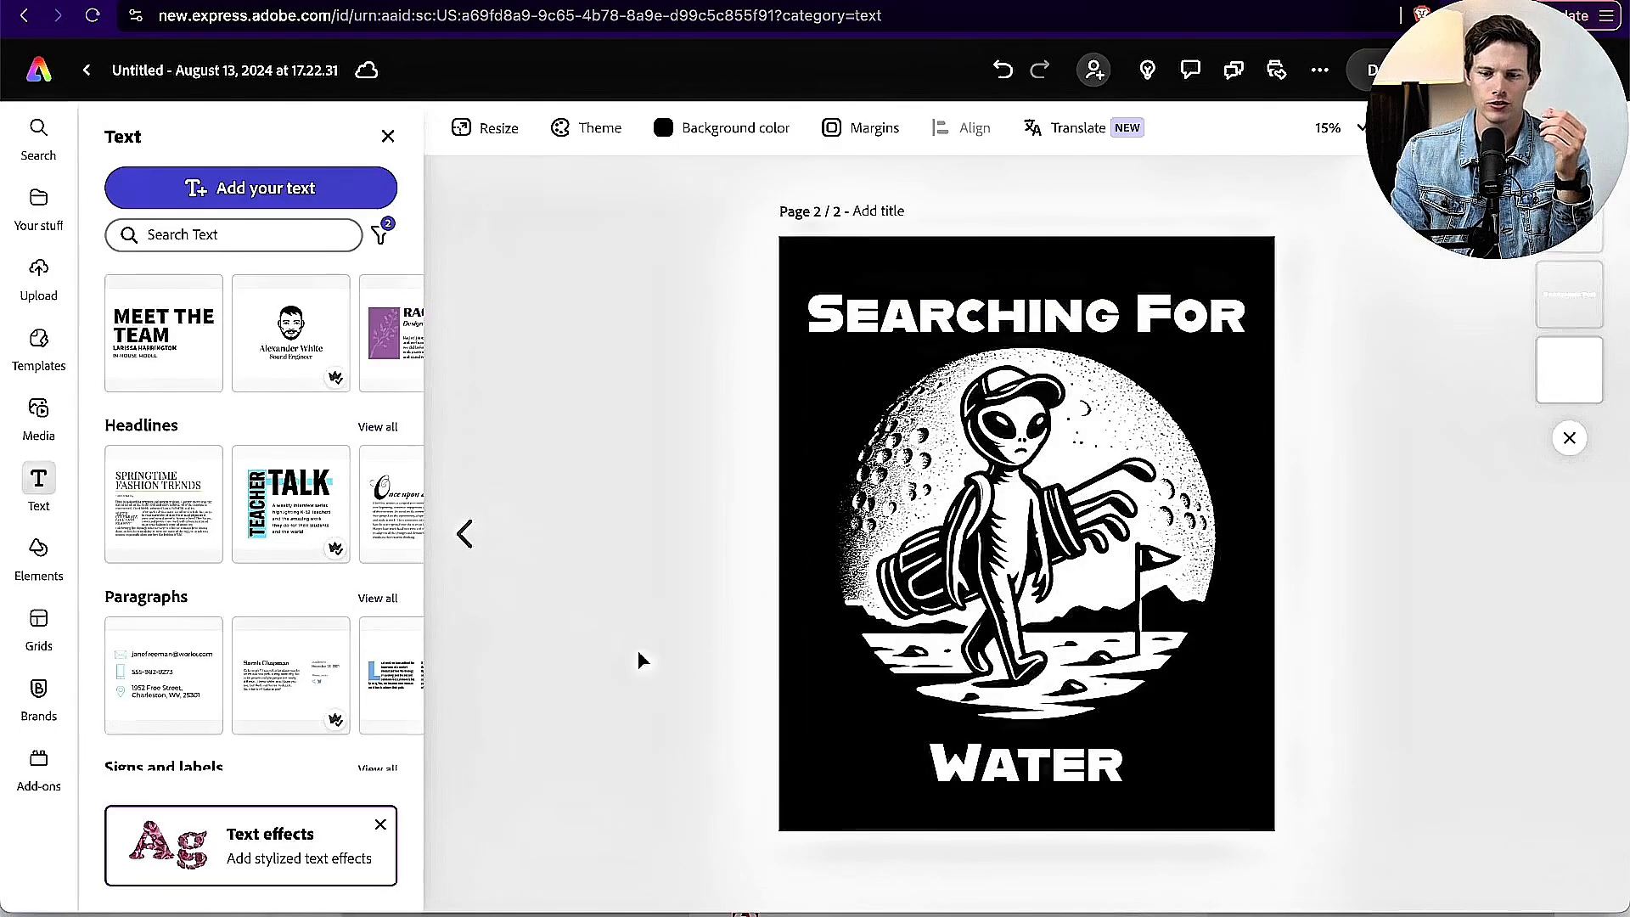
left_click(464, 533)
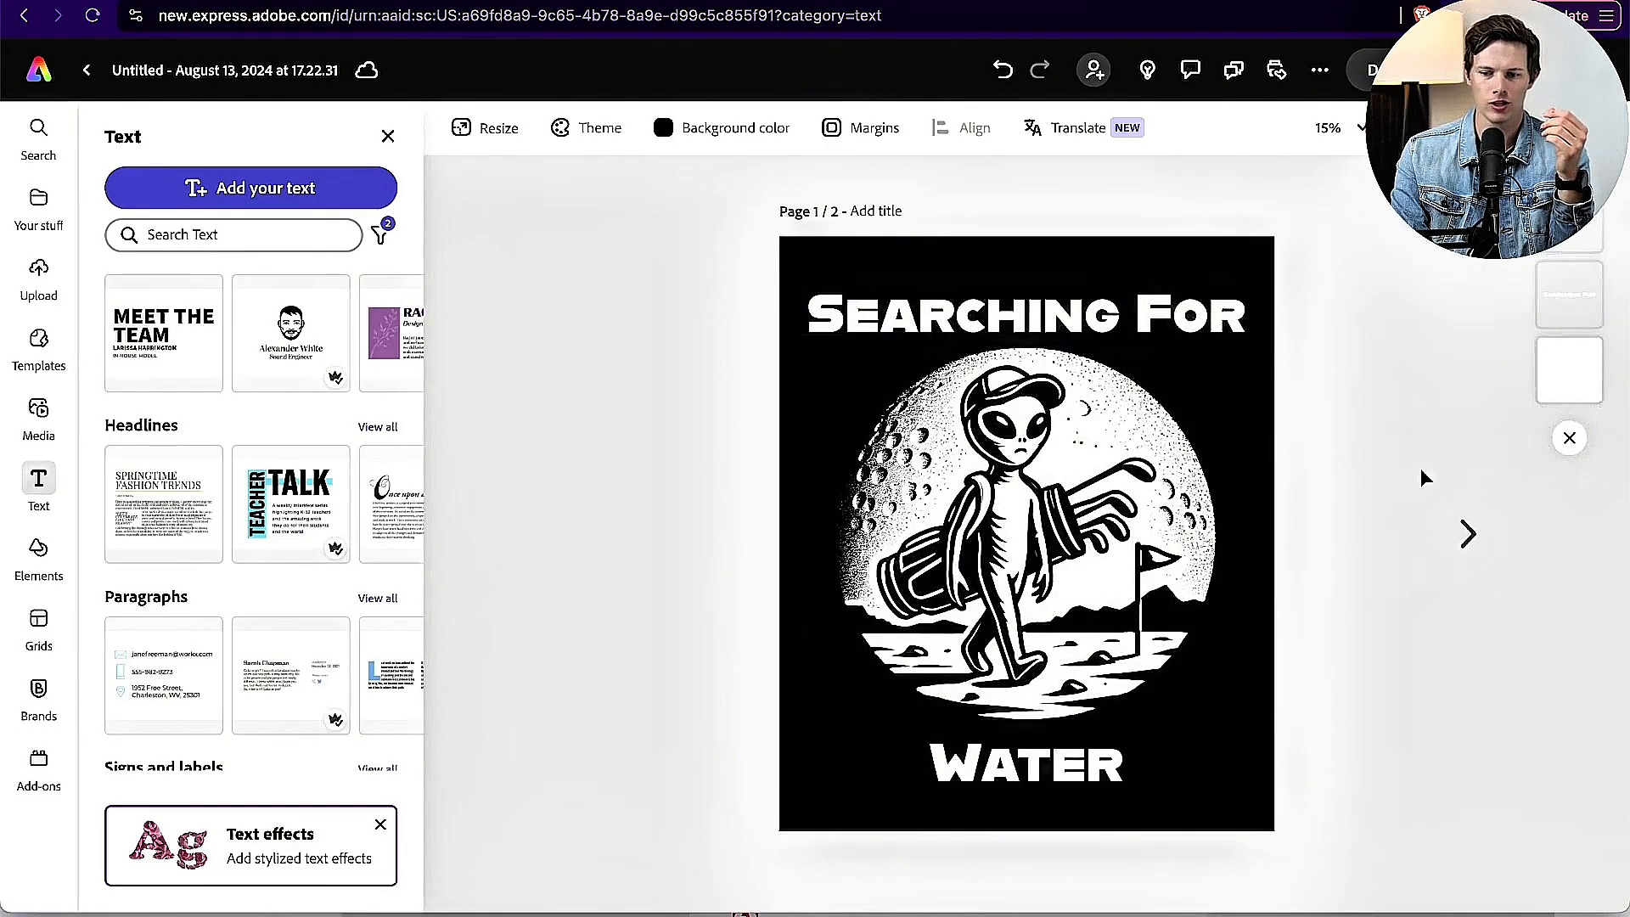
left_click(1467, 533)
left_click(976, 297)
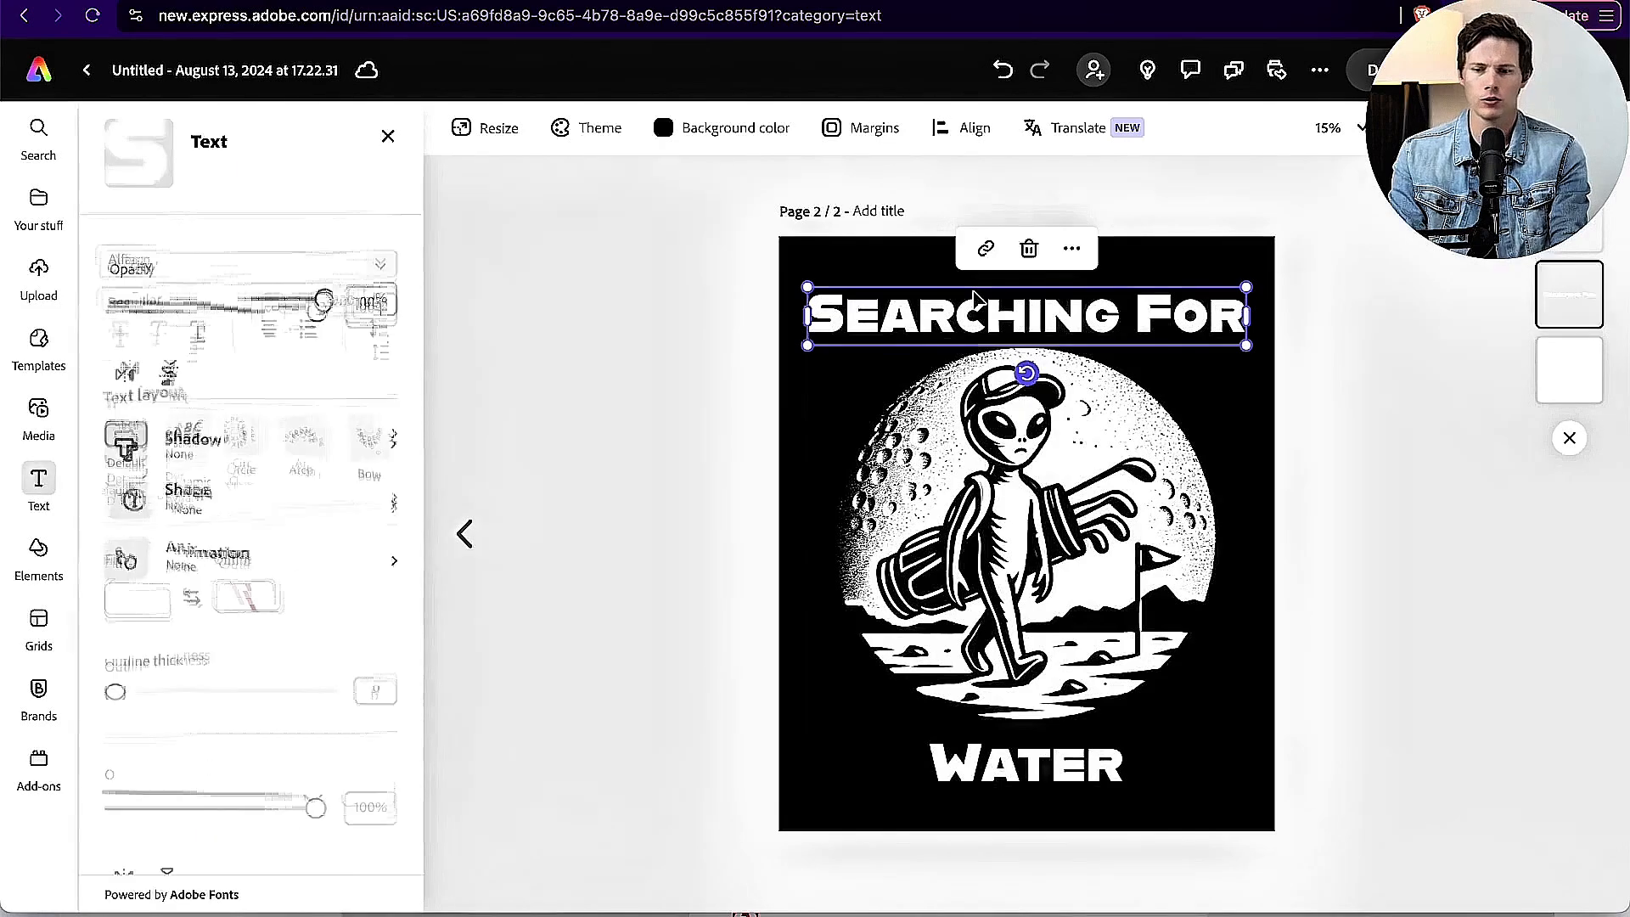
double_click(976, 299)
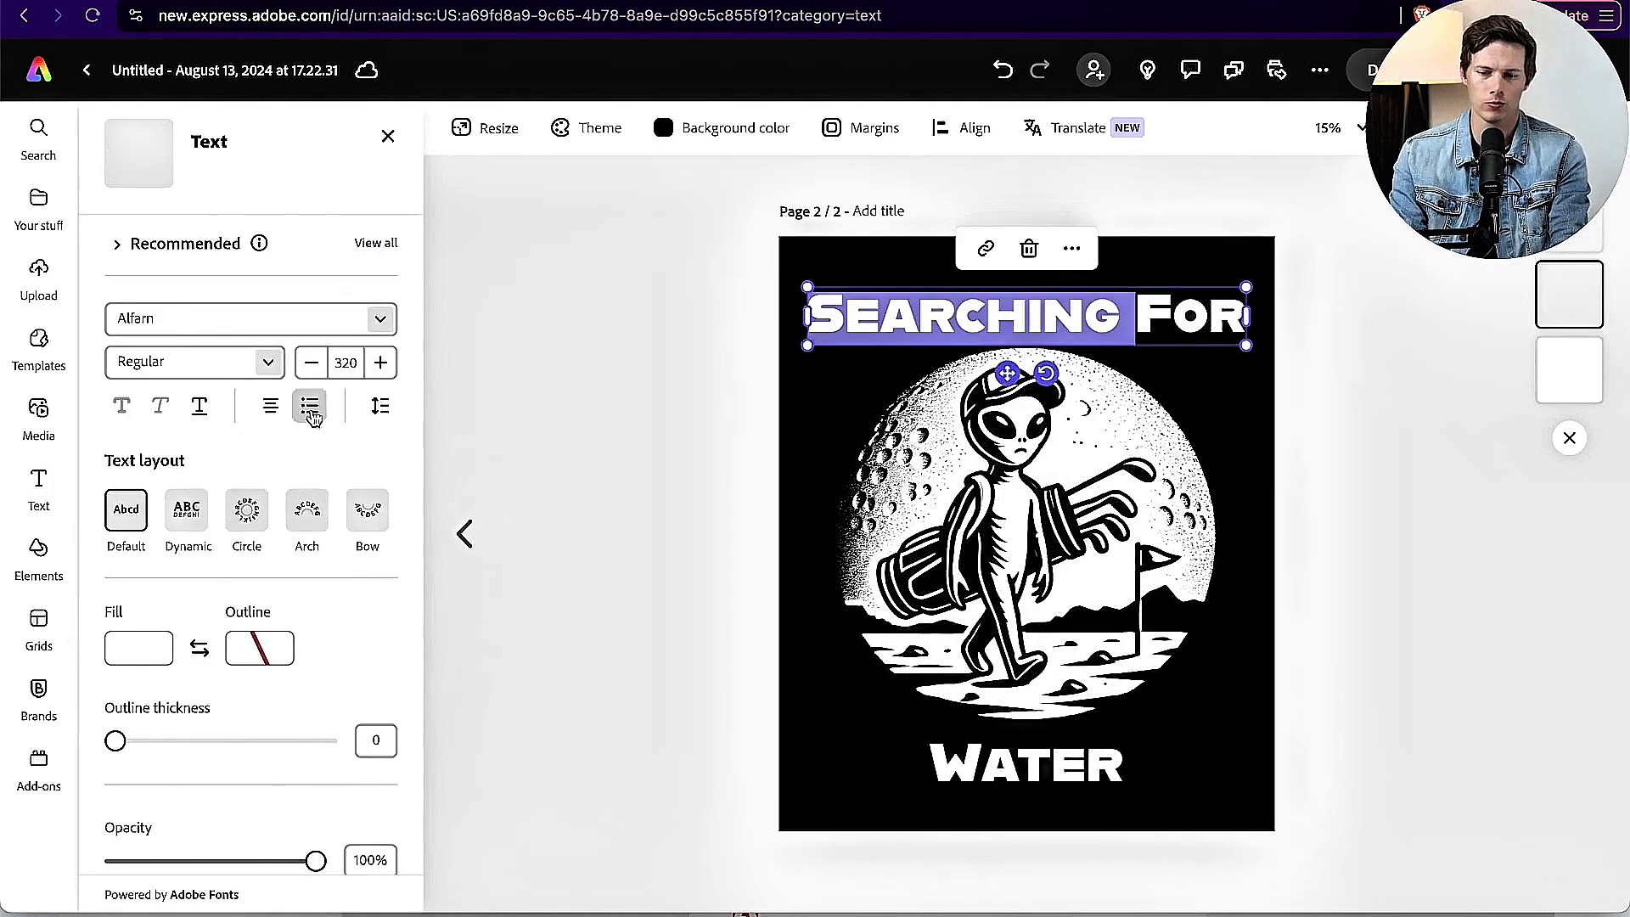
key("Escape")
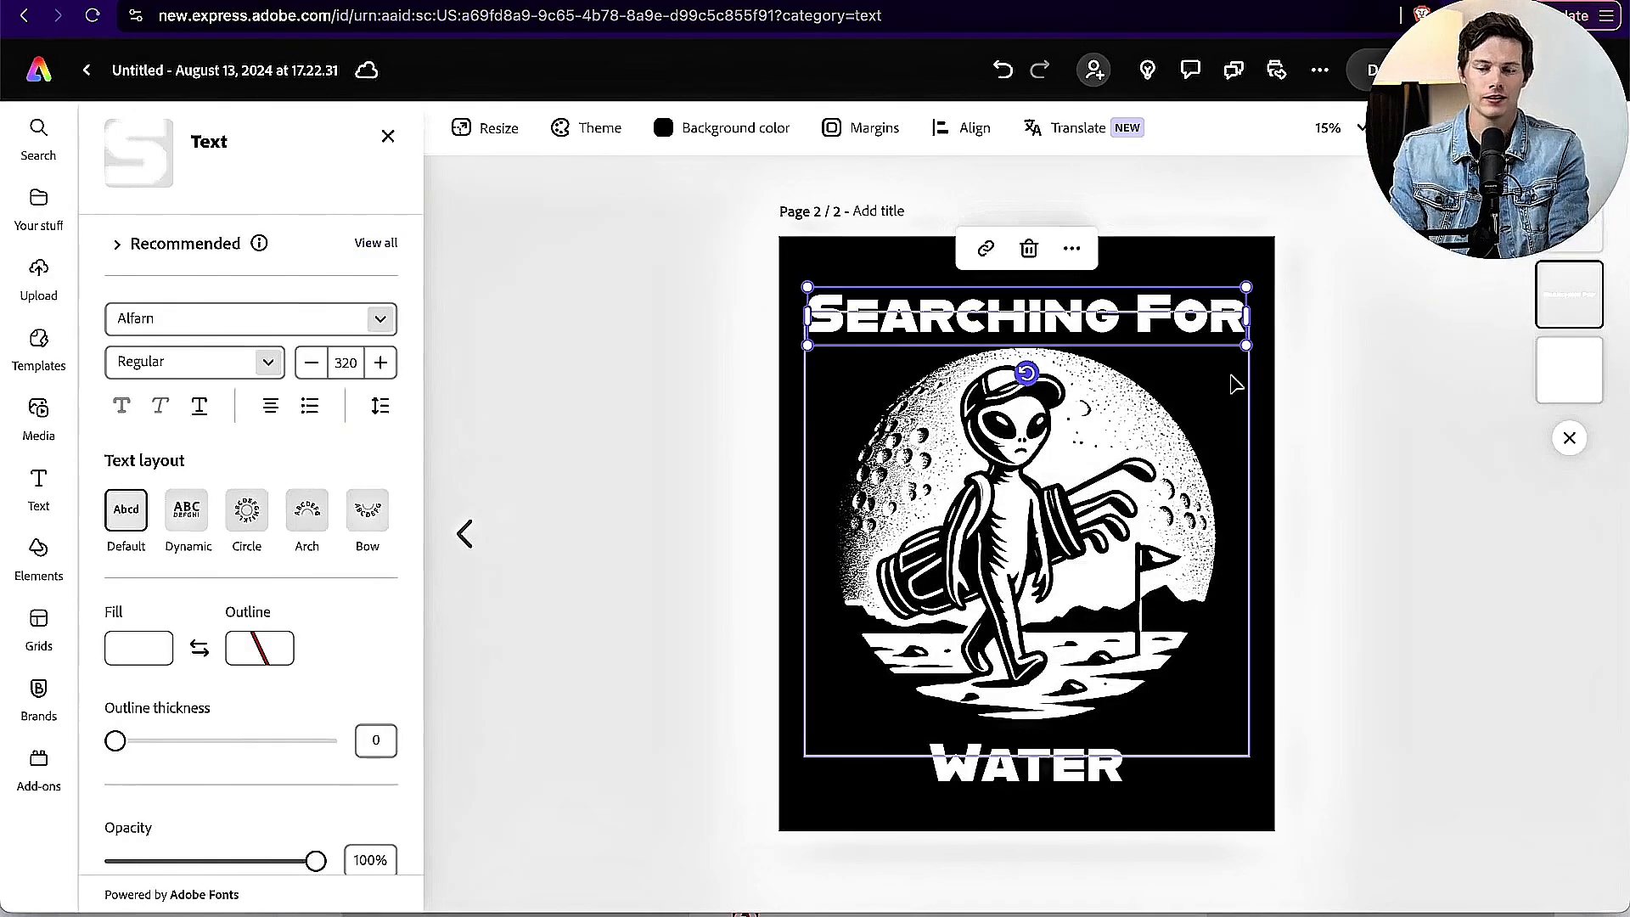
left_click(670, 557)
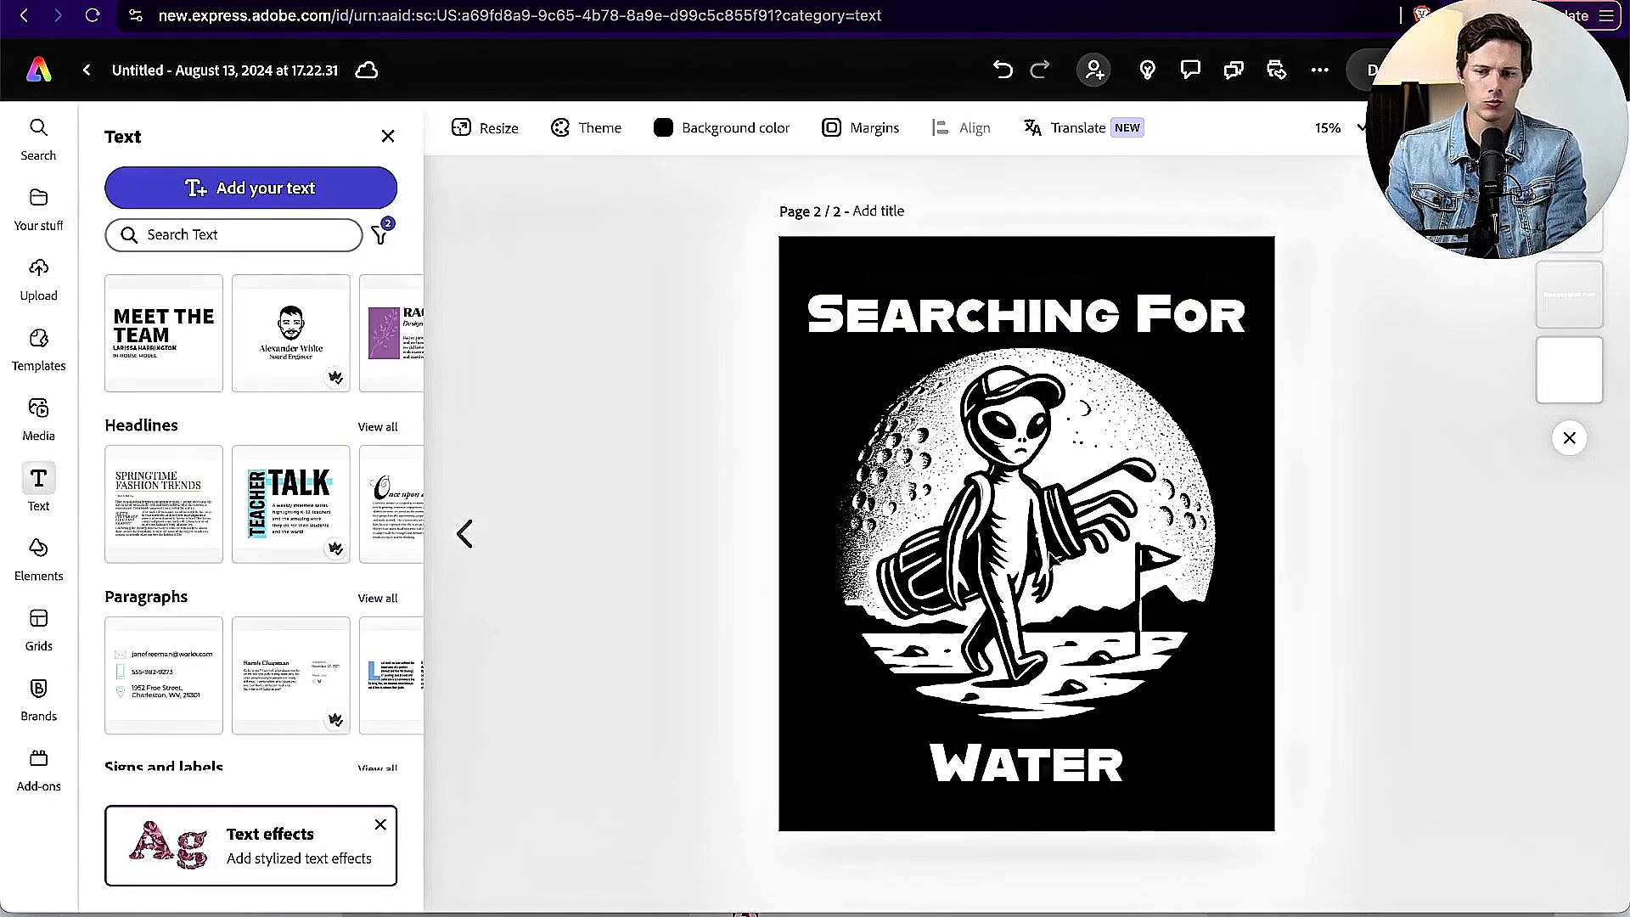
Step: On page 2, replace the alien golfer with the alien golf stamp image from the POD T-shirt design folder, enlarged to fill the space below the heading
left_click(1040, 598)
key("Delete")
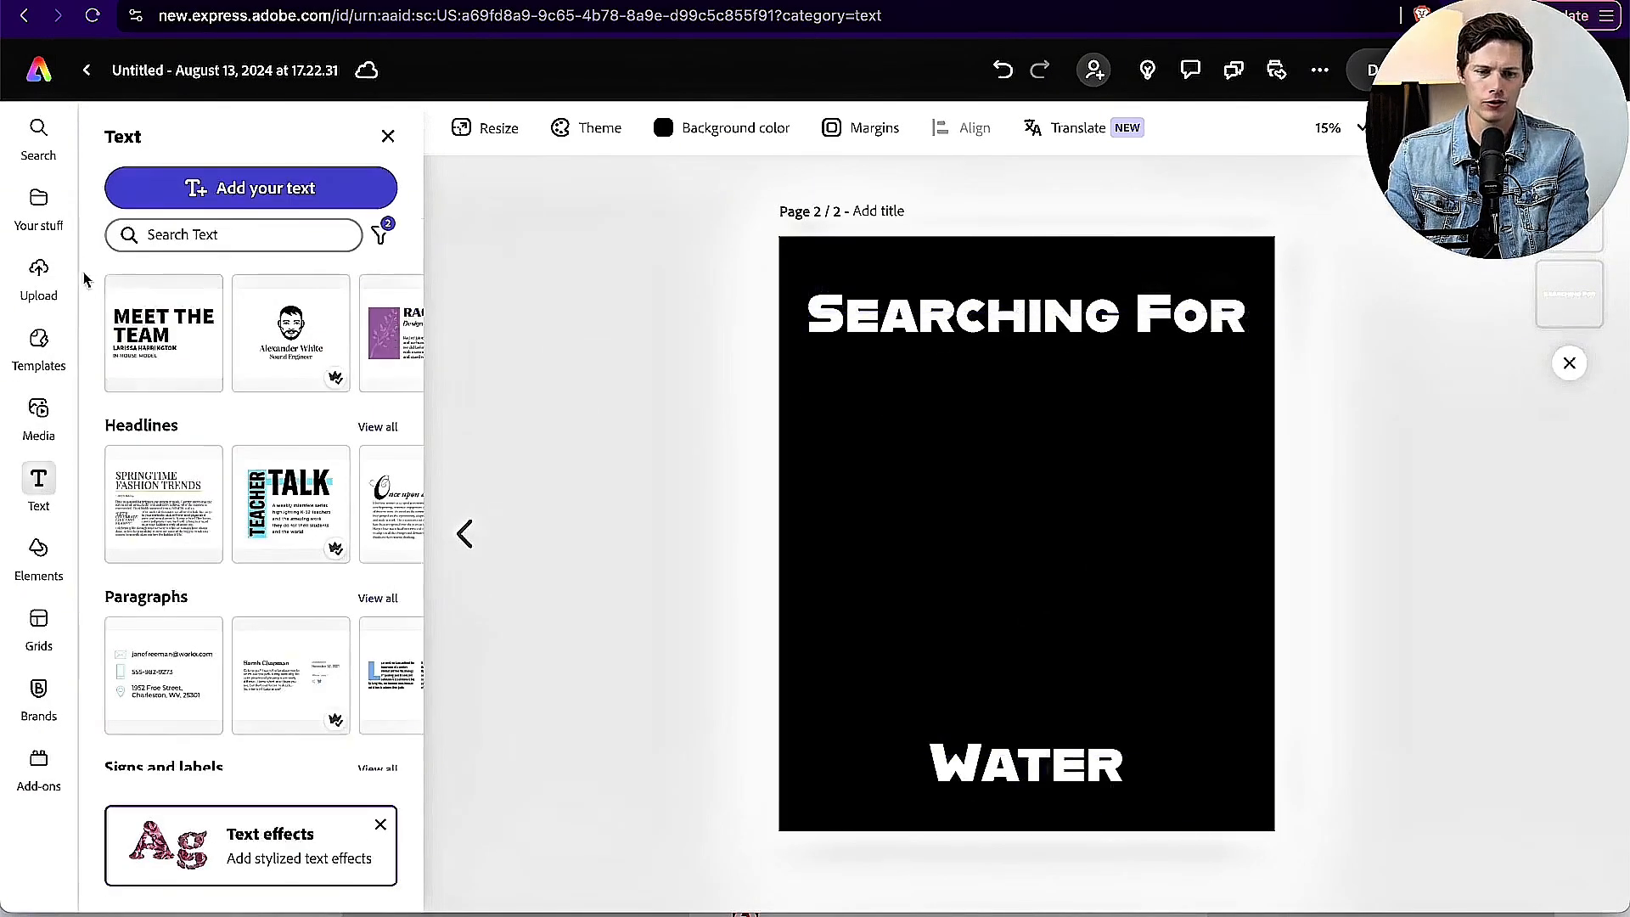
left_click(38, 272)
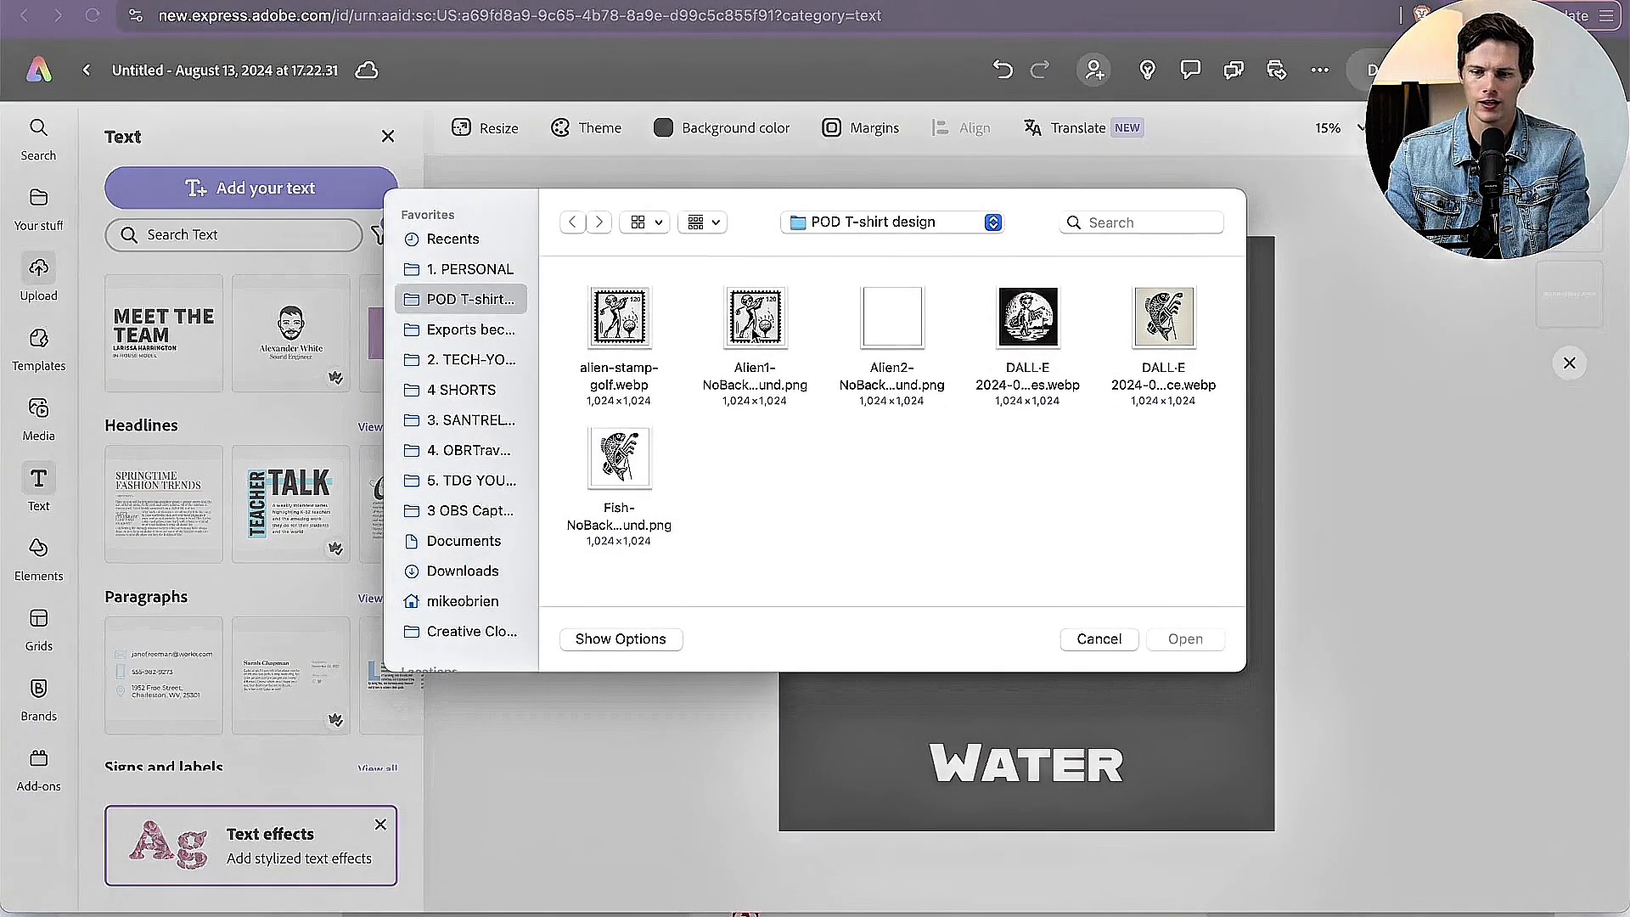
double_click(605, 339)
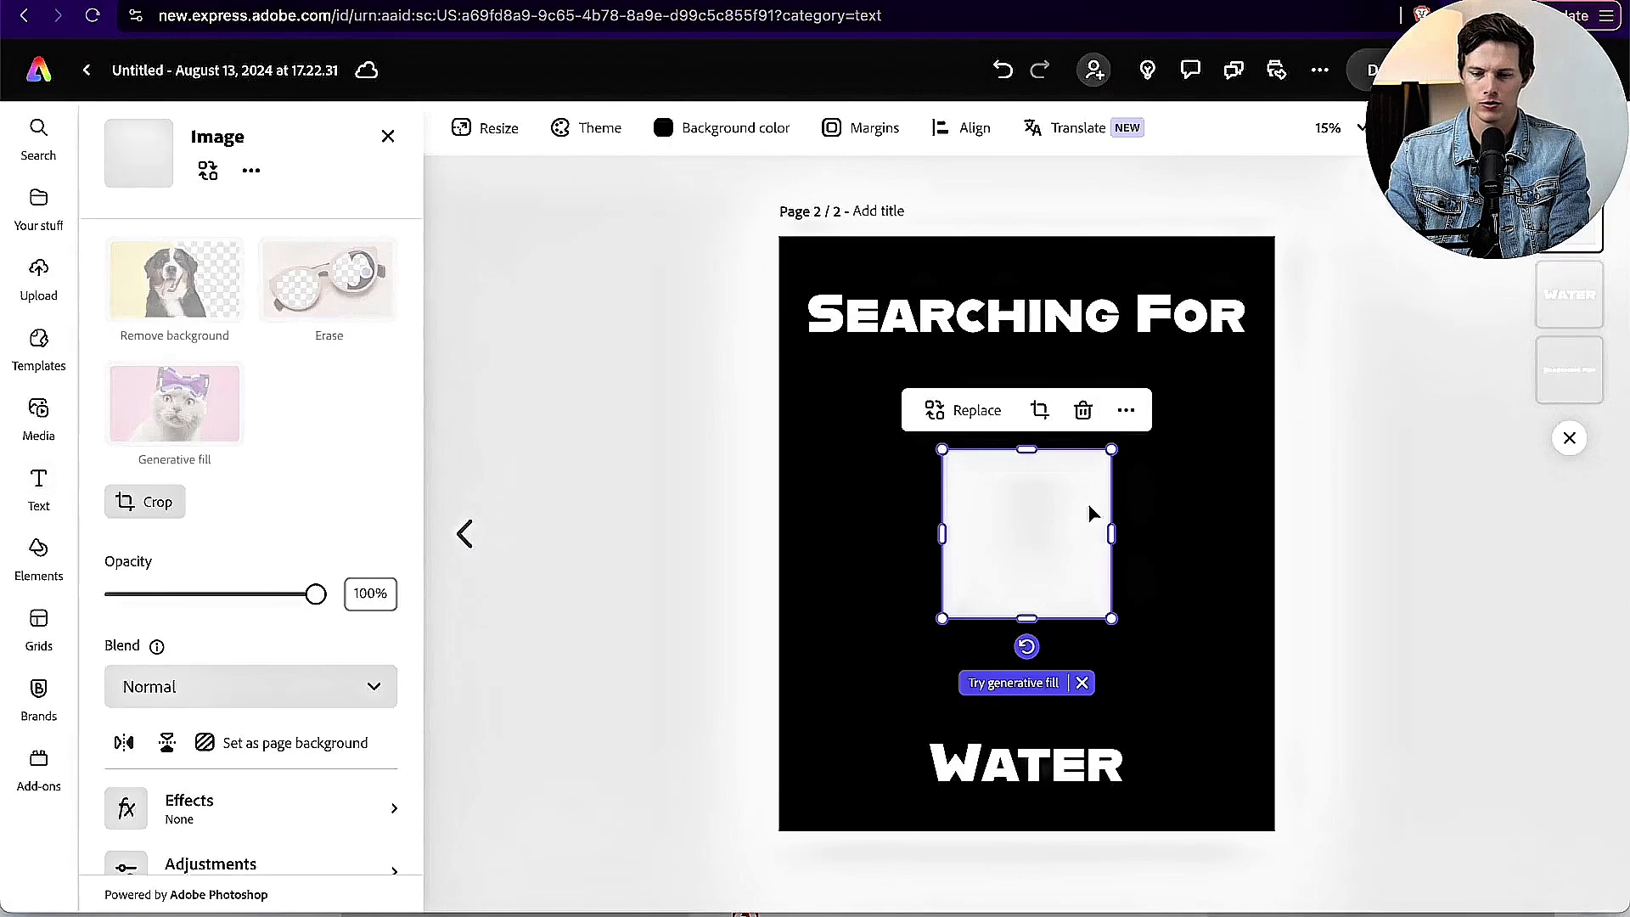
left_click_drag(939, 447, 838, 346)
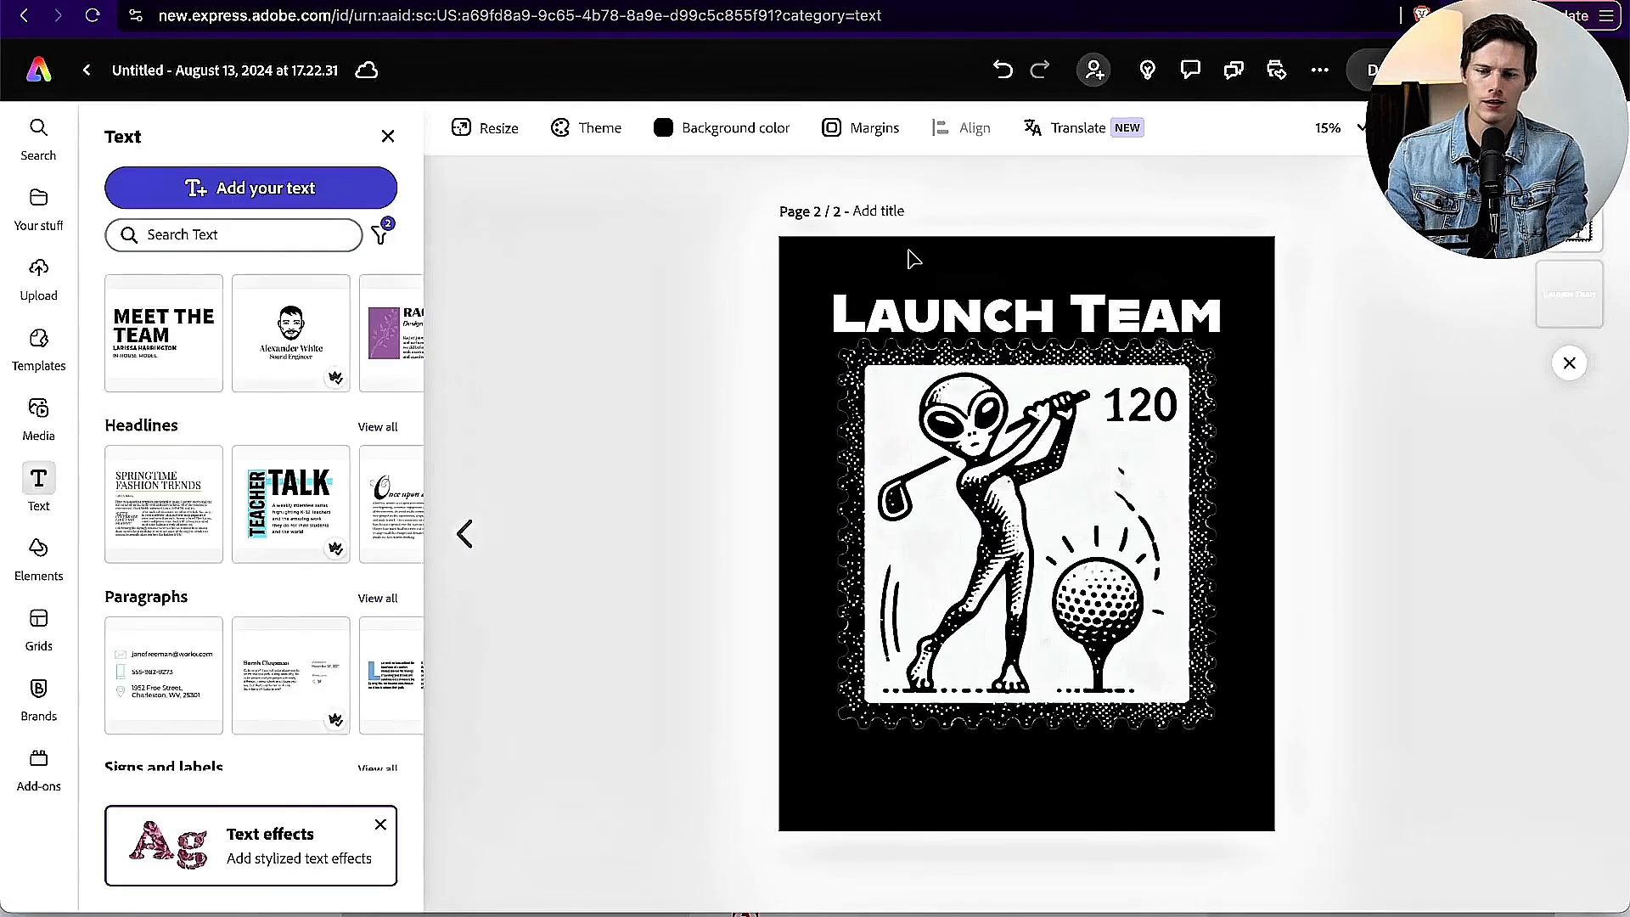
Step: Return to page 1 of the design, switch to the Etsy t-shirt search and browse further down the listings for design ideas
left_click(467, 531)
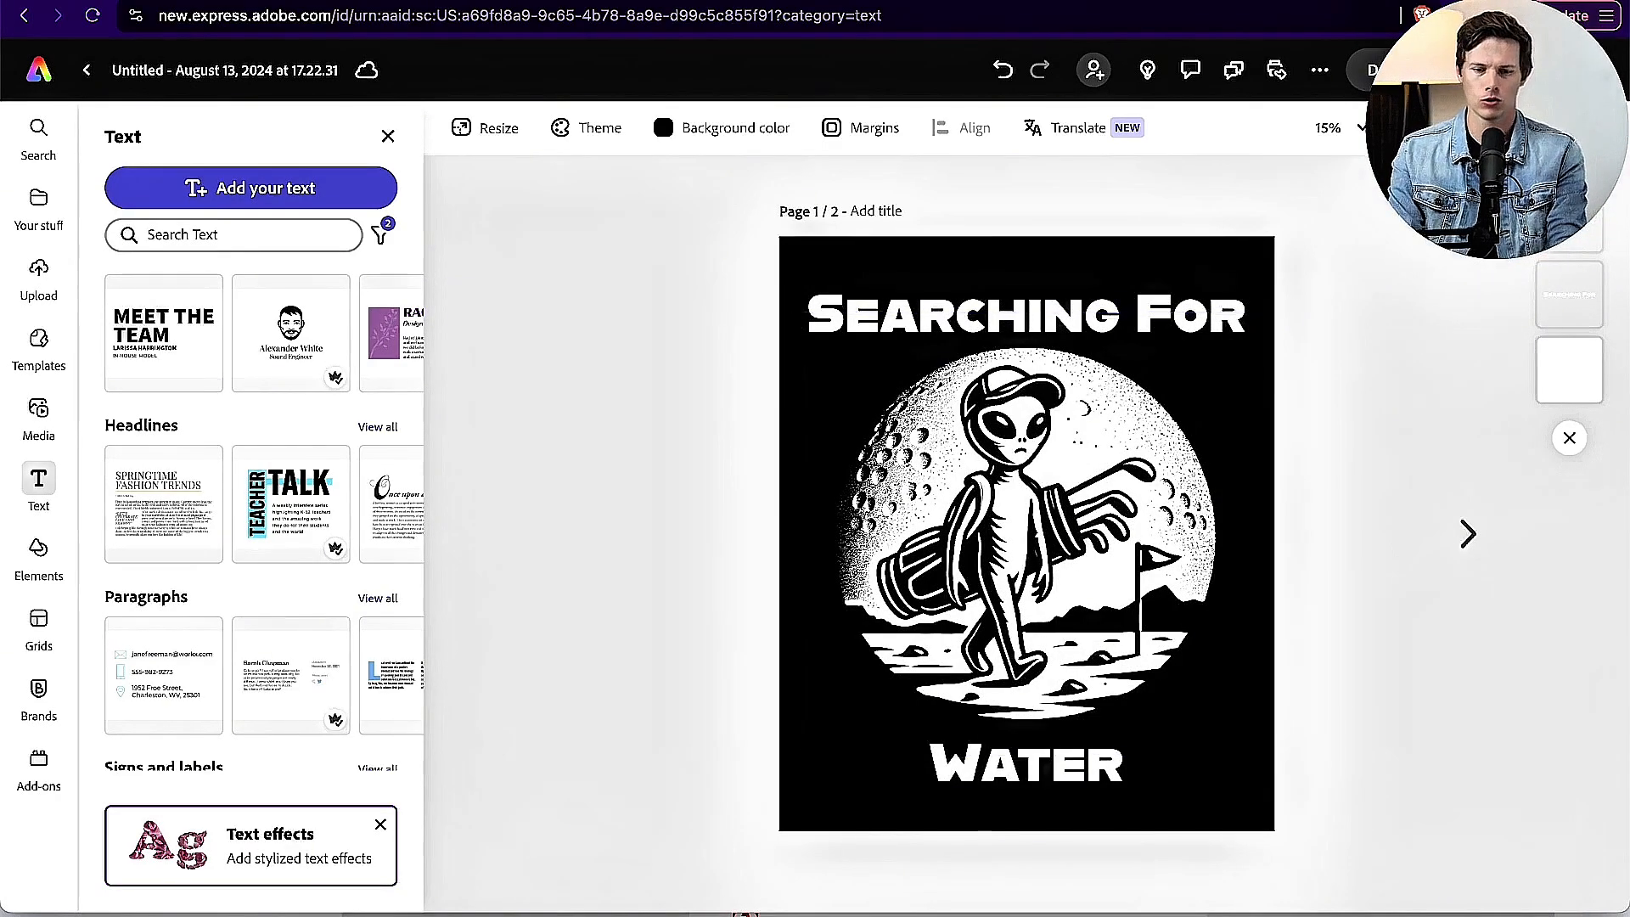
key("super+1")
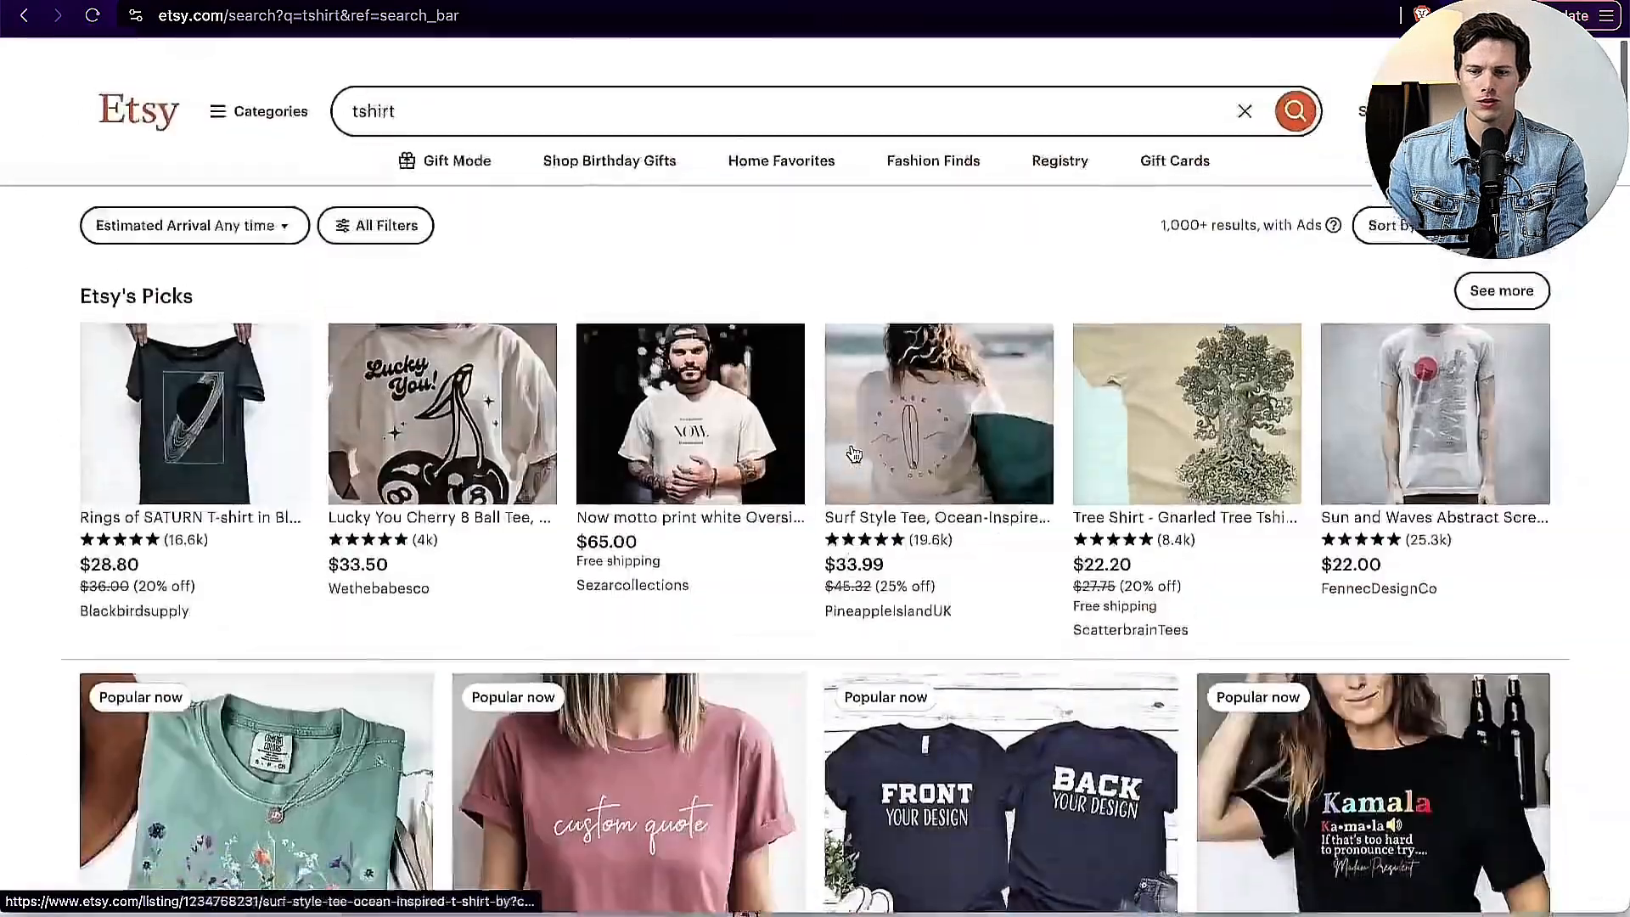
scroll(854, 454, "down", 10)
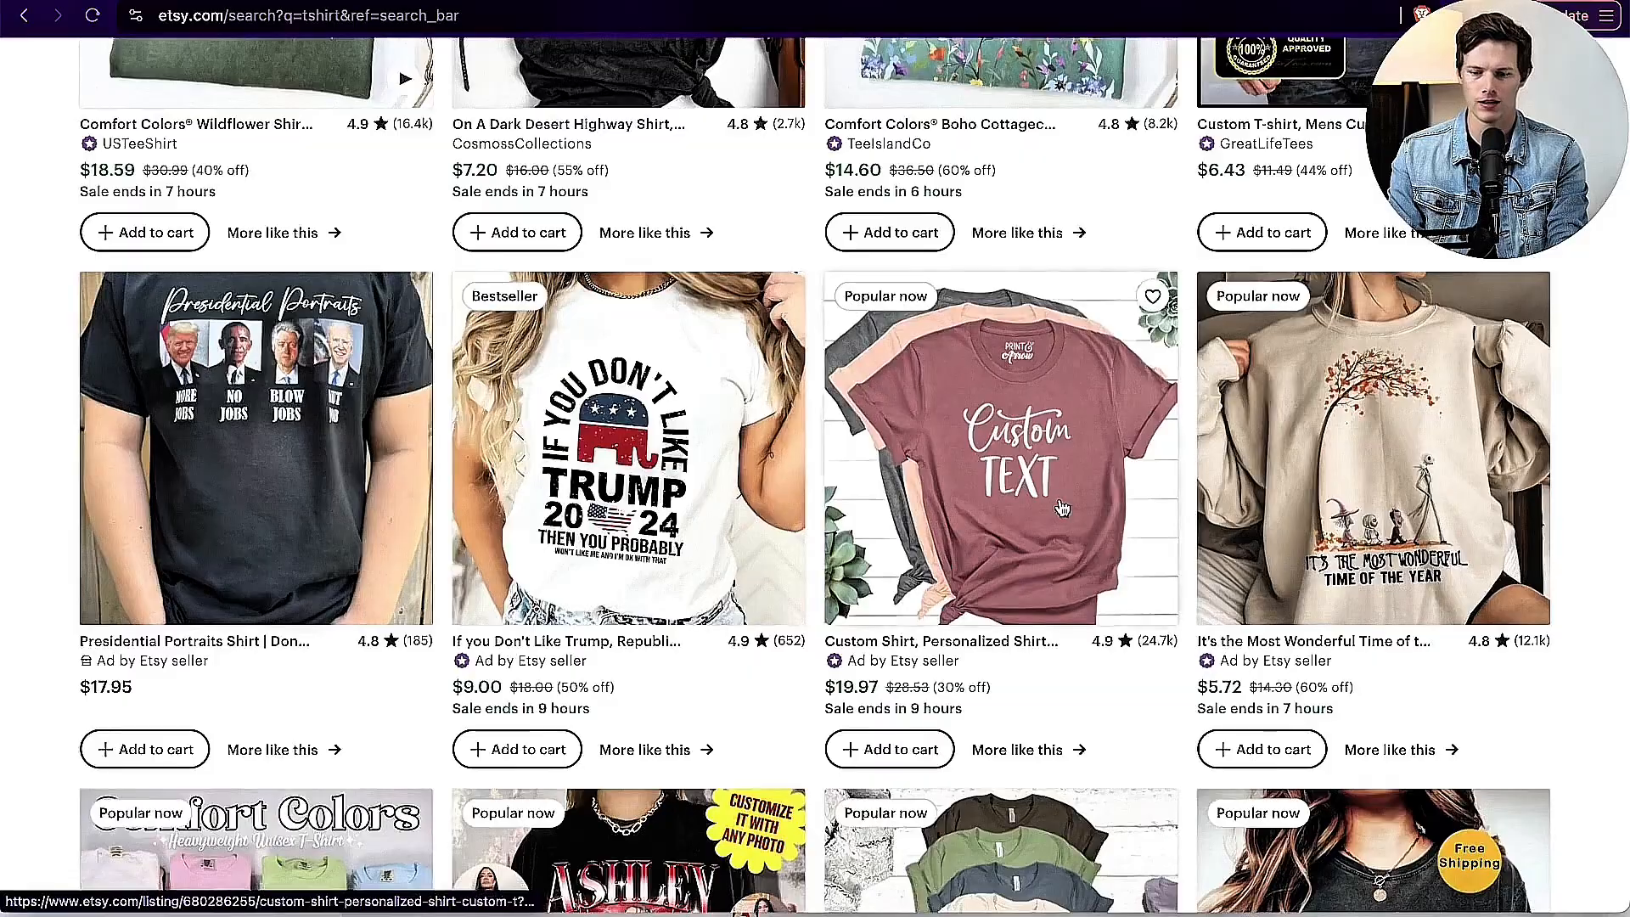
scroll(658, 242, "down", 8)
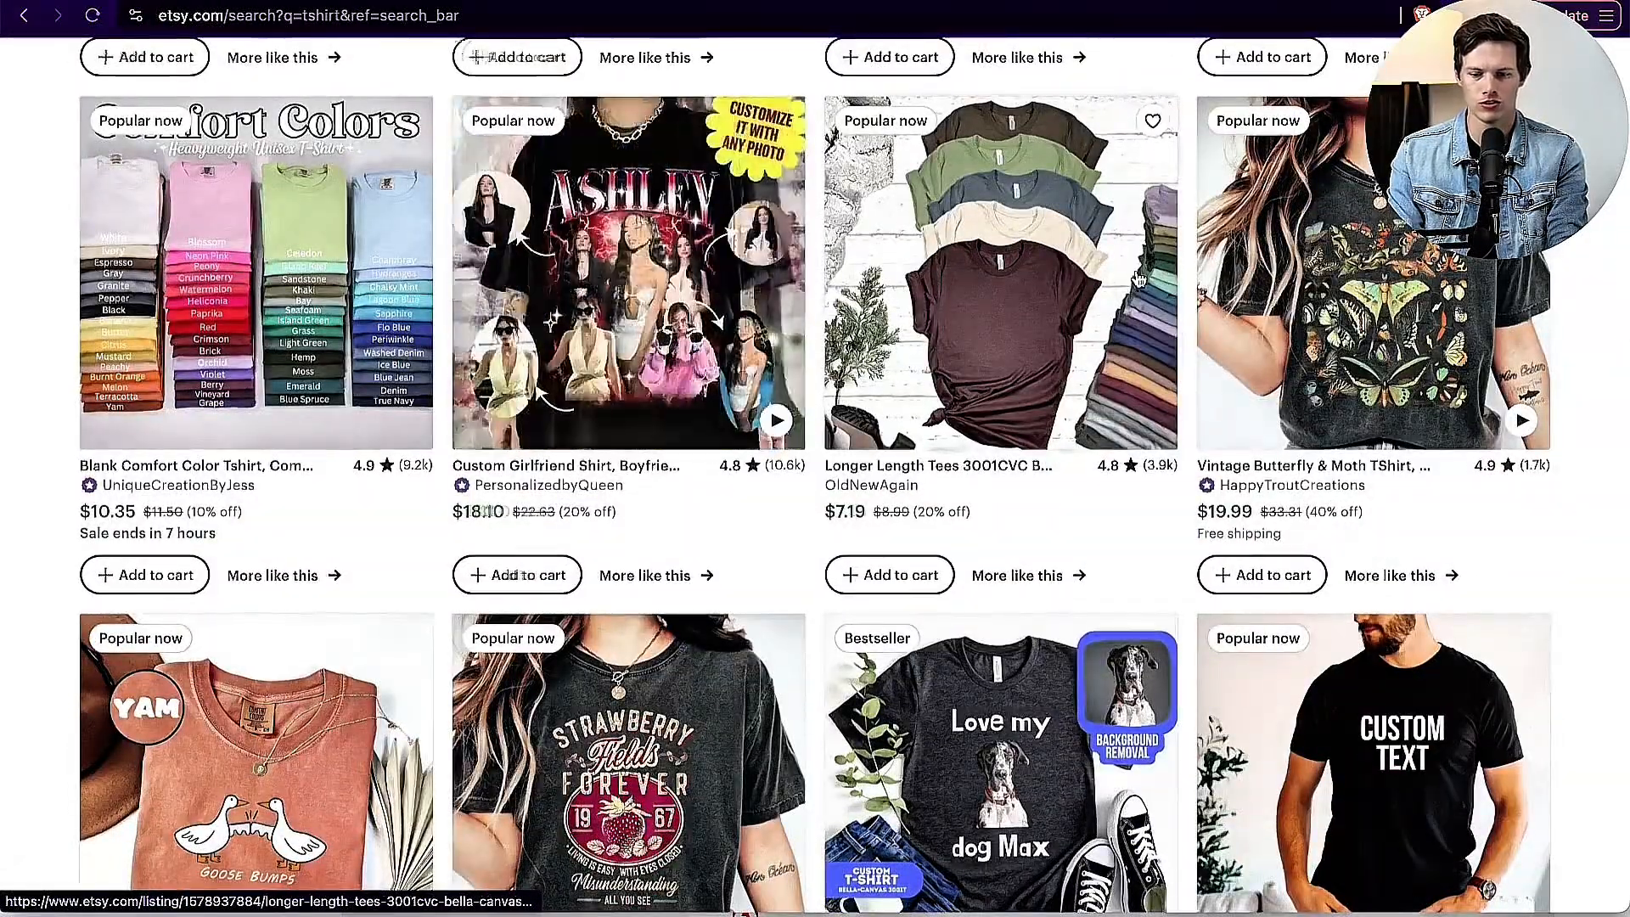
scroll(658, 241, "down", 4)
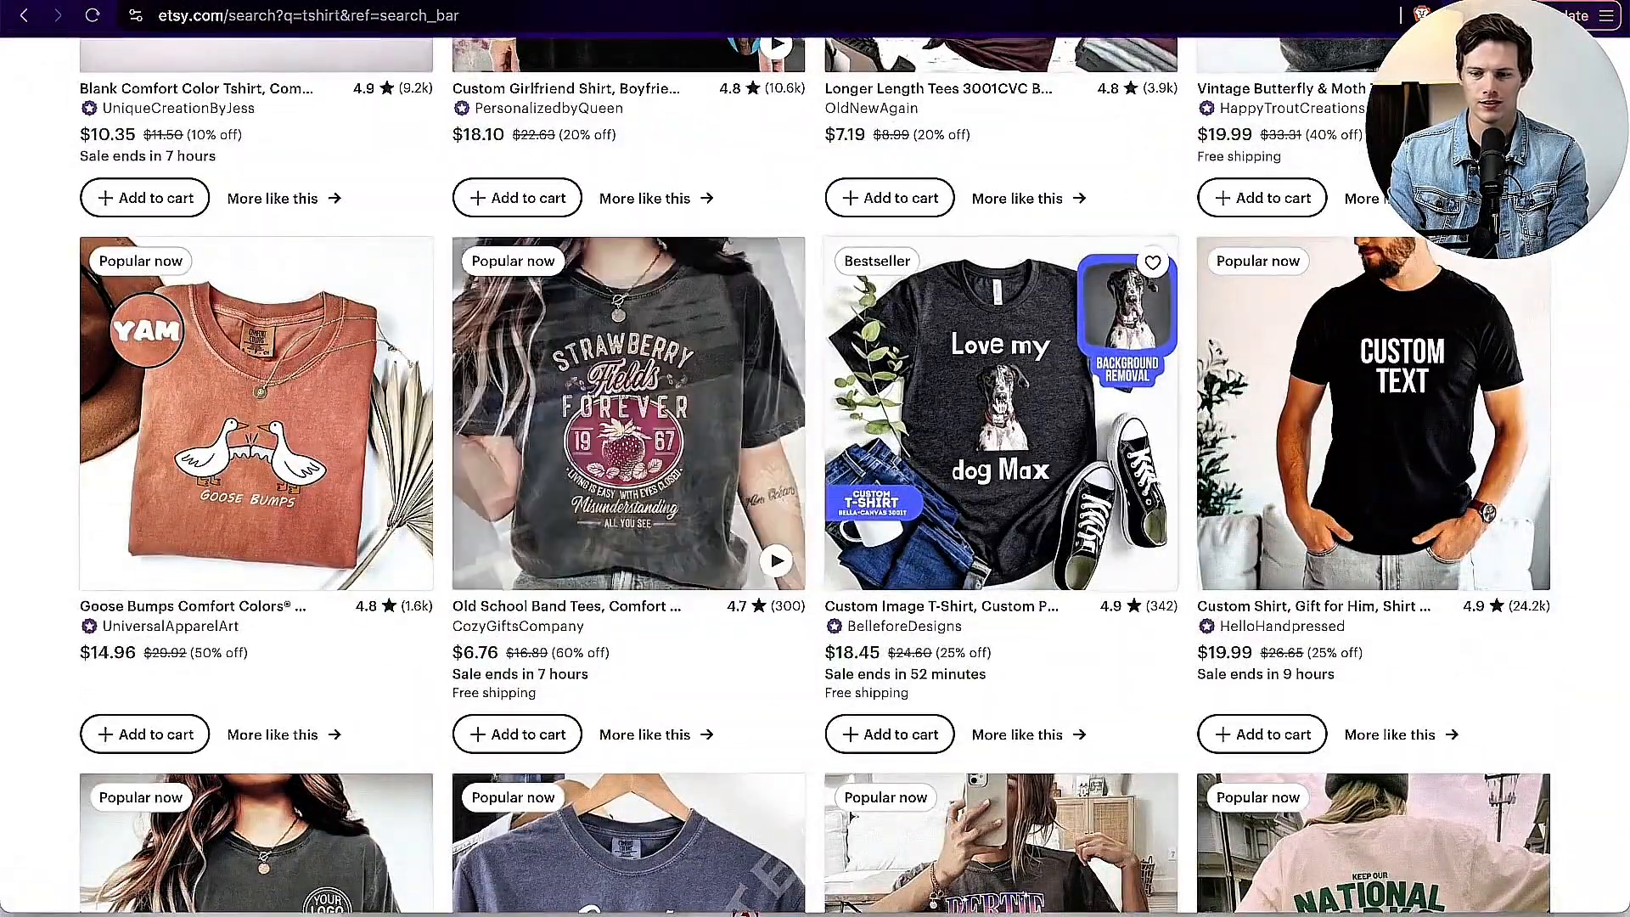
scroll(1095, 694, "down", 4)
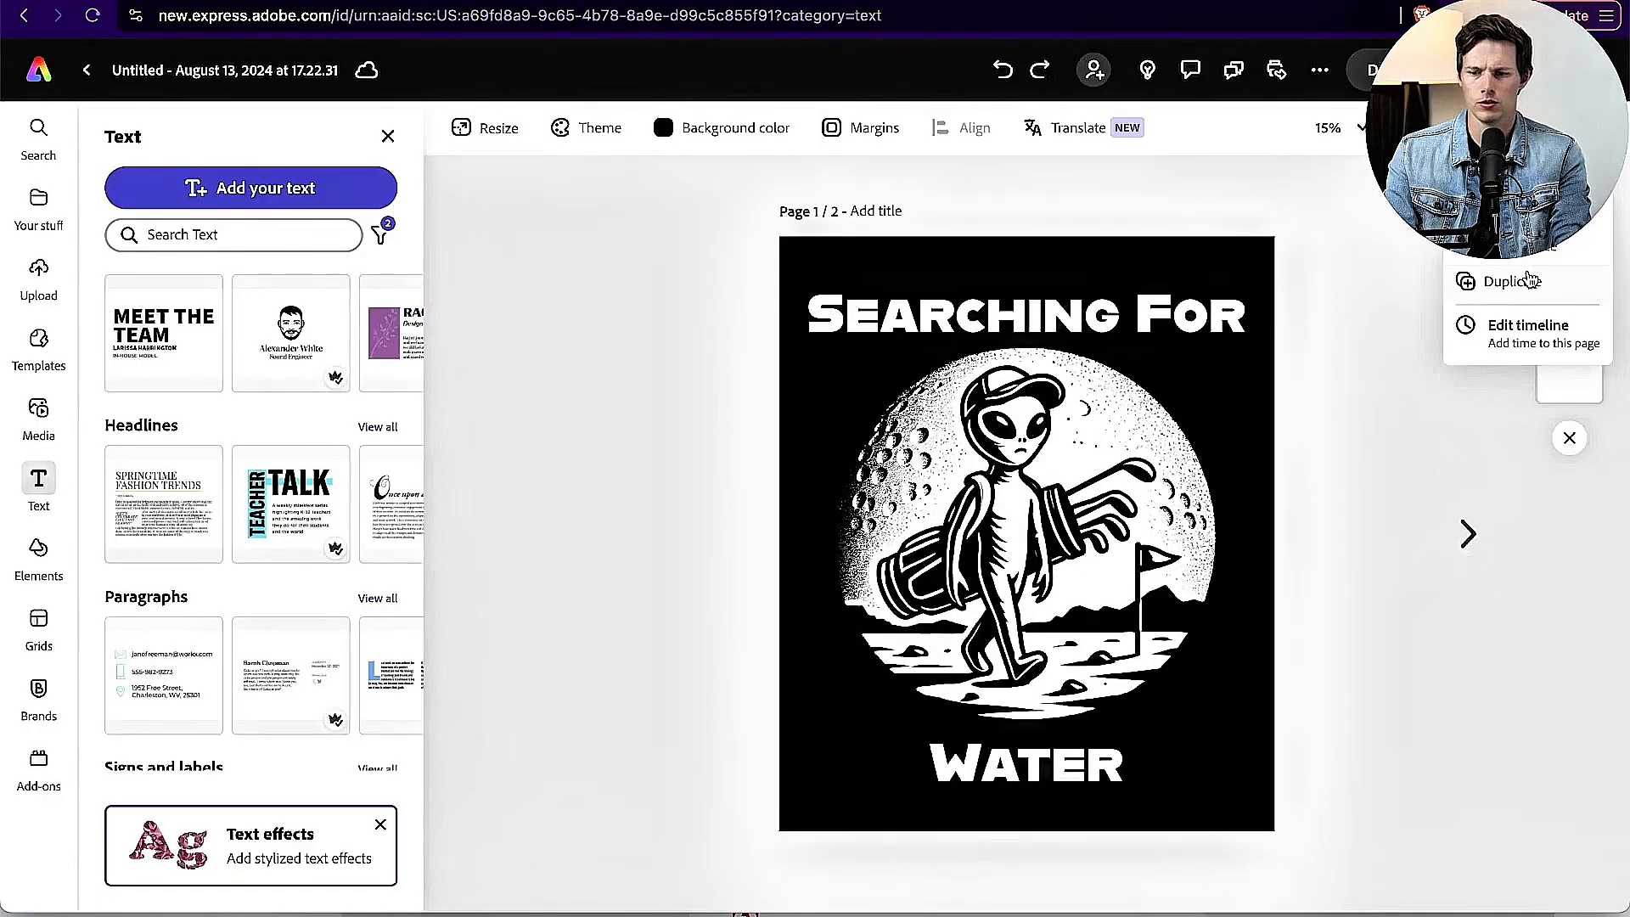
Step: In Adobe Express, duplicate page 1 and, on the copy, replace the alien golfer with the fish and golf bag image on a white background
left_click(1511, 281)
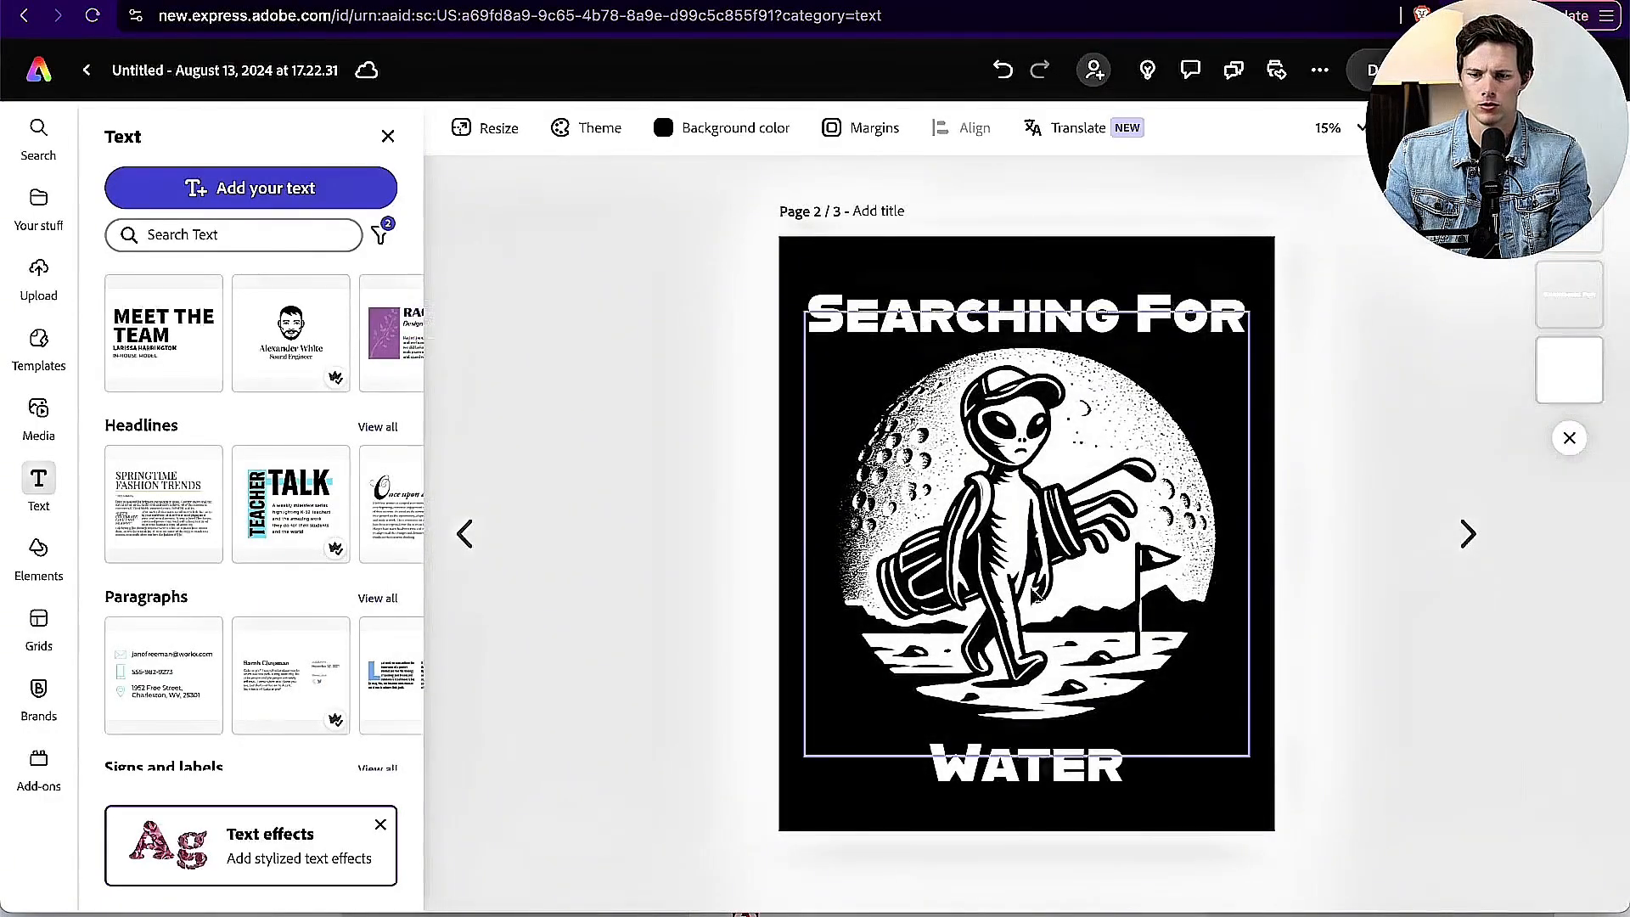
key("Delete")
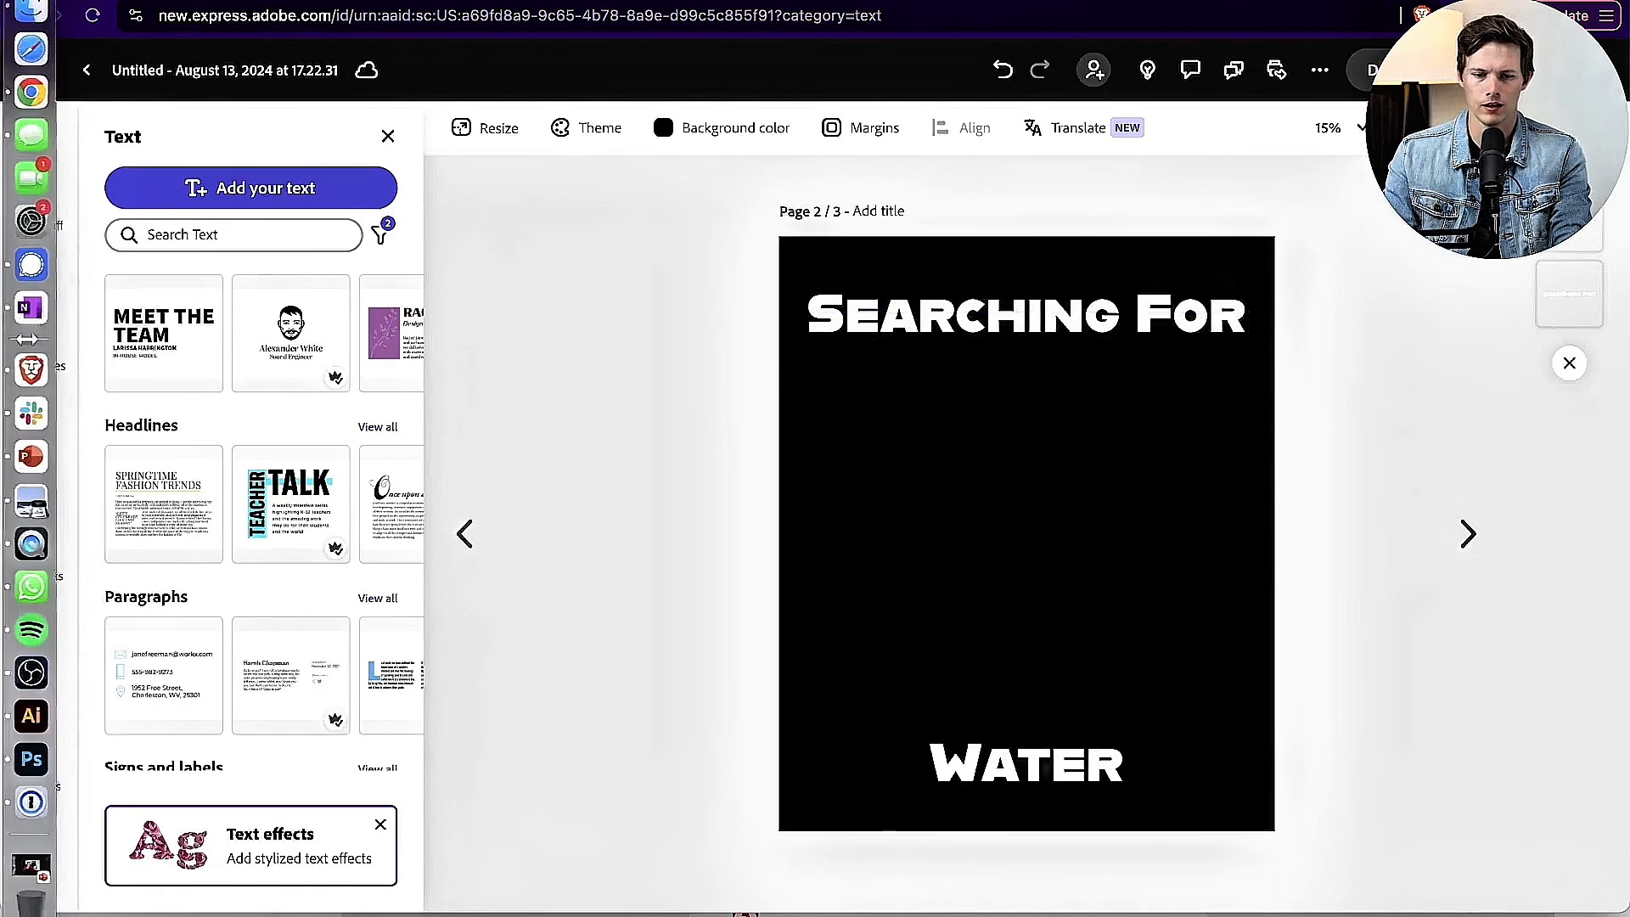
left_click(51, 303)
double_click(629, 445)
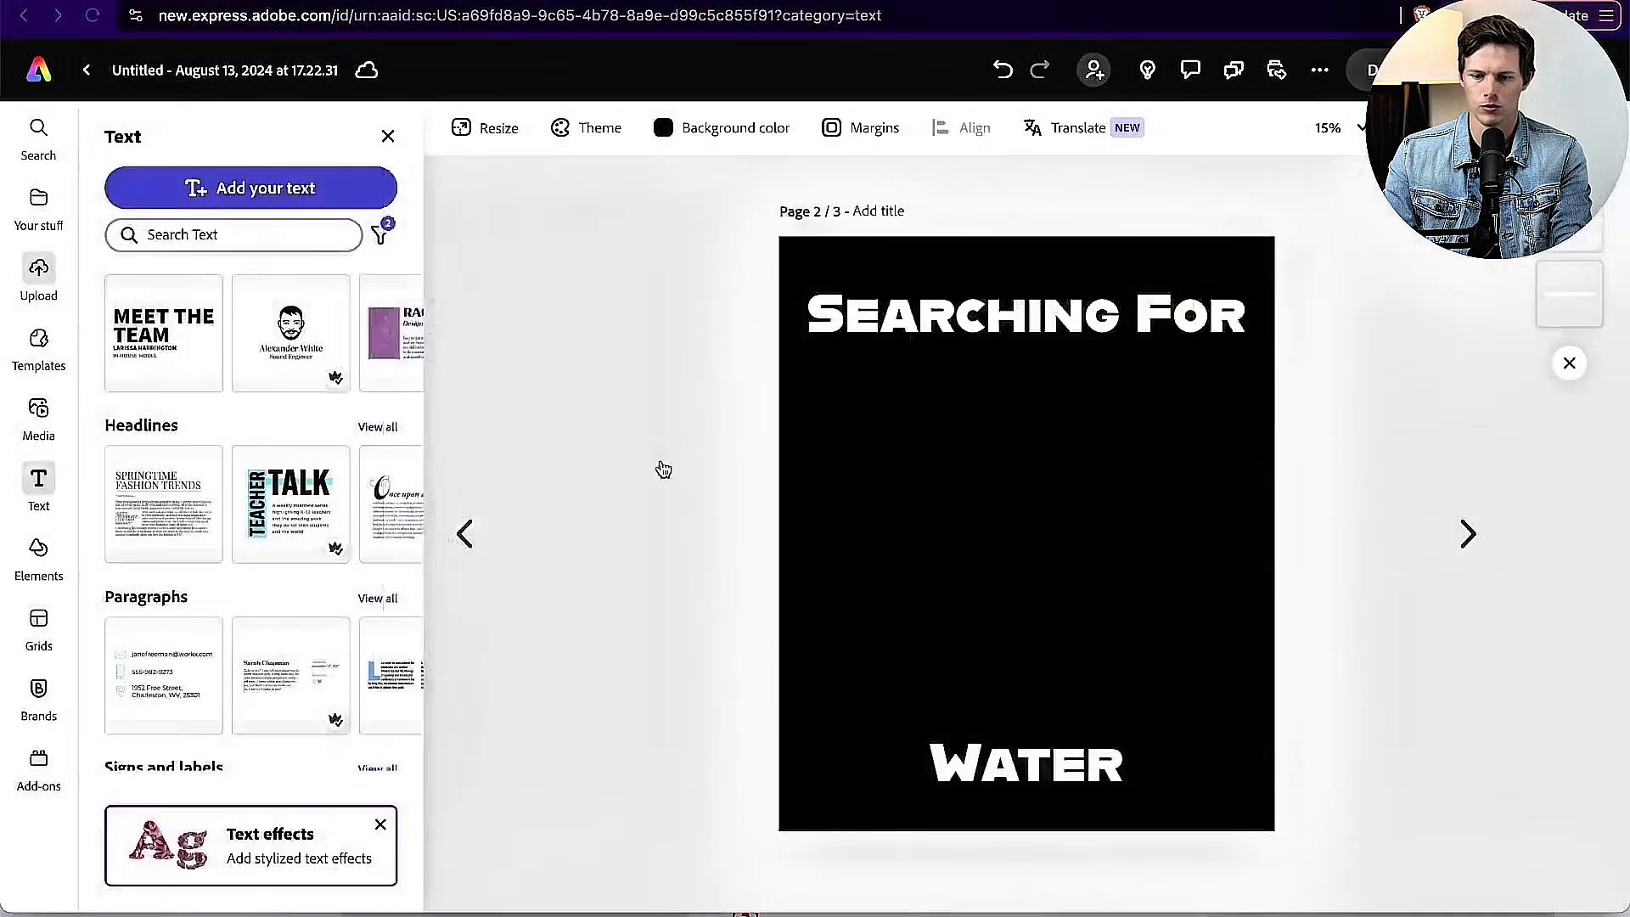
left_click(857, 316)
left_click(712, 293)
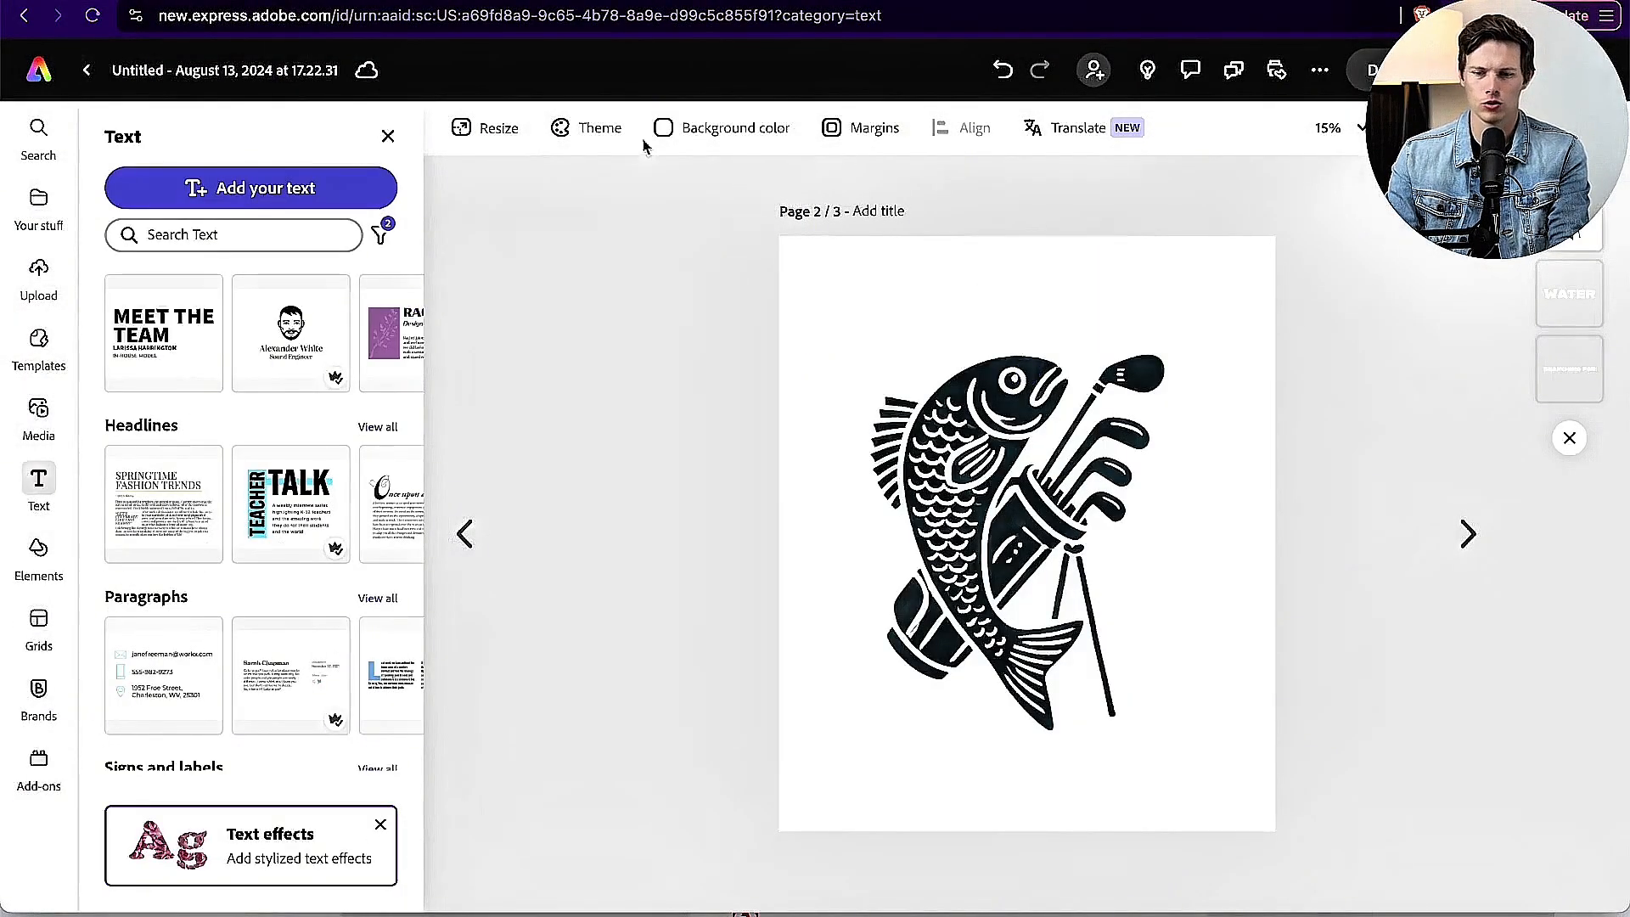
Step: Recolour the "Searching For" text with the dark colour sampled from the fish artwork
left_click(934, 292)
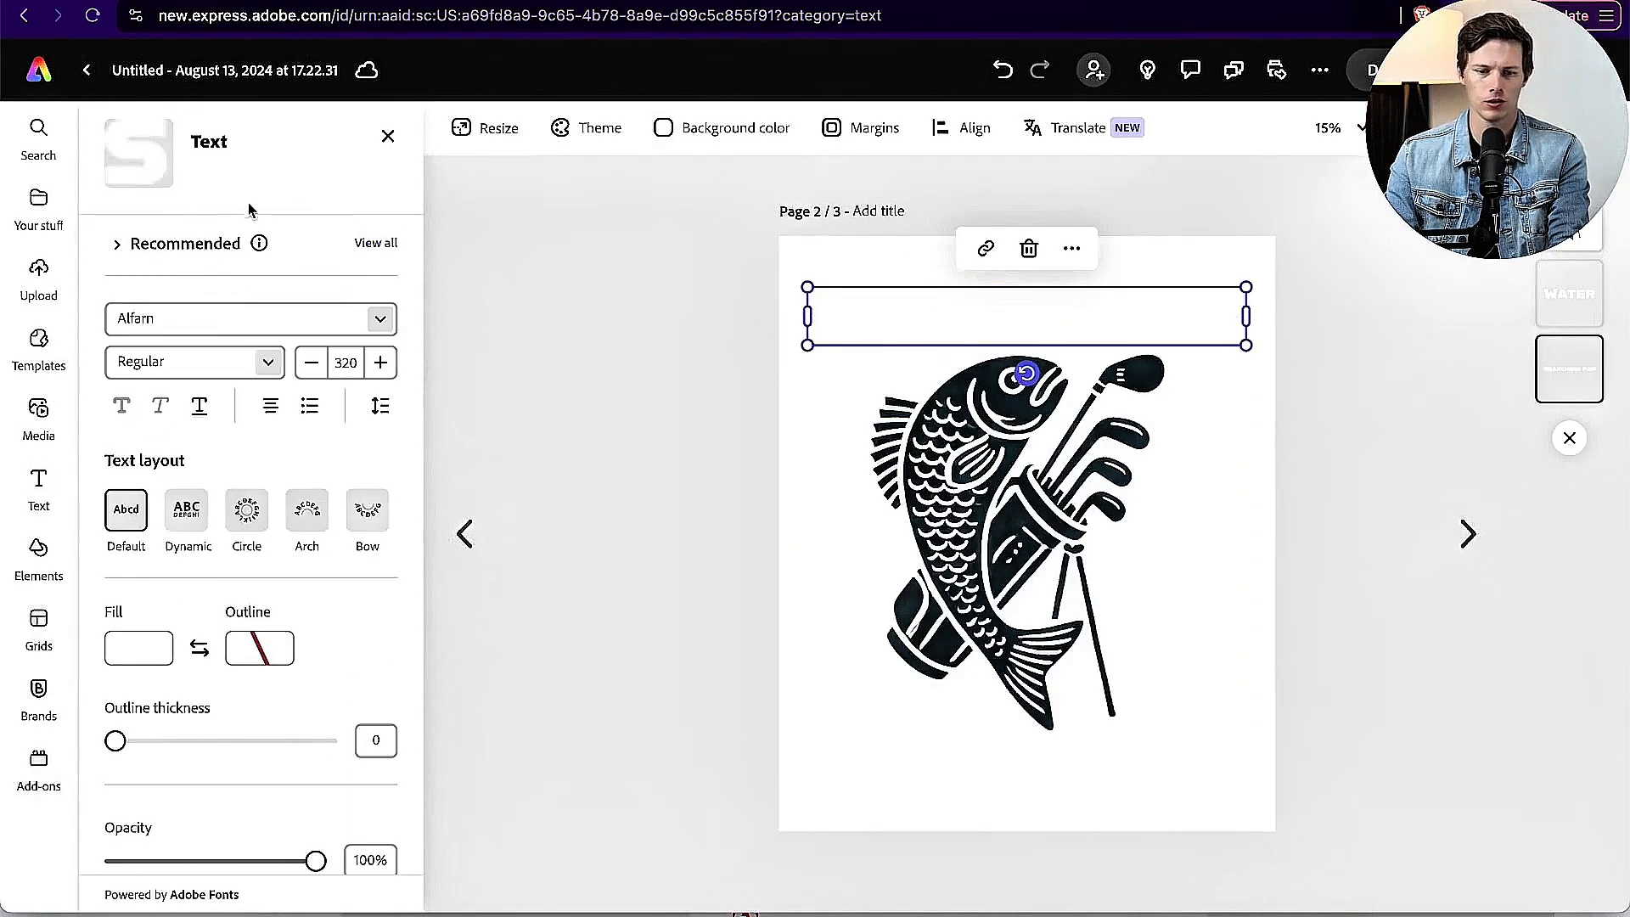
left_click(149, 656)
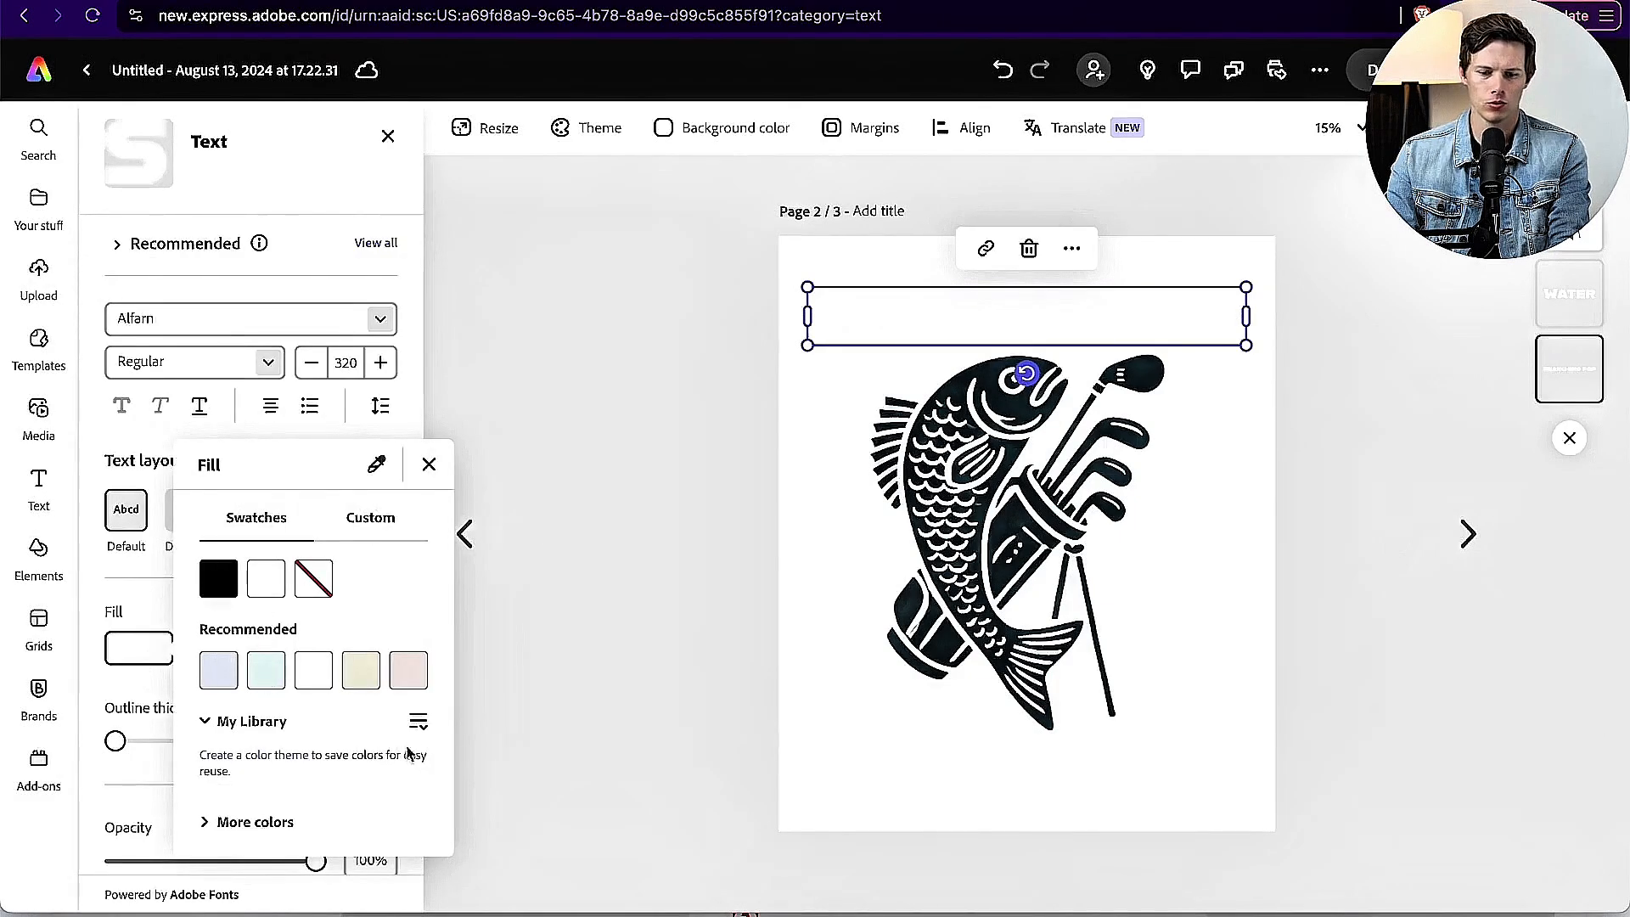
left_click(376, 466)
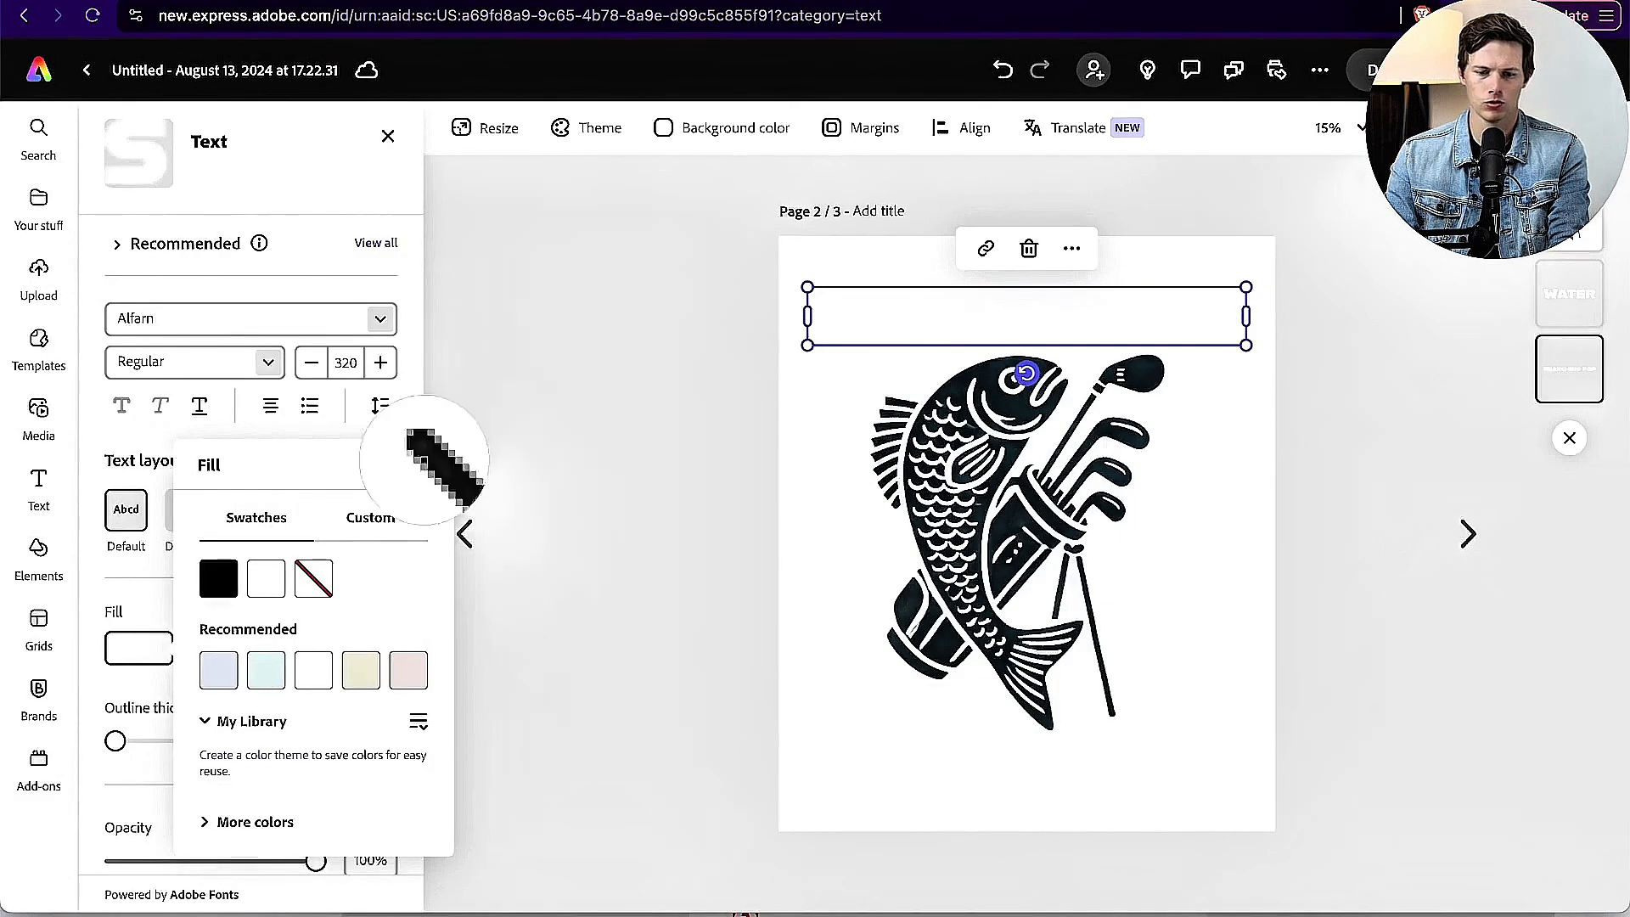
left_click(996, 402)
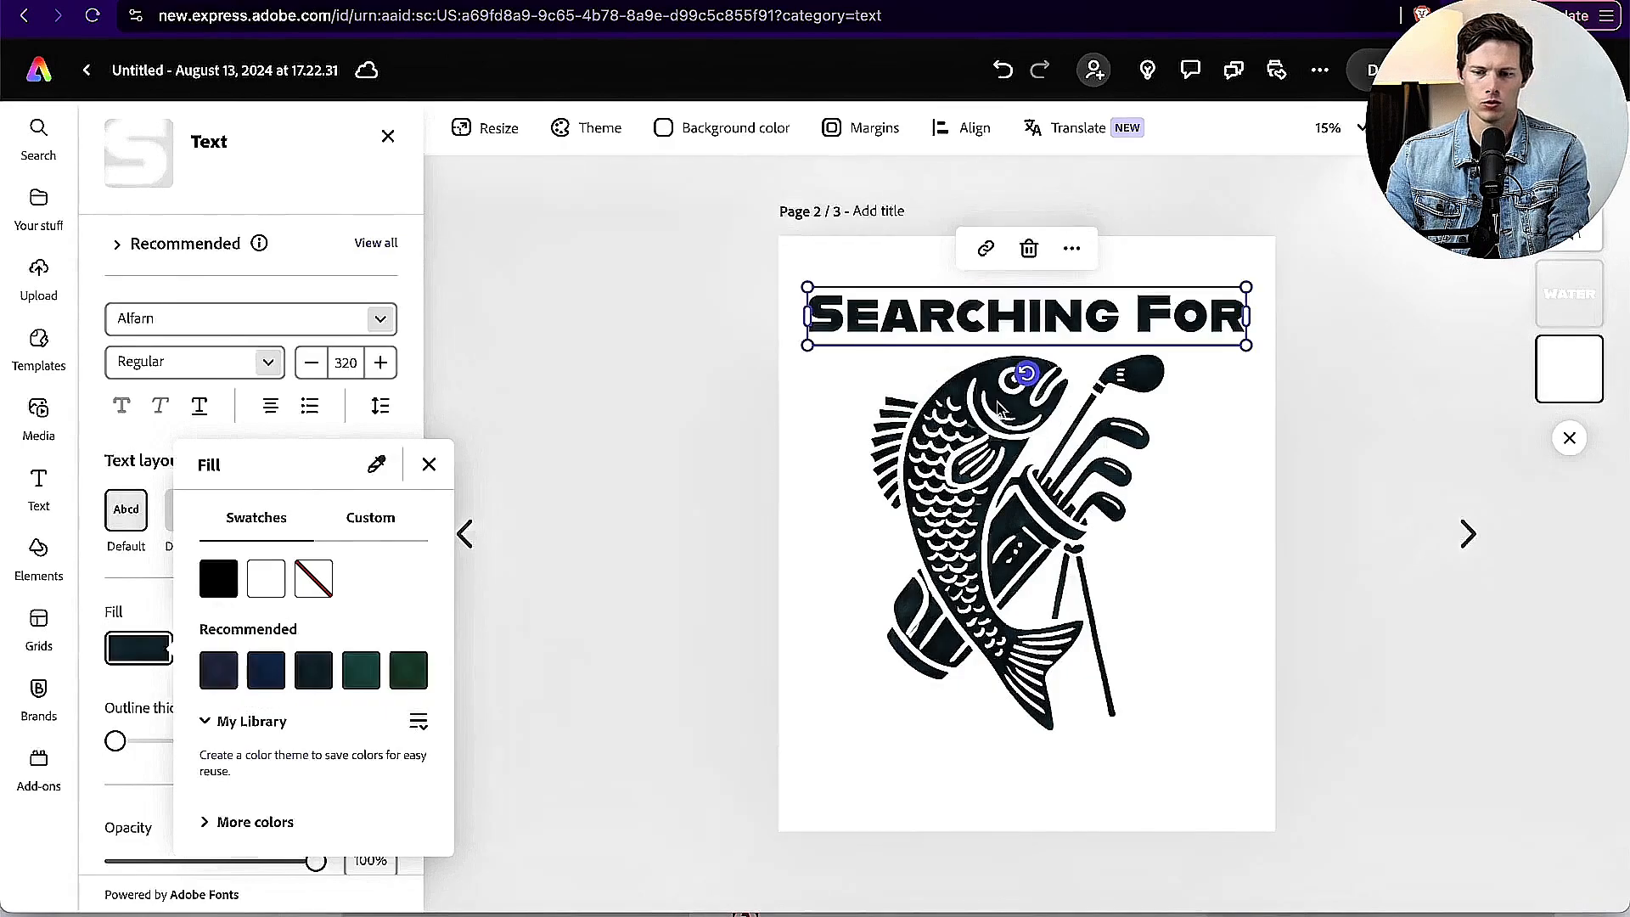
left_click(546, 412)
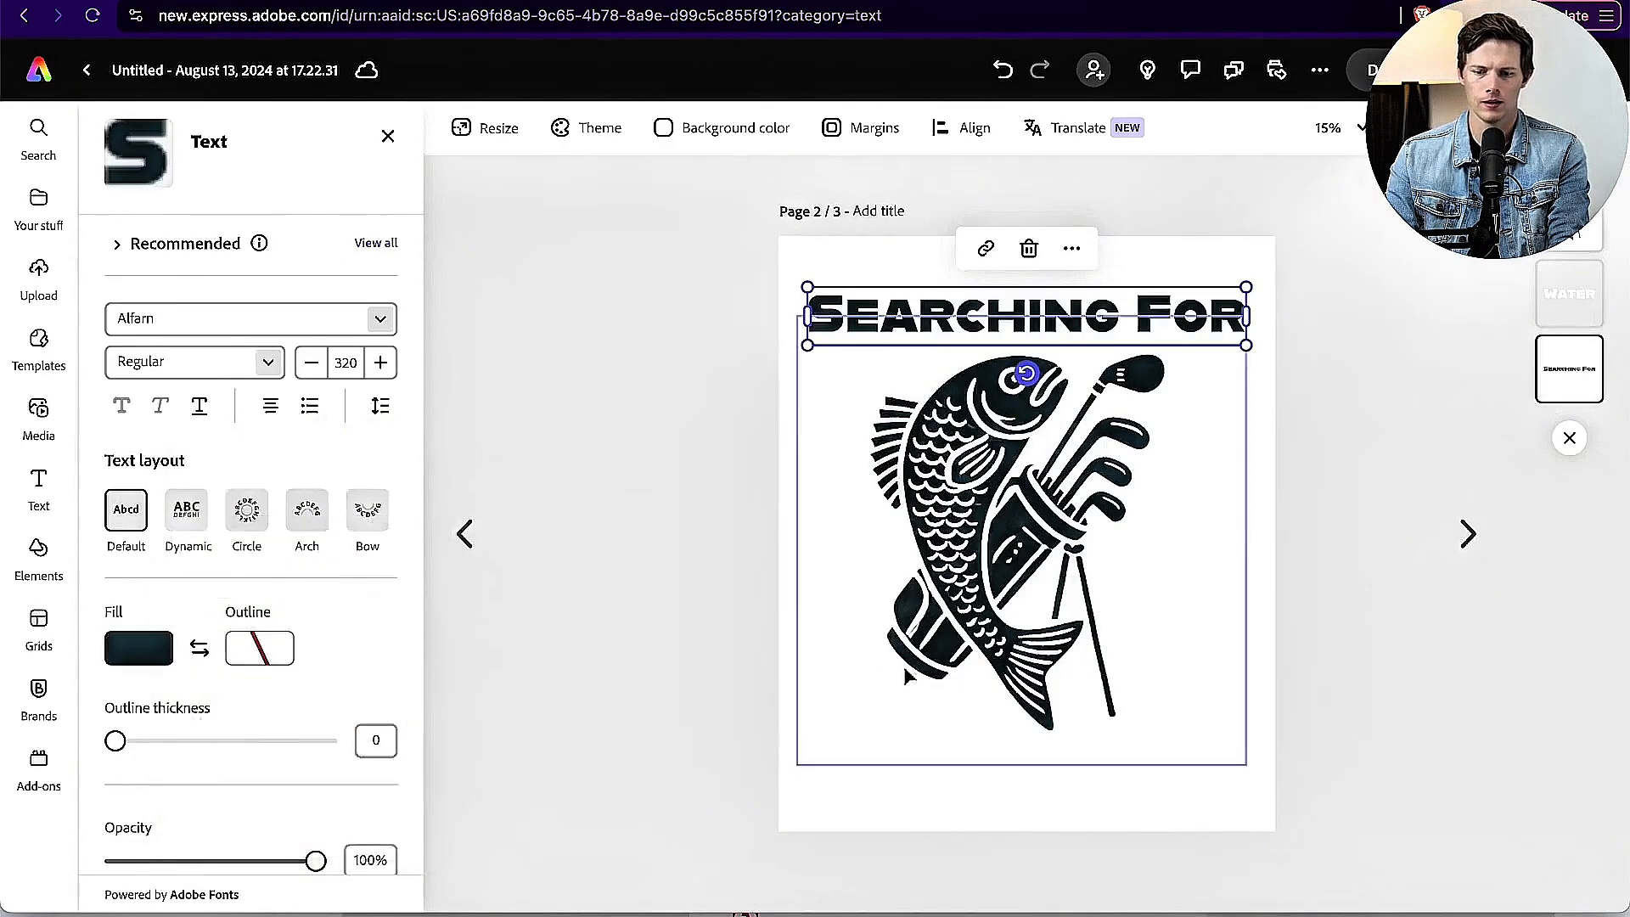
Step: Fill the "Water" text below the fish with the dark colour sampled from the artwork
left_click(924, 689)
left_click(950, 822)
left_click(981, 772)
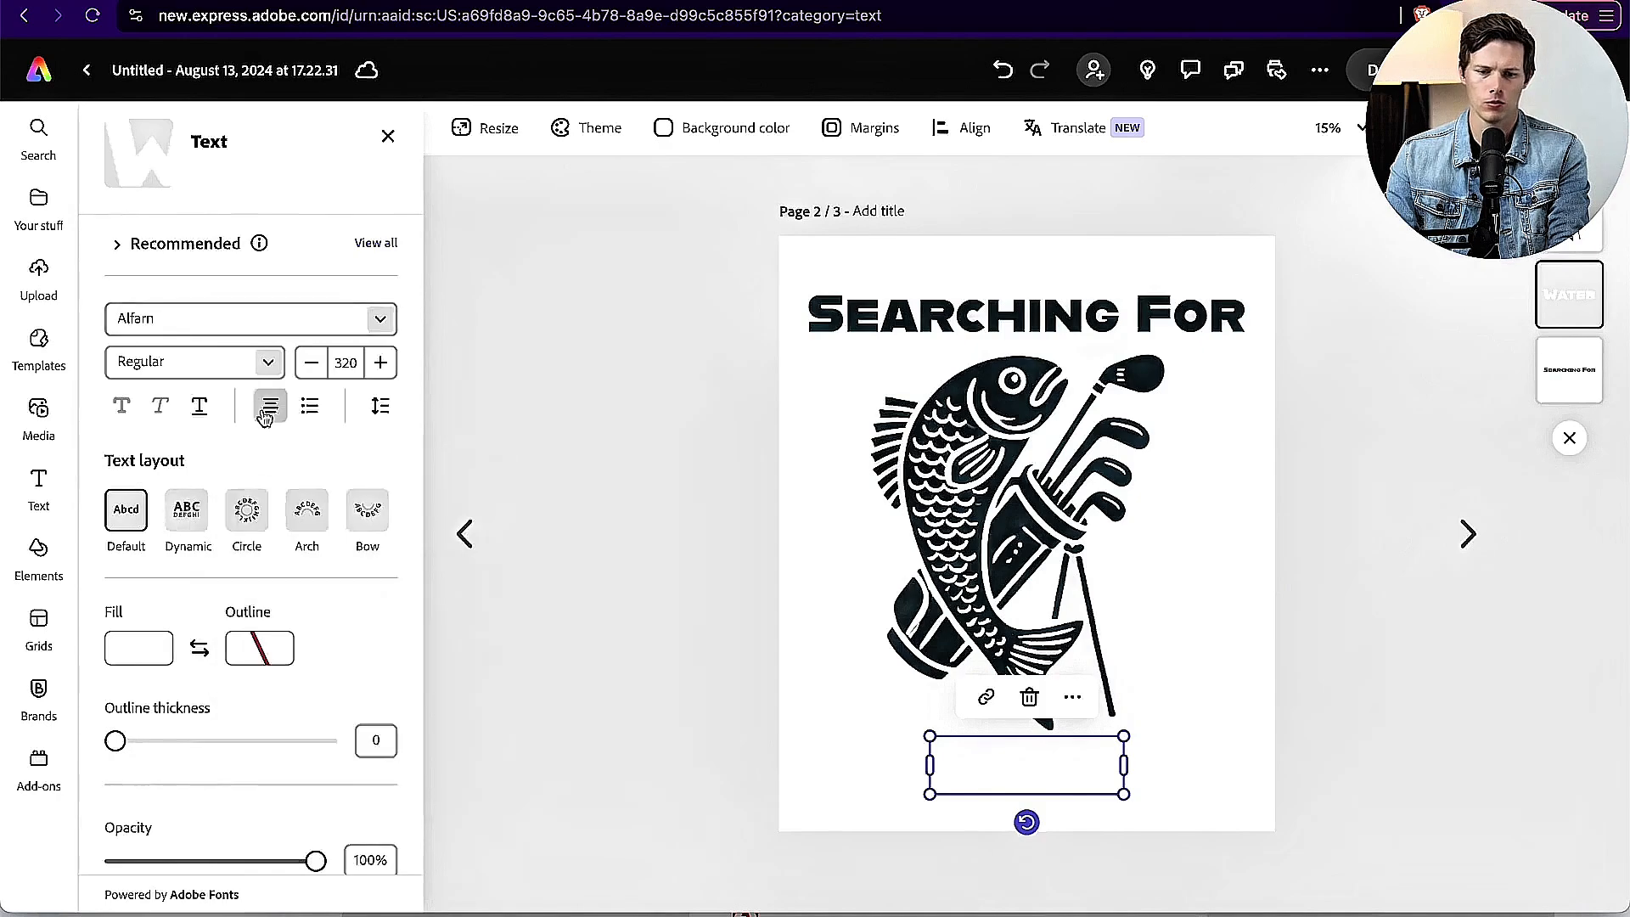
left_click(138, 652)
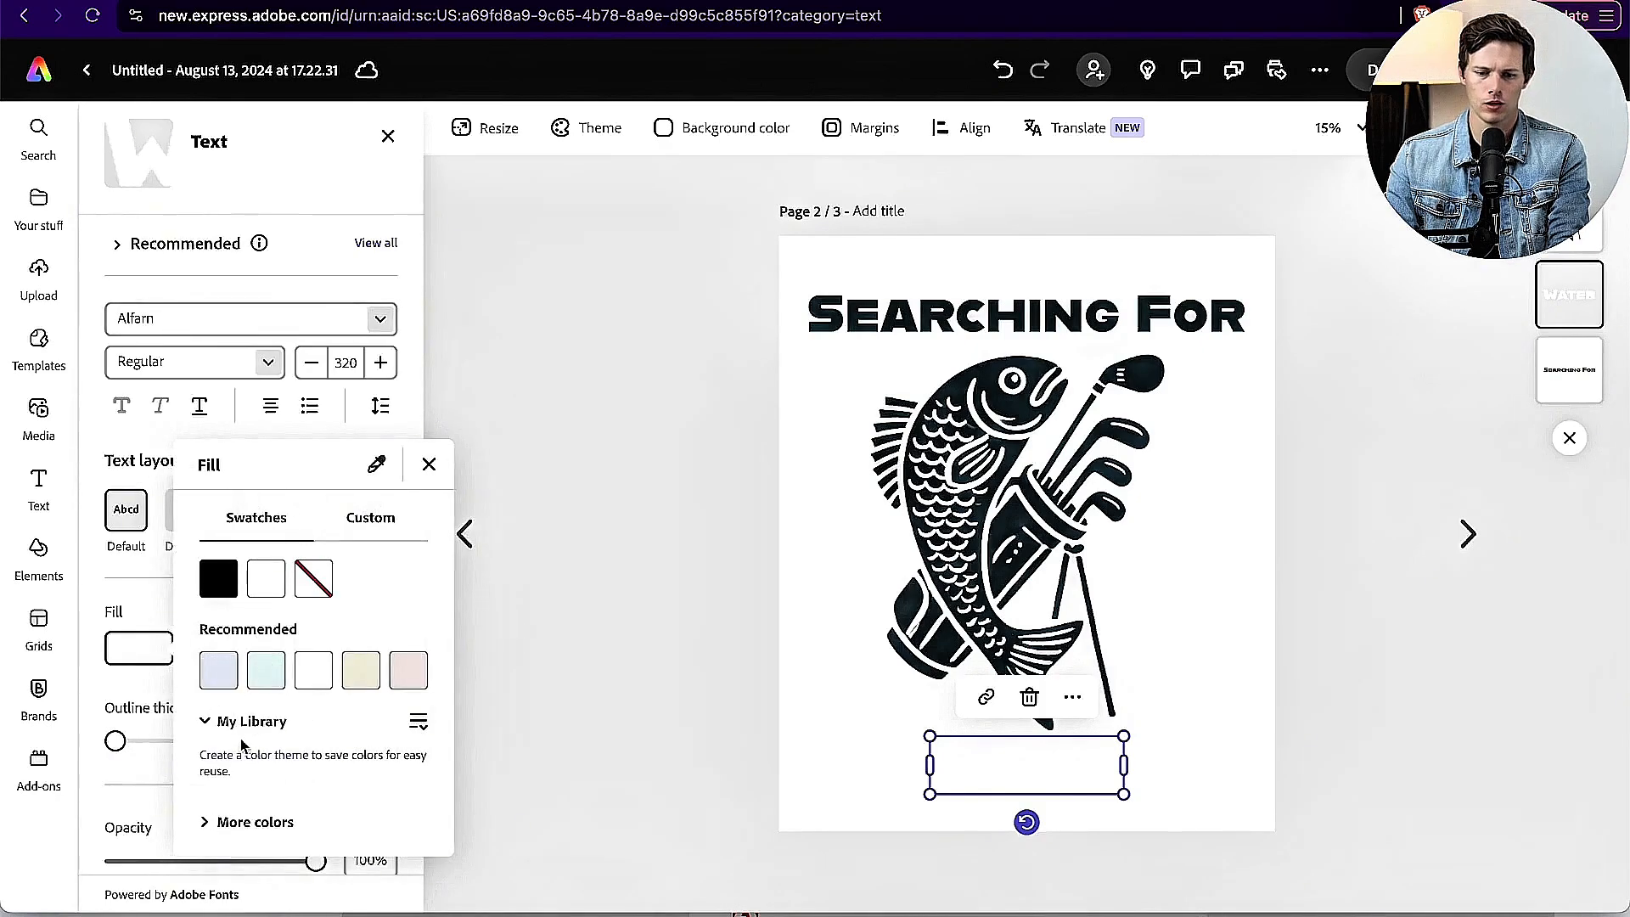
left_click(376, 465)
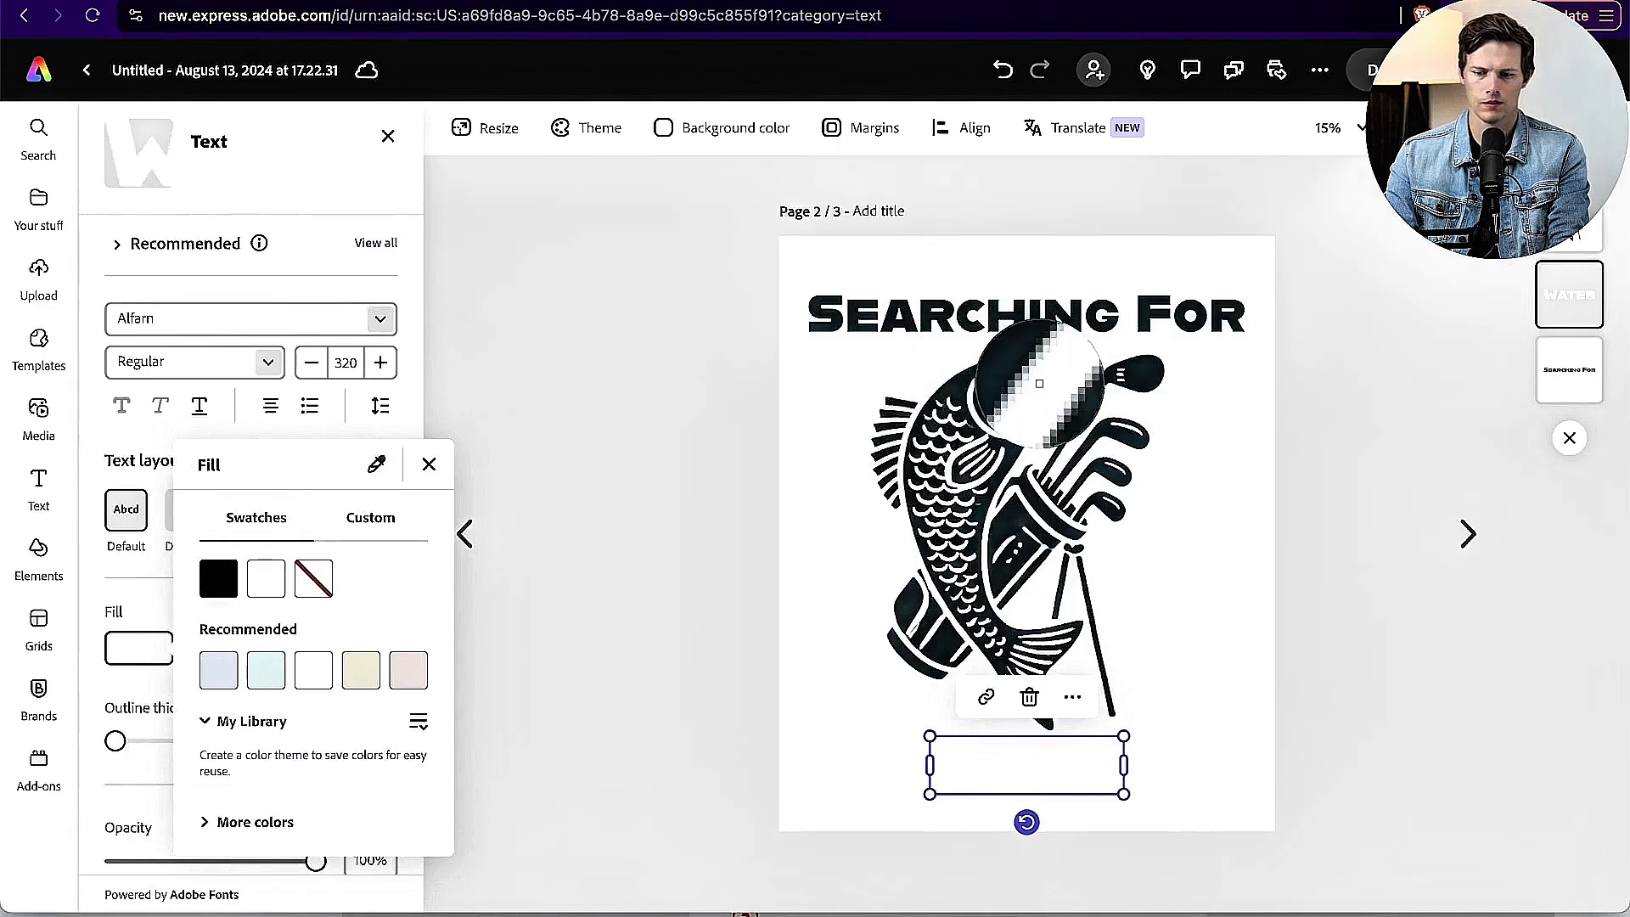
left_click(1040, 384)
Step: Duplicate the alien golfer design on page 1 and delete the "Searching For" and "Water" texts from the copy
scroll(1515, 564, "left", 5)
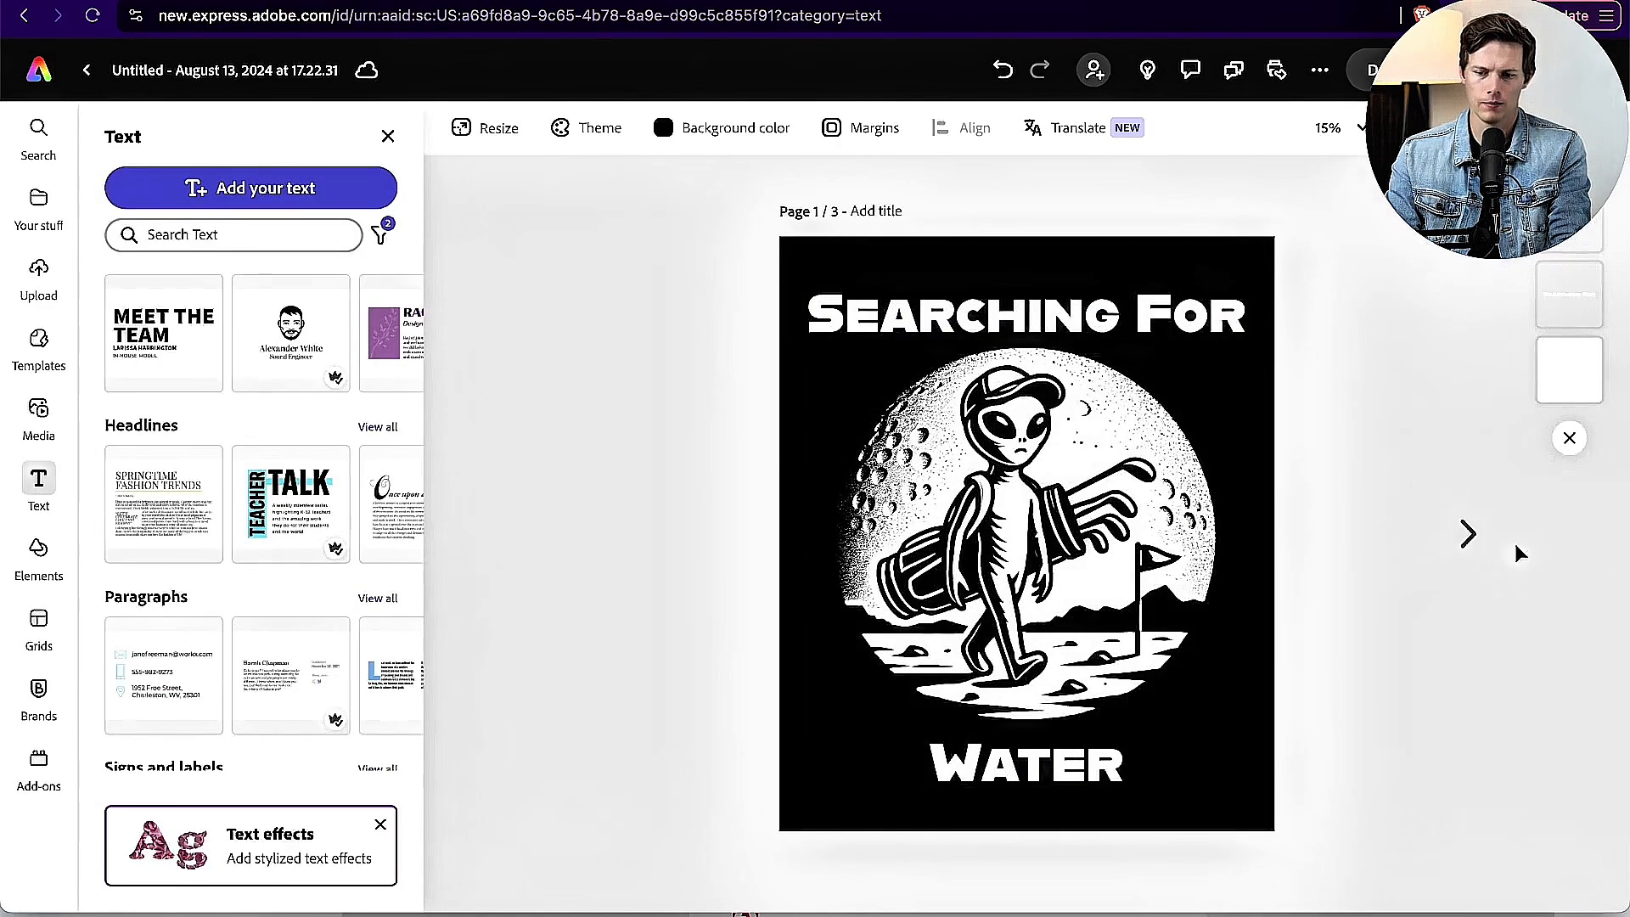
left_click(1466, 533)
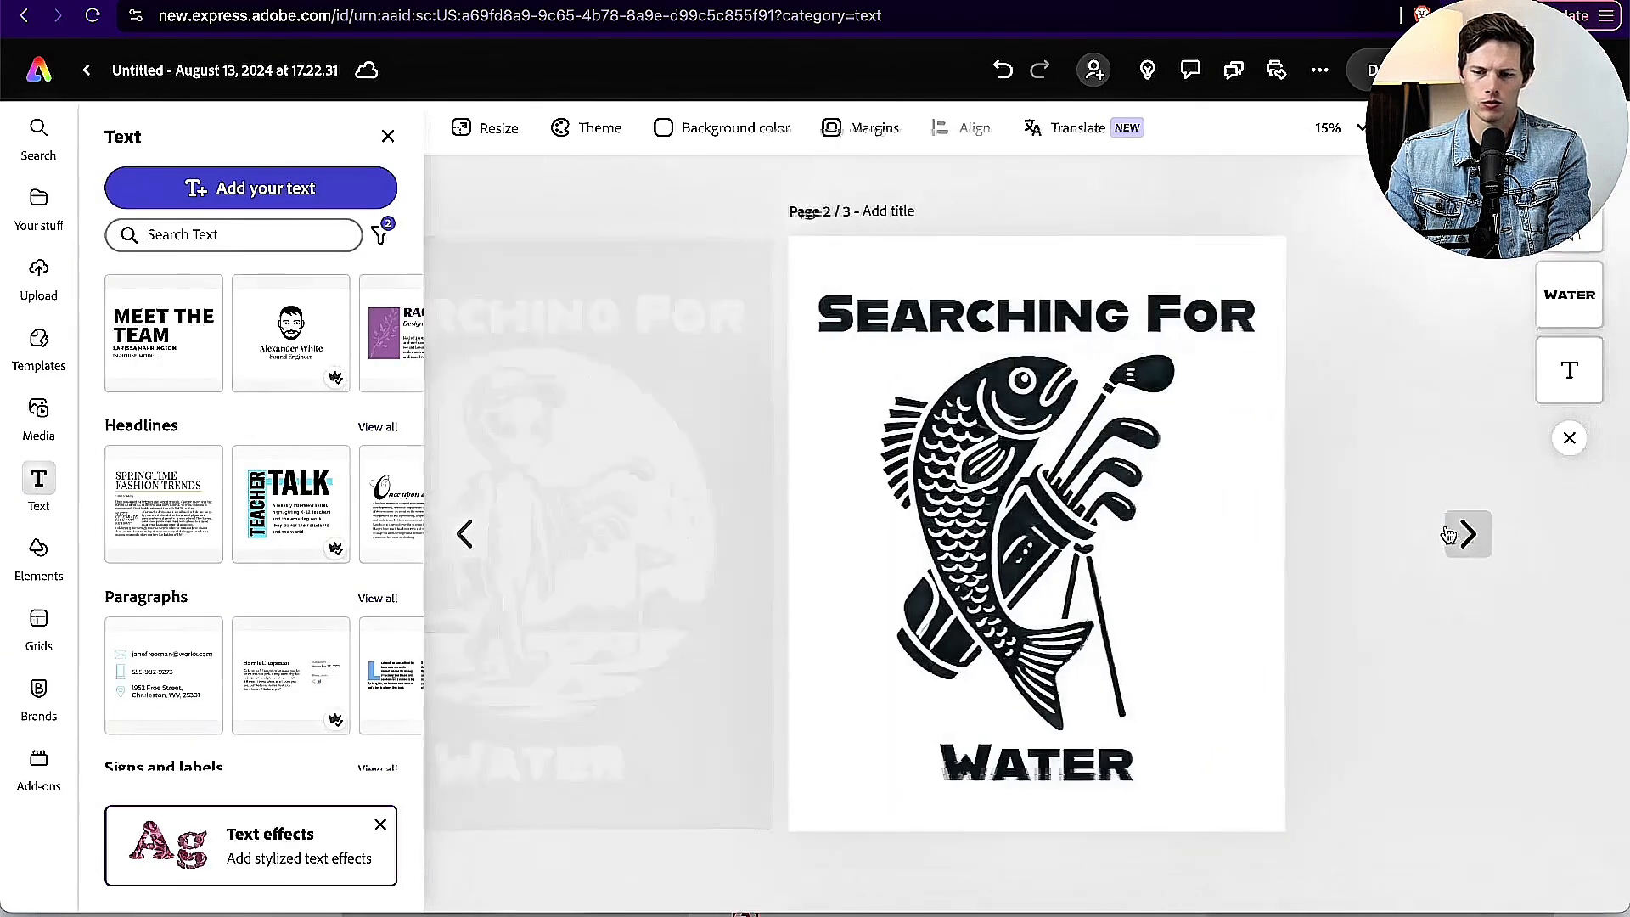
left_click(1466, 533)
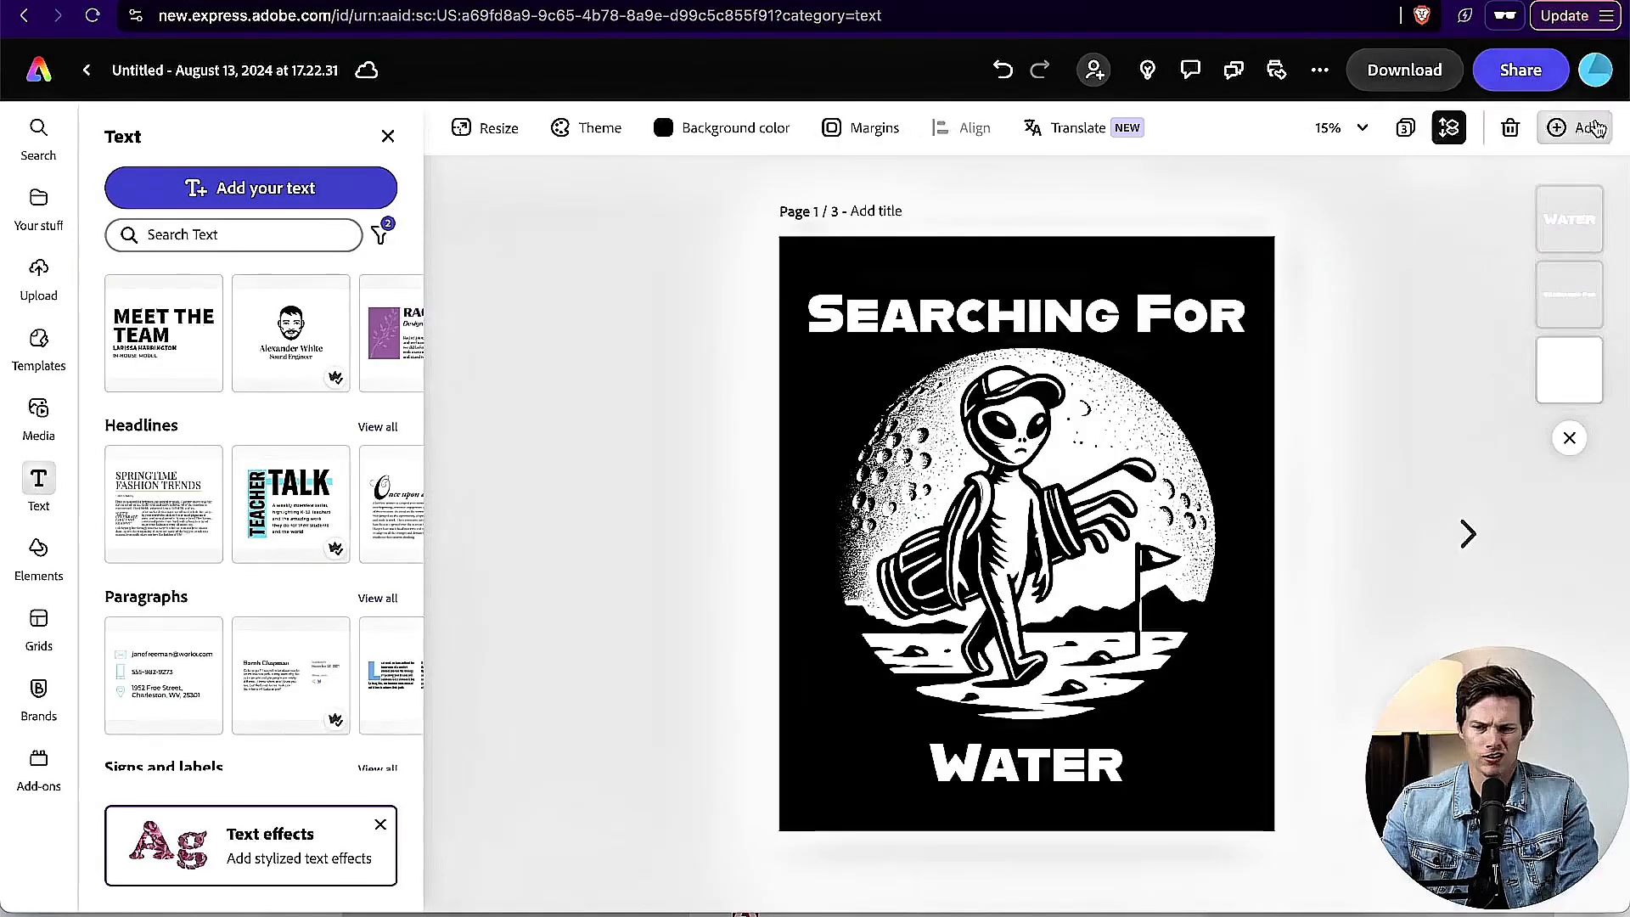
left_click(1586, 127)
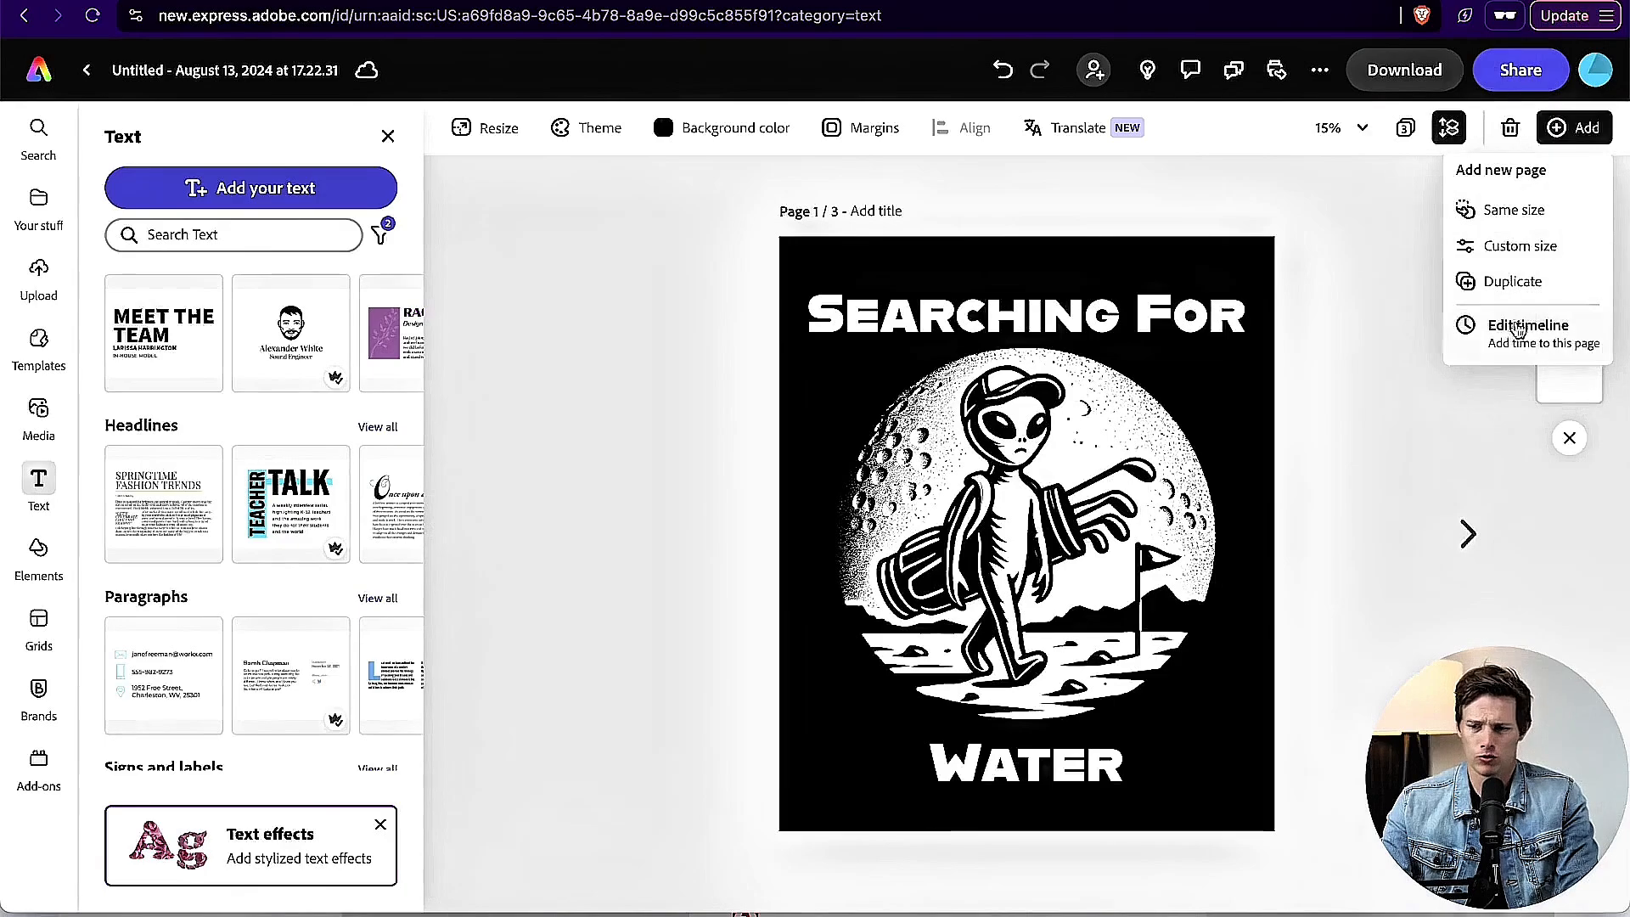
left_click(1513, 282)
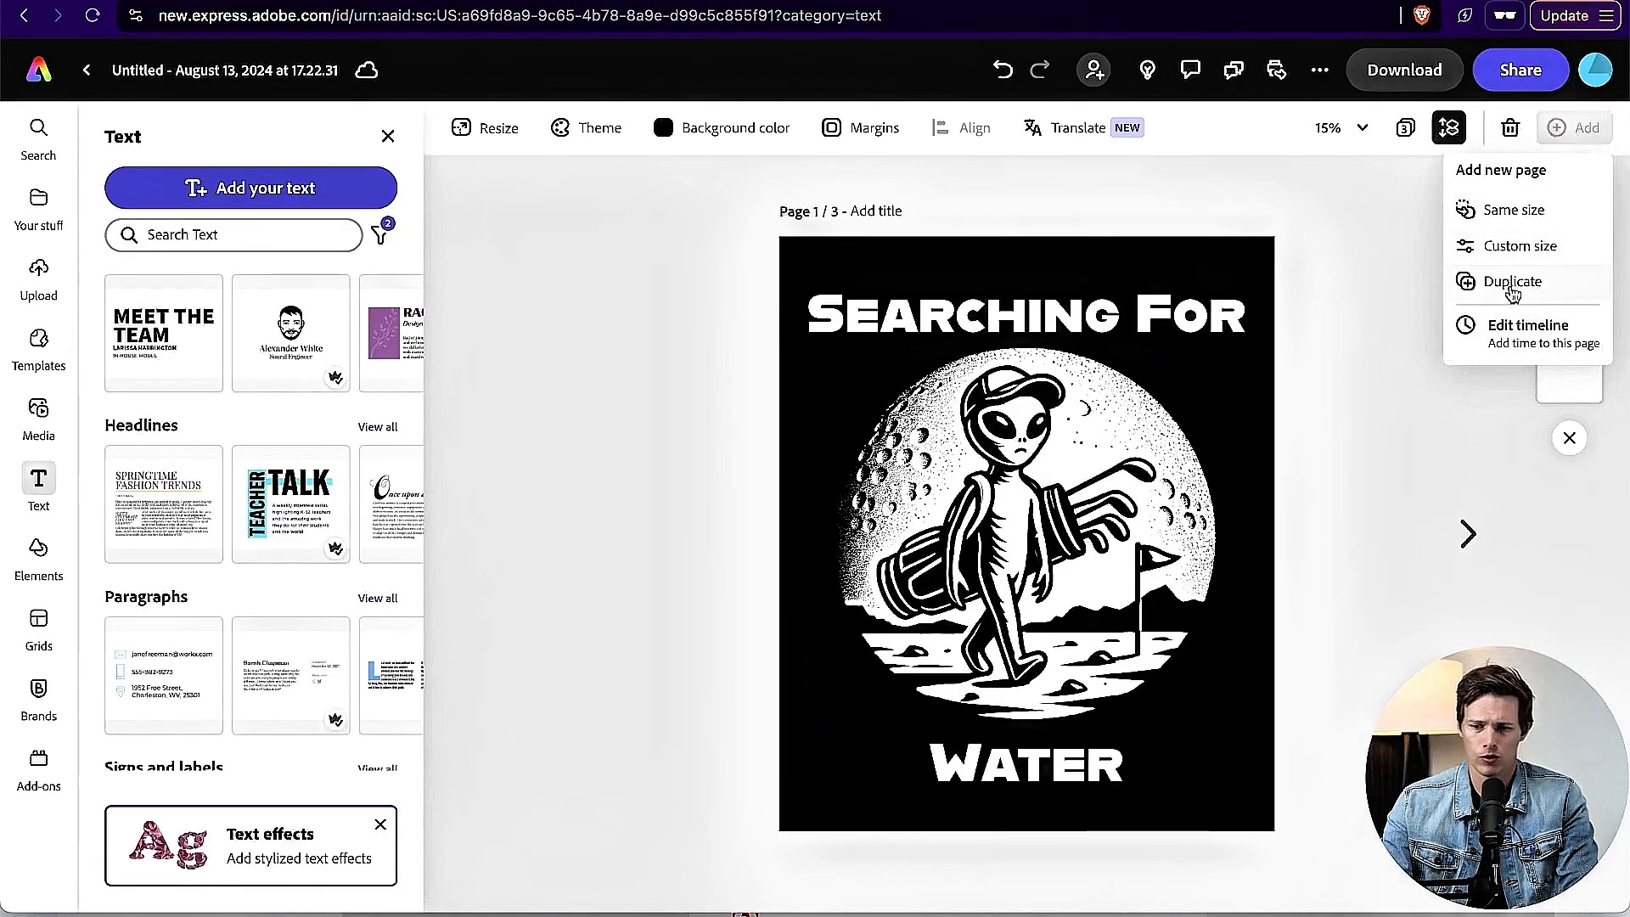
left_click(1047, 317)
key("Delete")
left_click(1004, 767)
key("Delete")
Step: Enlarge the alien golfer image on the text-free copy until the moon circle spans the full page width, and deselect it
left_click(1004, 763)
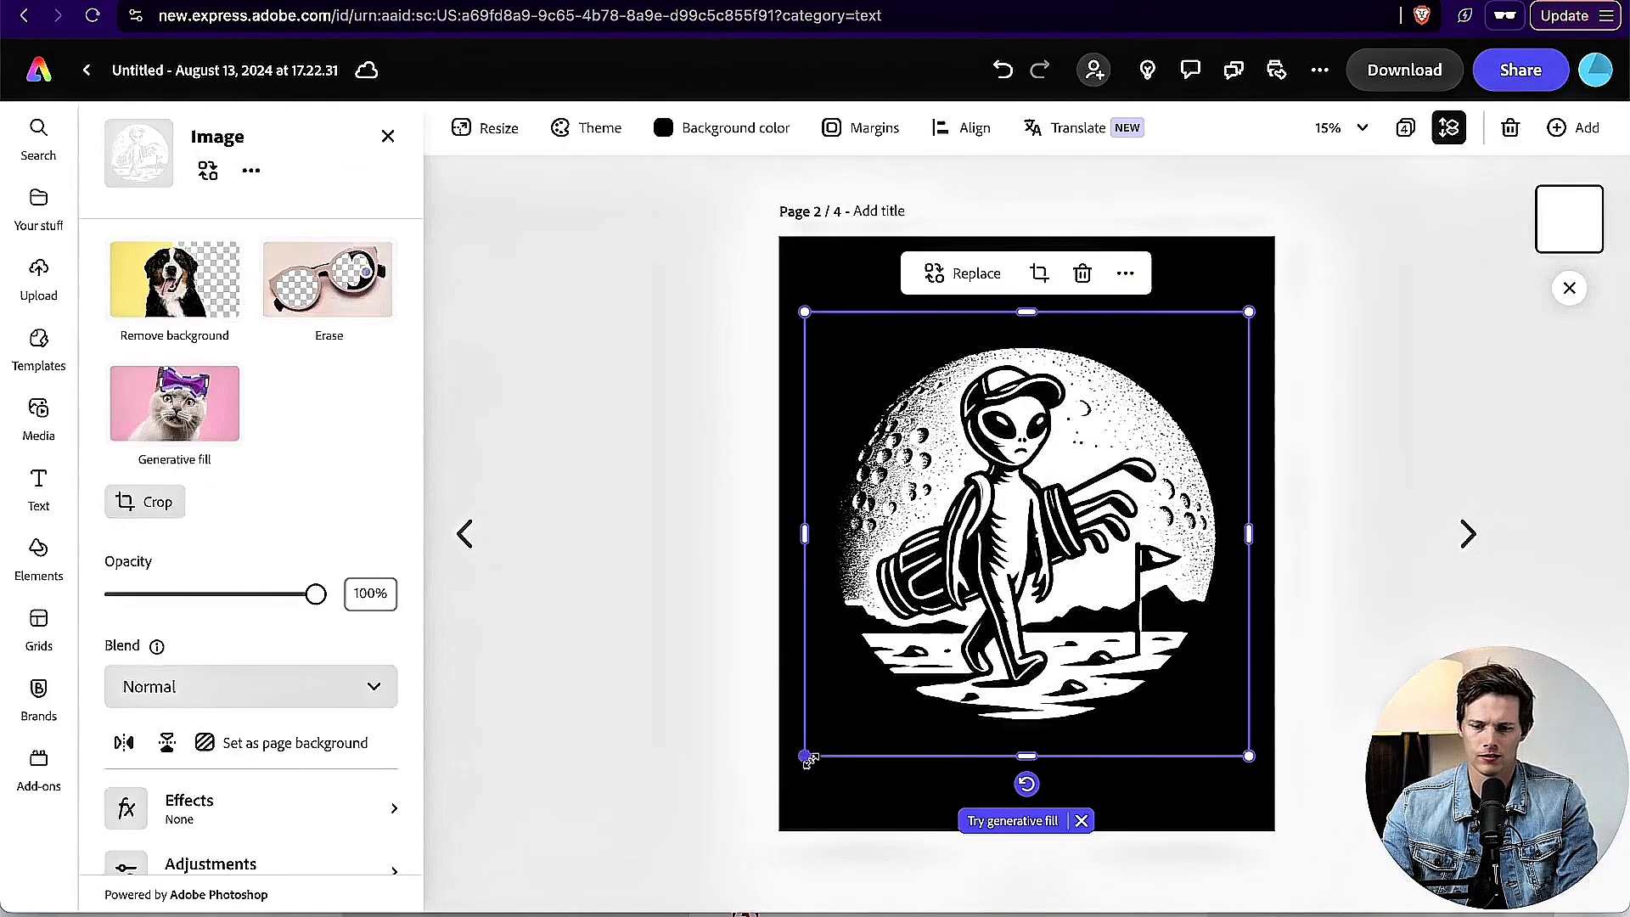
left_click_drag(803, 758, 751, 808)
left_click_drag(1248, 312, 1317, 258)
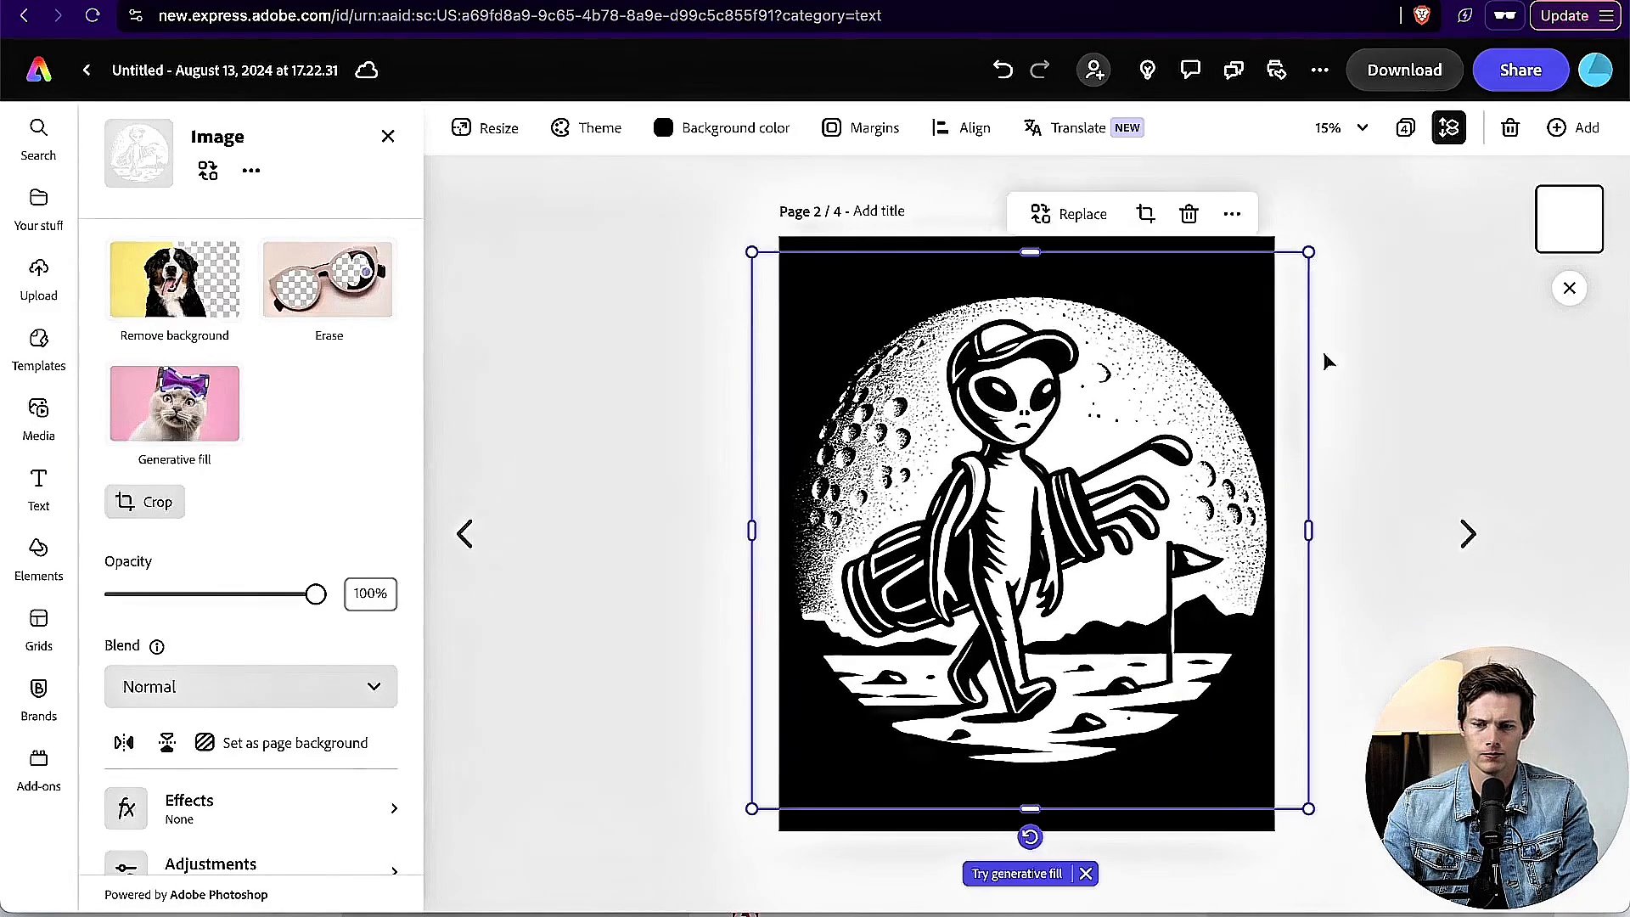
left_click(1395, 465)
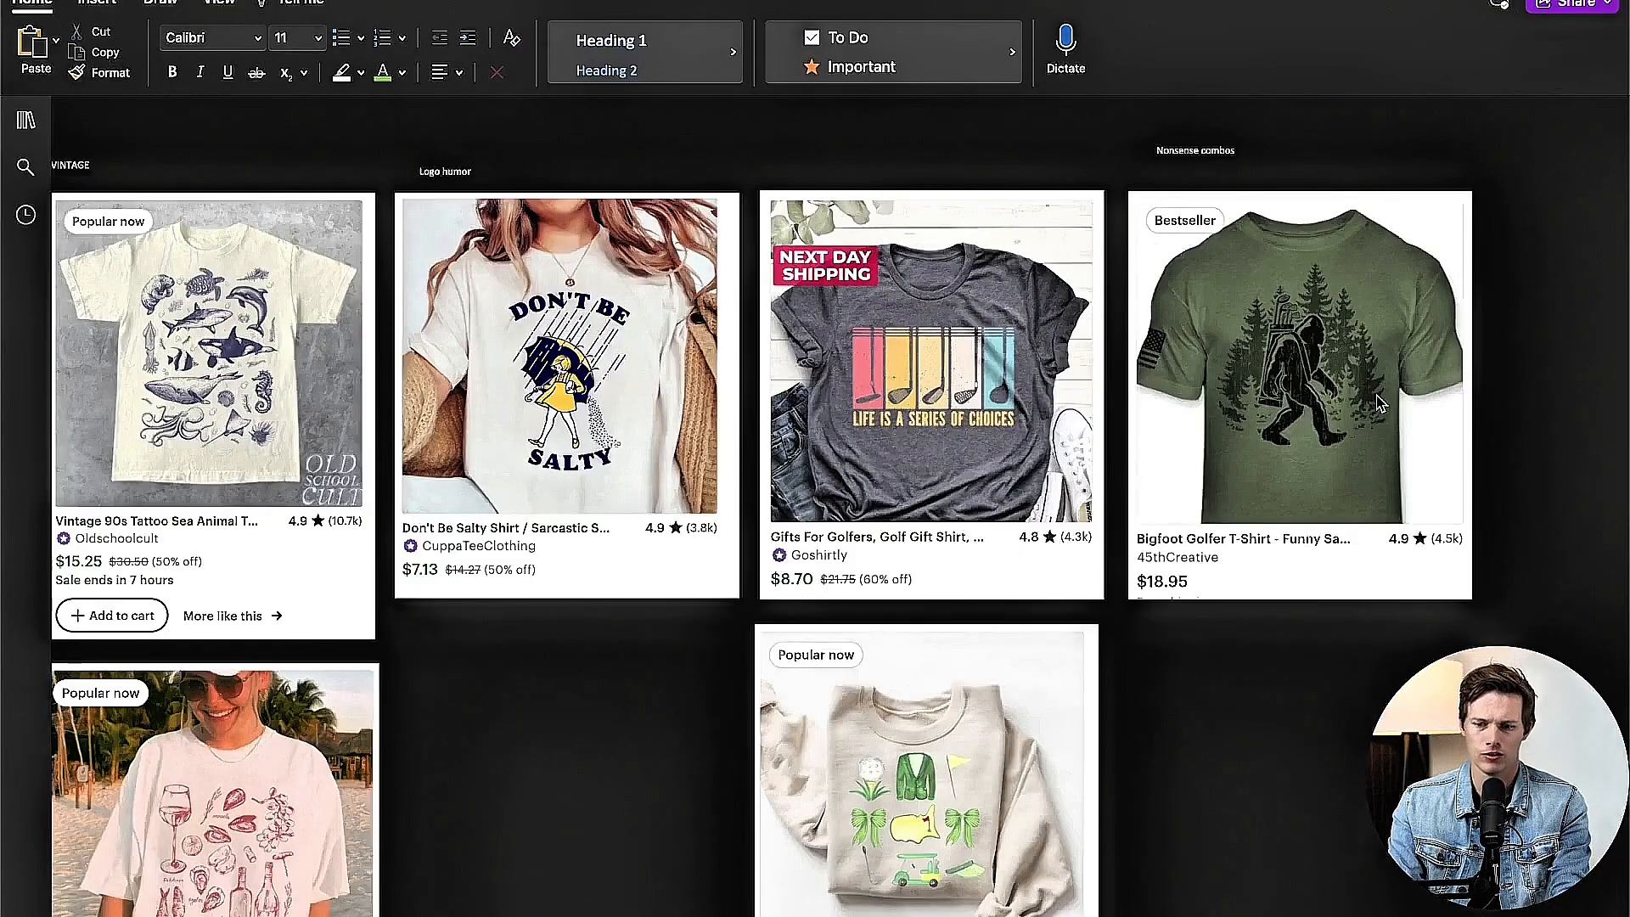
Step: Glance back at the Etsy listings and compare the alien golfer variations on pages 1 to 3, ending on page 2
scroll(1377, 396, "up", 5)
scroll(1376, 396, "right", 15)
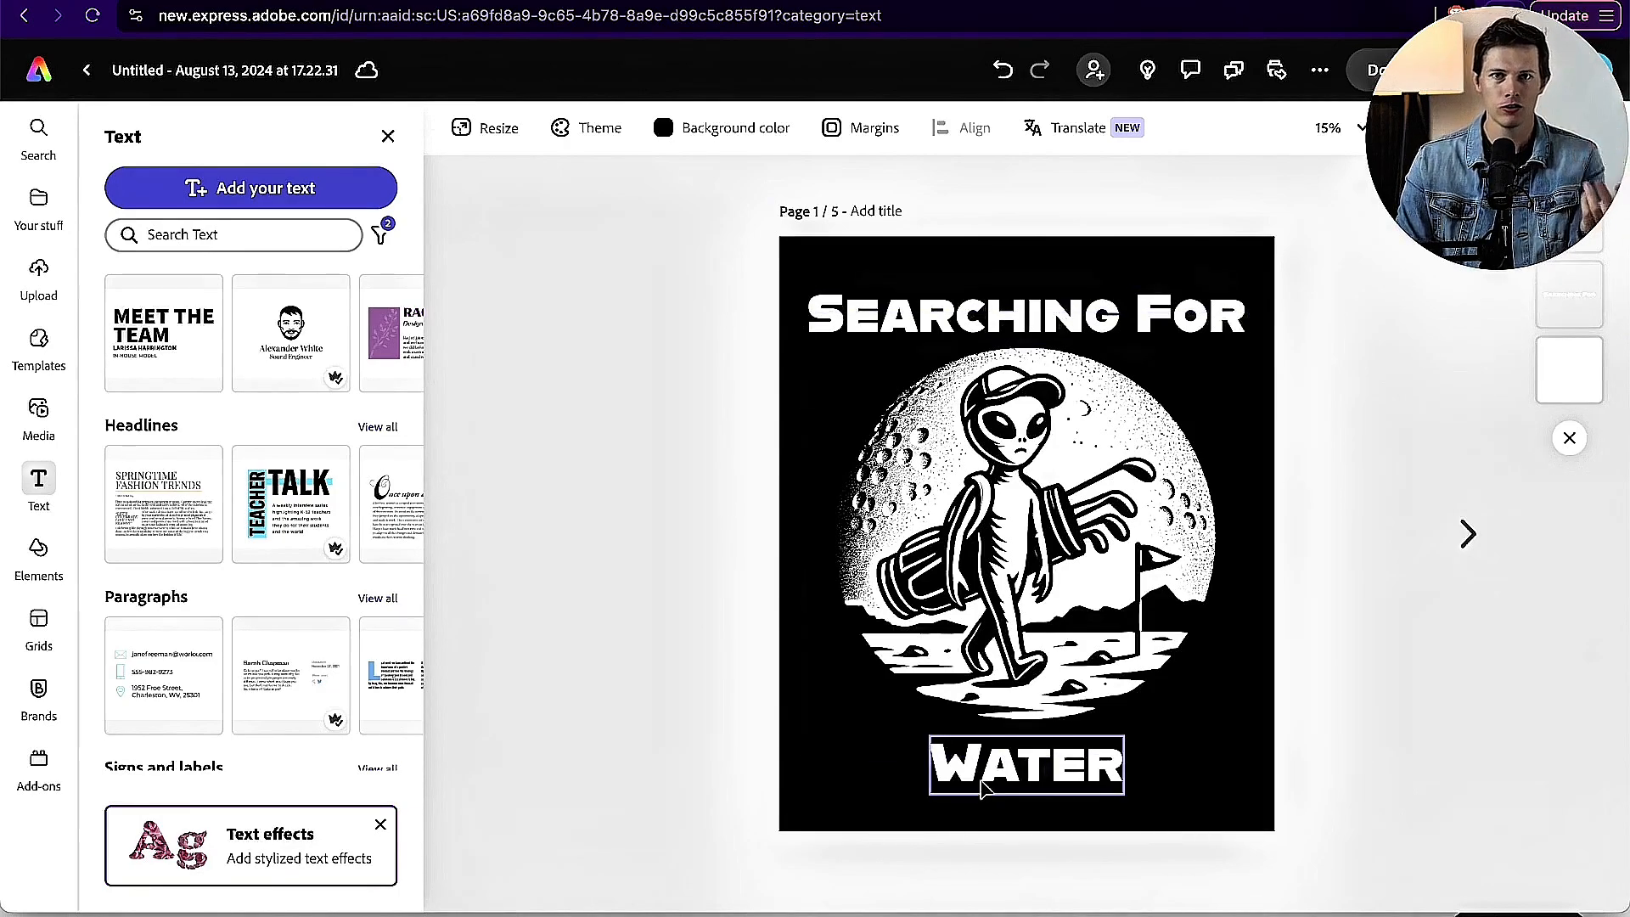
left_click(1467, 535)
left_click(1468, 535)
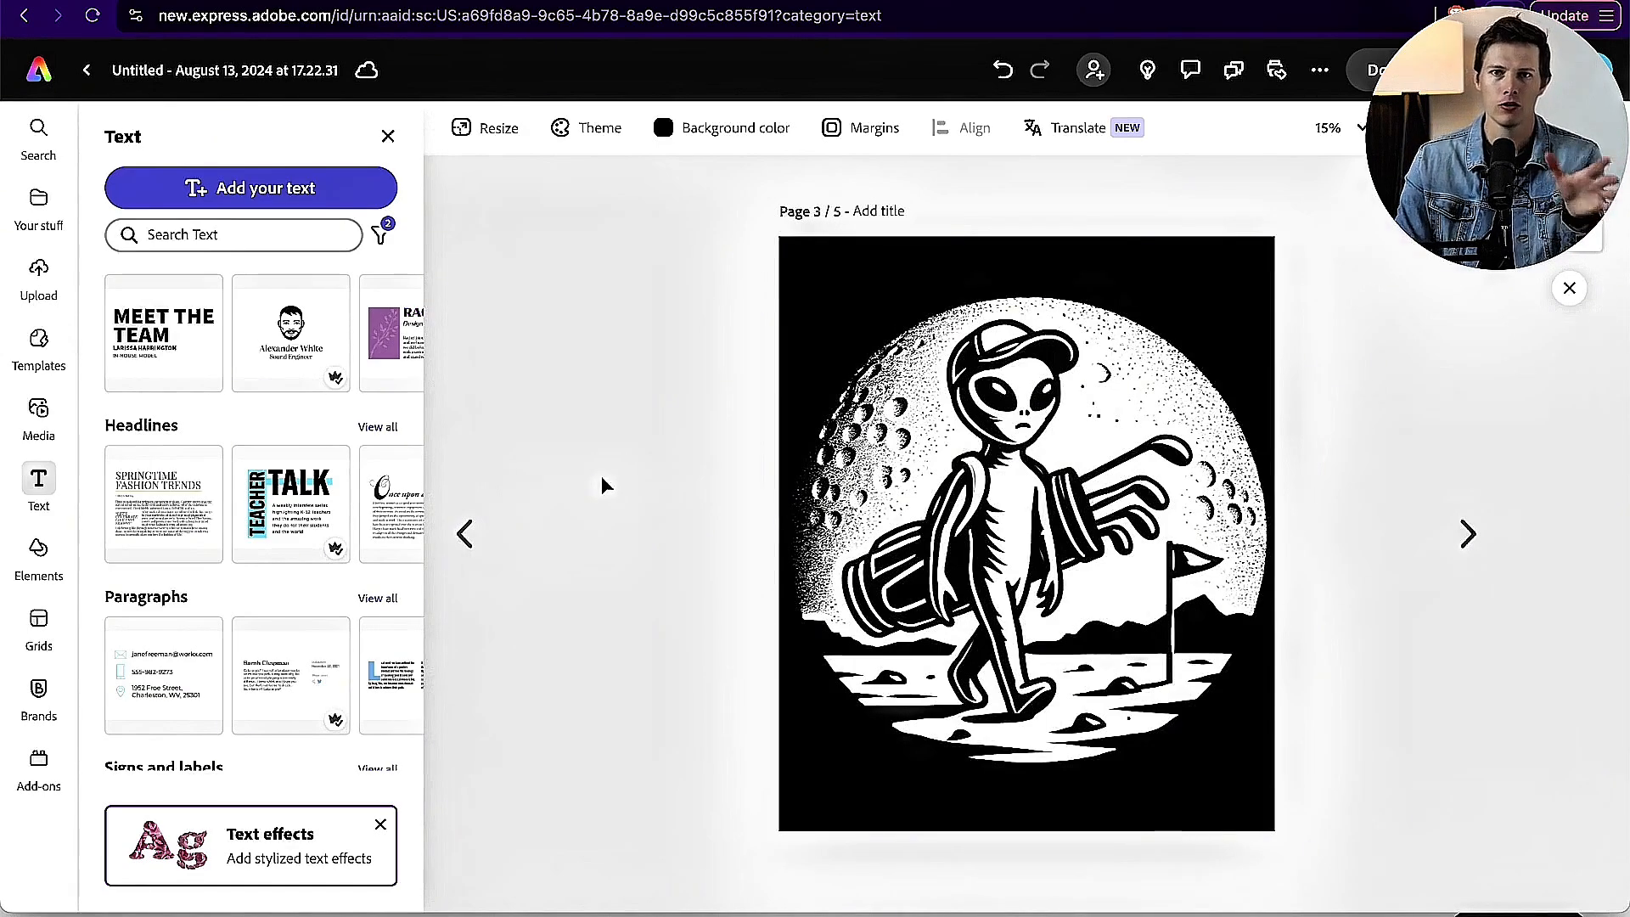
left_click(465, 533)
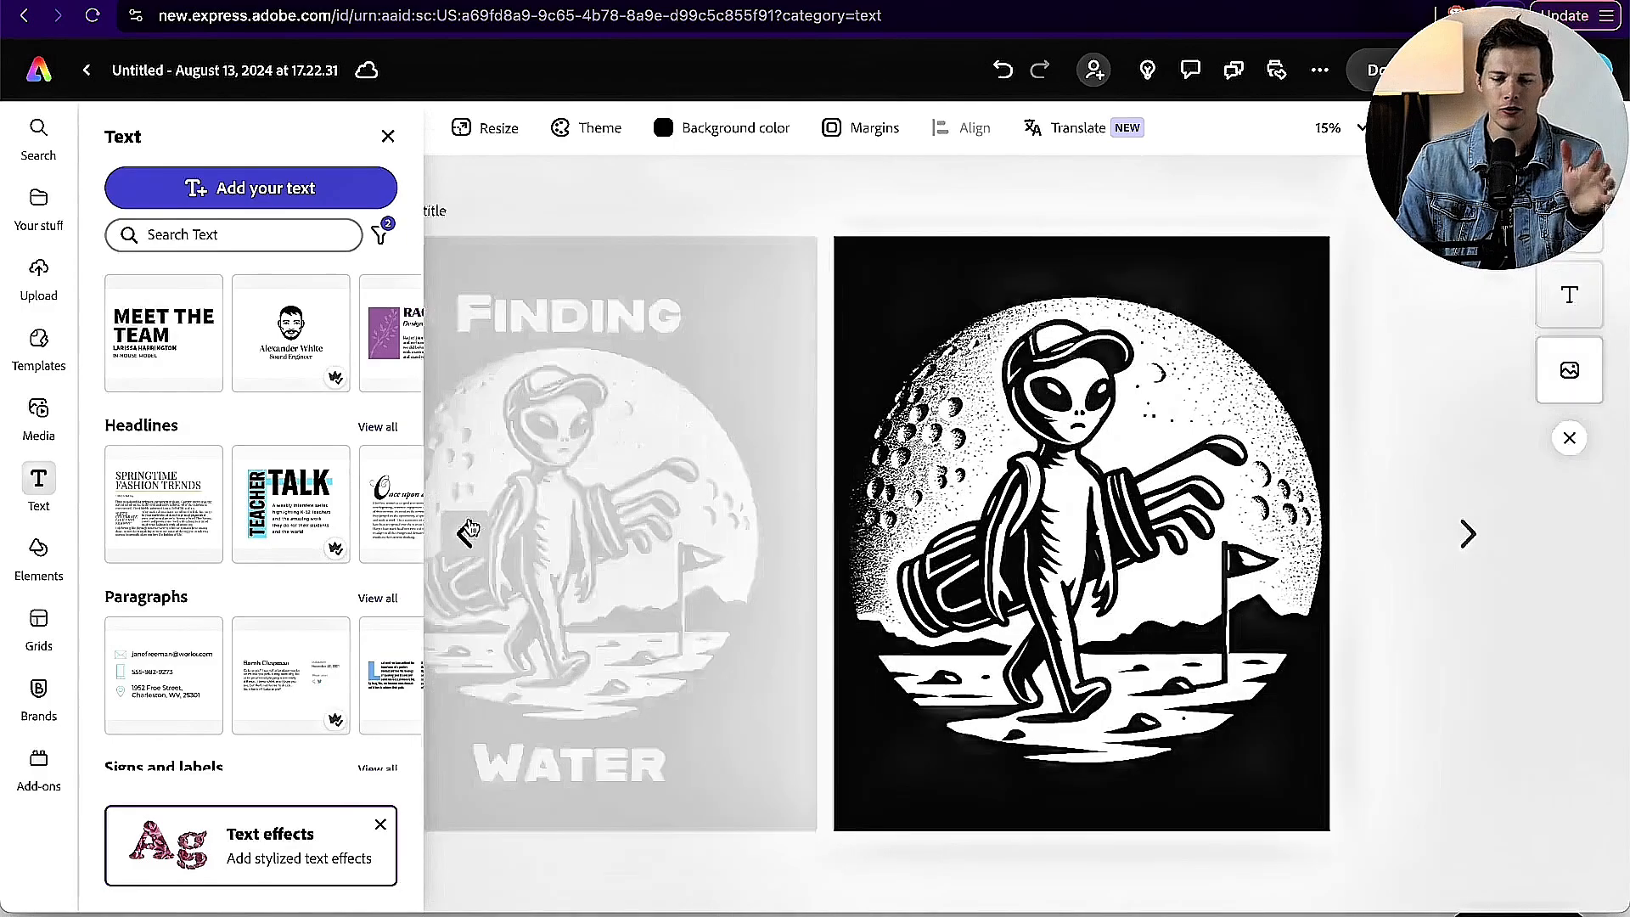
left_click(467, 533)
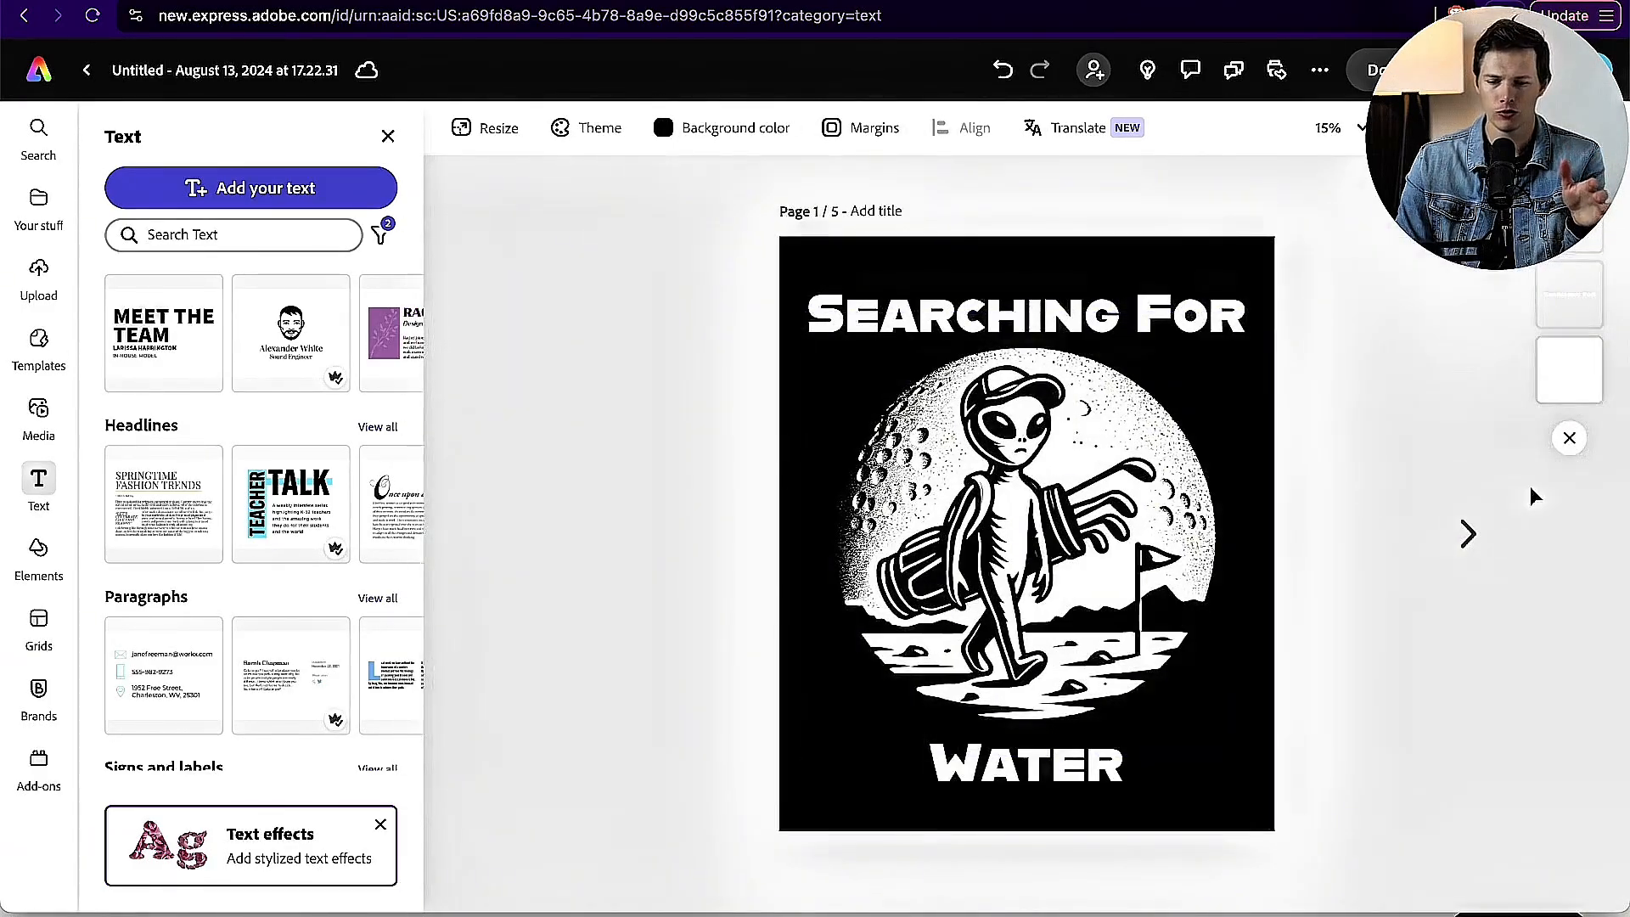
left_click(1468, 534)
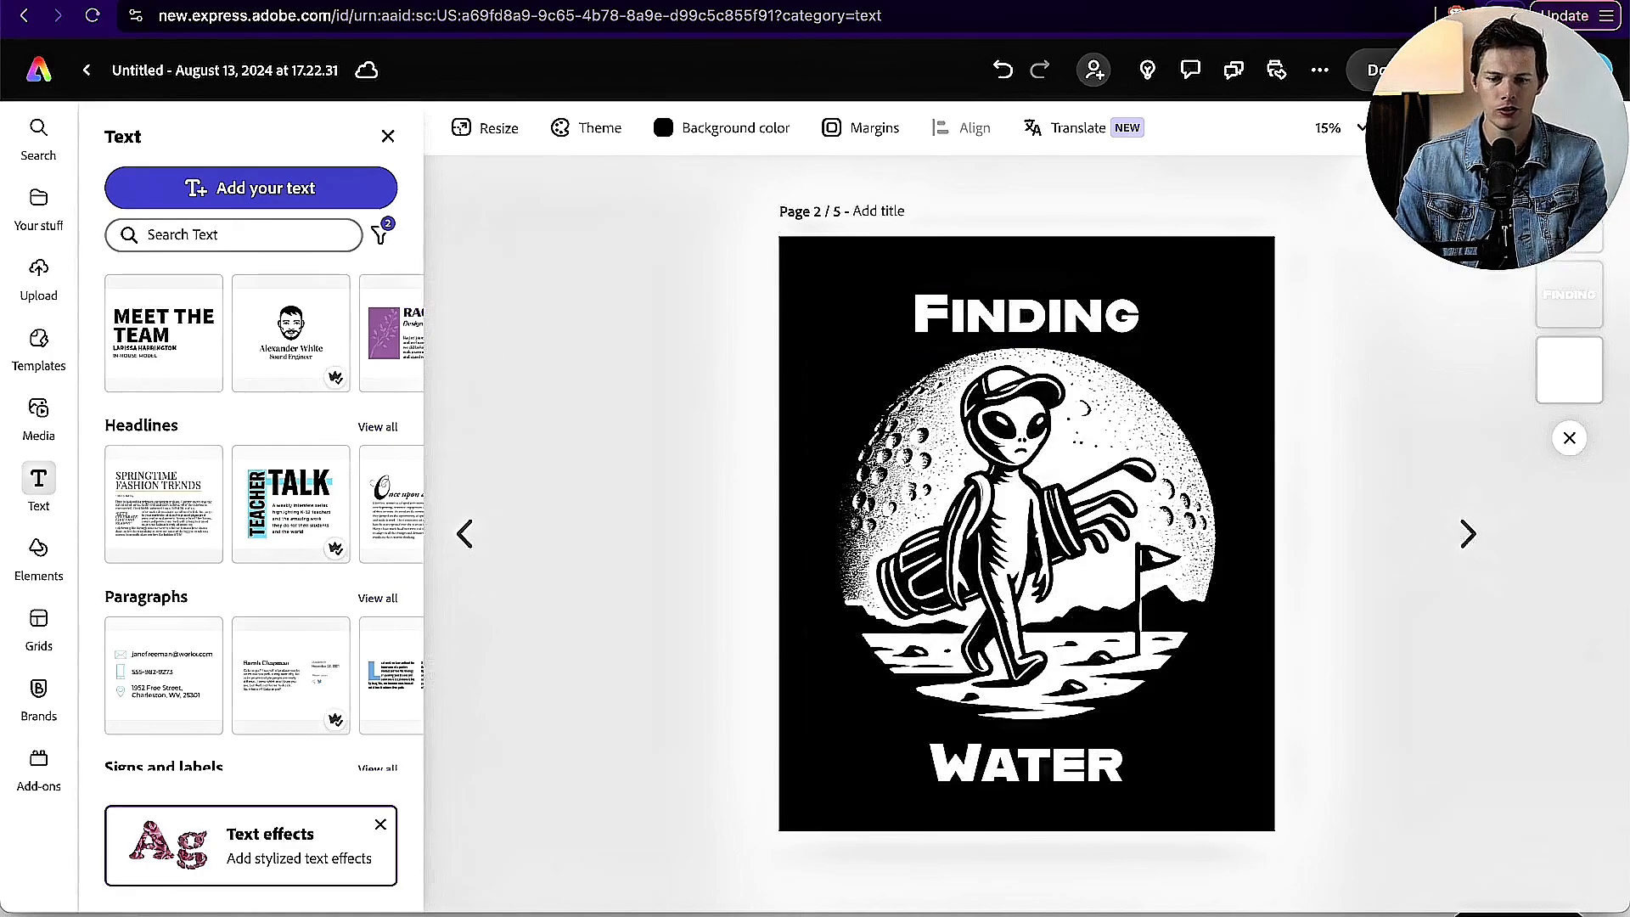
Step: Open the USPTO trademark search at tmsearch.uspto.gov in a new private browser window and search for "finding water"
key("super+shift+n")
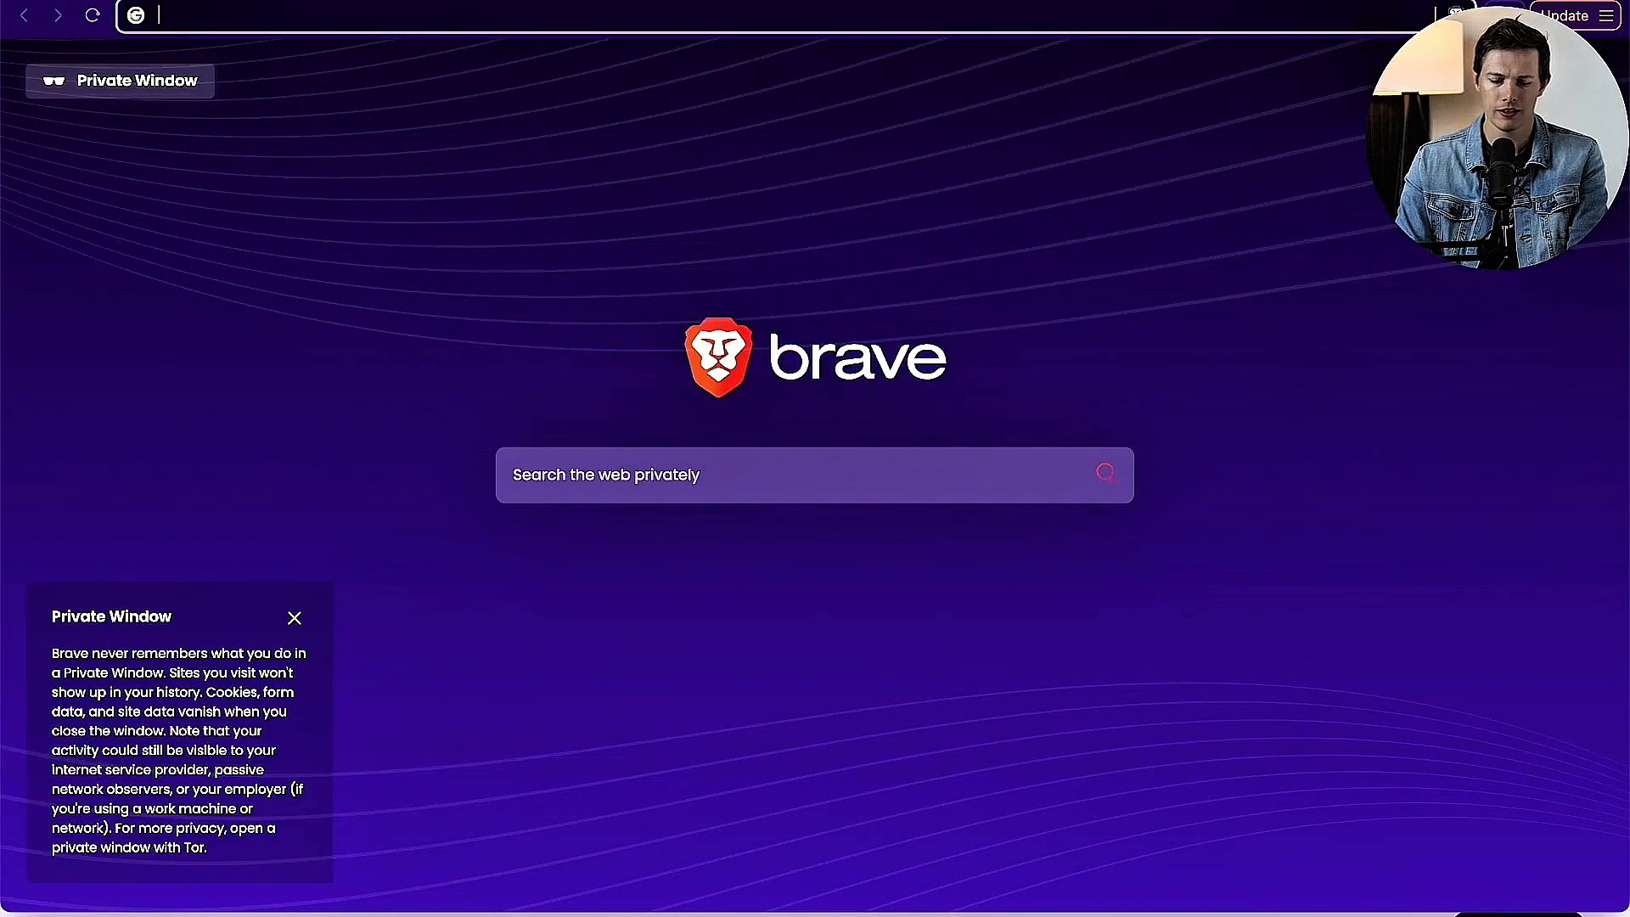
type("https://tmsearch.uspto.gov/search/search-information")
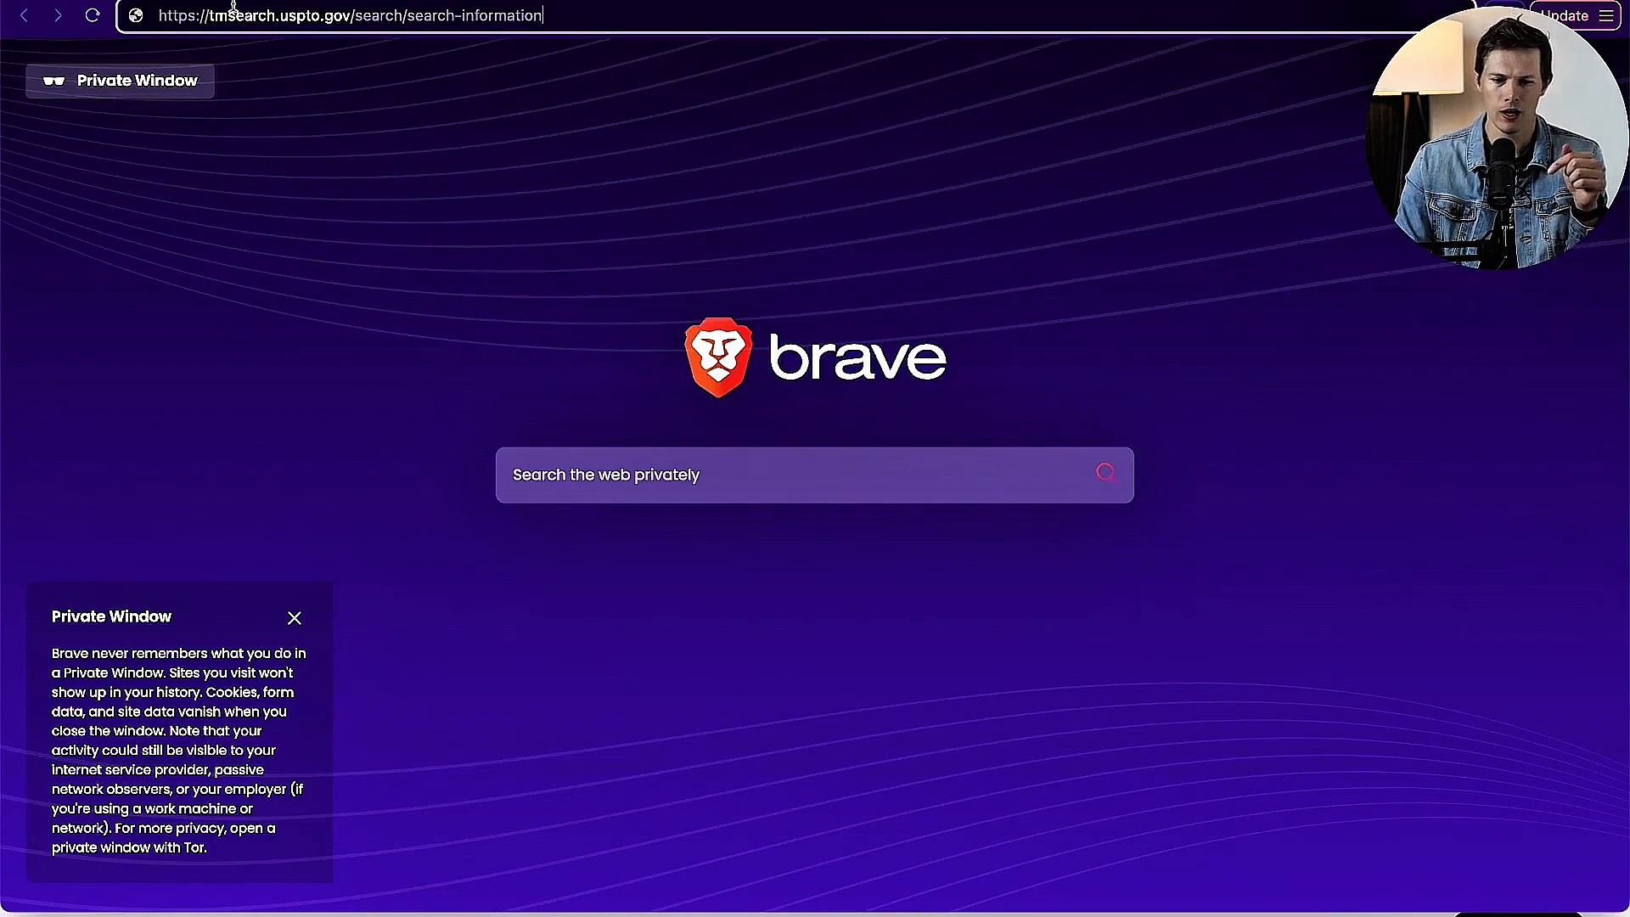
key("Return")
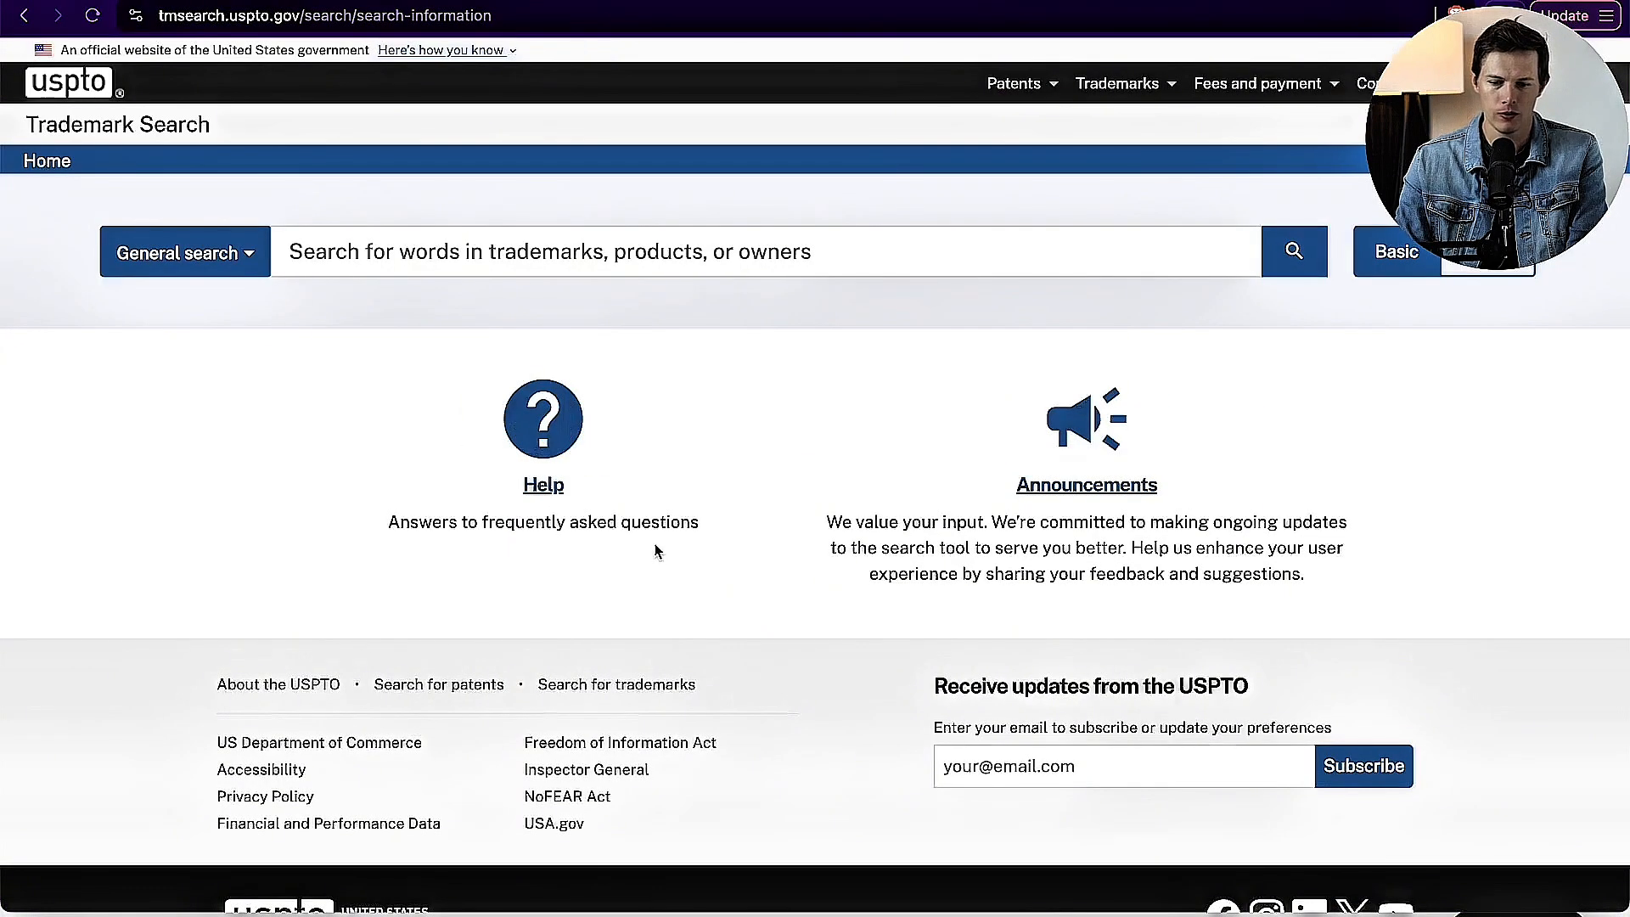
type("find")
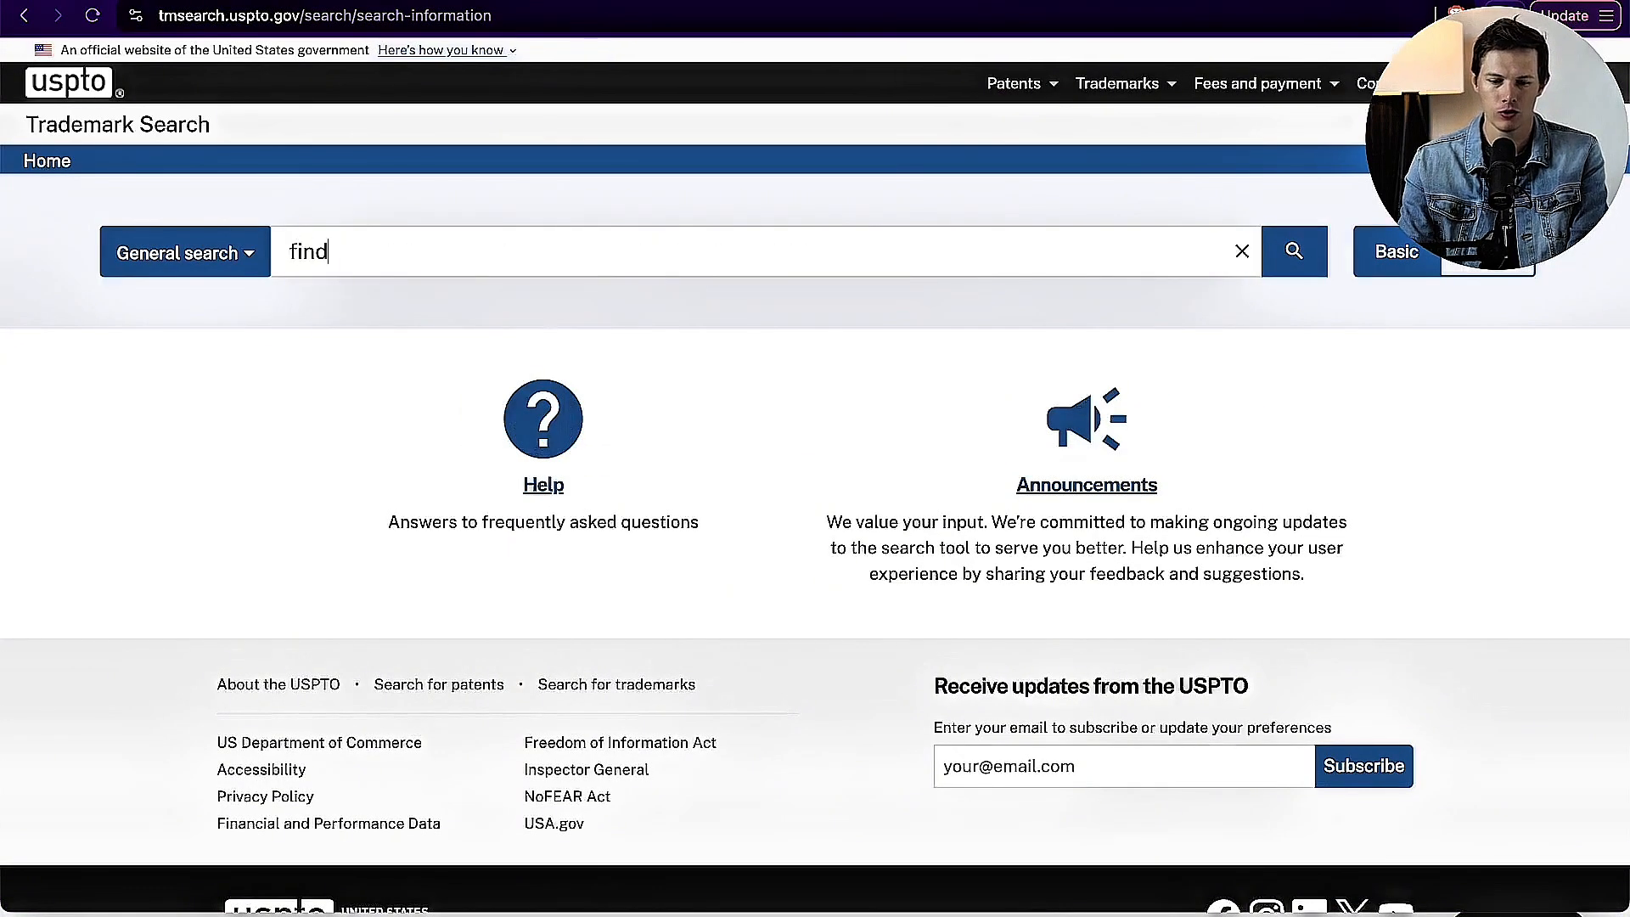
type("ing water")
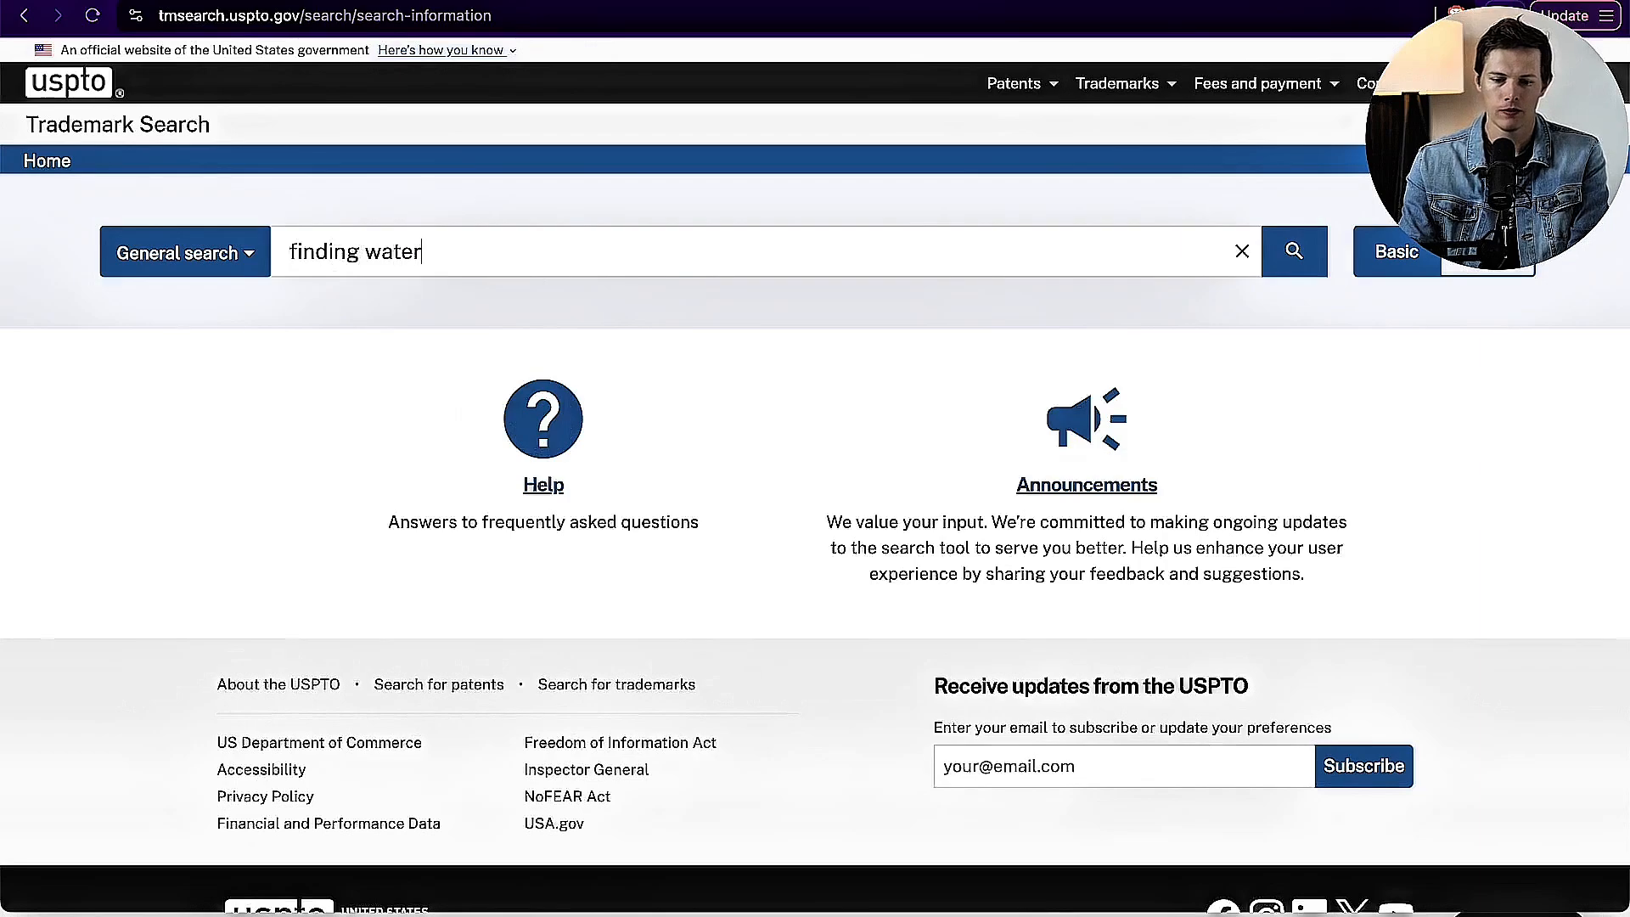
key("Return")
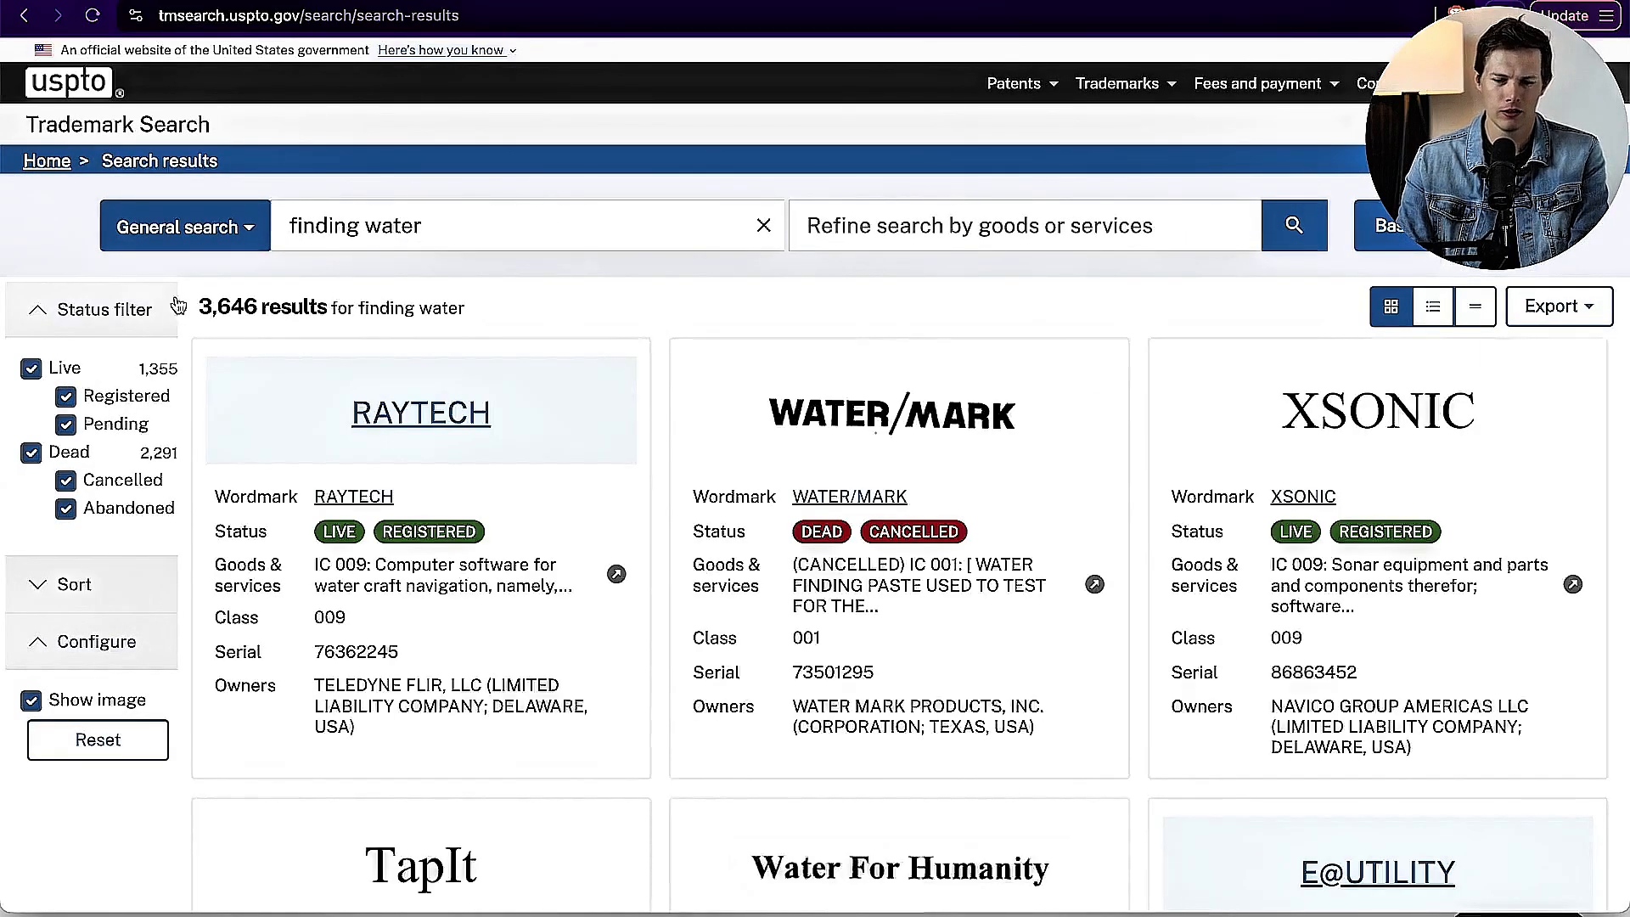
Step: Look through the USPTO results for "finding water", and return to the "Searching For Water" design on page 1 in Adobe Express
scroll(666, 259, "down", 6)
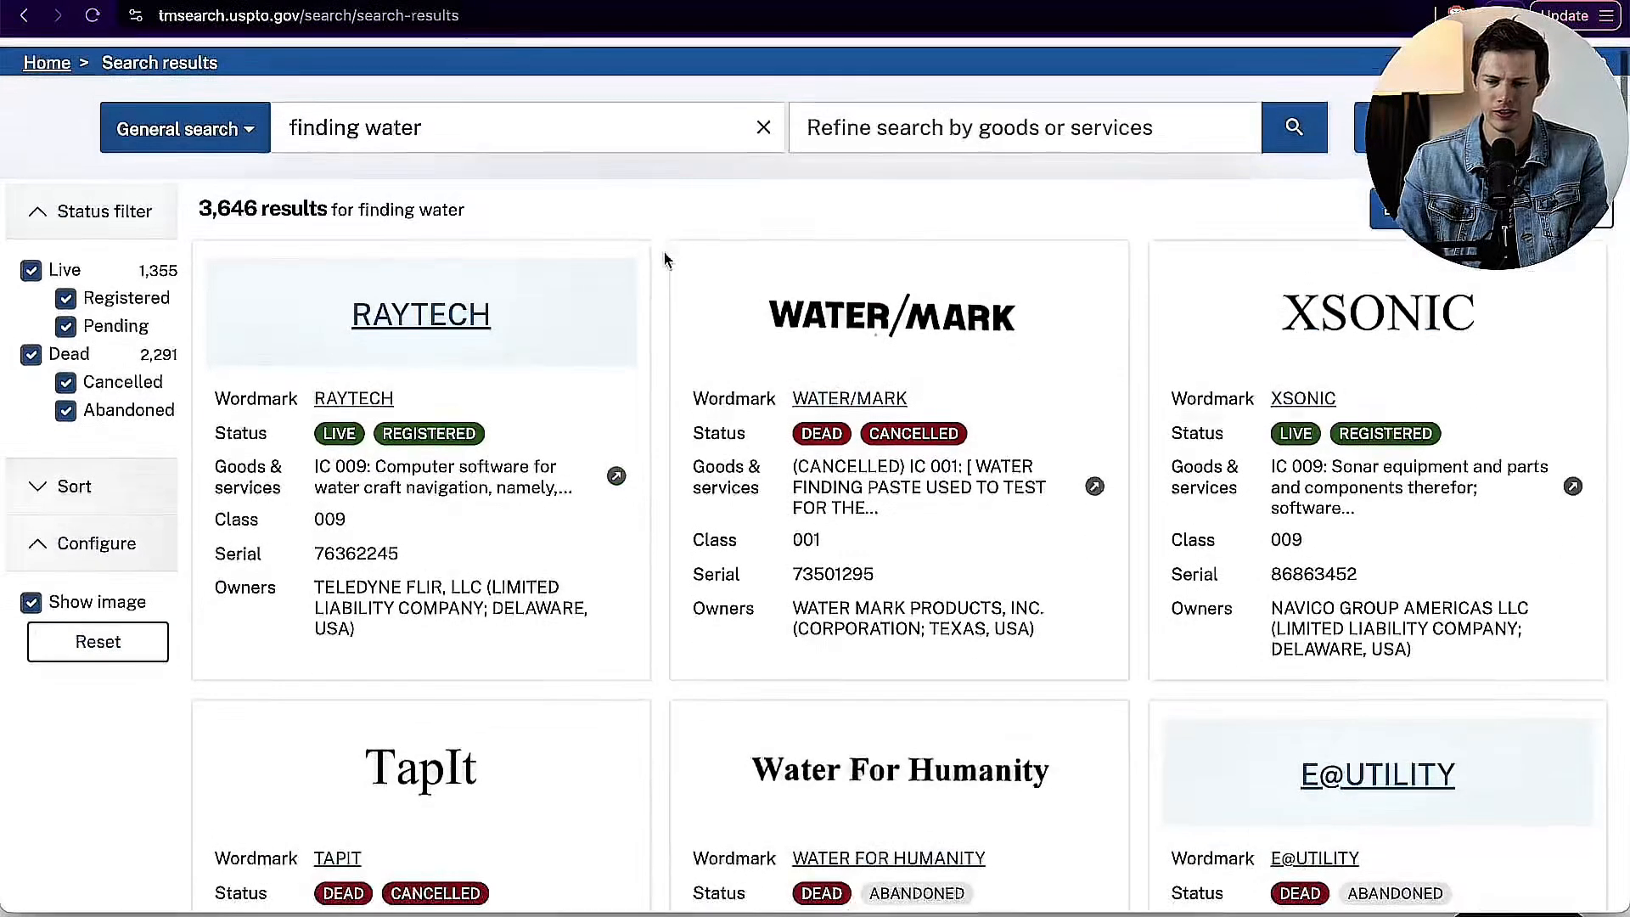
scroll(666, 259, "down", 9)
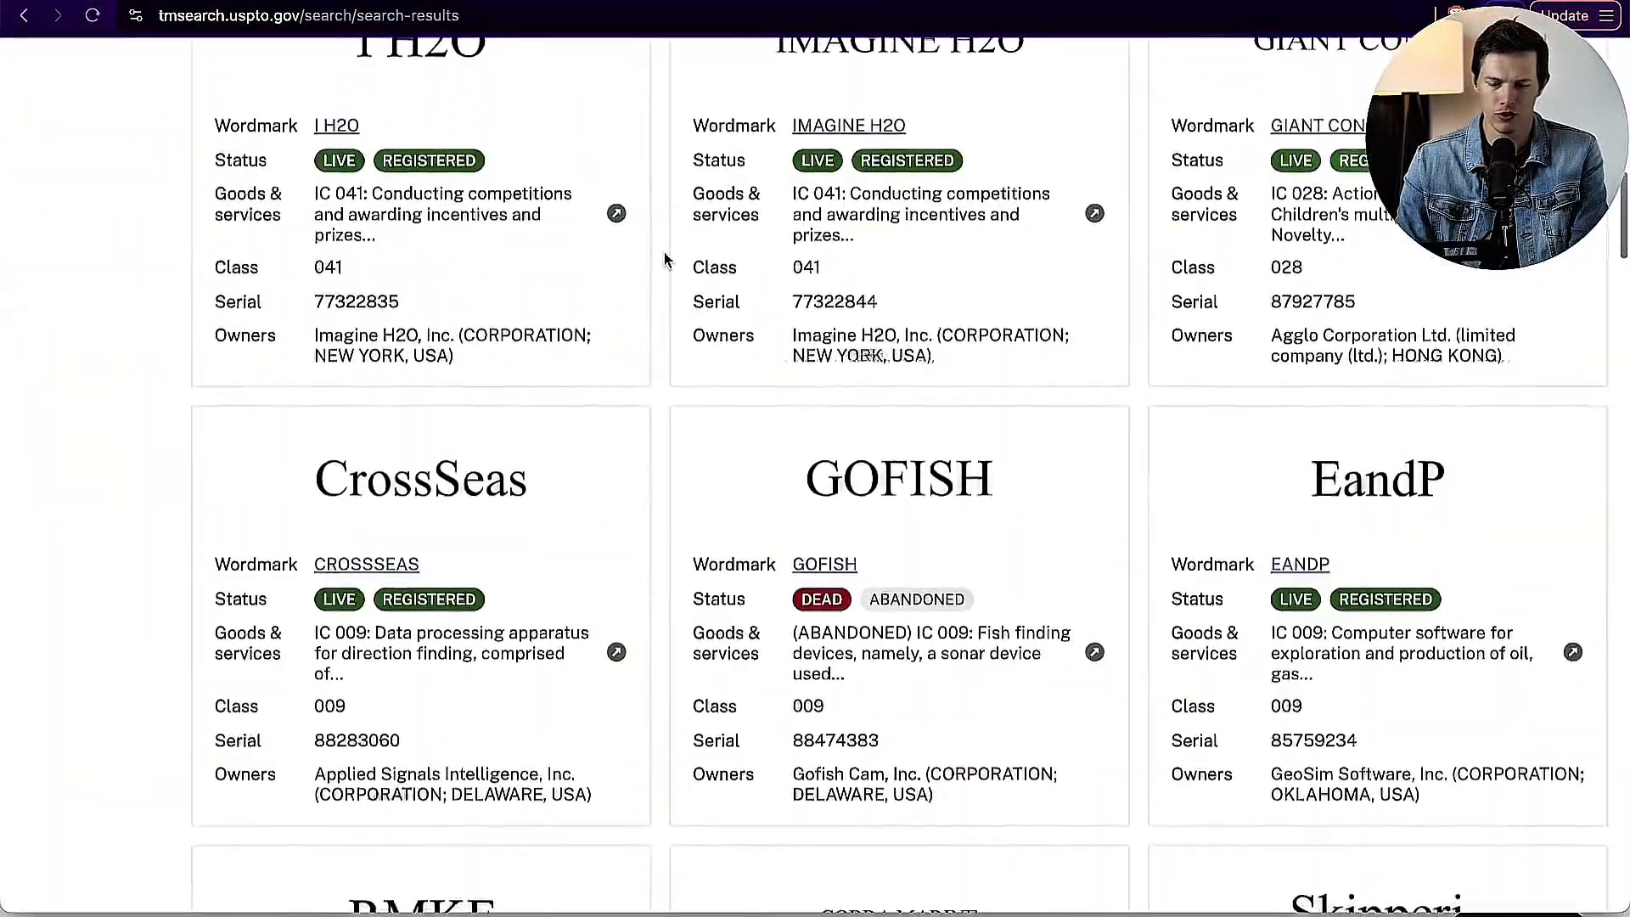
scroll(662, 258, "up", 15)
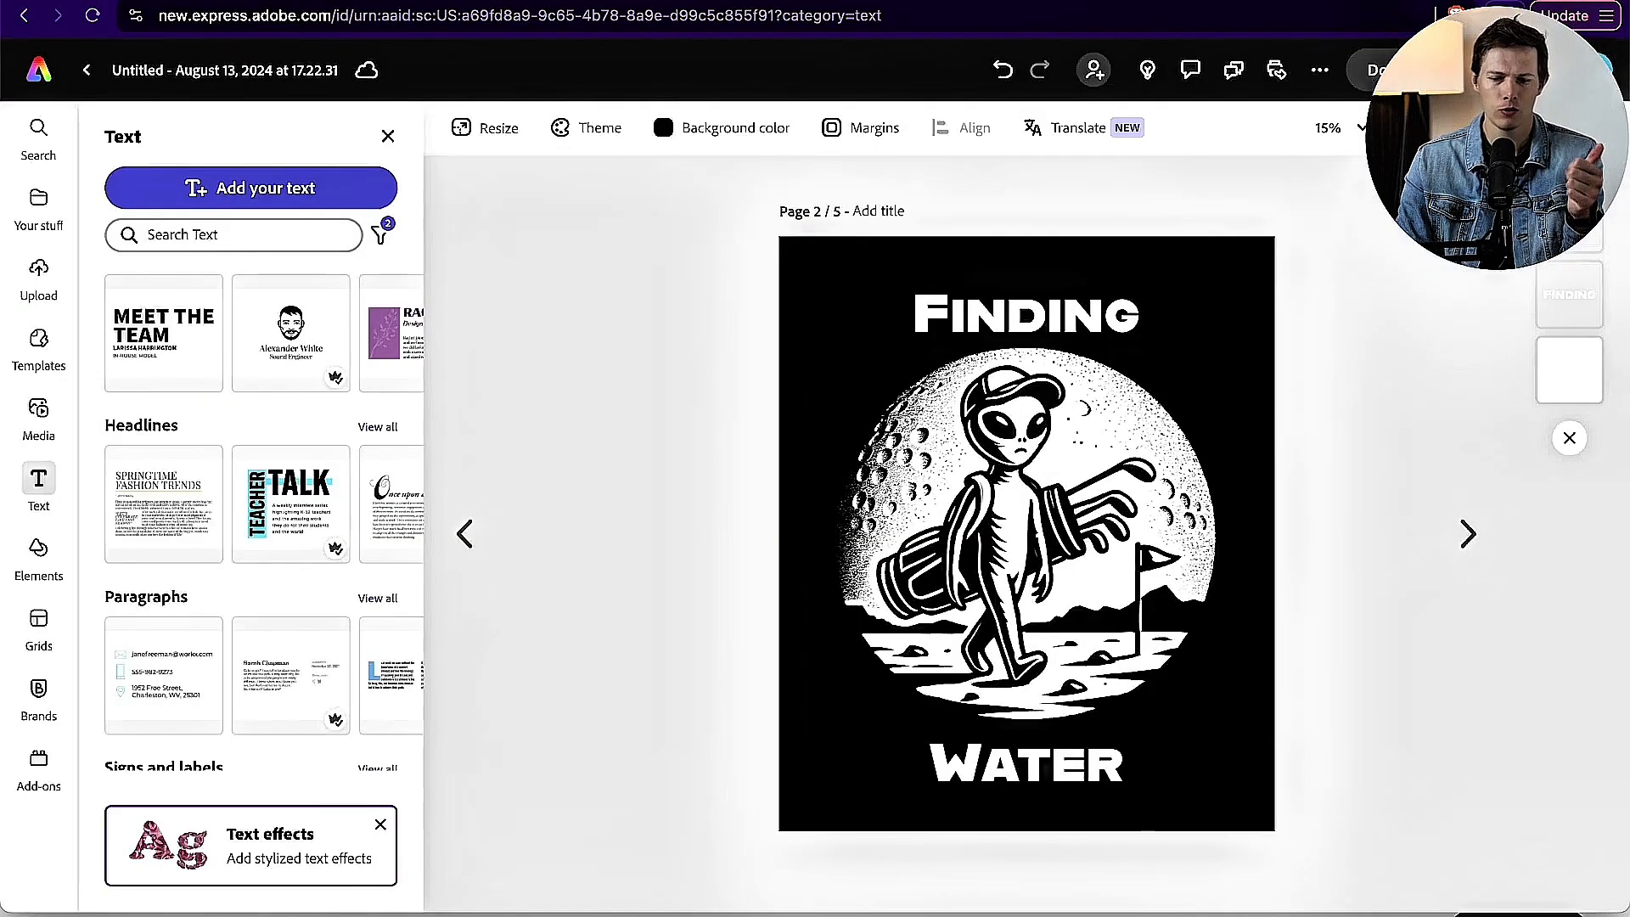
left_click(466, 537)
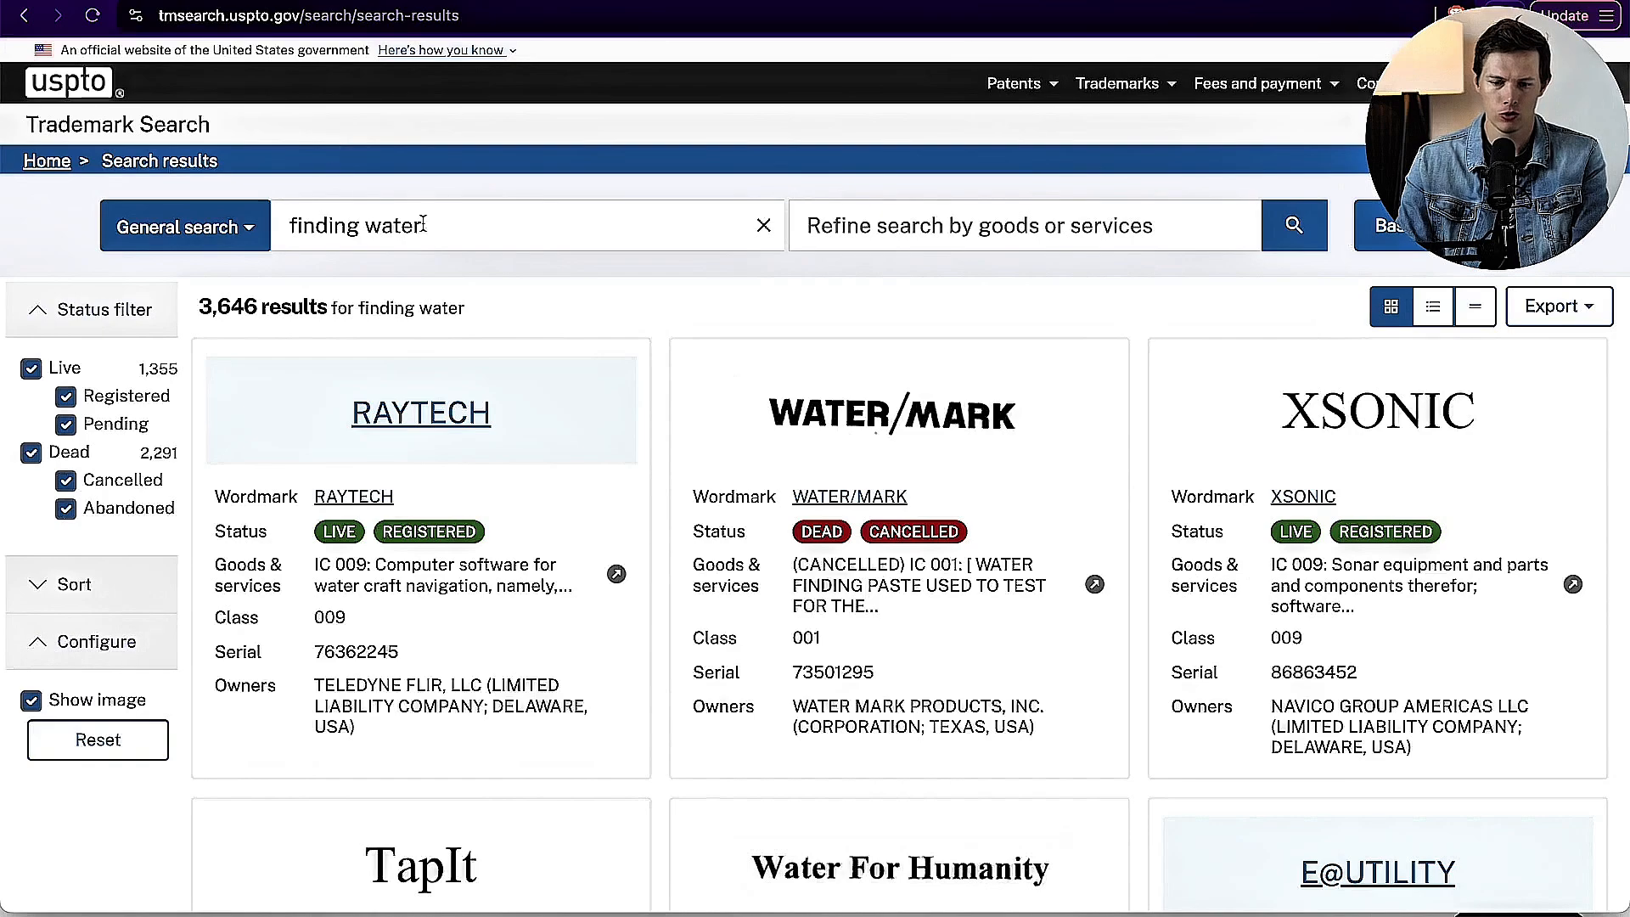
Step: Search the USPTO trademark database for "searching for water" and look through the results for conflicting marks
left_click(423, 225)
key("ctrl+a")
type("searching for water")
key("Return")
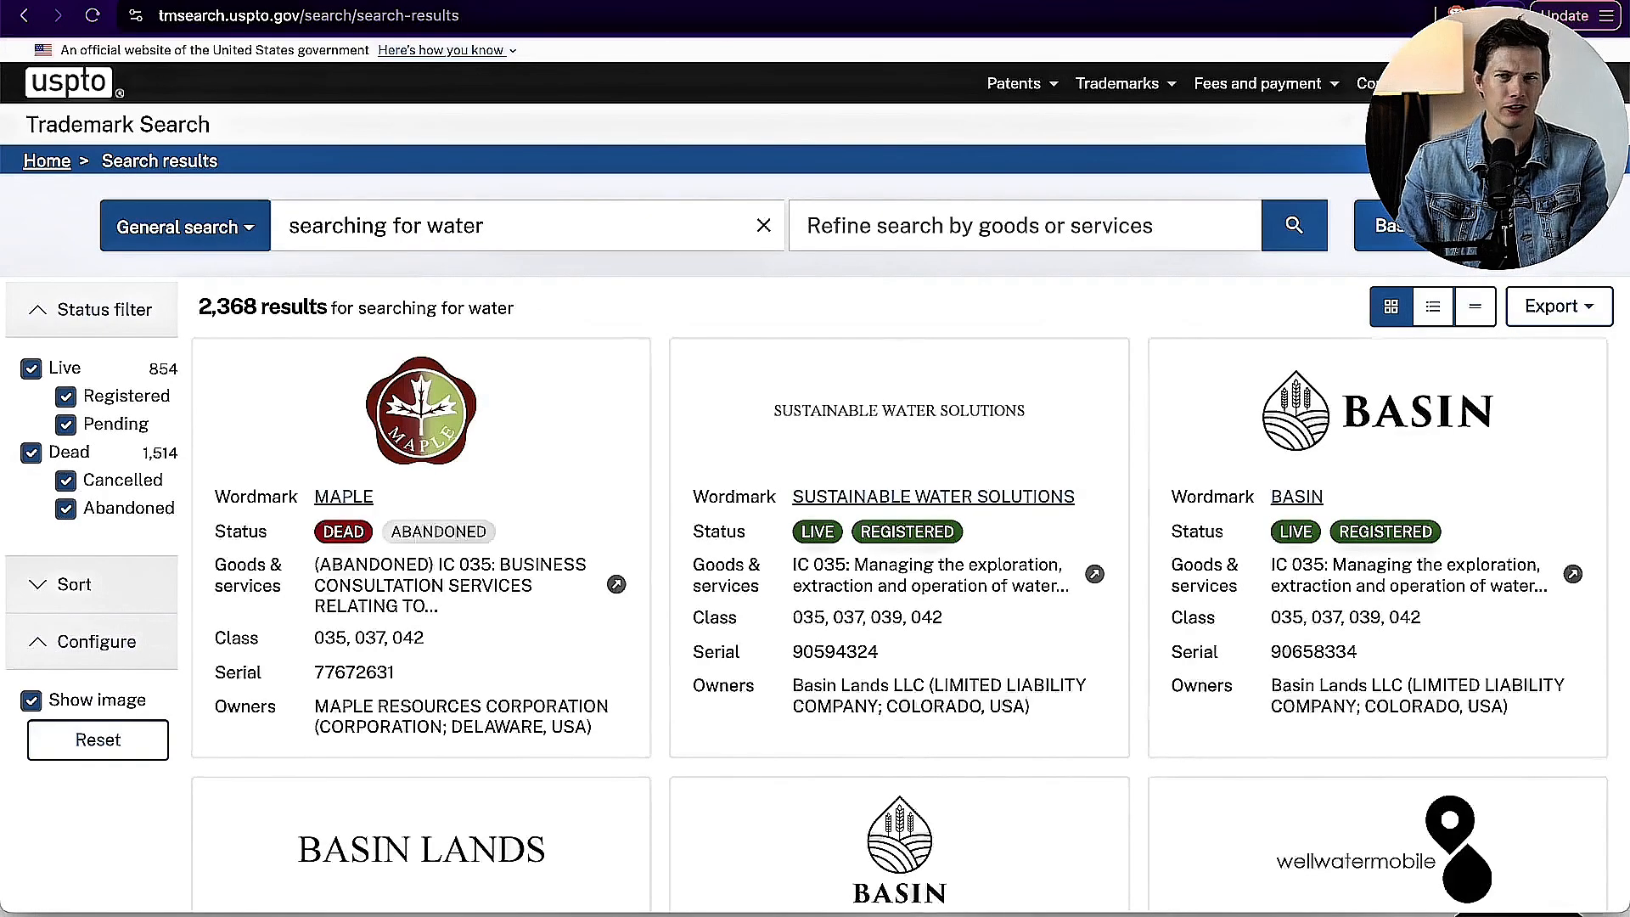
scroll(645, 465, "down", 5)
scroll(645, 465, "down", 13)
scroll(645, 465, "down", 5)
scroll(642, 462, "up", 20)
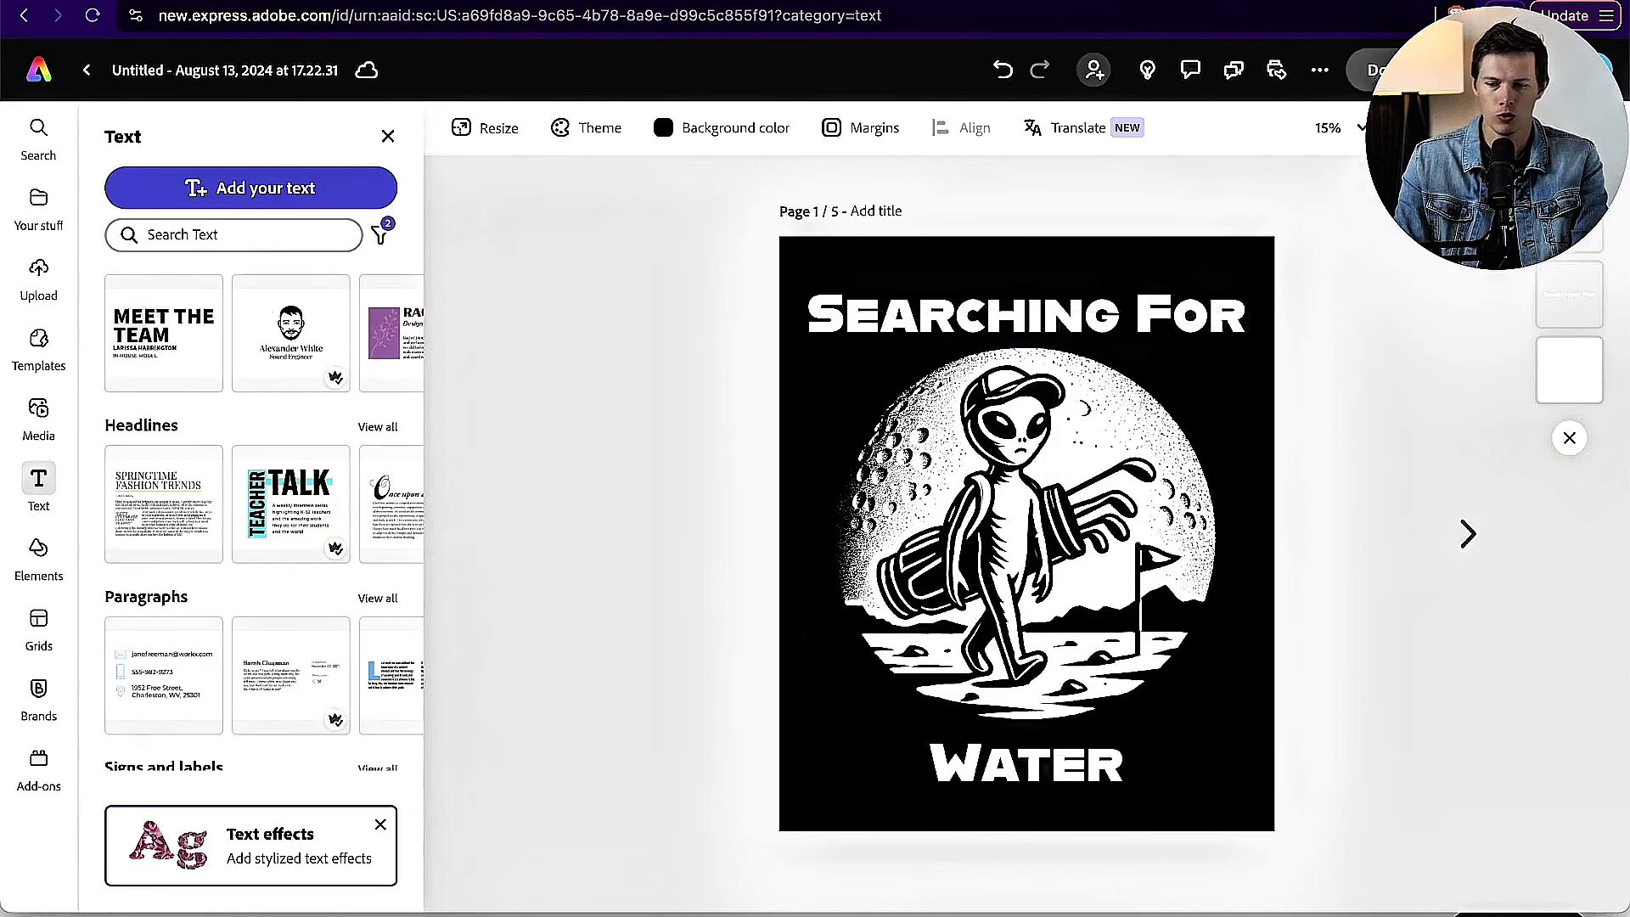
Step: Set the background color of the "Searching For Water" design on page 1 in Adobe Express to no fill
left_click(1370, 69)
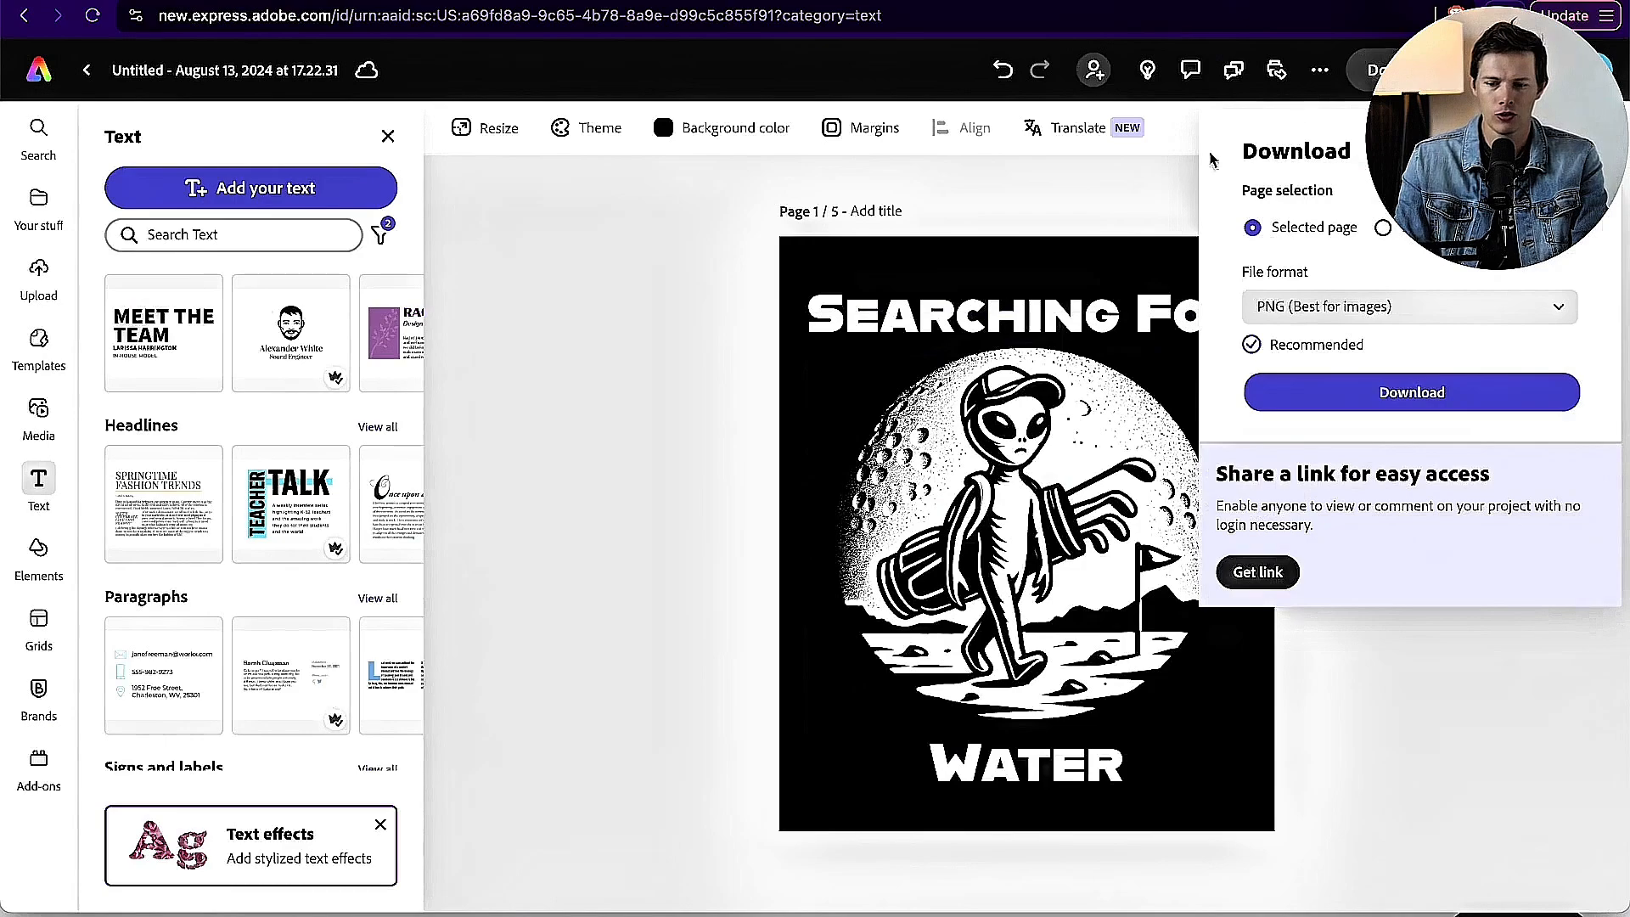
left_click(1017, 209)
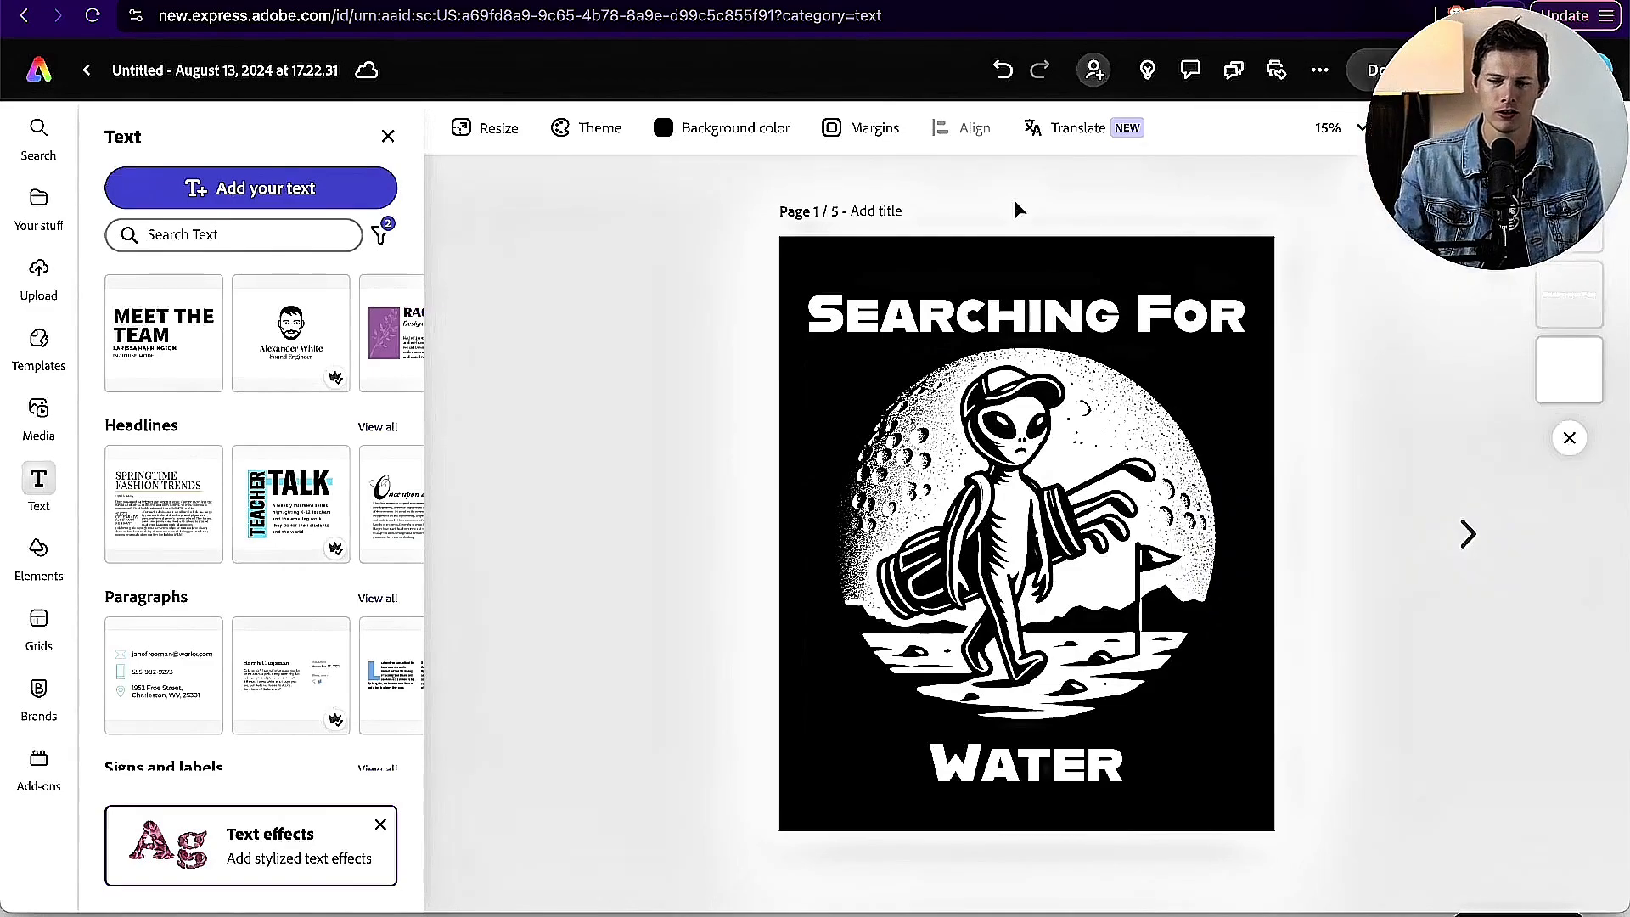
left_click(728, 129)
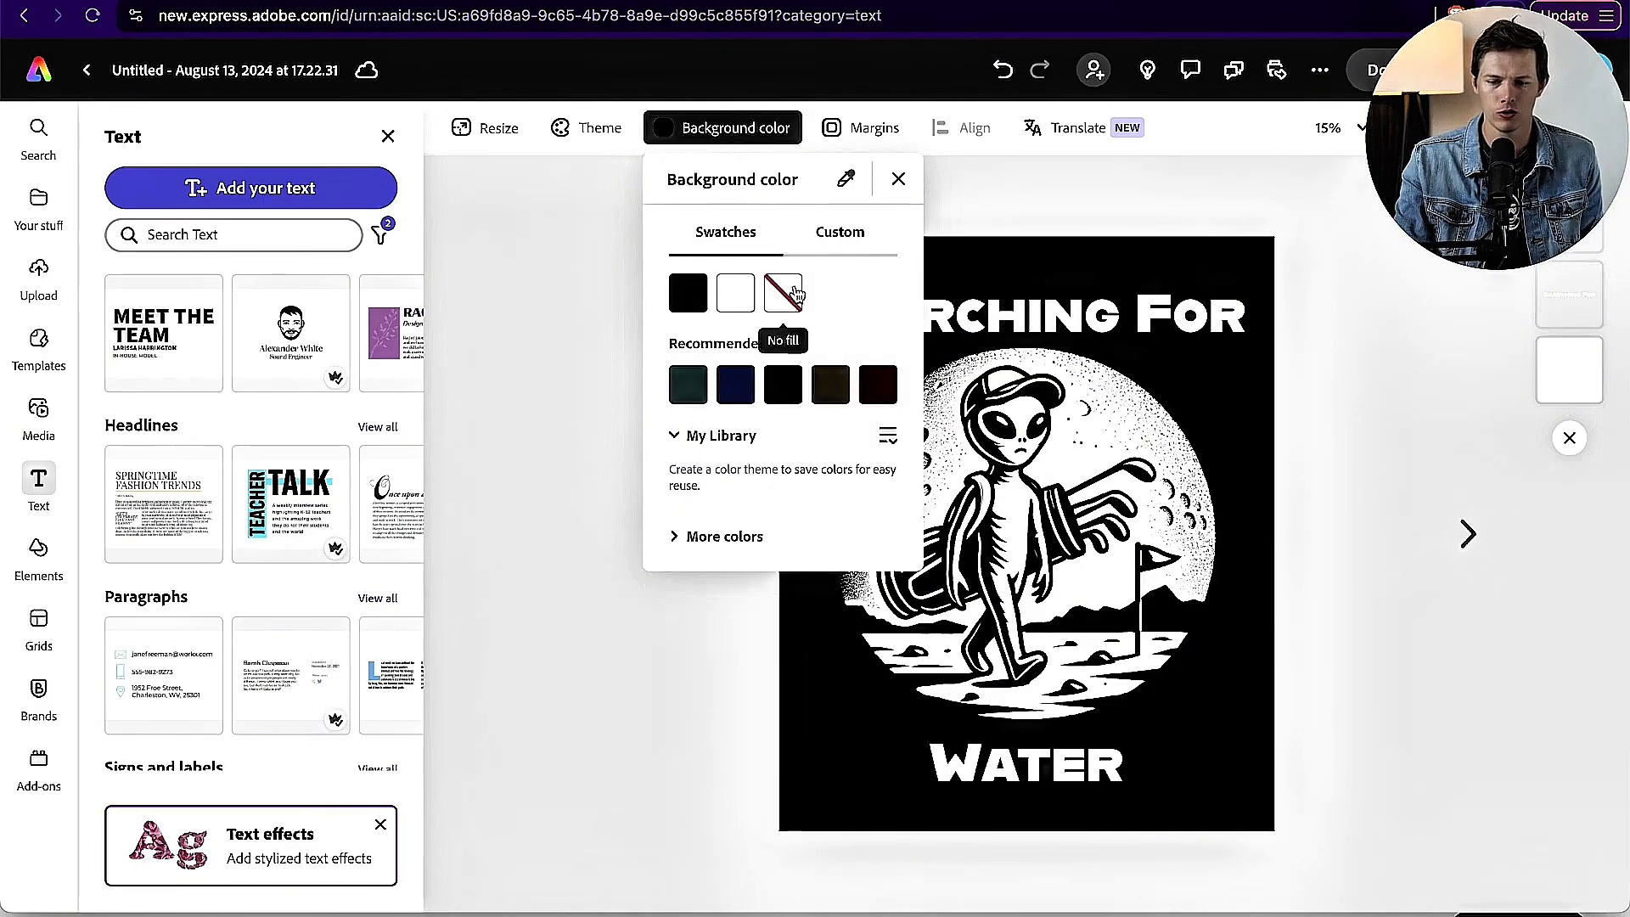
left_click(795, 295)
left_click(540, 350)
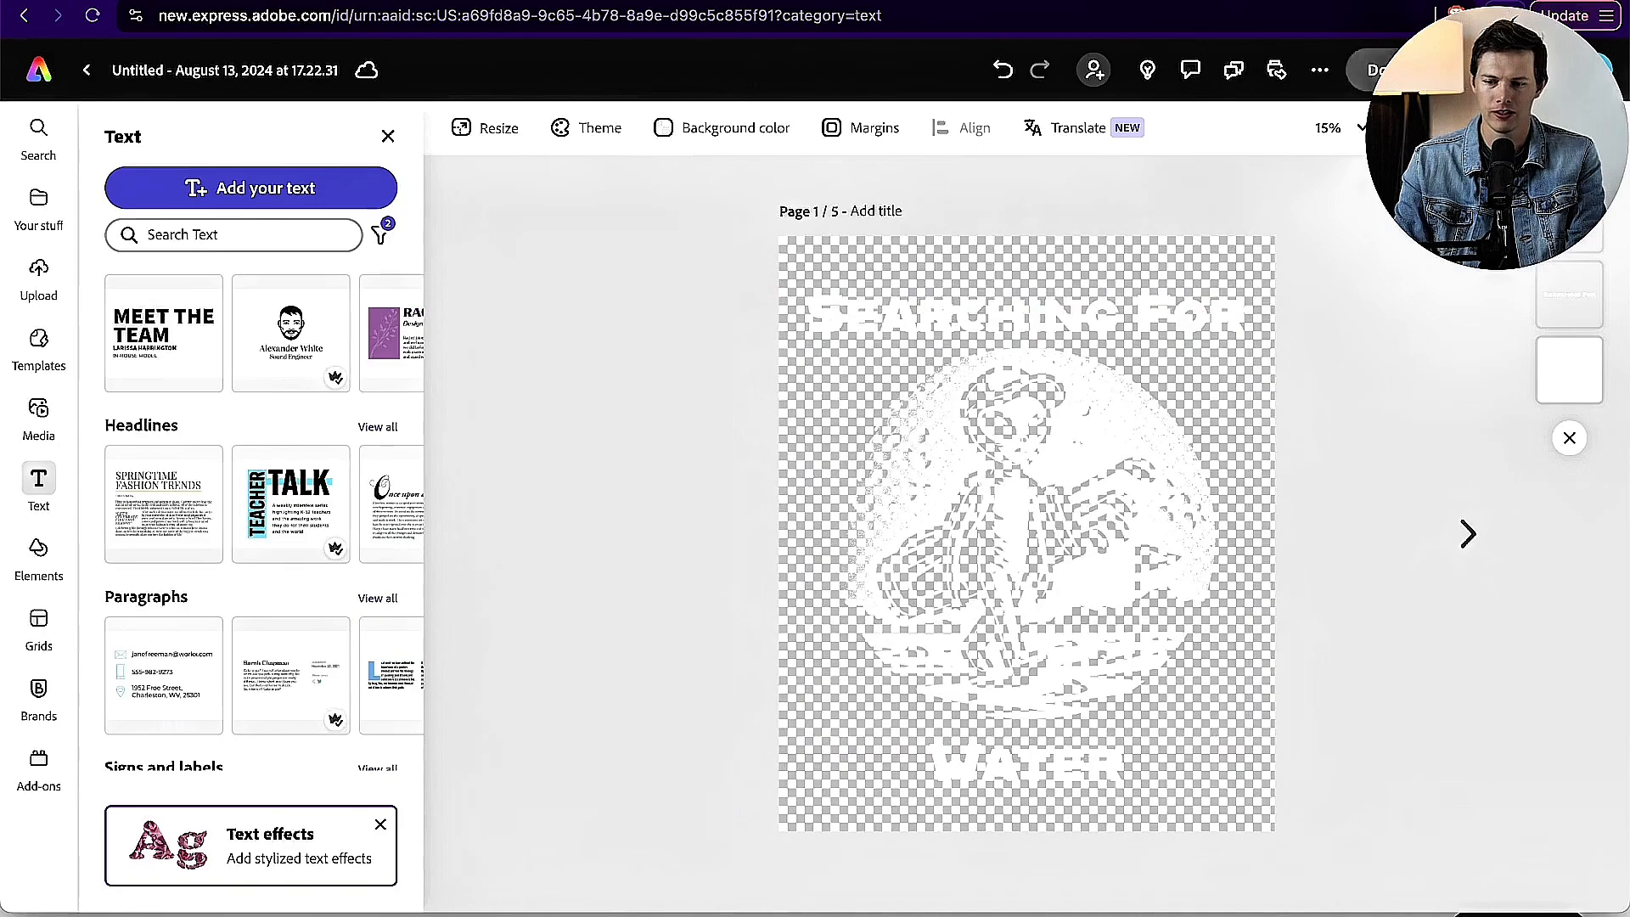
Step: Download page 1 as a transparent PNG named Design-1 into the POD T-shirt design folder, and set the background to no fill
left_click(1370, 69)
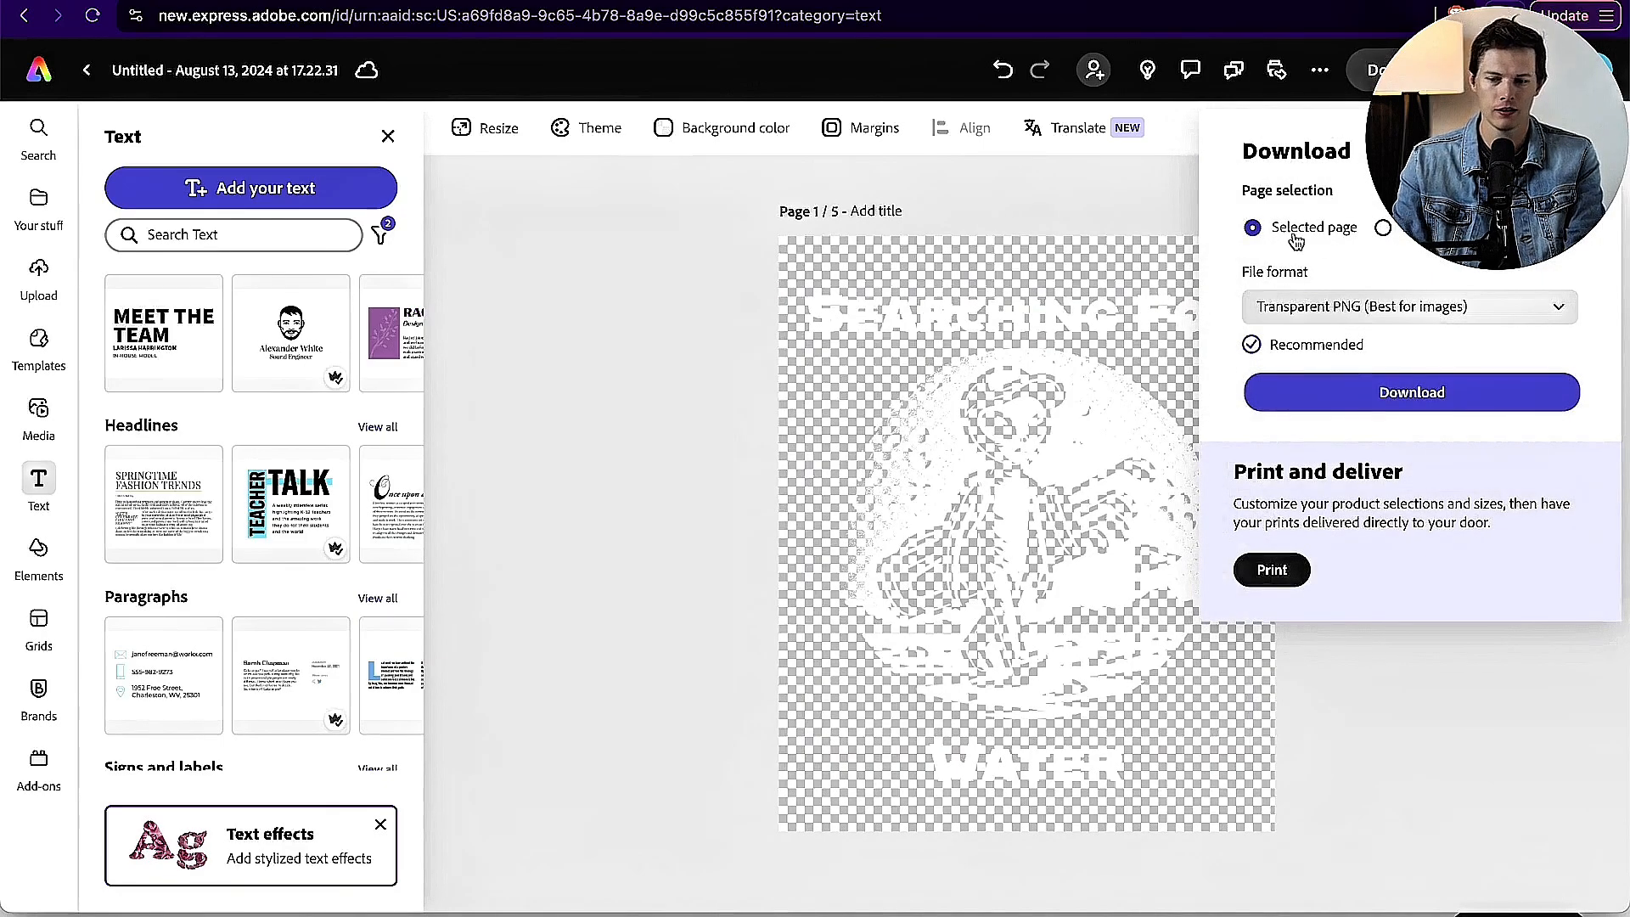
left_click(1341, 395)
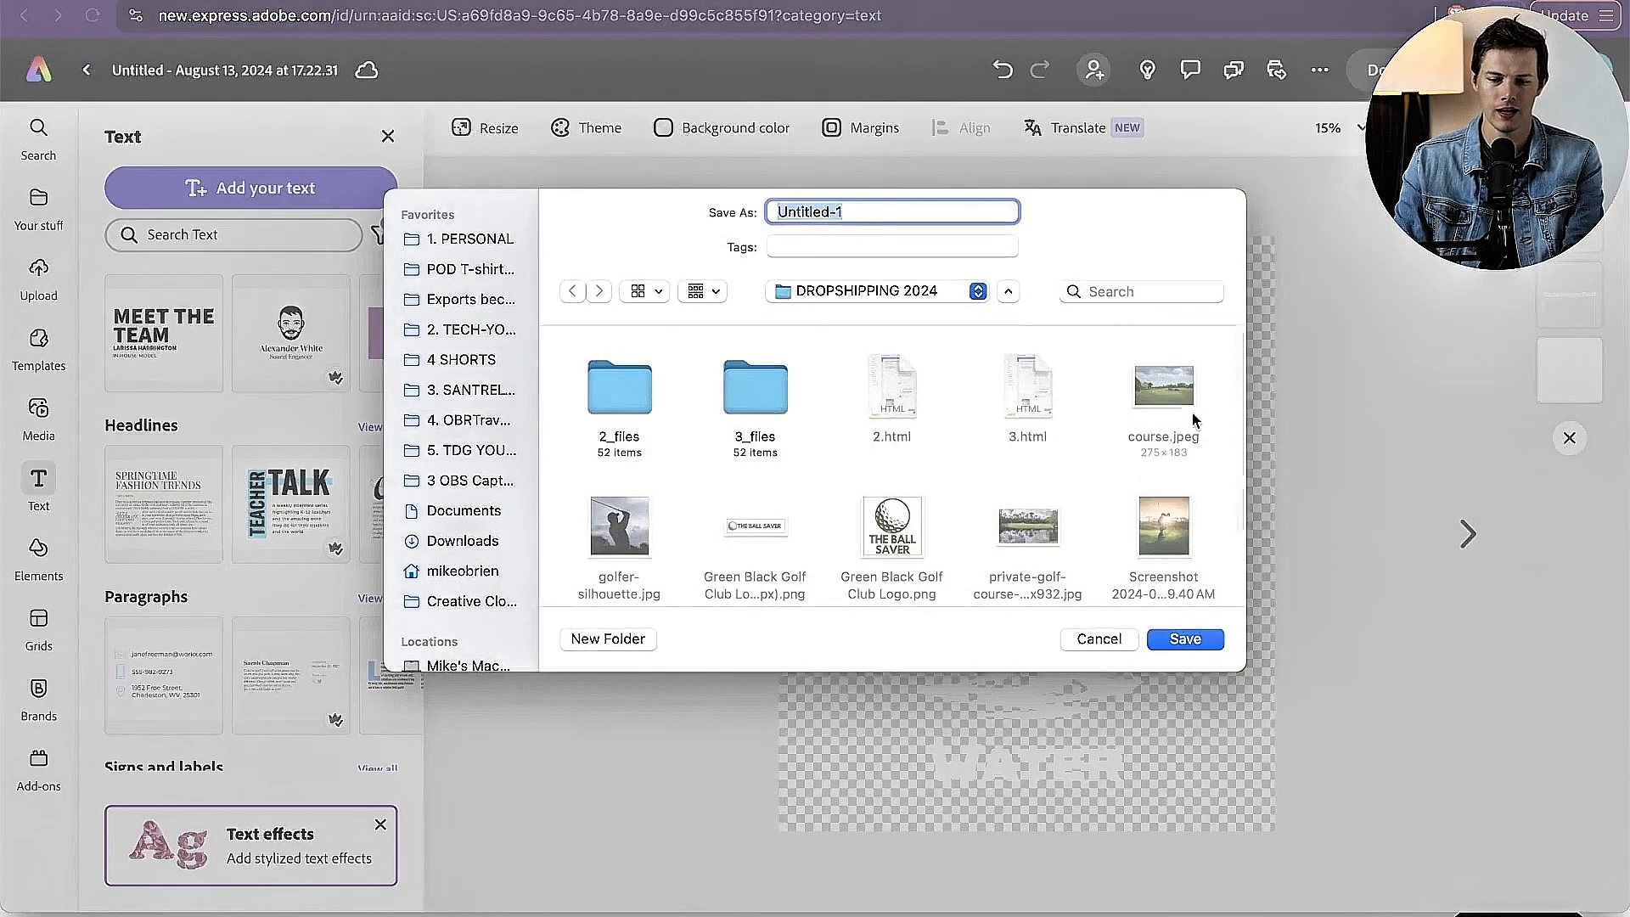
left_click(469, 268)
type("Design")
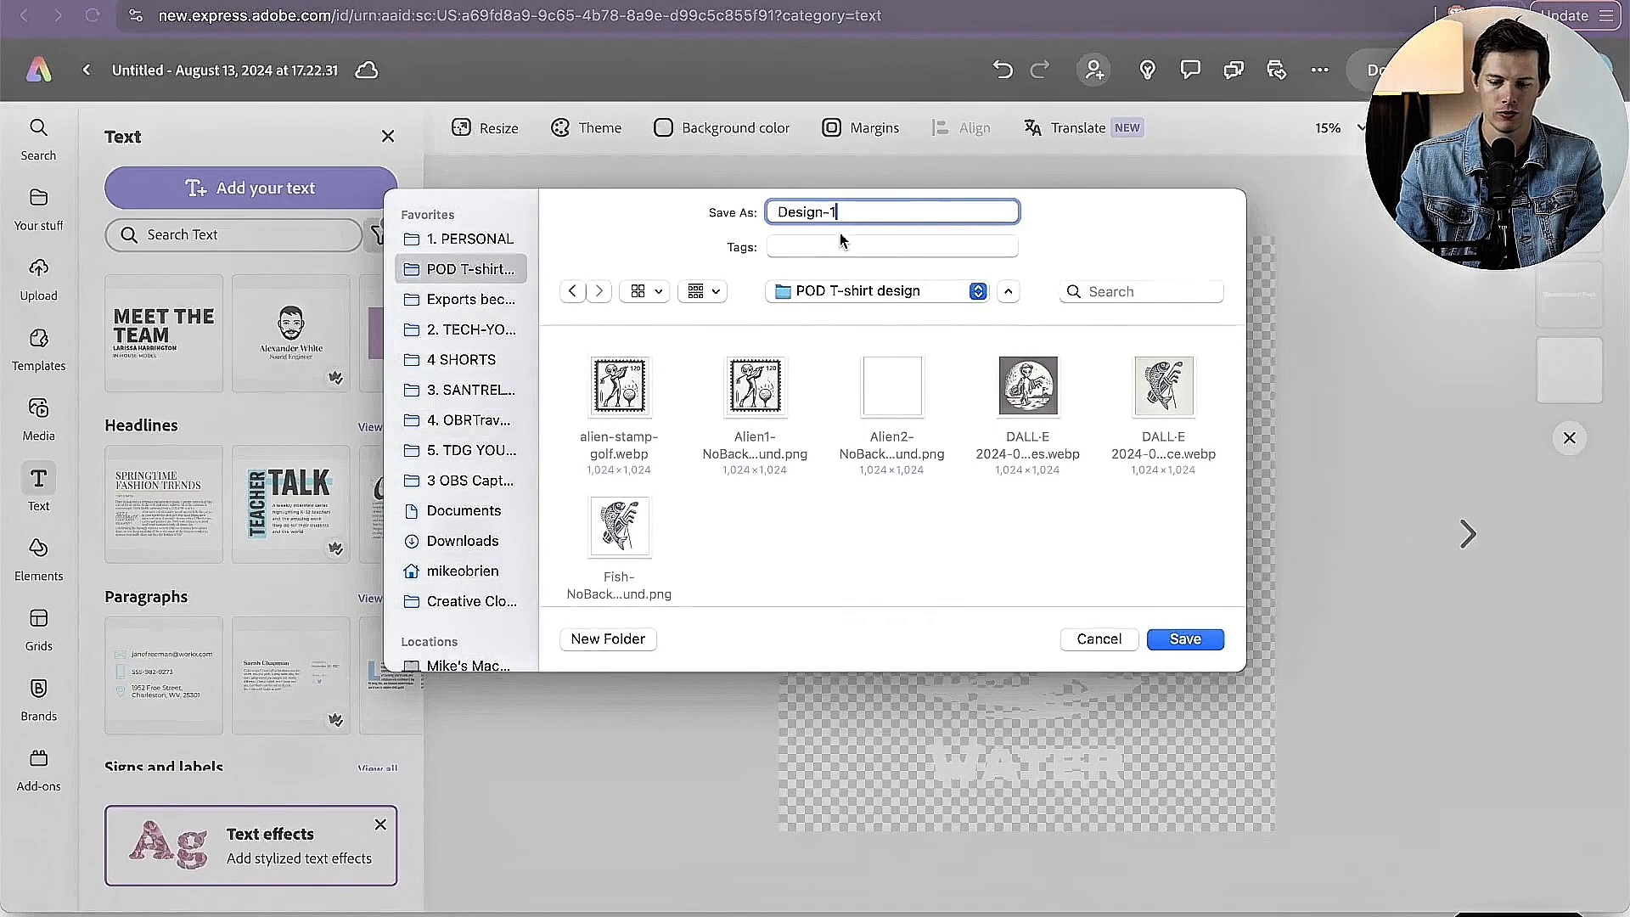
key("Return")
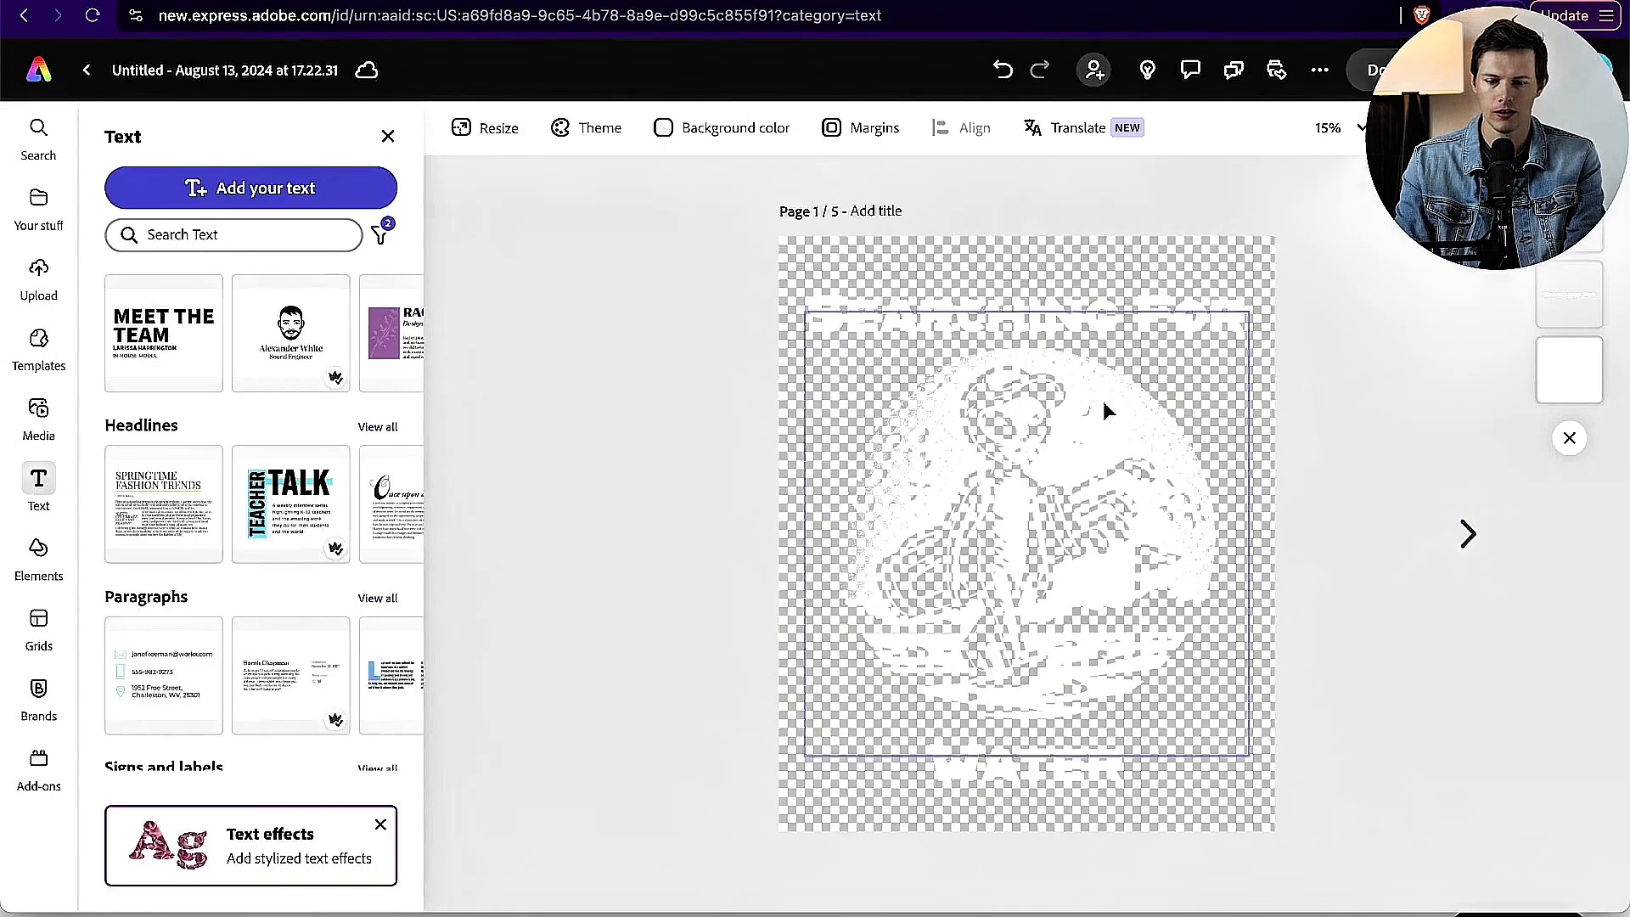
left_click(732, 128)
left_click(782, 291)
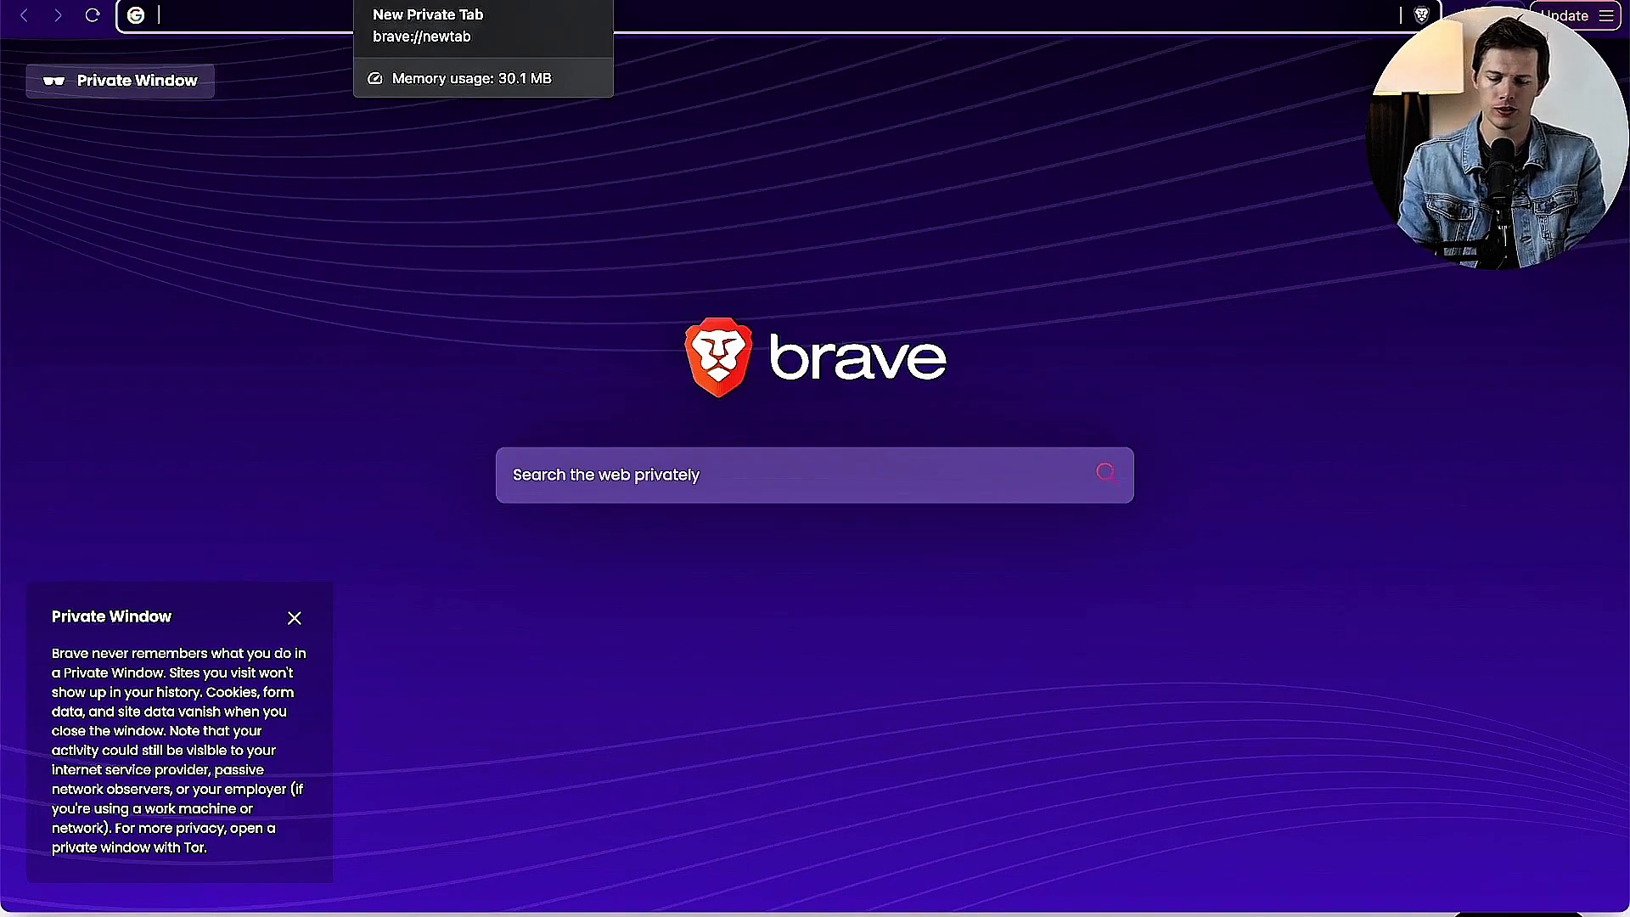
Step: Open santrelmedia.com/gelato in a new private tab, take the Gelato offer and choose to sign up with an email
type("santrelmedia.com/gelato")
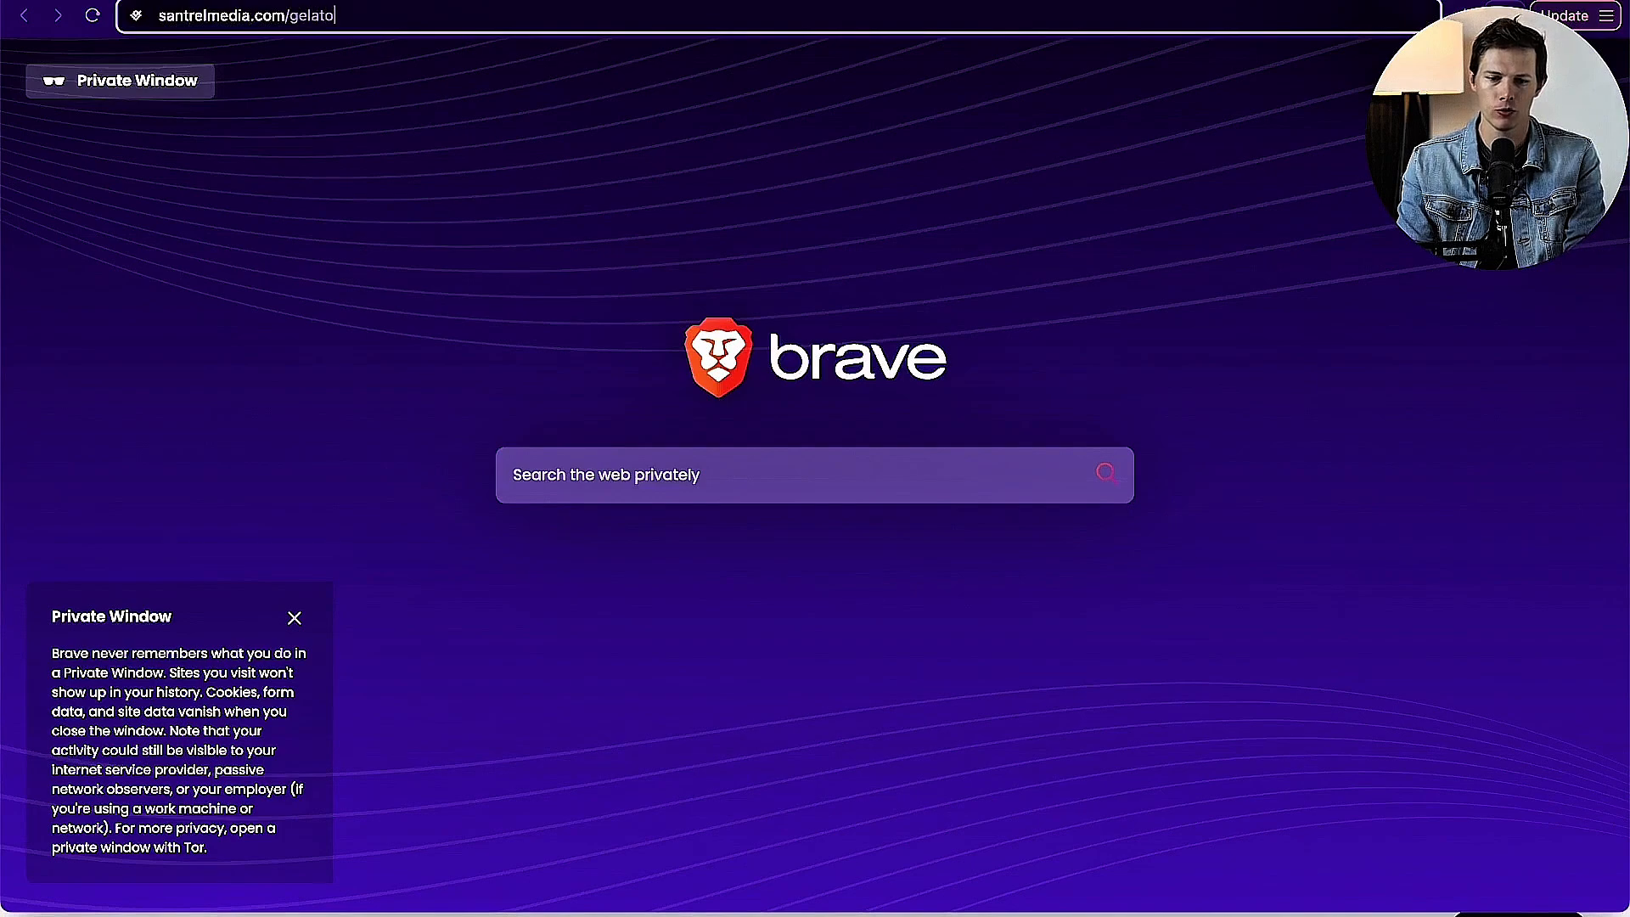
key("Return")
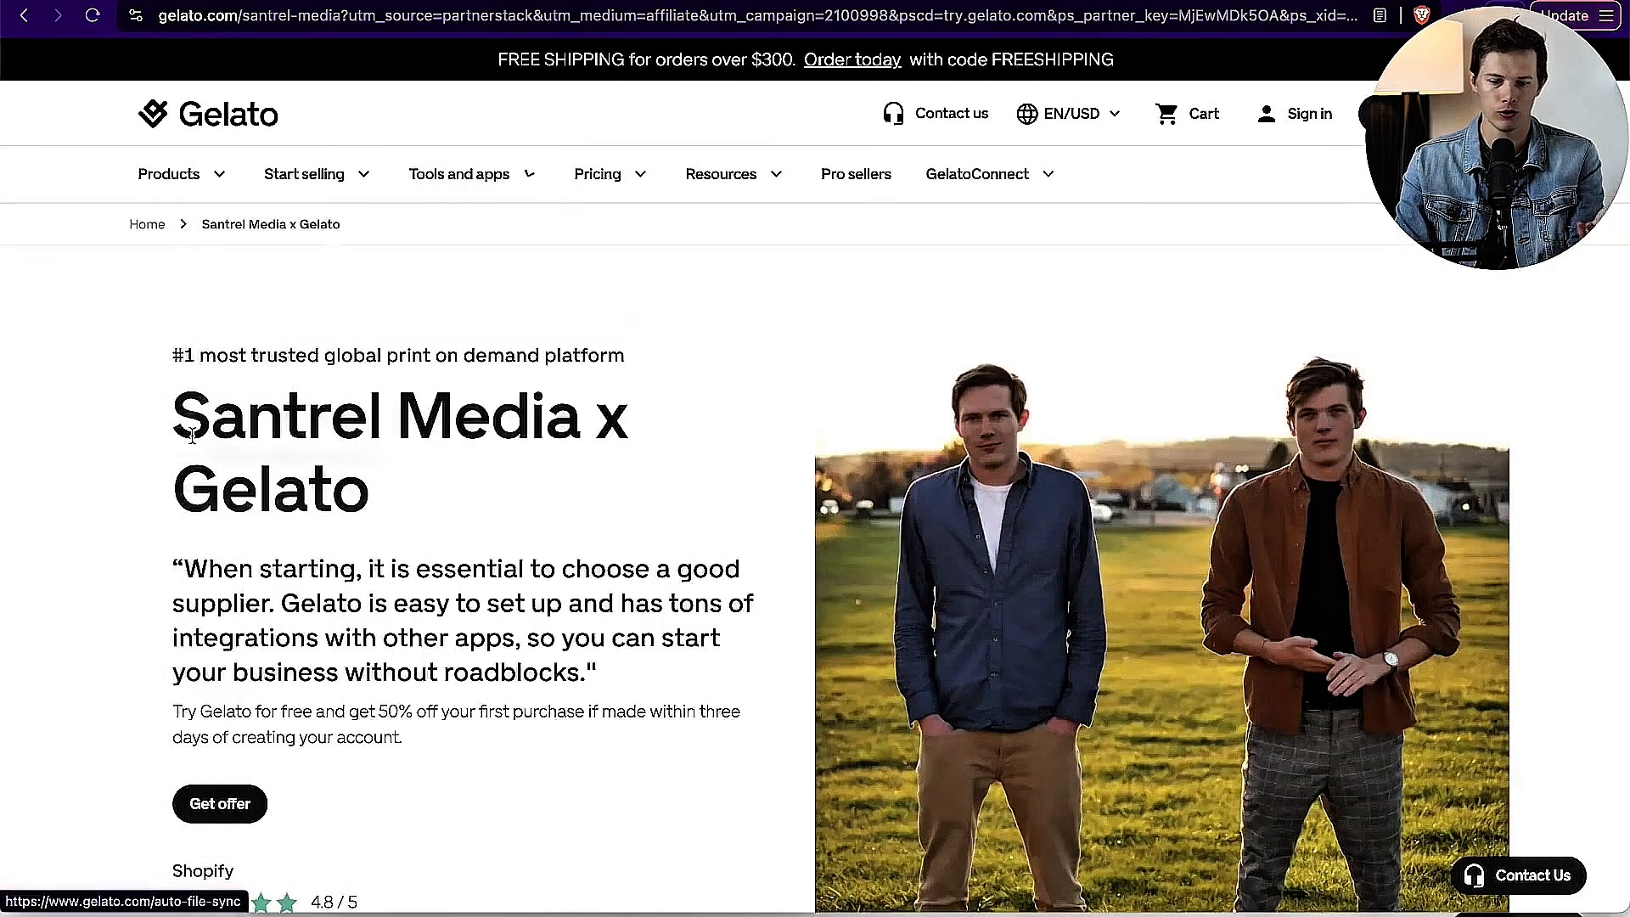
scroll(192, 437, "down", 2)
scroll(192, 438, "down", 2)
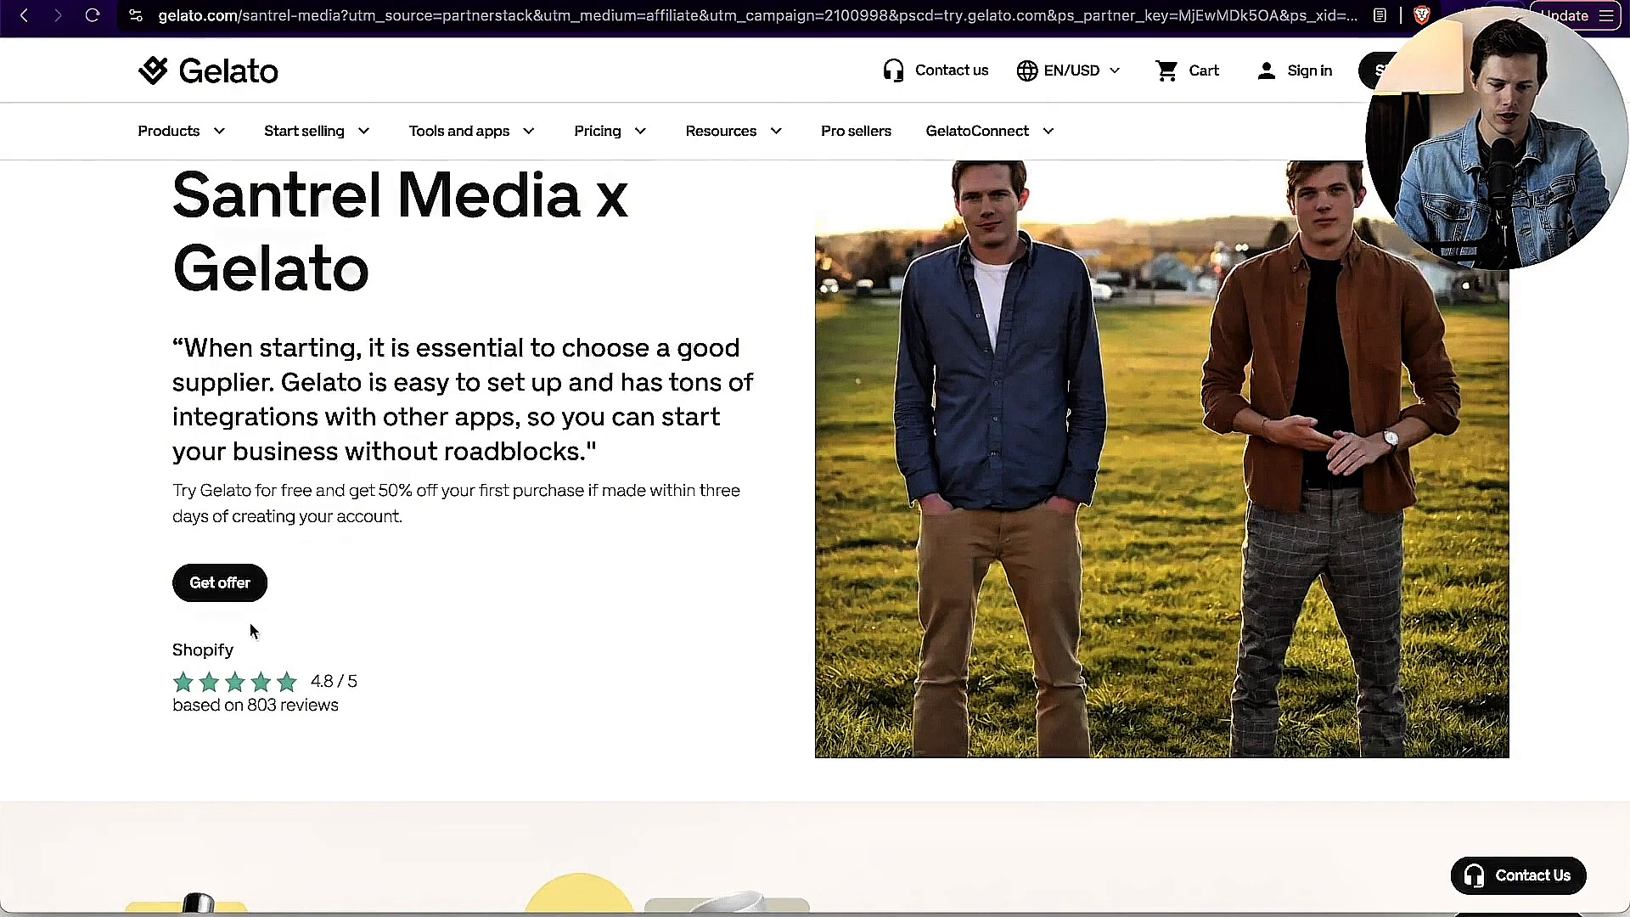
left_click(224, 582)
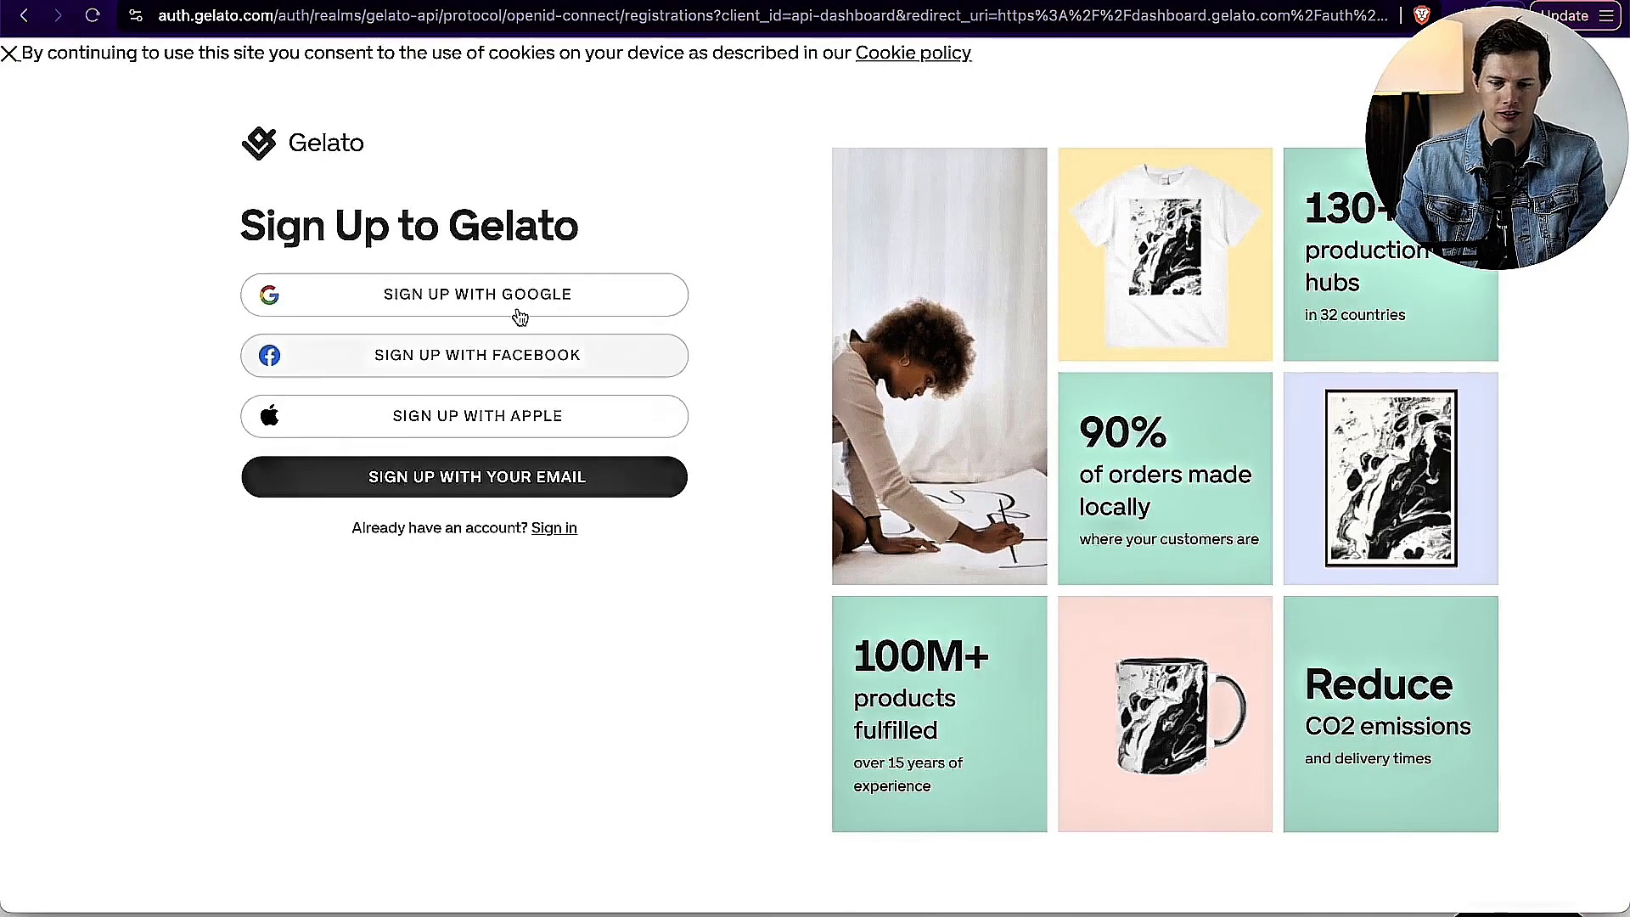
left_click(420, 478)
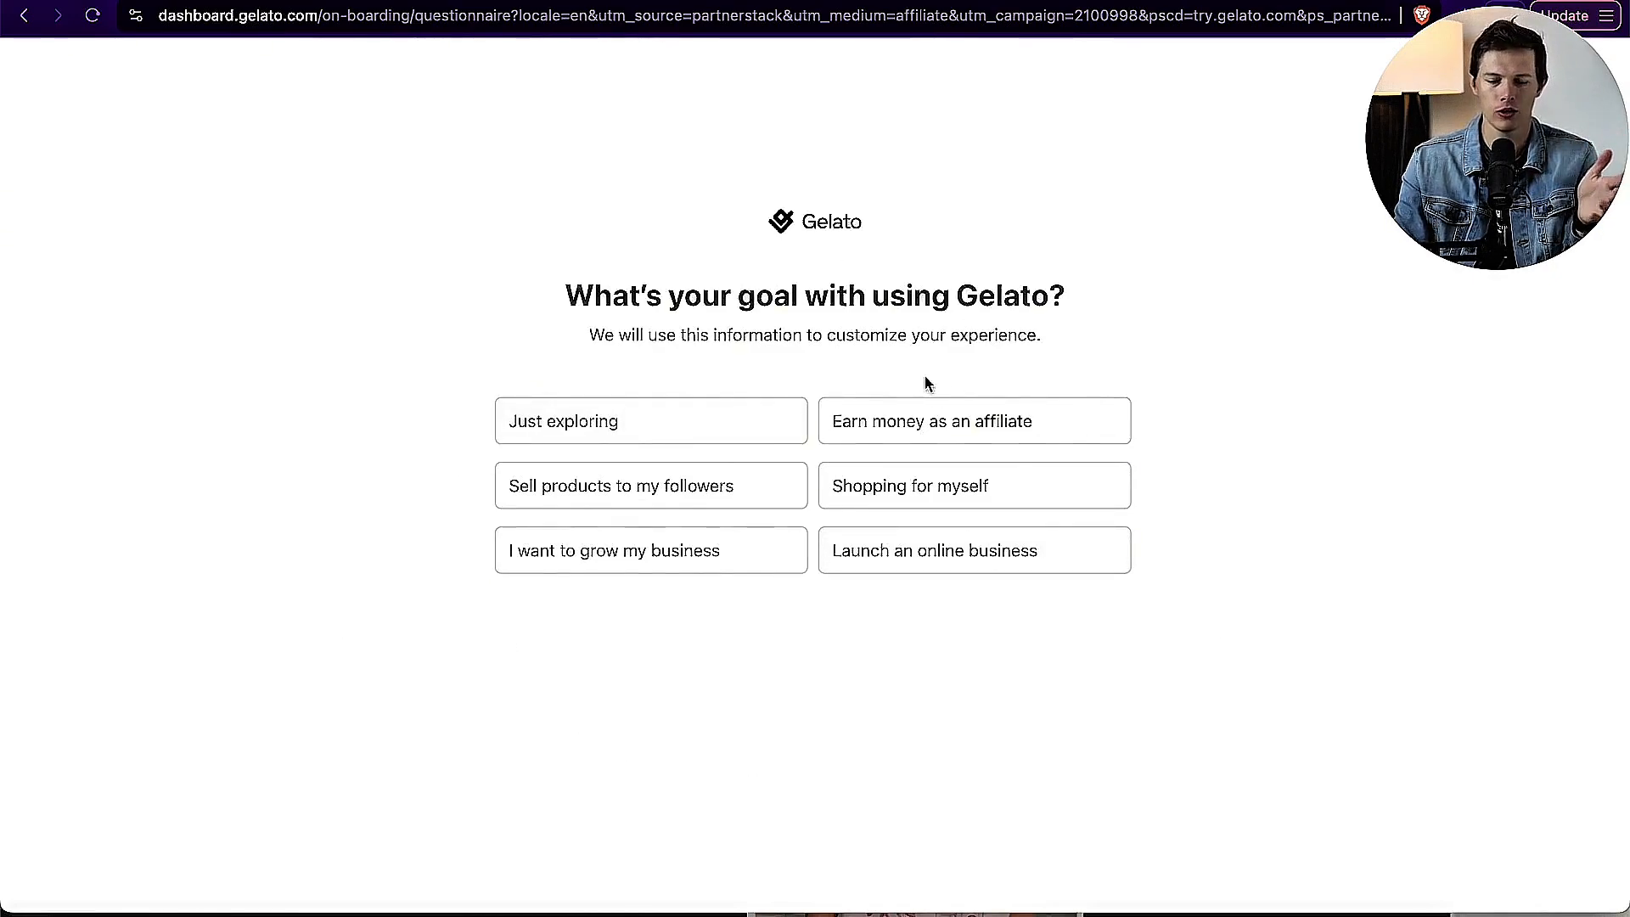
Step: Complete the onboarding questionnaire with Launch an online business, I can create bestselling designs, Clothing, Social media and Youtube
left_click(874, 552)
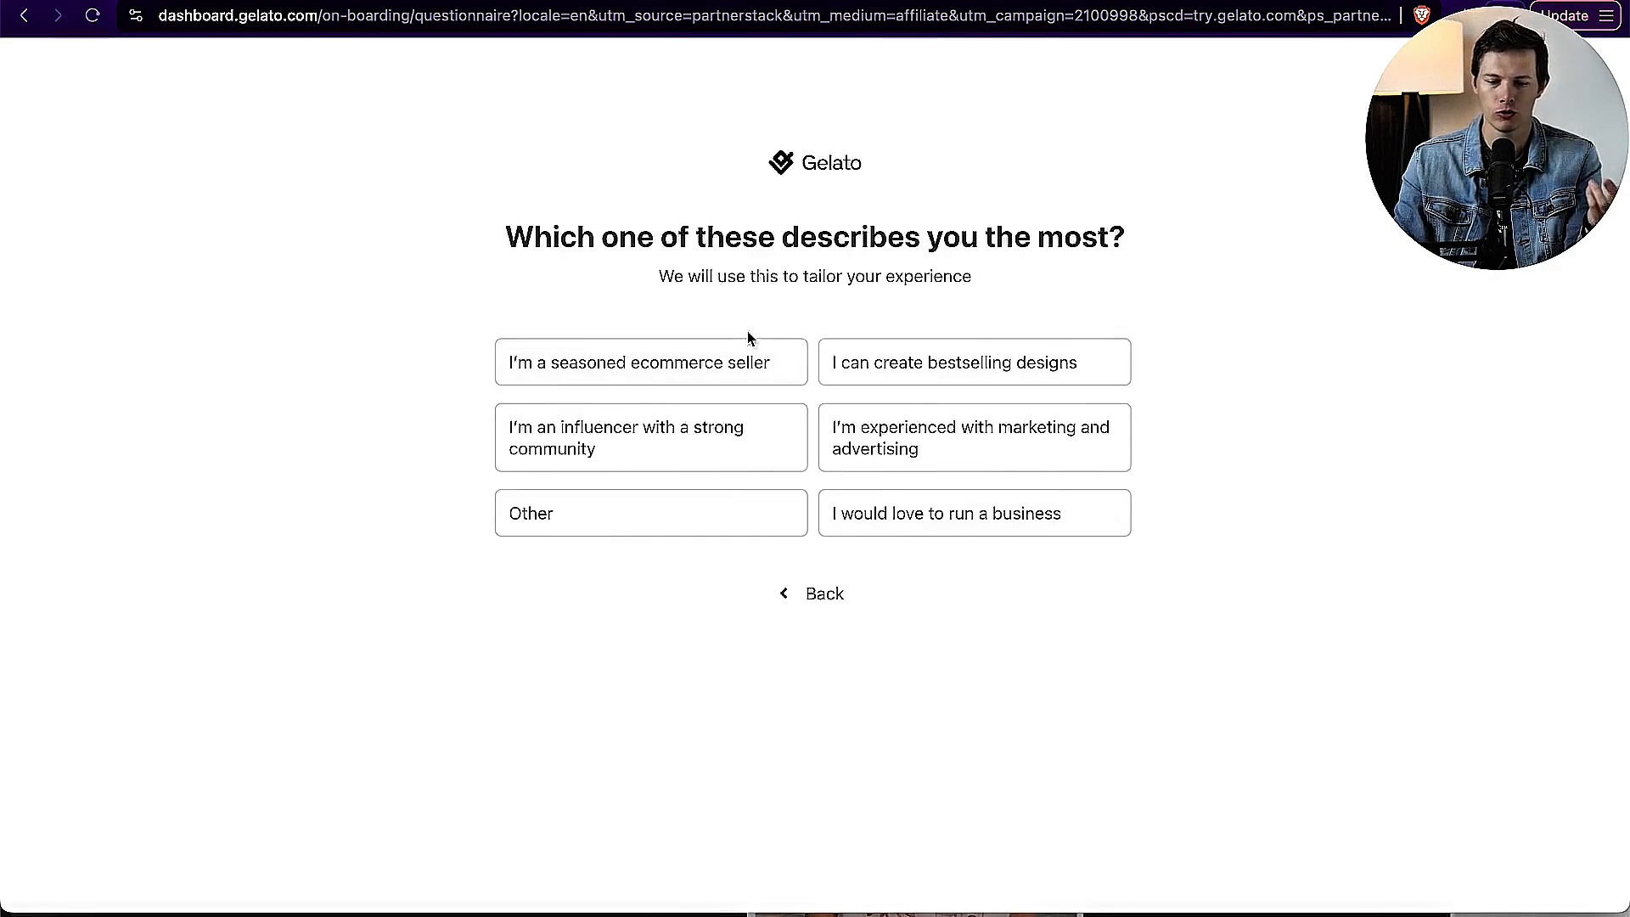
left_click(1067, 374)
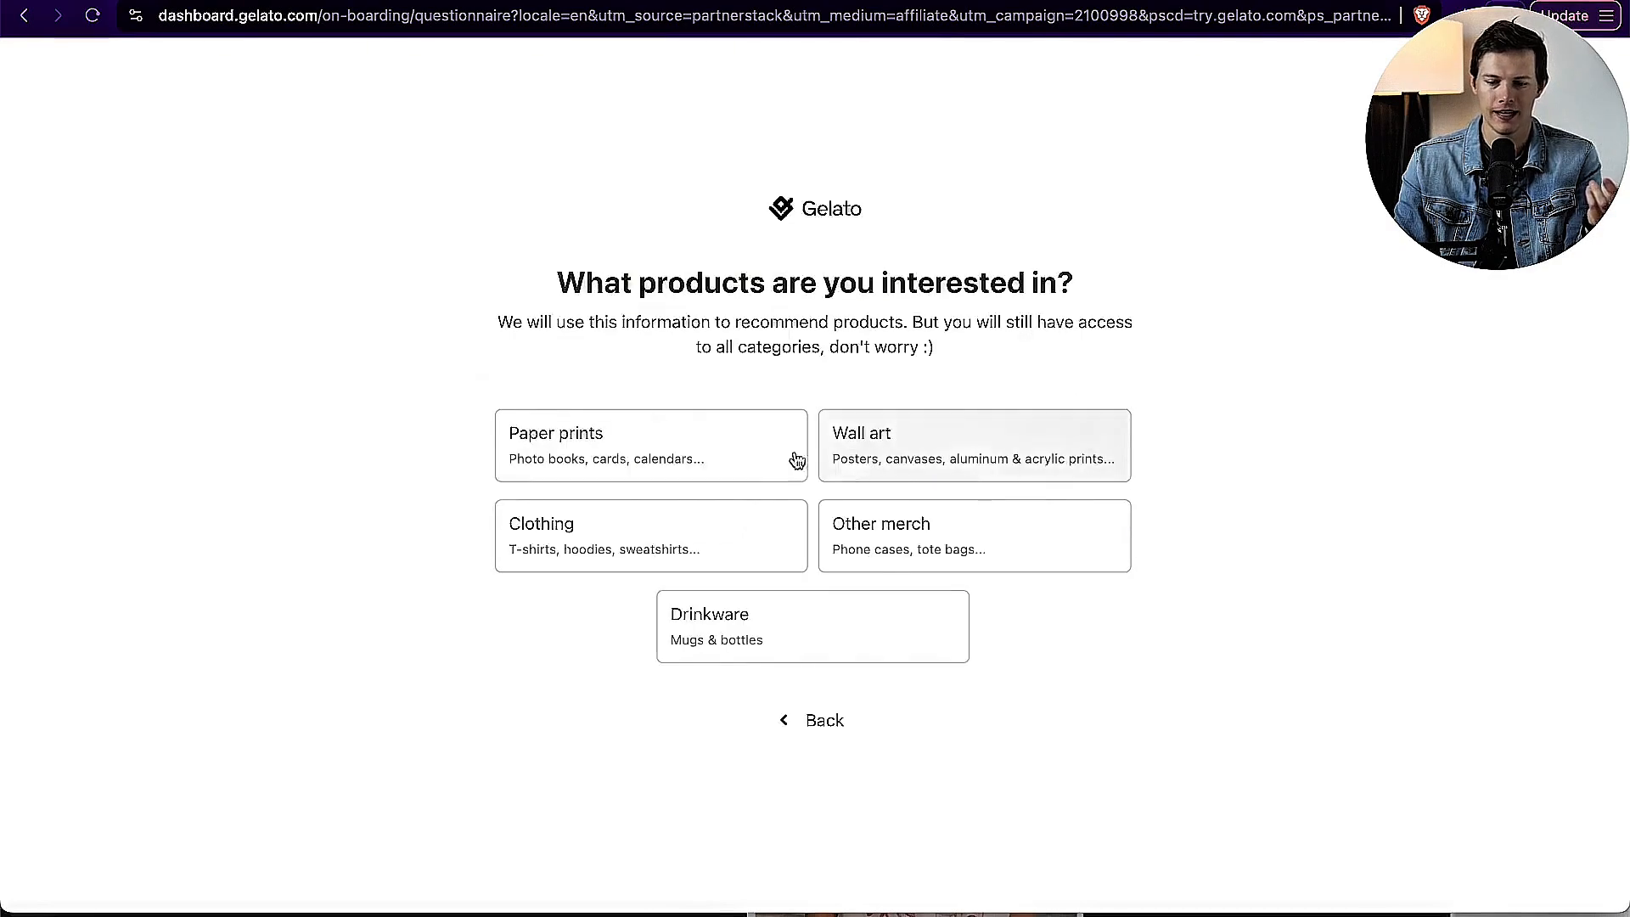
left_click(647, 552)
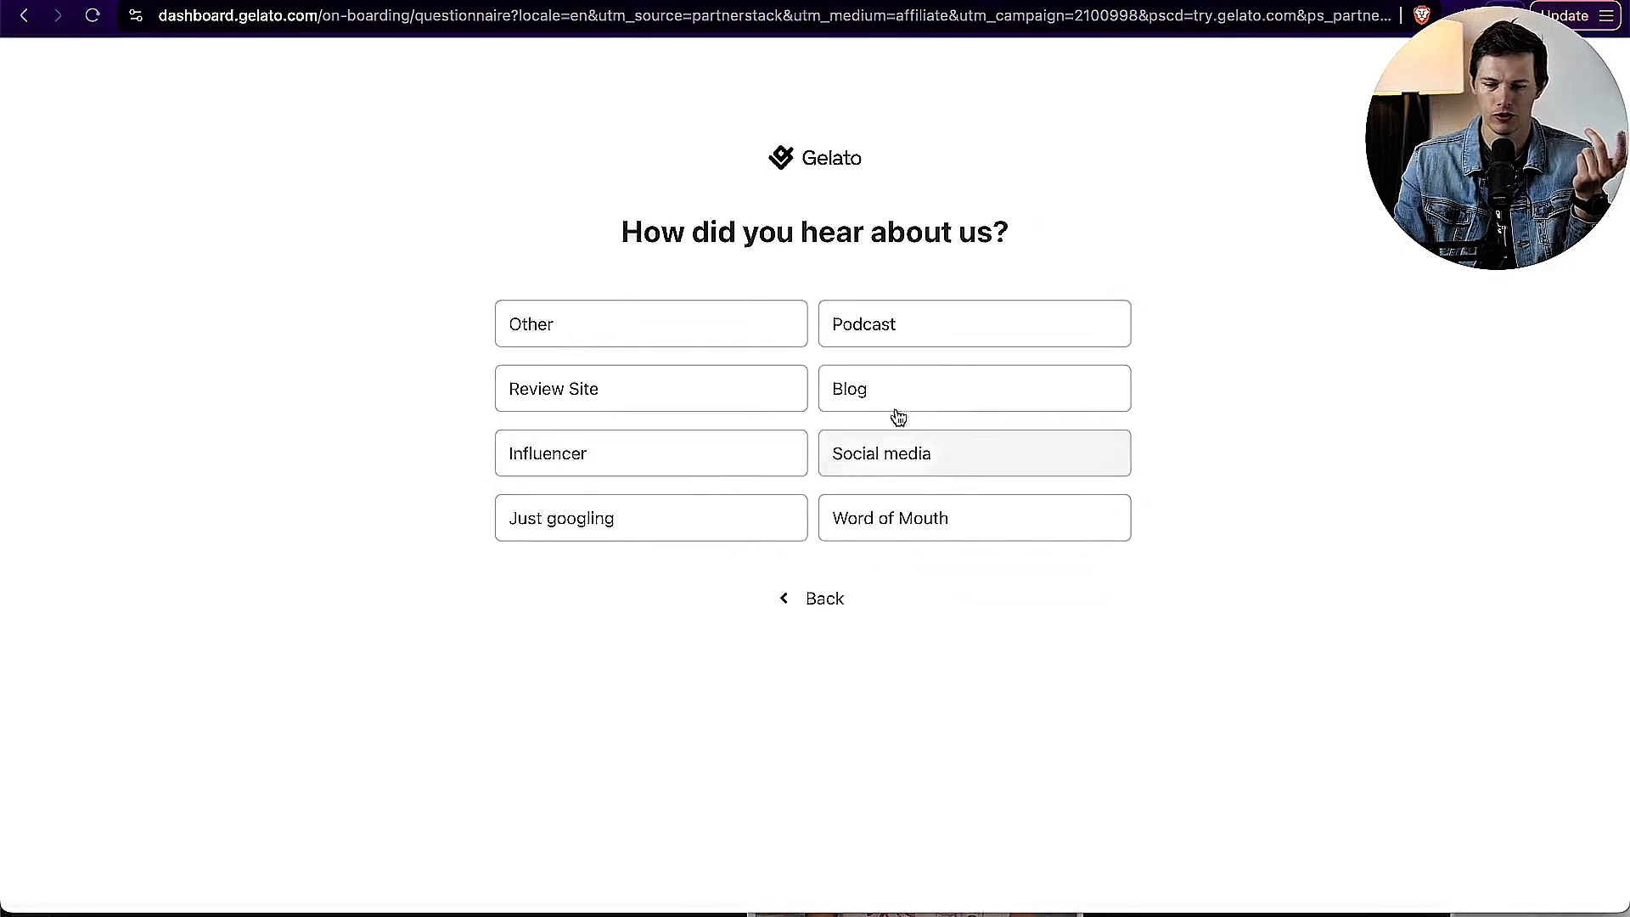
left_click(864, 464)
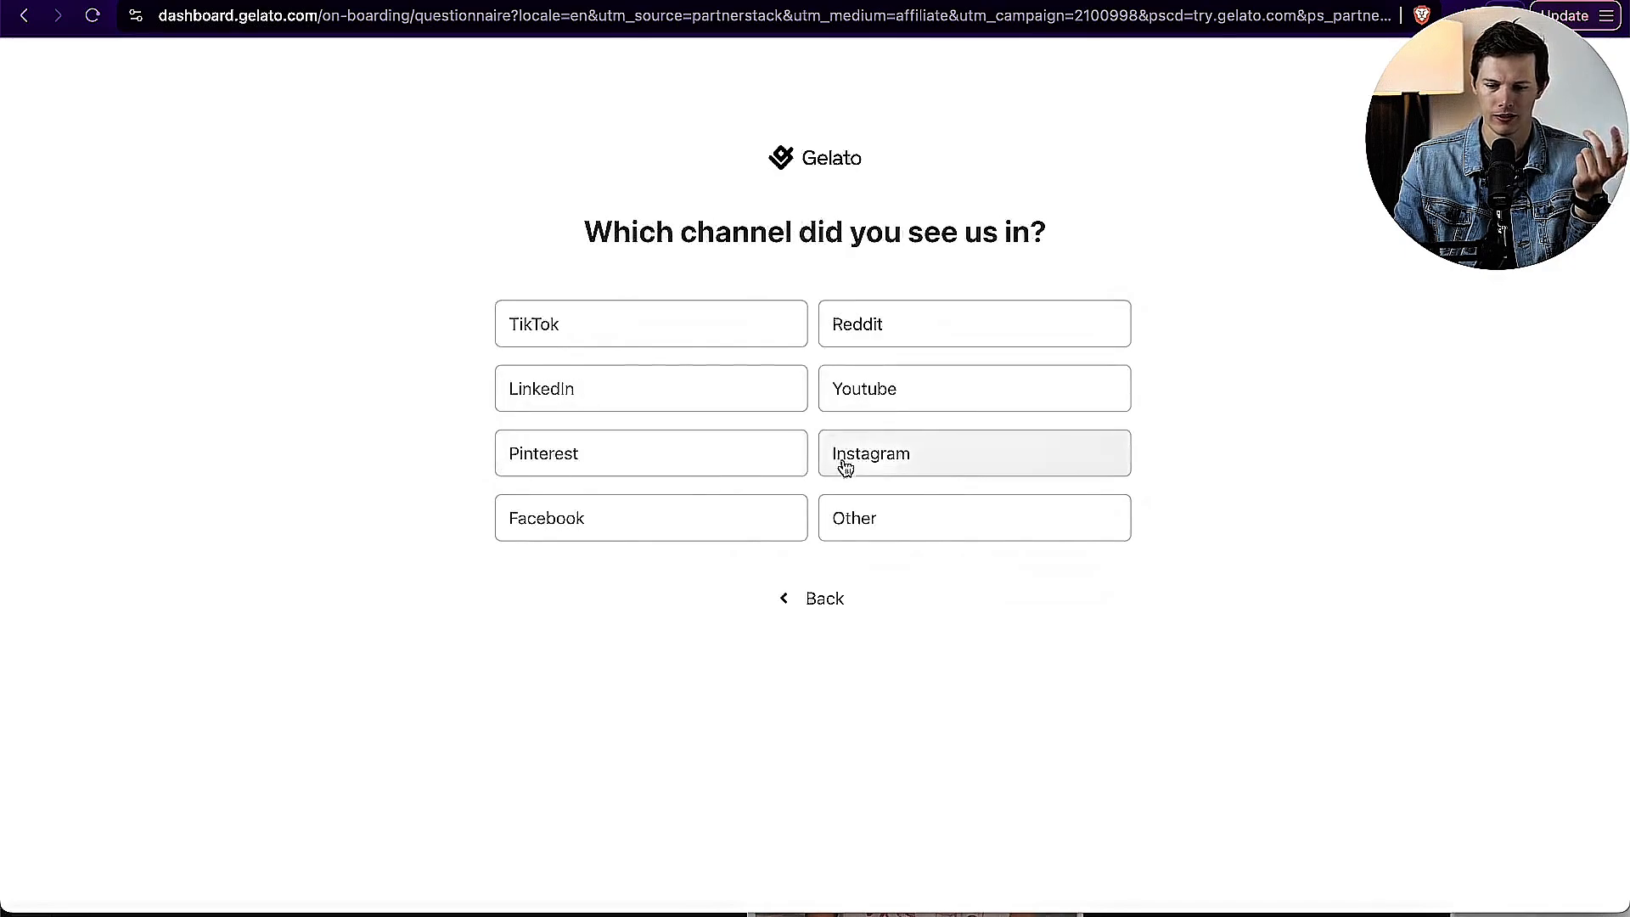
left_click(880, 396)
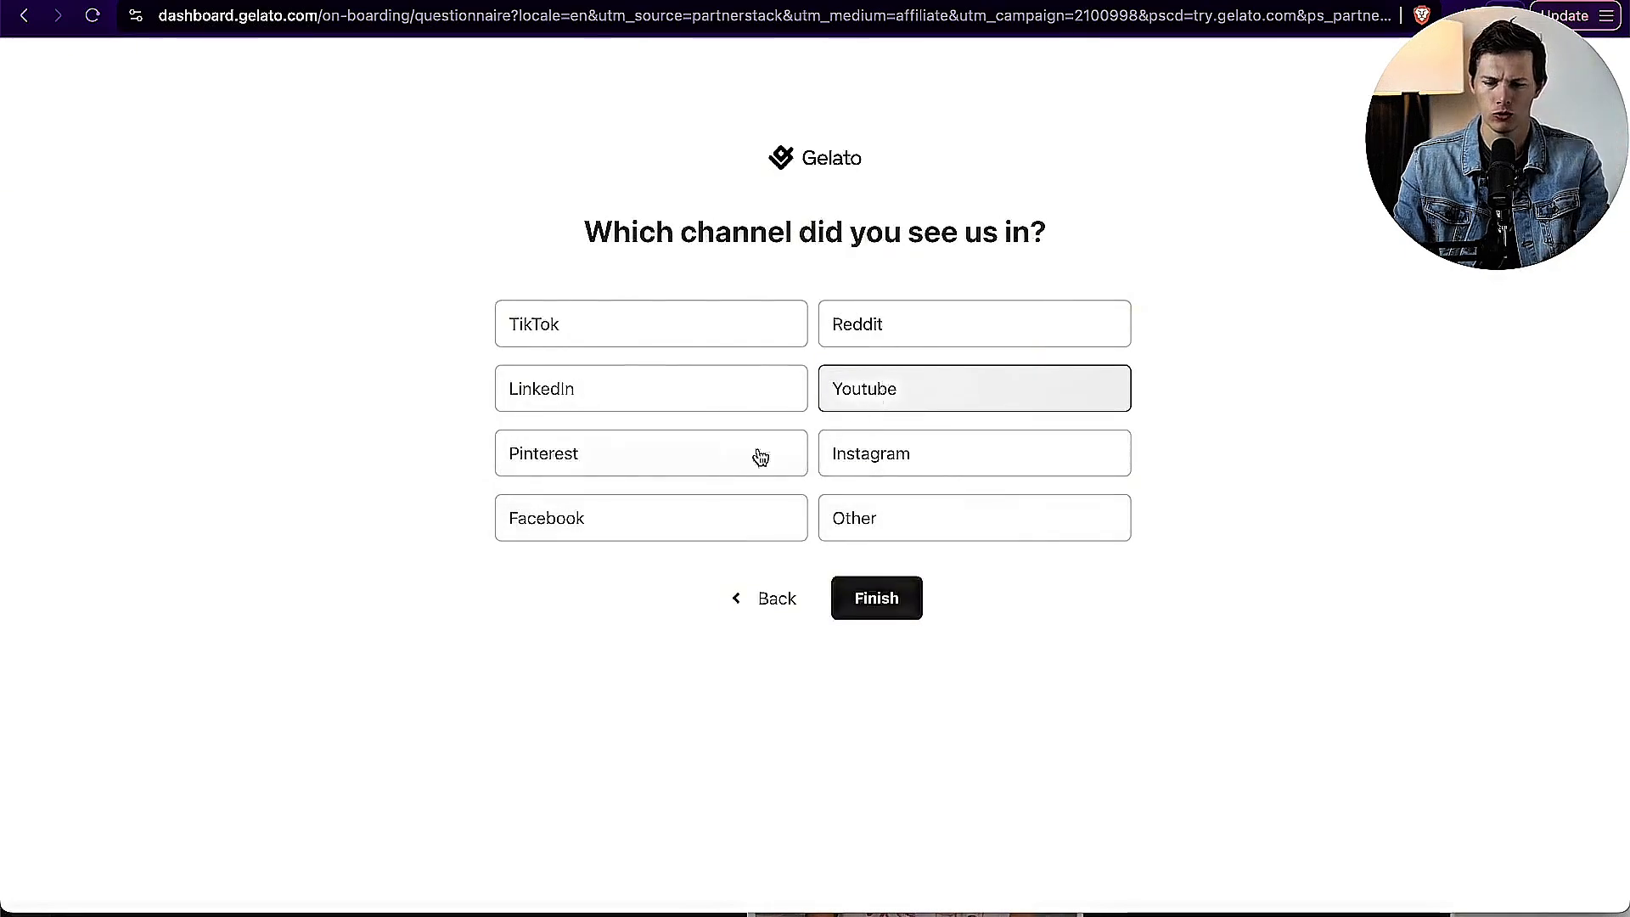
left_click(879, 599)
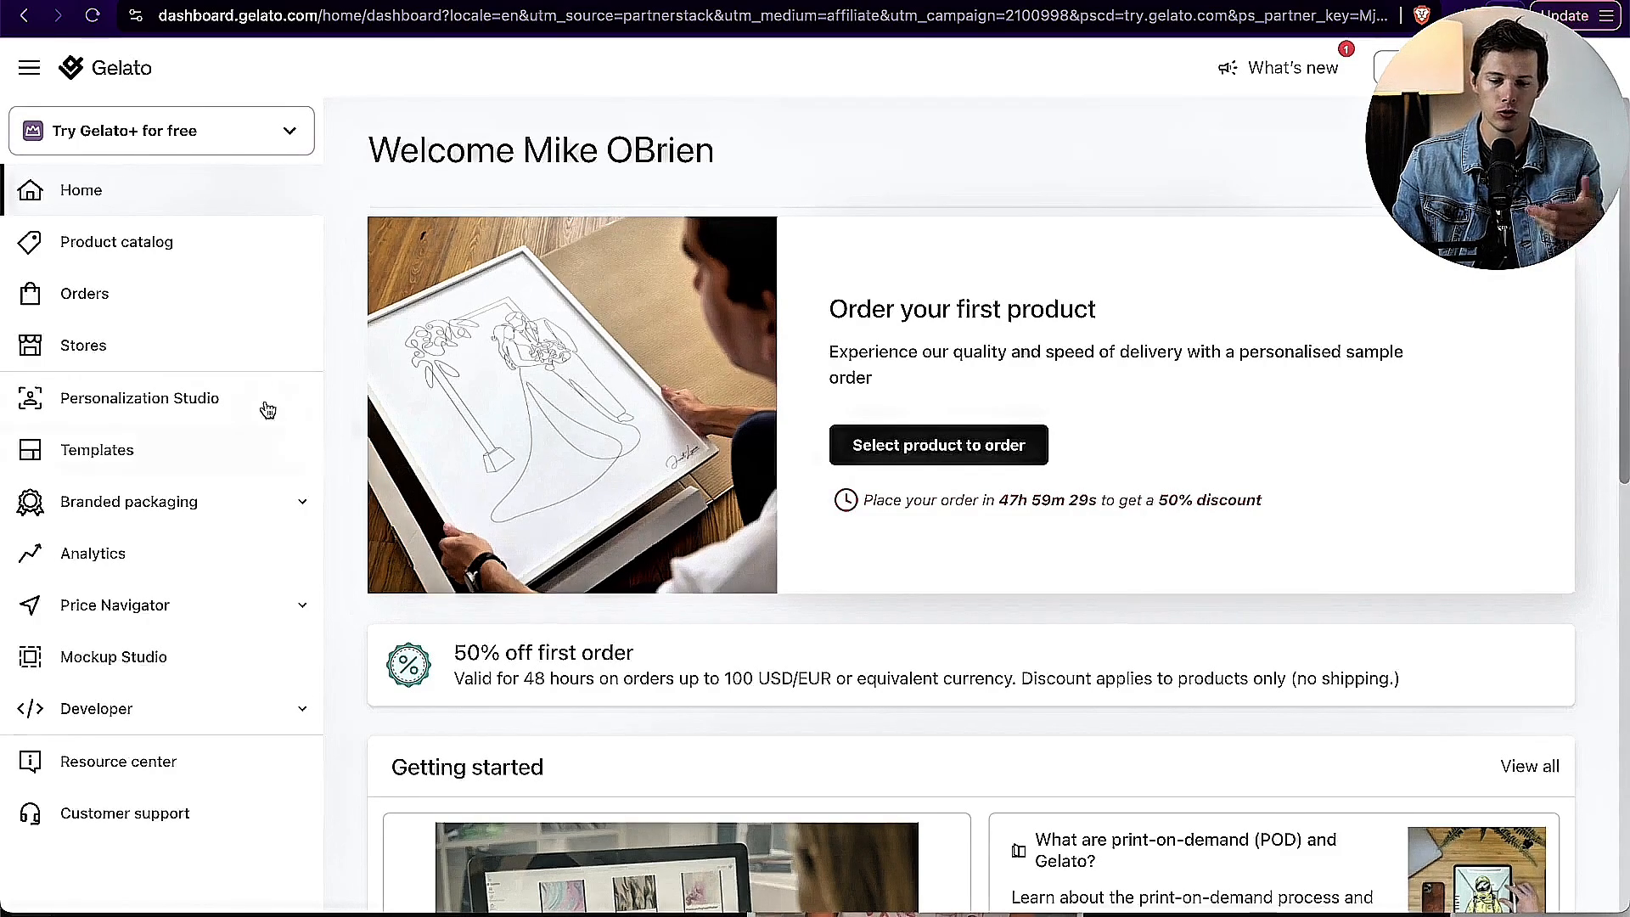
Step: Open the men's T-shirts category in the Gelato product catalog and compare the shirts' colors, sizes and prices
left_click(146, 256)
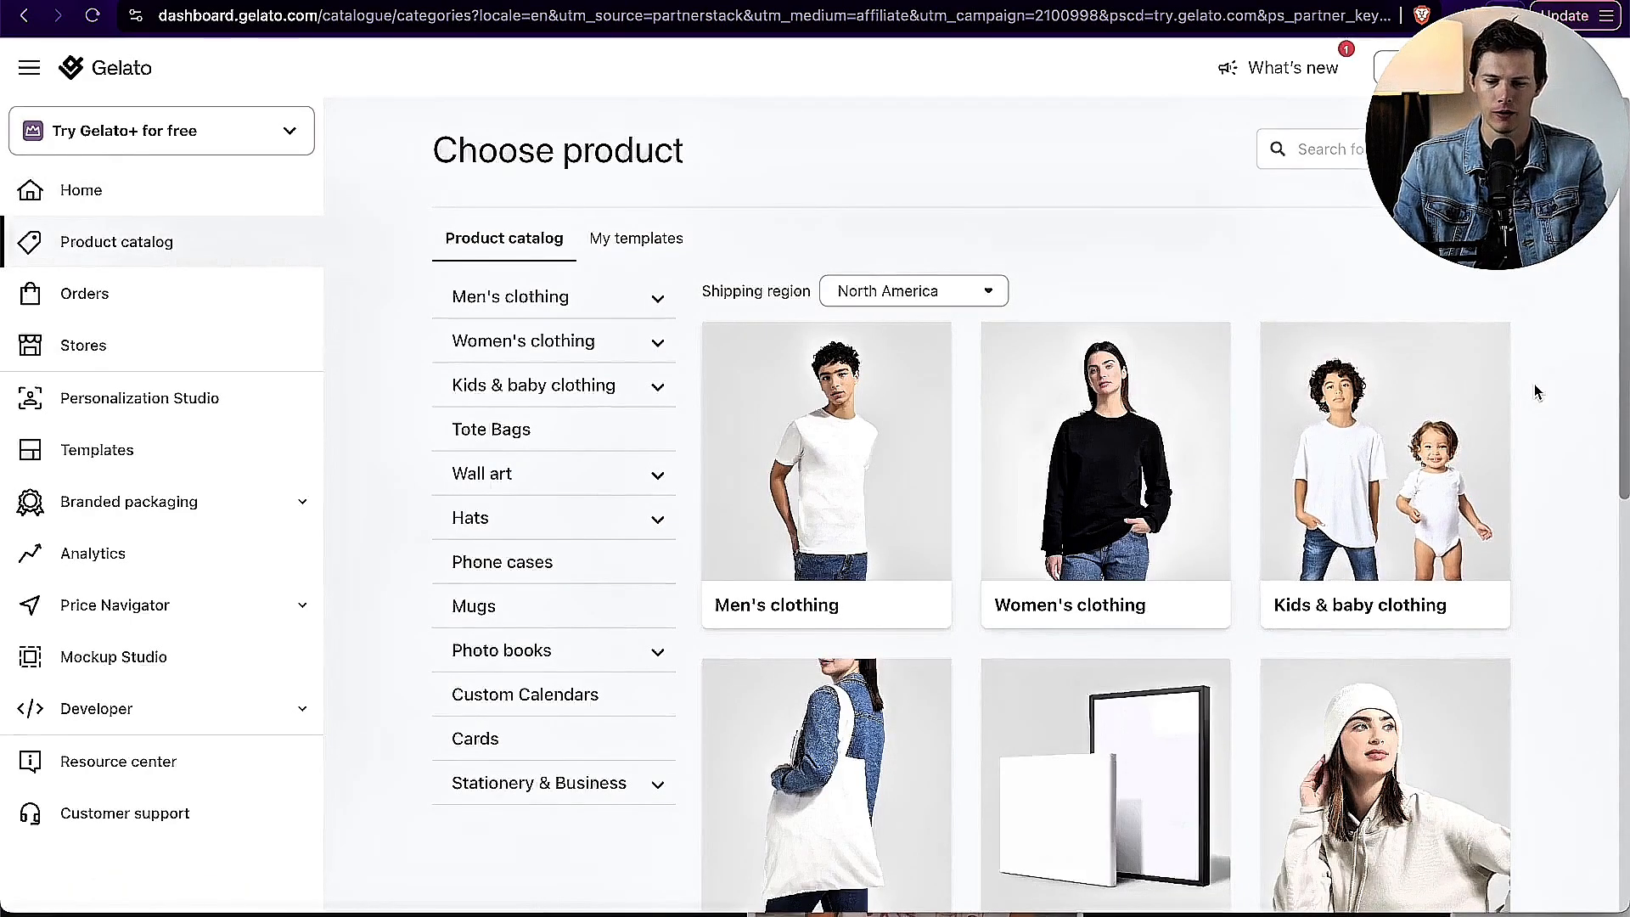
left_click(870, 480)
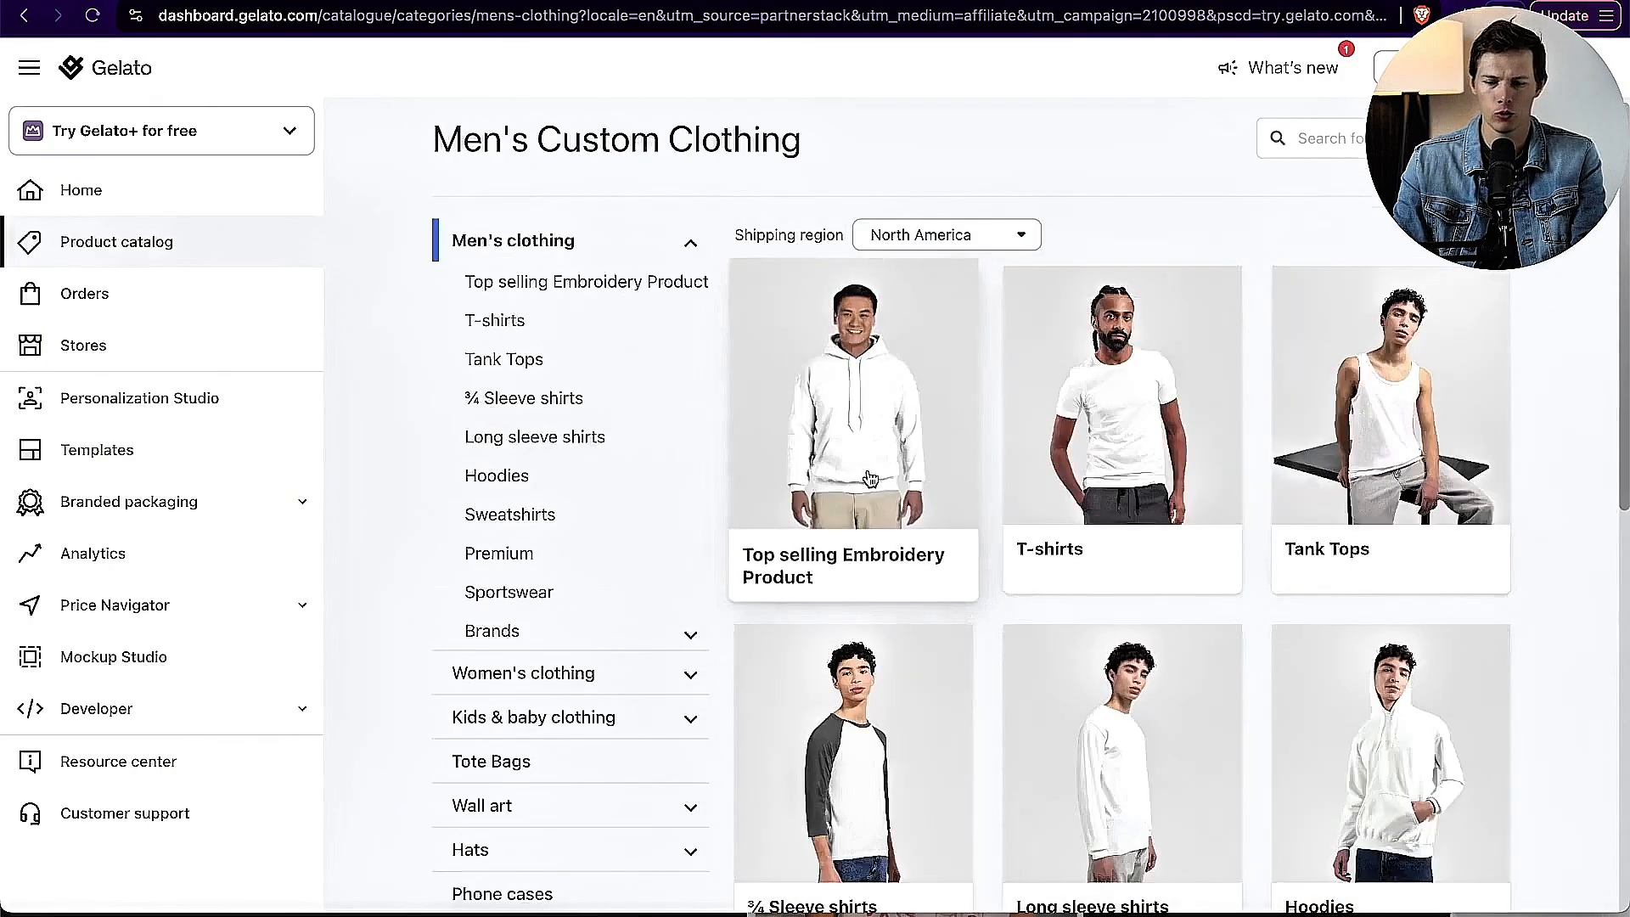
left_click(1184, 479)
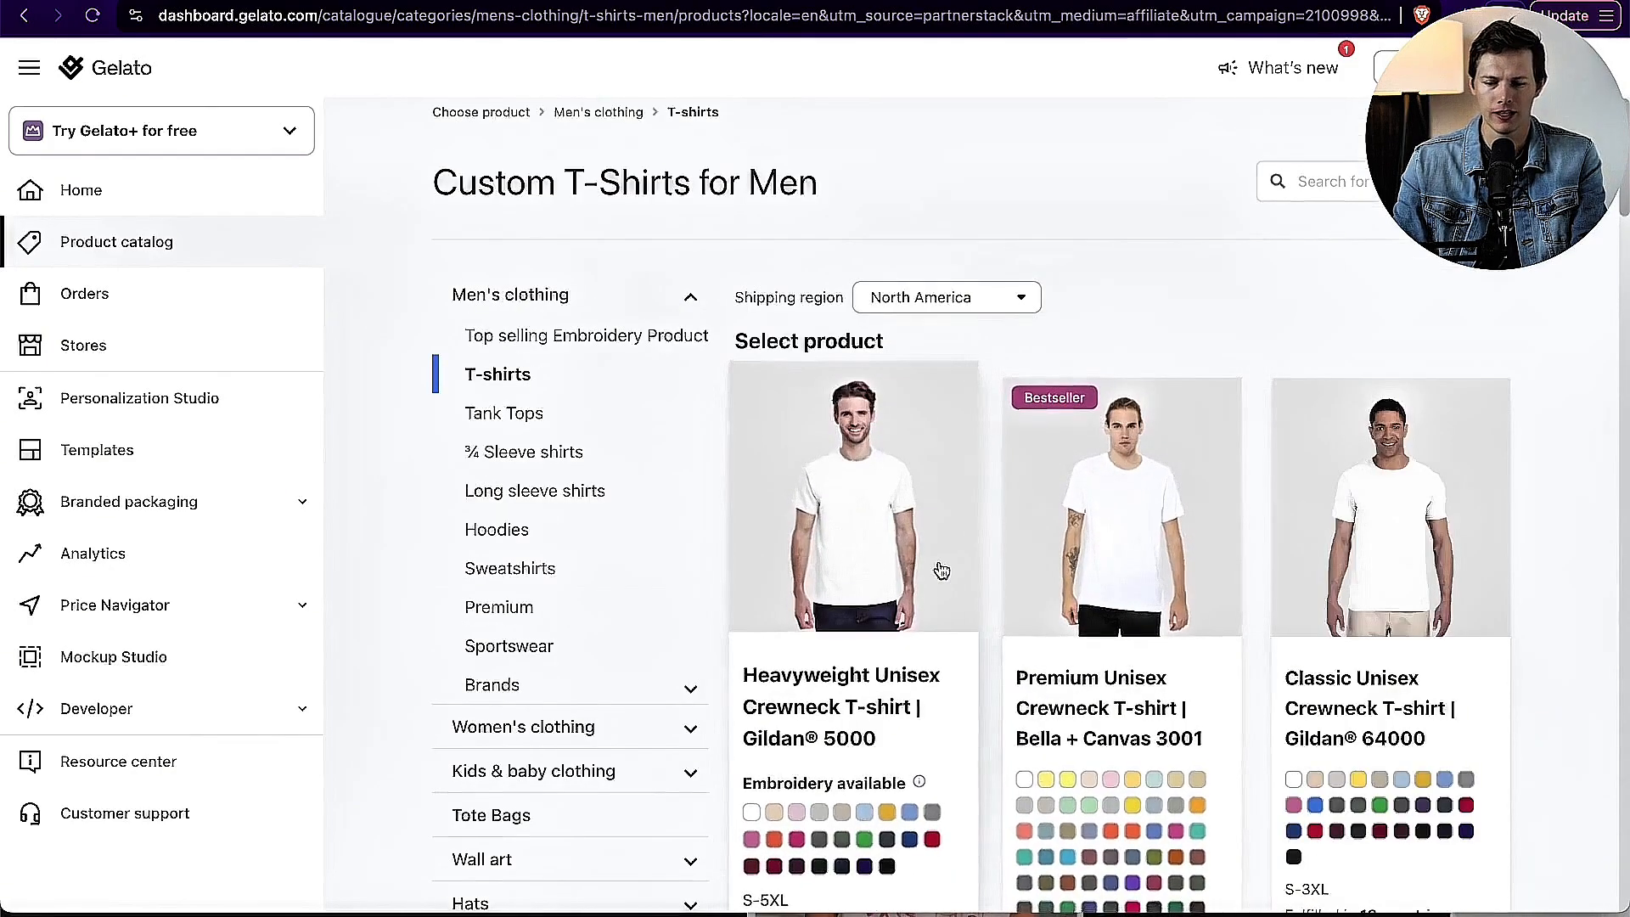
scroll(852, 586, "down", 2)
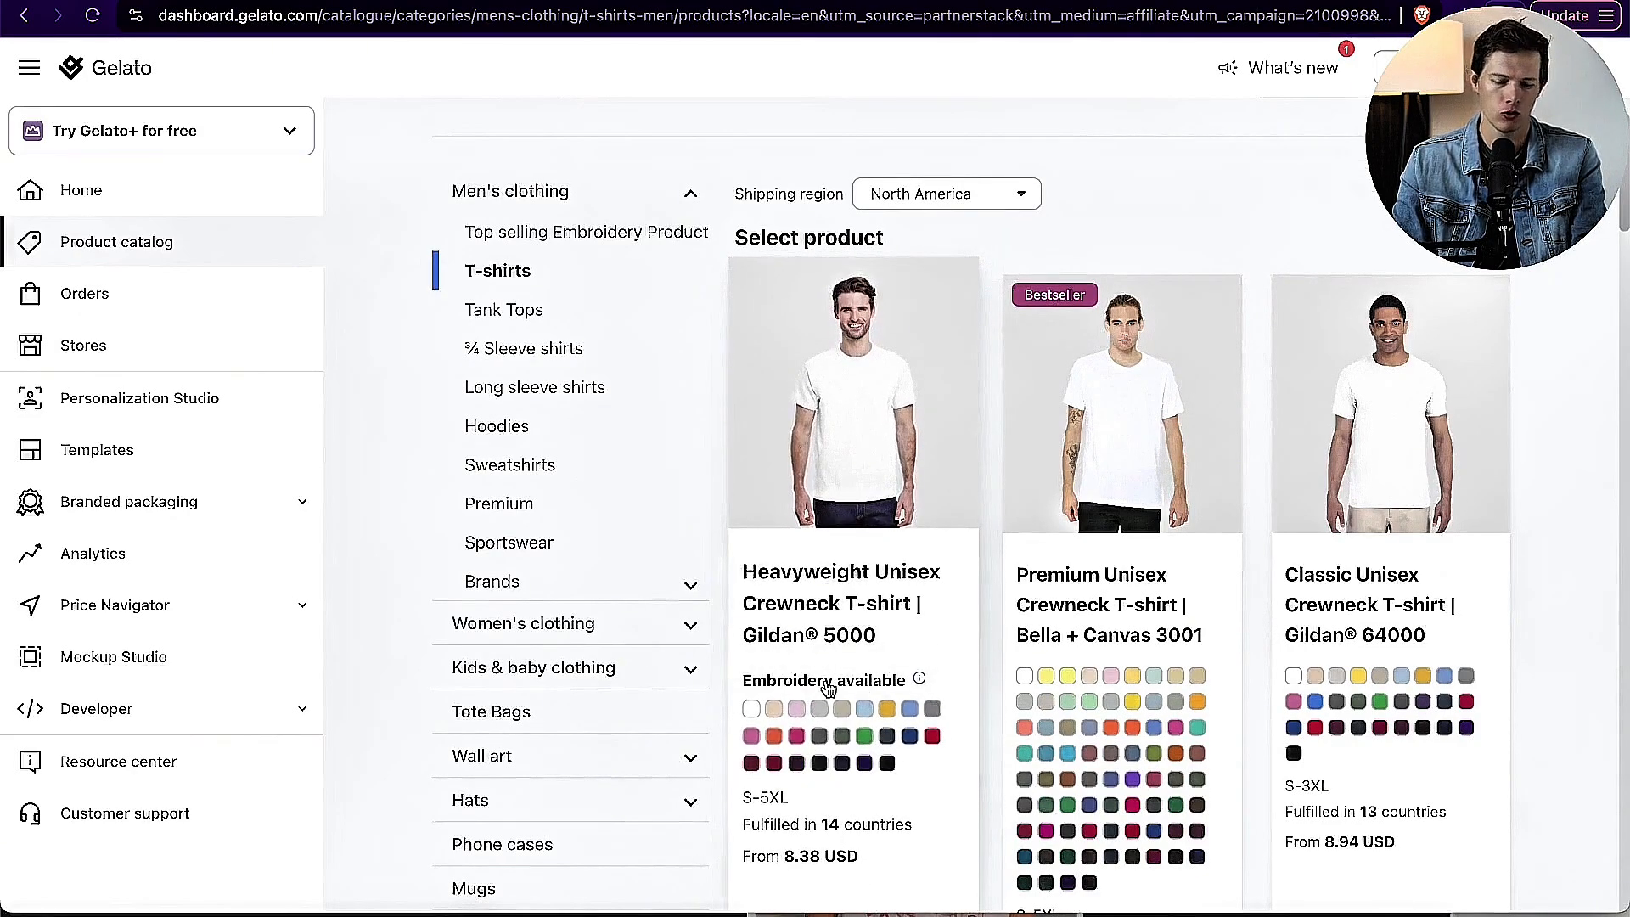
scroll(857, 772, "down", 2)
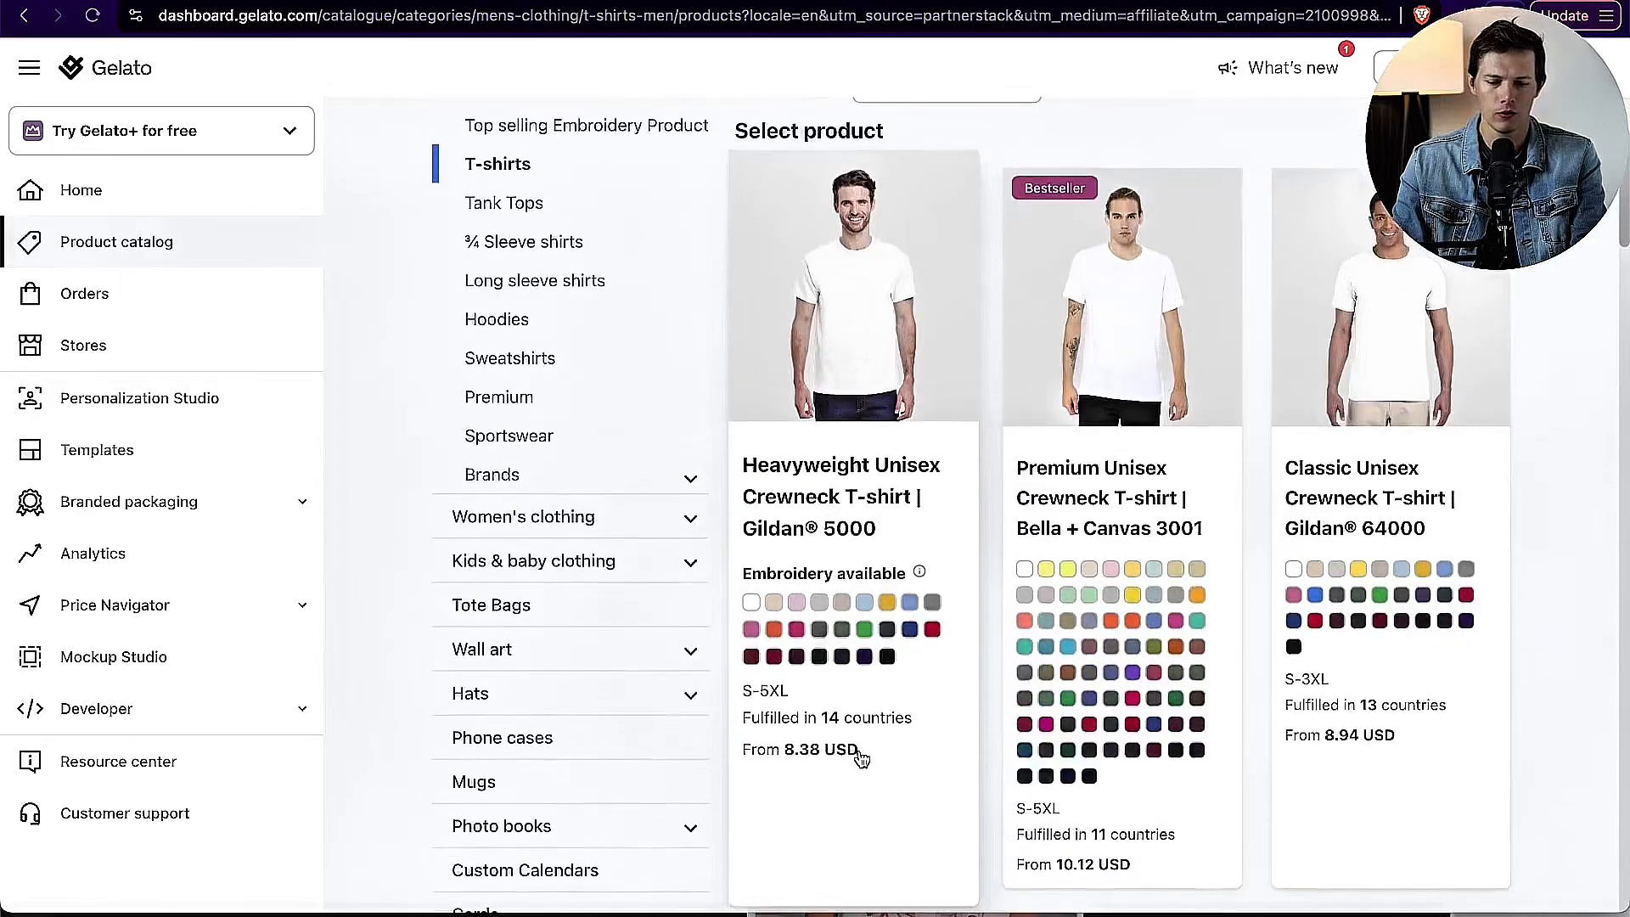
scroll(861, 754, "up", 3)
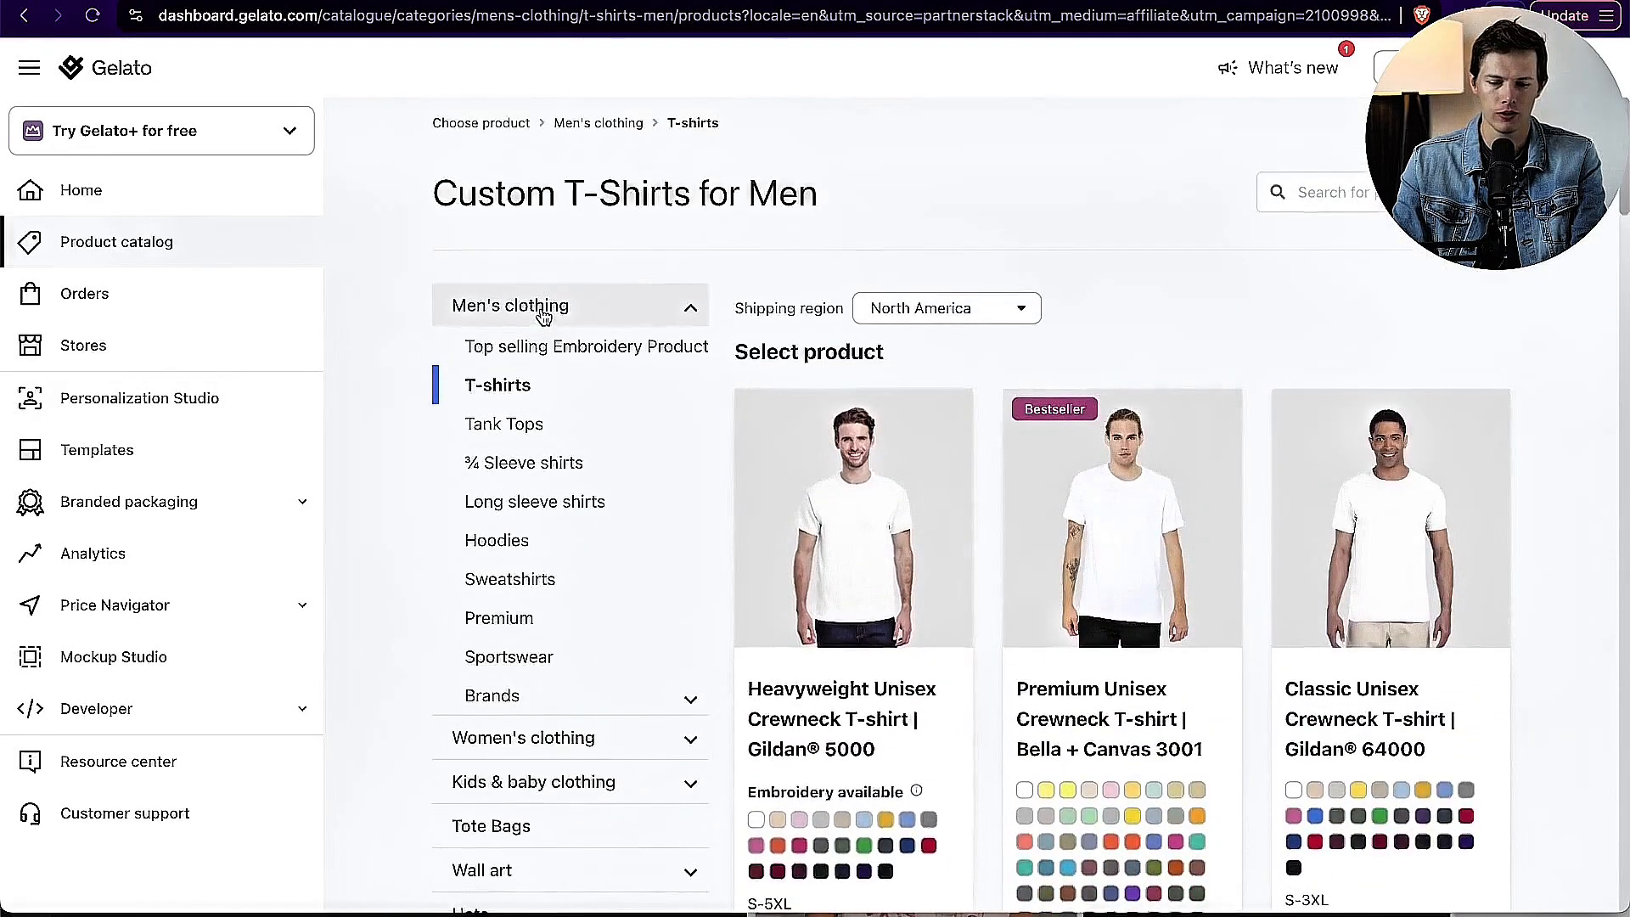
Step: Open the Premium category under men's clothing and look through its products and prices
left_click(548, 310)
left_click(556, 554)
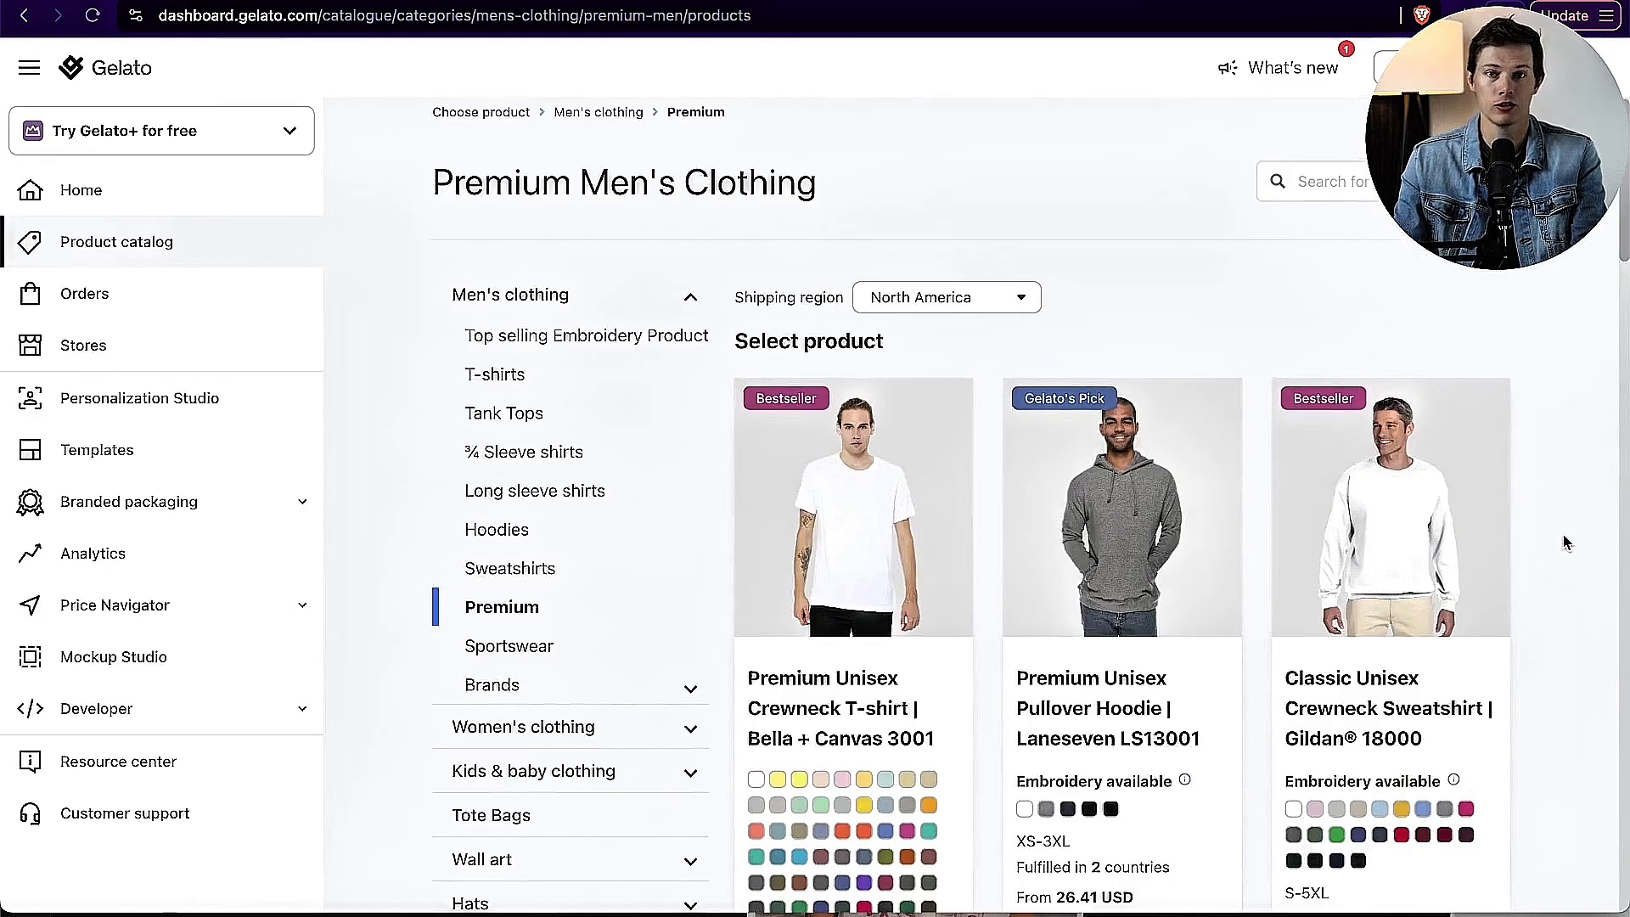
scroll(1566, 543, "down", 12)
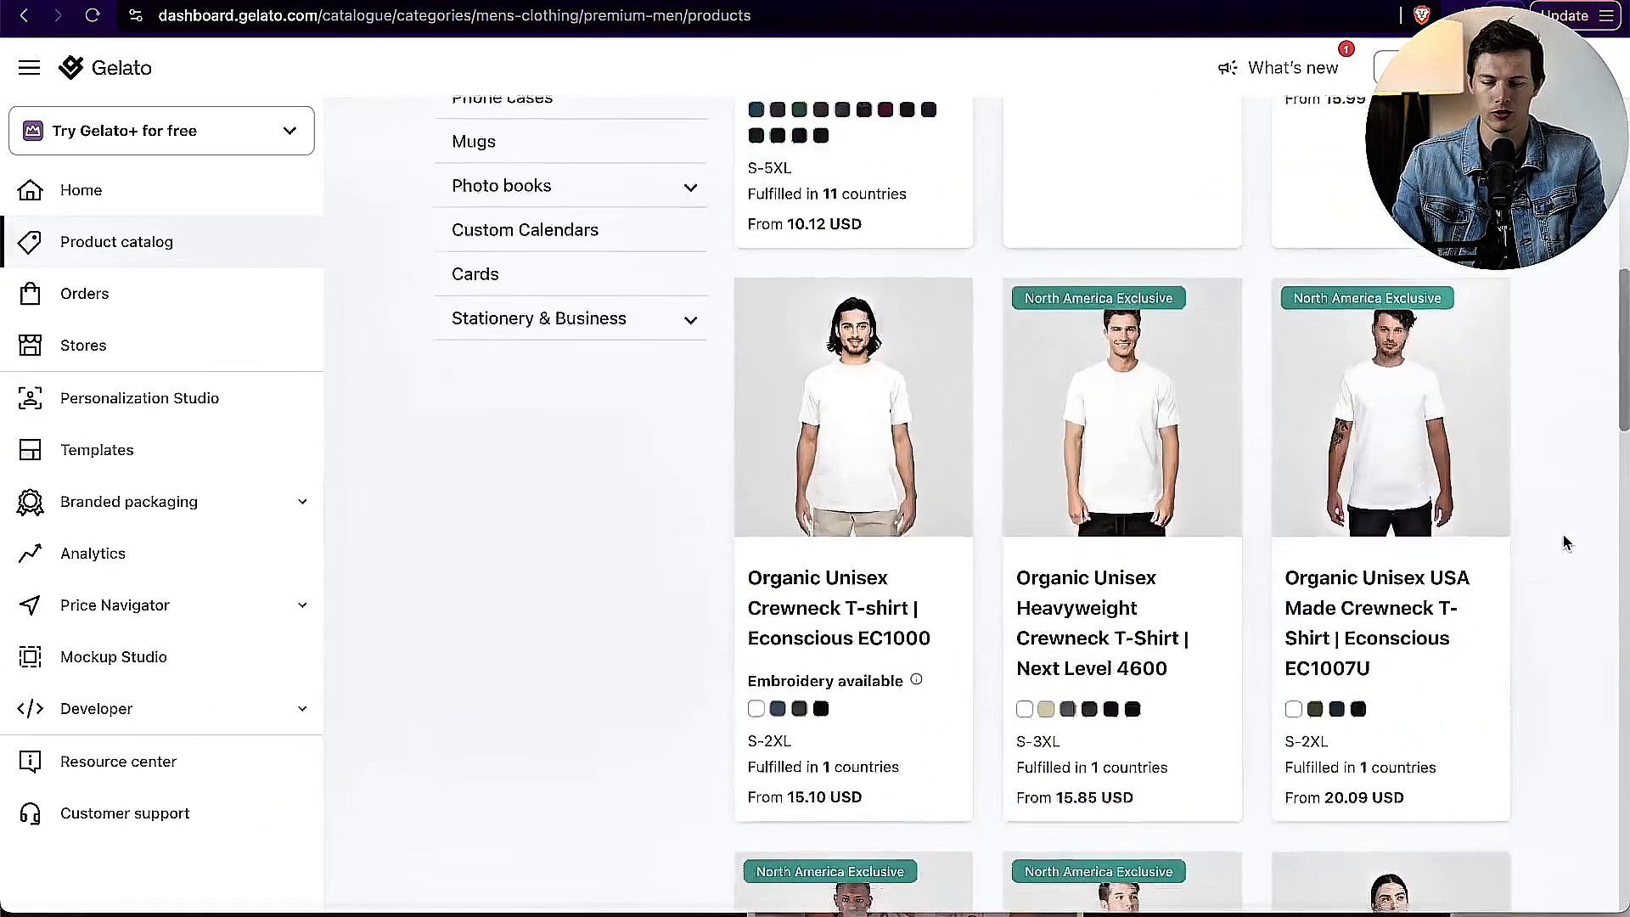
scroll(1566, 543, "down", 13)
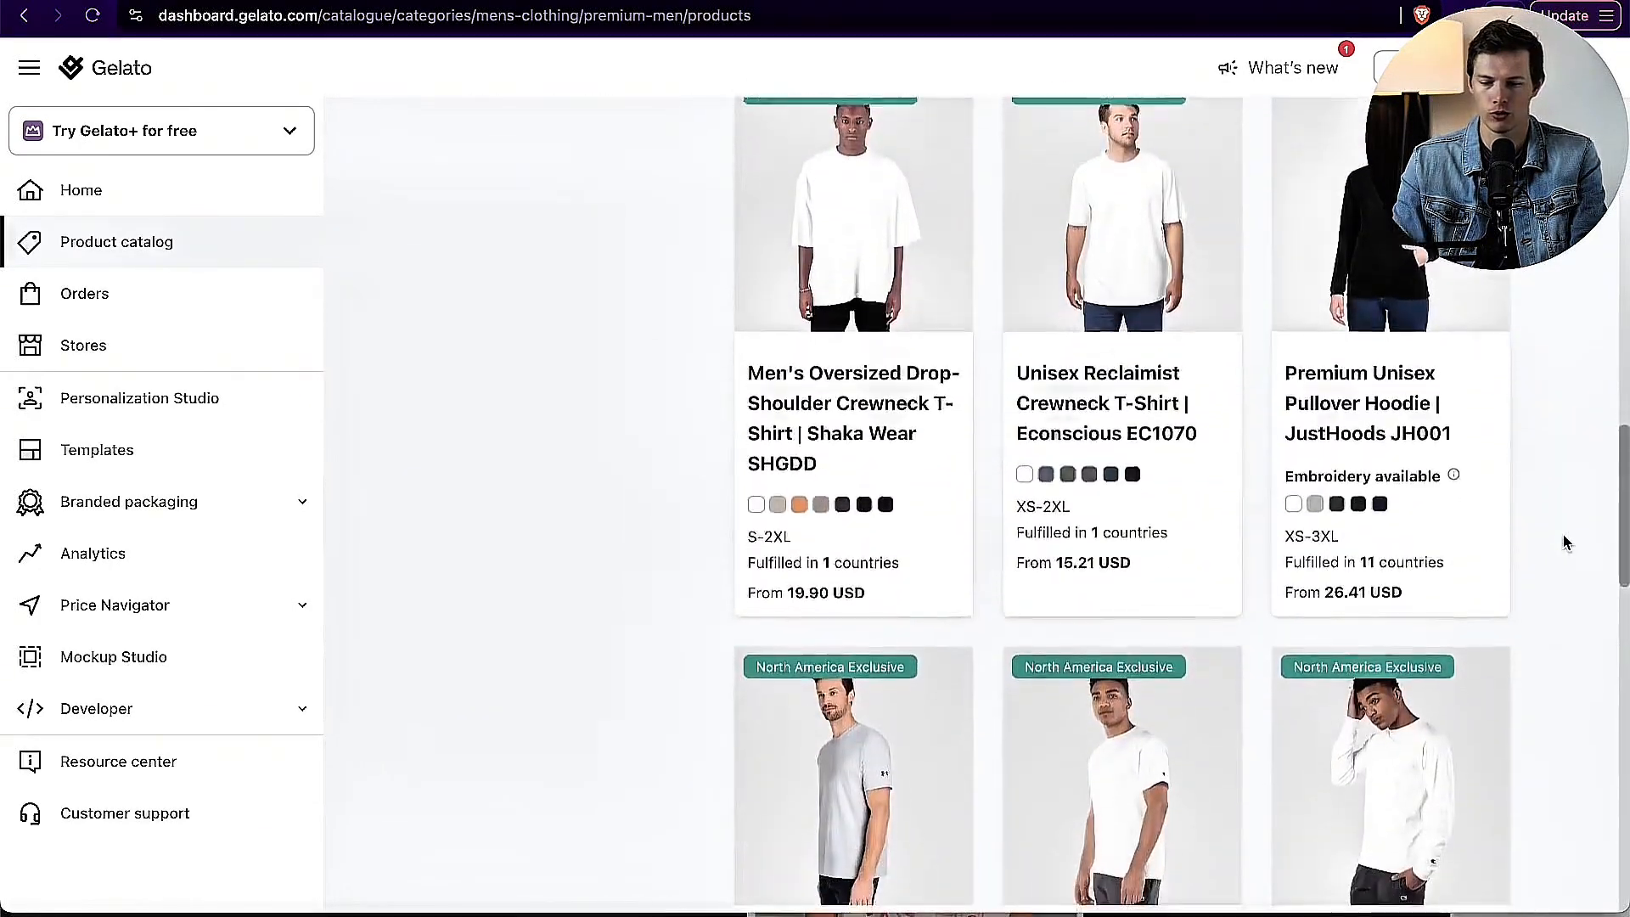
Step: Look through the Premium men's products and open the Classic Unisex Crewneck Sweatshirt | Gildan 18000 product page
scroll(1566, 543, "up", 1)
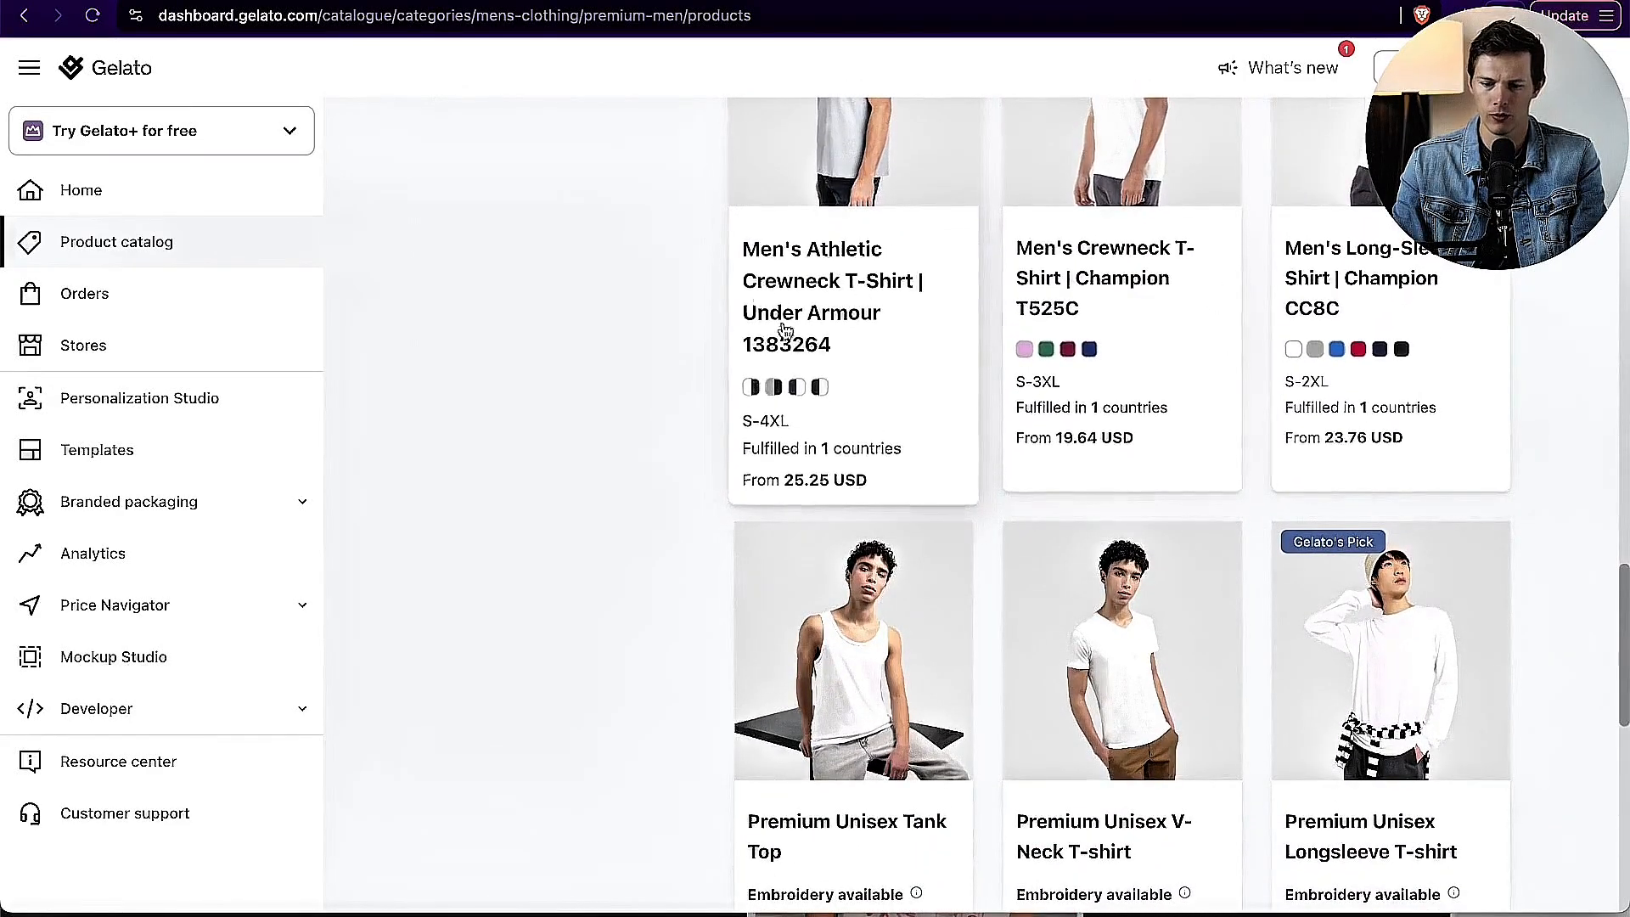
scroll(1473, 390, "down", 5)
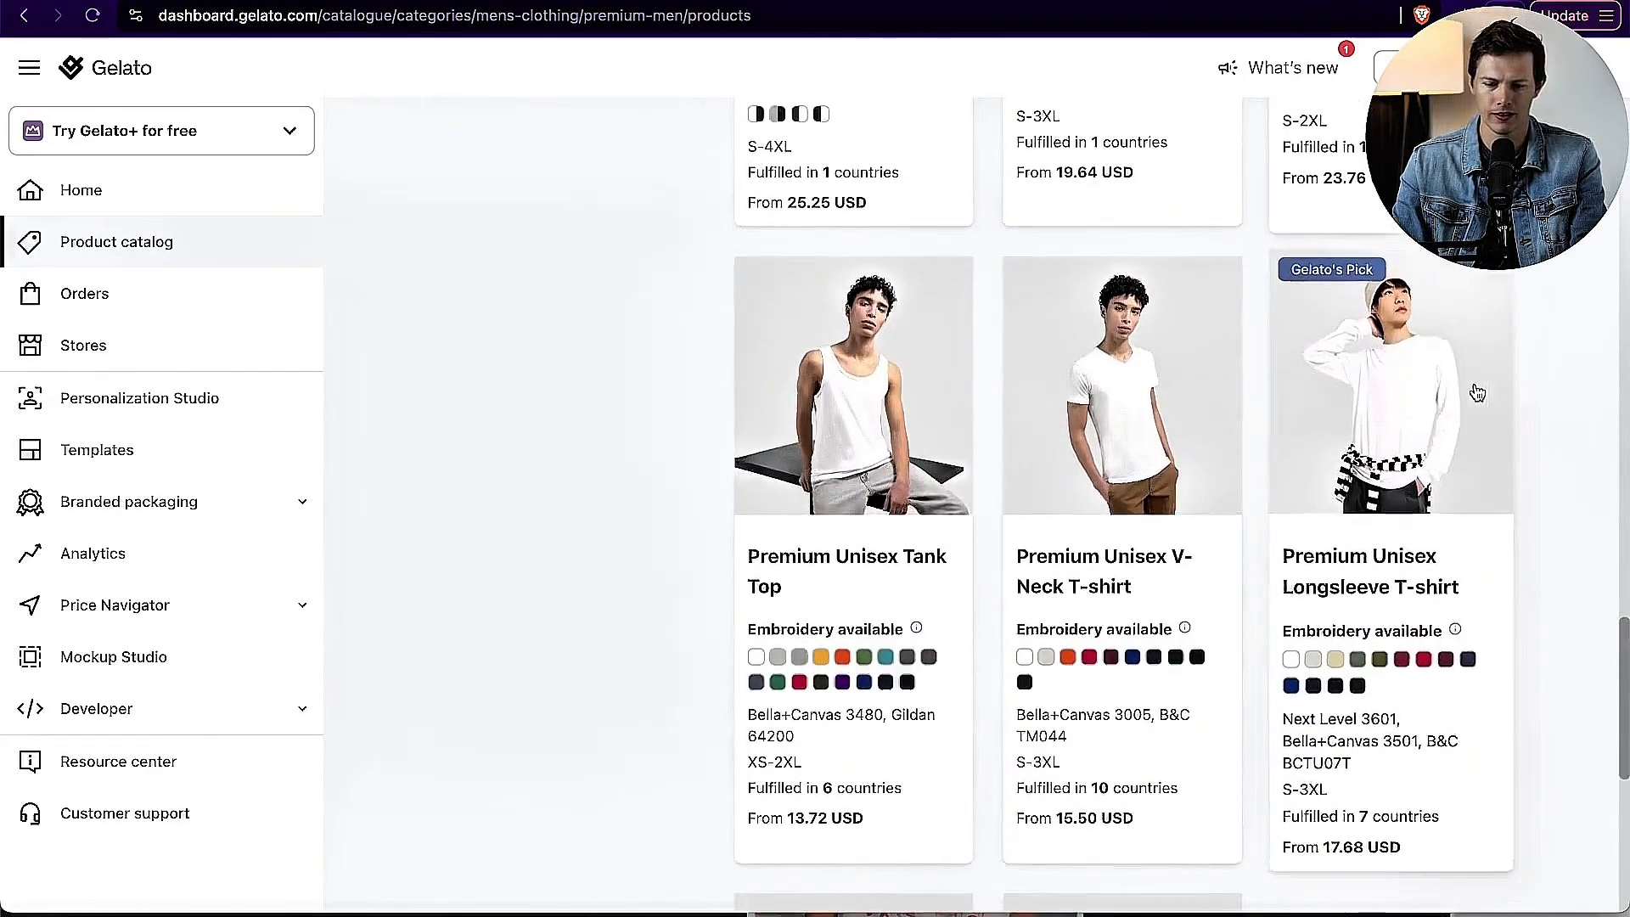
scroll(1577, 439, "down", 10)
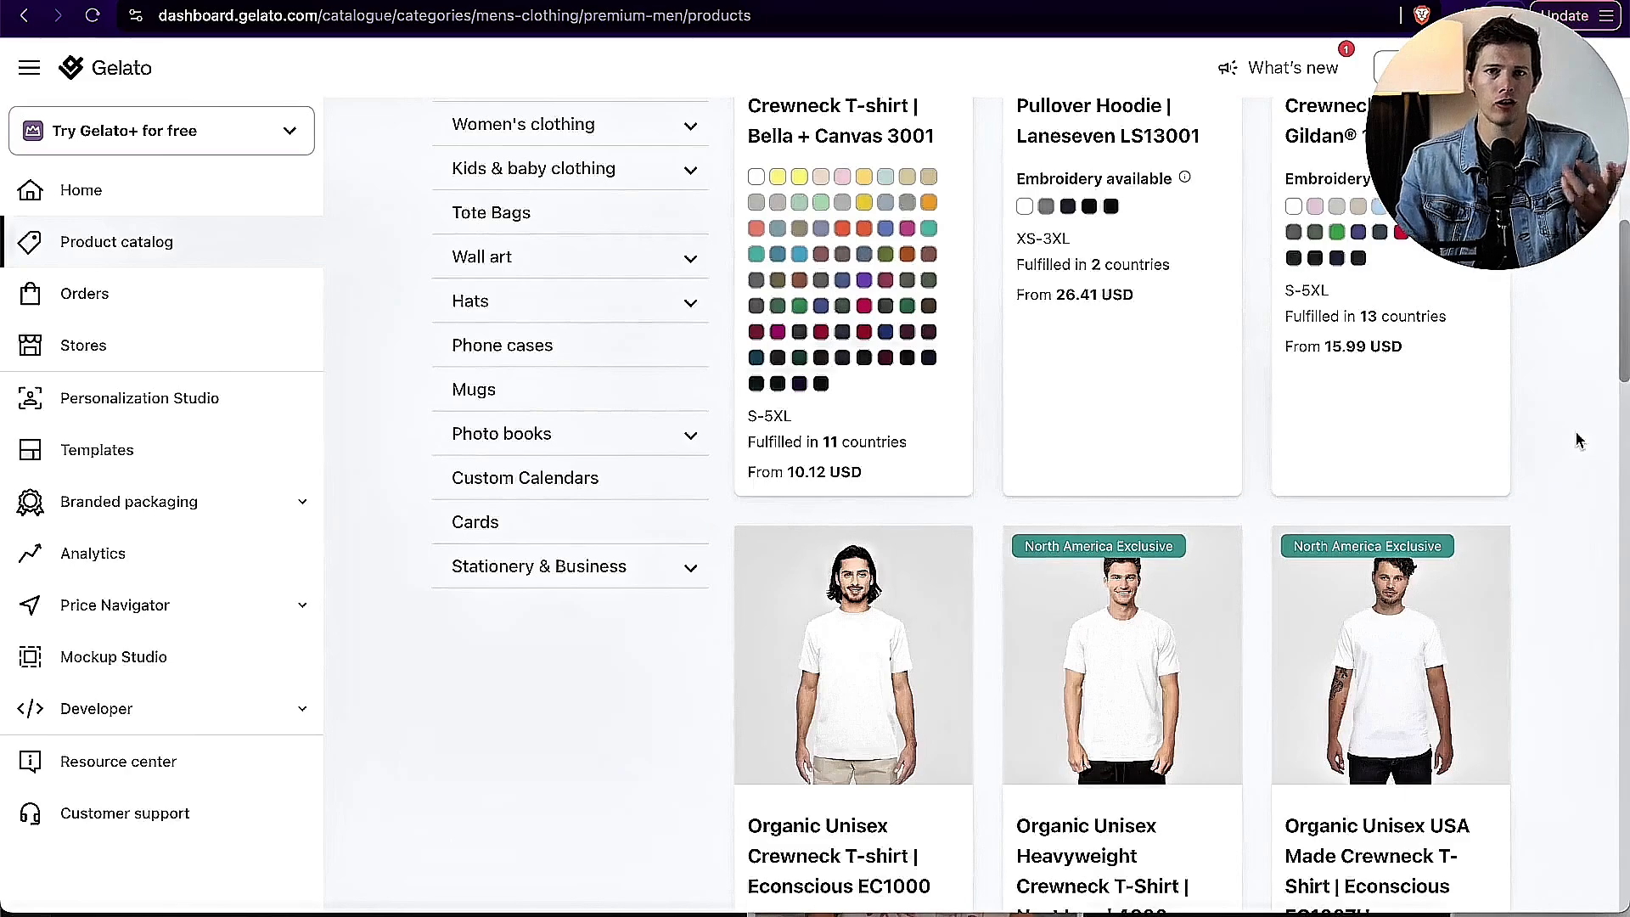
scroll(1577, 440, "up", 5)
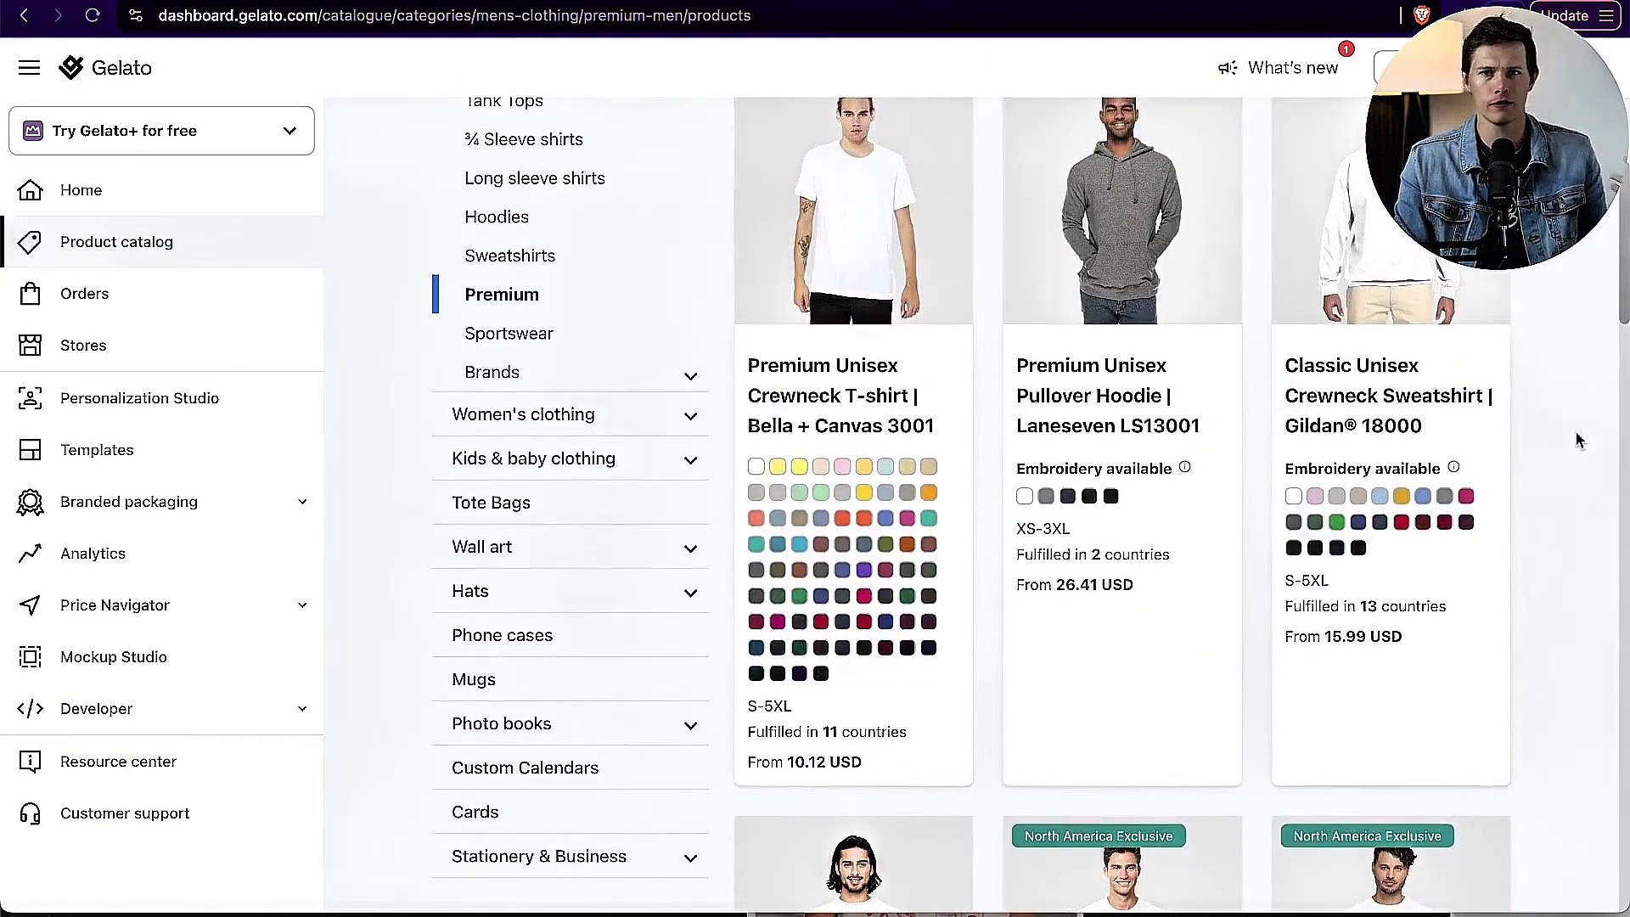
scroll(1577, 440, "up", 2)
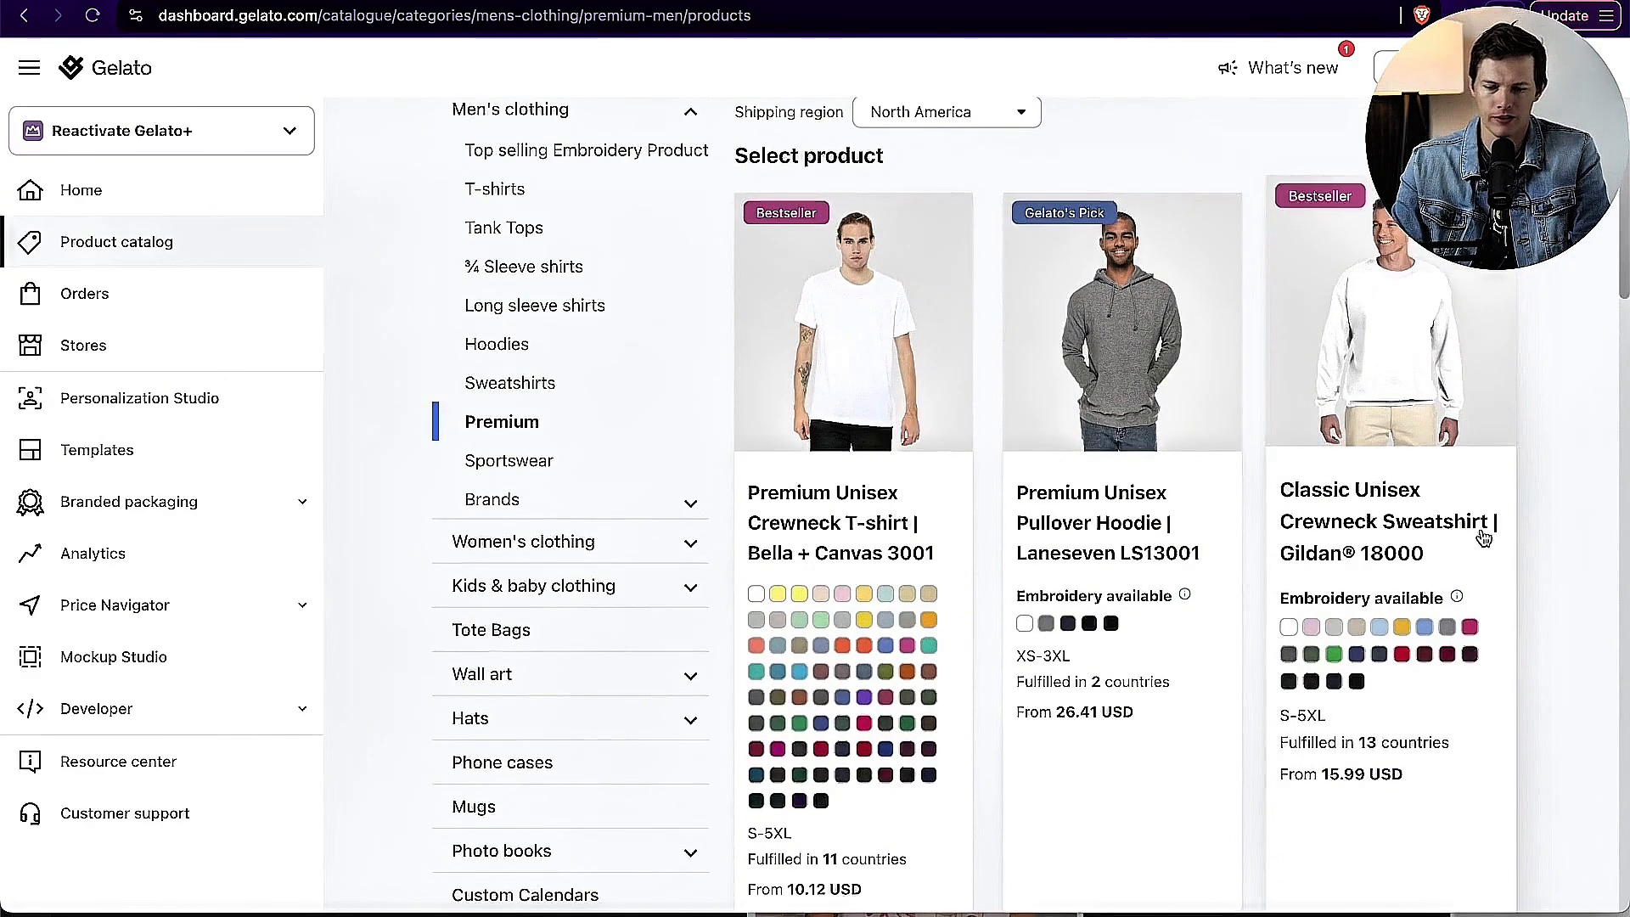
scroll(1483, 533, "down", 5)
scroll(1484, 533, "up", 4)
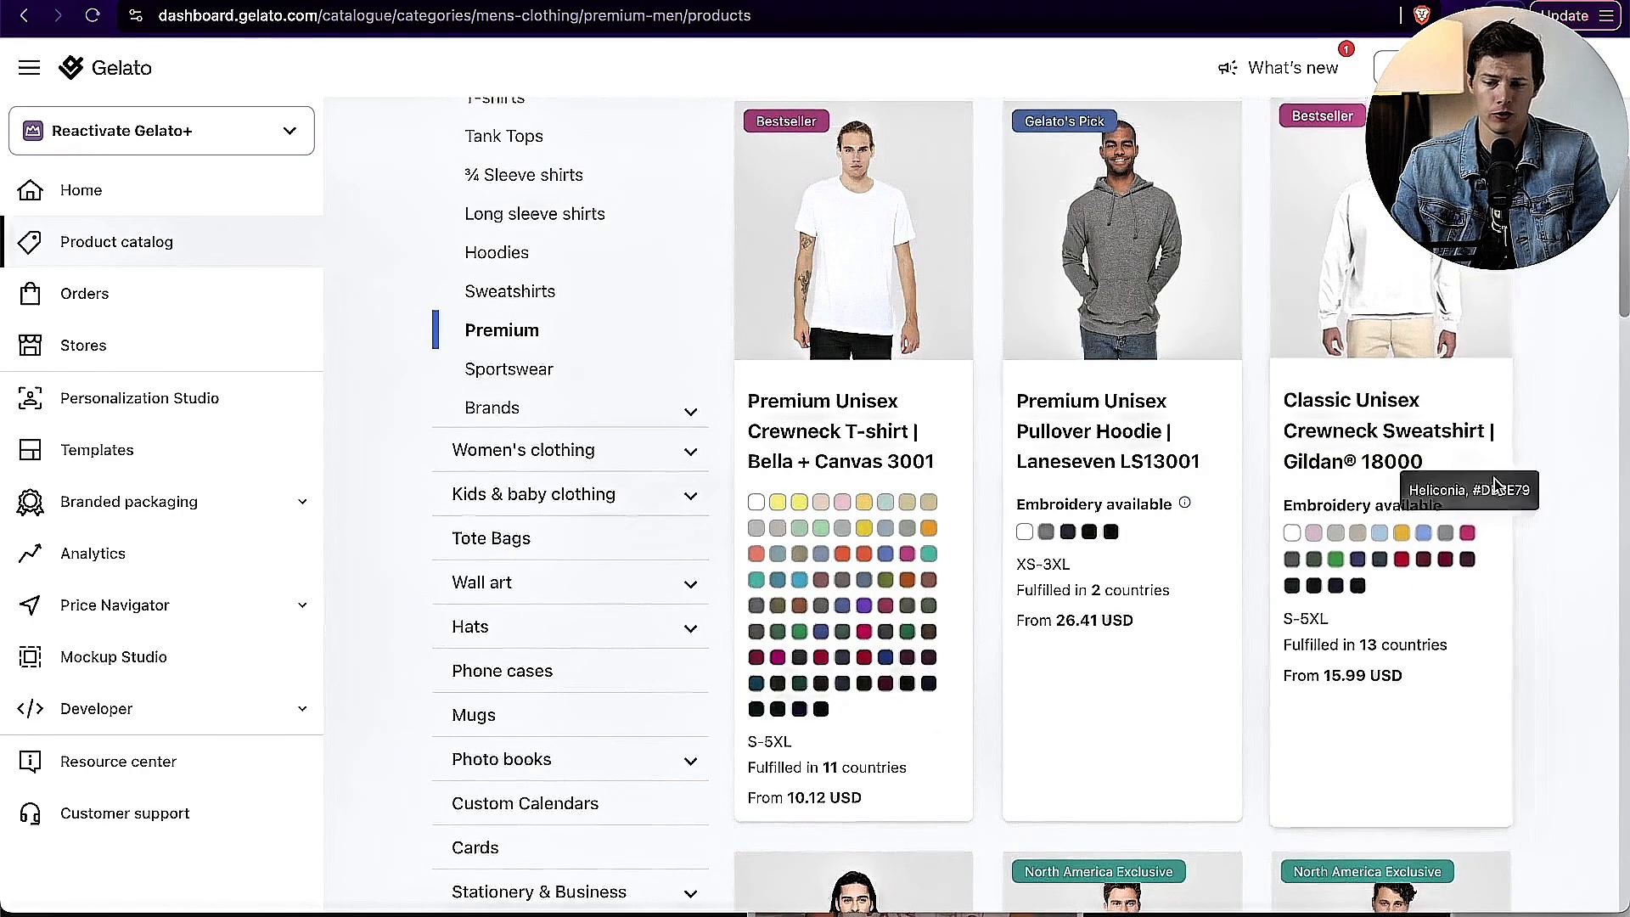
left_click(1356, 434)
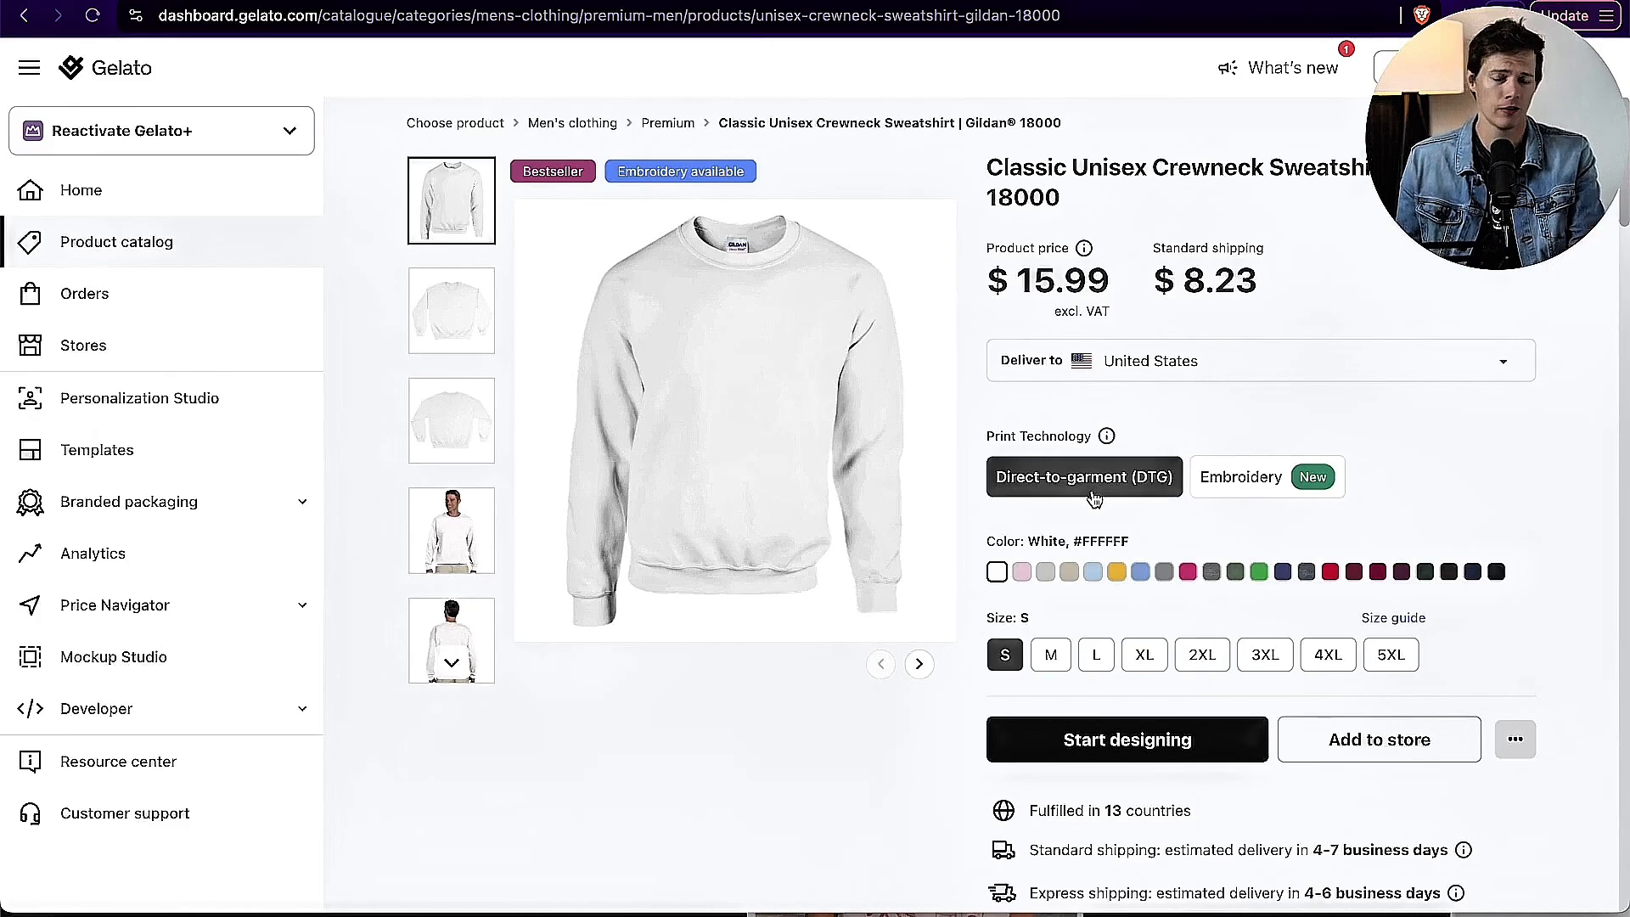
Step: Compare the sweatshirt's Embroidery and Direct-to-garment (DTG) print technologies, and preview it in Black and Forest Green
left_click(1235, 495)
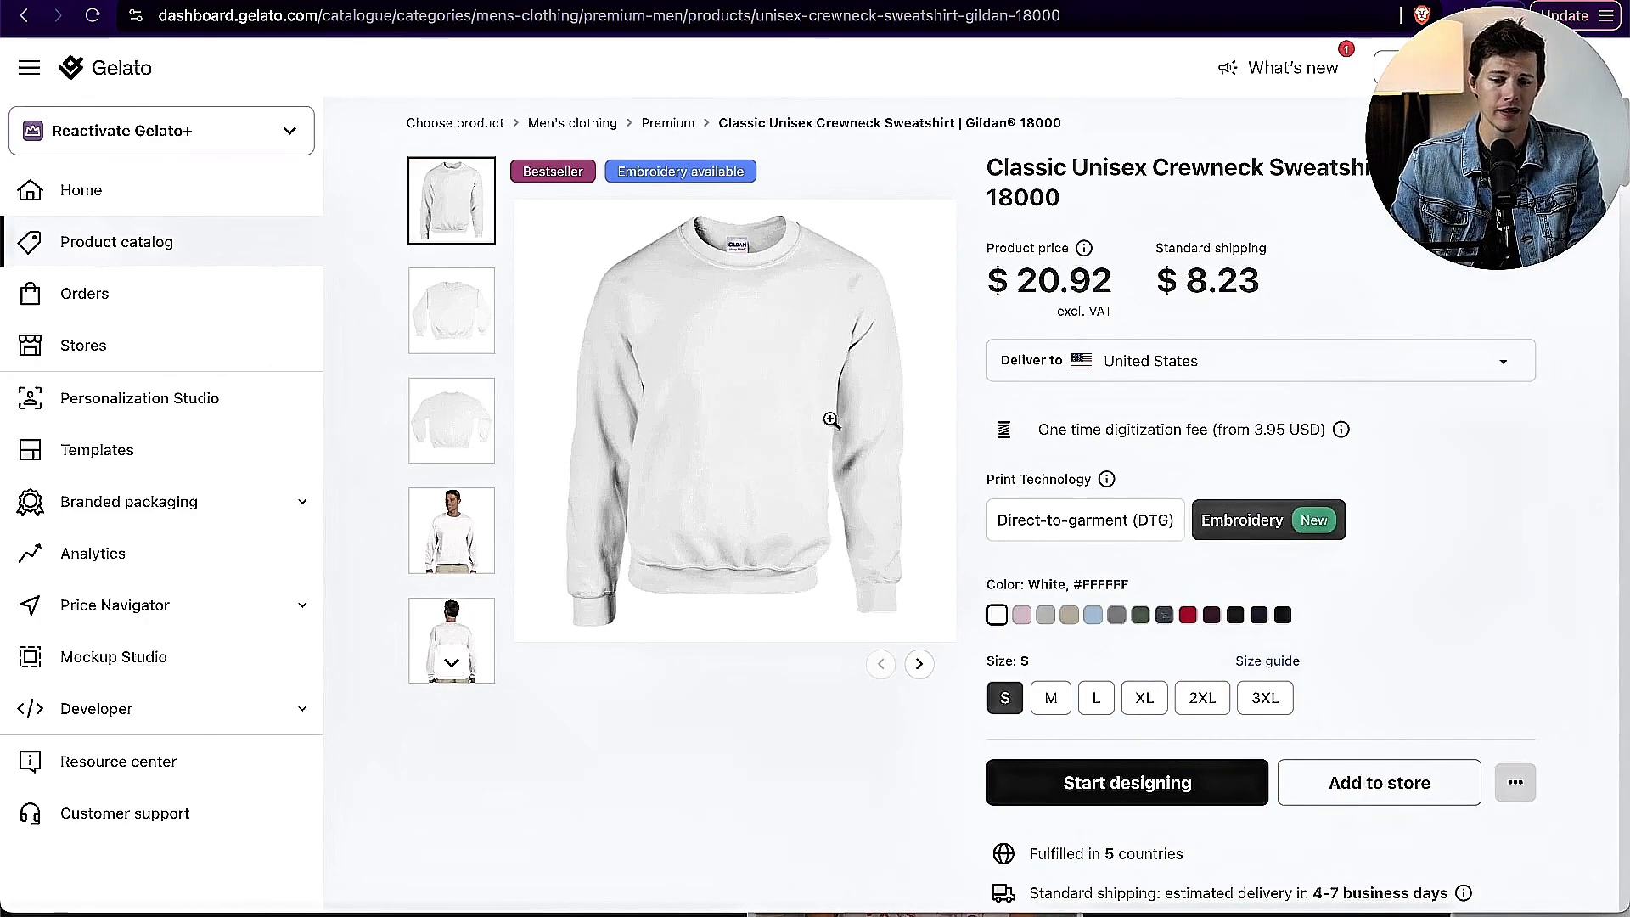
left_click(1096, 528)
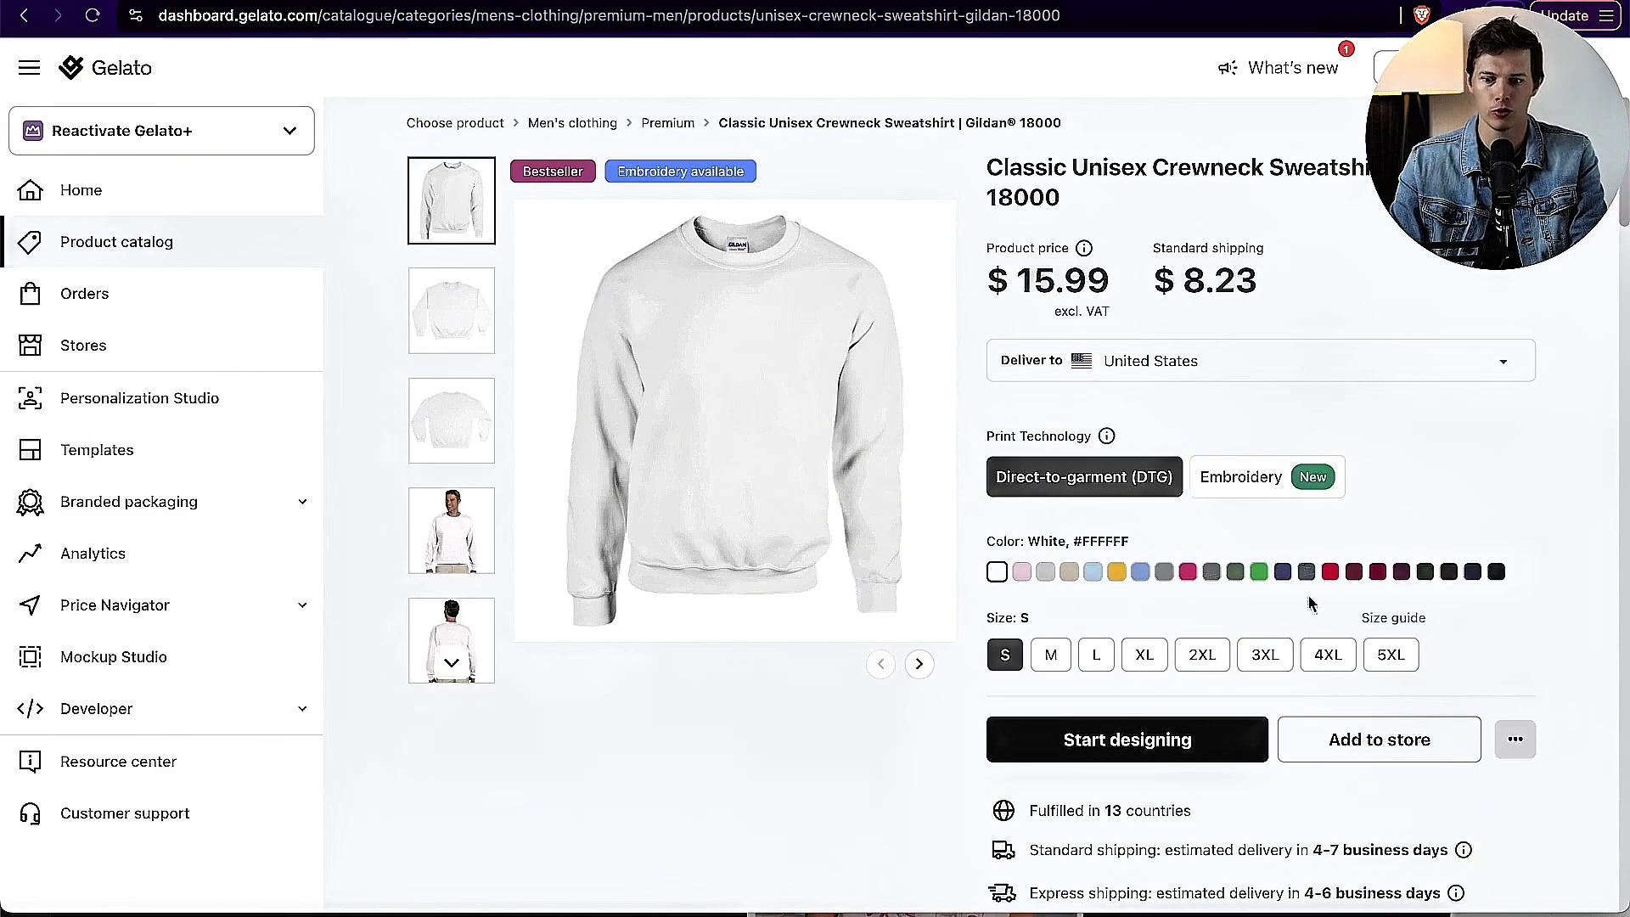
left_click(1496, 574)
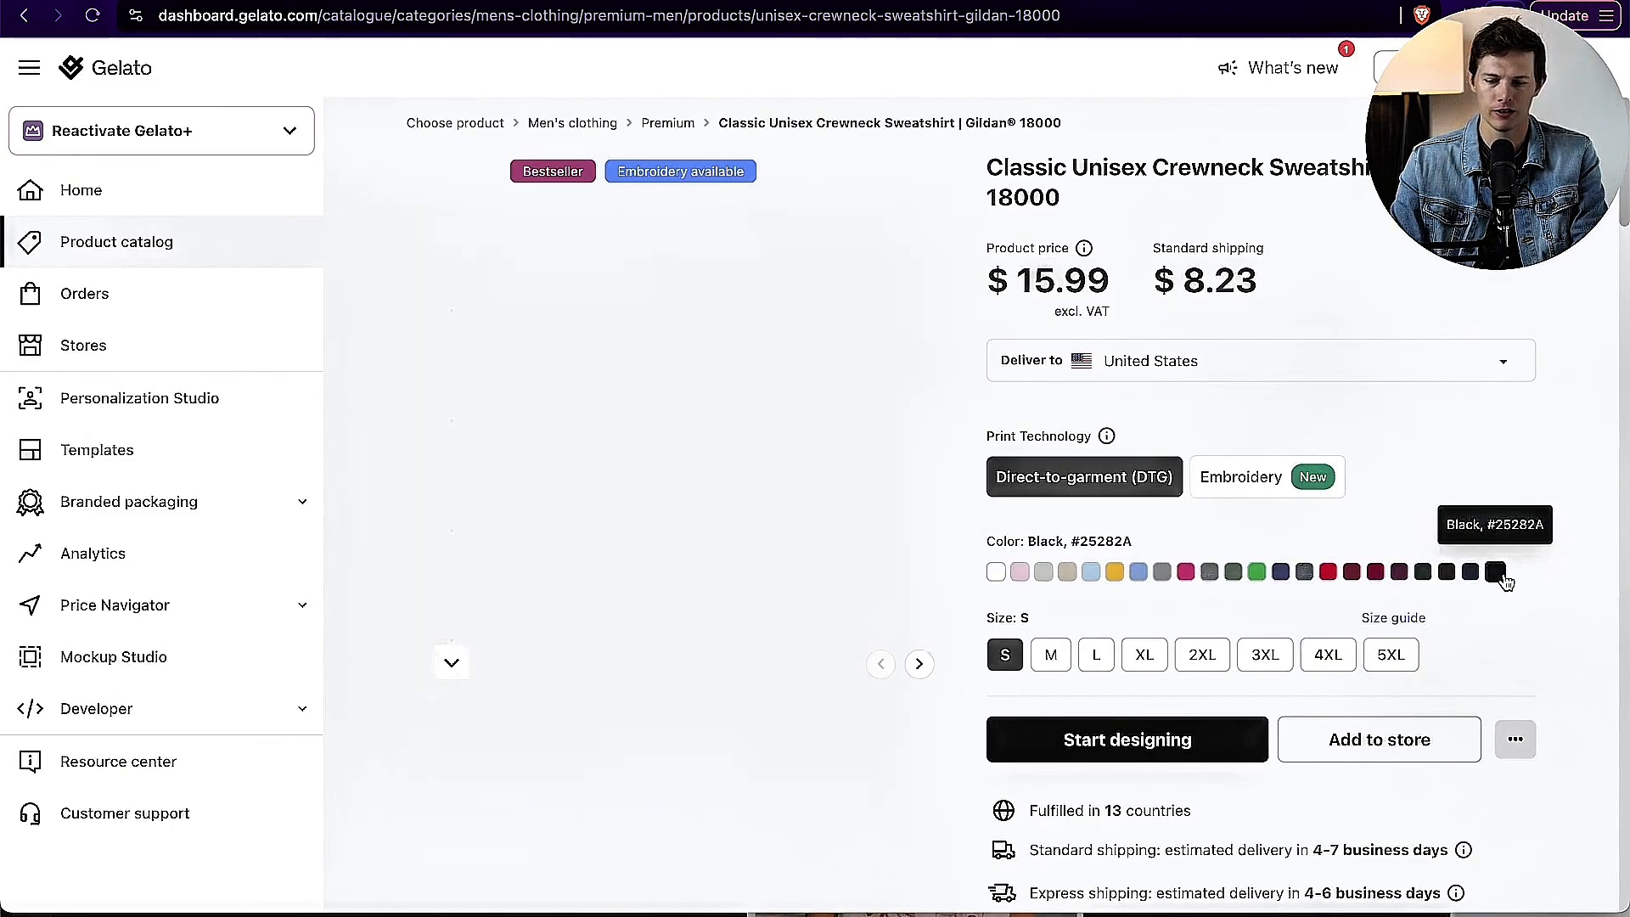
left_click(1419, 574)
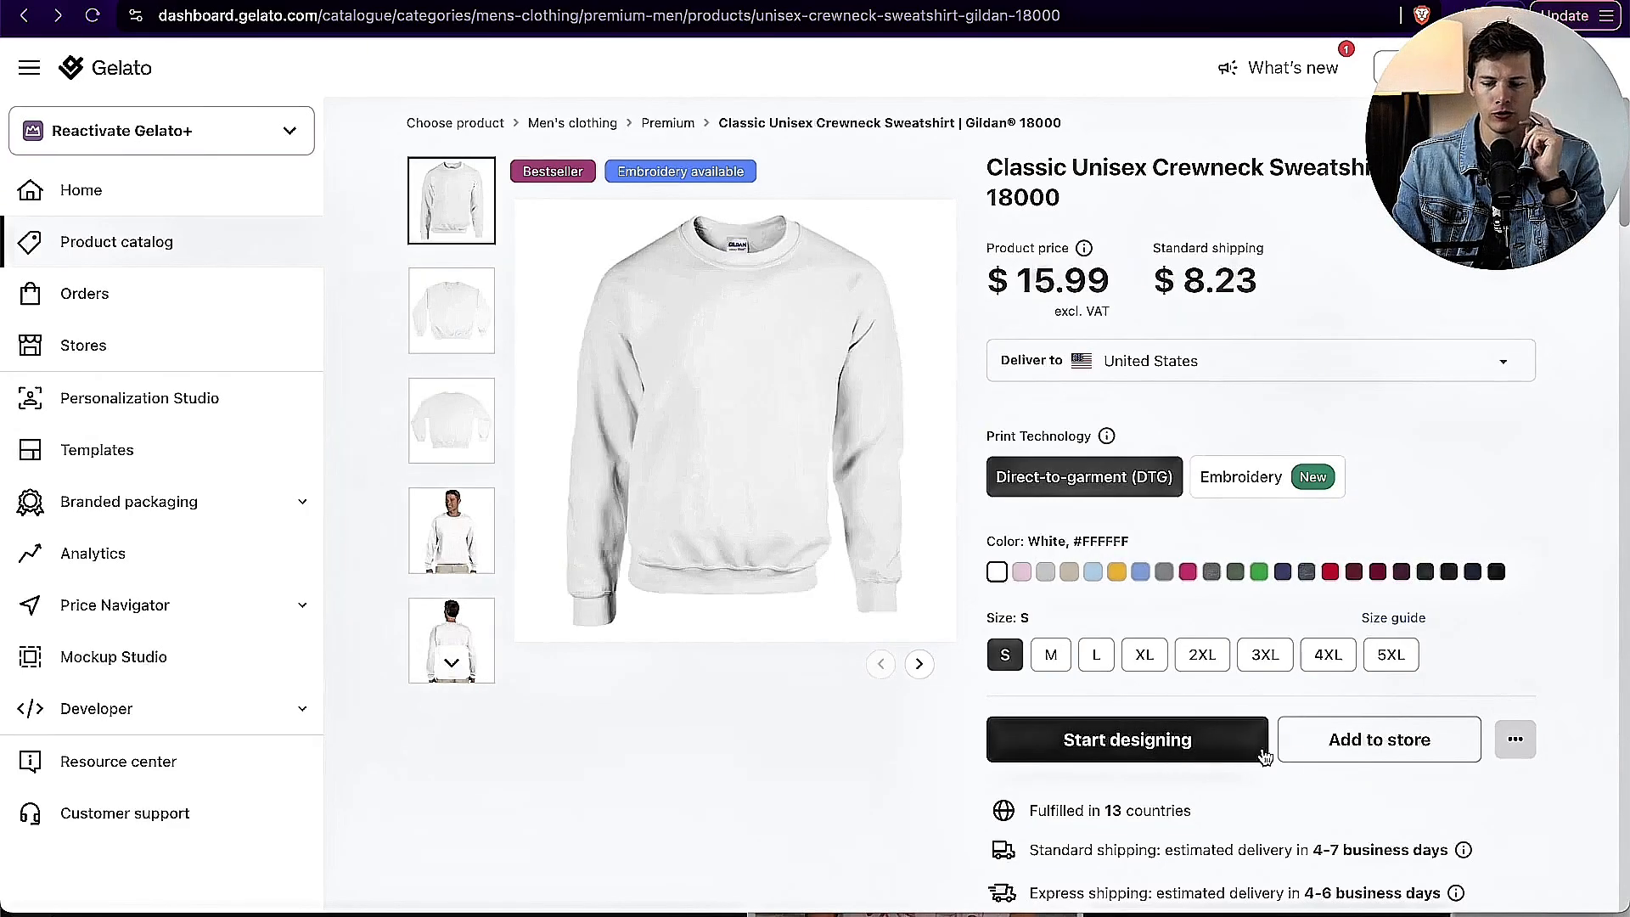
Step: Start adding the white Gildan 18000 crewneck sweatshirt to a store to bring up the available store integrations
left_click(1355, 752)
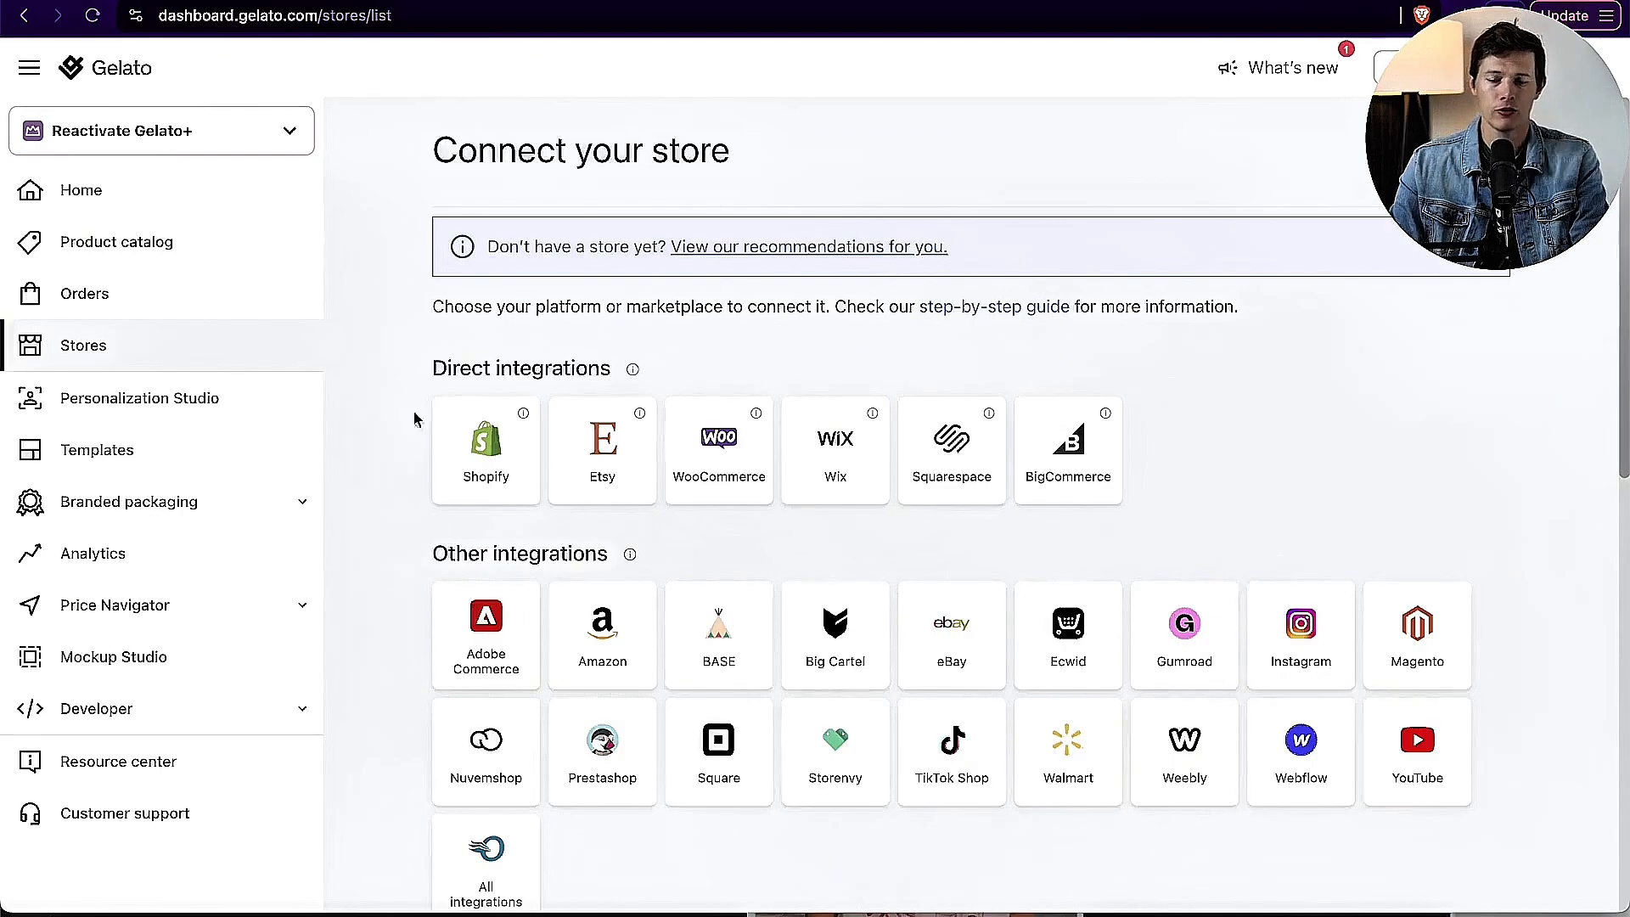
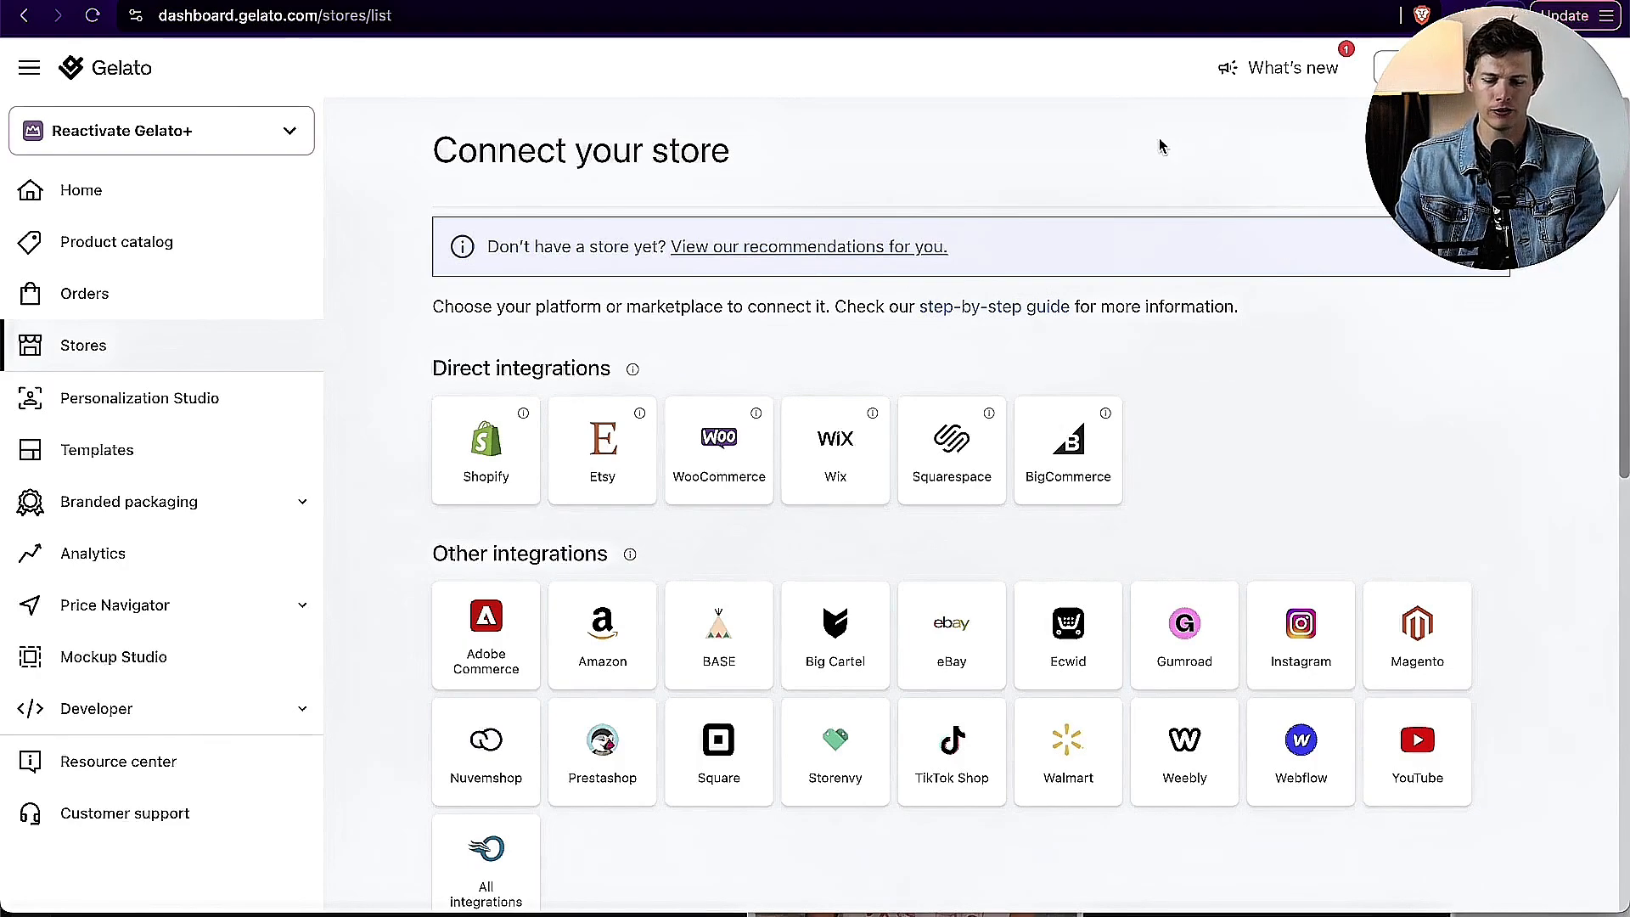
Step: Open santrelmedia.com/shopify in a new private browser window
key("super+shift+n")
type("santrelmedia.com/shopify")
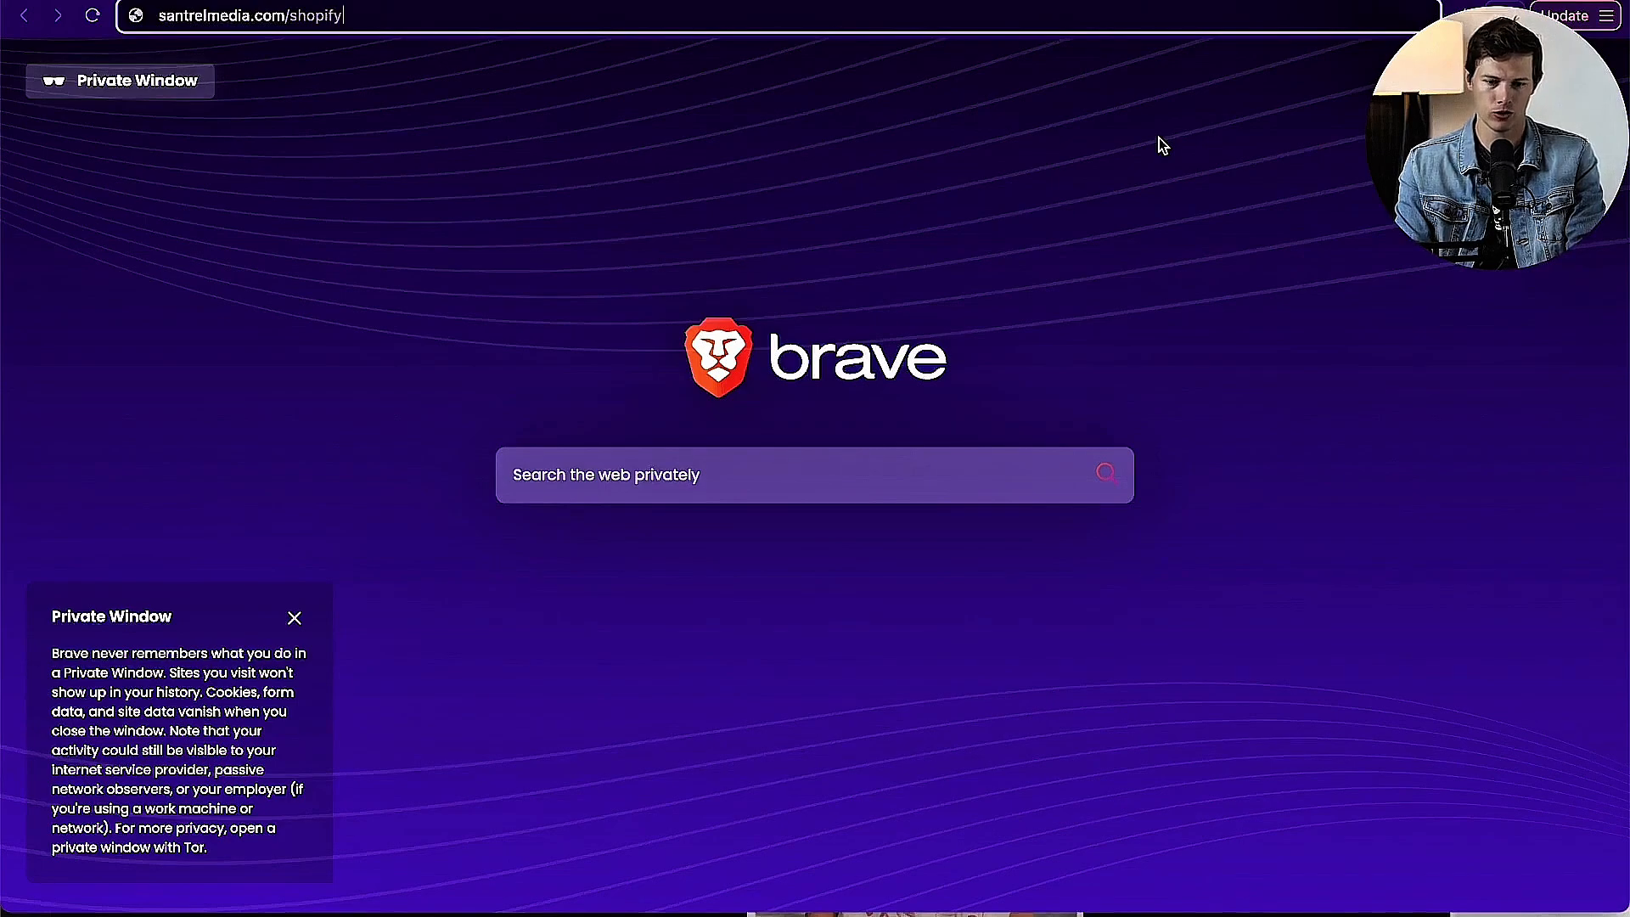
key("Return")
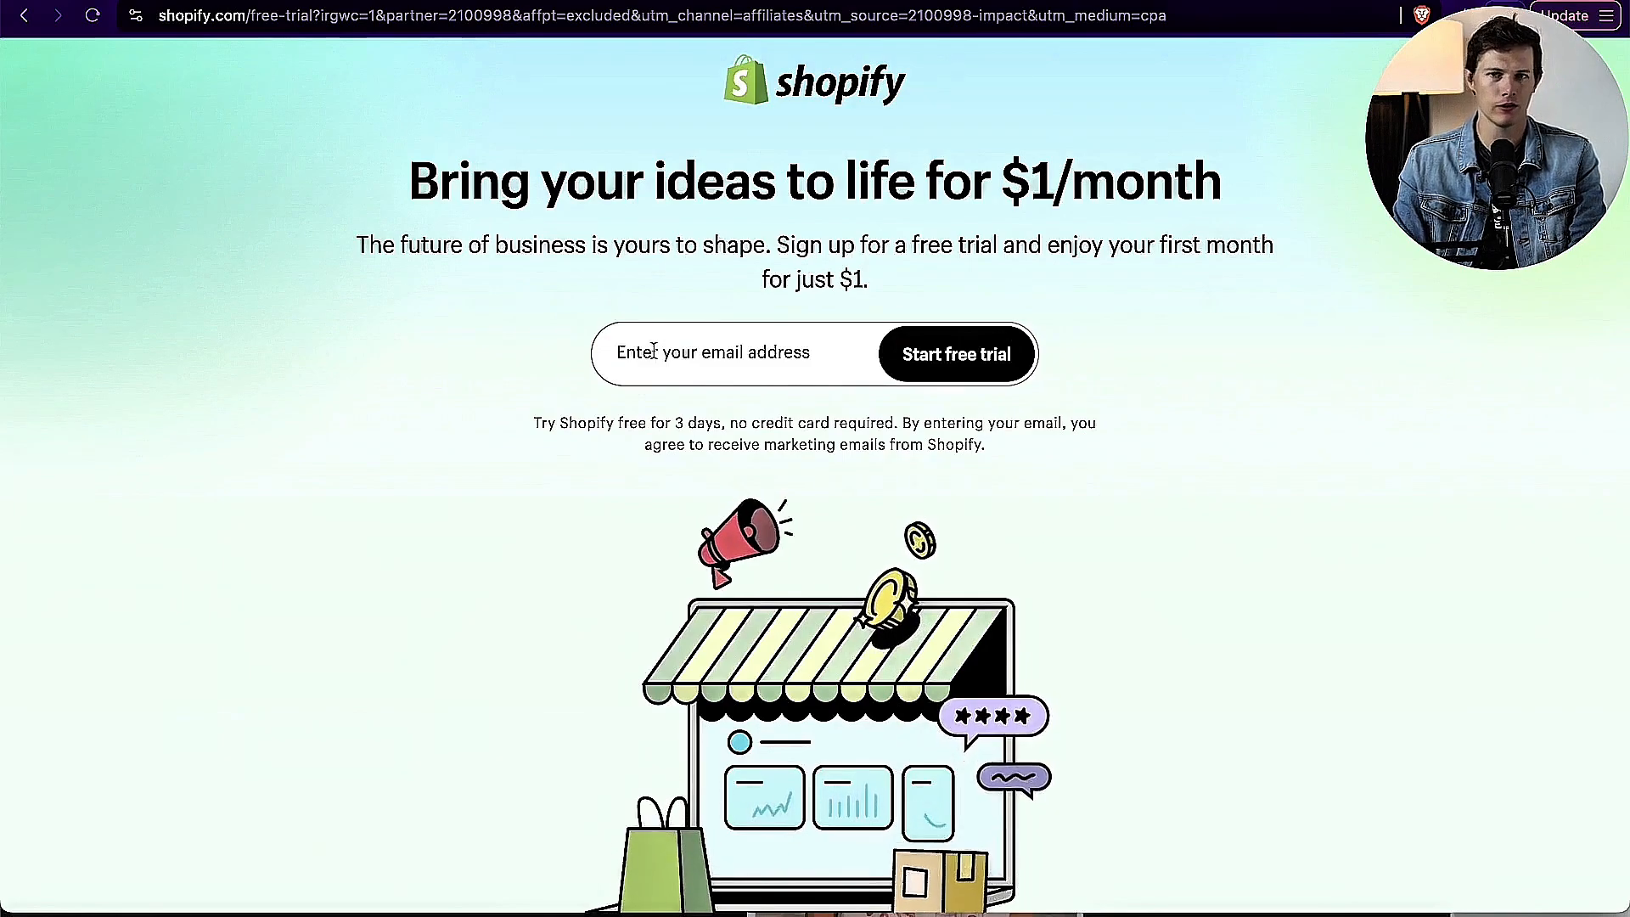
Step: Start the Shopify free trial with the email address, skipping all onboarding questions and keeping United States as the business location
left_click(653, 351)
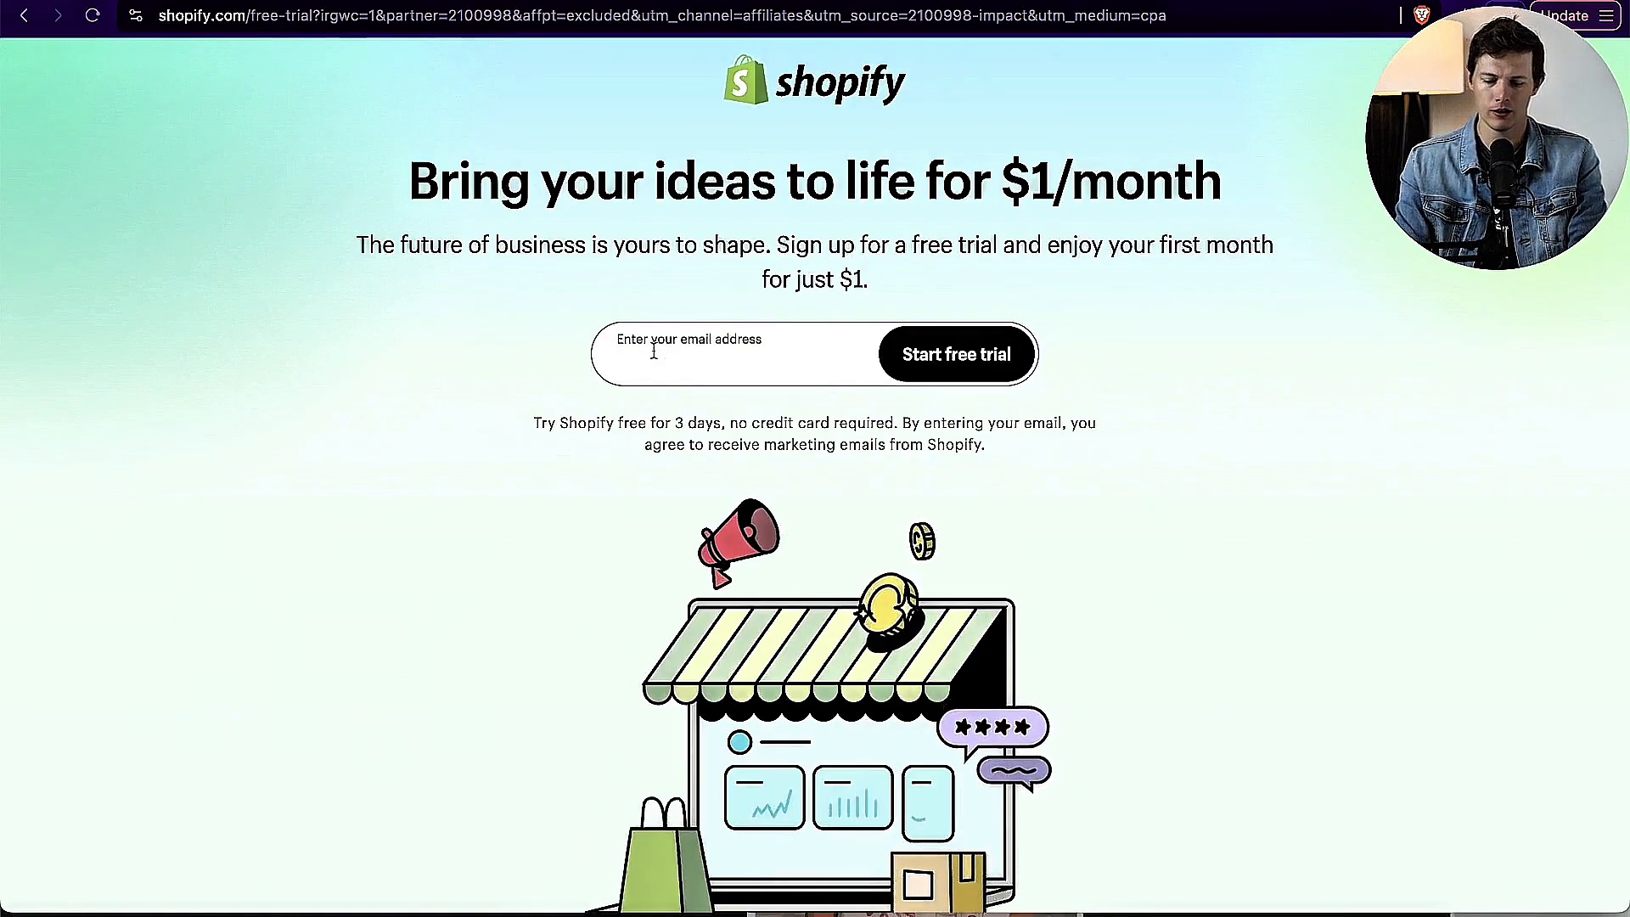
type("m")
key("BackSpace")
type("tu")
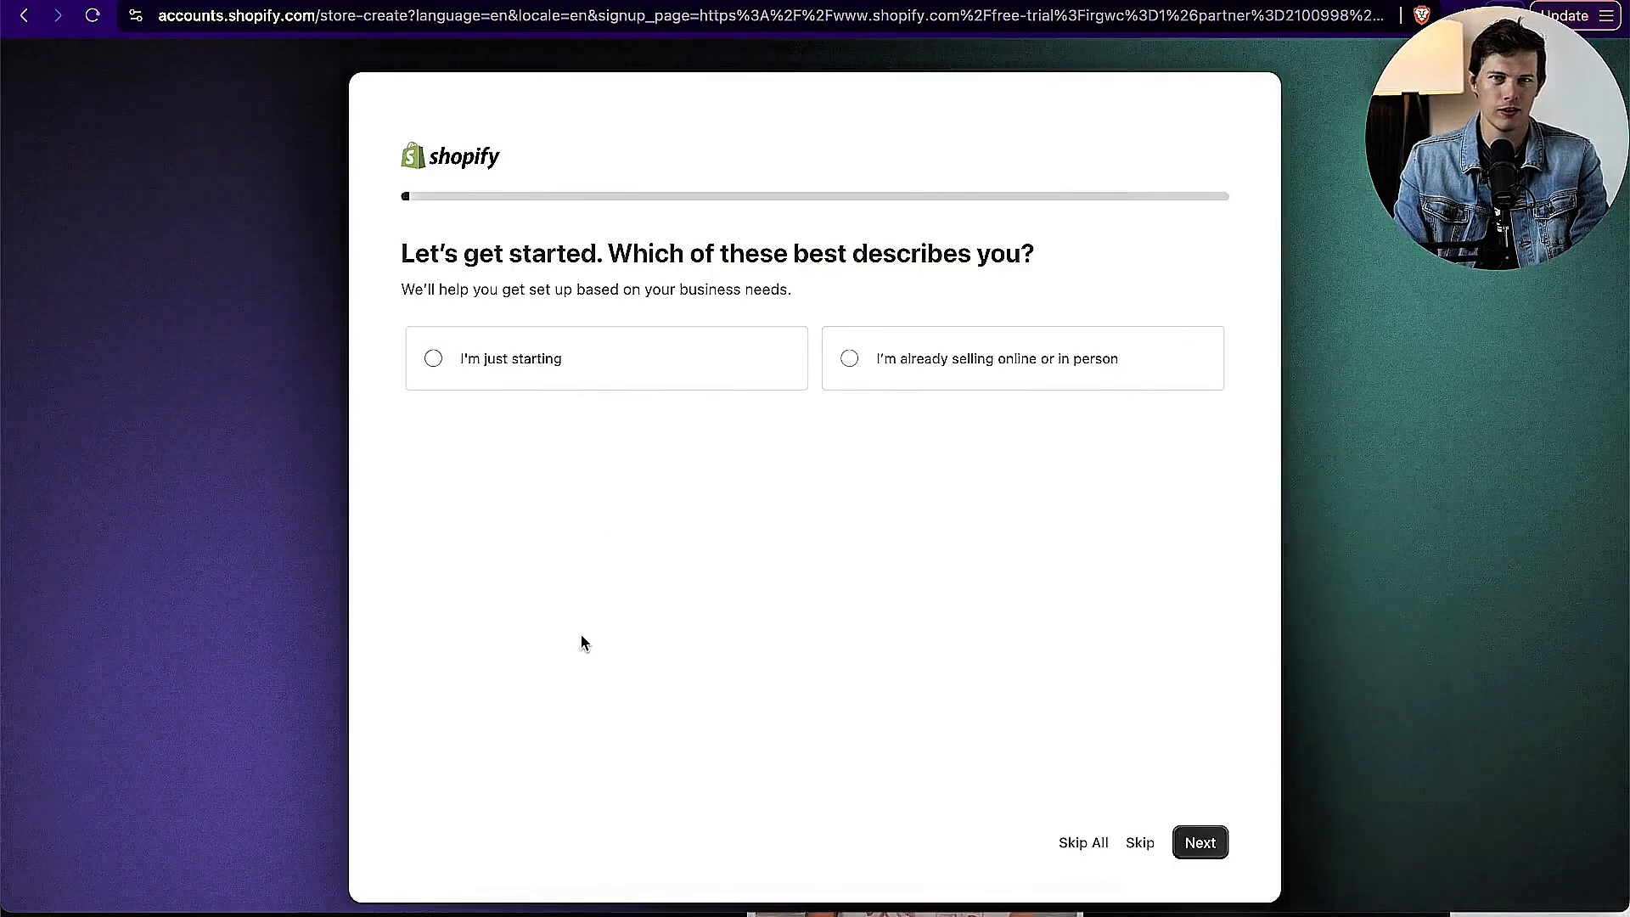
left_click(1082, 842)
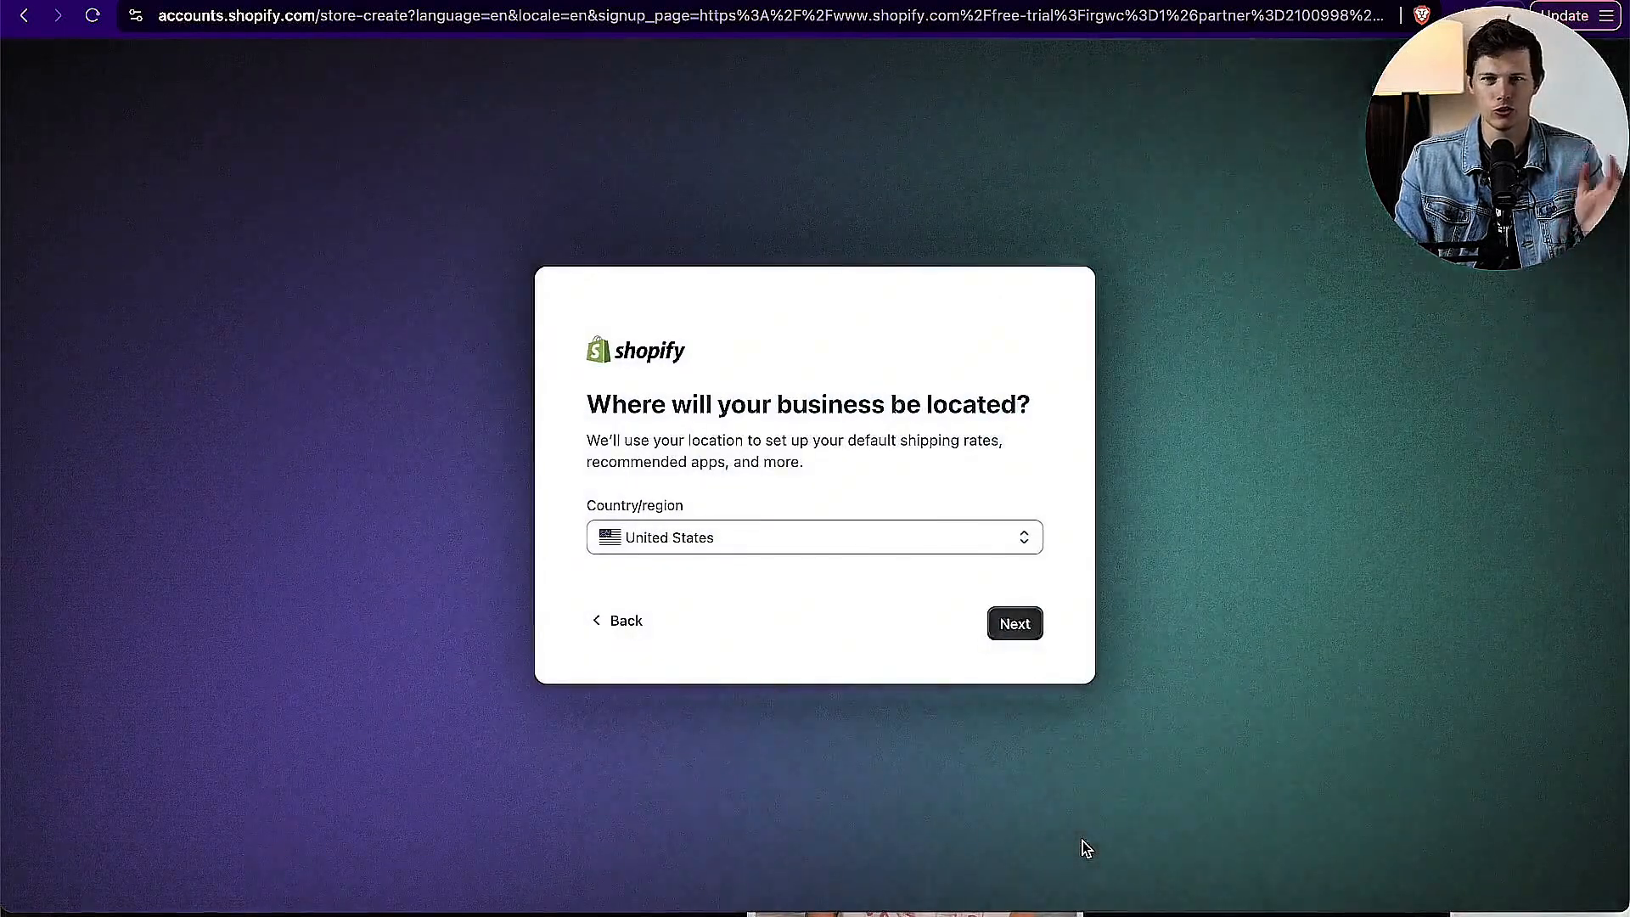
left_click(1015, 625)
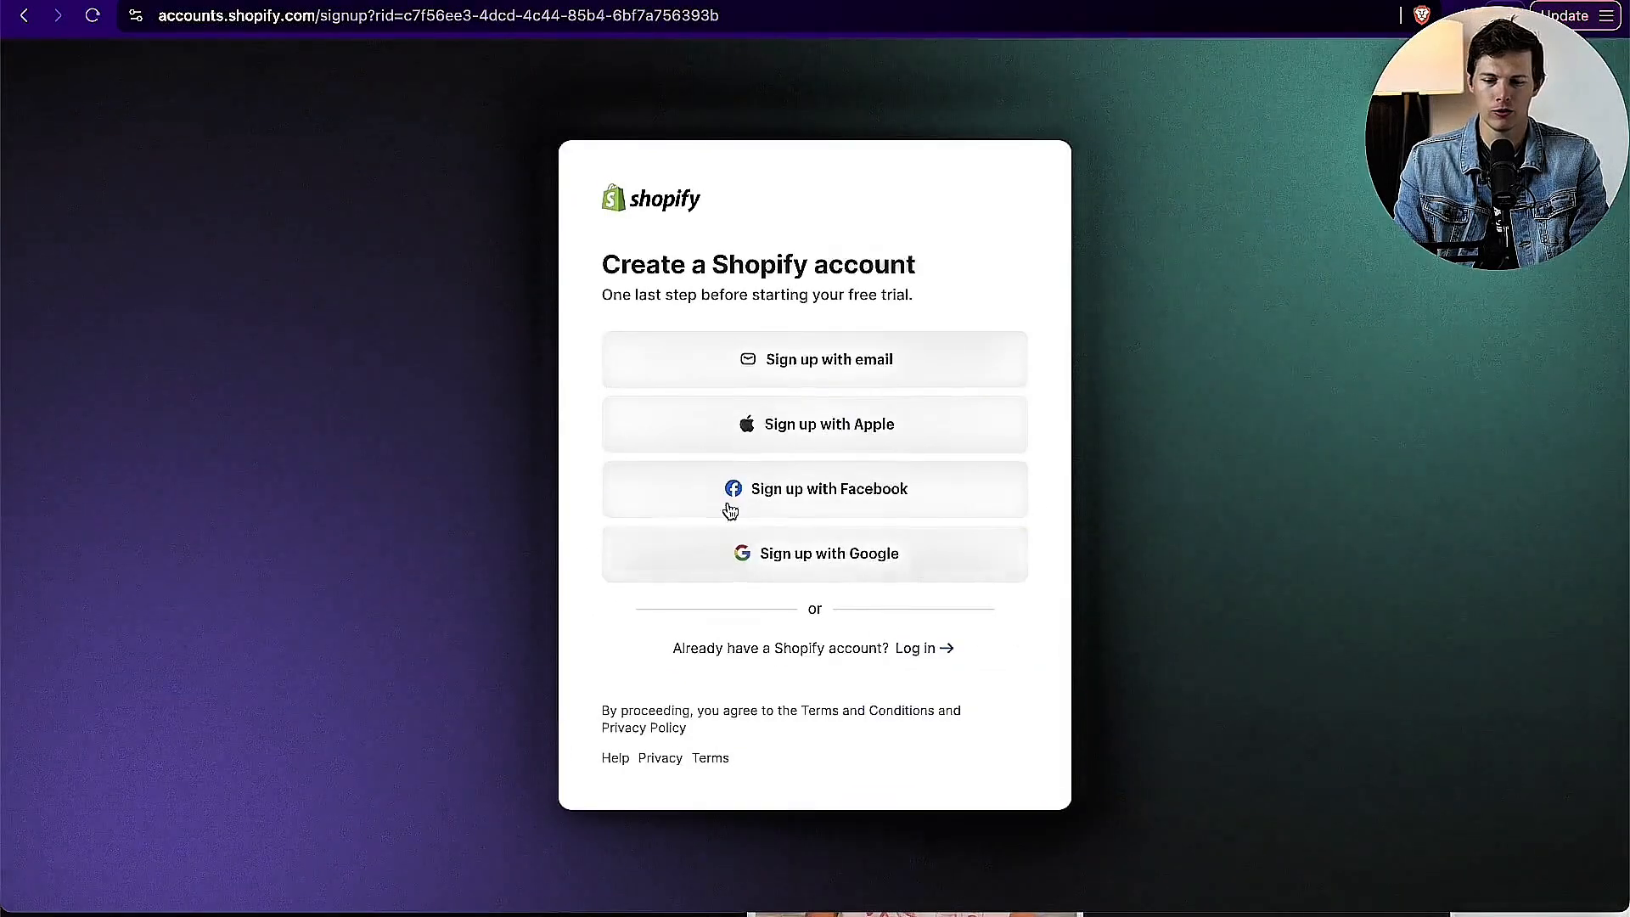
Step: Create the Shopify account by signing up with the email address and account password
left_click(840, 361)
key("ctrl+v")
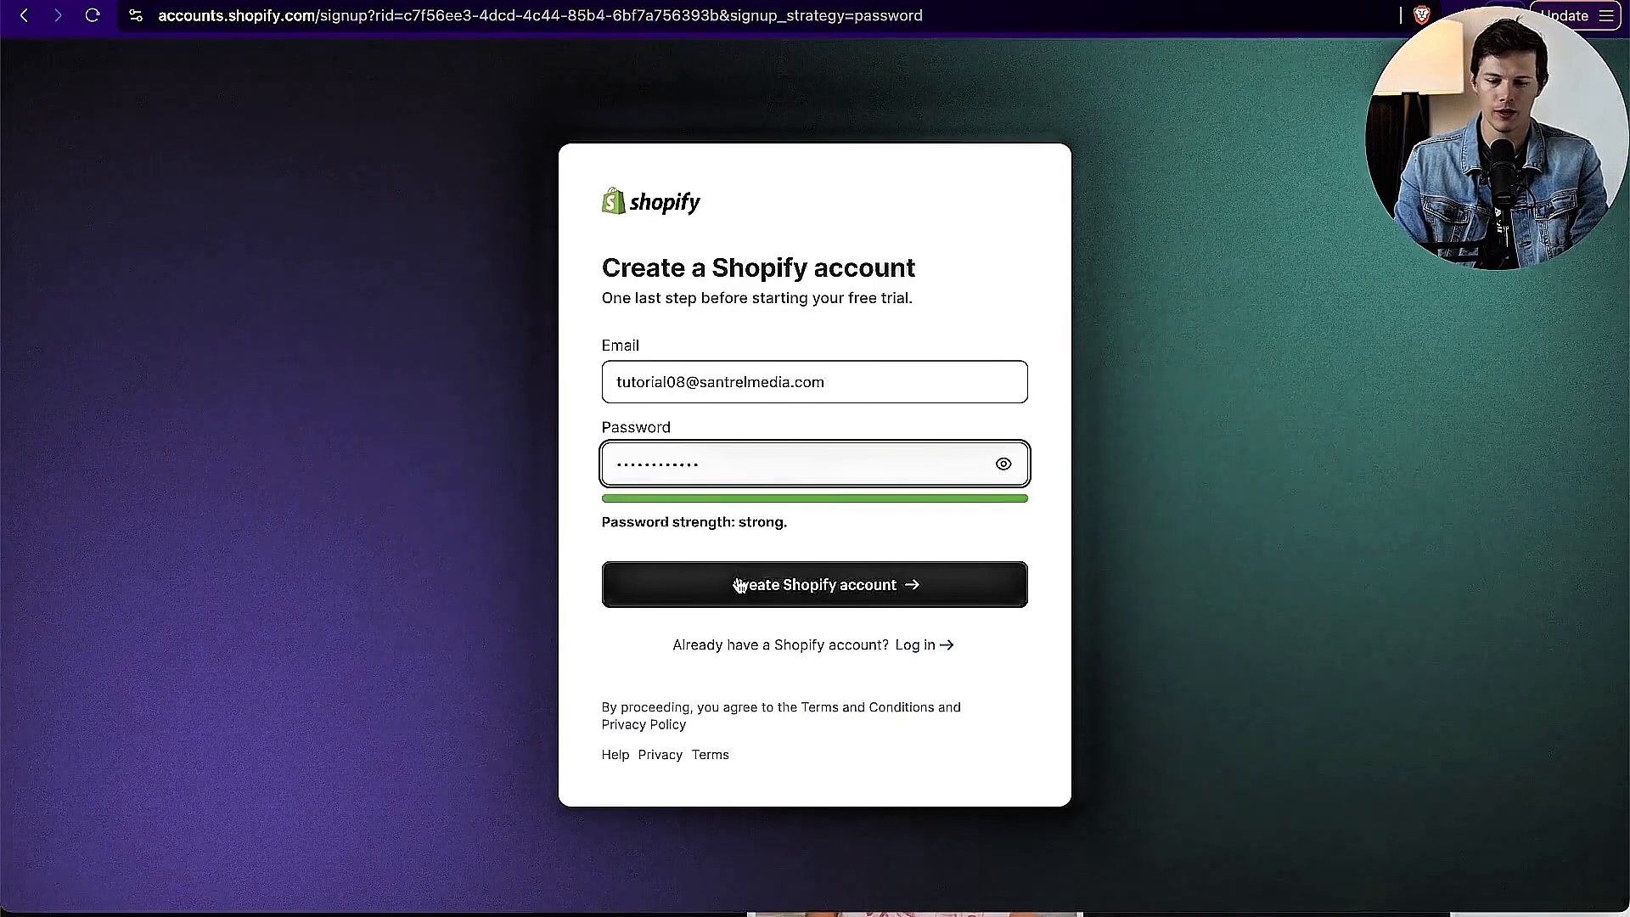
left_click(751, 585)
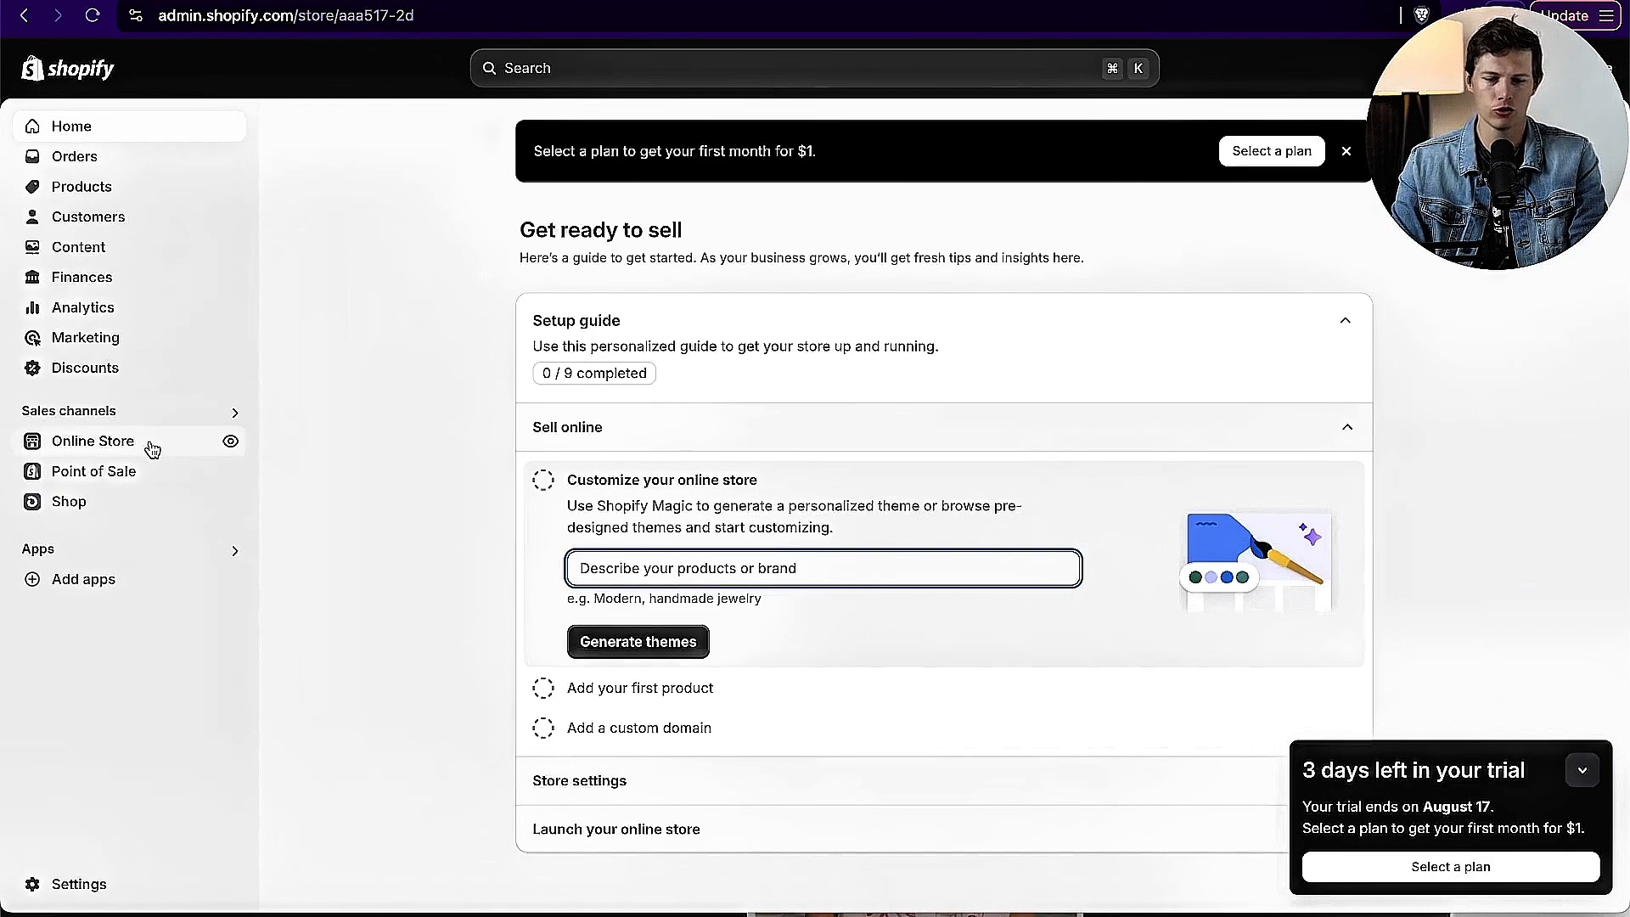
Step: Open the online store's themes and look through the current theme and the popular free themes
left_click(149, 442)
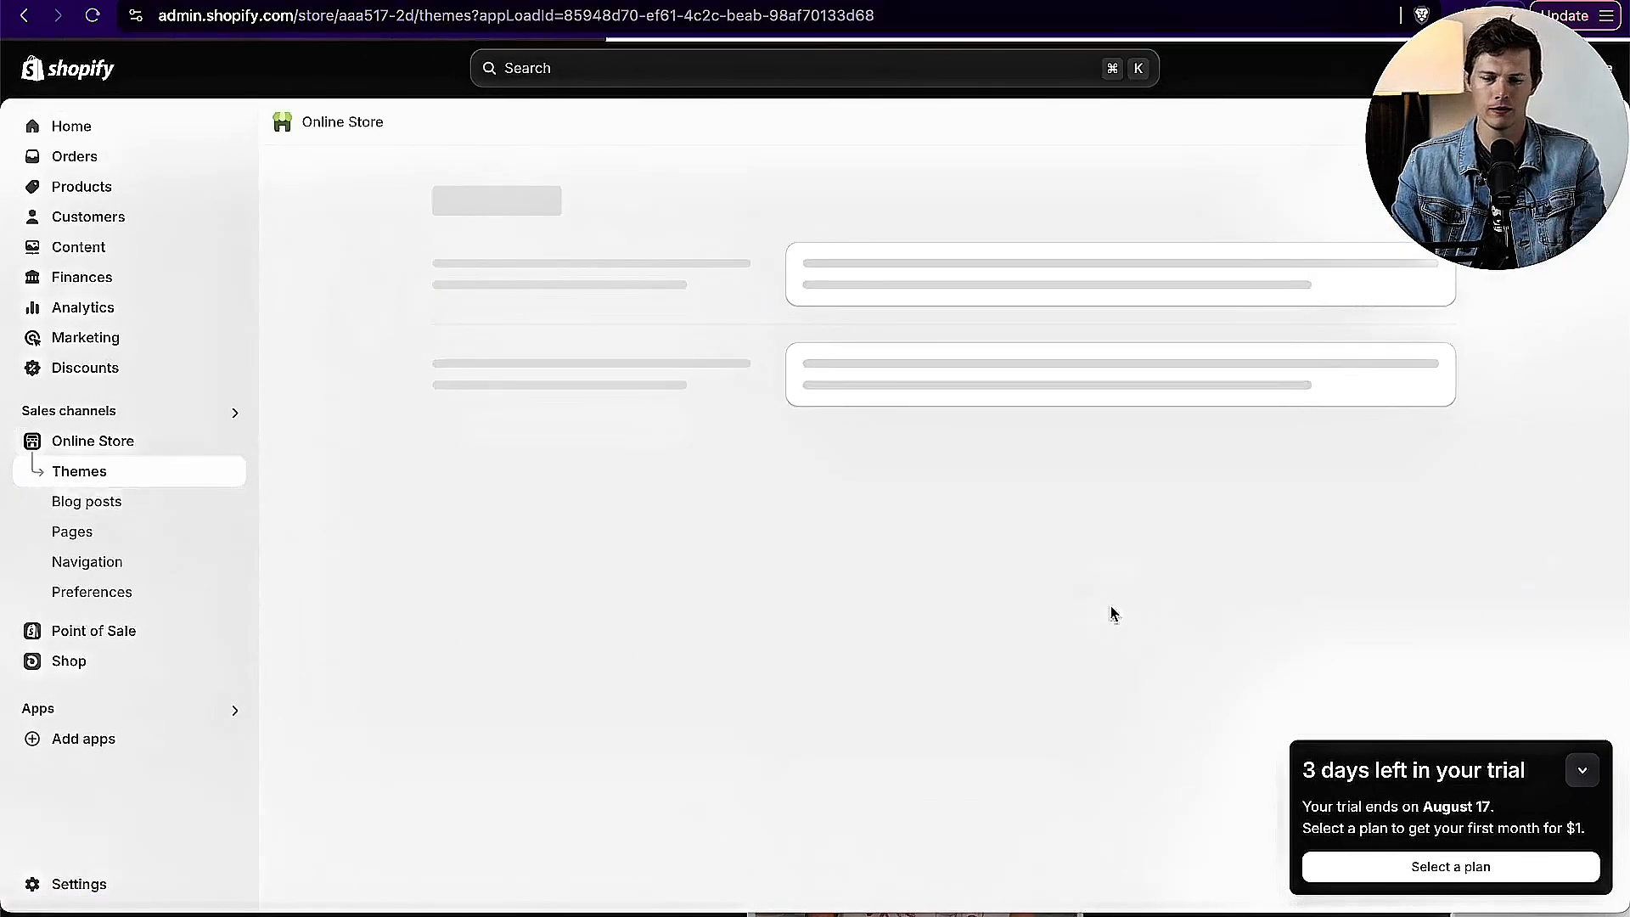
scroll(1331, 592, "down", 4)
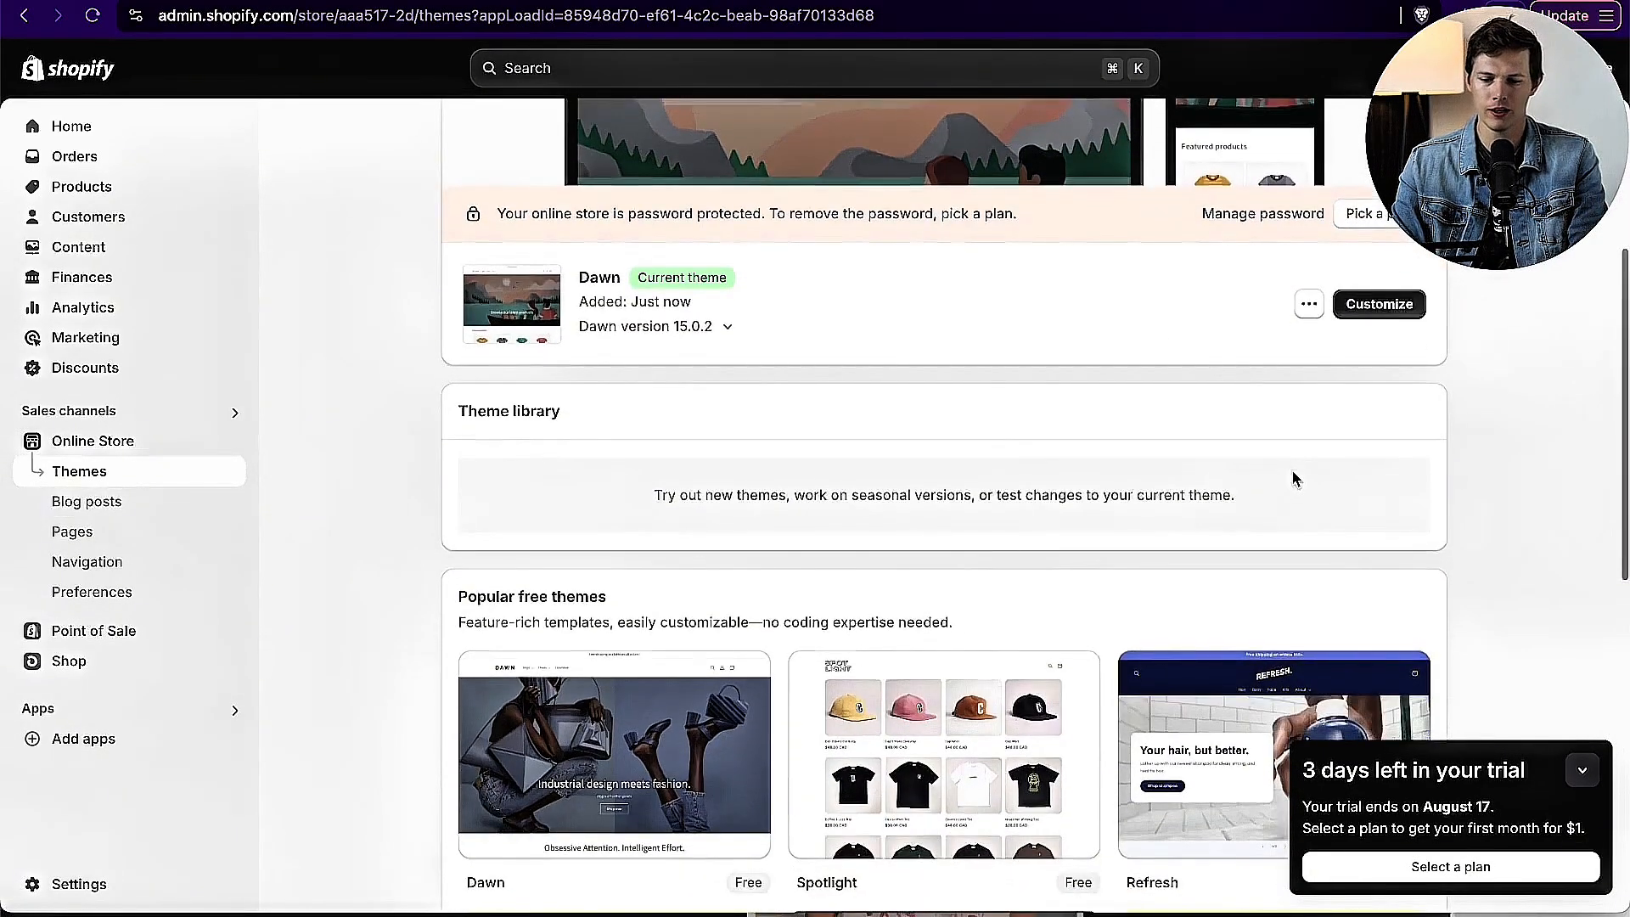
scroll(1109, 485, "up", 3)
scroll(1110, 488, "down", 10)
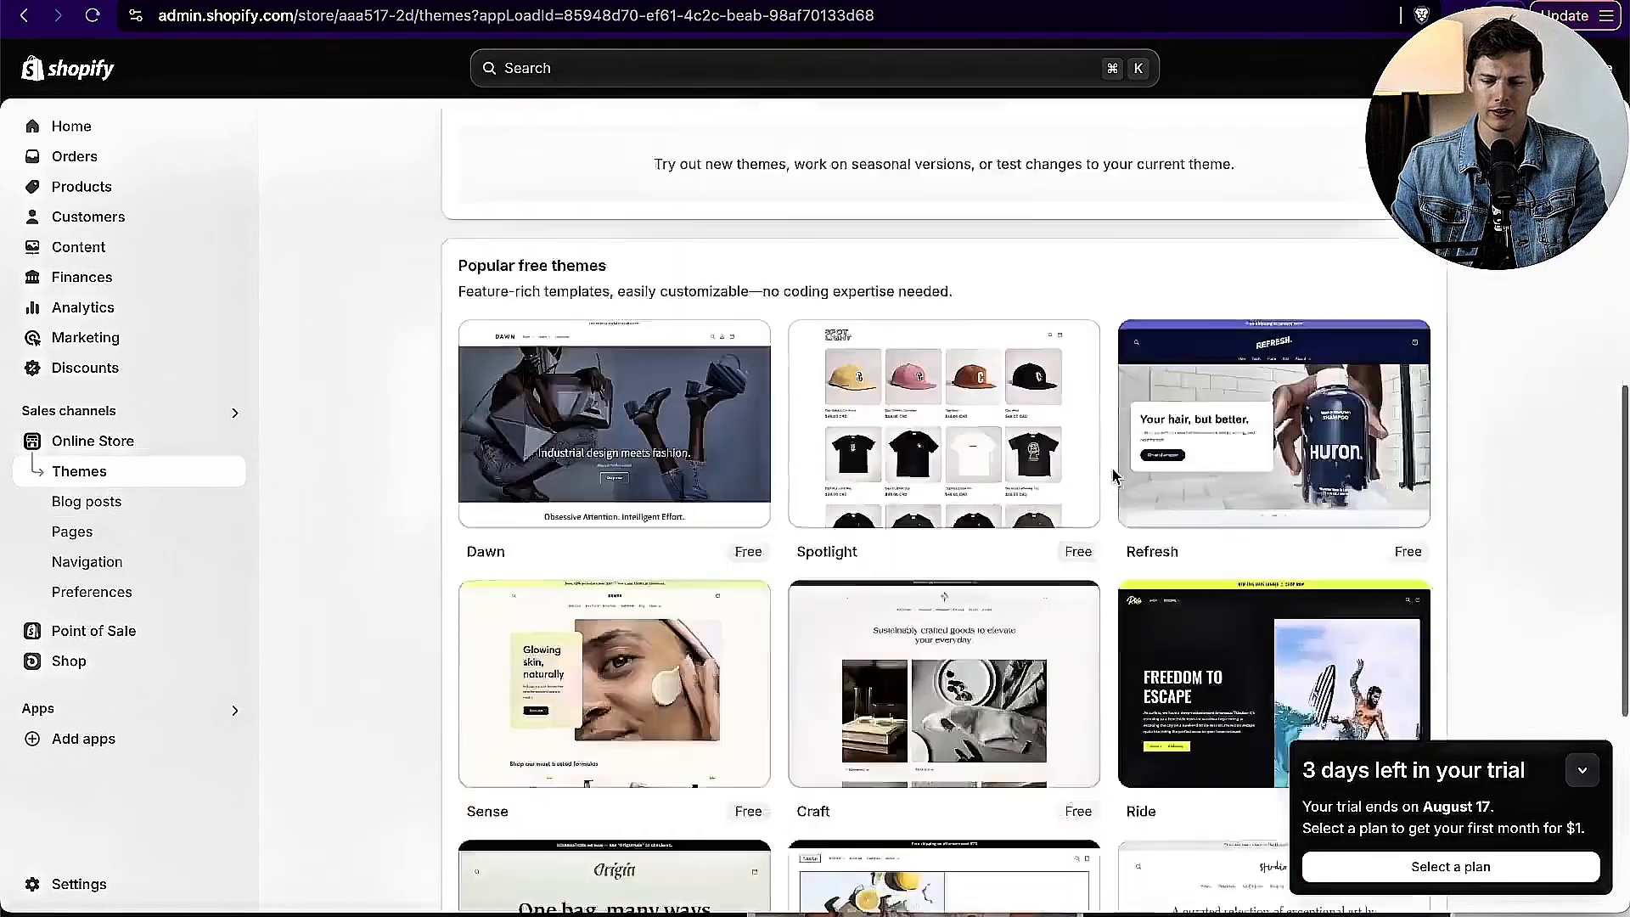
scroll(903, 439, "up", 5)
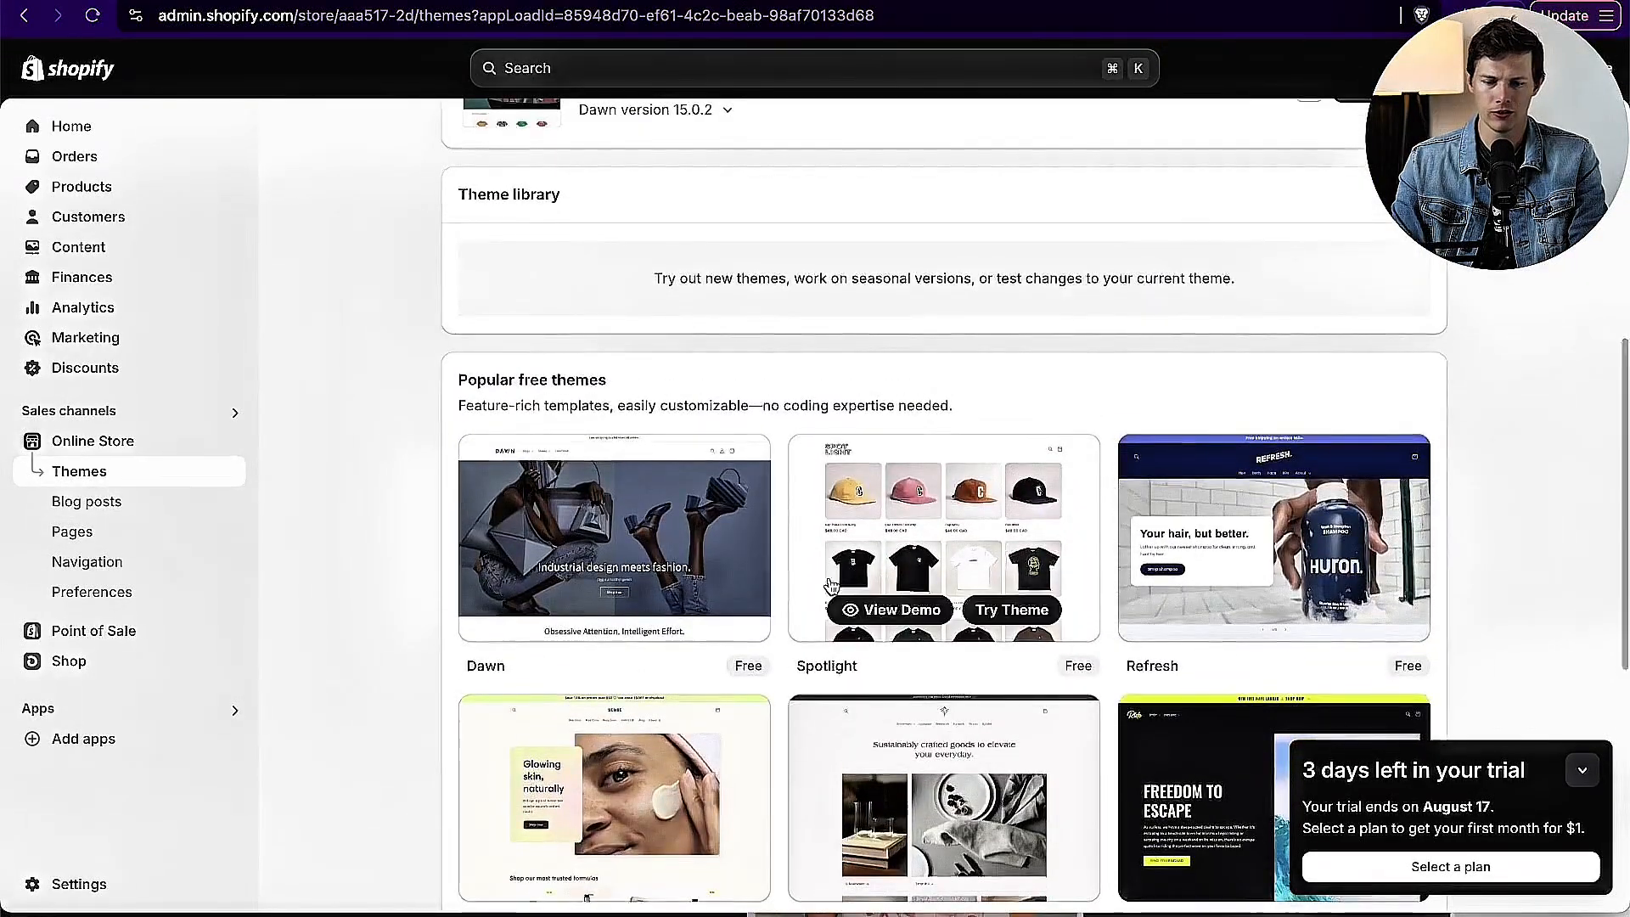
scroll(875, 526, "down", 7)
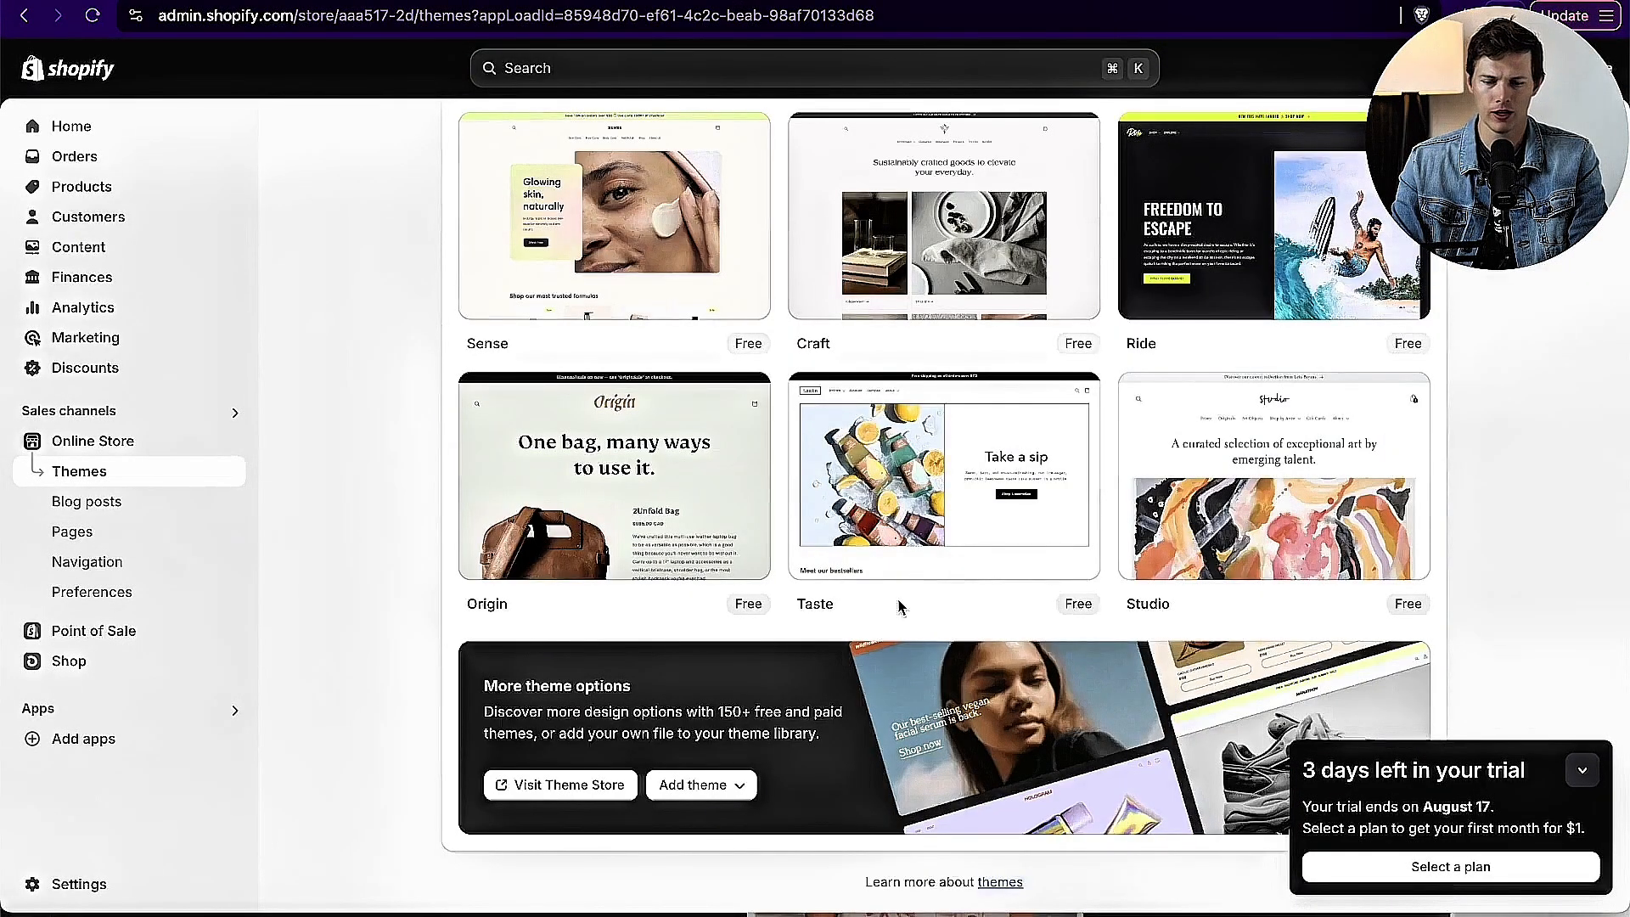
mouse_move(1254, 482)
scroll(1254, 482, "up", 2)
scroll(1253, 481, "down", 2)
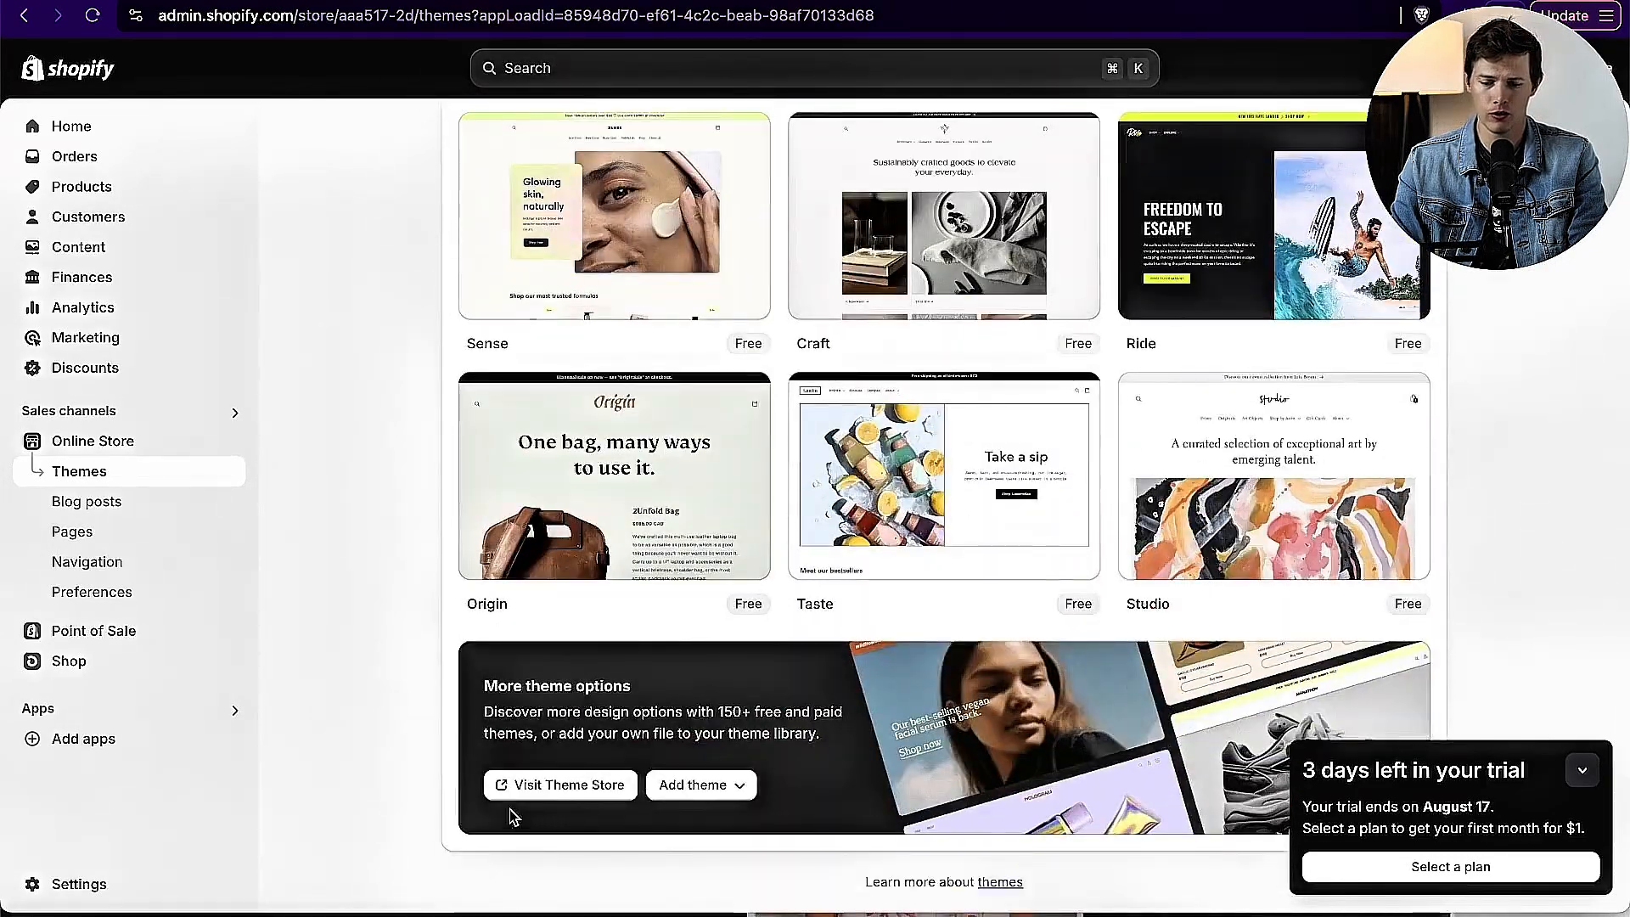
Step: Visit the Shopify Theme Store and filter all themes to show only the Free ones
left_click(548, 784)
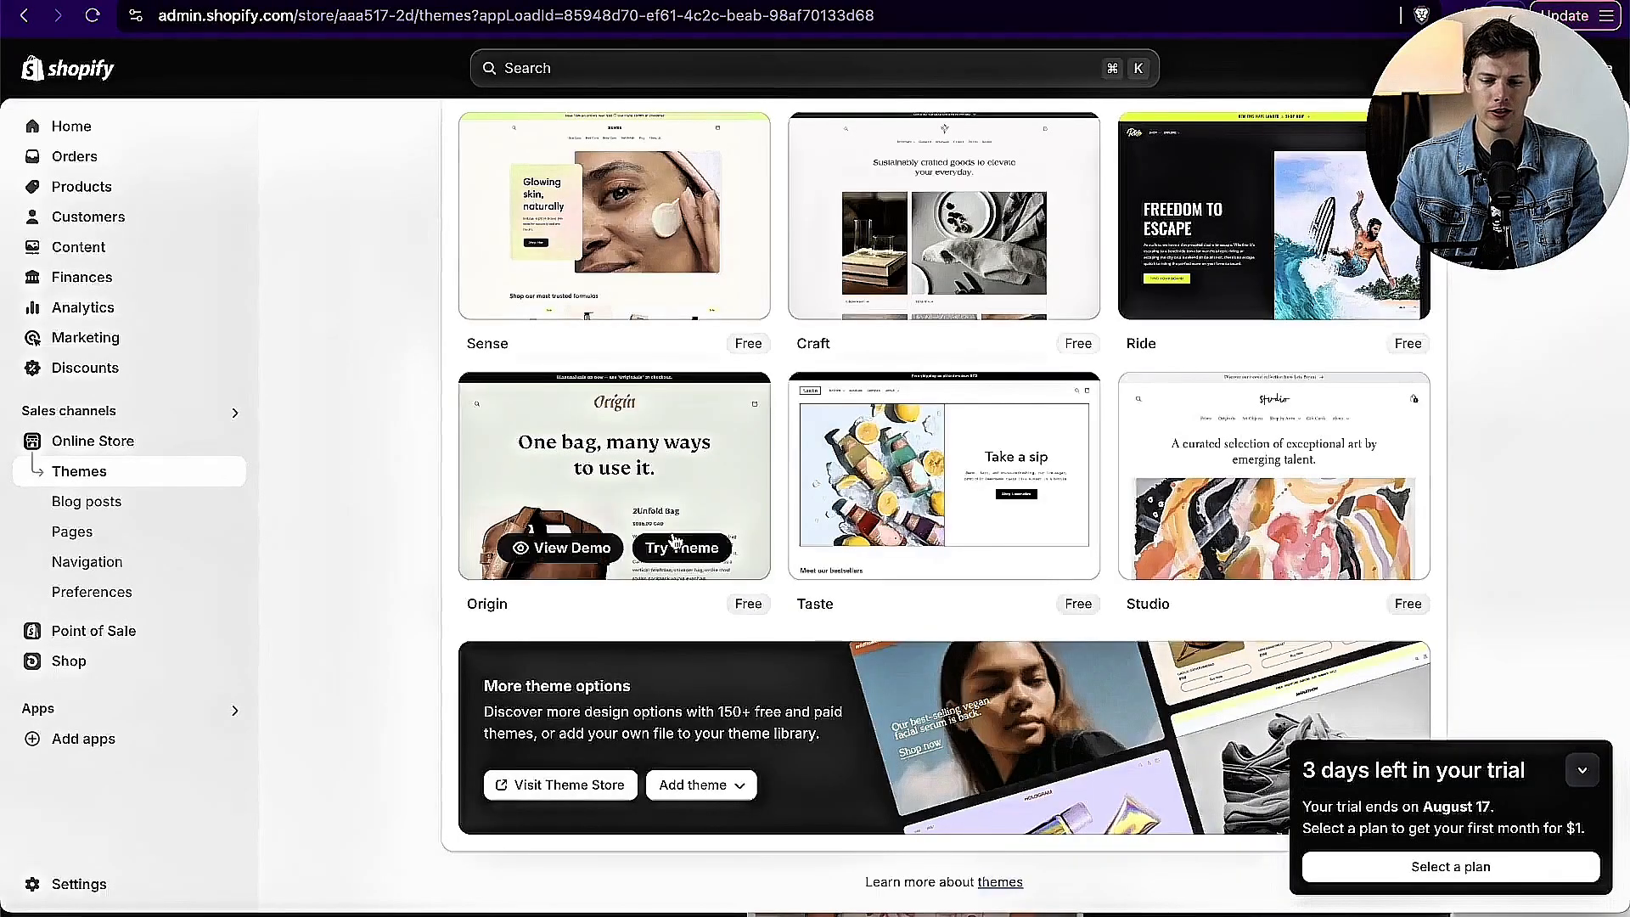
scroll(586, 564, "up", 3)
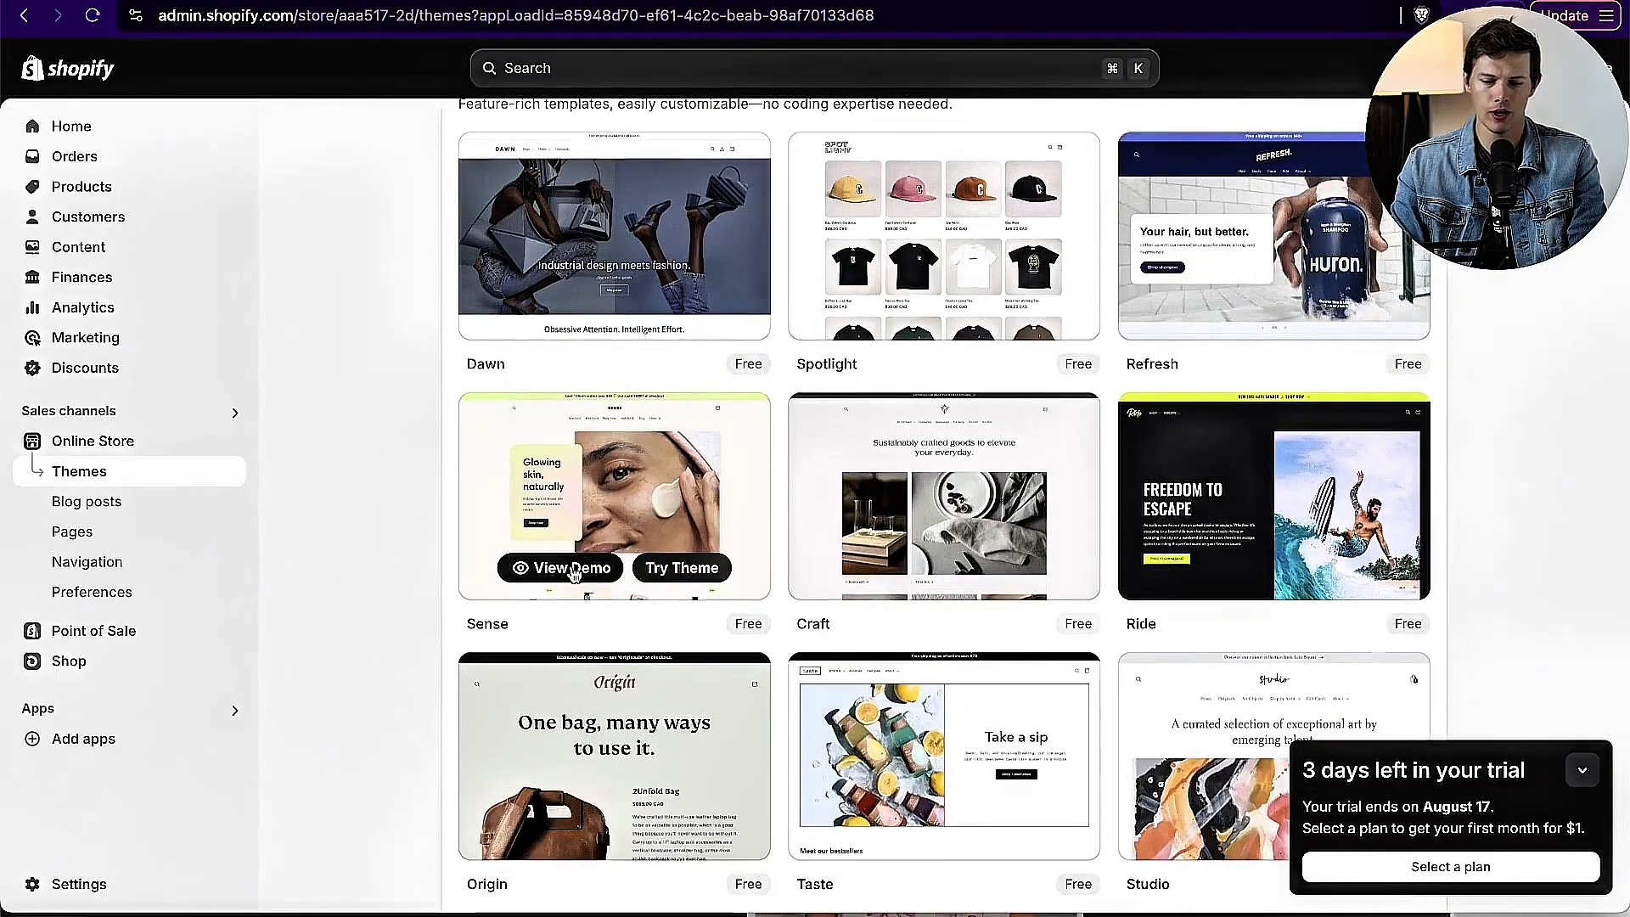
scroll(1044, 560, "up", 4)
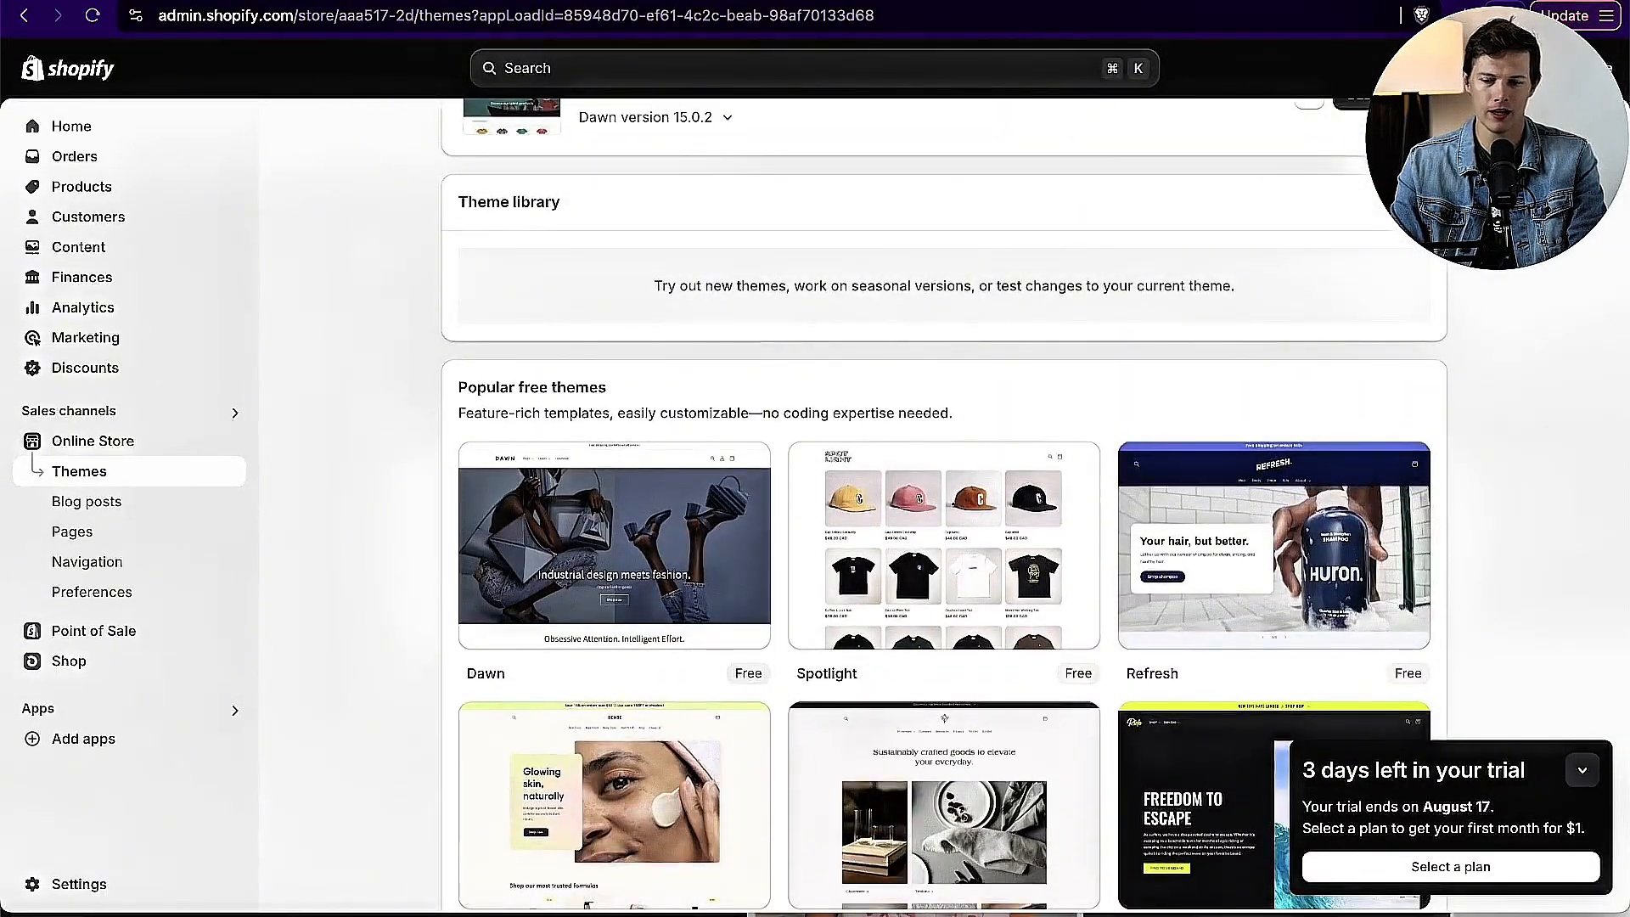
left_click(1405, 202)
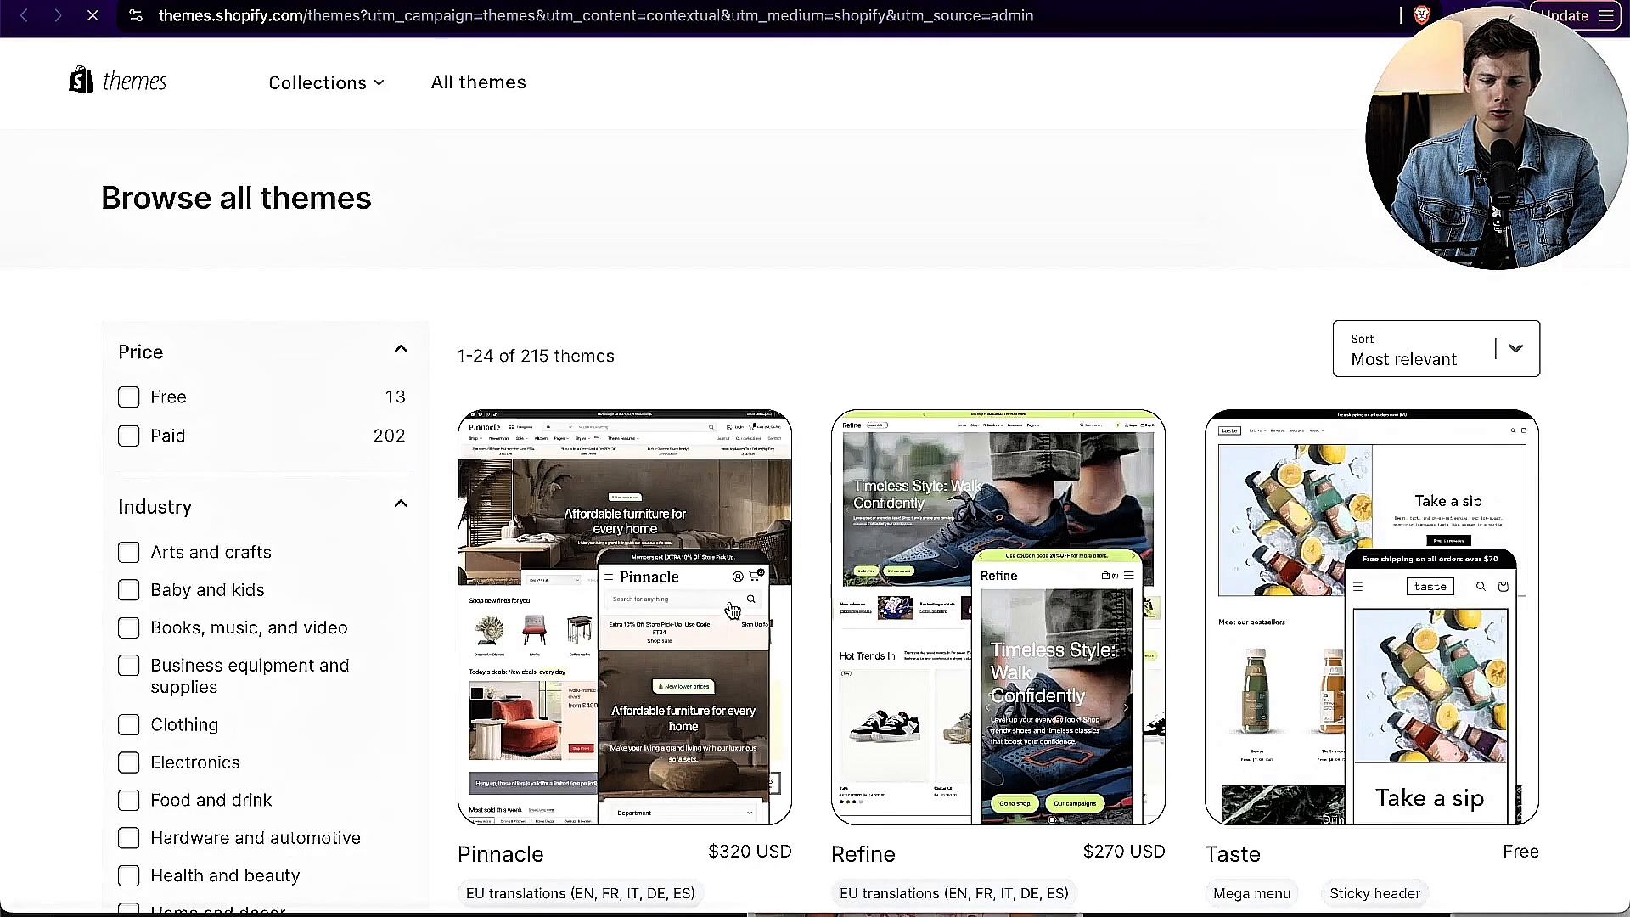
scroll(1023, 433, "down", 2)
scroll(1023, 434, "down", 1)
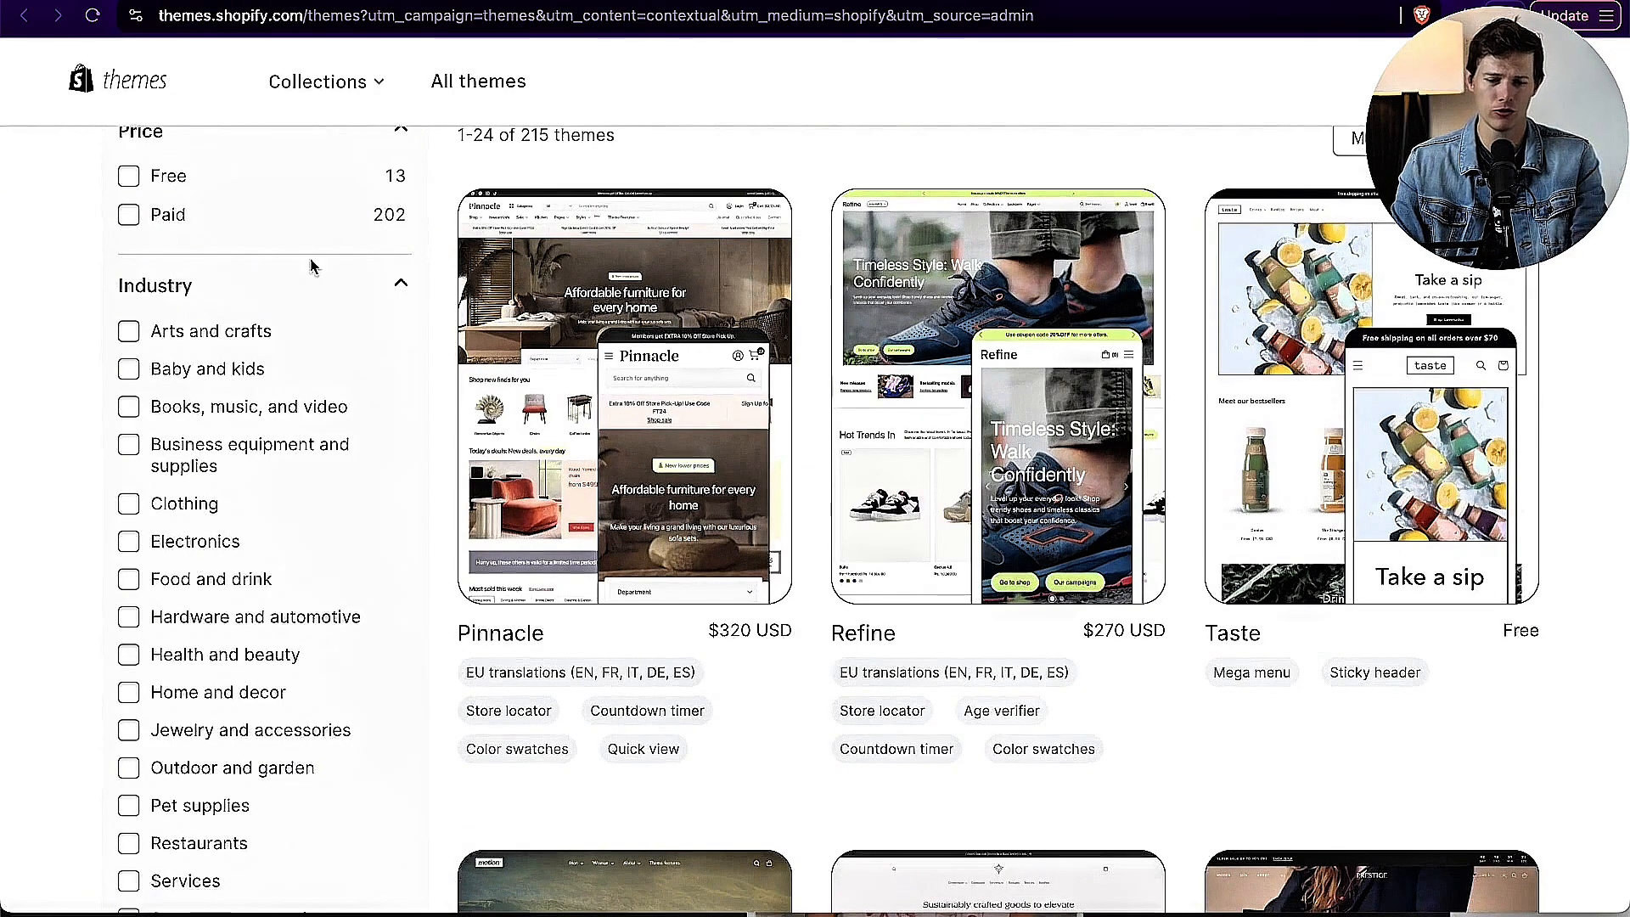
scroll(309, 262, "up", 1)
left_click(129, 262)
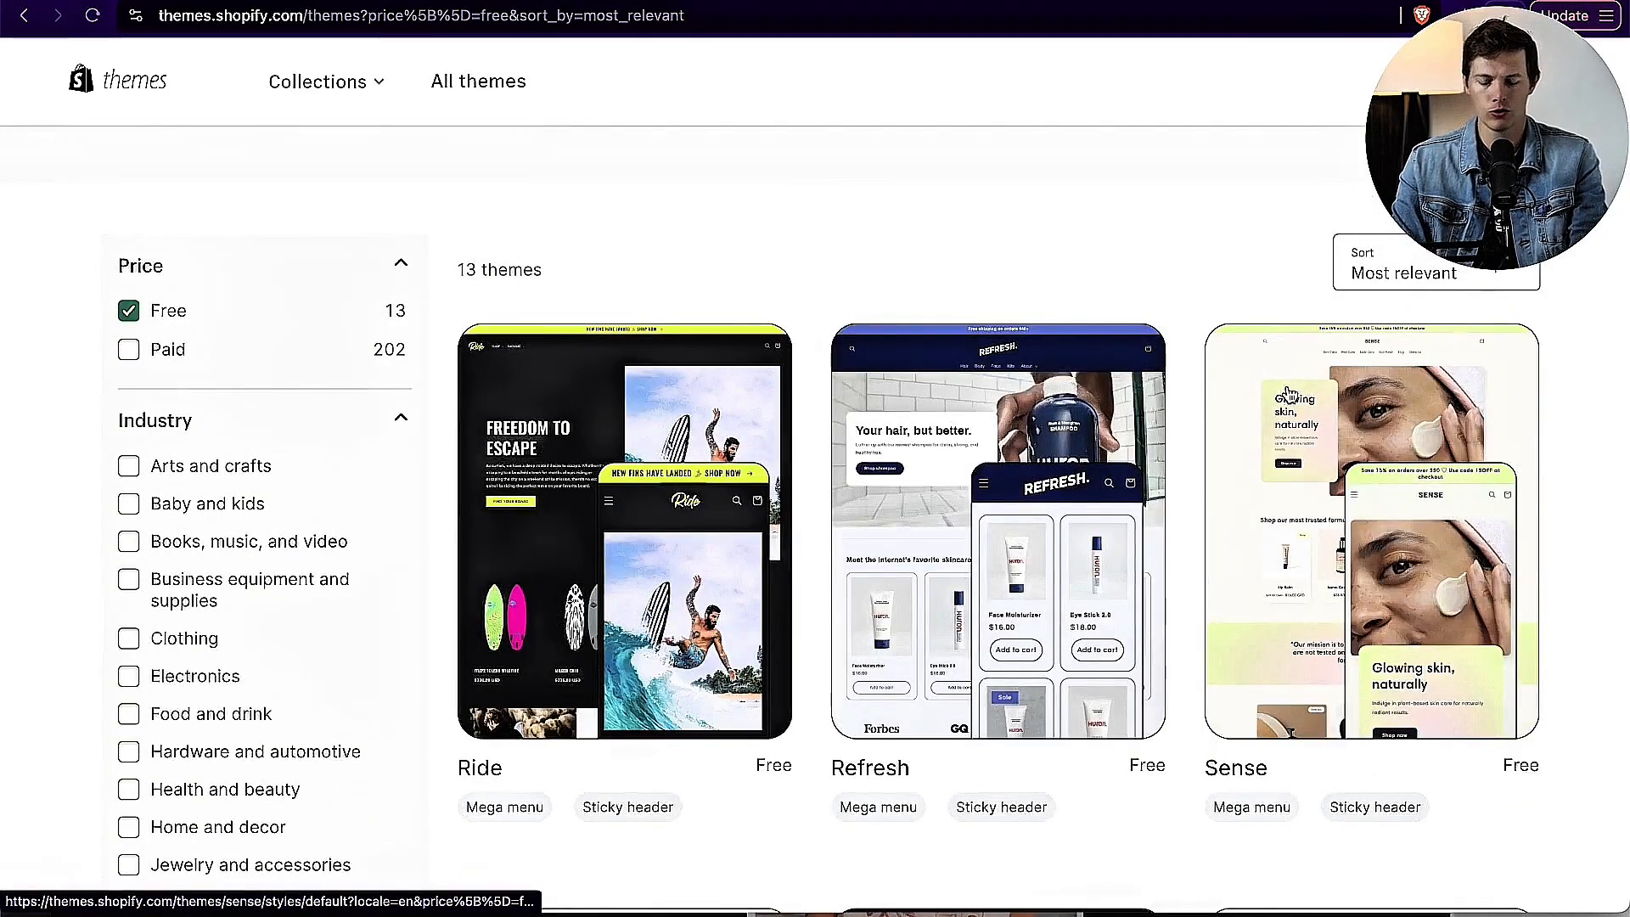
Step: Pick the Origin theme from the free themes and add it to the store's theme library
scroll(1474, 415, "down", 5)
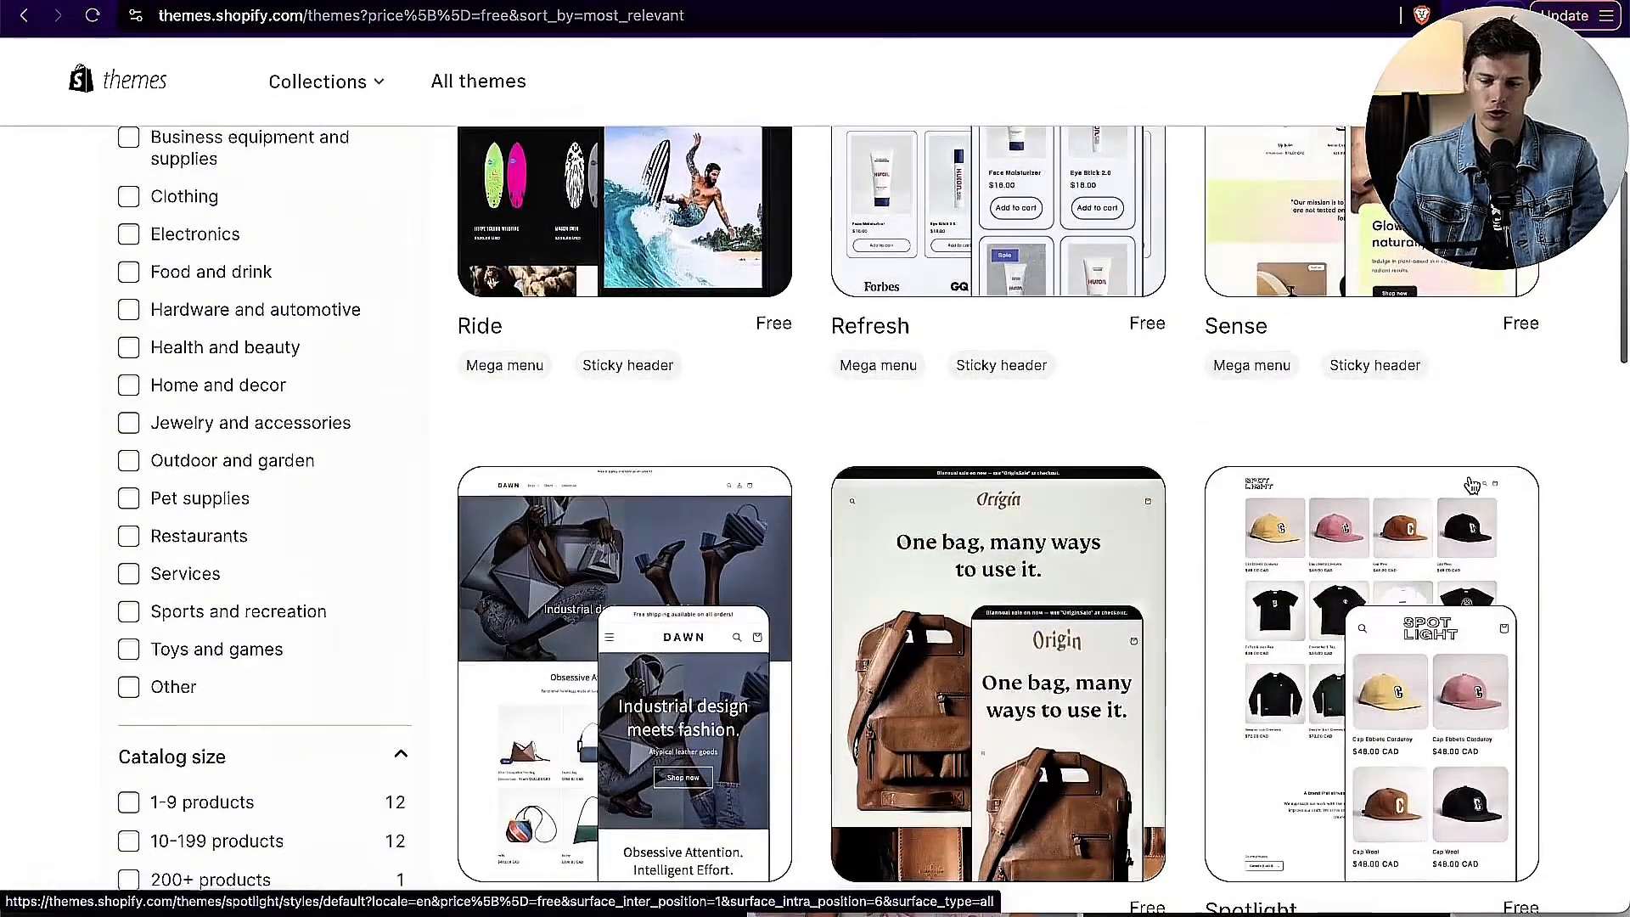
scroll(1473, 490, "down", 4)
scroll(1472, 485, "down", 9)
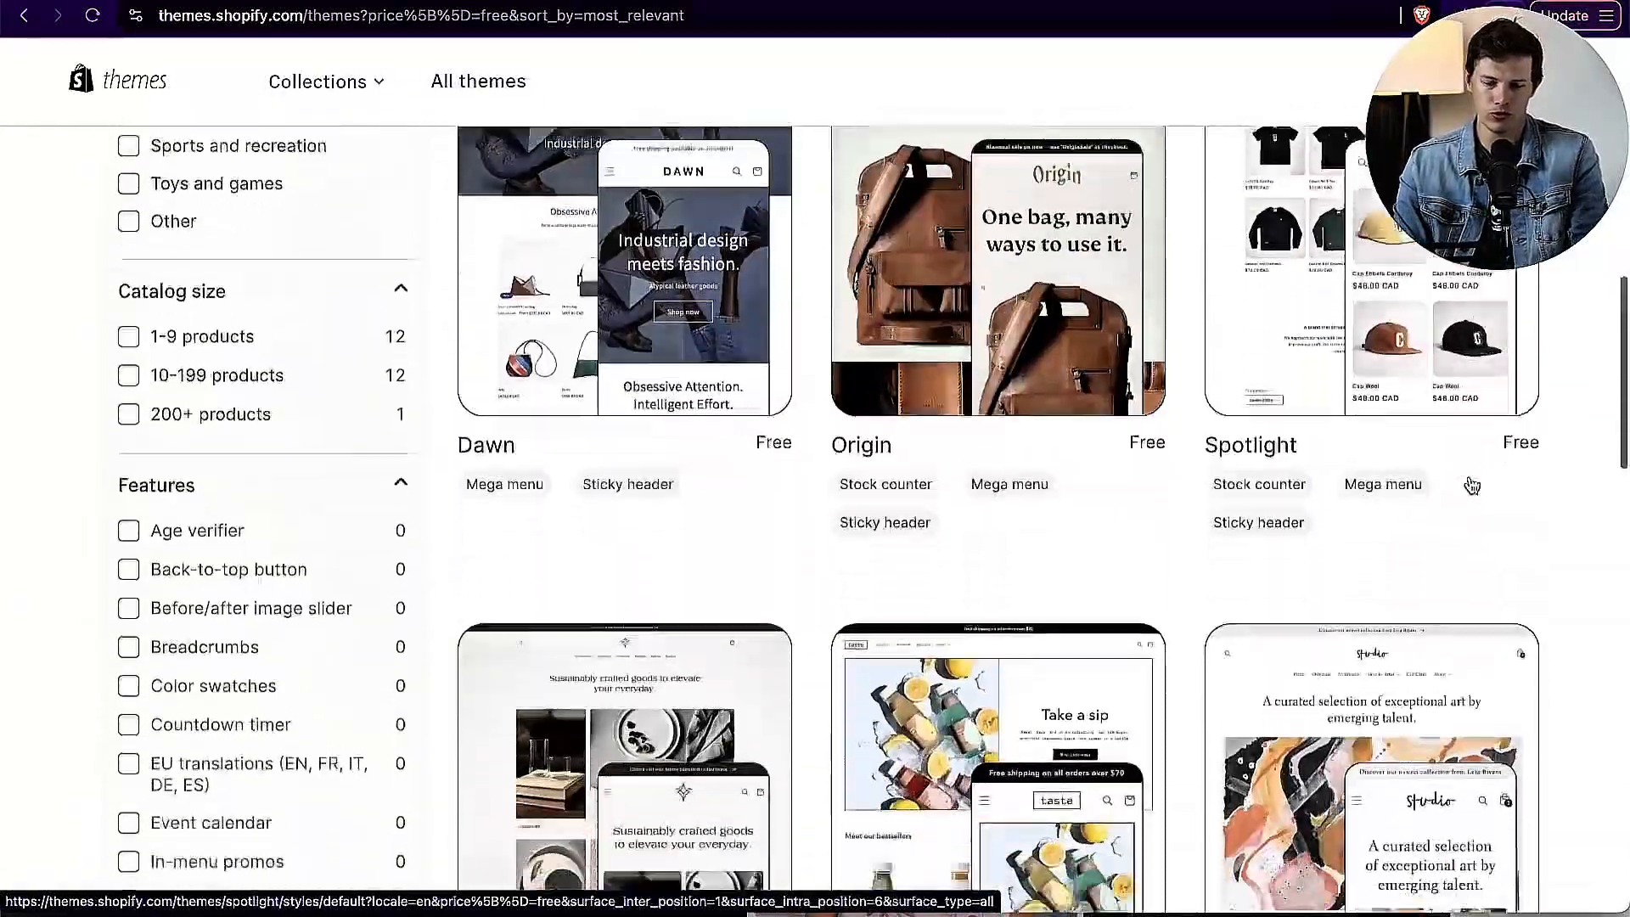
scroll(1472, 485, "down", 12)
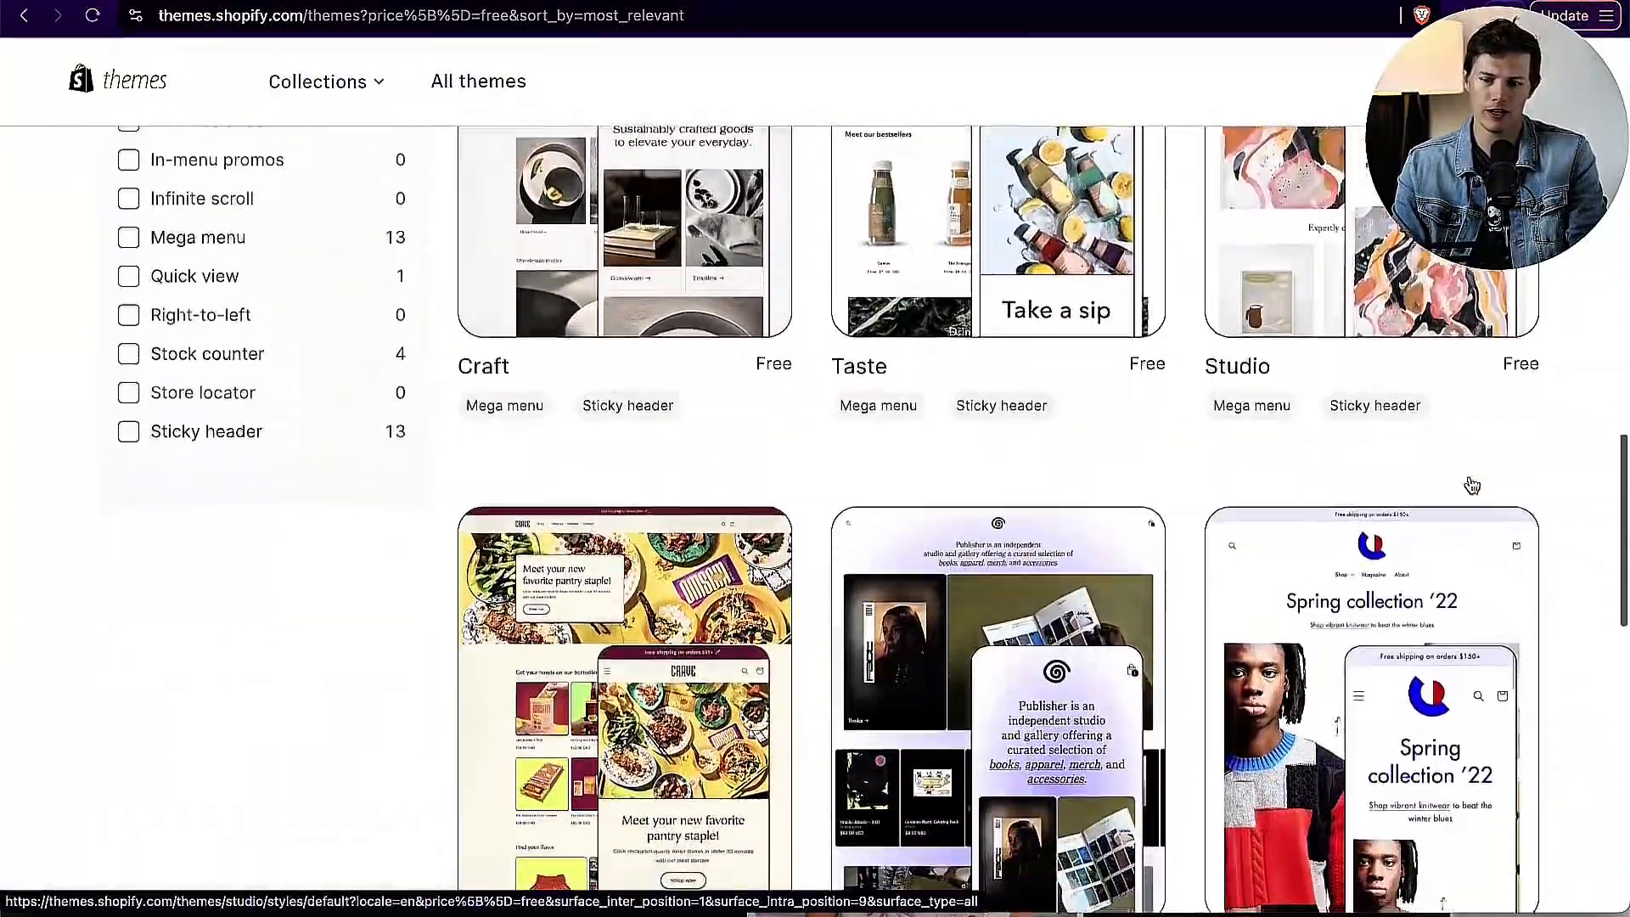
scroll(1473, 485, "up", 20)
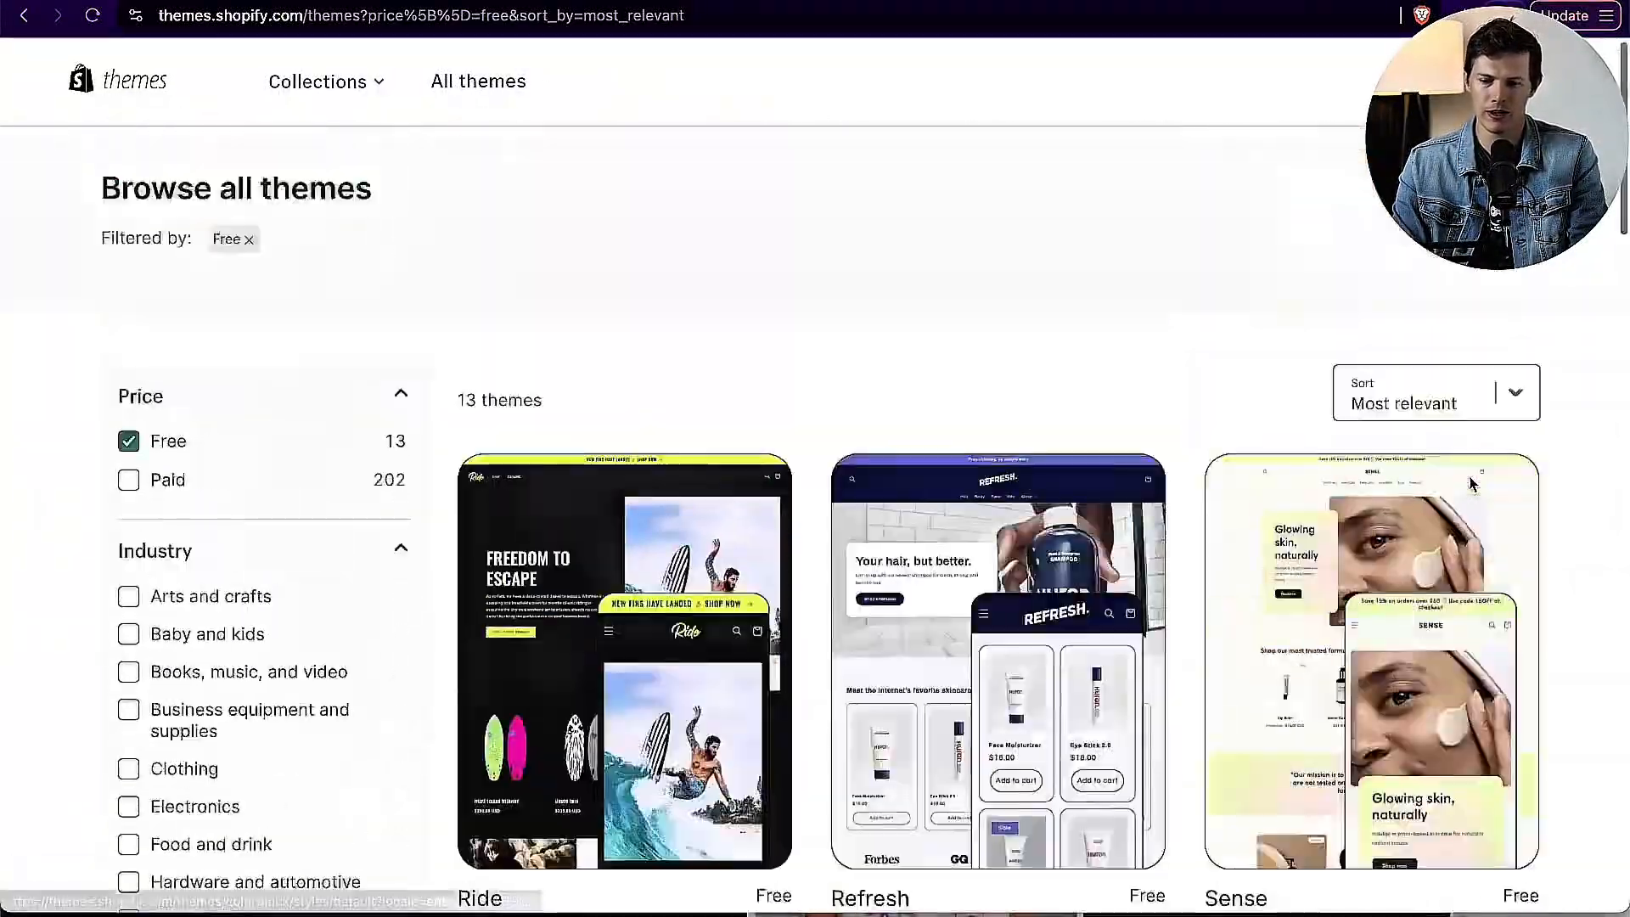
scroll(1471, 483, "down", 10)
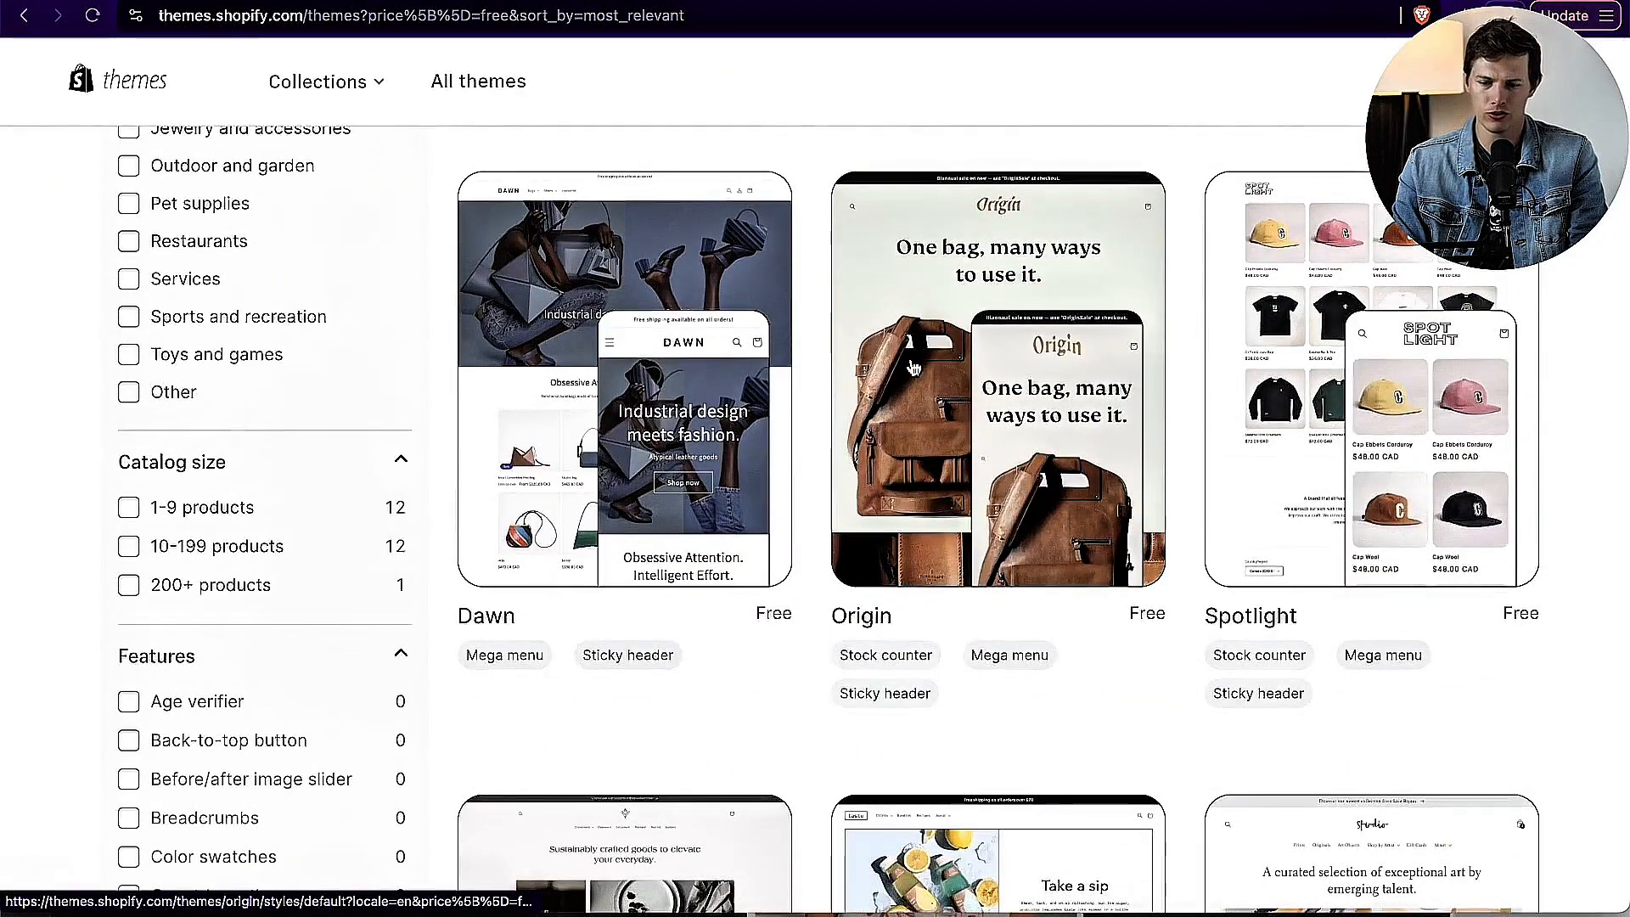
left_click(1016, 468)
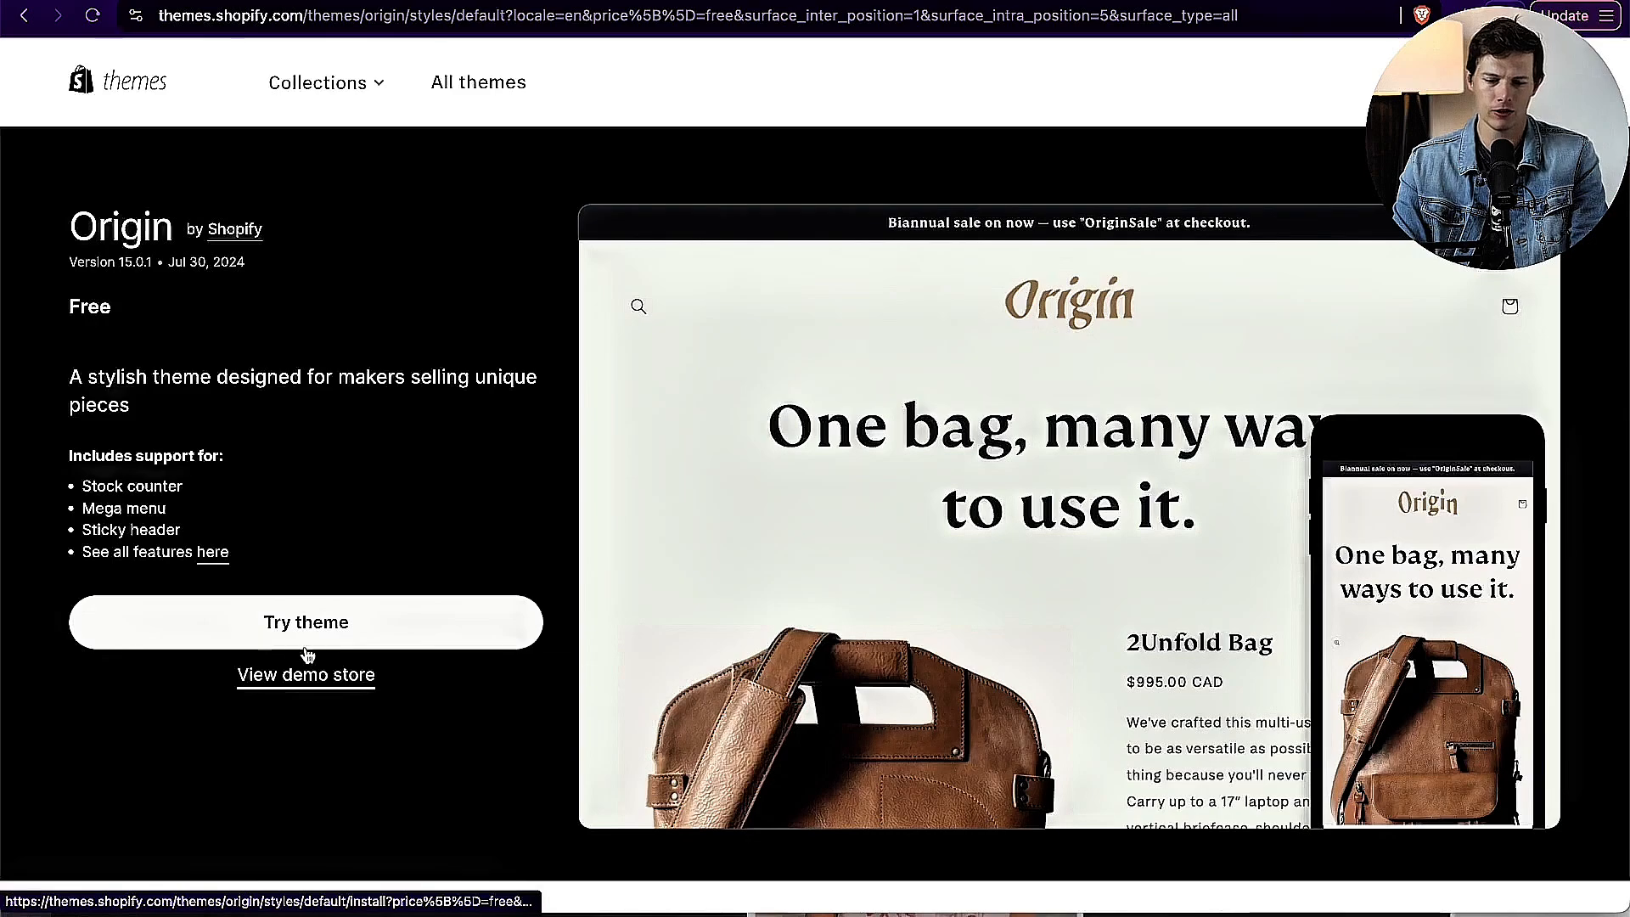
left_click(354, 625)
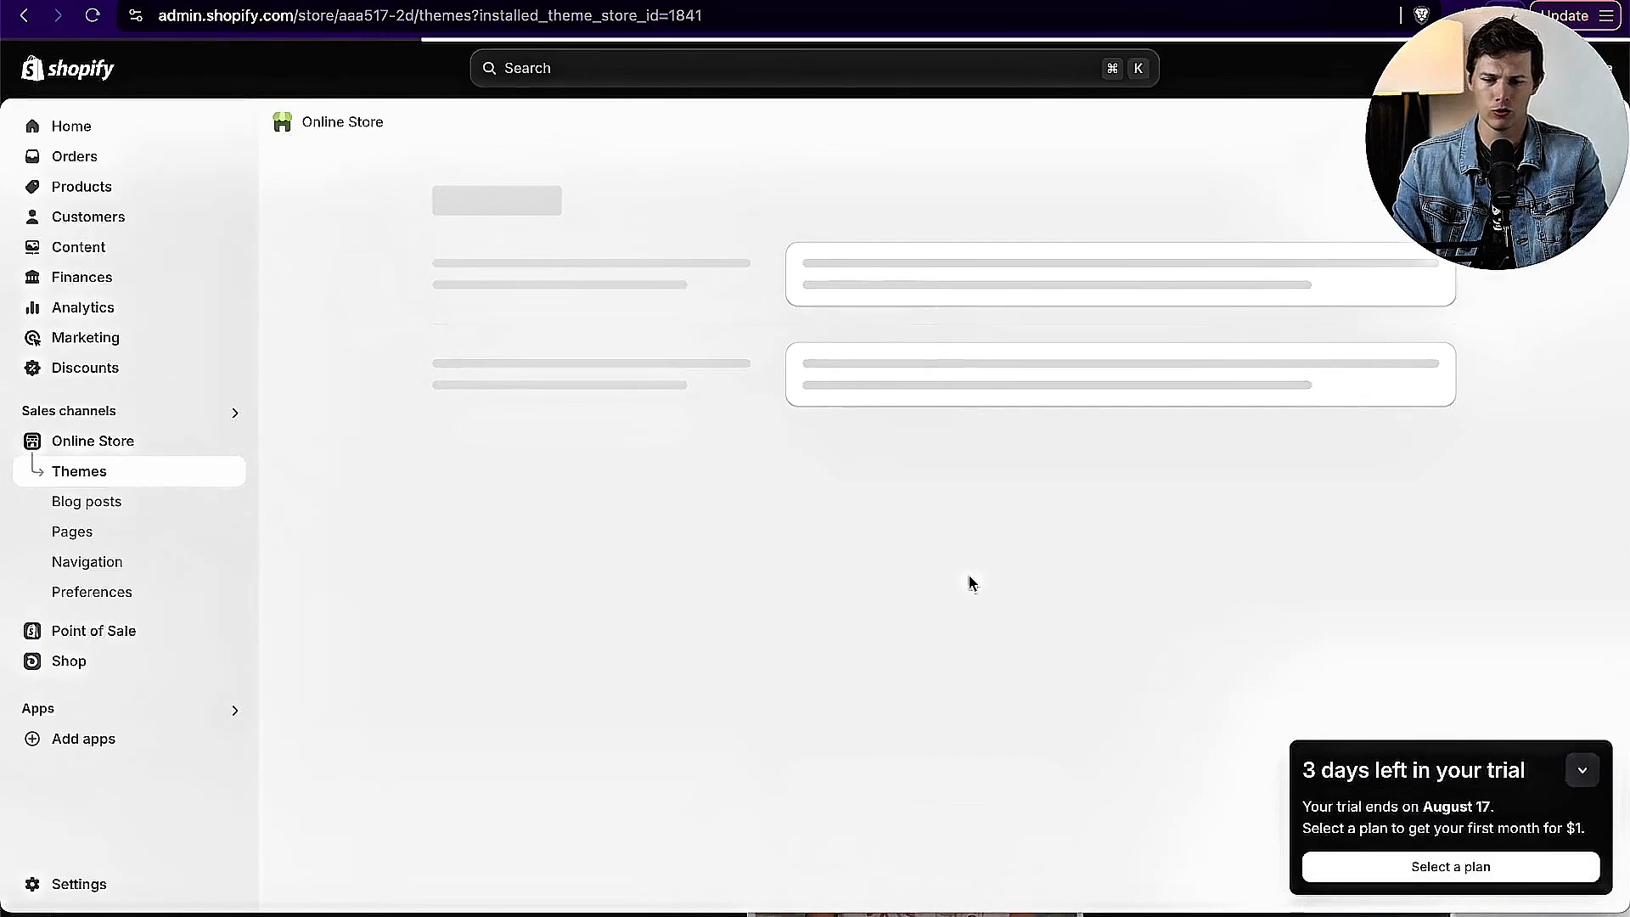
Step: Publish the Origin theme from the theme library in place of Dawn as the store's current theme
scroll(1241, 650, "down", 2)
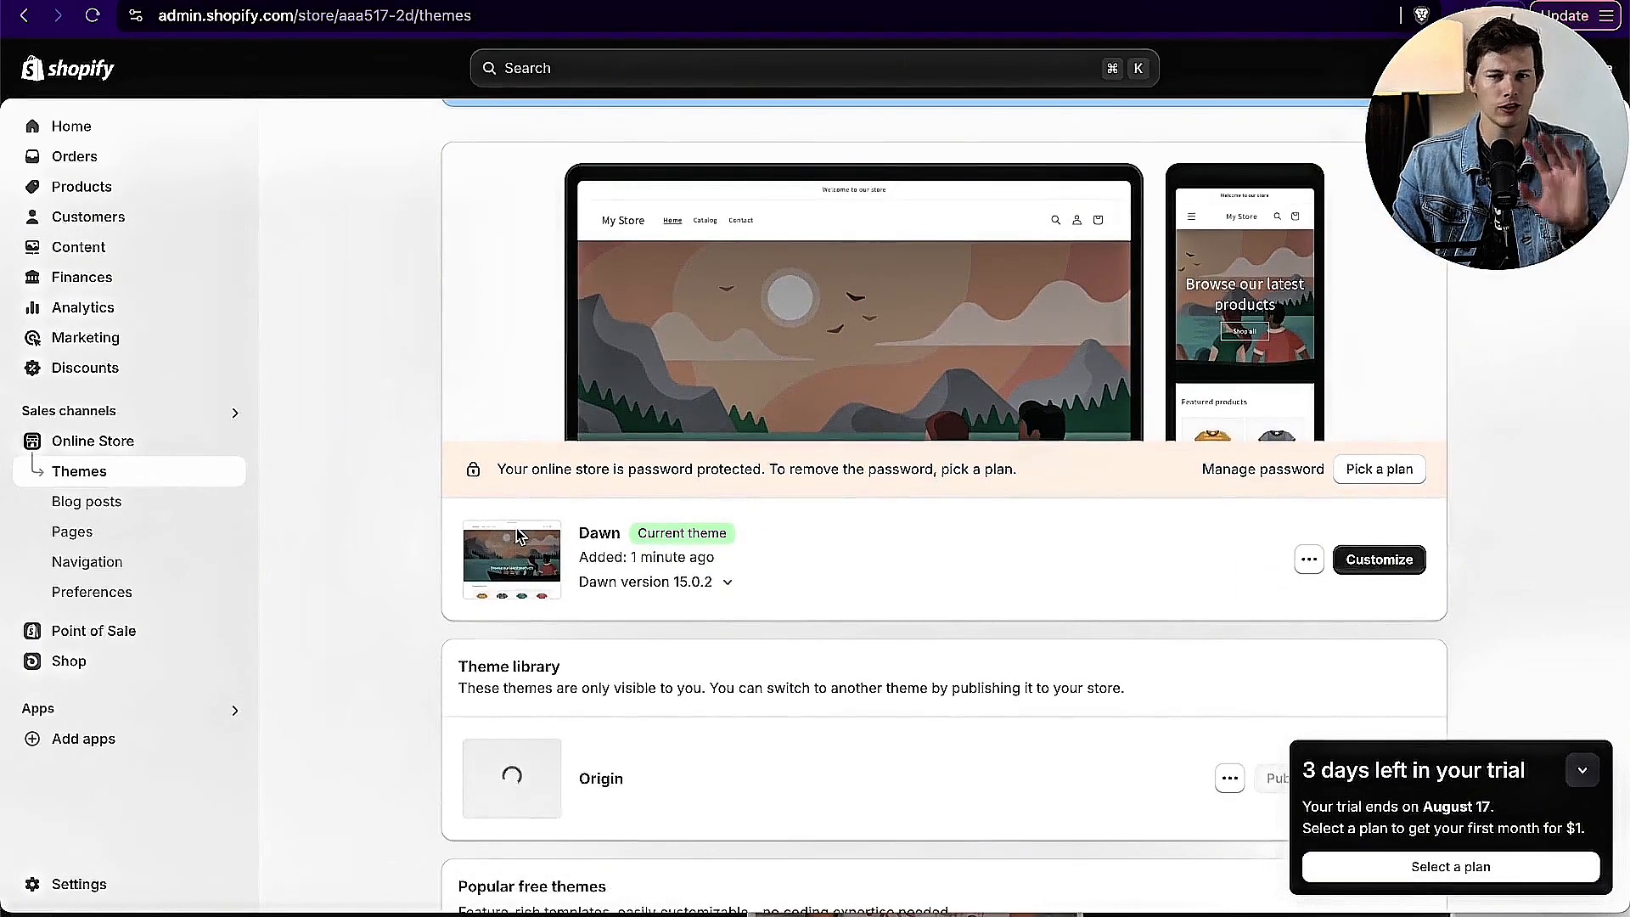
scroll(923, 630, "down", 2)
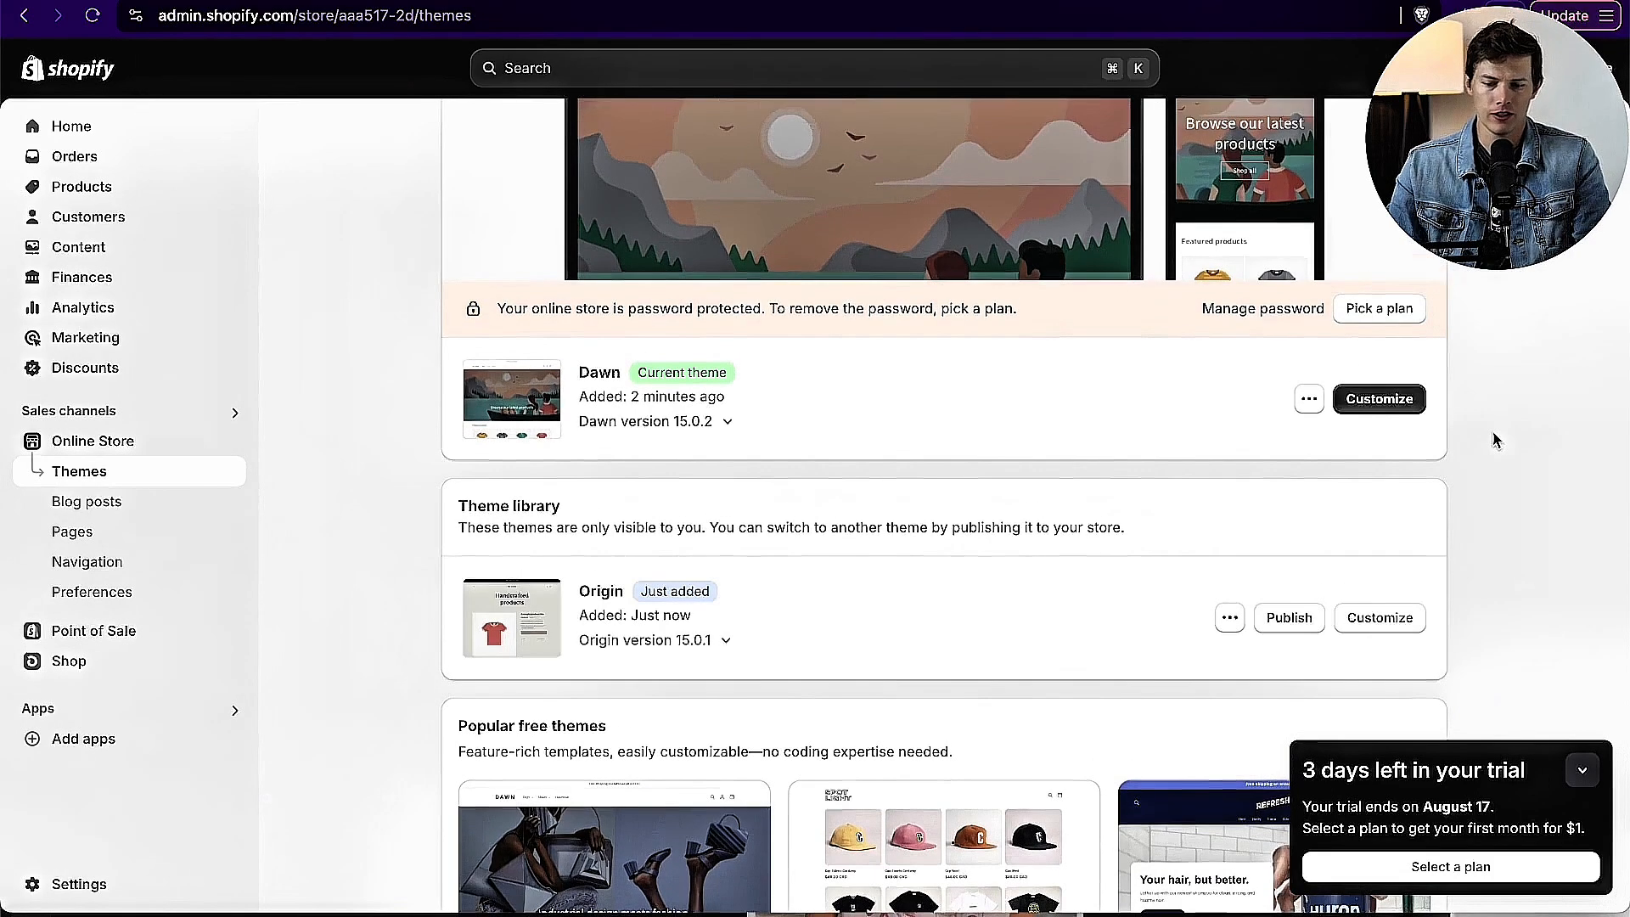
left_click(1289, 617)
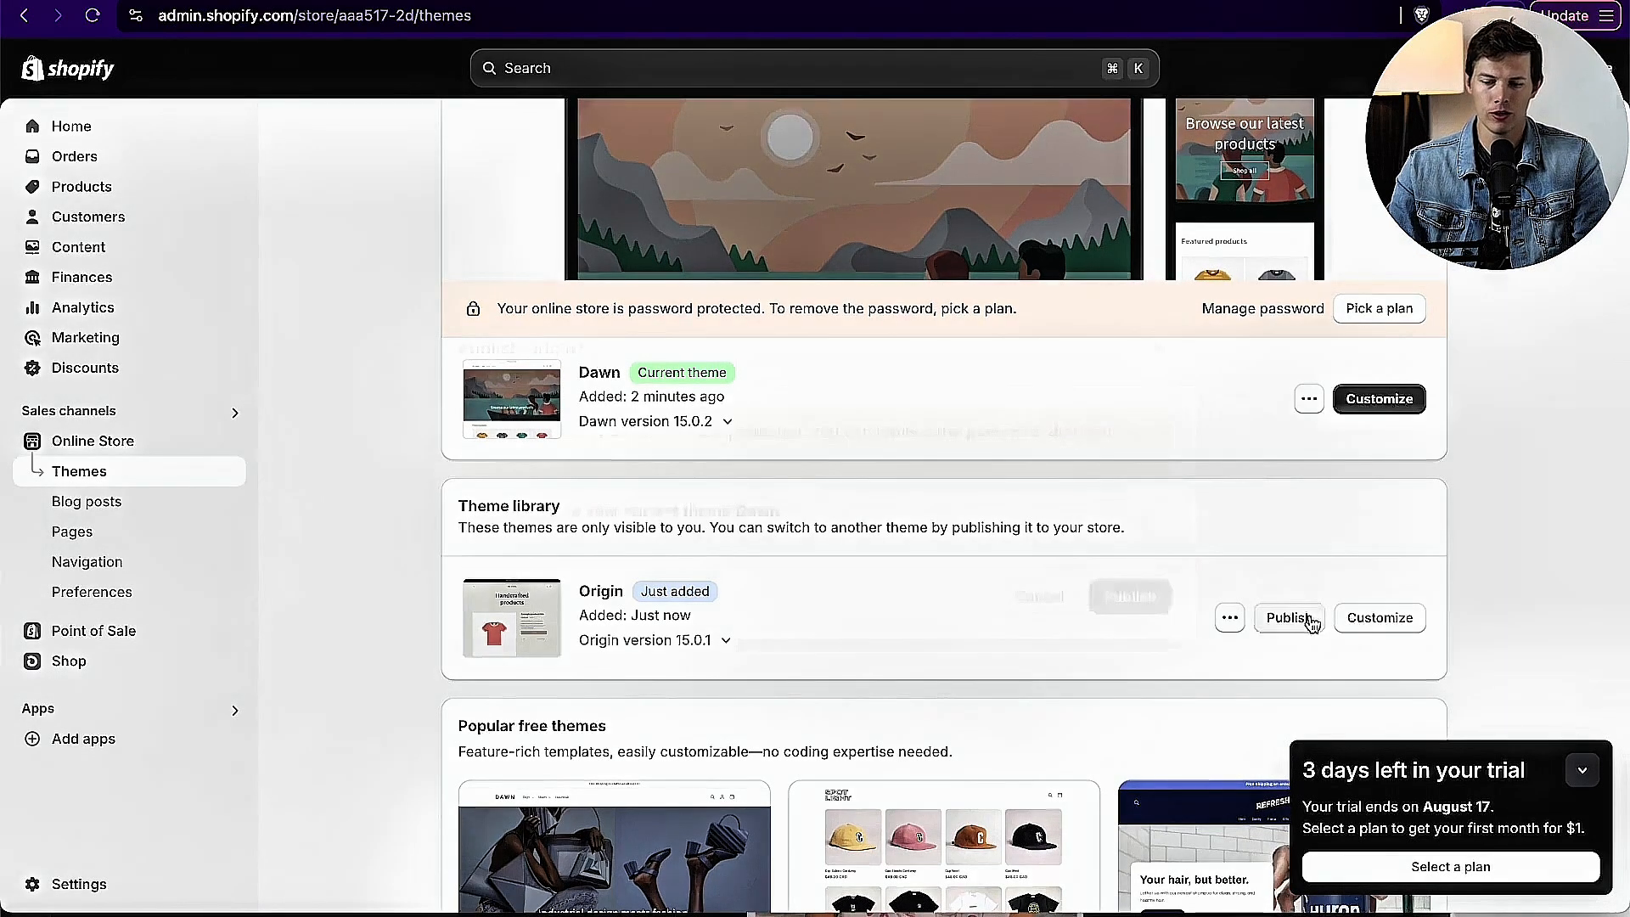
left_click(1090, 666)
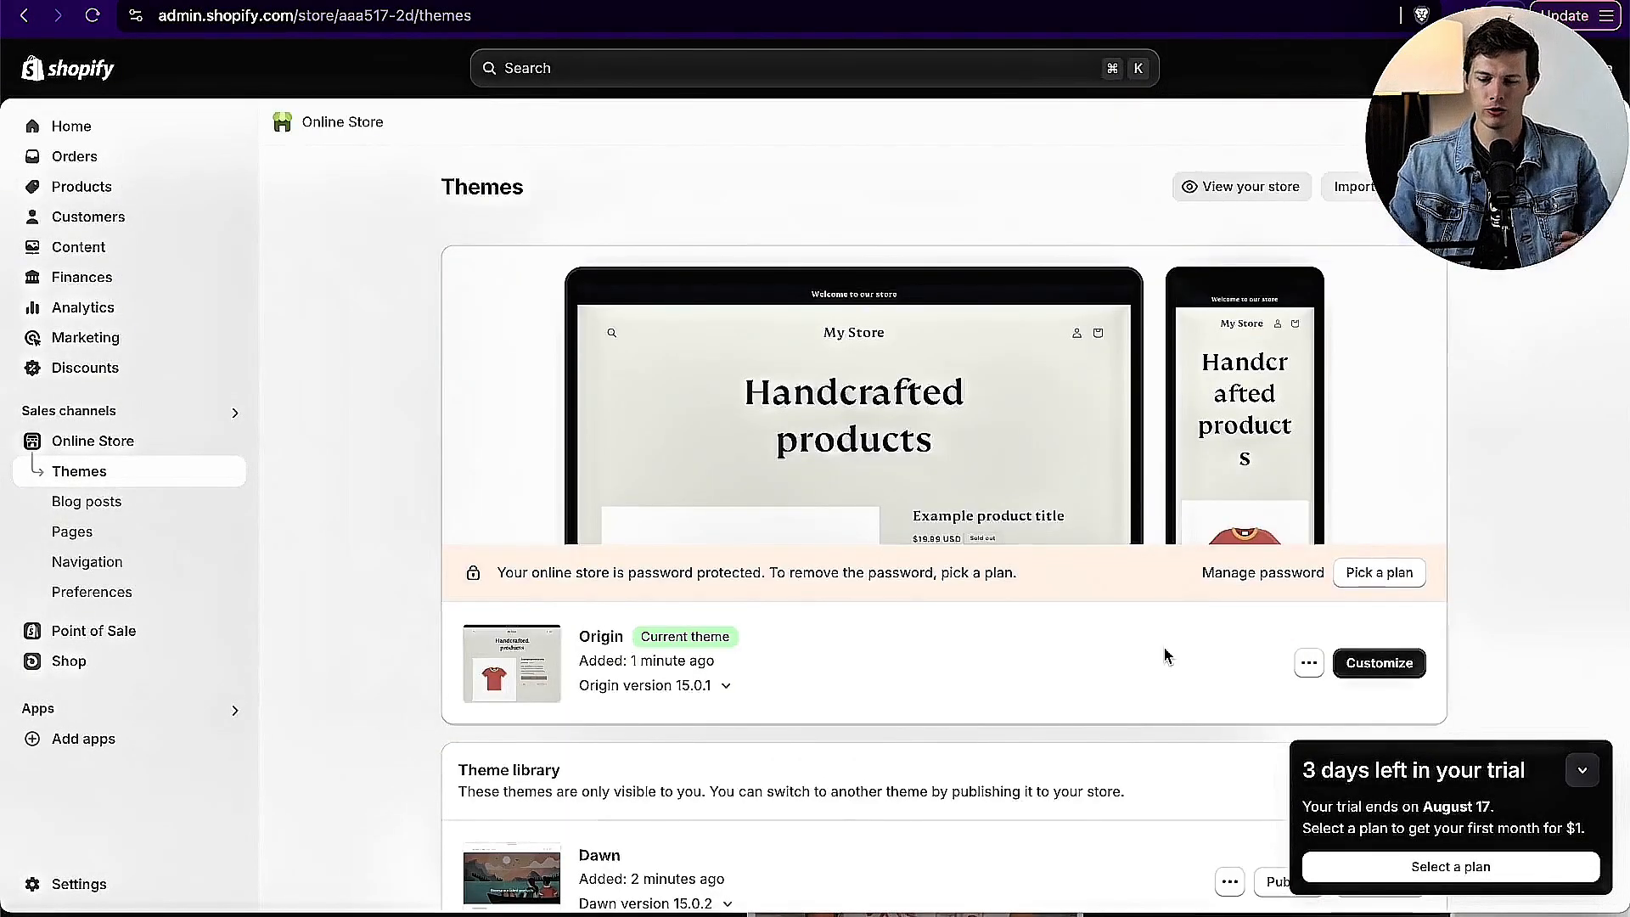
Step: Select the Basic plan for the Shopify store and subscribe to it with yearly billing
left_click(1408, 866)
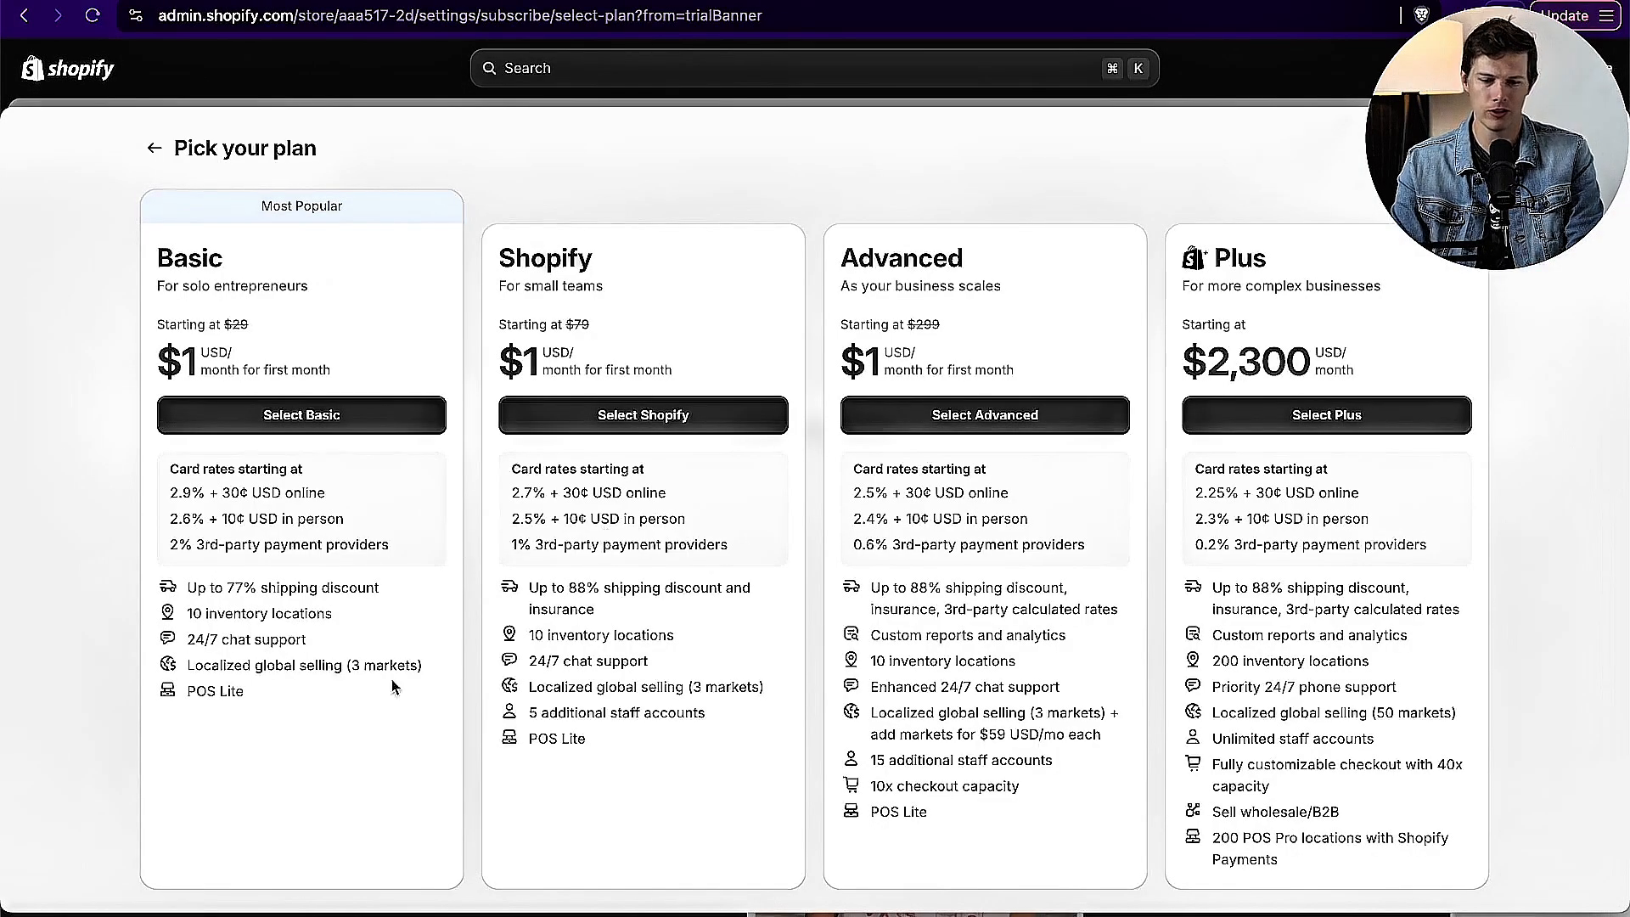
left_click(270, 416)
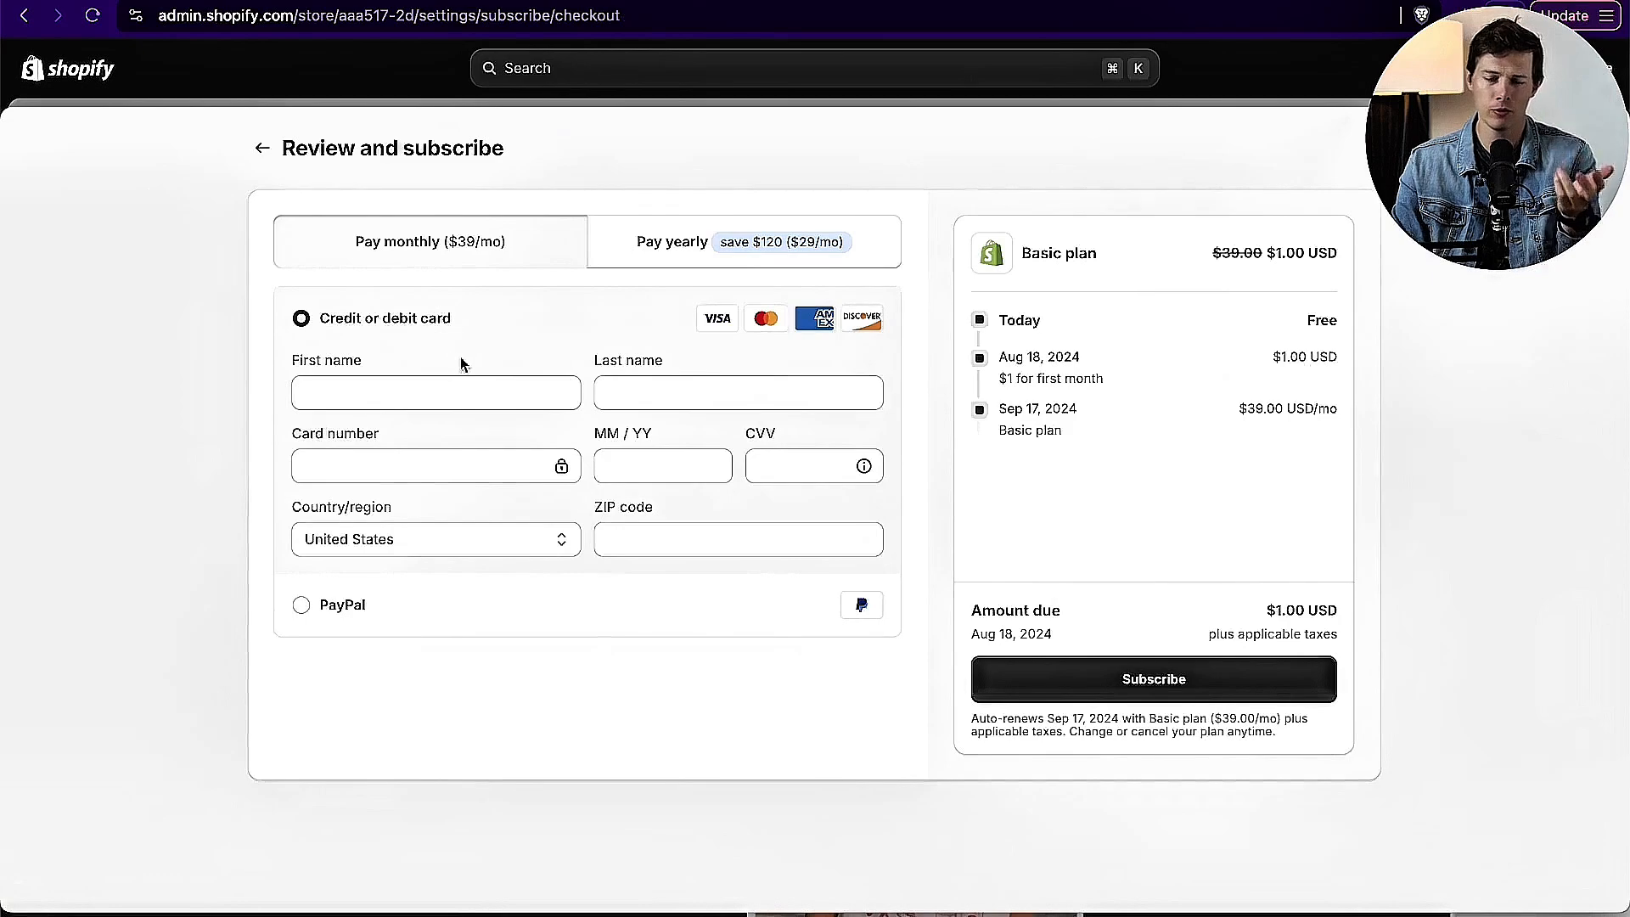
left_click(793, 251)
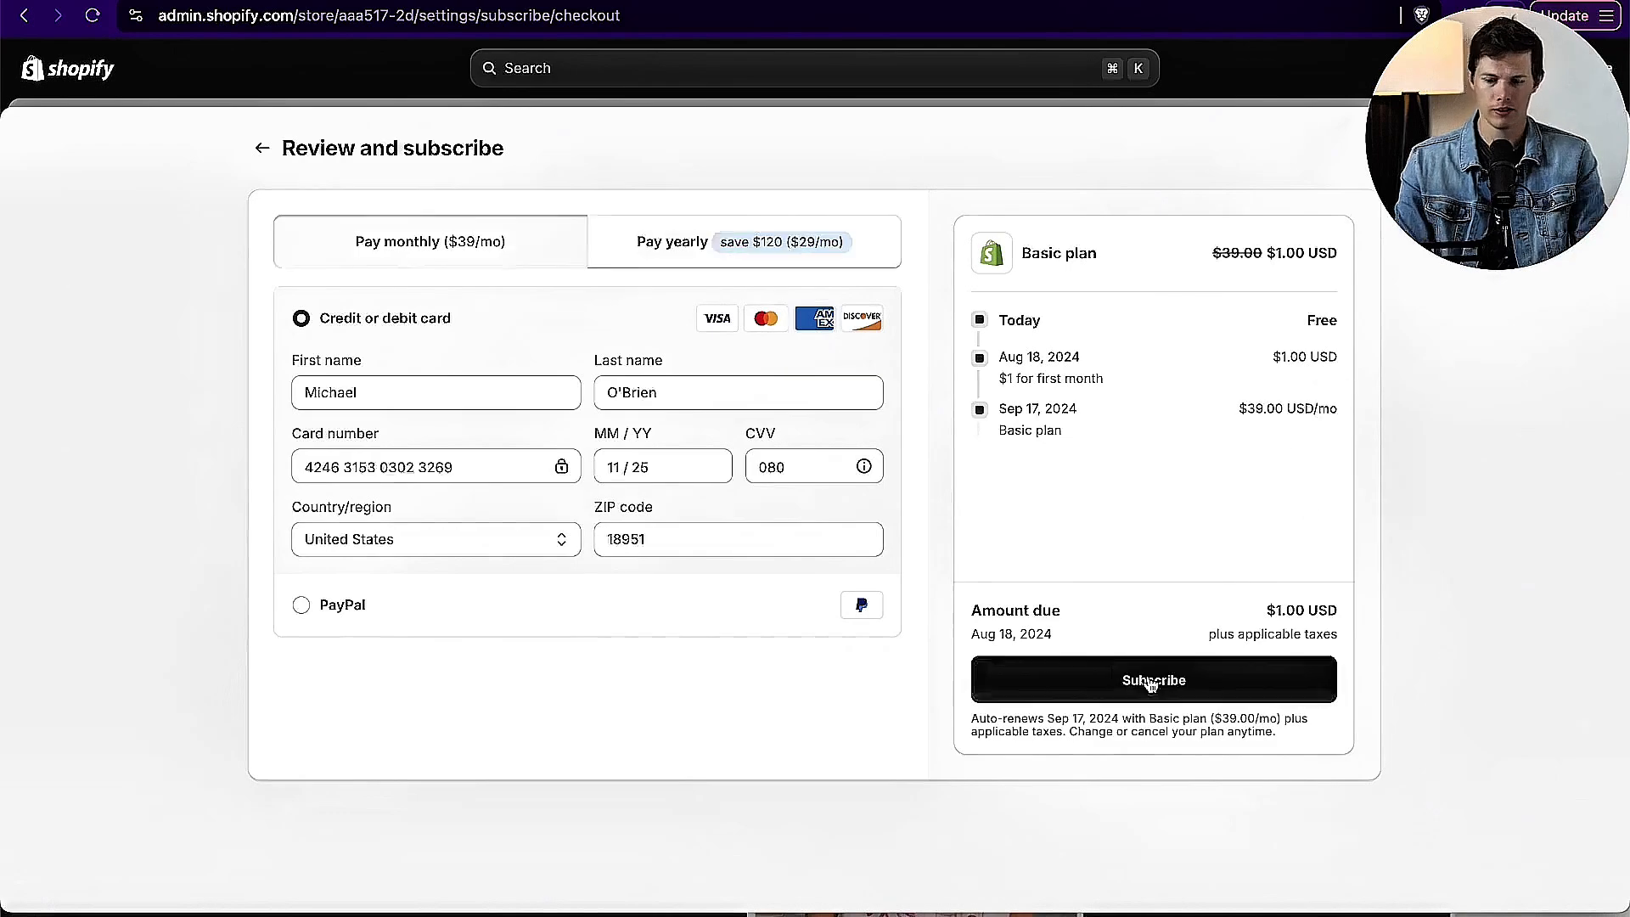
left_click(1151, 679)
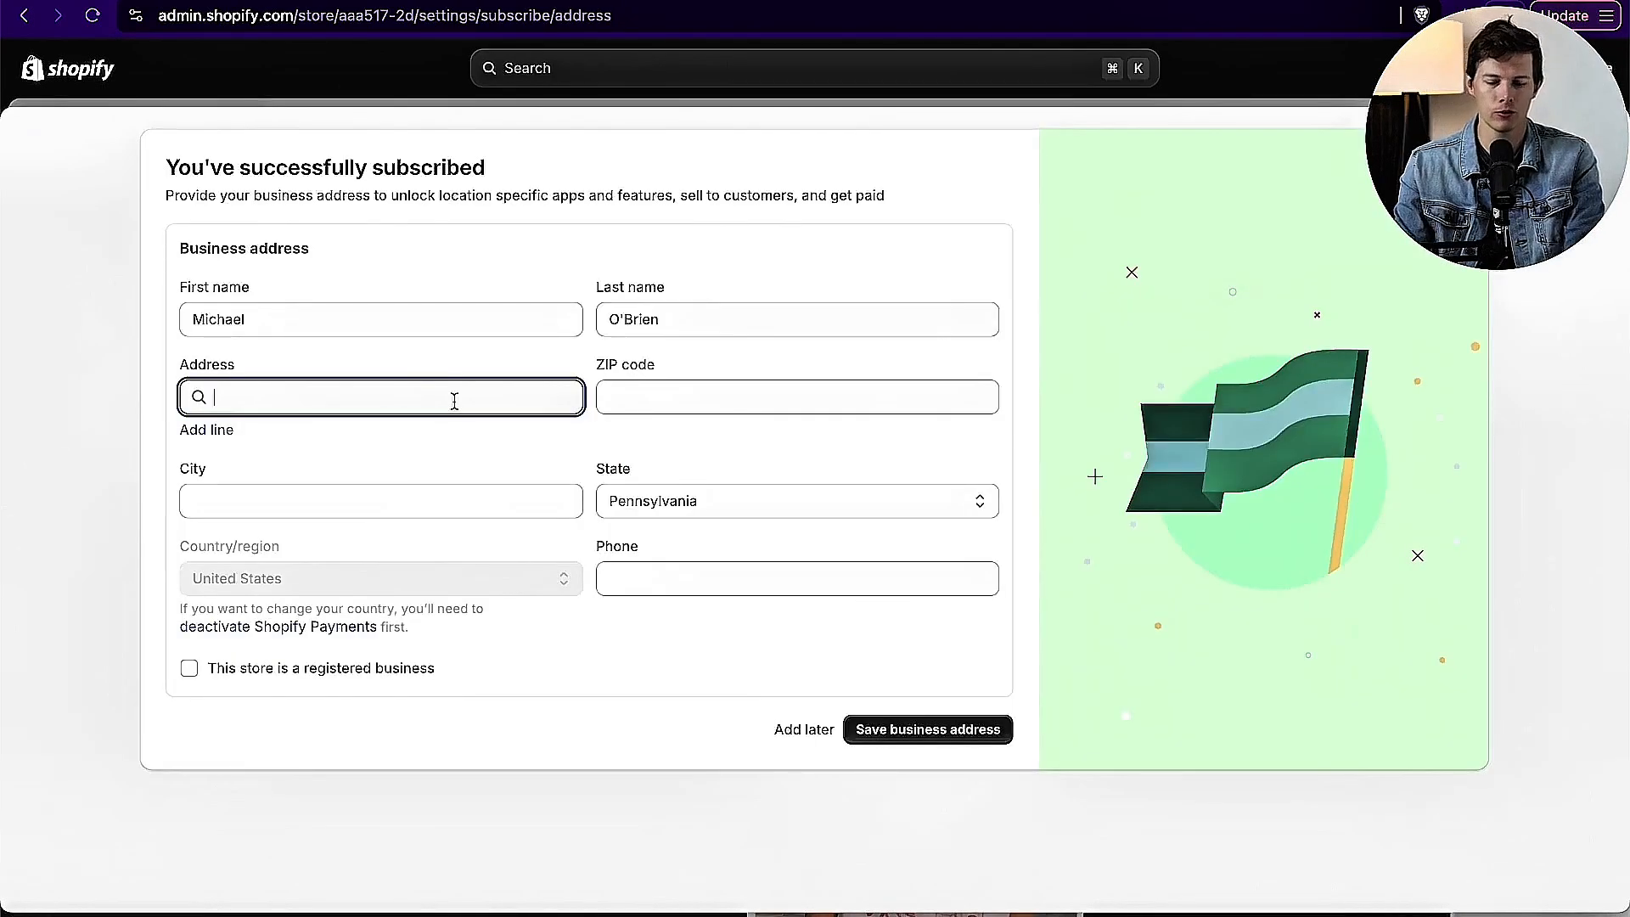
Step: Save the store's business address and remove the password protection from the online store
left_click(951, 735)
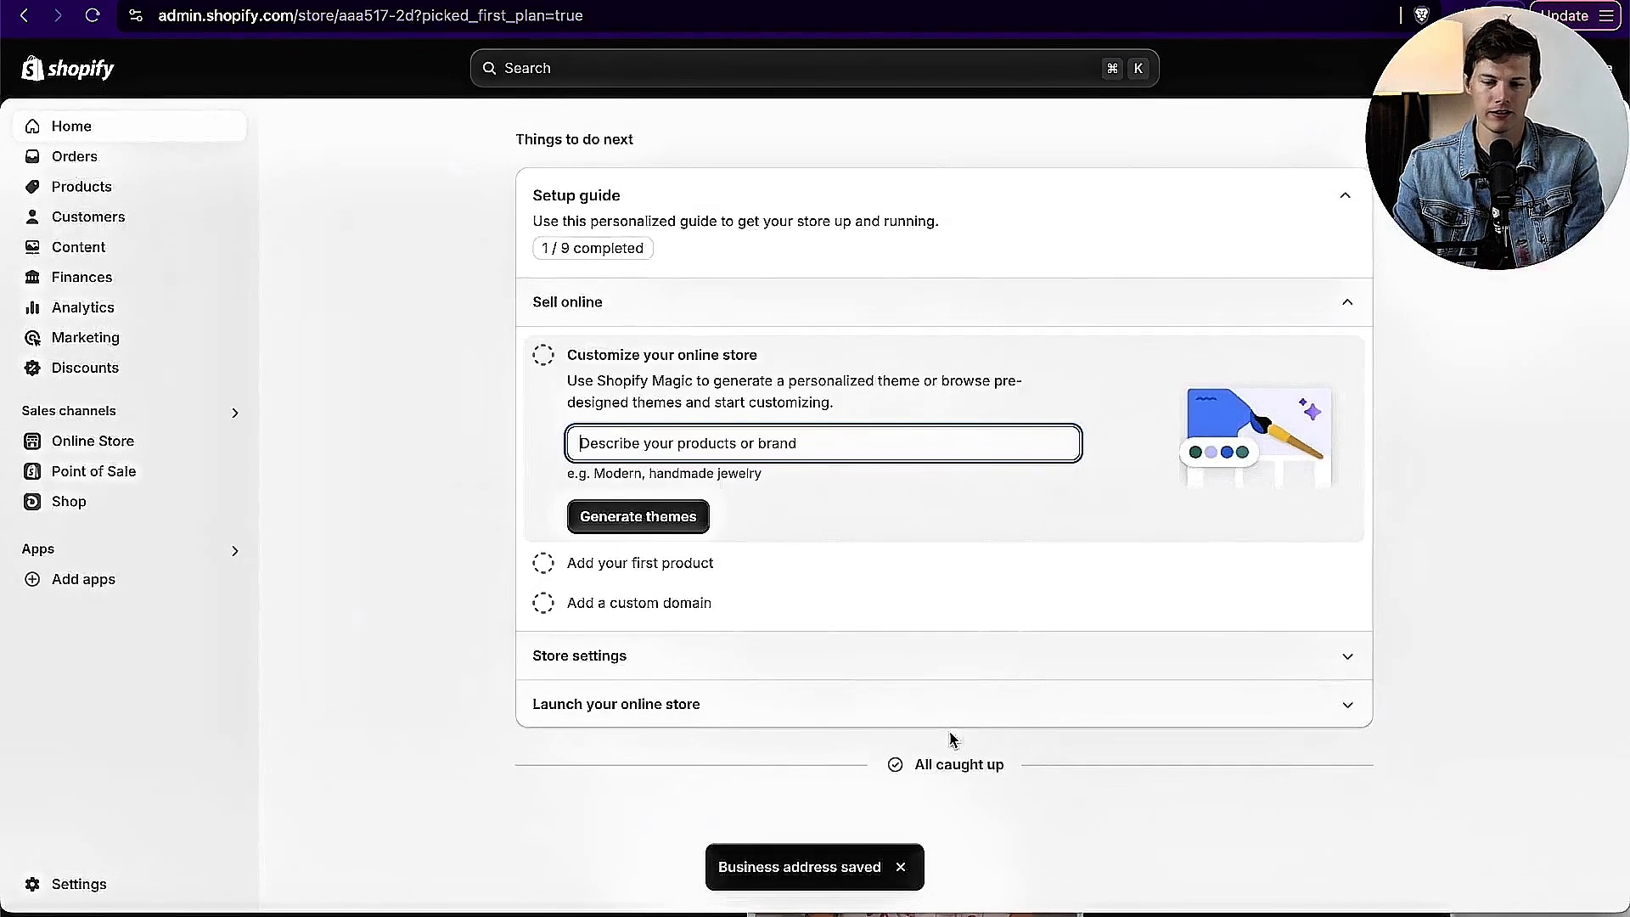
left_click(141, 440)
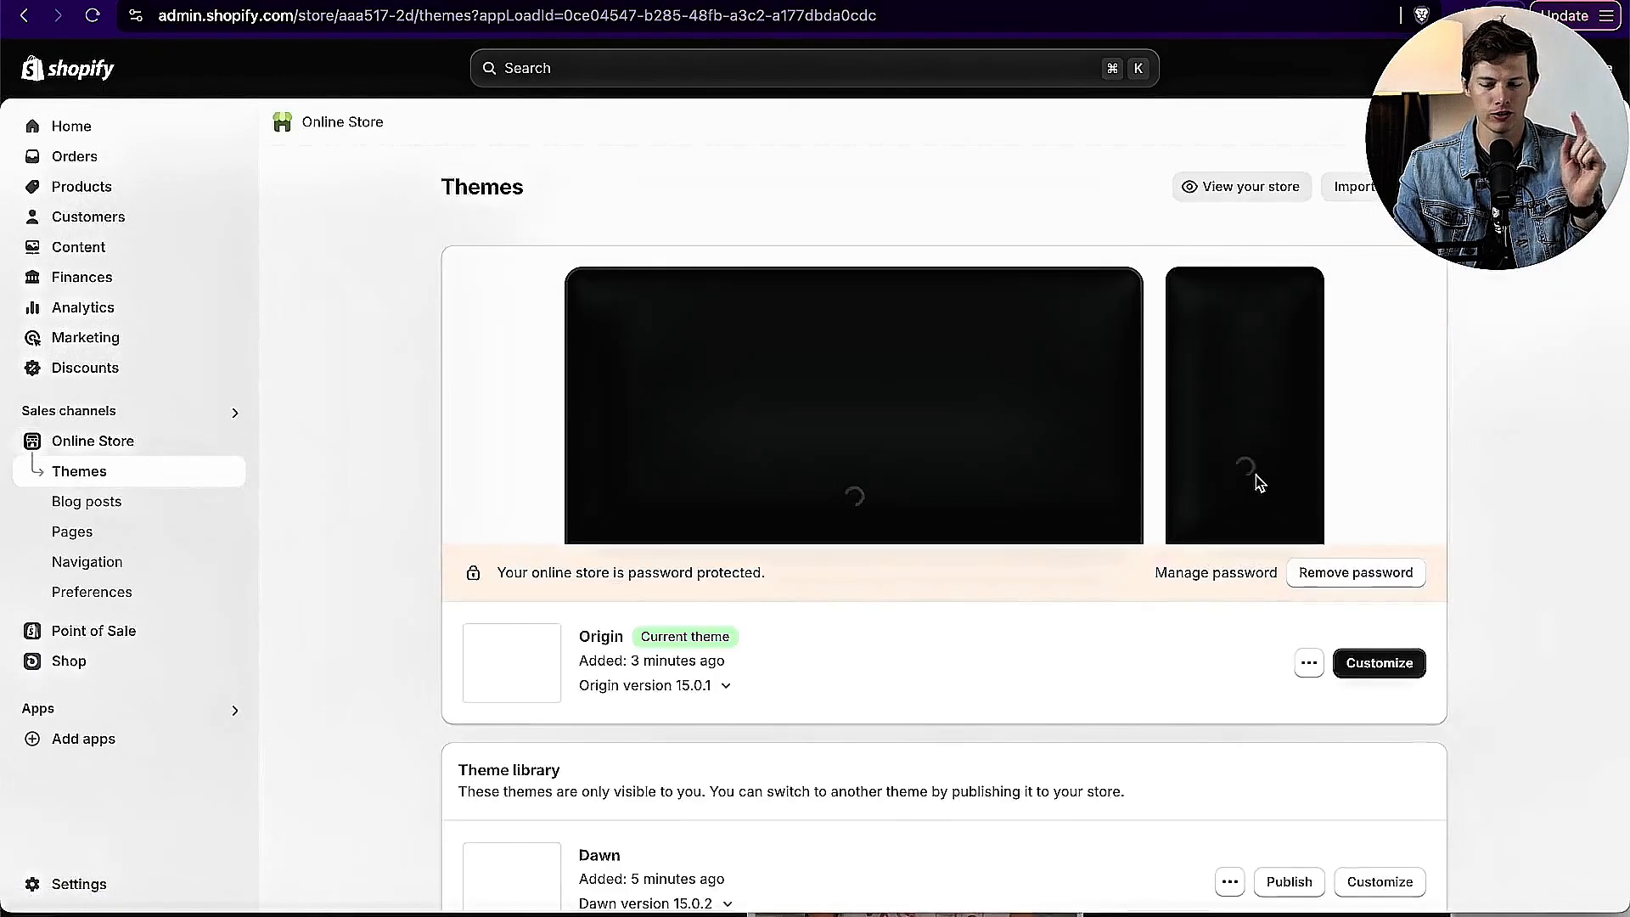
left_click(1357, 579)
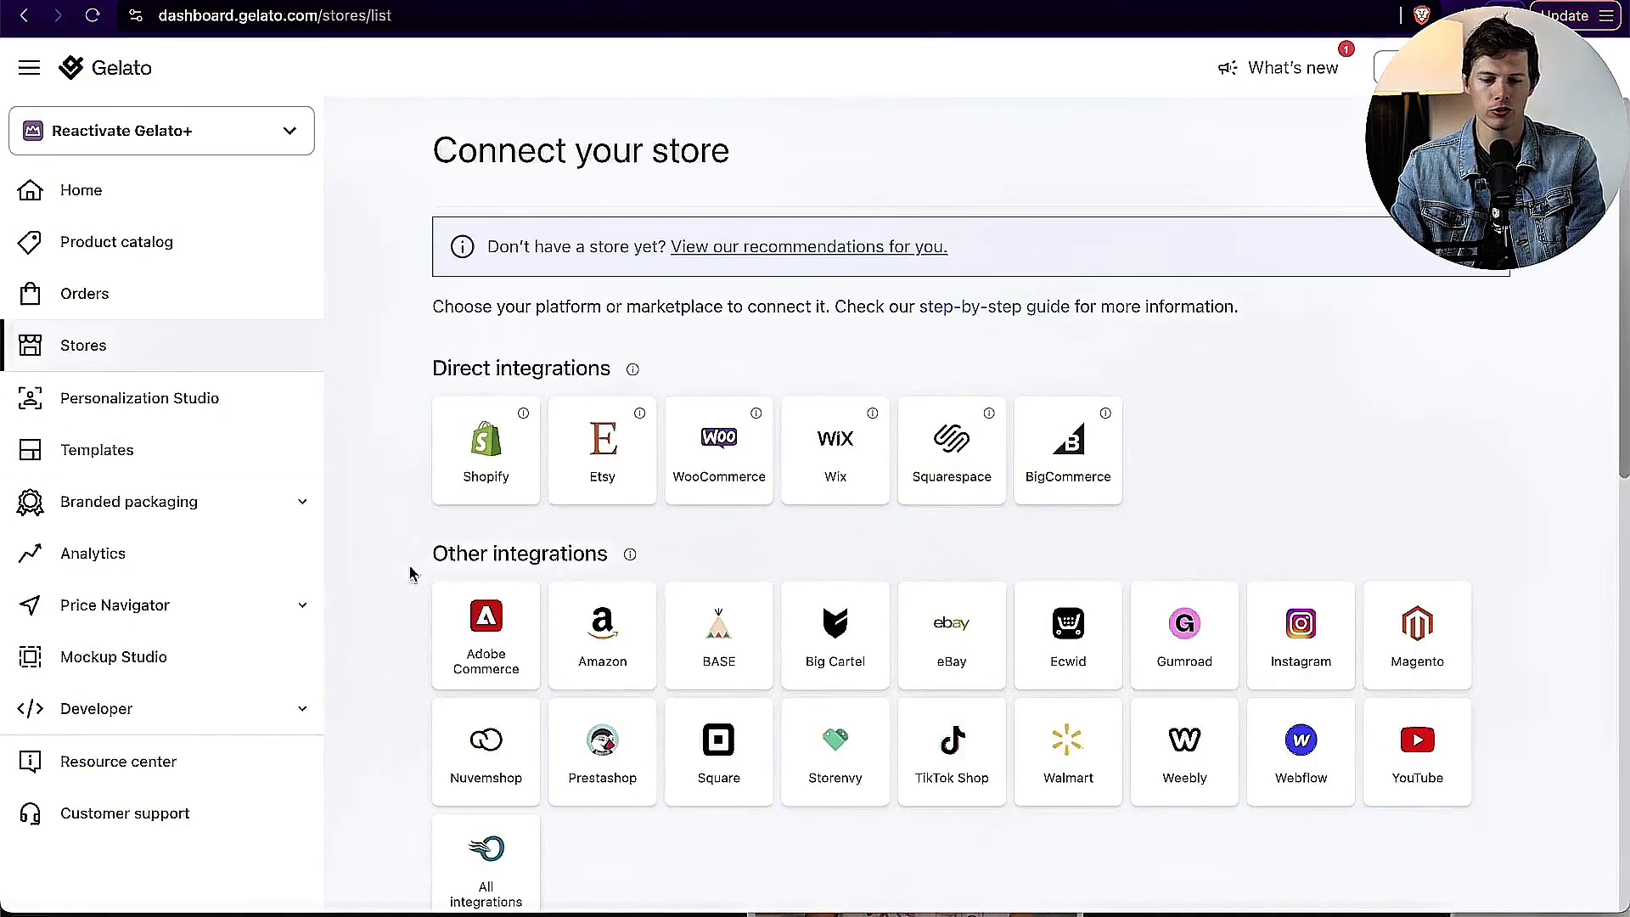
Step: Connect Gelato to the Shopify store by installing the Gelato: Print on Demand app with the requested data access
left_click(490, 462)
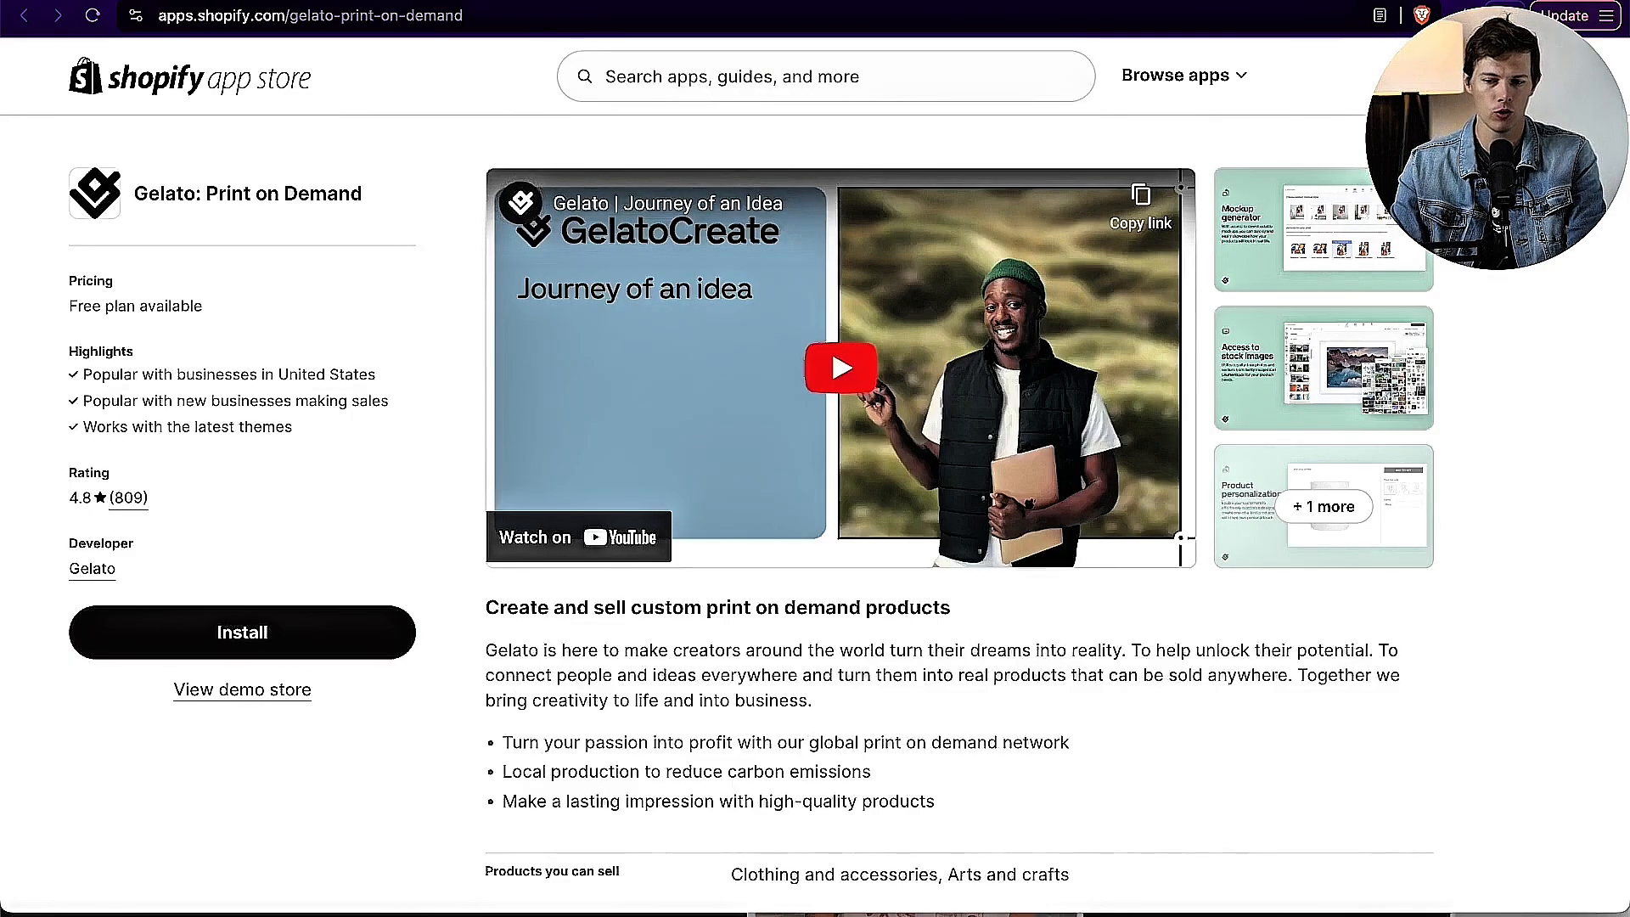
left_click(236, 637)
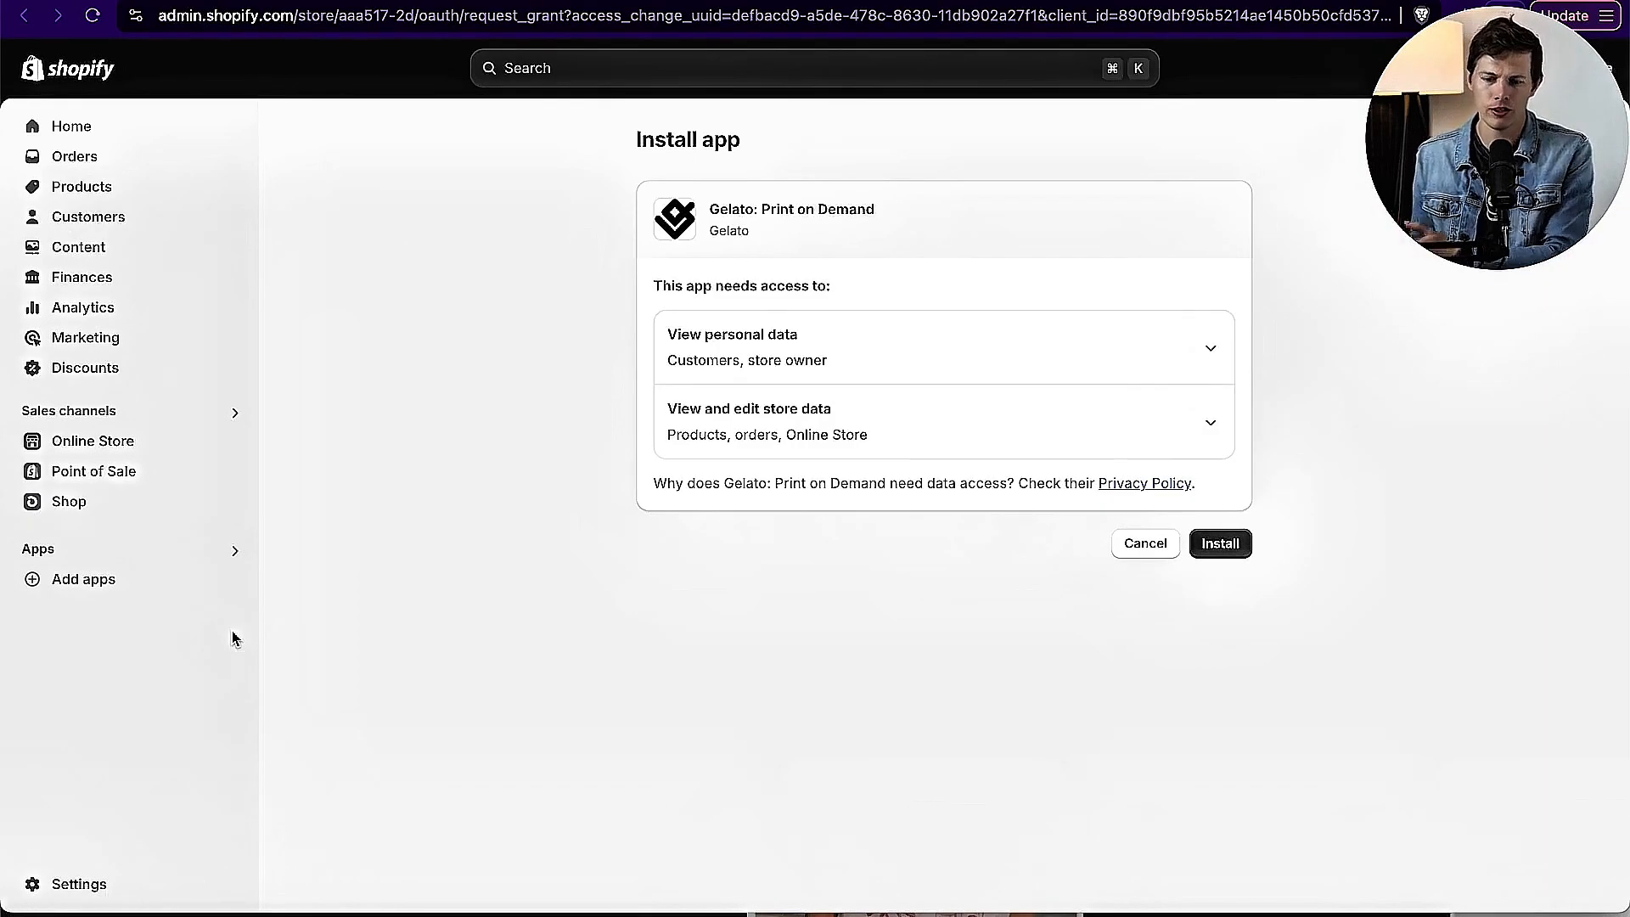
left_click(1237, 541)
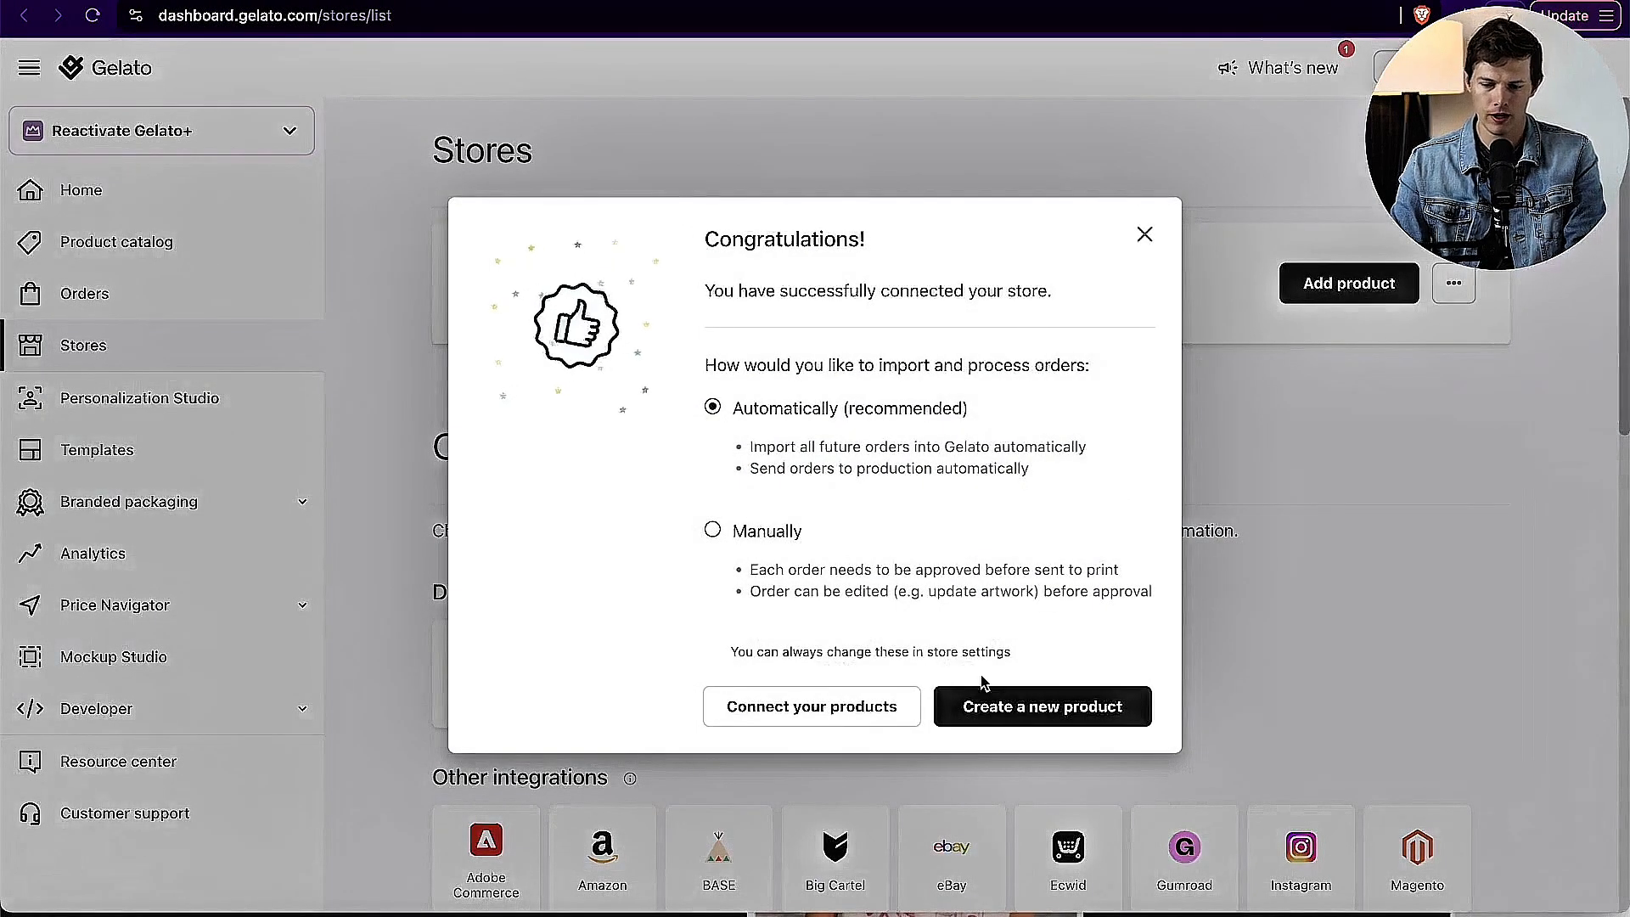
Step: Keep automatic order processing and create a new product from the Premium men's Classic Unisex Crewneck Sweatshirt | Gildan 18000
left_click(1071, 711)
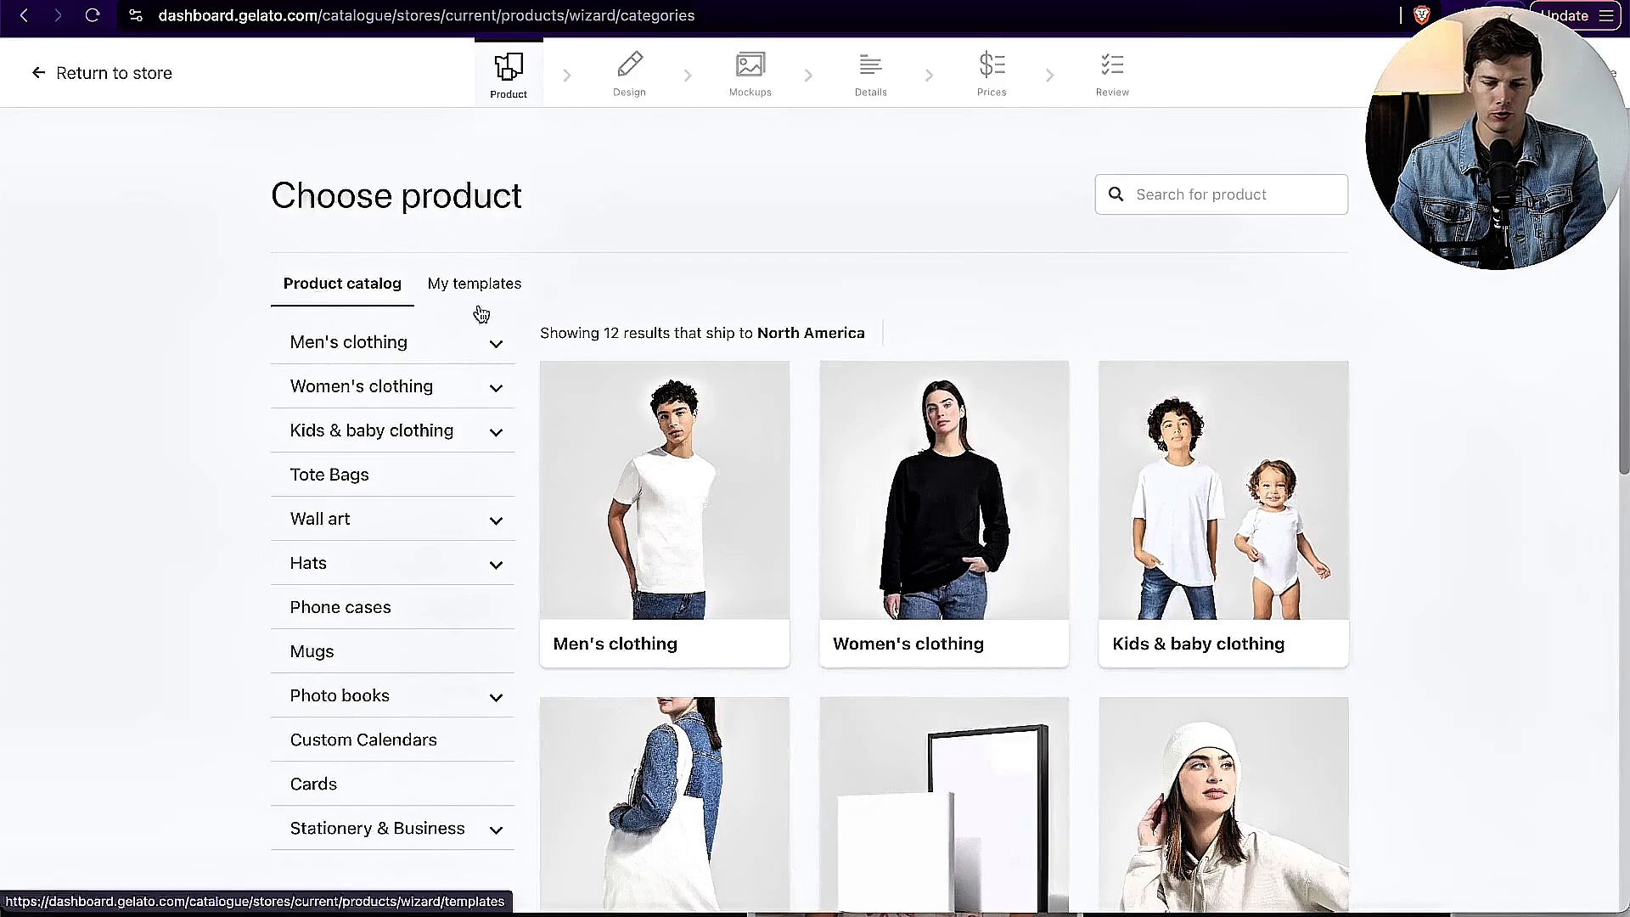
left_click(360, 354)
left_click(398, 600)
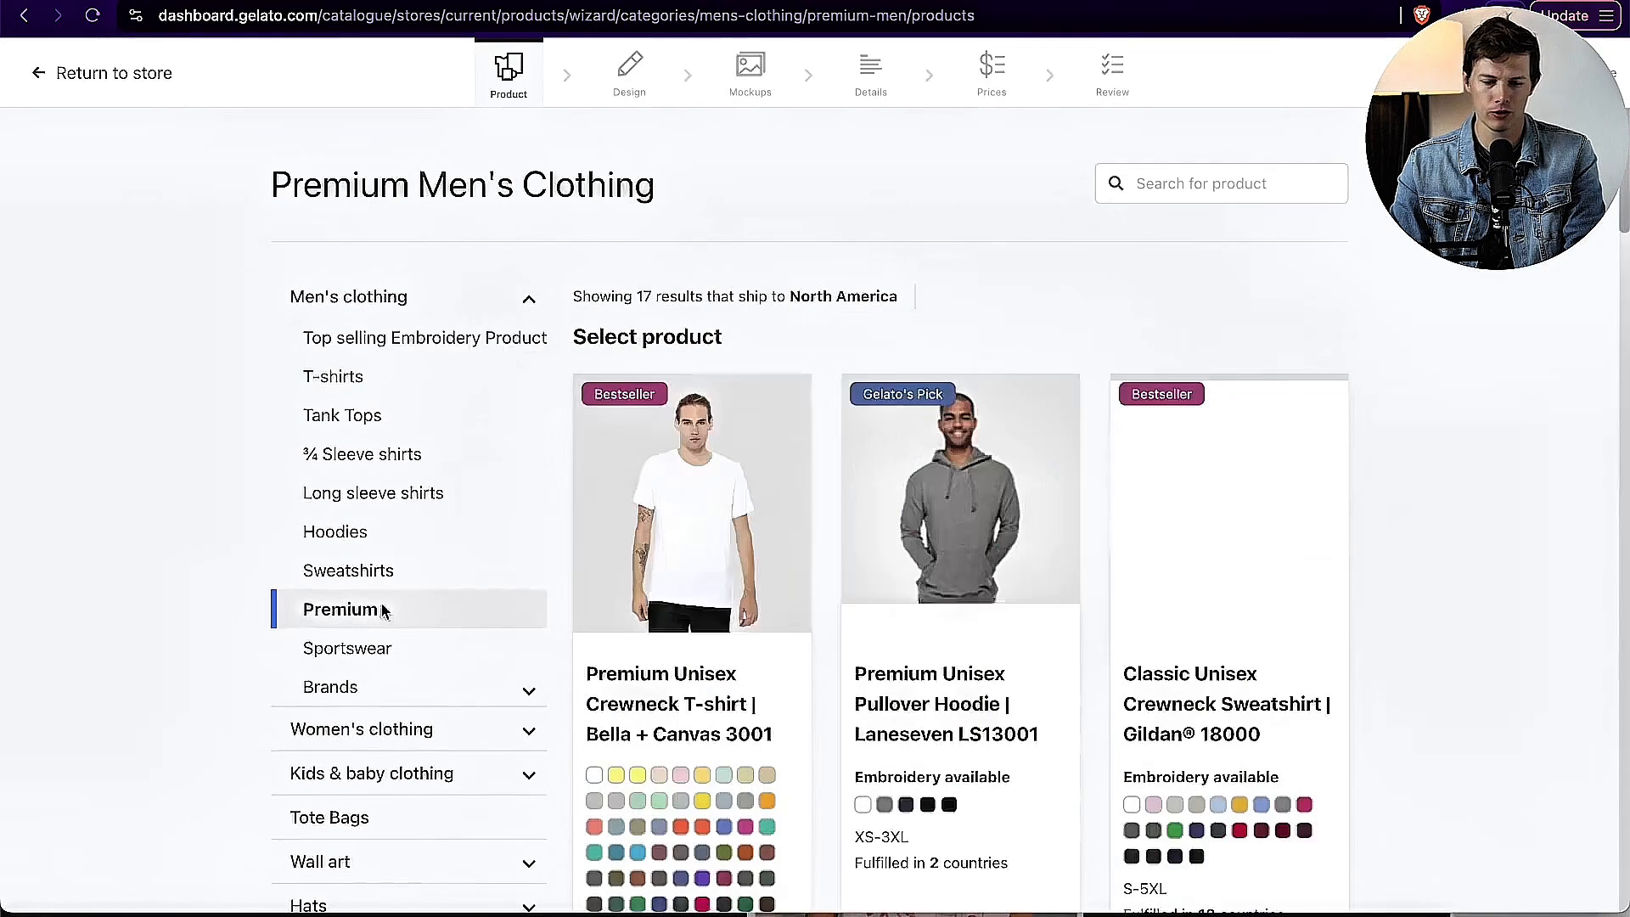
left_click(1215, 713)
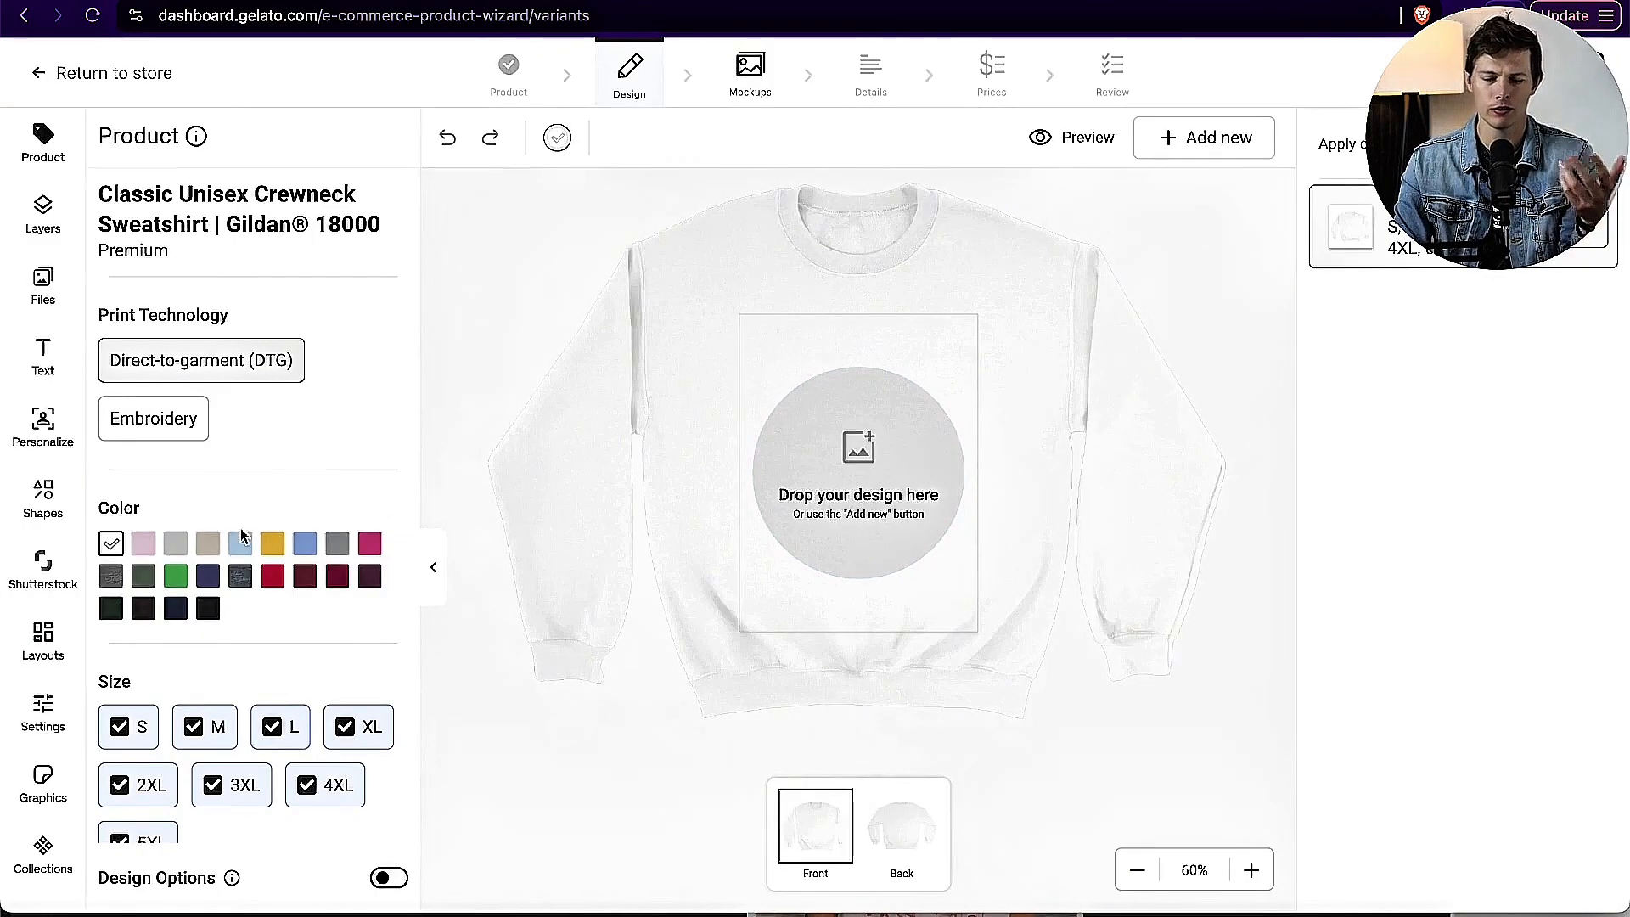
Step: Offer the sweatshirt in Forest Green, Dark Chocolate, Navy and Black instead of White, and check which variants are unavailable
left_click(120, 610)
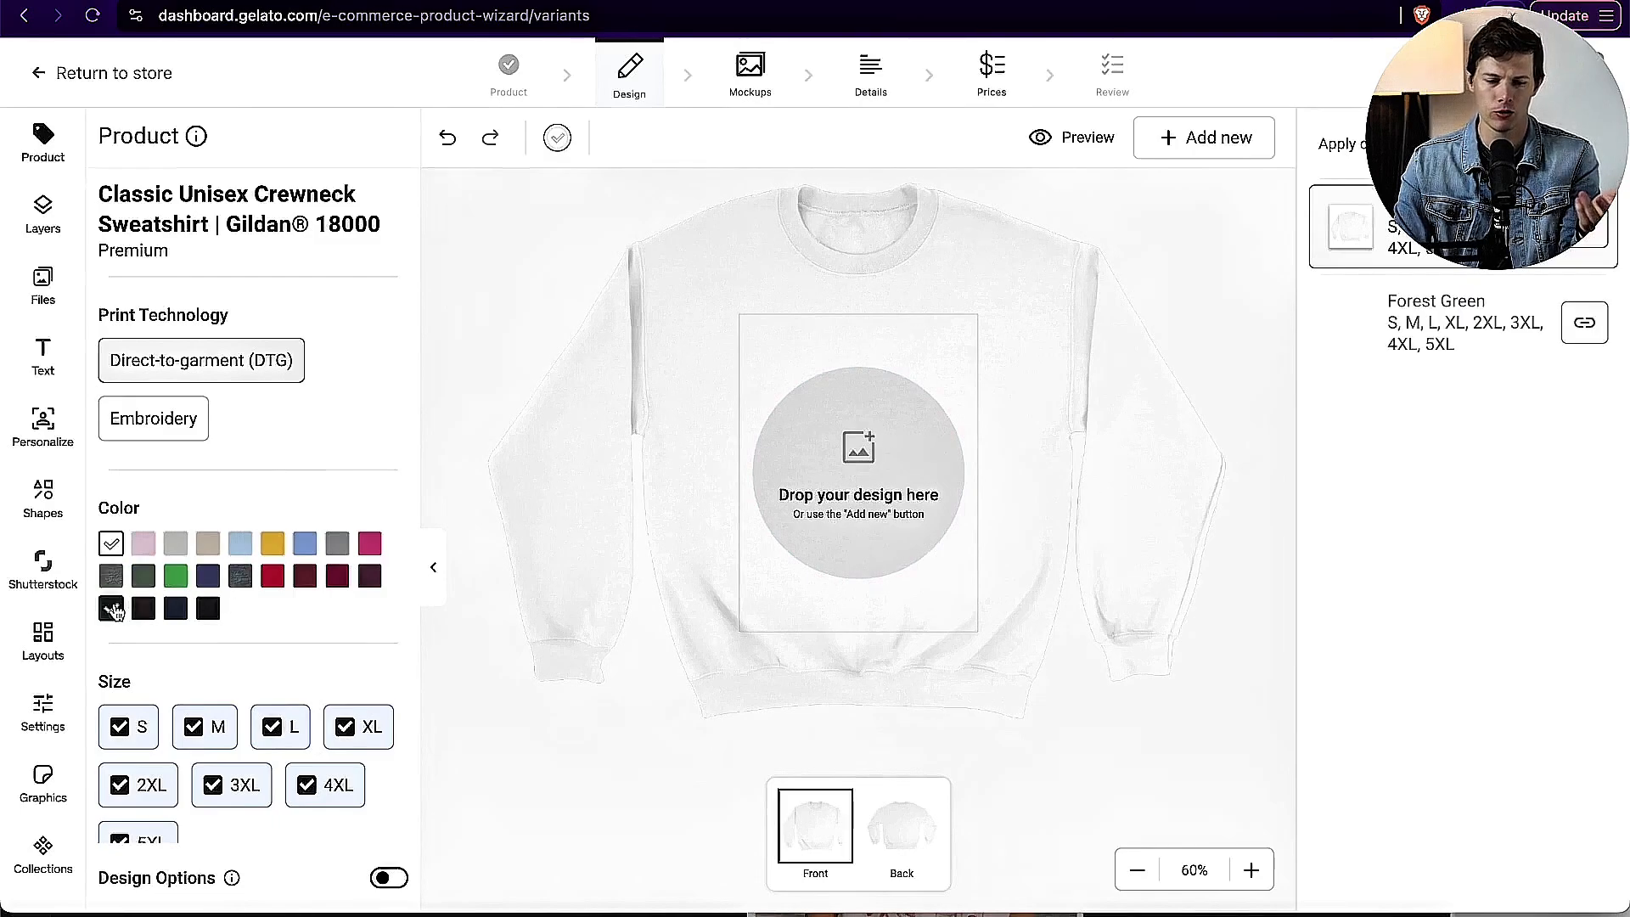
left_click(113, 548)
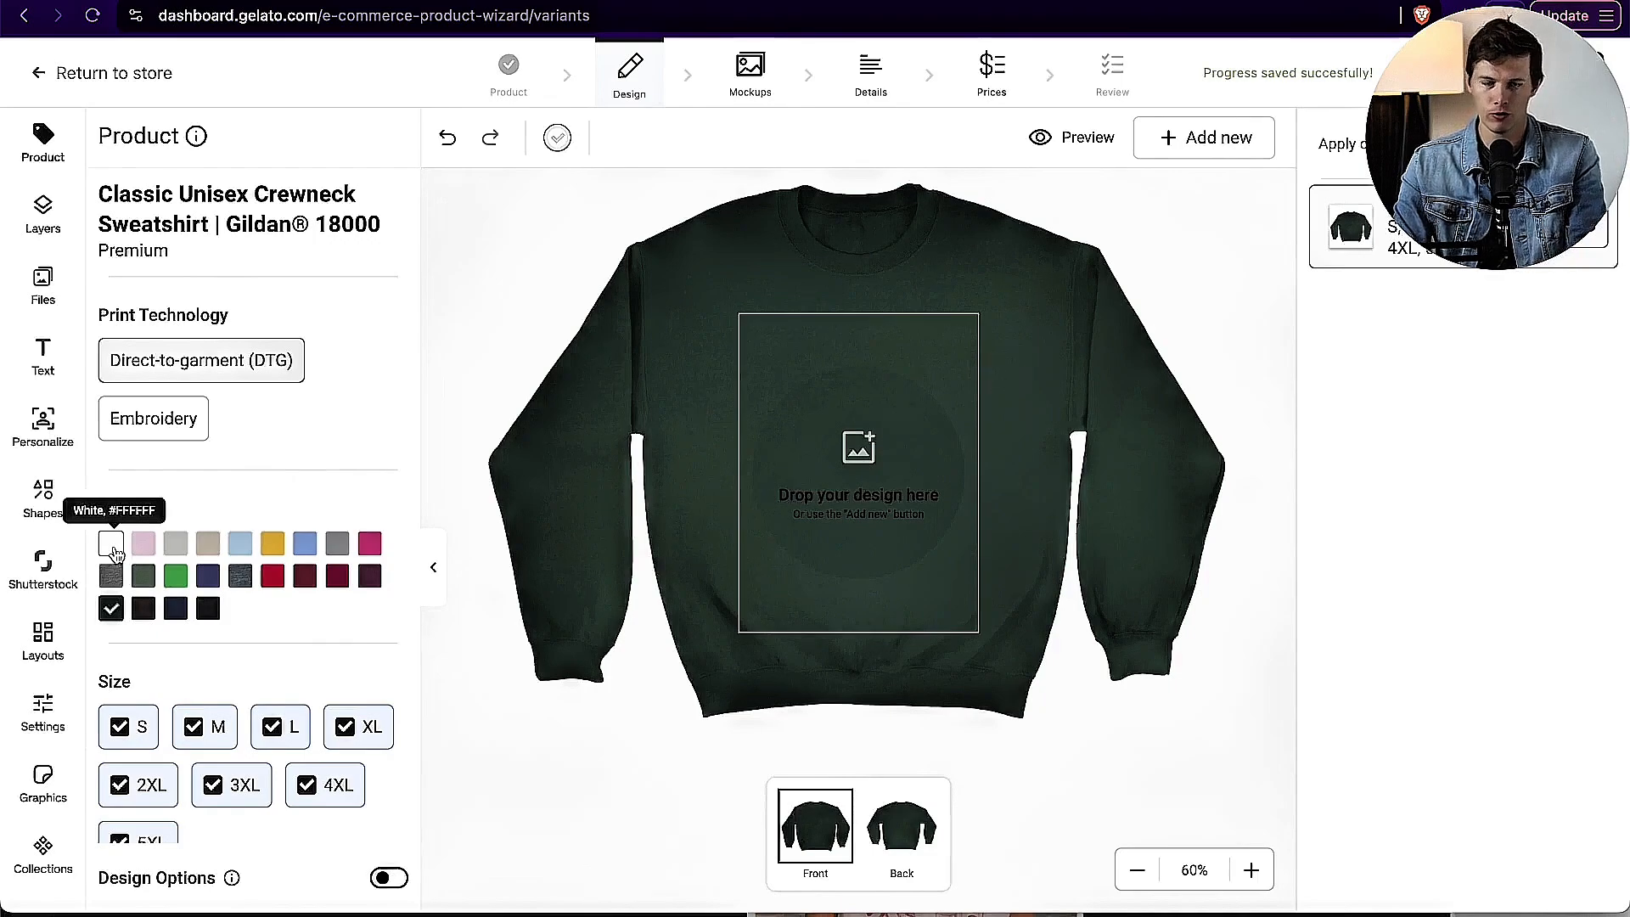
left_click(146, 609)
left_click(176, 611)
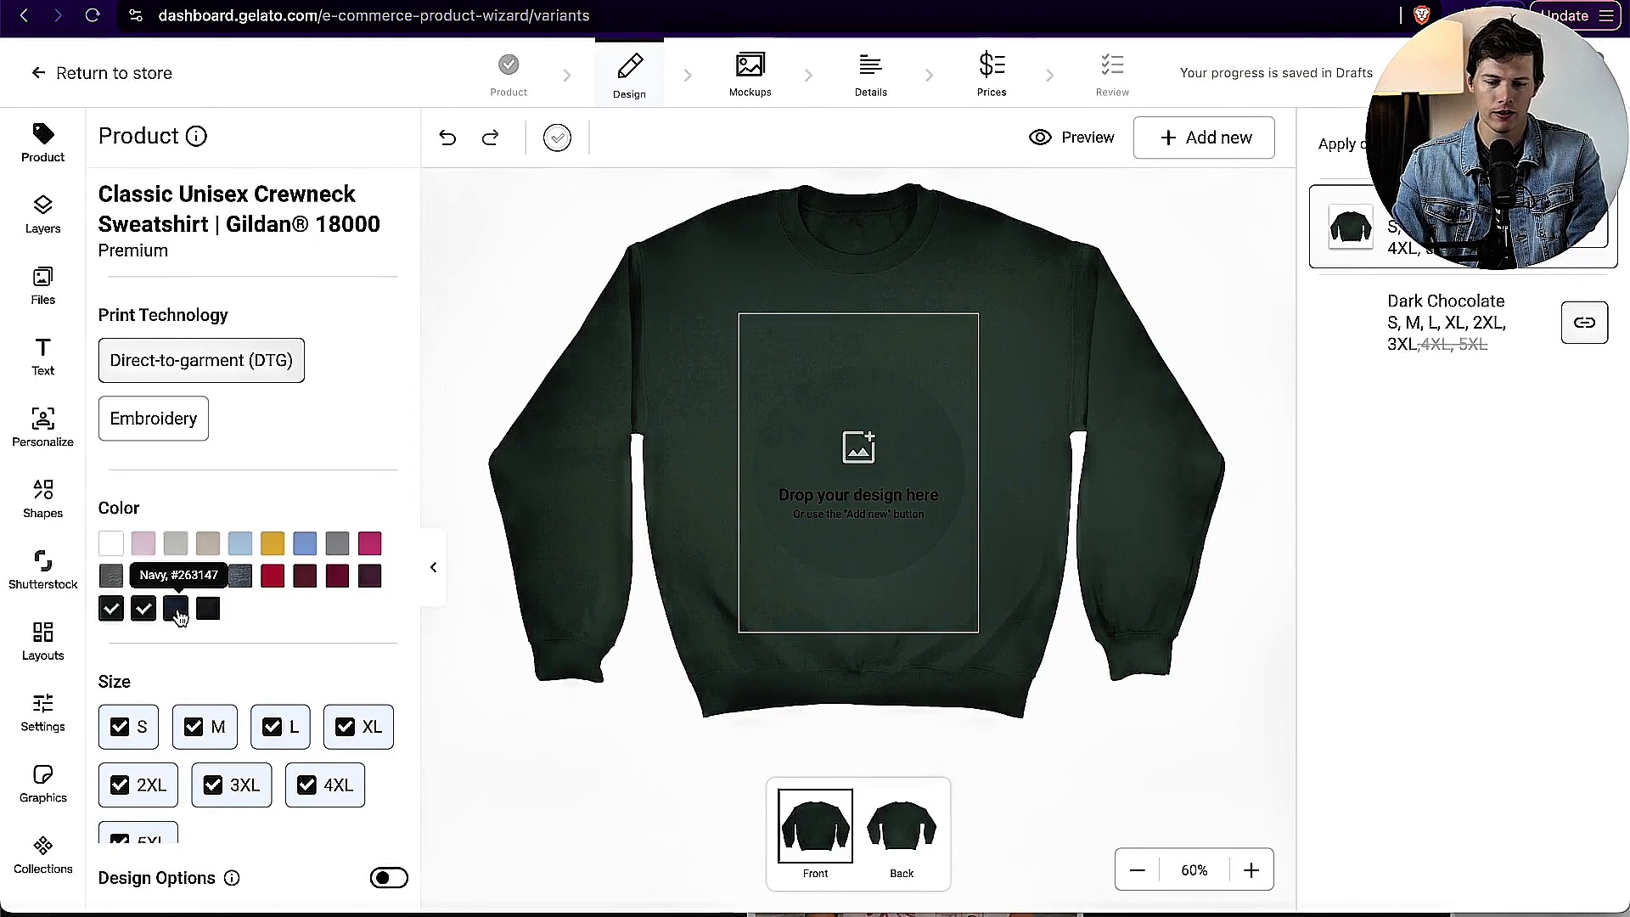
left_click(207, 610)
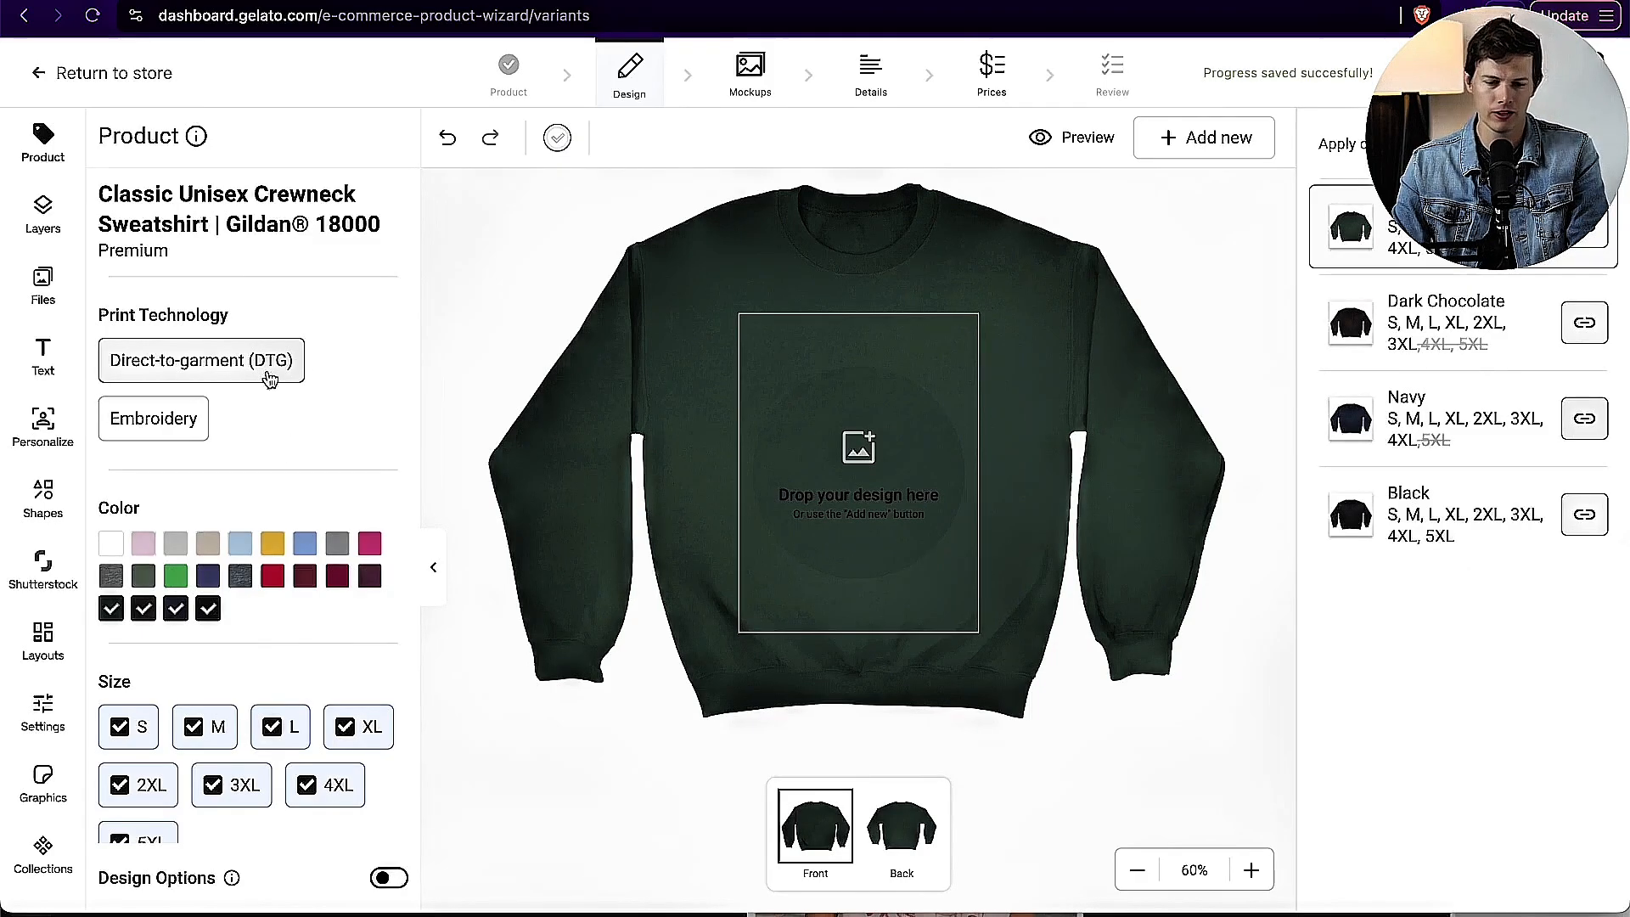
scroll(344, 508, "down", 2)
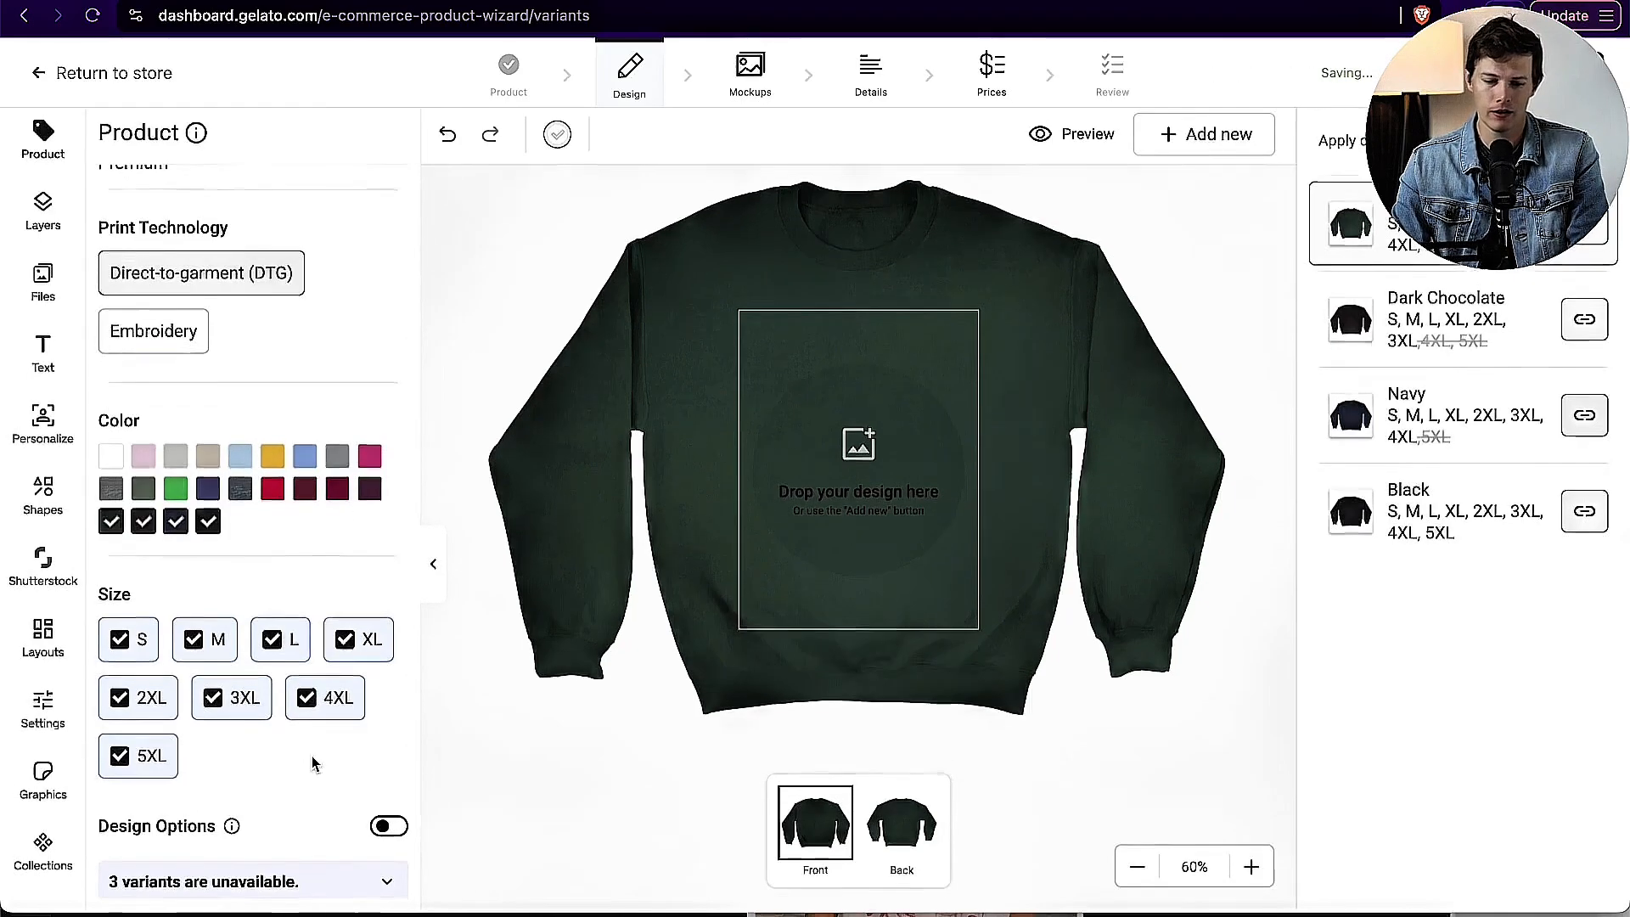
left_click(350, 890)
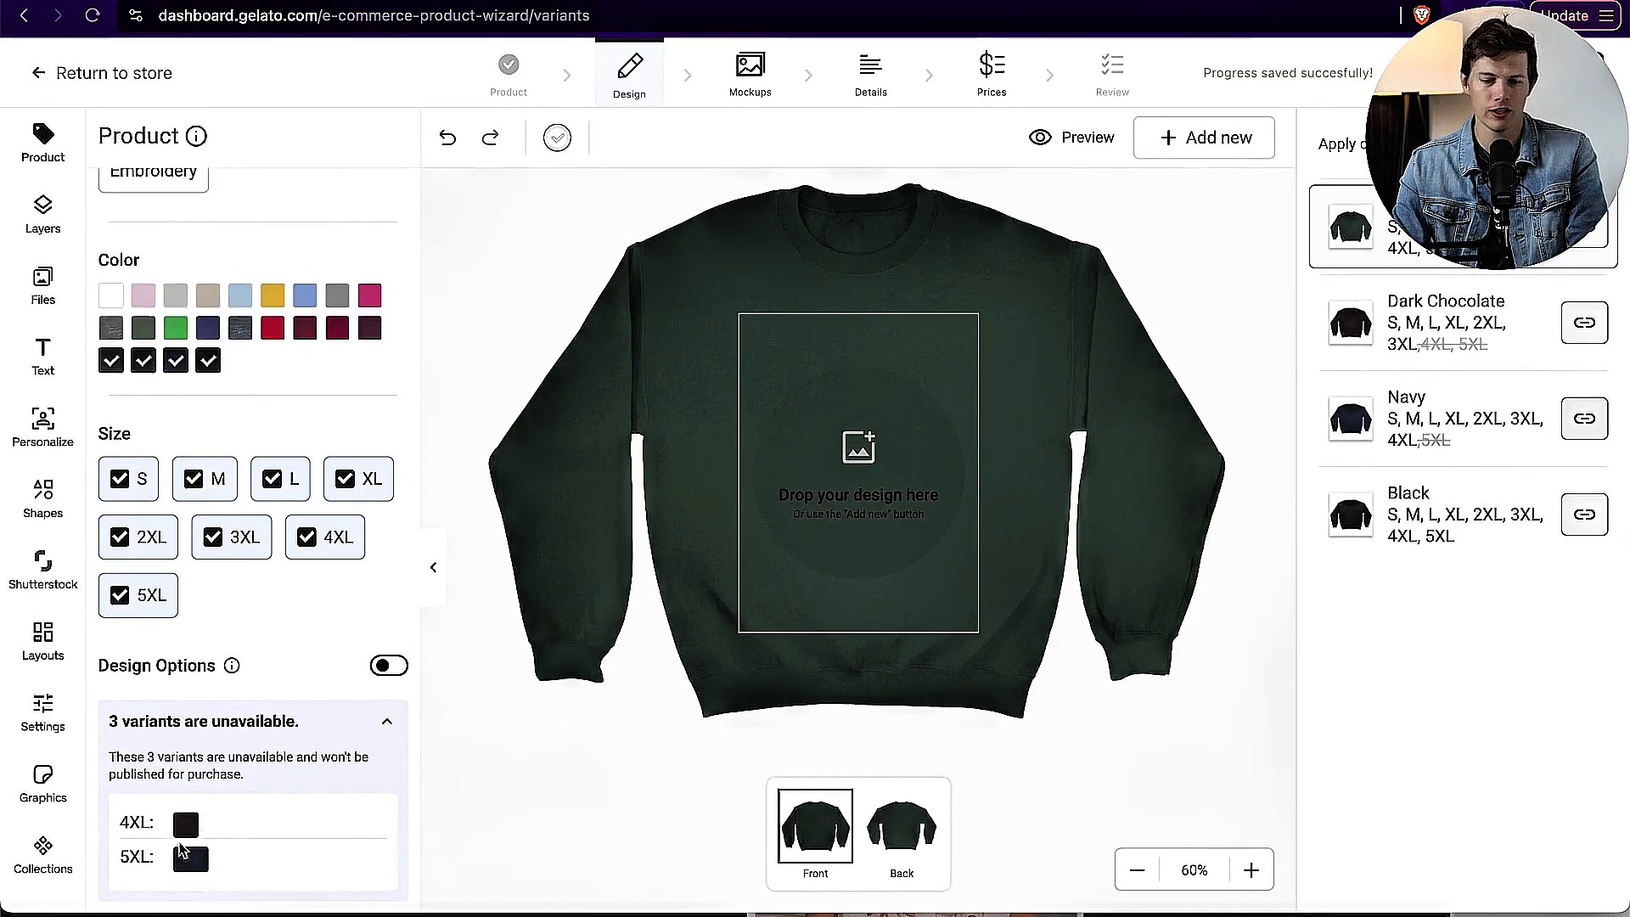
left_click(387, 719)
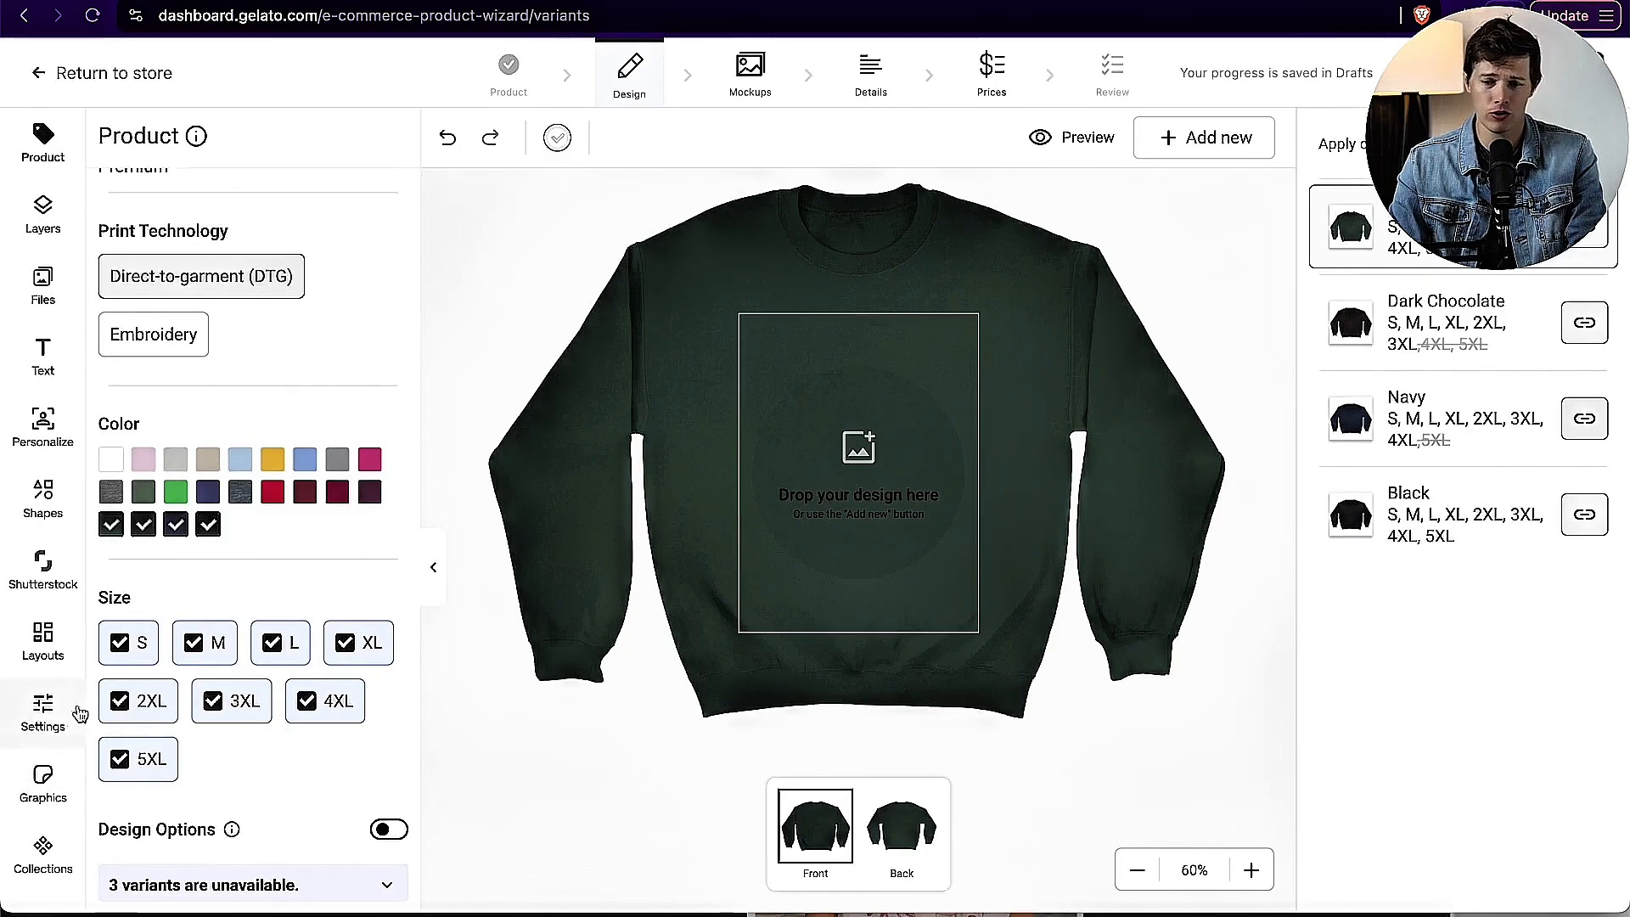
Step: Upload Design-3.png from the POD T-shirt design folder and place it on the sweatshirt's front print area
left_click(66, 230)
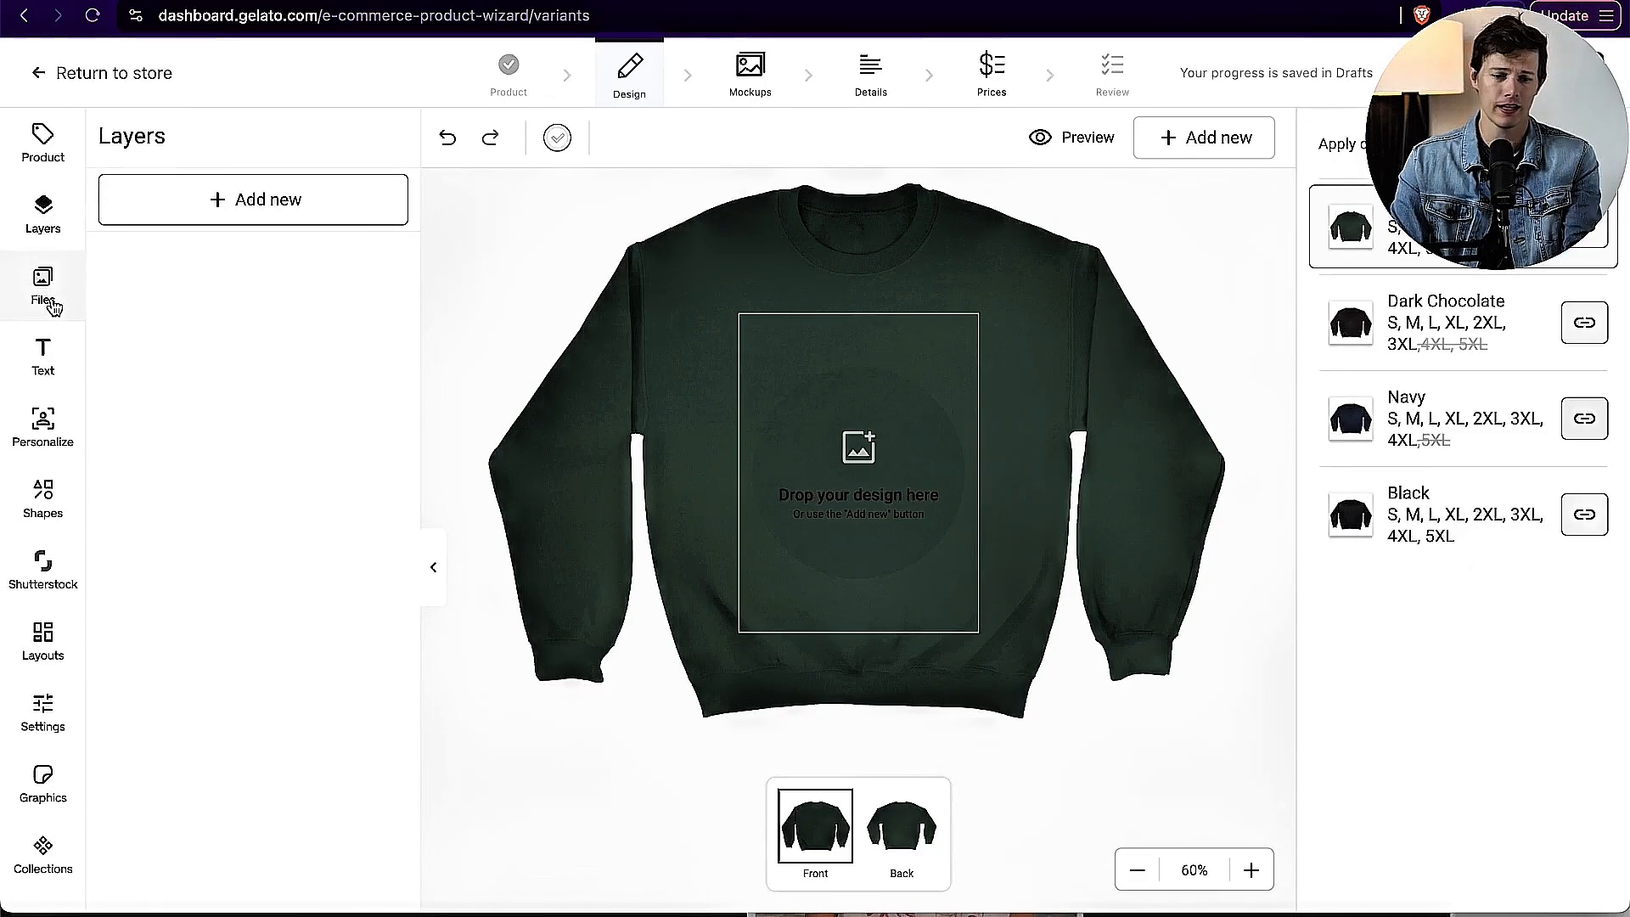
left_click(53, 305)
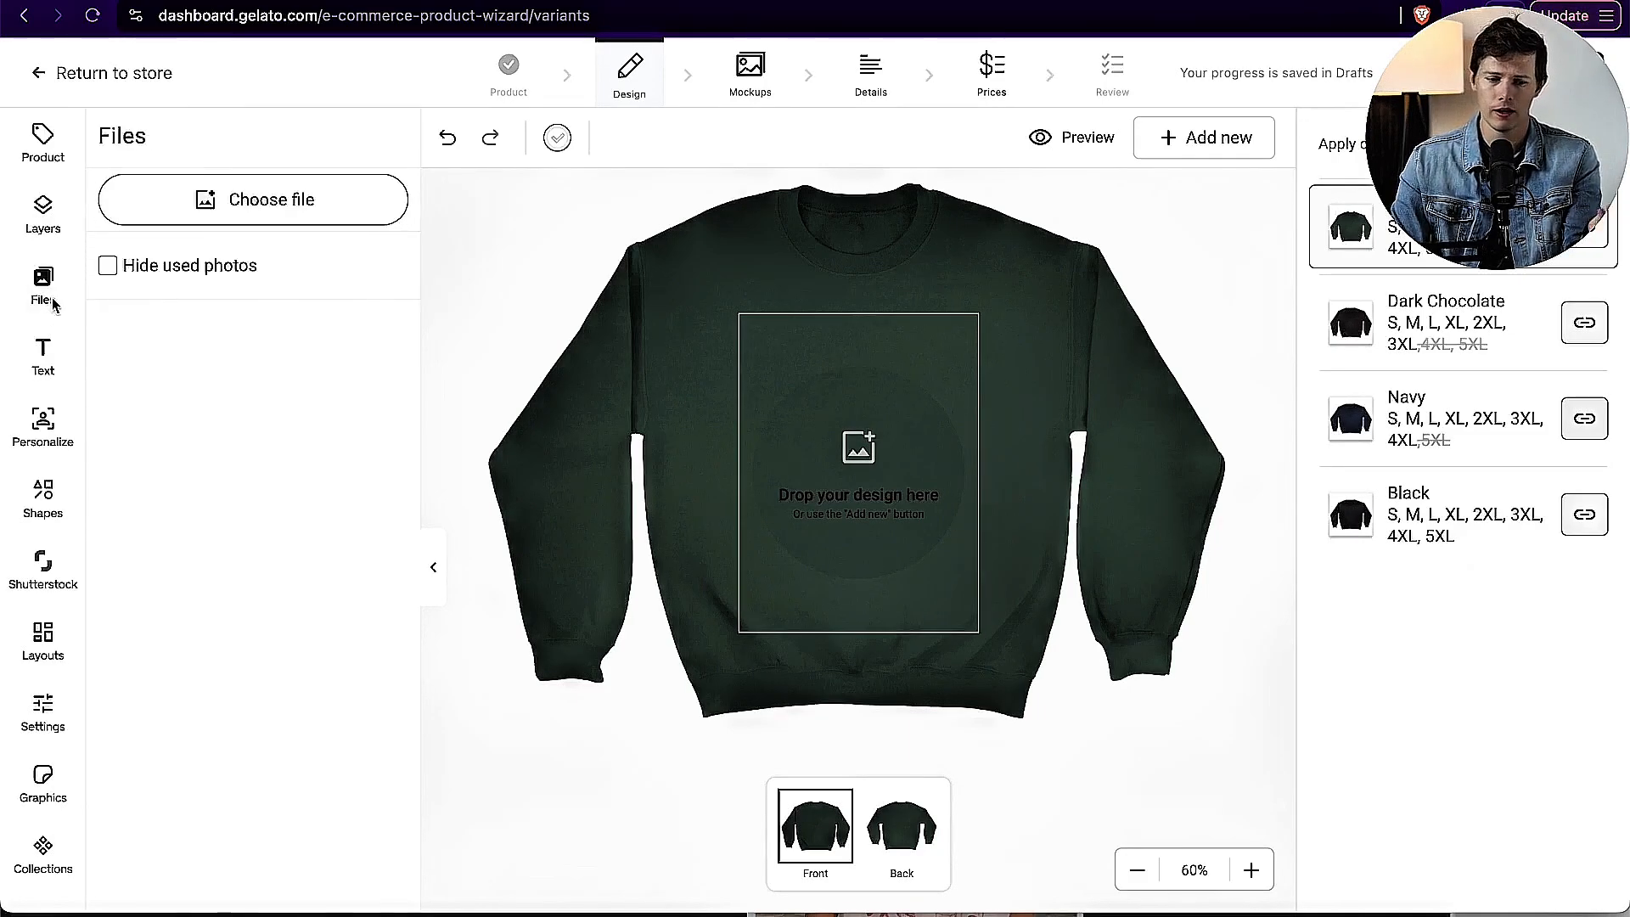
left_click(294, 212)
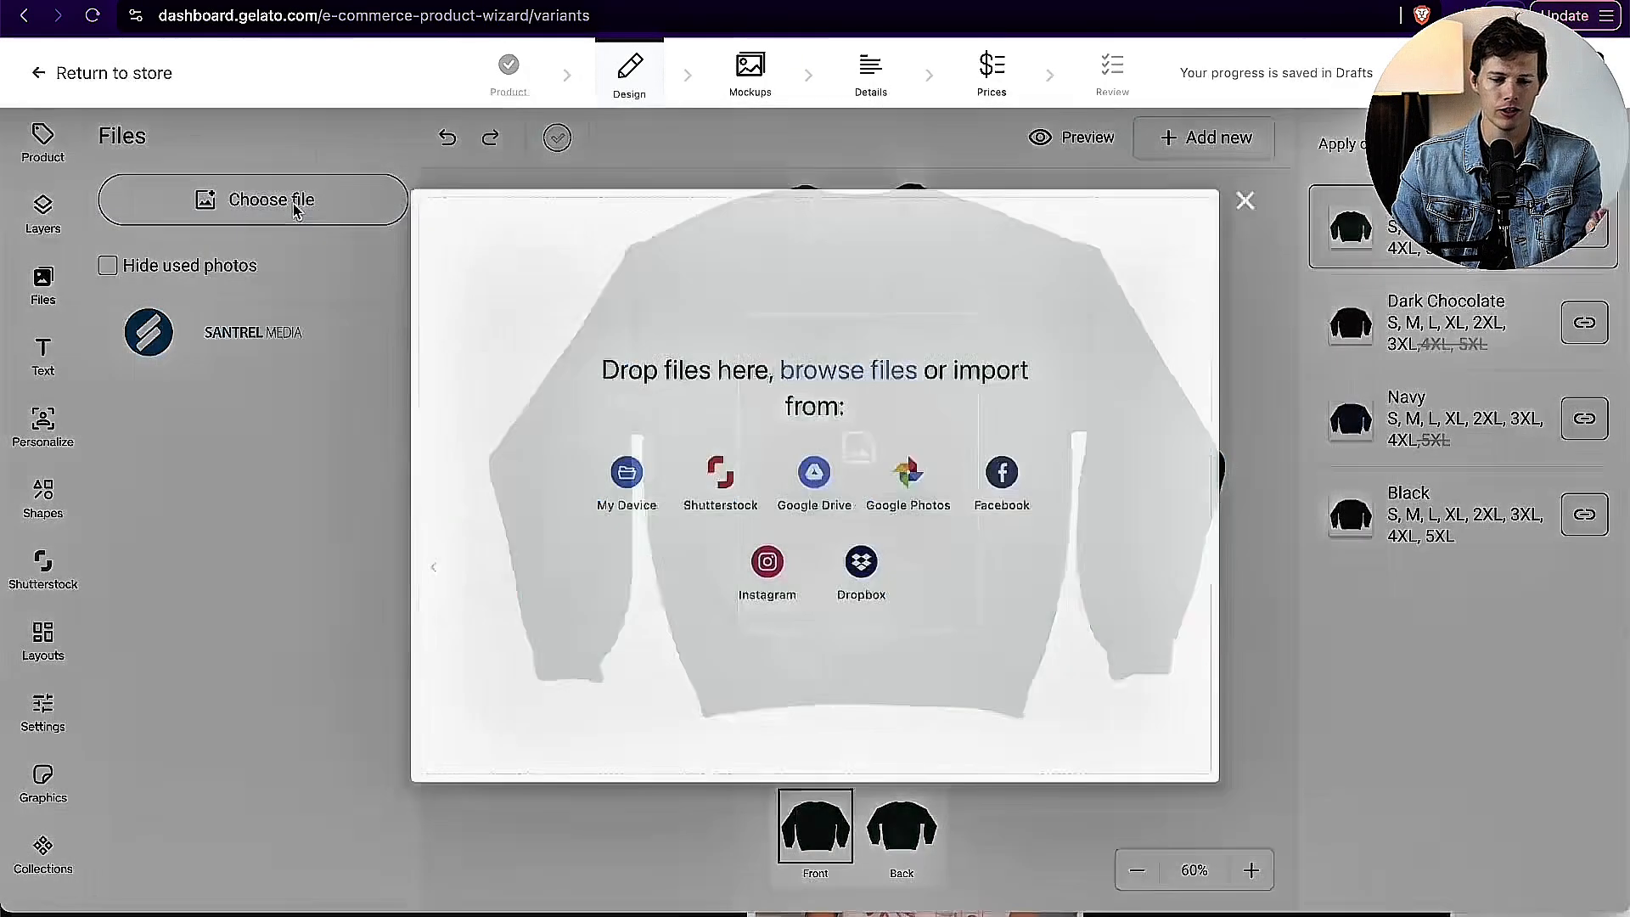
left_click(622, 505)
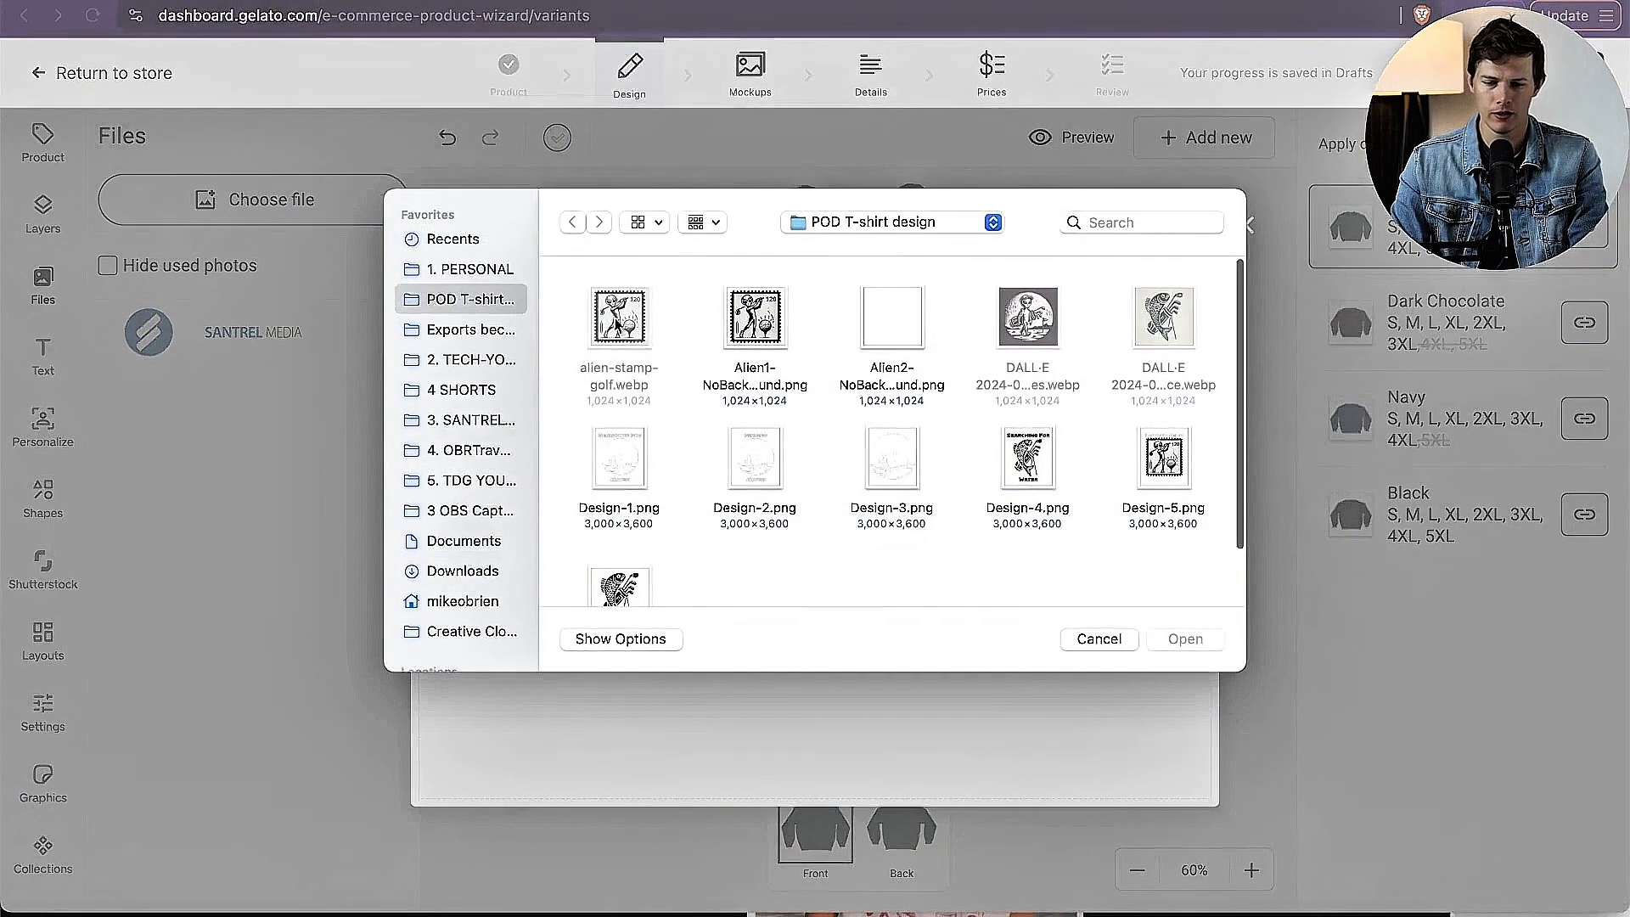
scroll(893, 425, "down", 2)
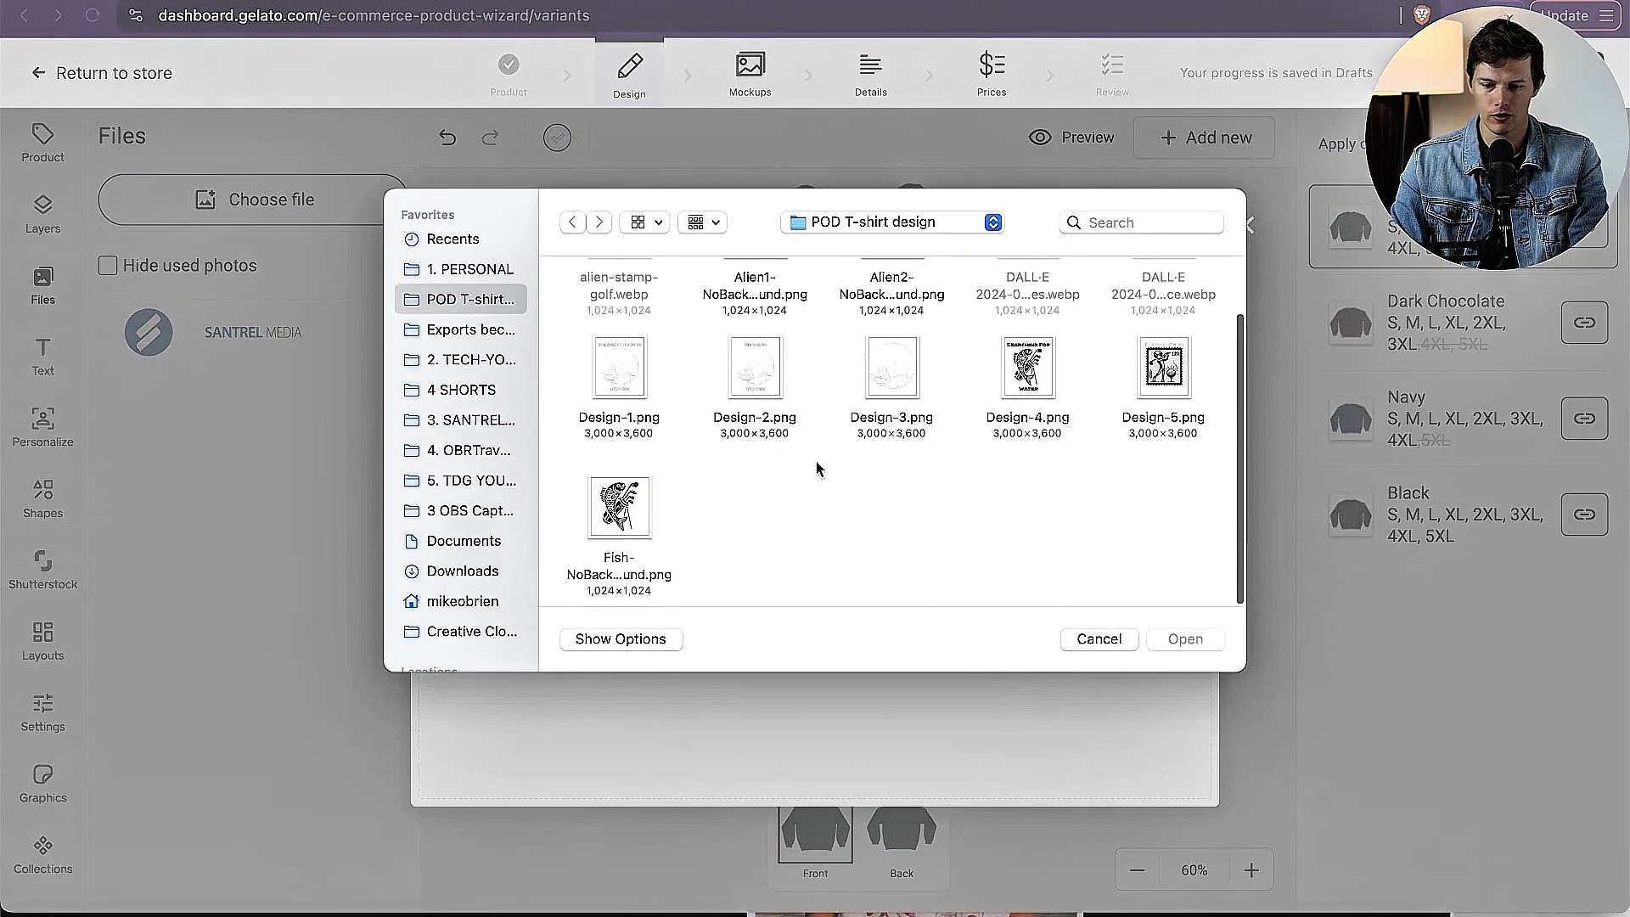
double_click(891, 371)
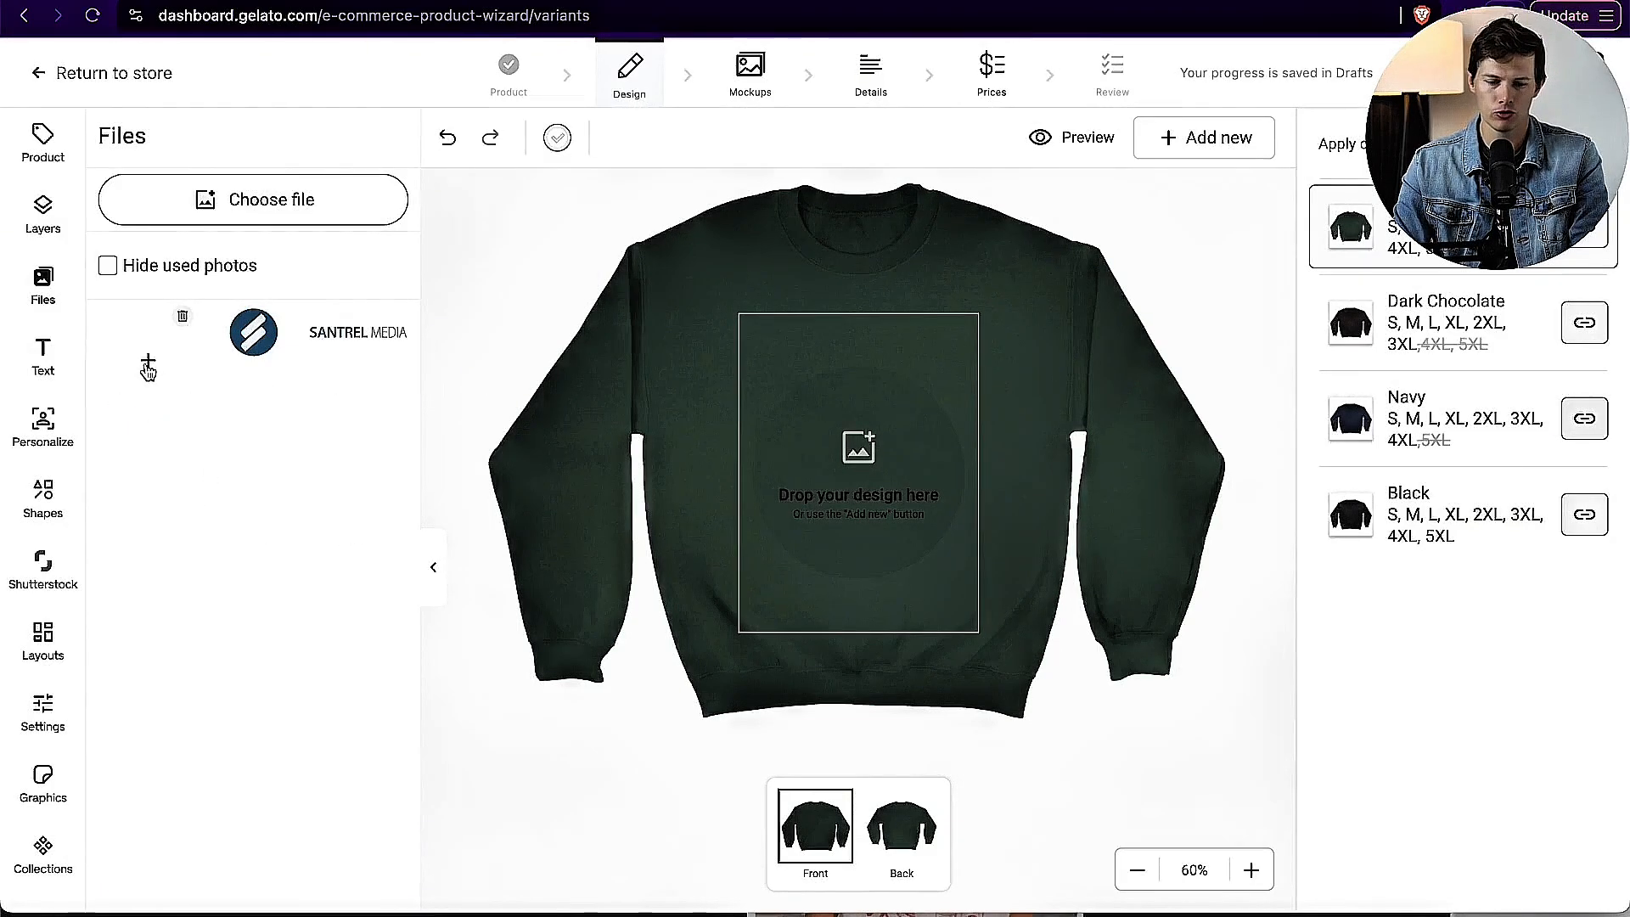
left_click_drag(156, 375, 838, 422)
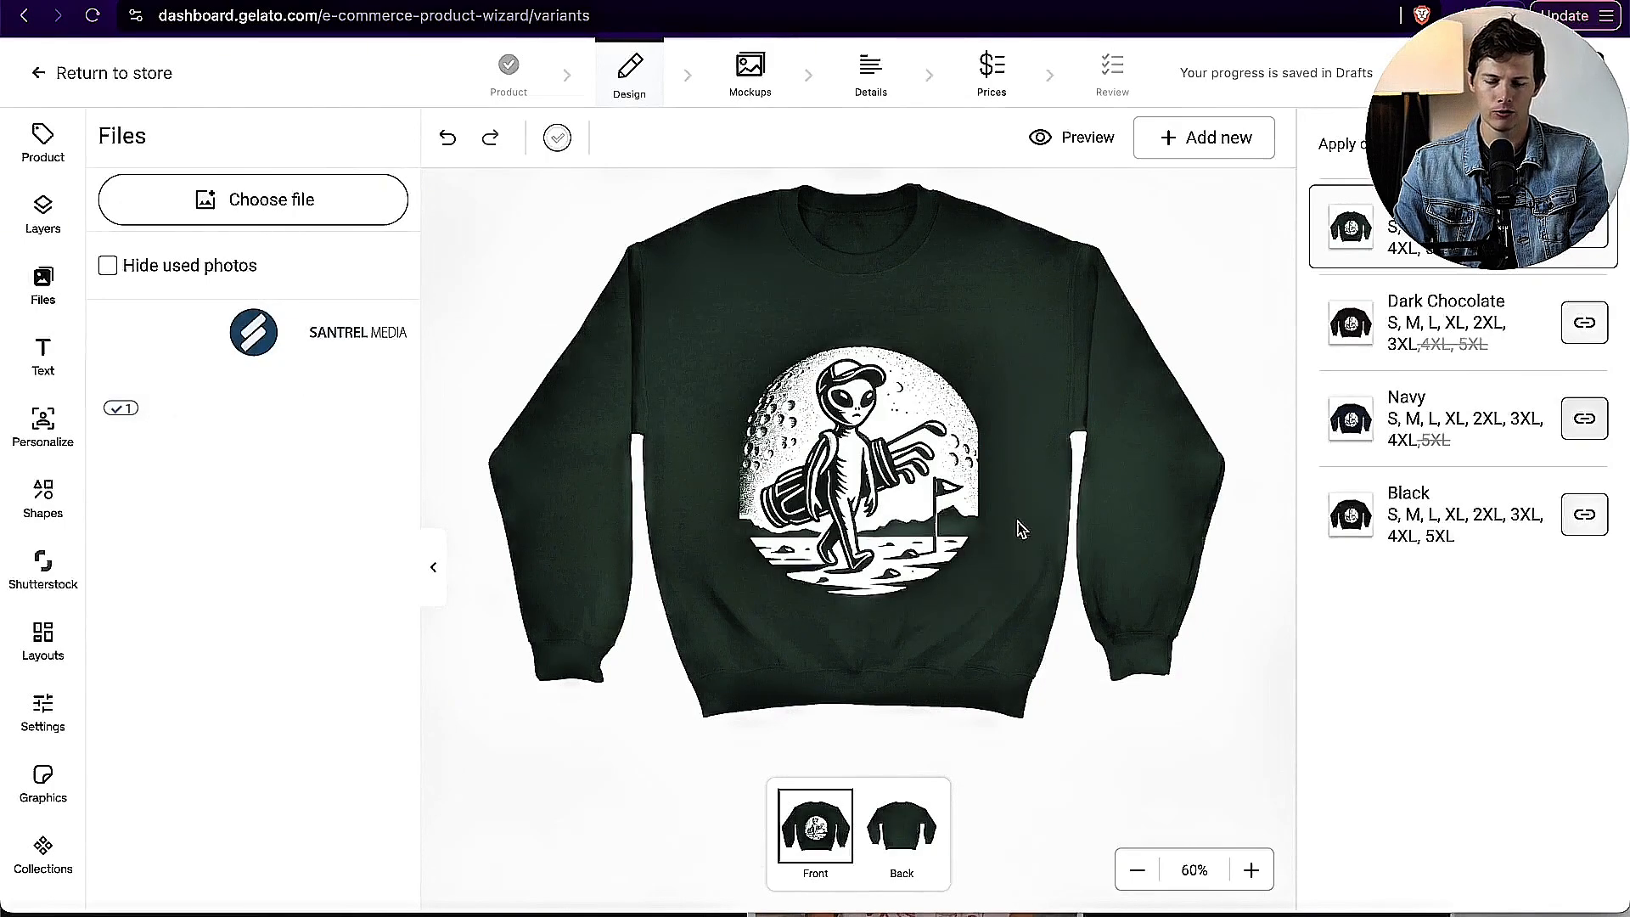
left_click(911, 484)
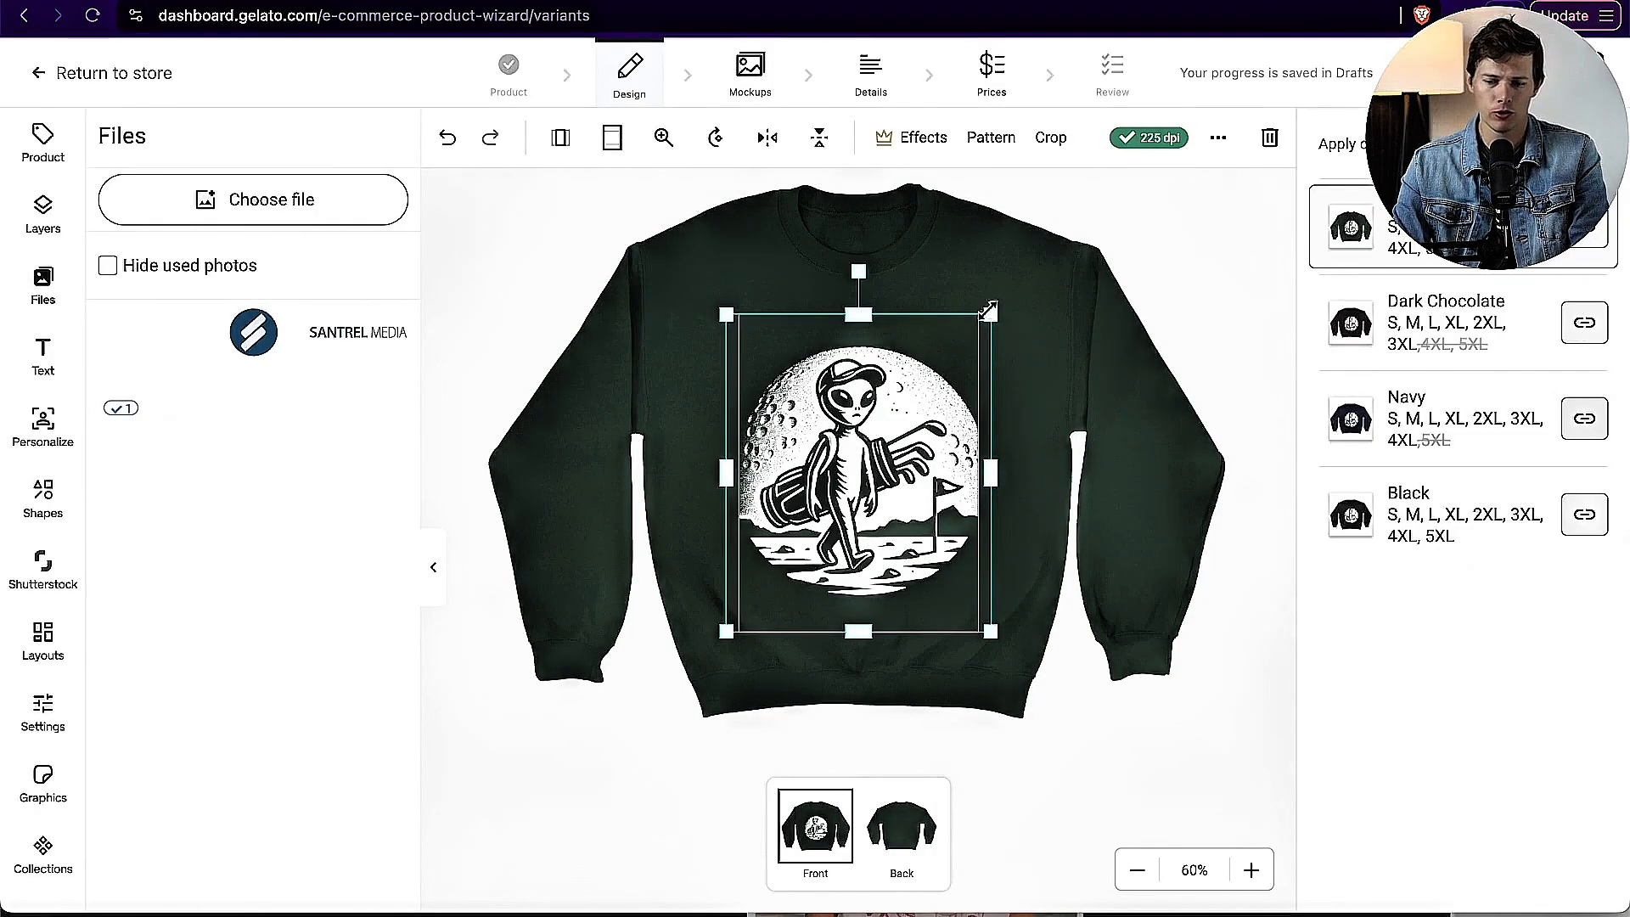
left_click_drag(988, 312, 917, 402)
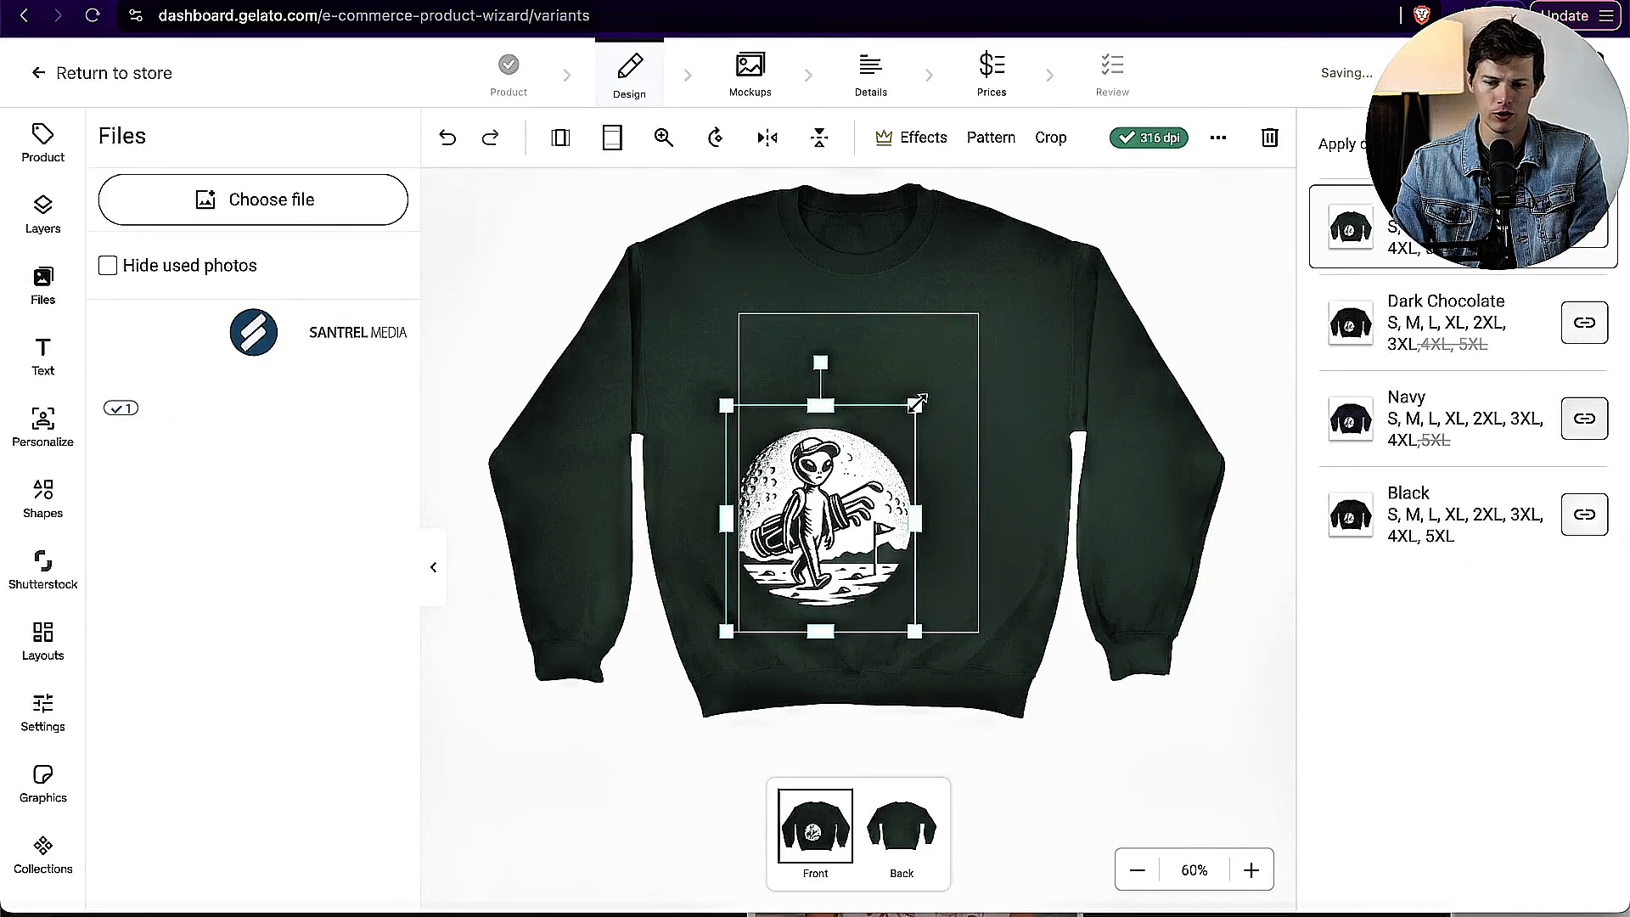
left_click(440, 150)
left_click(1057, 583)
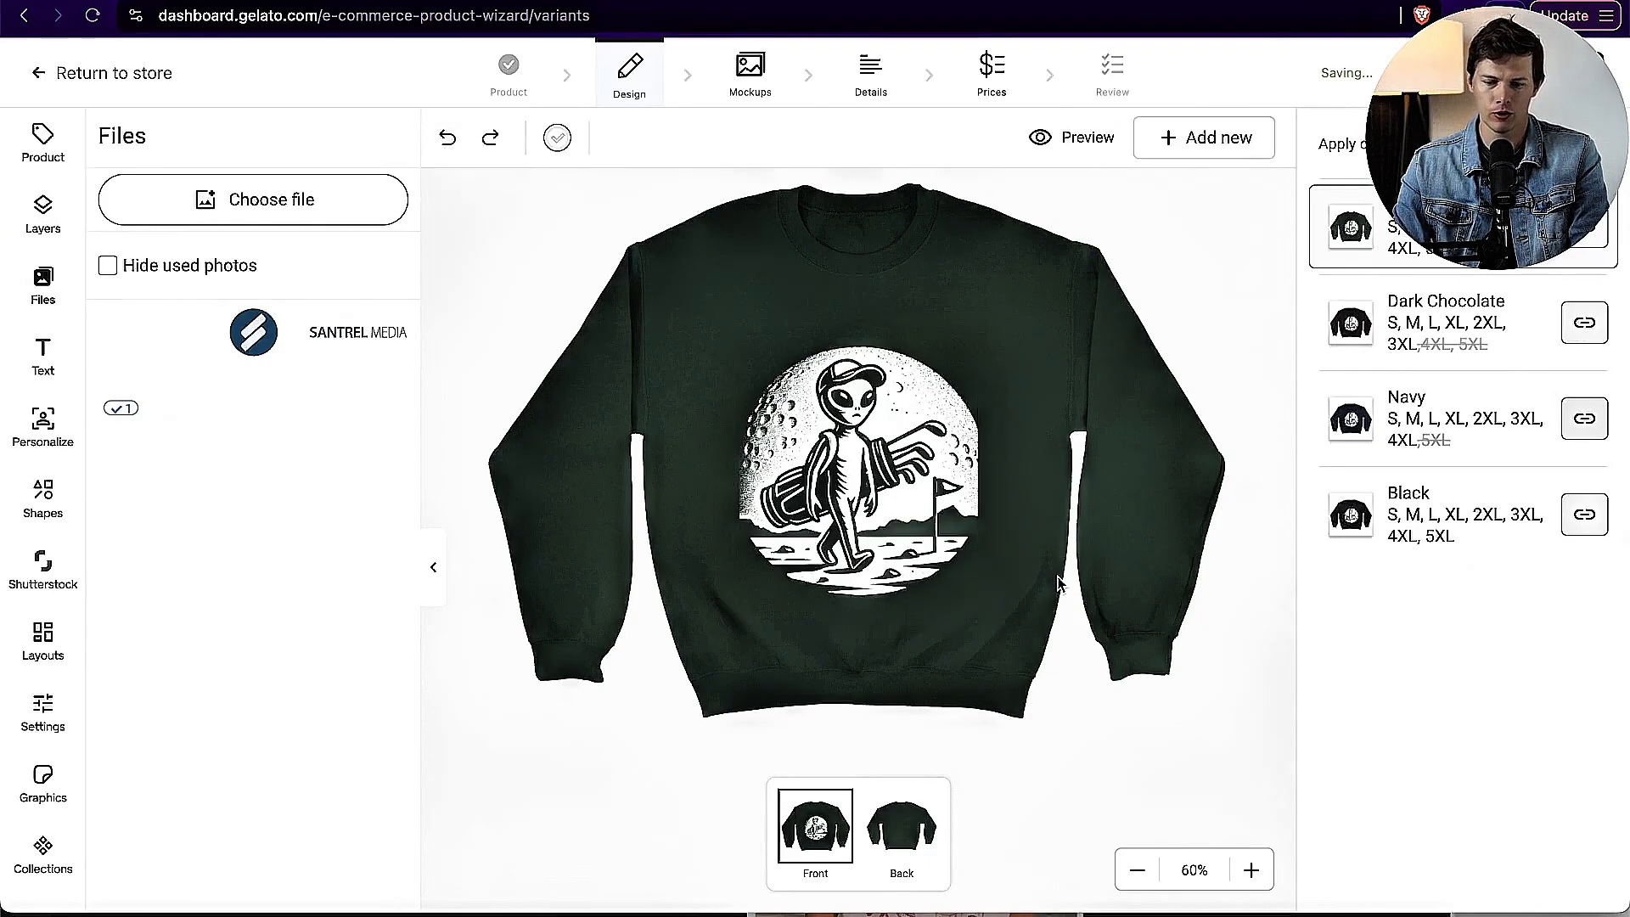
Step: Shrink the alien golfer design slightly and position it centred on the chest, a little higher in the print area
left_click(906, 516)
left_click_drag(721, 314, 737, 328)
left_click_drag(853, 474, 855, 459)
left_click(1112, 558)
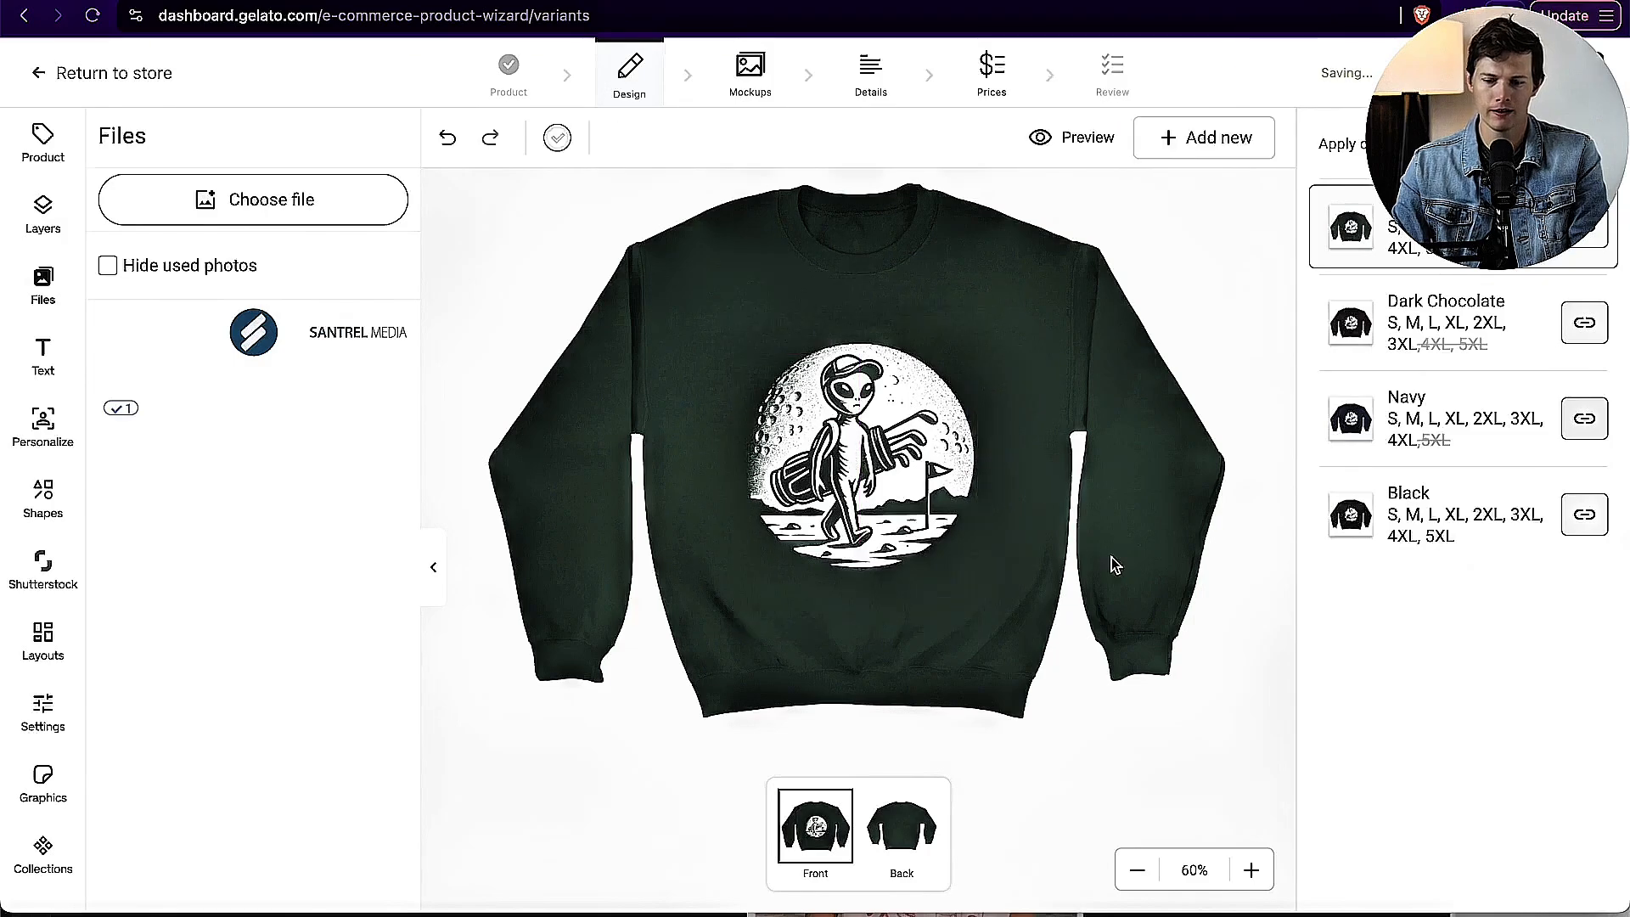
left_click_drag(880, 427, 878, 419)
left_click(1125, 513)
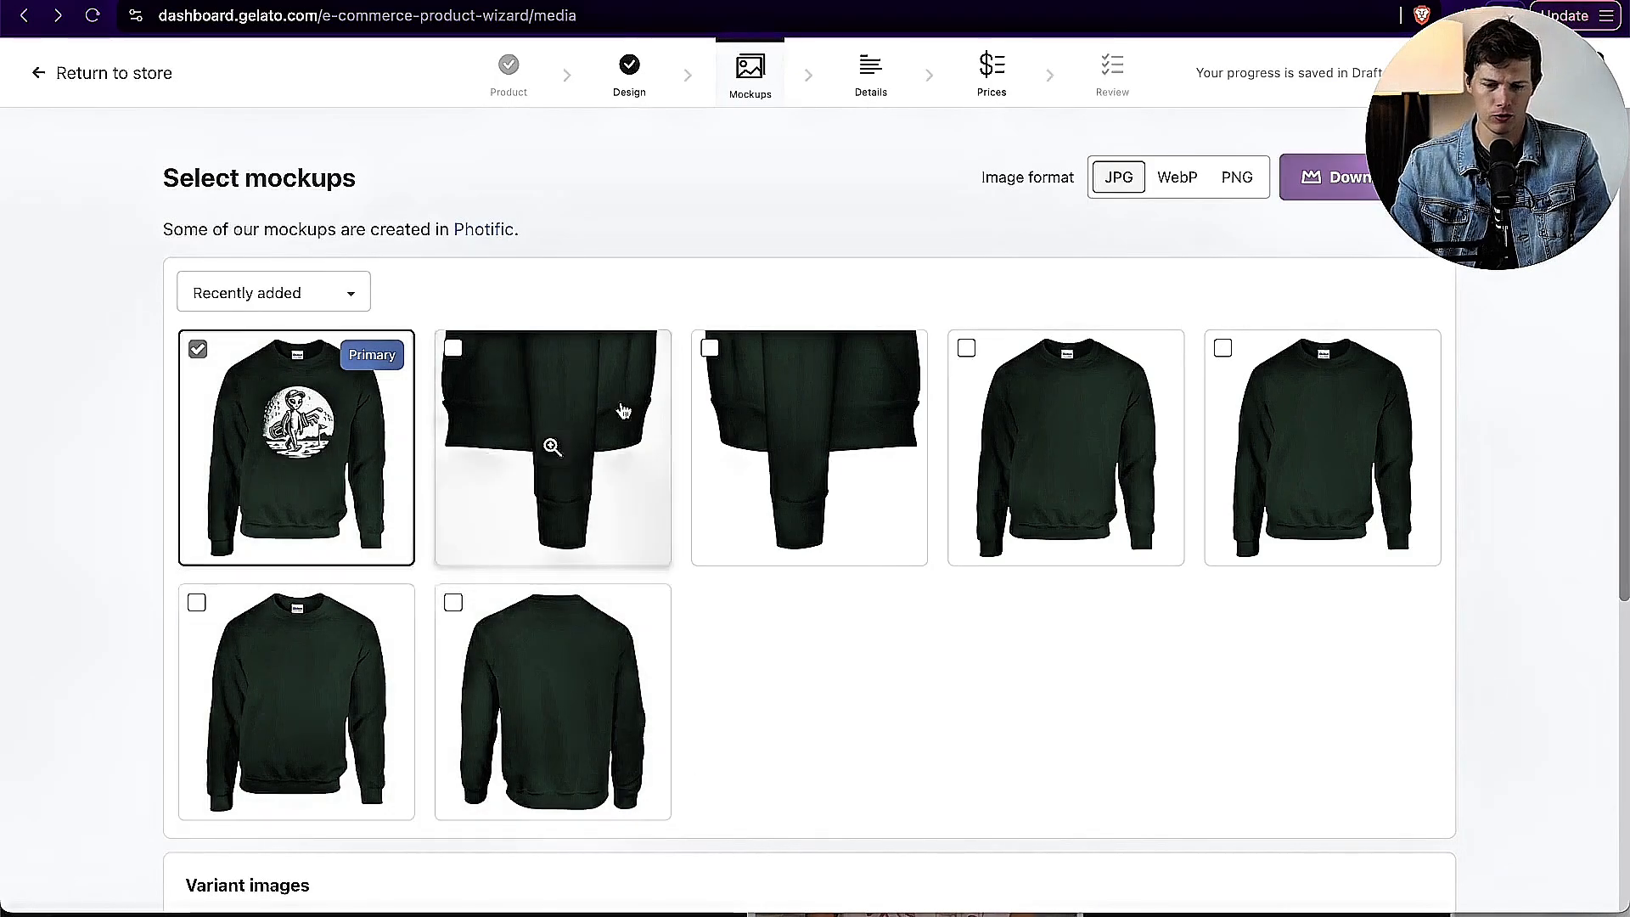
Step: Add the two sleeve close-ups and the back view to the product's selected mockups, and review the variant images
left_click(621, 490)
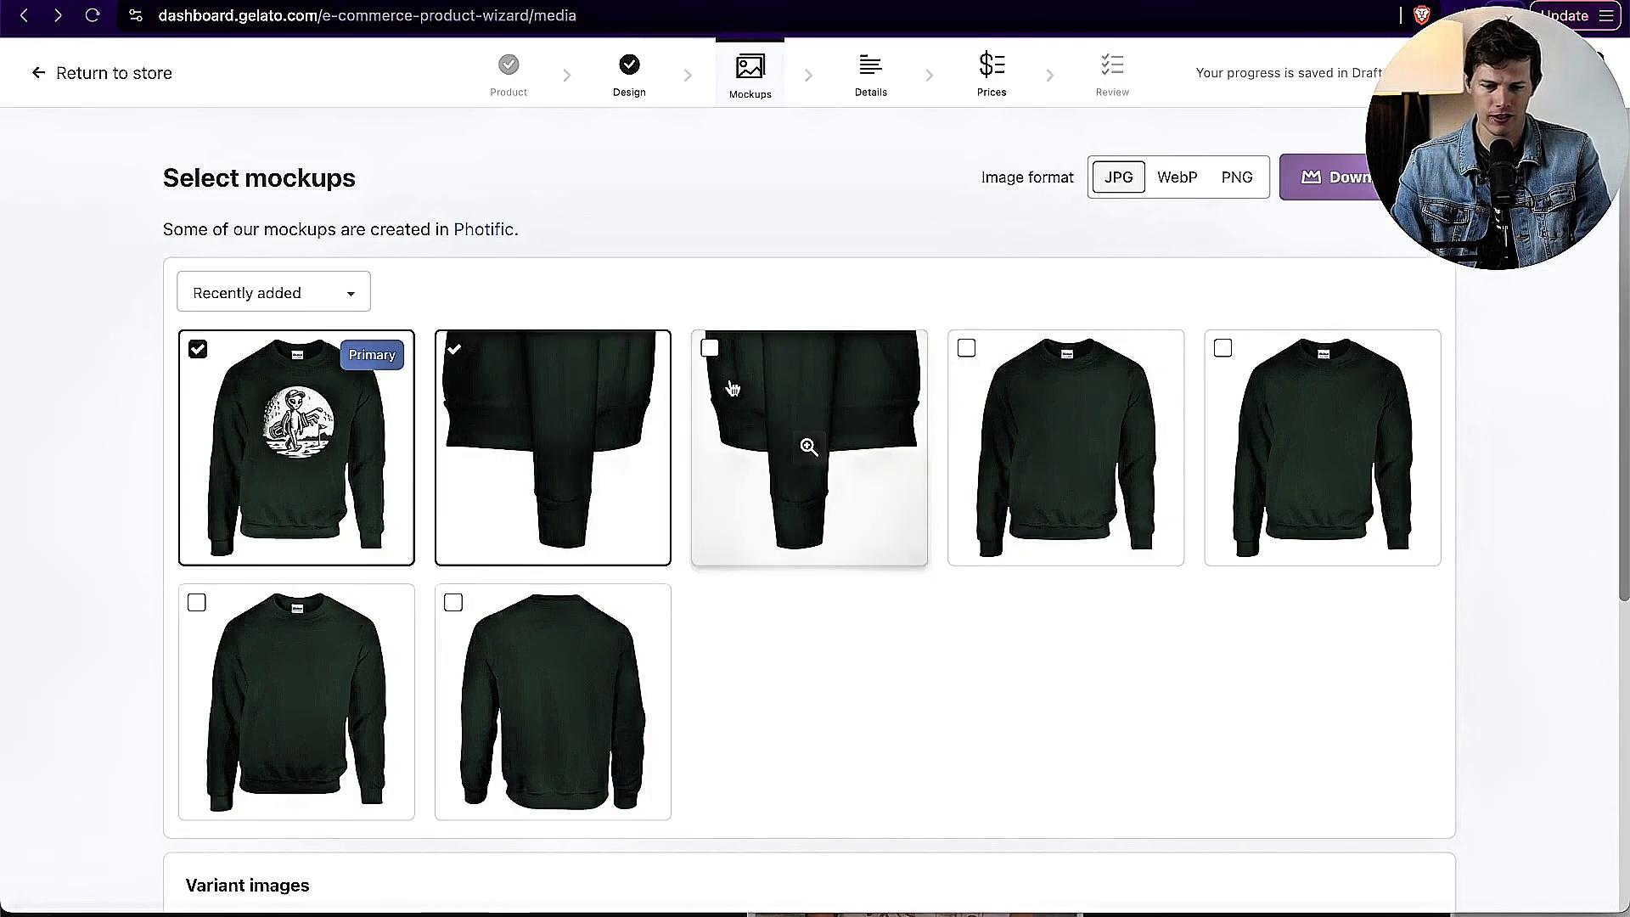
left_click(768, 437)
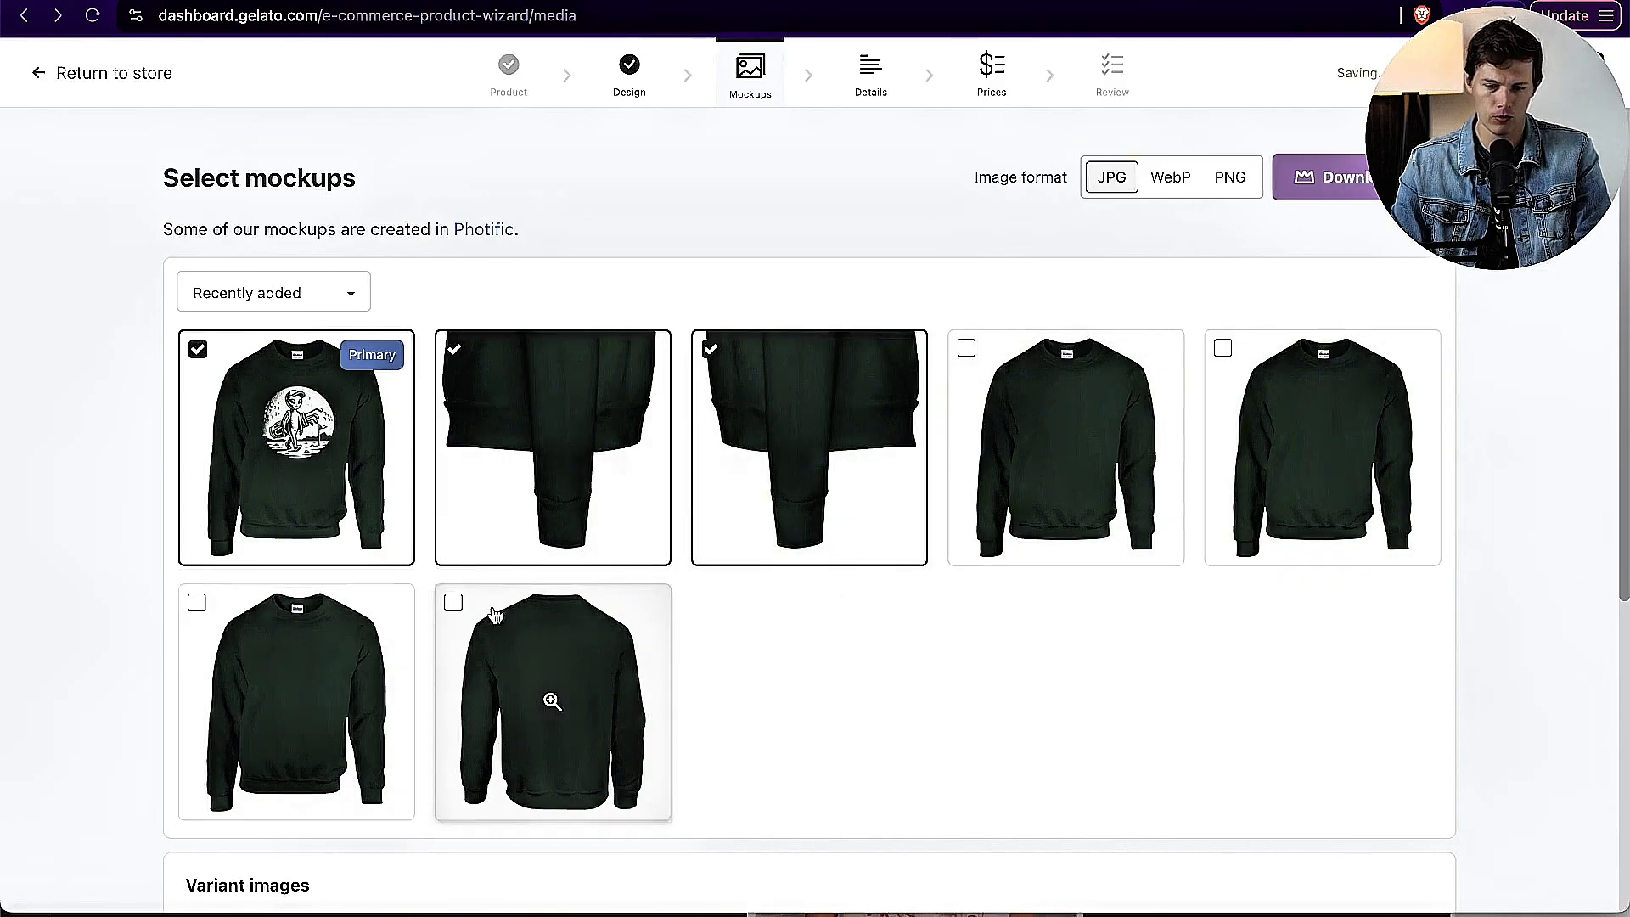
left_click(546, 691)
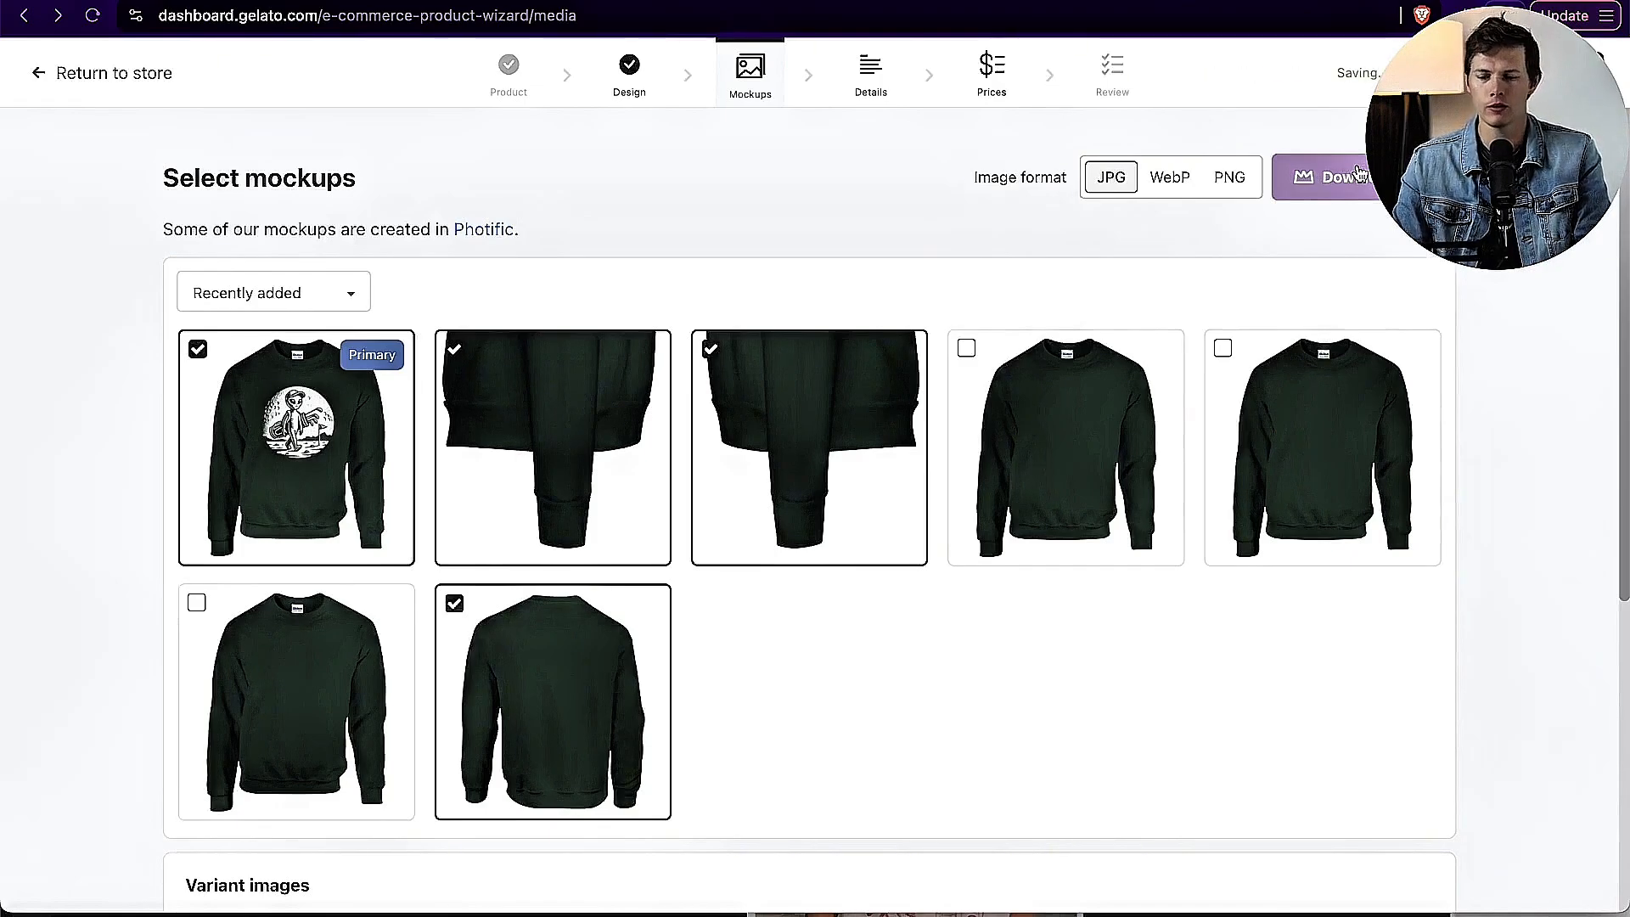
scroll(1156, 650, "down", 5)
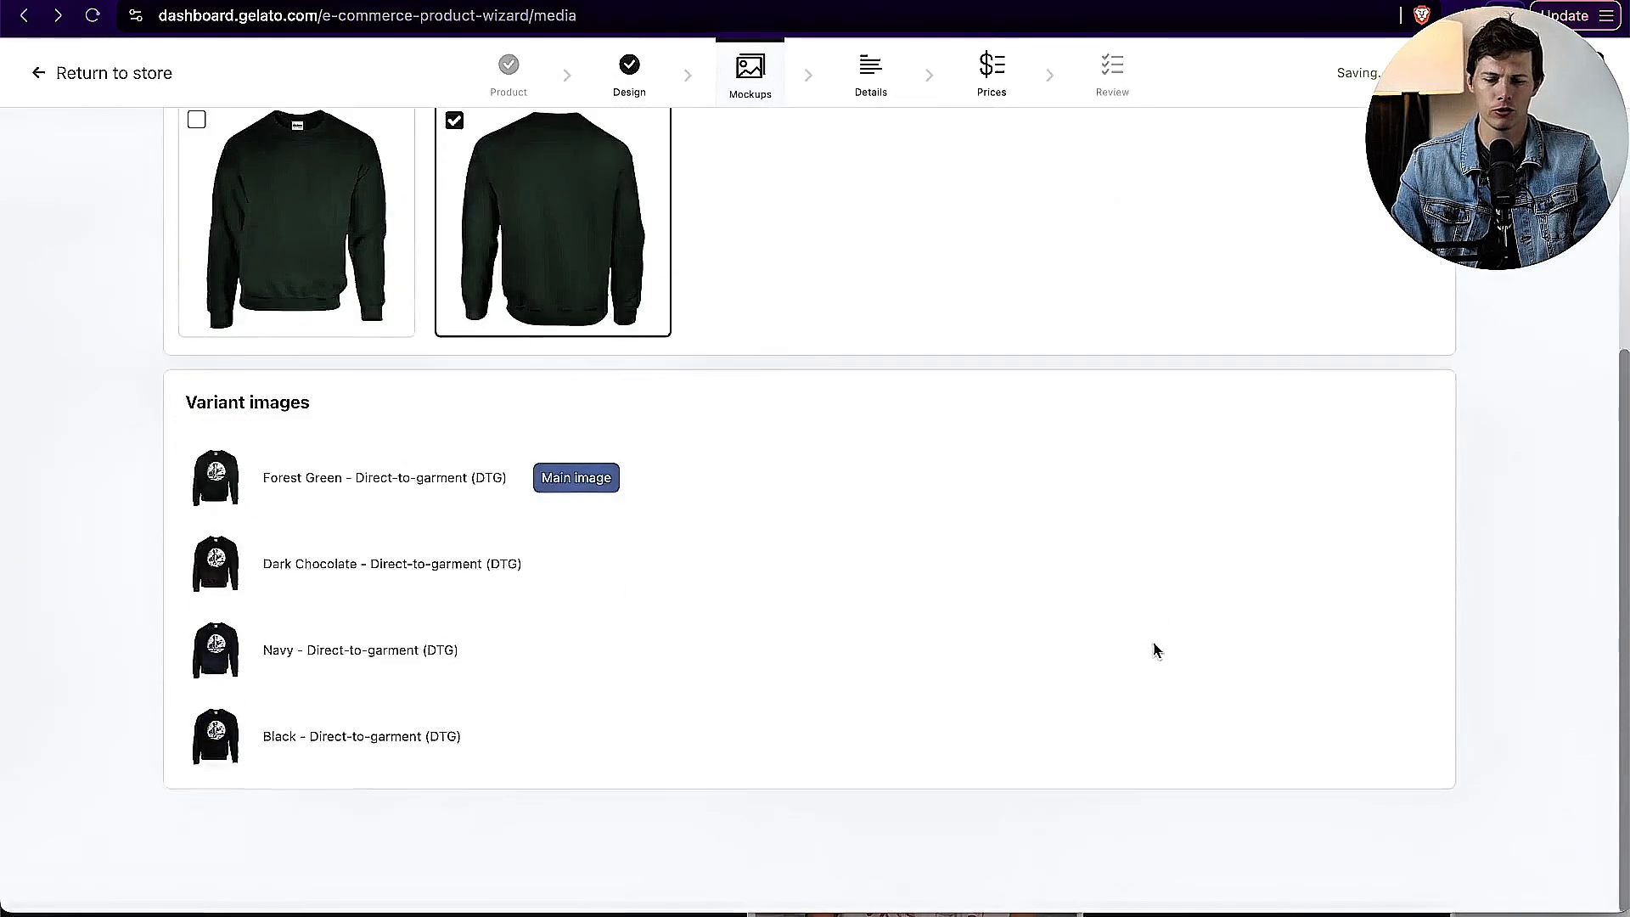
scroll(1154, 647, "up", 5)
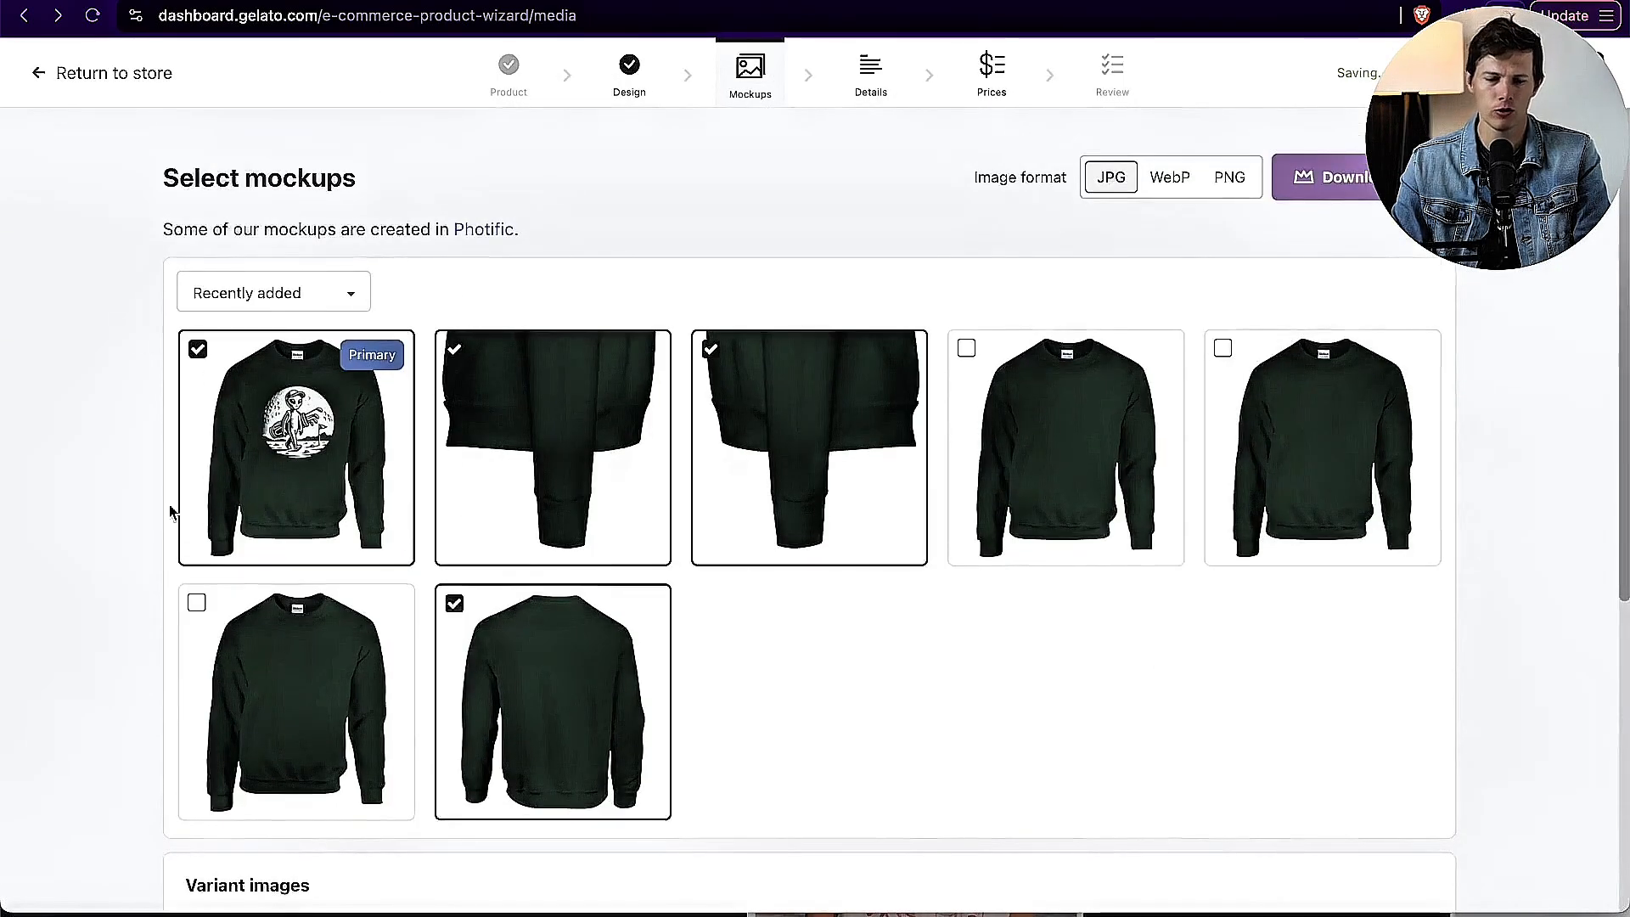
Step: Start the sweatshirt's title with "Alien Golfing - Searching For Water -" and try bold formatting on part of the description's first bullet
mouse_move(835, 558)
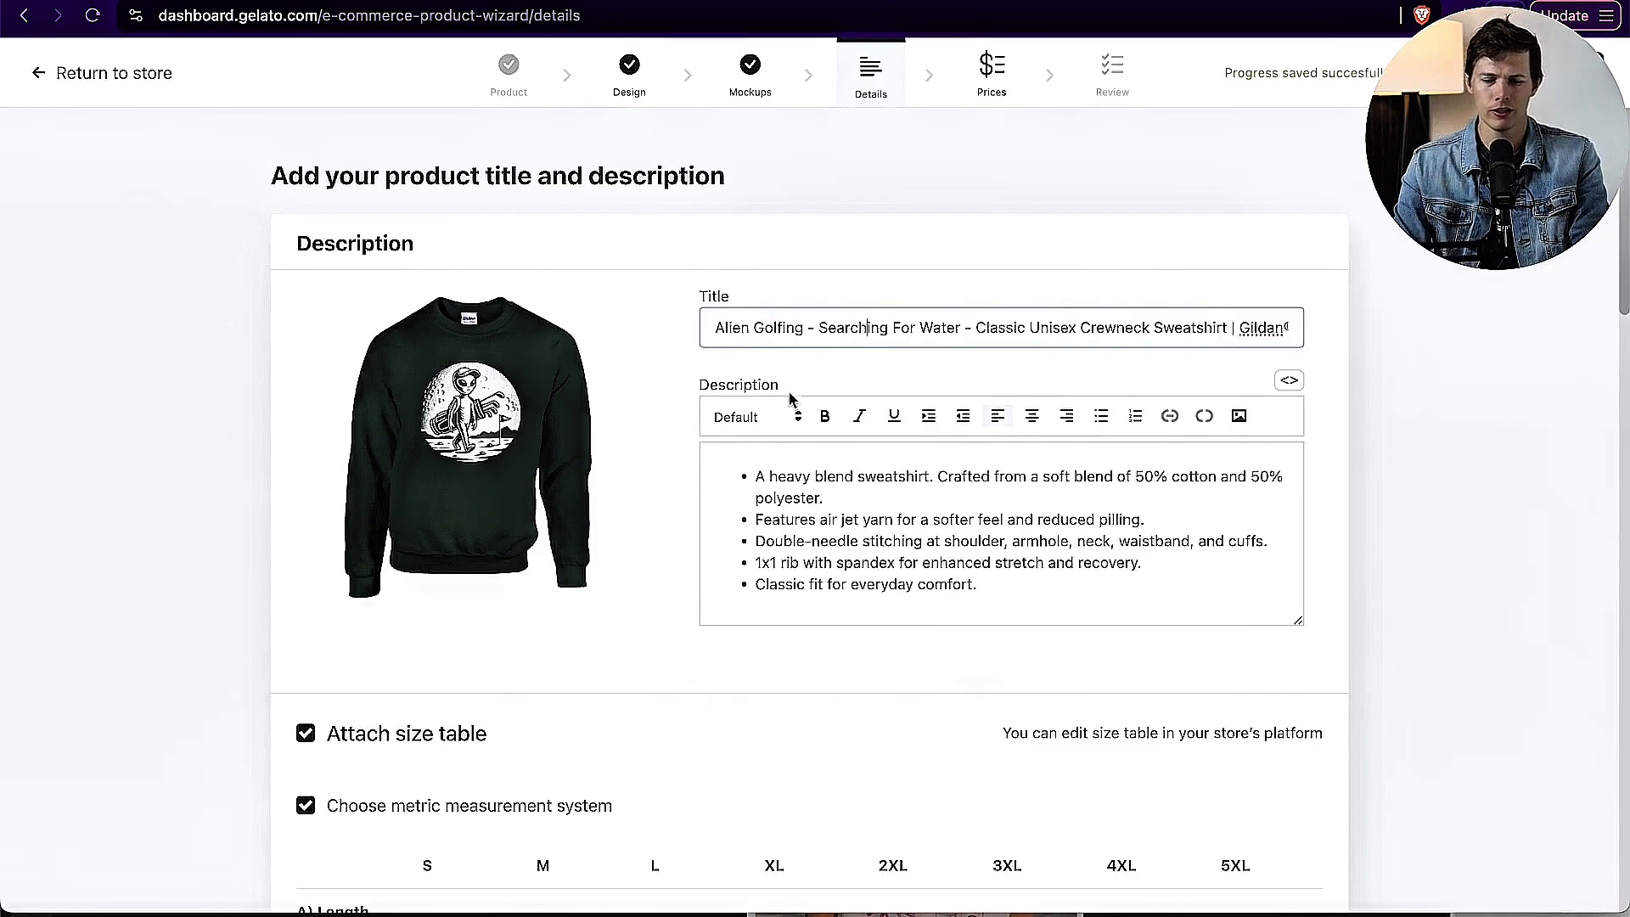
left_click(752, 478)
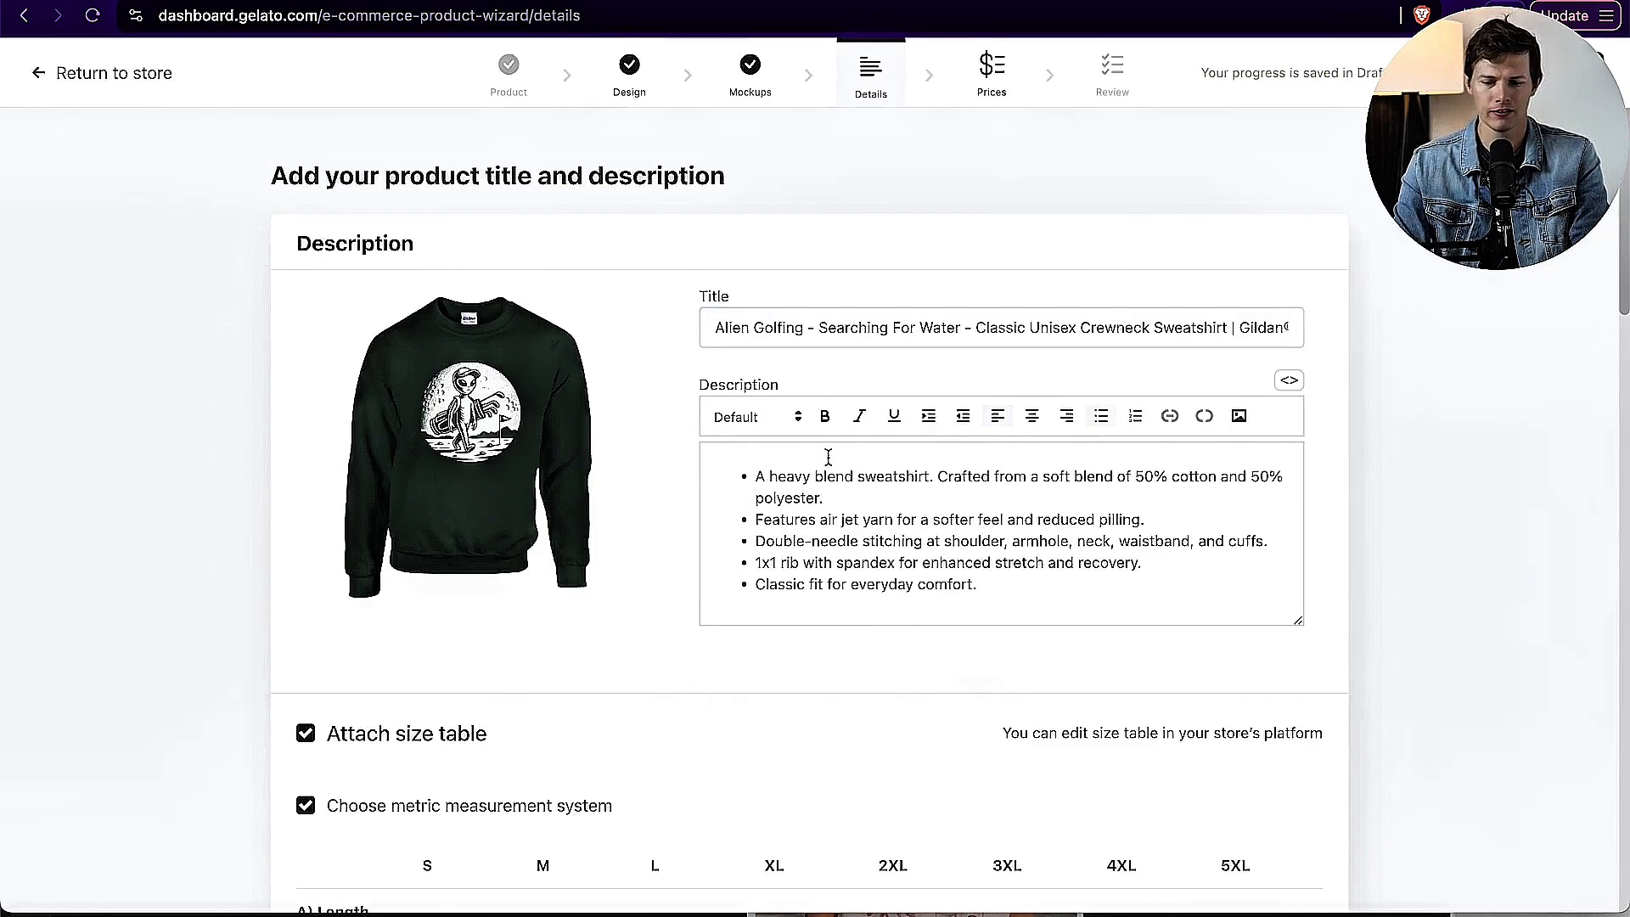
left_click_drag(815, 479, 982, 478)
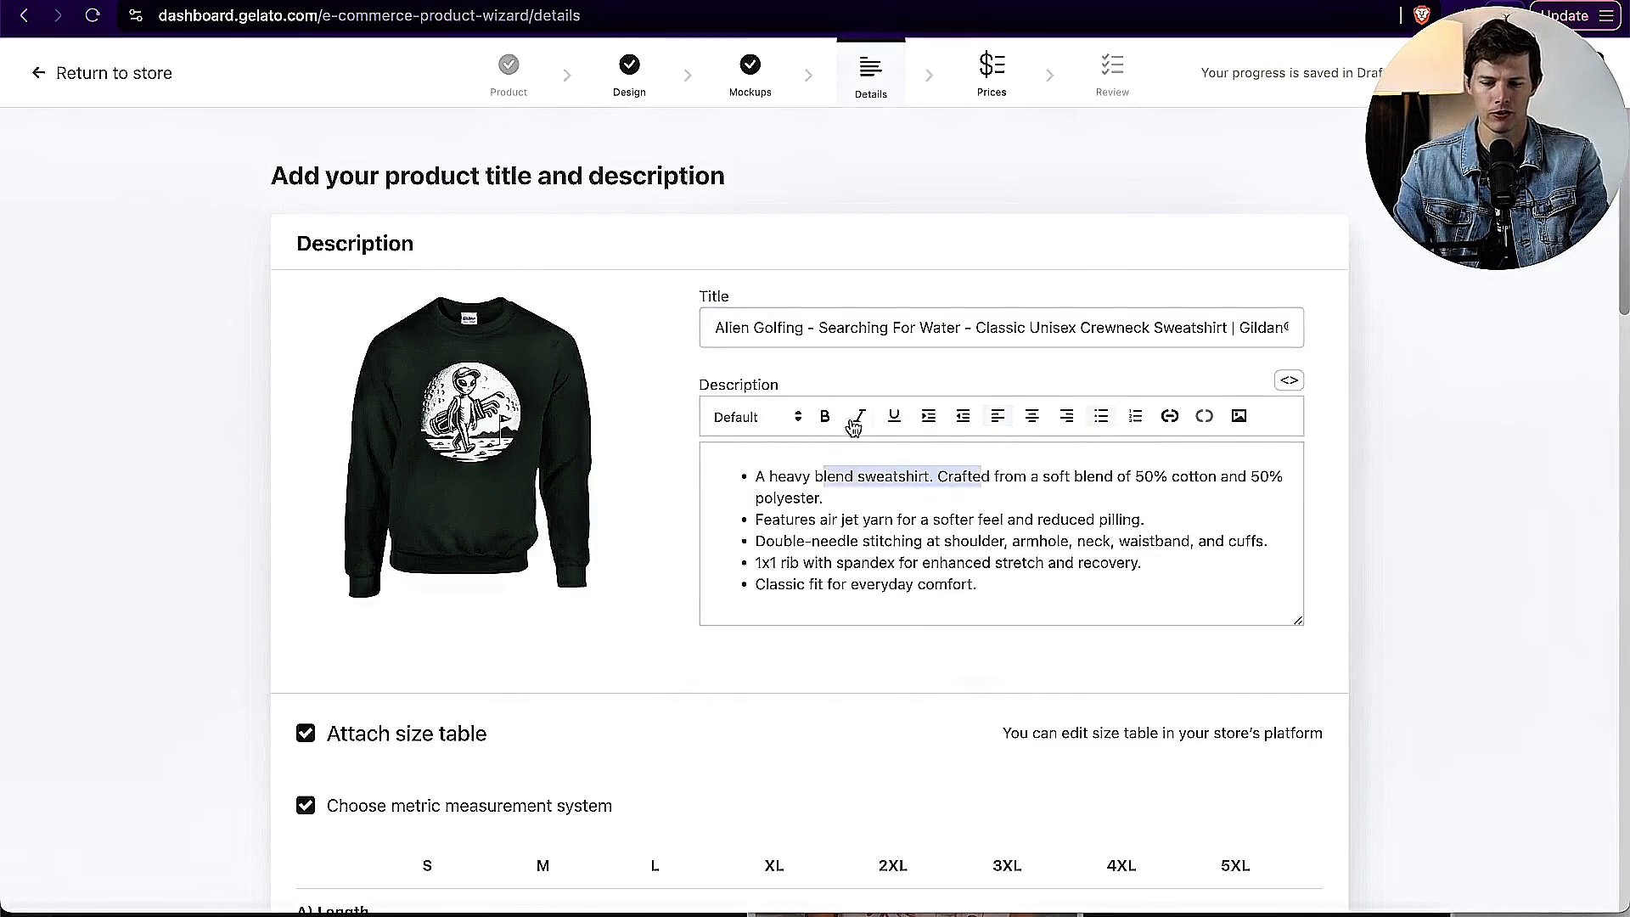
left_click(823, 417)
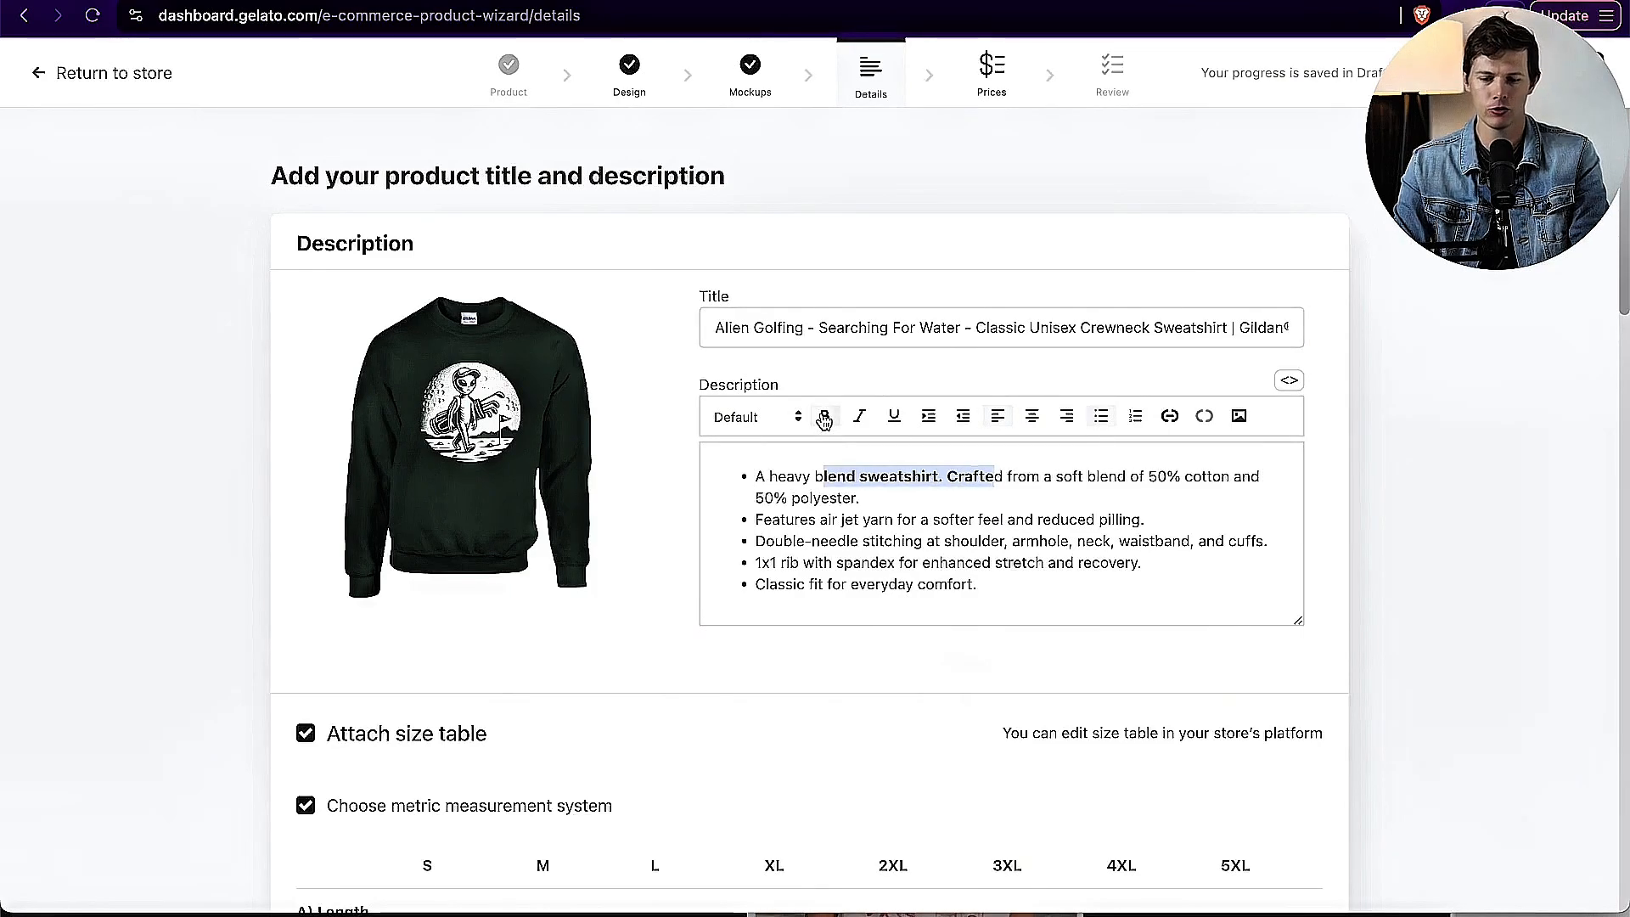
left_click(823, 418)
left_click(1078, 489)
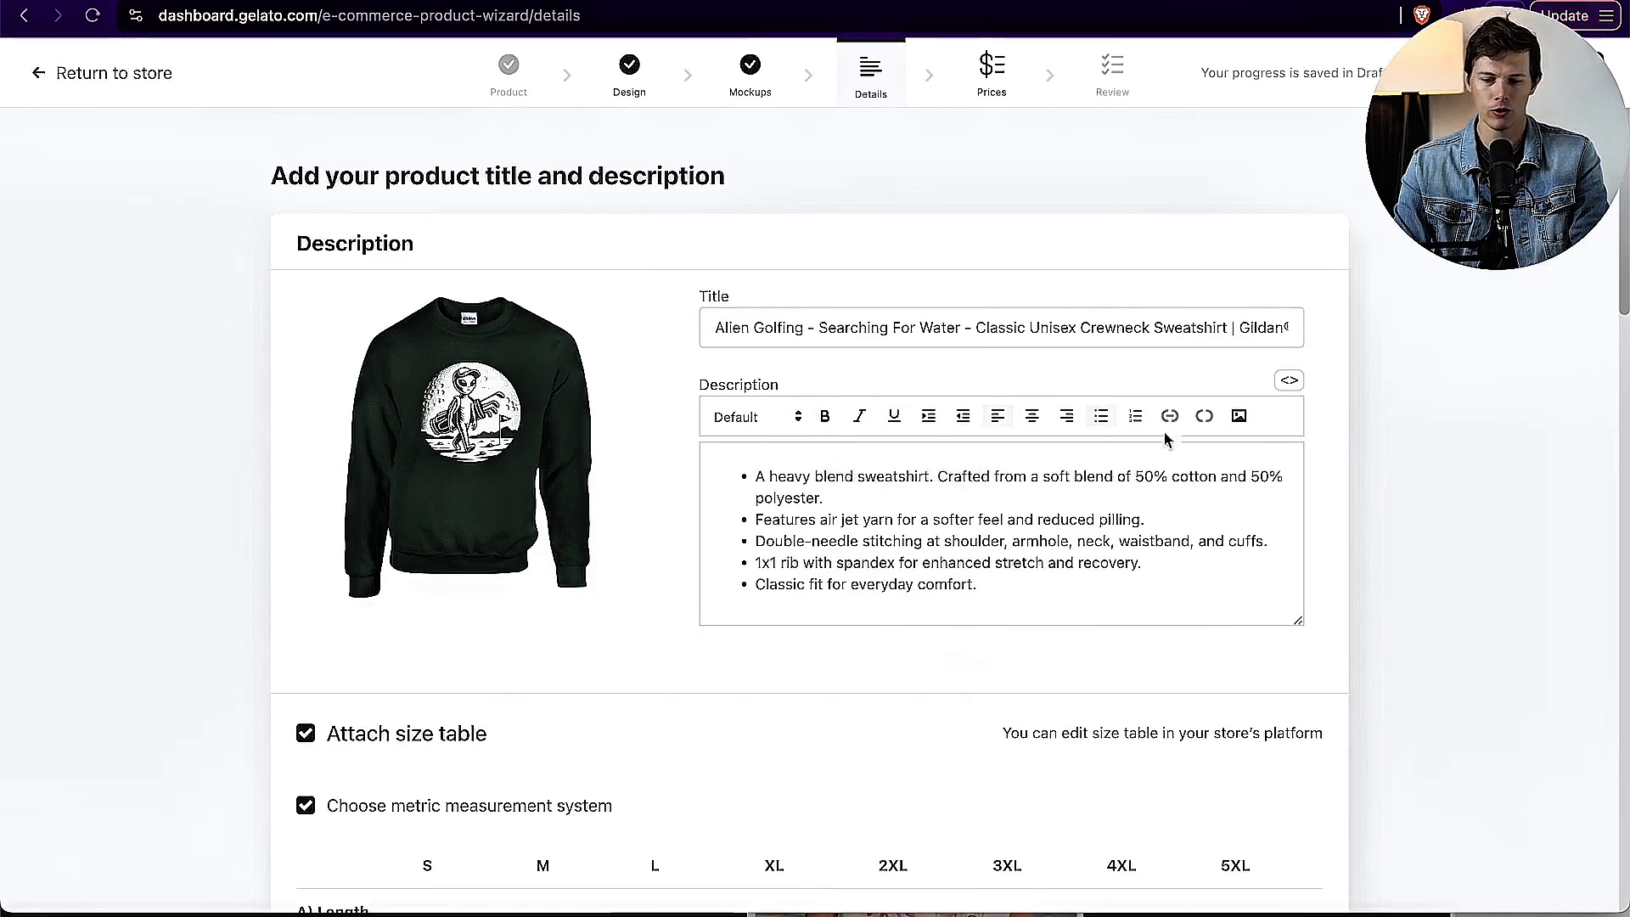
left_click(1037, 588)
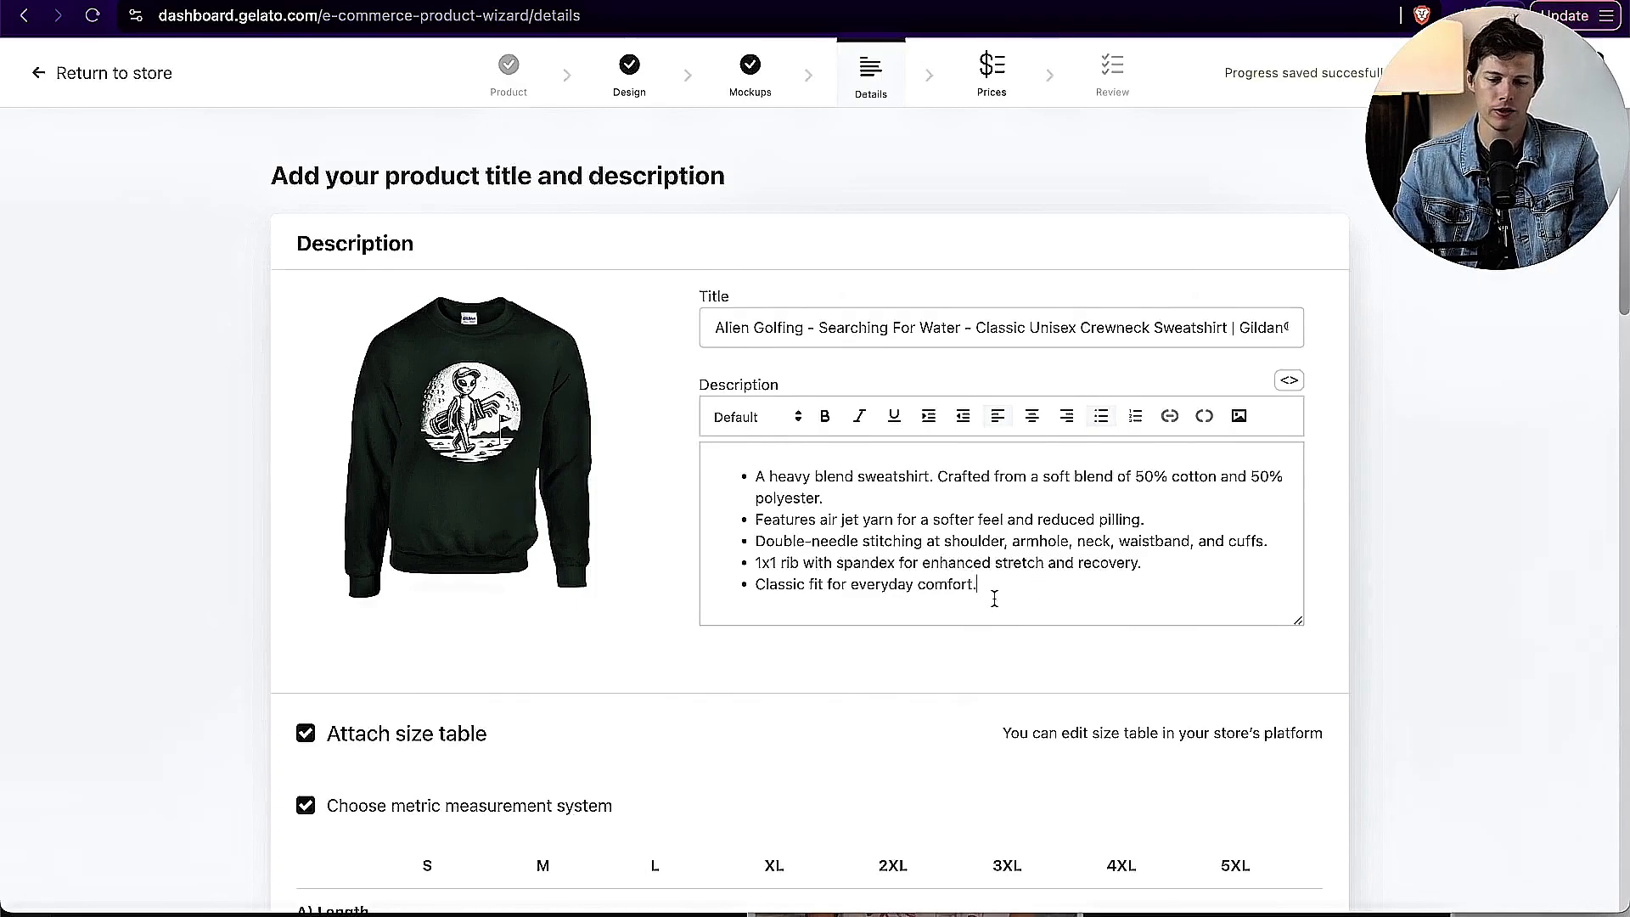
Step: Review the attached size tables, care instructions and store settings, including the available product type options
scroll(994, 598, "down", 6)
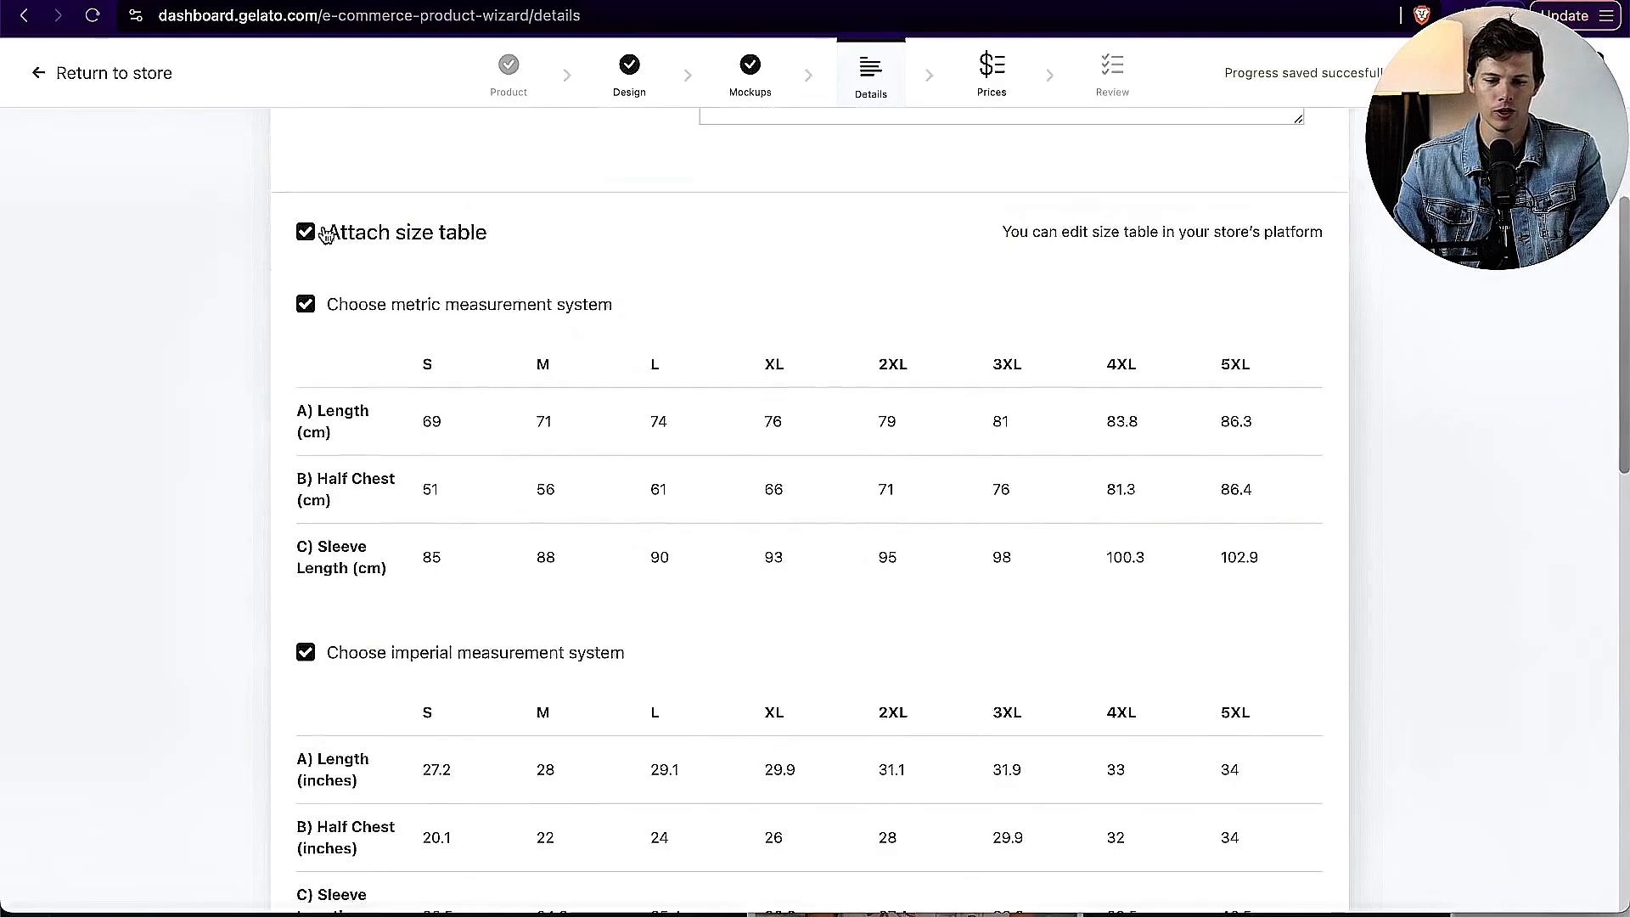
scroll(498, 592, "down", 10)
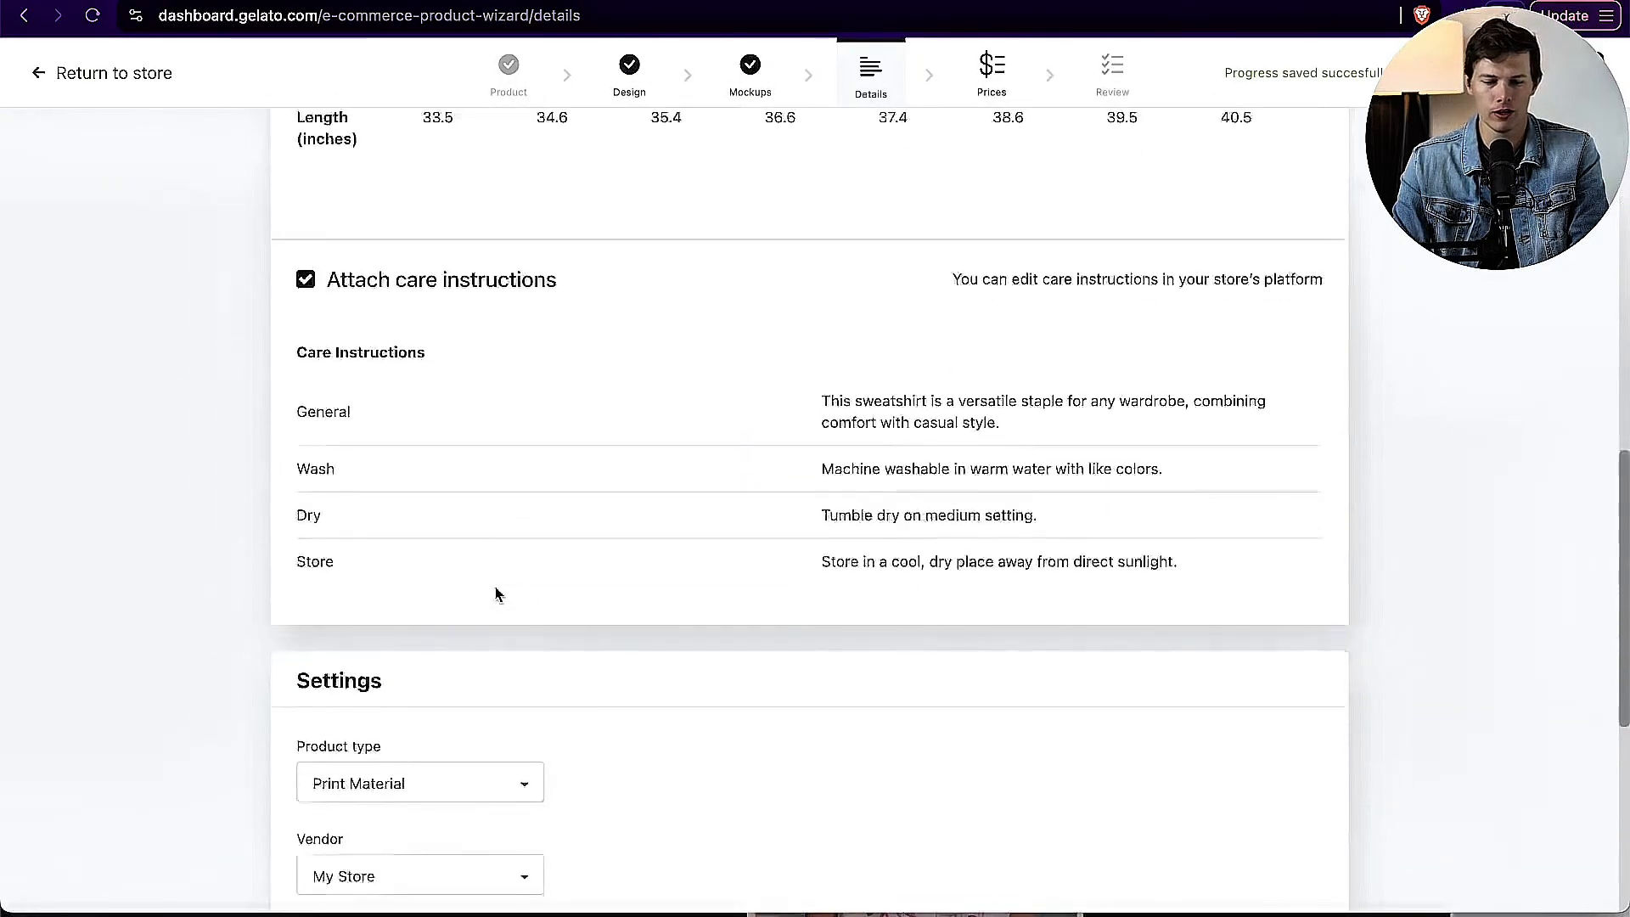
scroll(498, 595, "down", 2)
scroll(584, 289, "down", 4)
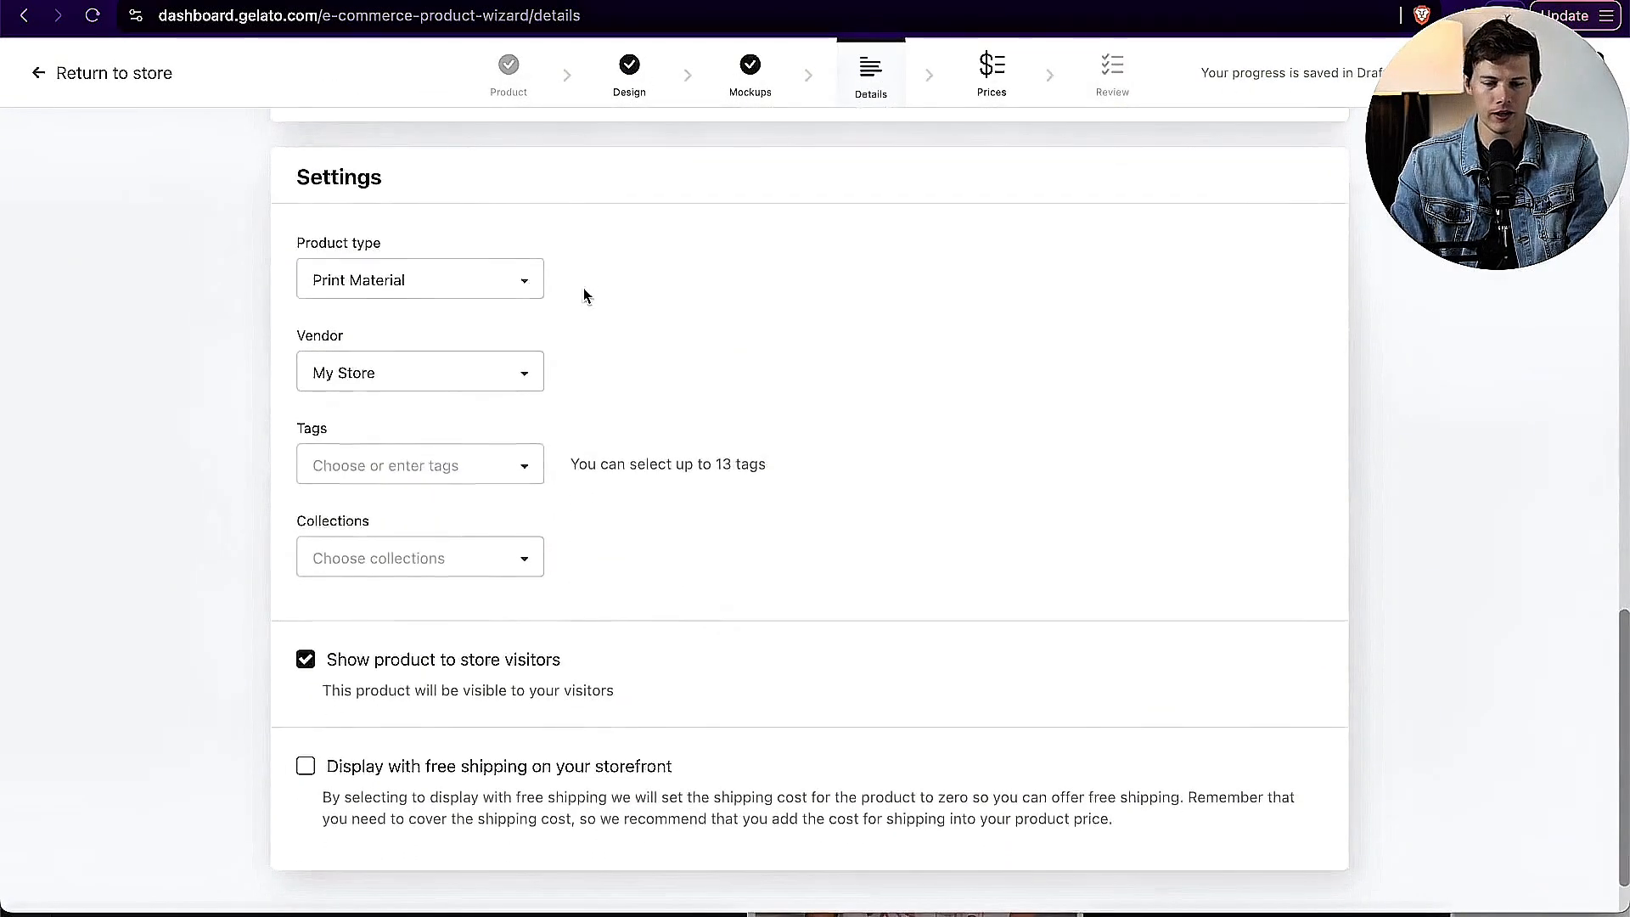
left_click(480, 281)
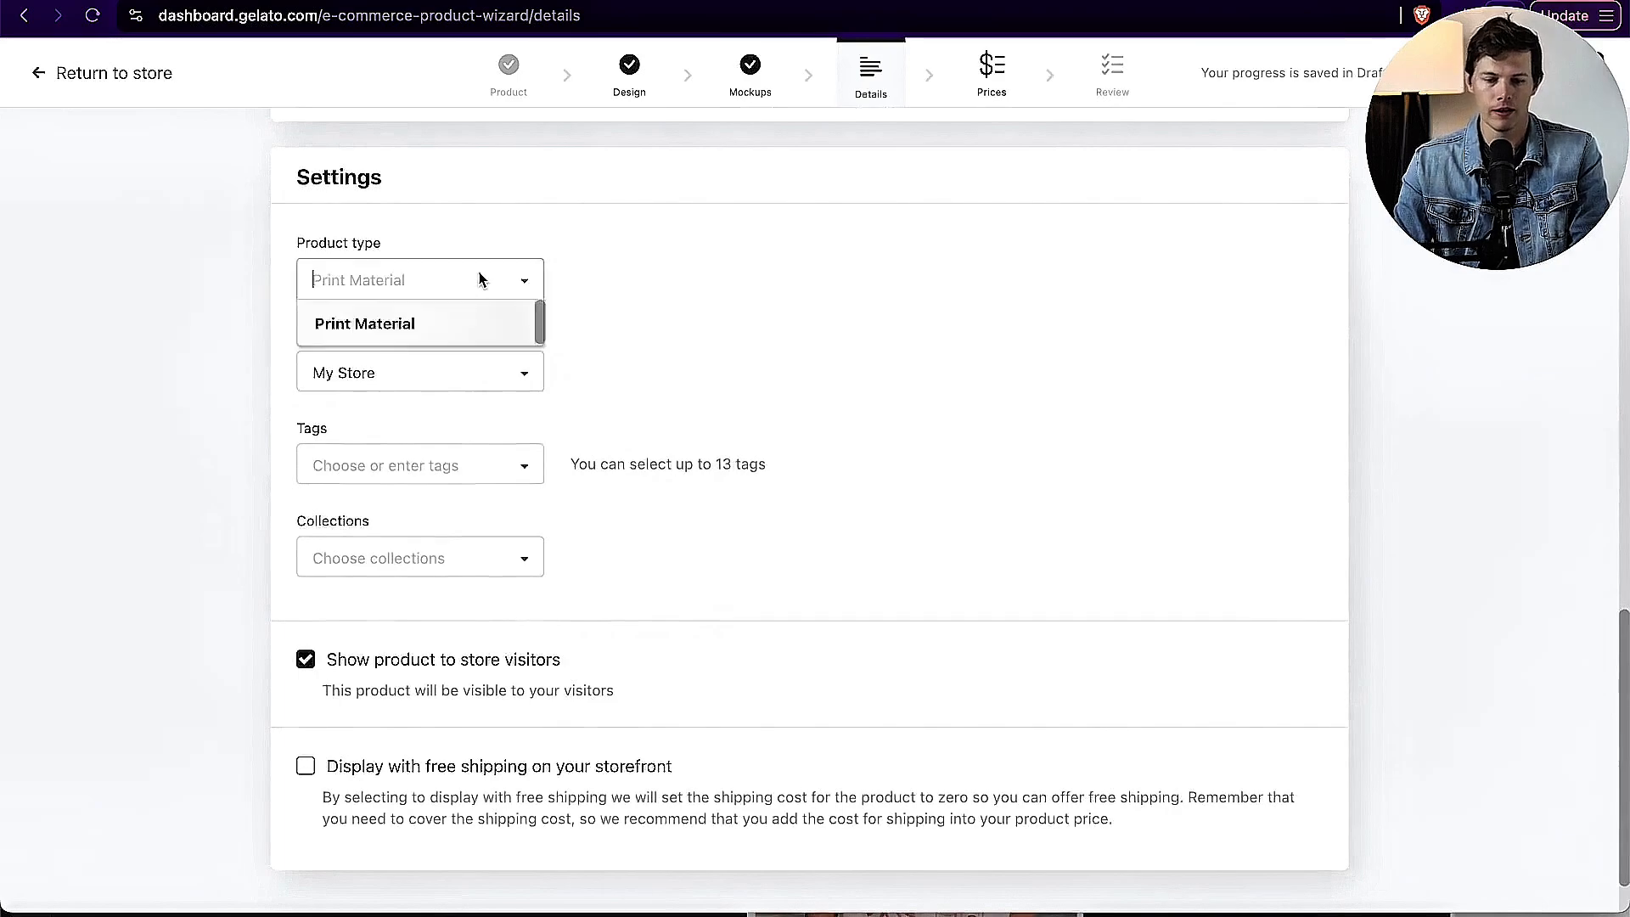
left_click(559, 268)
scroll(716, 599, "down", 1)
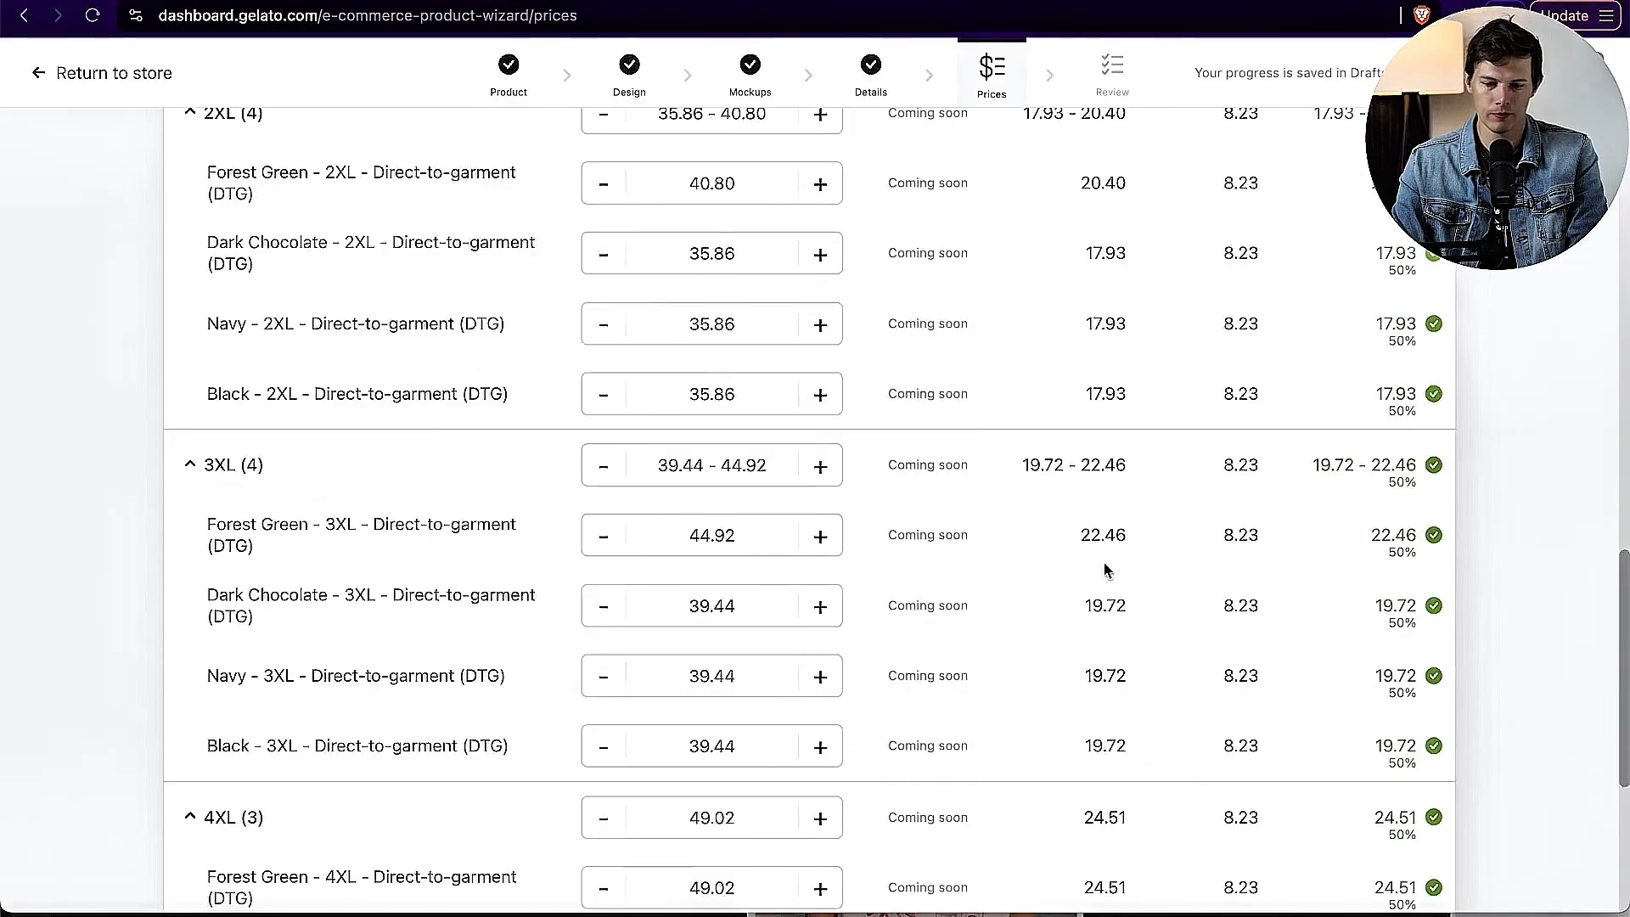
Step: Set the profit margin to 65% for all sweatshirt variants
scroll(1106, 569, "up", 10)
scroll(1106, 569, "up", 5)
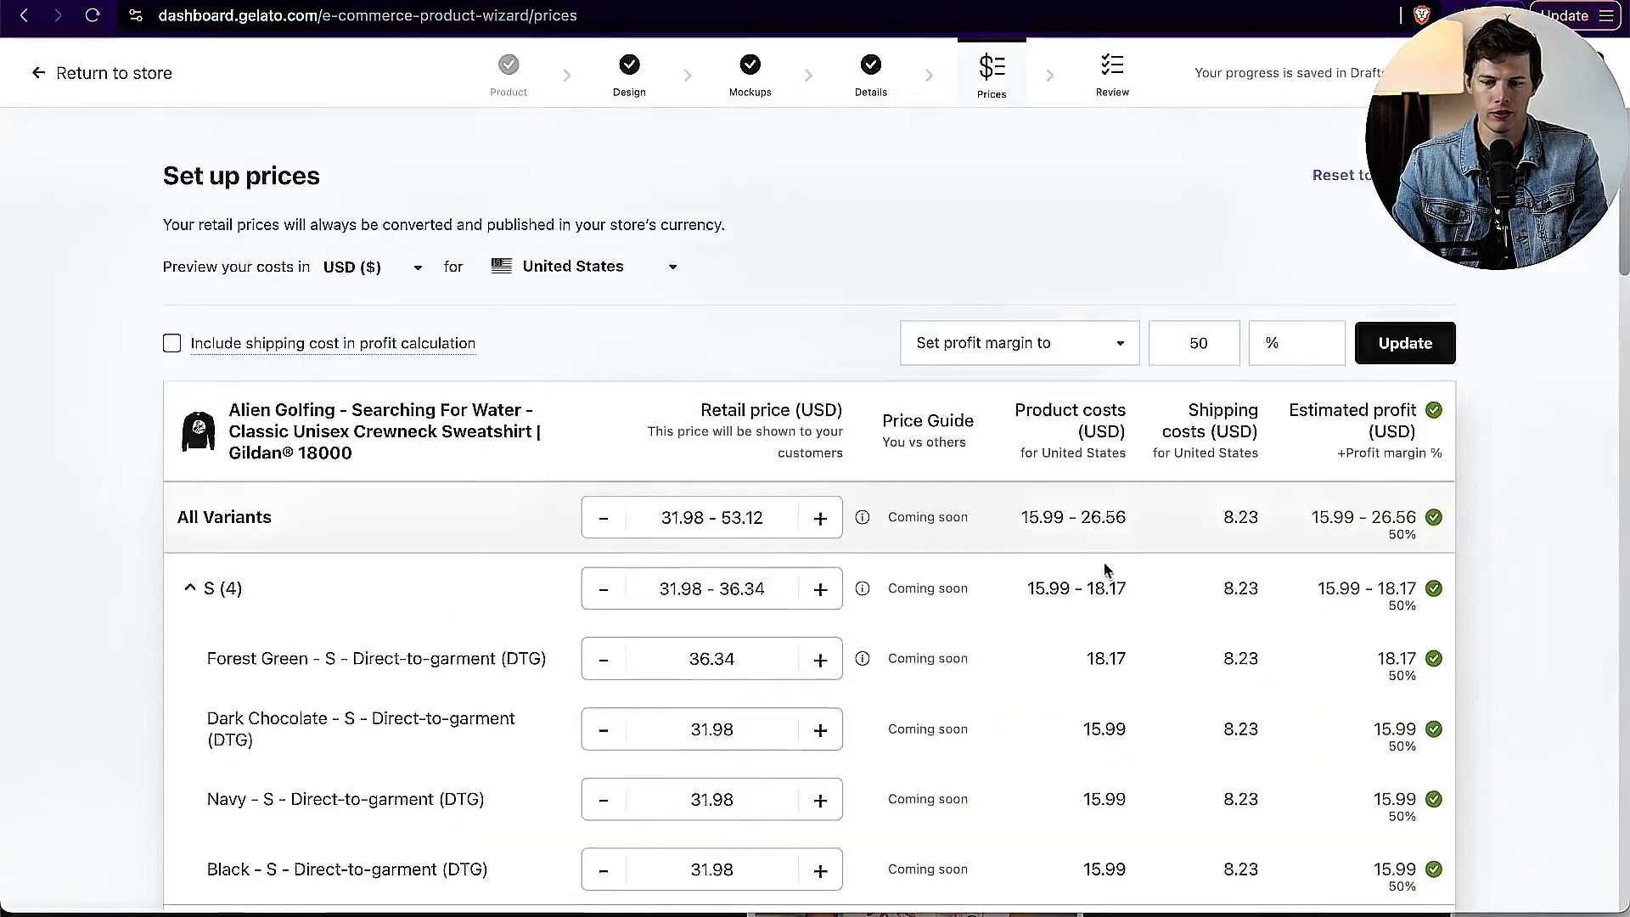
scroll(1106, 569, "down", 15)
scroll(1106, 569, "down", 2)
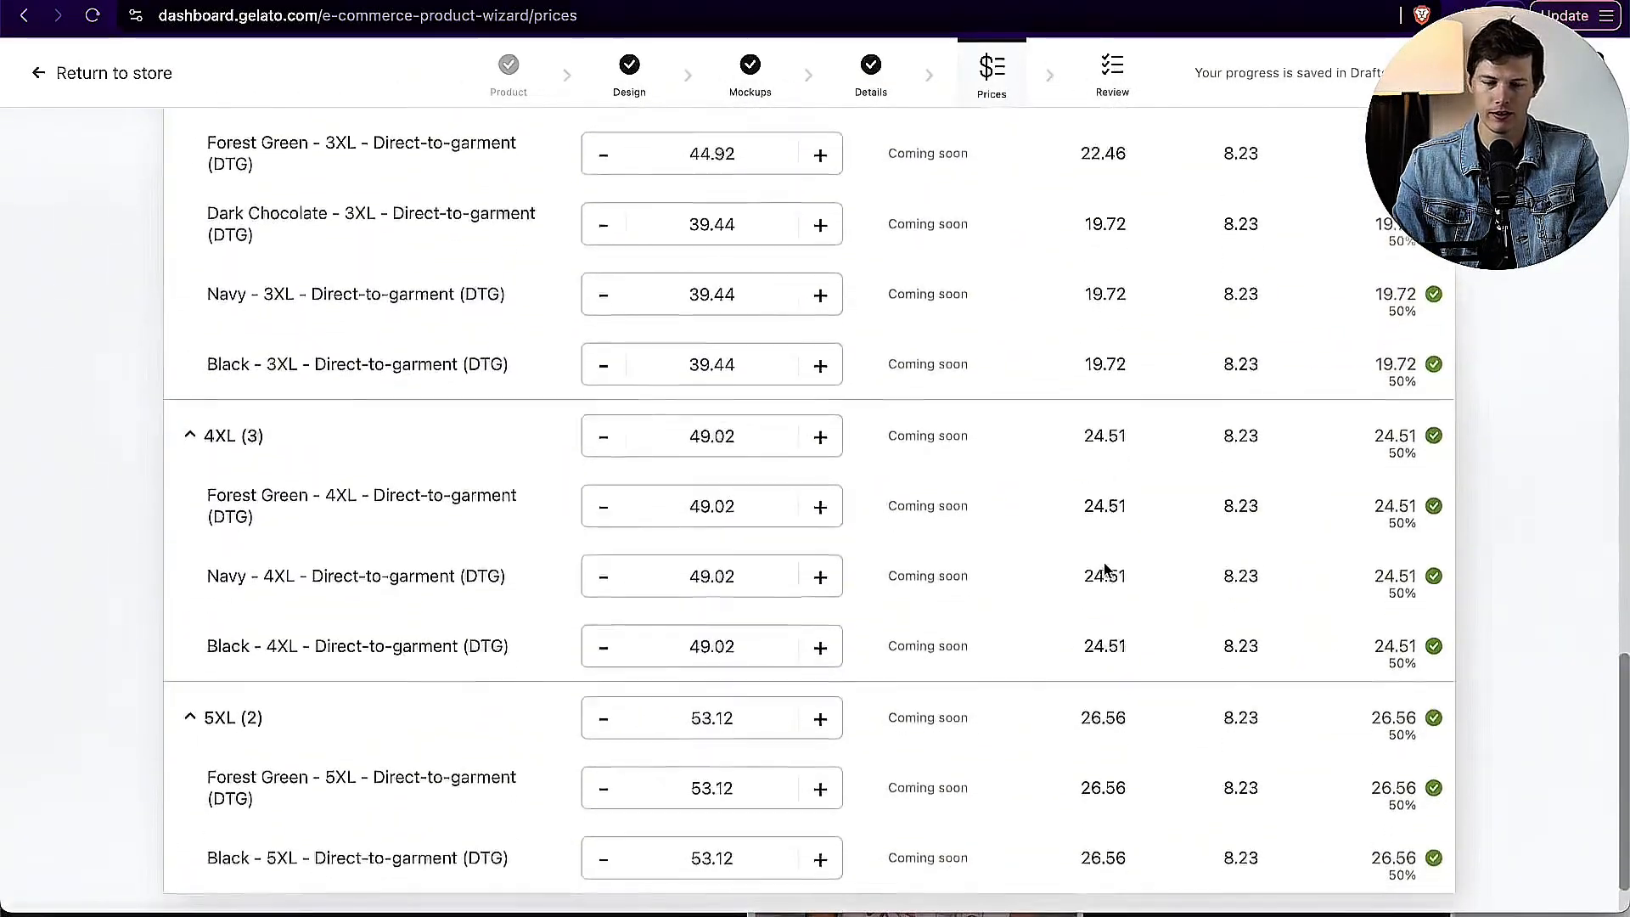
scroll(1104, 565, "up", 15)
scroll(1103, 564, "up", 5)
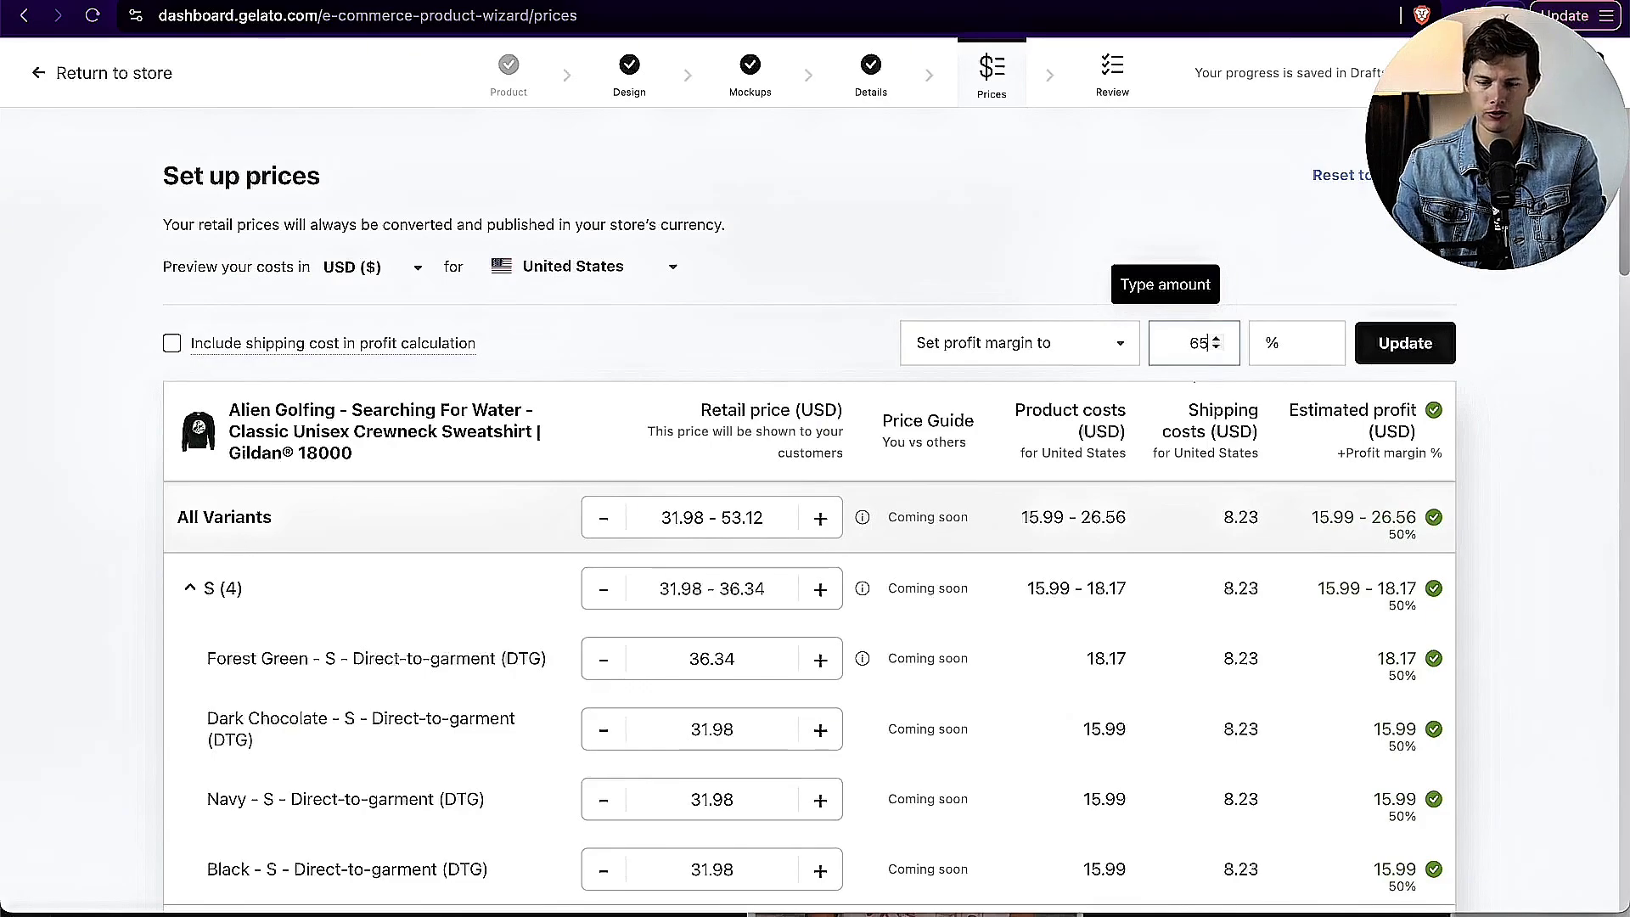
left_click(1422, 347)
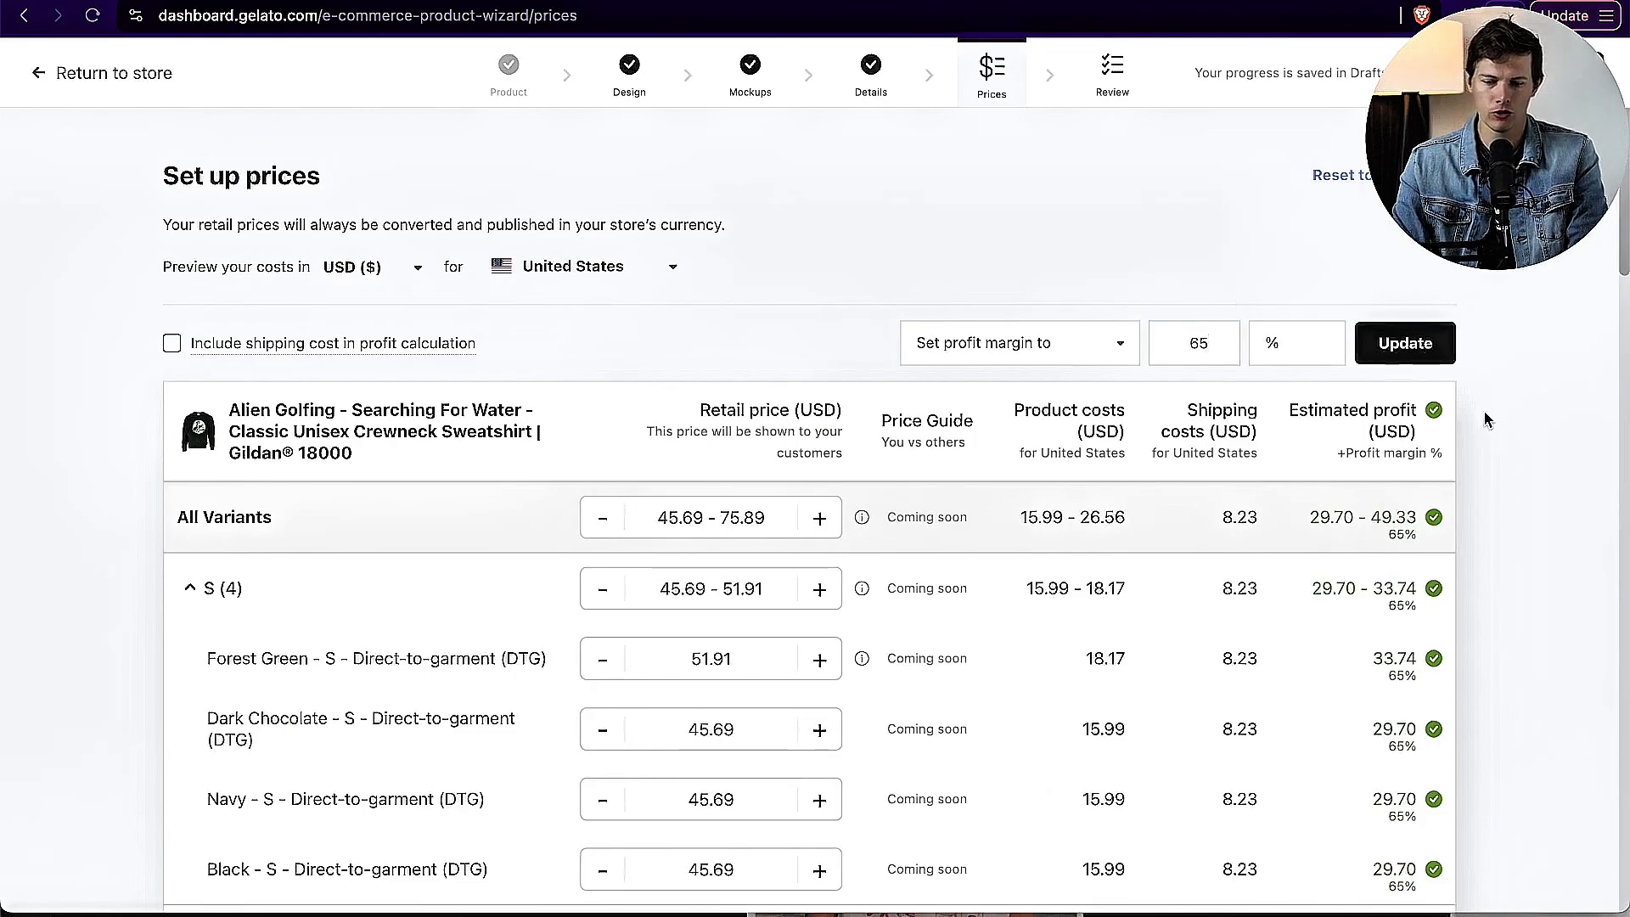
Step: Compare the retail prices, product costs and estimated profits of the sweatshirt colors across the sizes
scroll(1487, 419, "down", 20)
scroll(1487, 419, "up", 20)
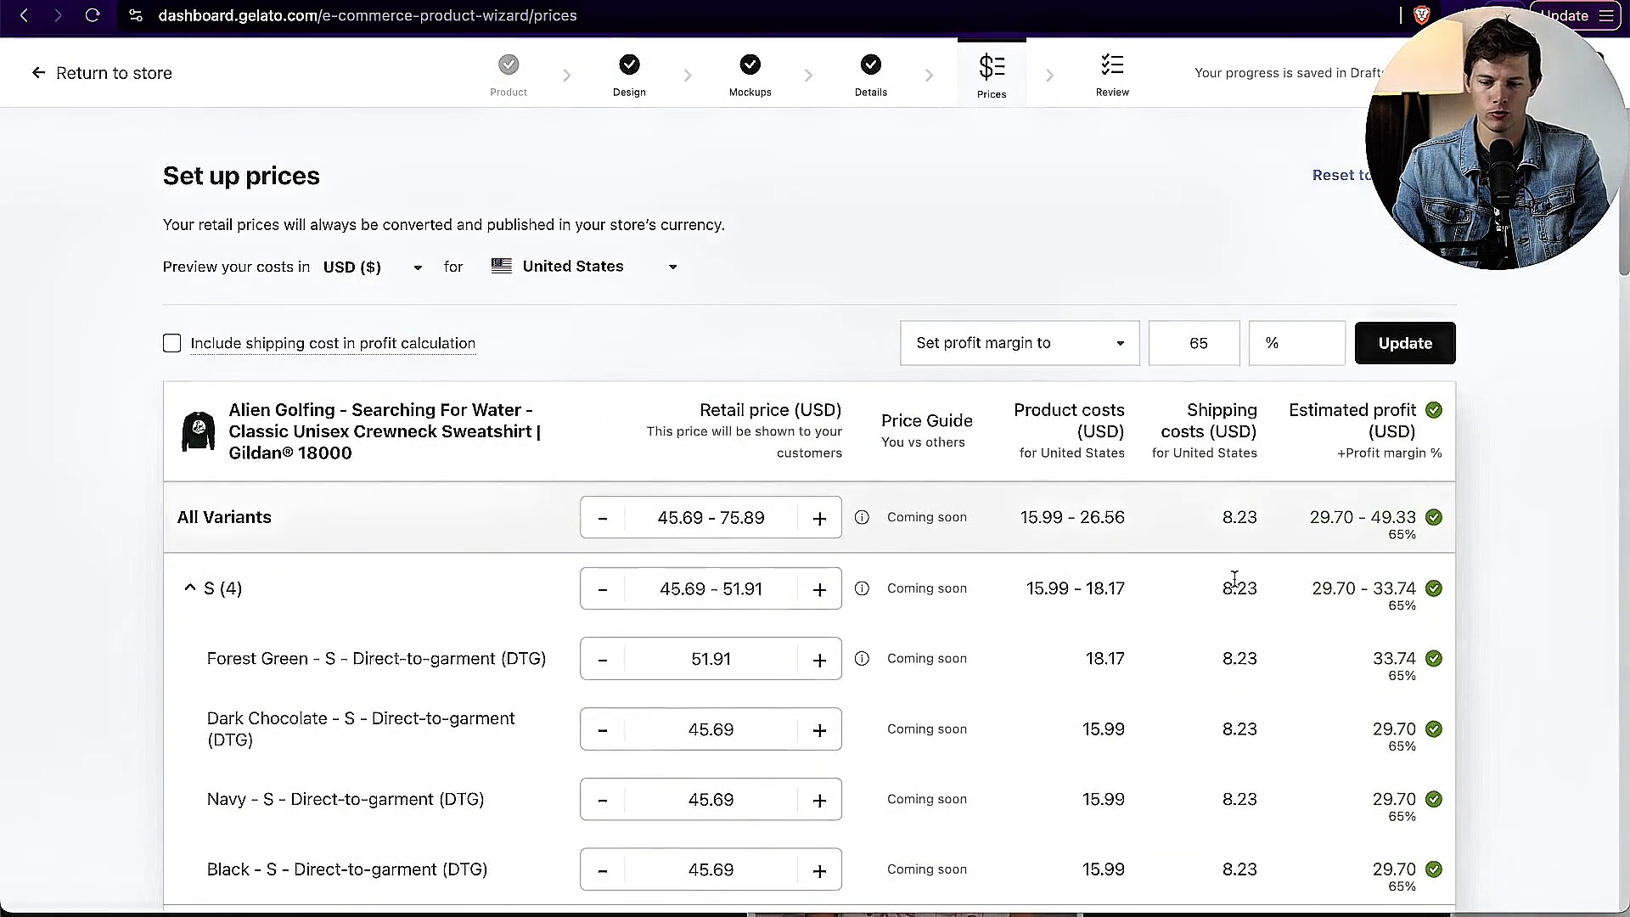
scroll(1234, 577, "down", 20)
scroll(1234, 577, "up", 20)
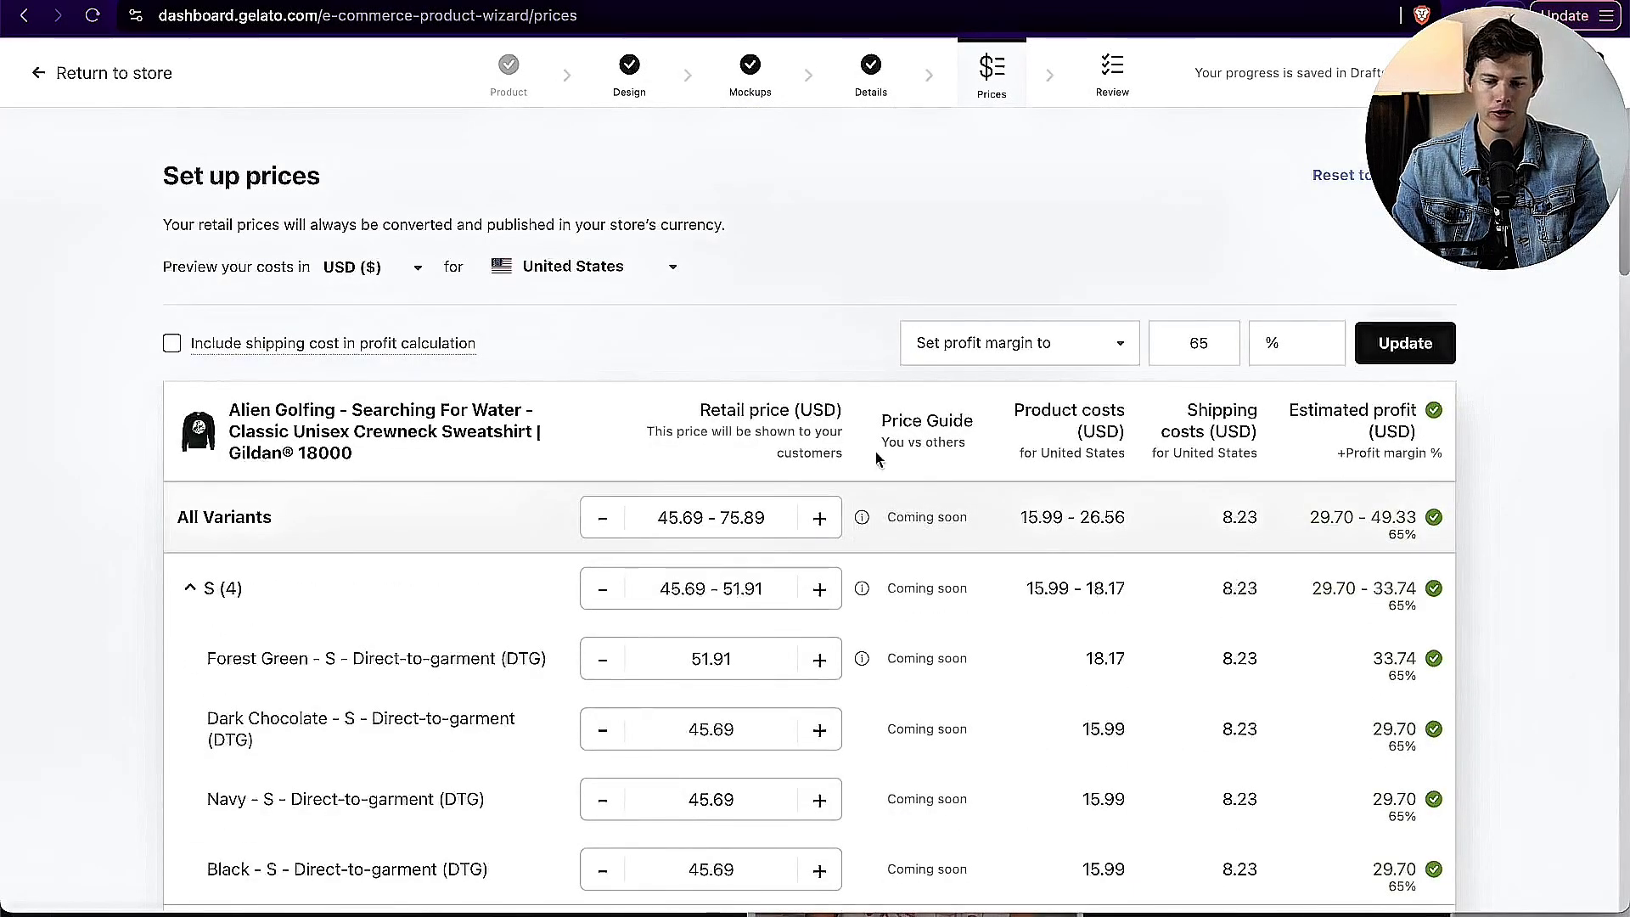
scroll(695, 508, "down", 1)
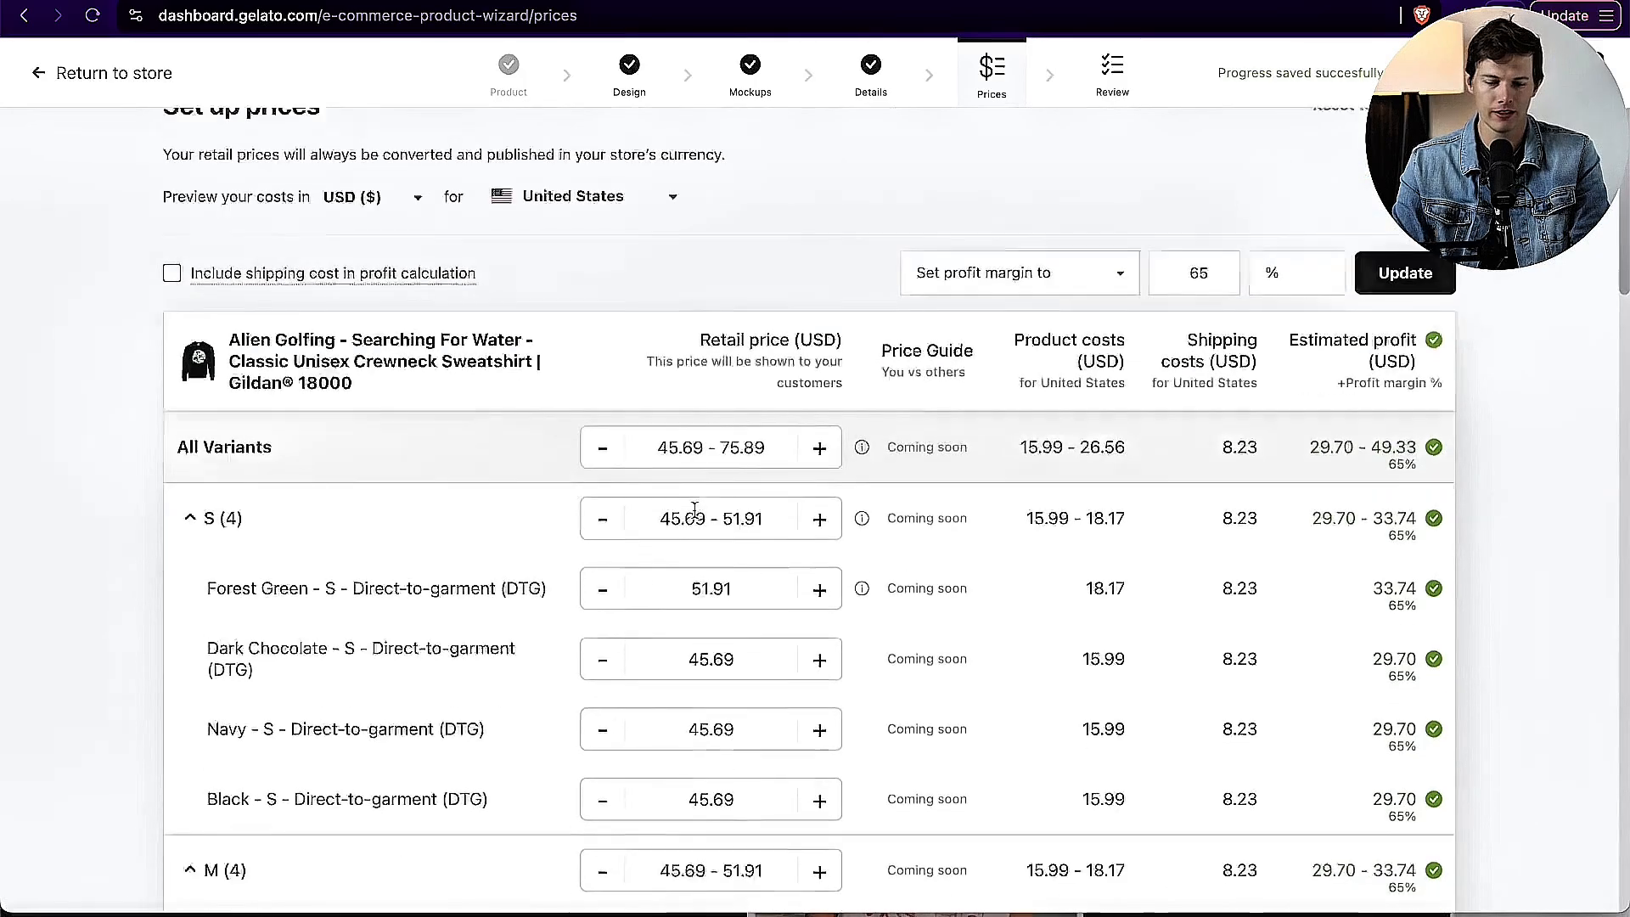
scroll(694, 508, "down", 10)
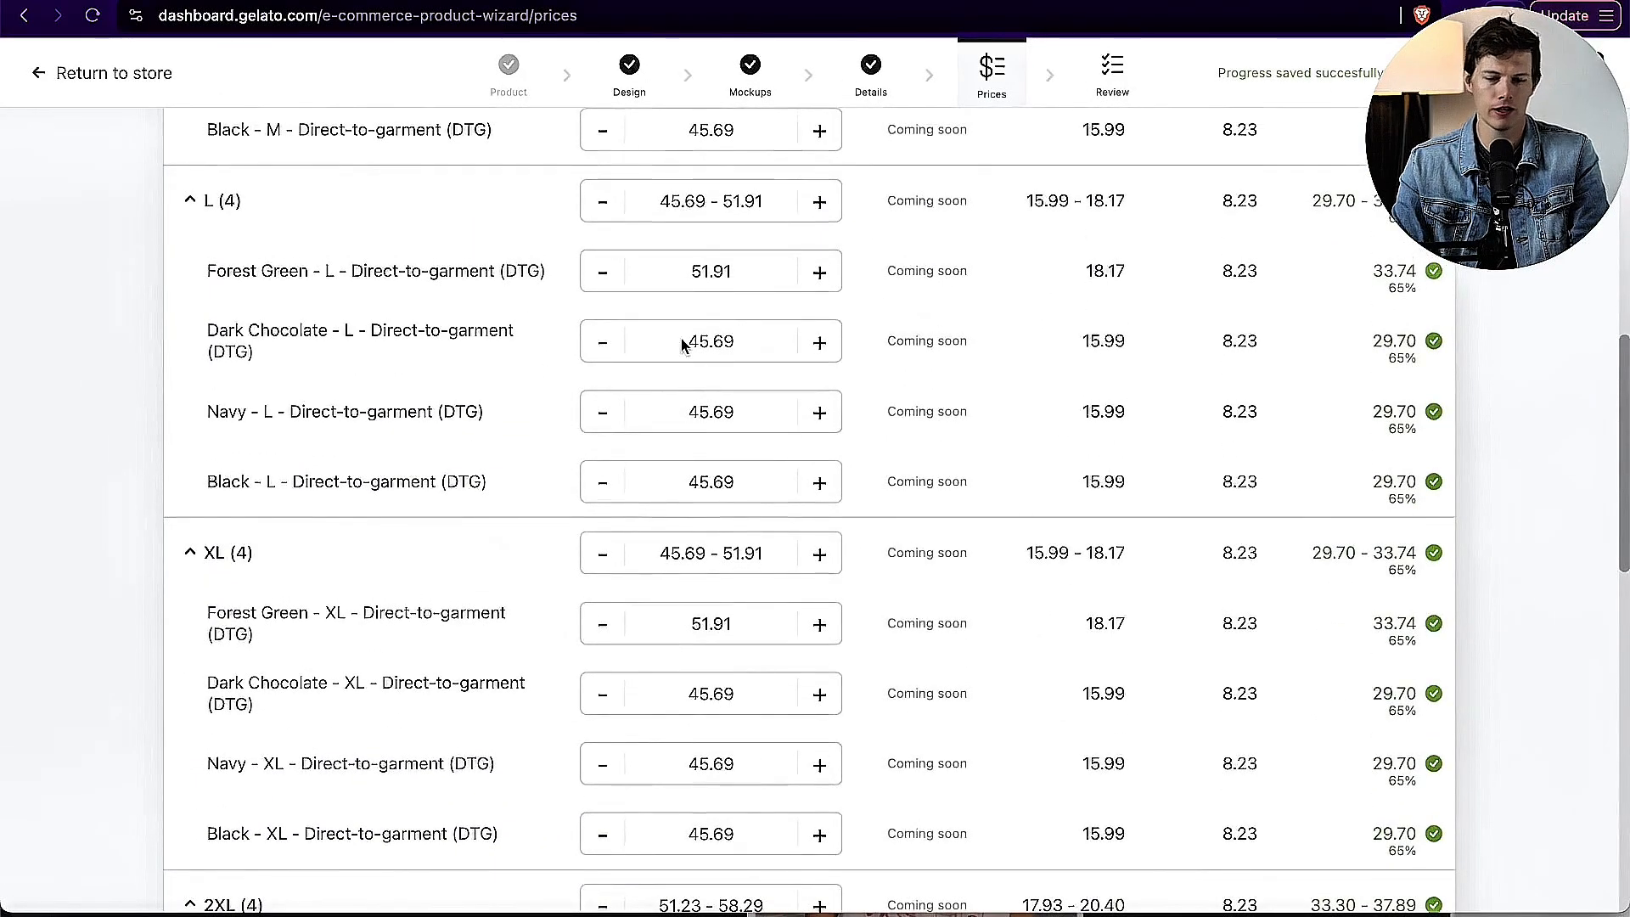
scroll(683, 341, "up", 1)
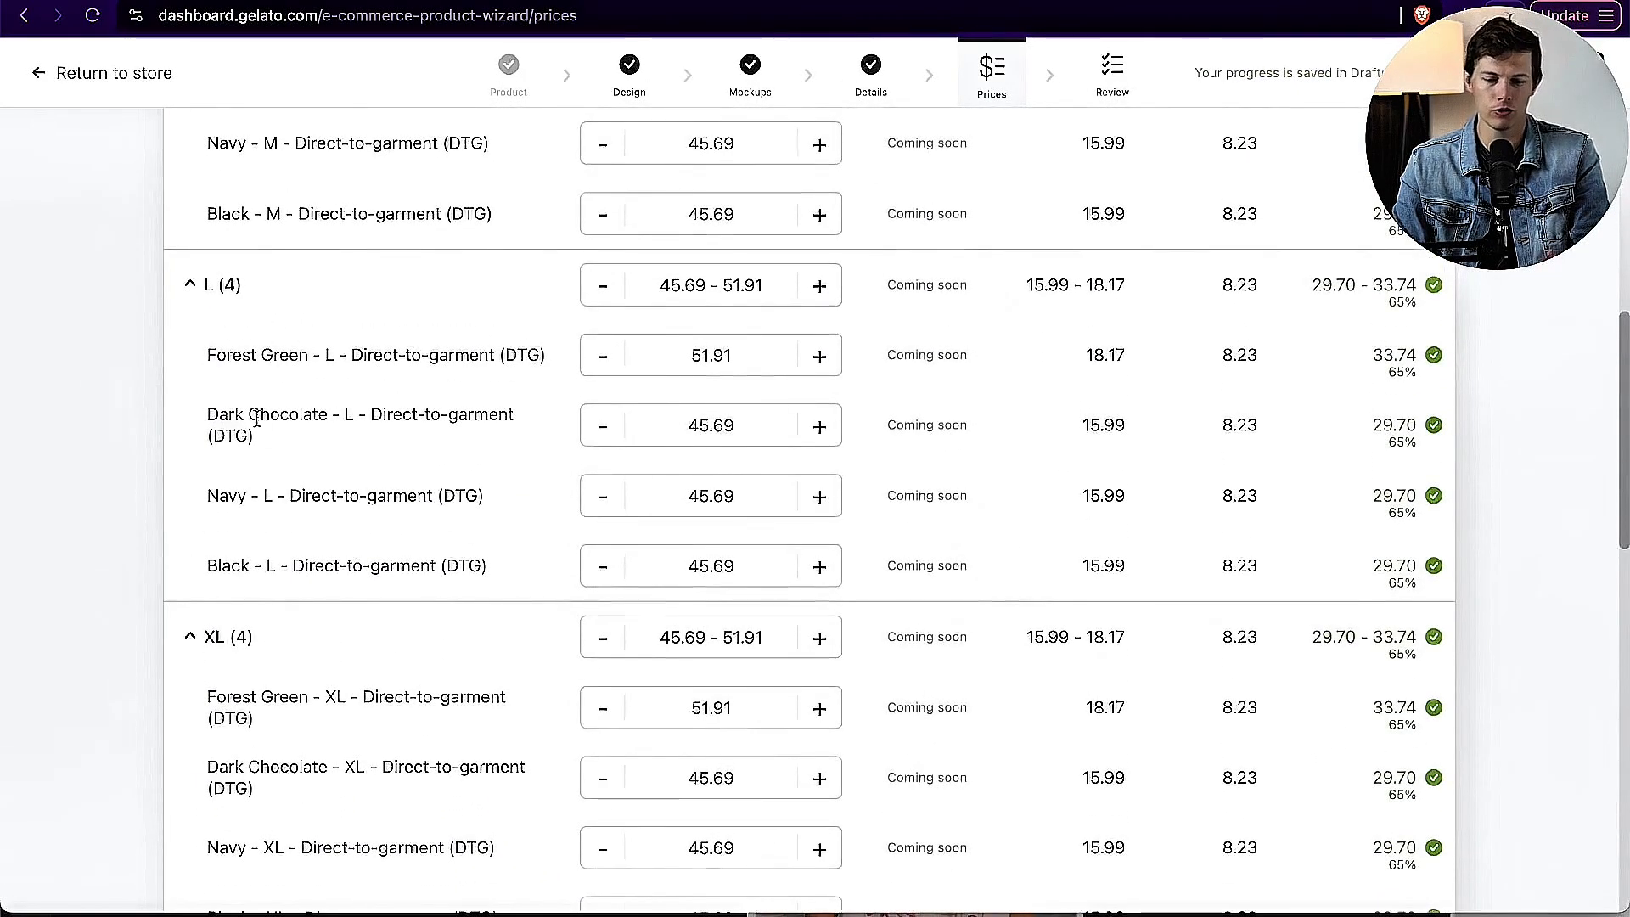
scroll(851, 518, "up", 12)
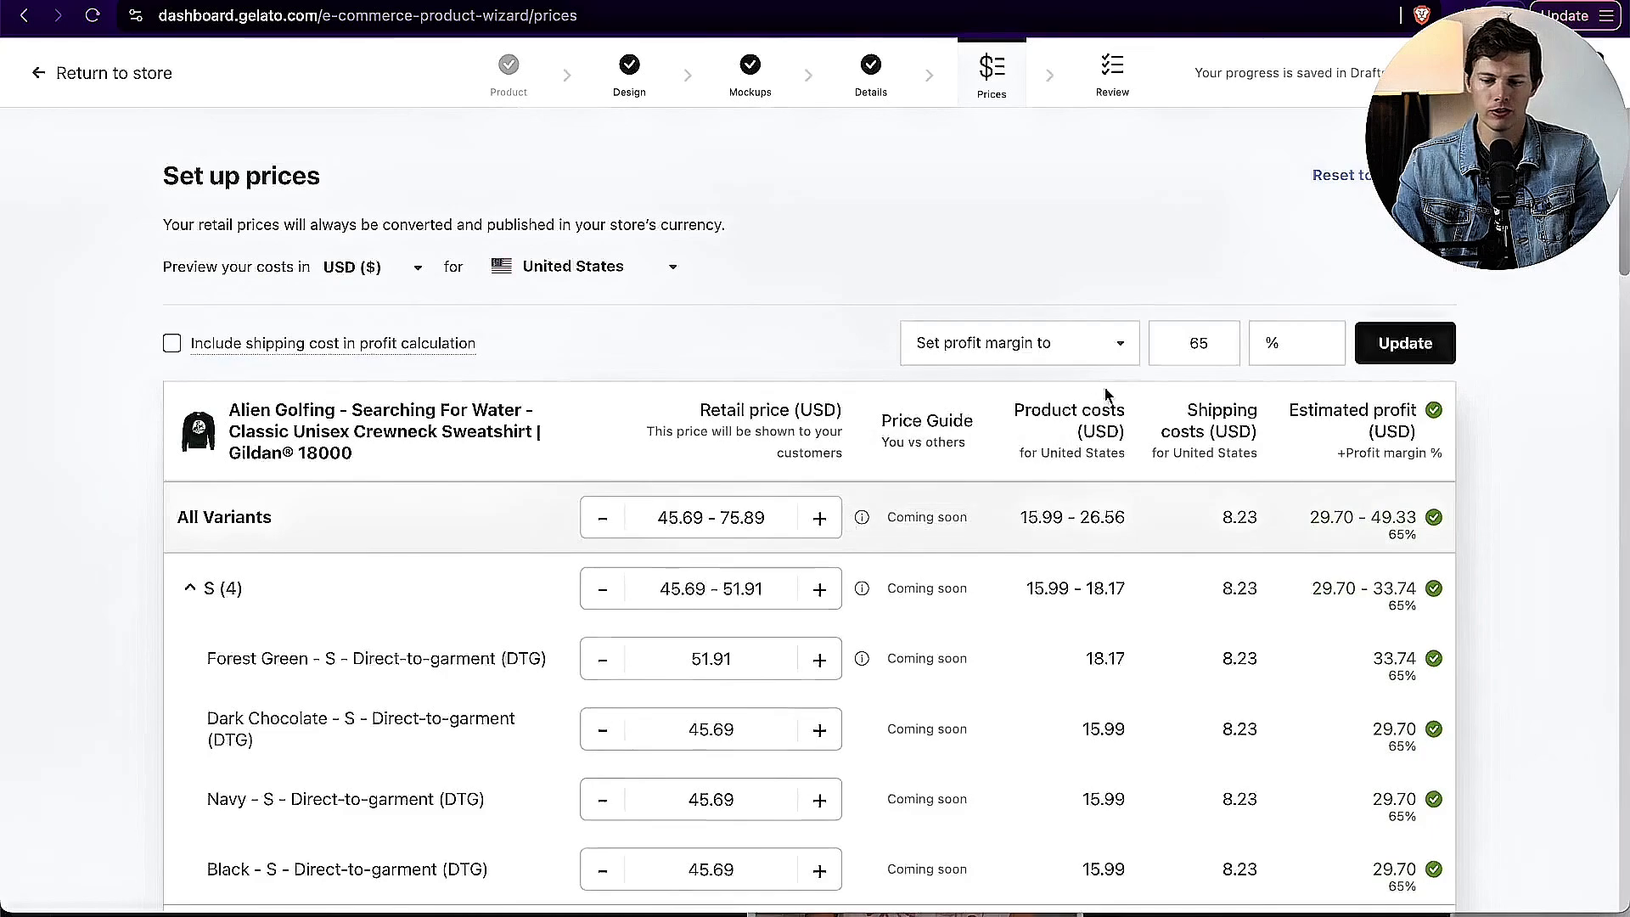
Step: Set a fixed profit of 15 USD for all sweatshirt variants and check the prices by size
left_click(1076, 341)
left_click(1027, 446)
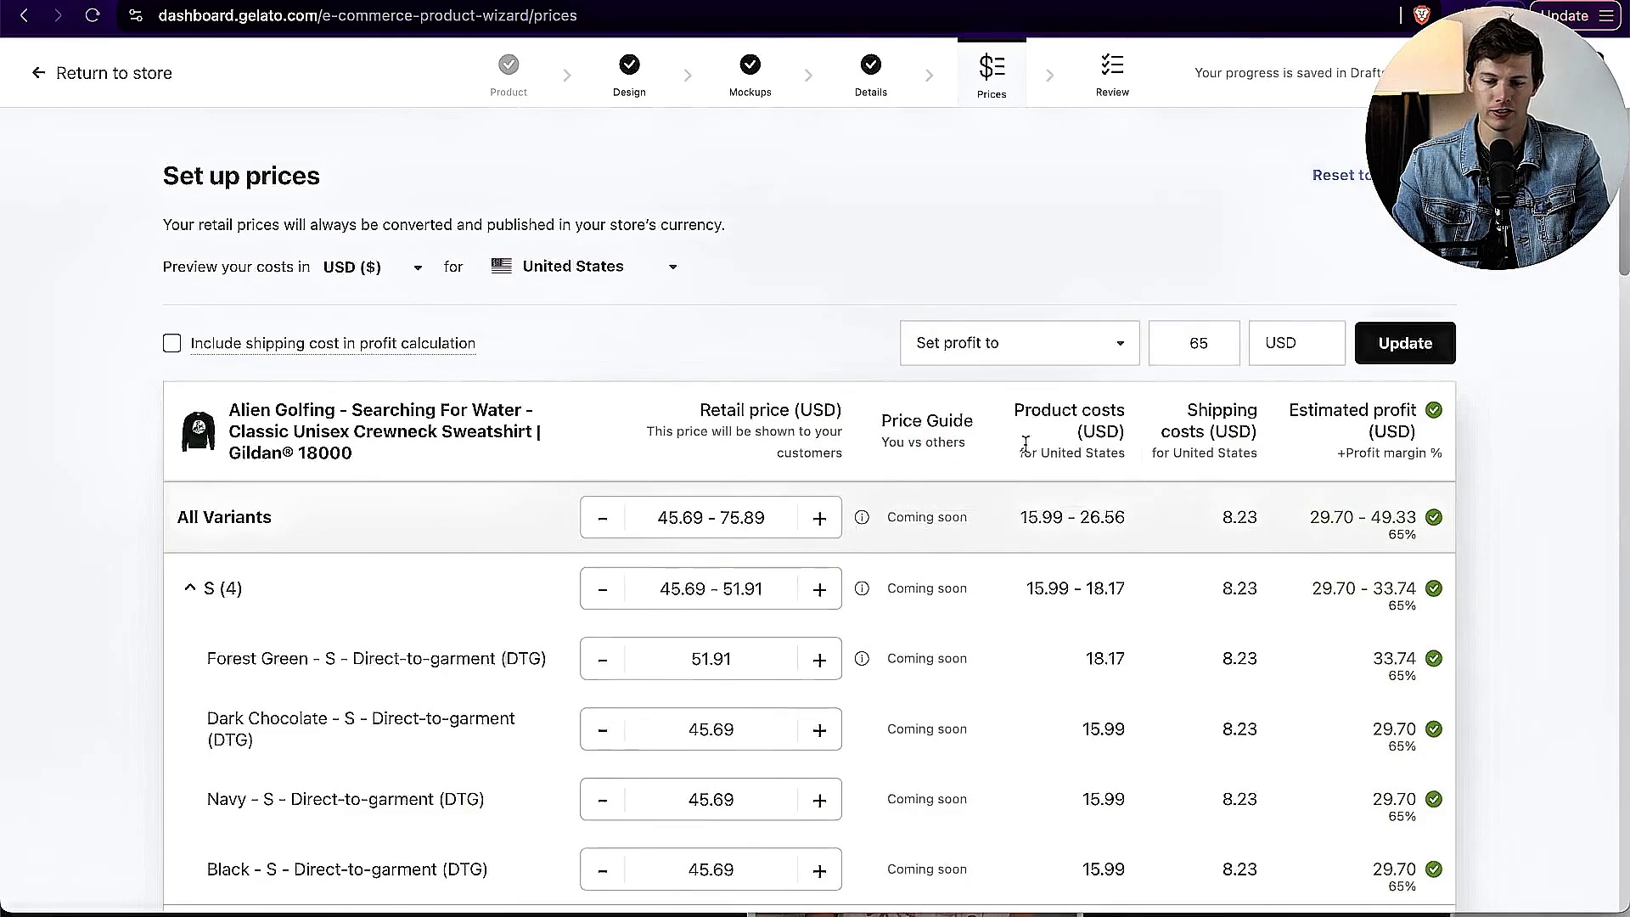
left_click_drag(1189, 345, 1224, 348)
type("01")
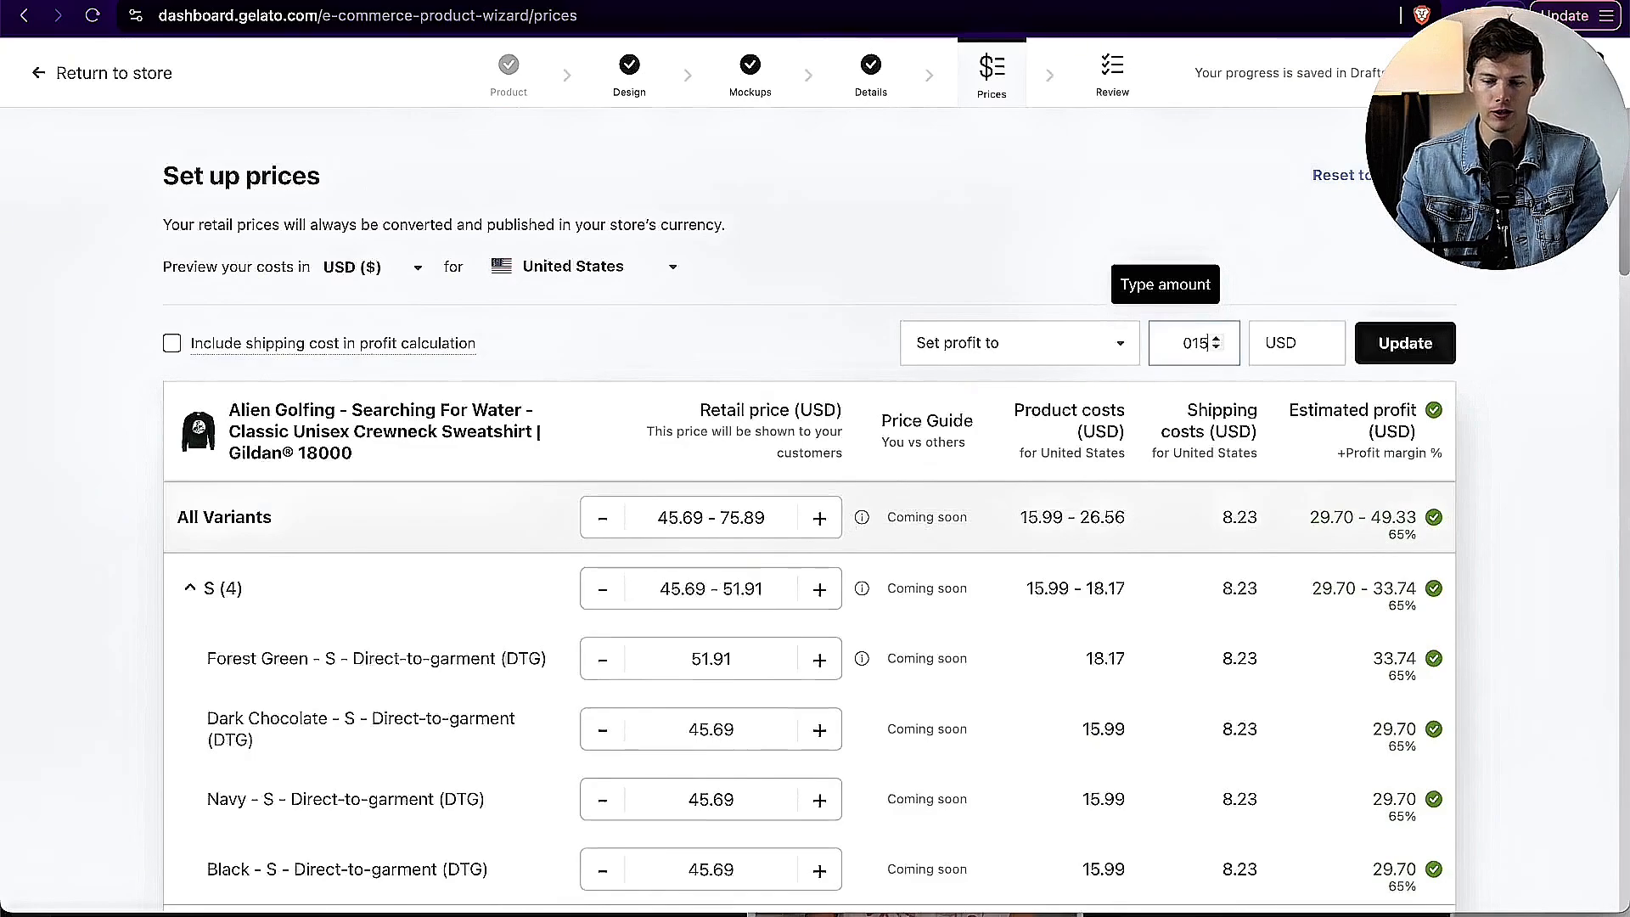
type("5")
left_click(1405, 342)
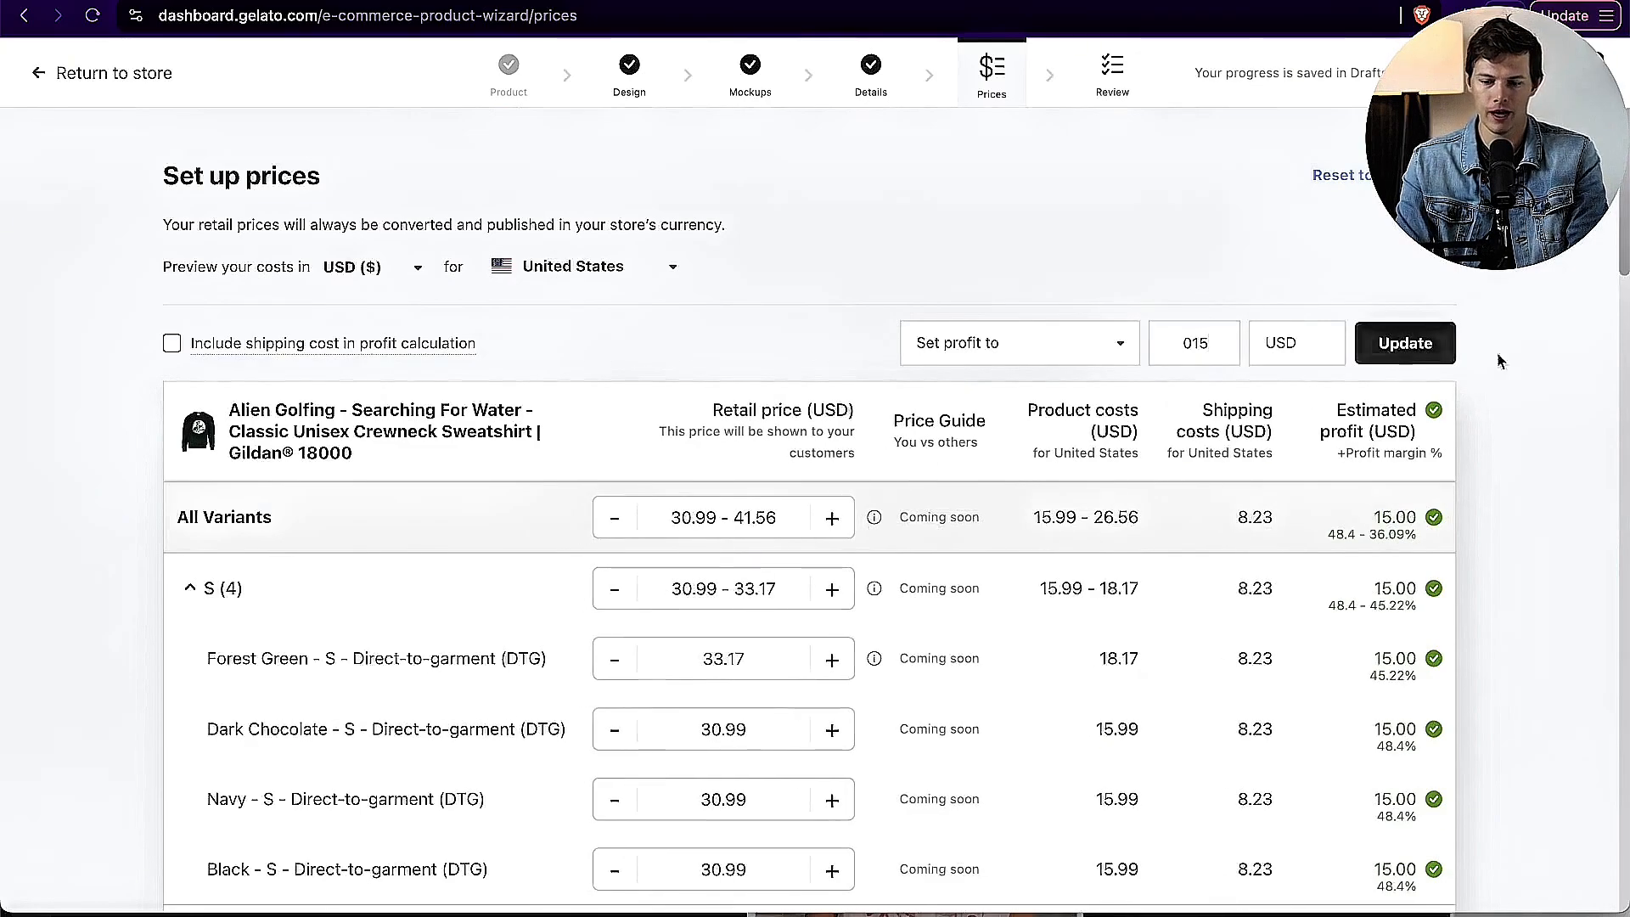
scroll(1567, 404, "down", 4)
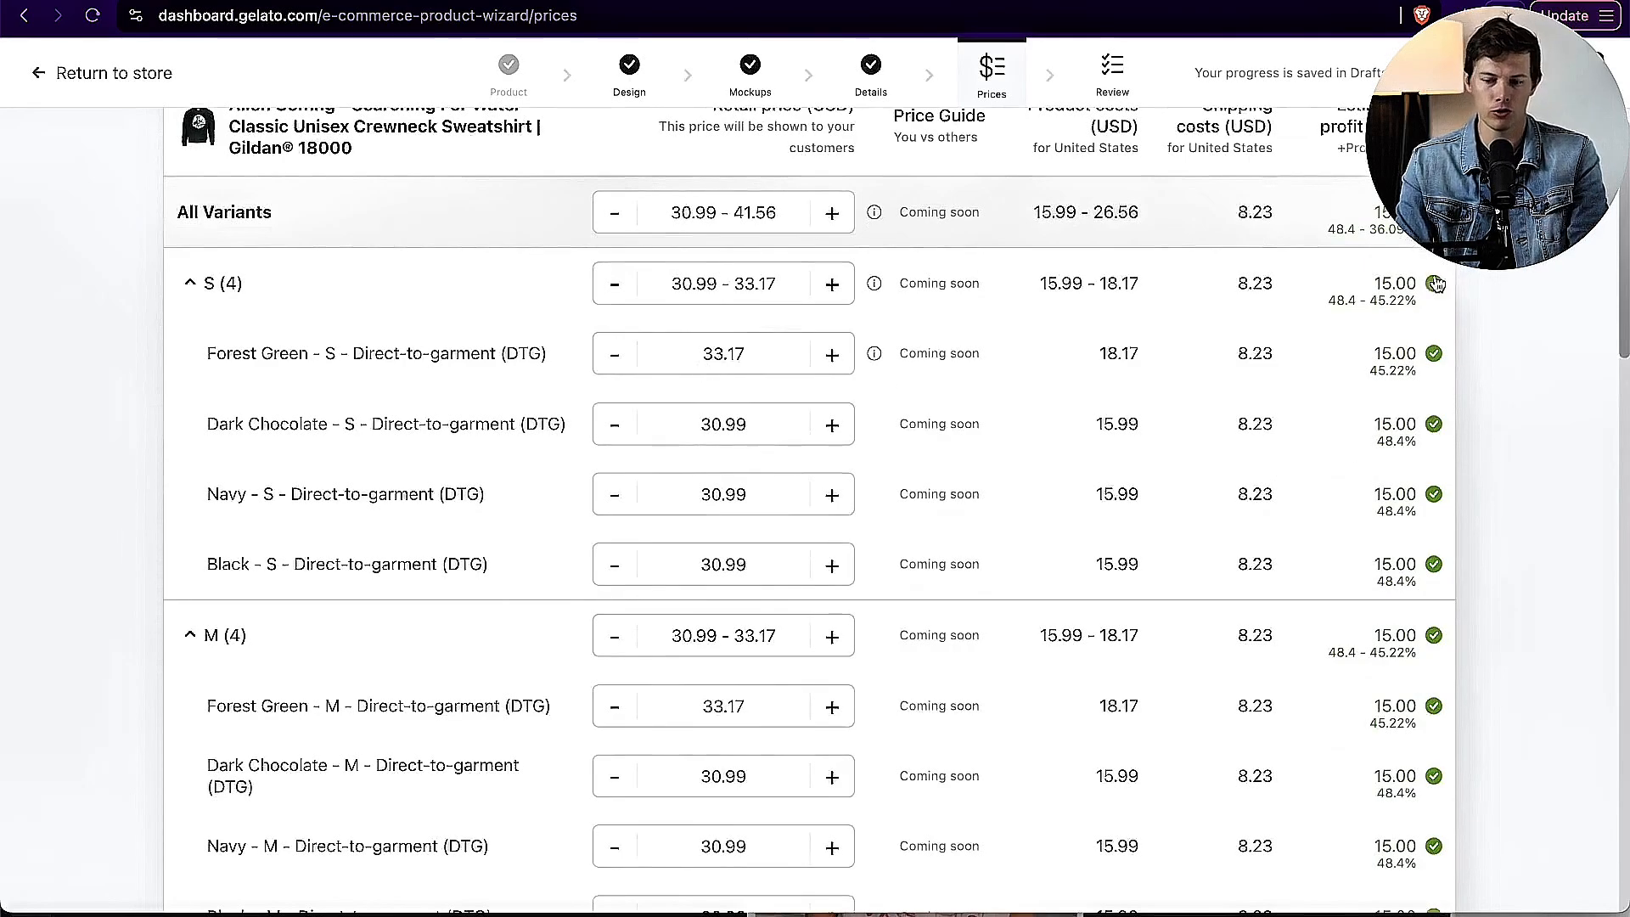
scroll(1516, 373, "down", 15)
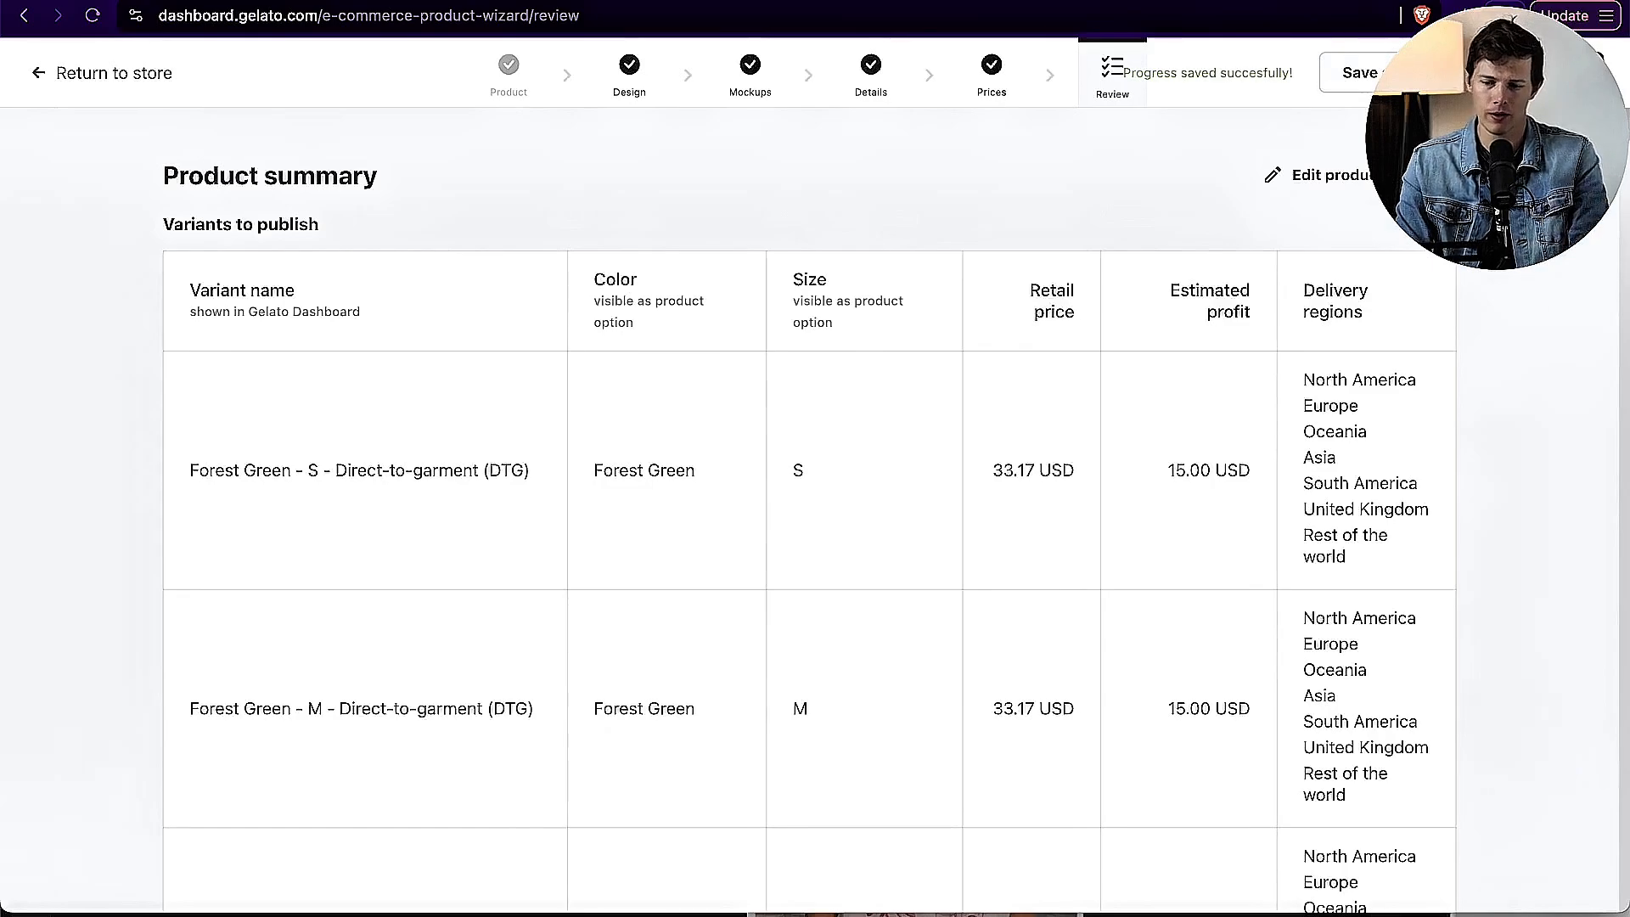
Step: Check the variant summary and publish the sweatshirt to My Store, and open the product list in the Shopify admin
scroll(1481, 308, "down", 20)
scroll(1481, 308, "down", 10)
scroll(1481, 307, "up", 20)
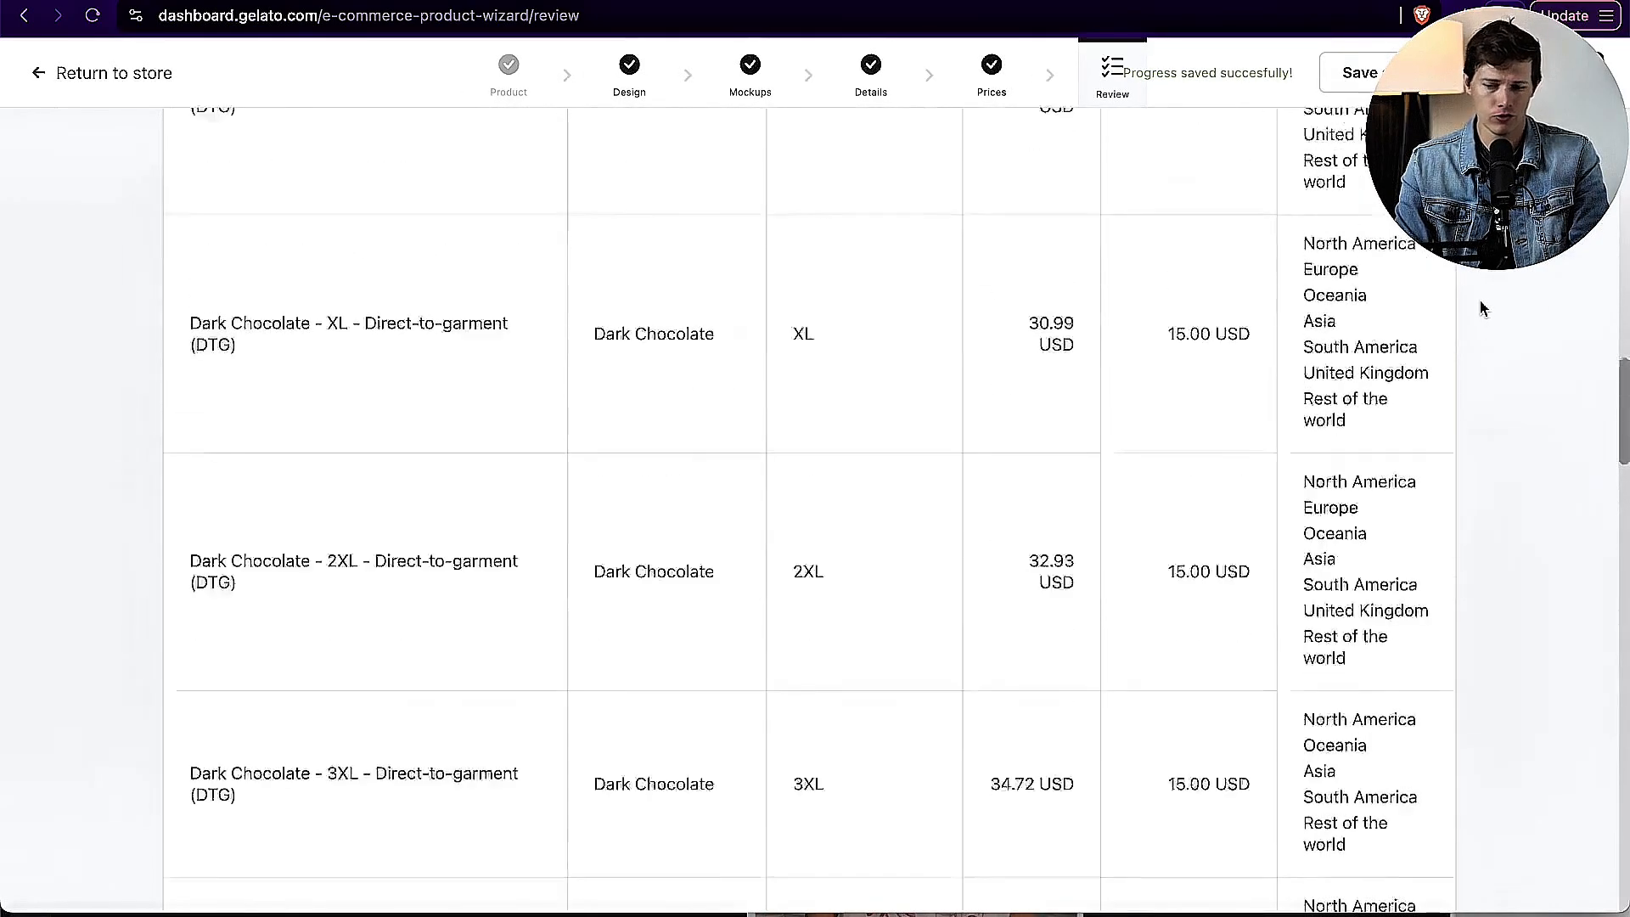
scroll(1481, 307, "up", 10)
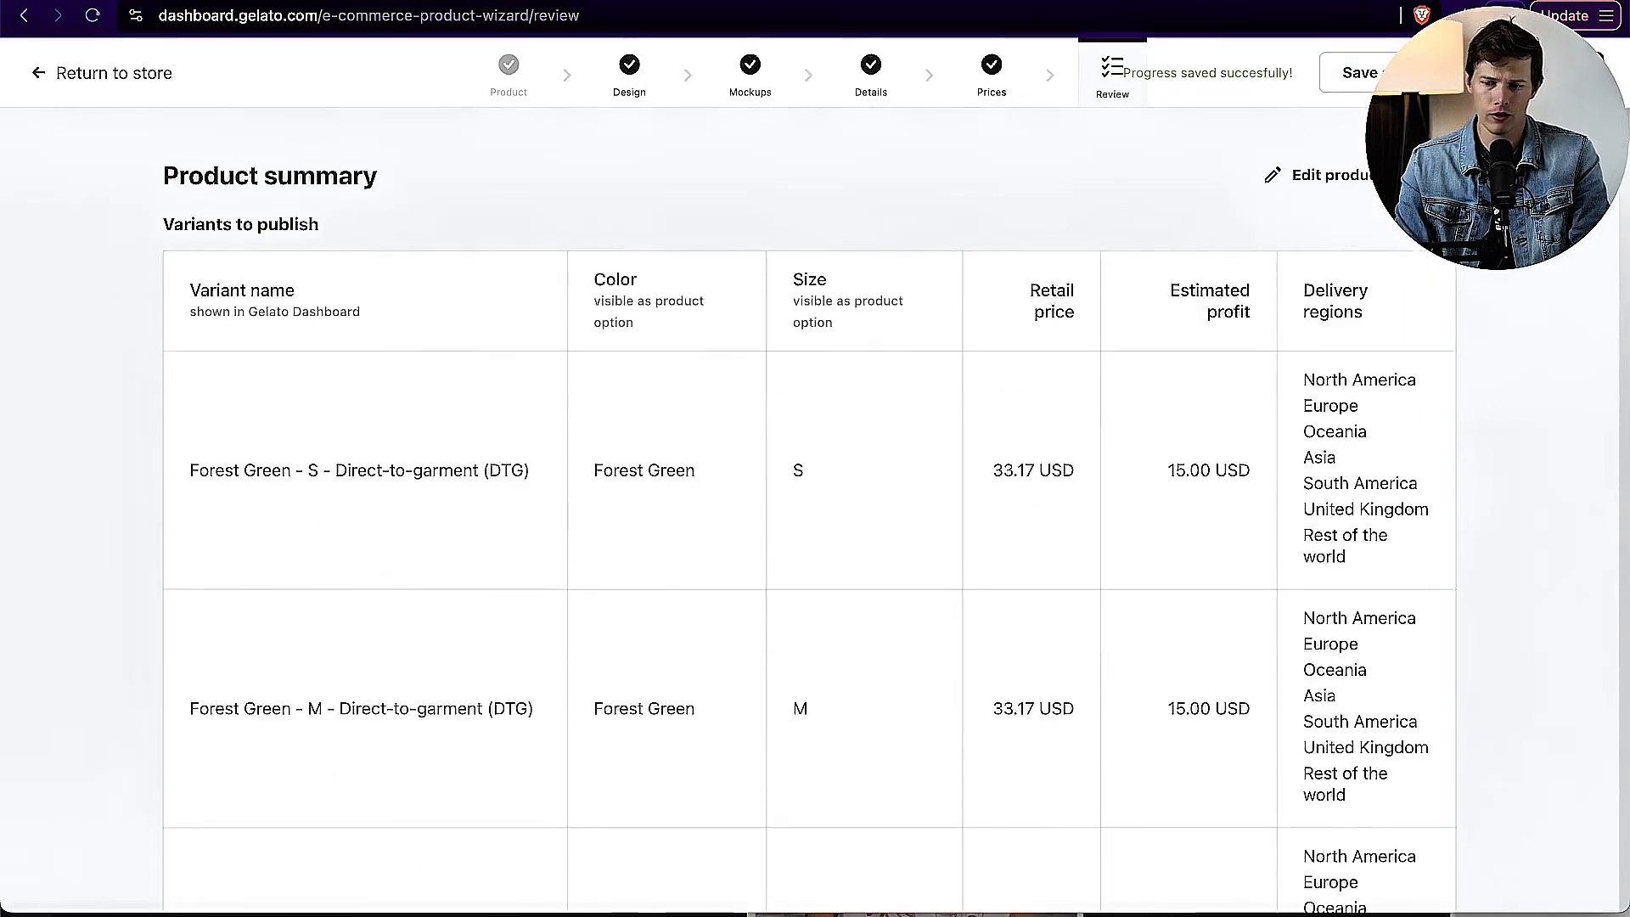
left_click(1547, 73)
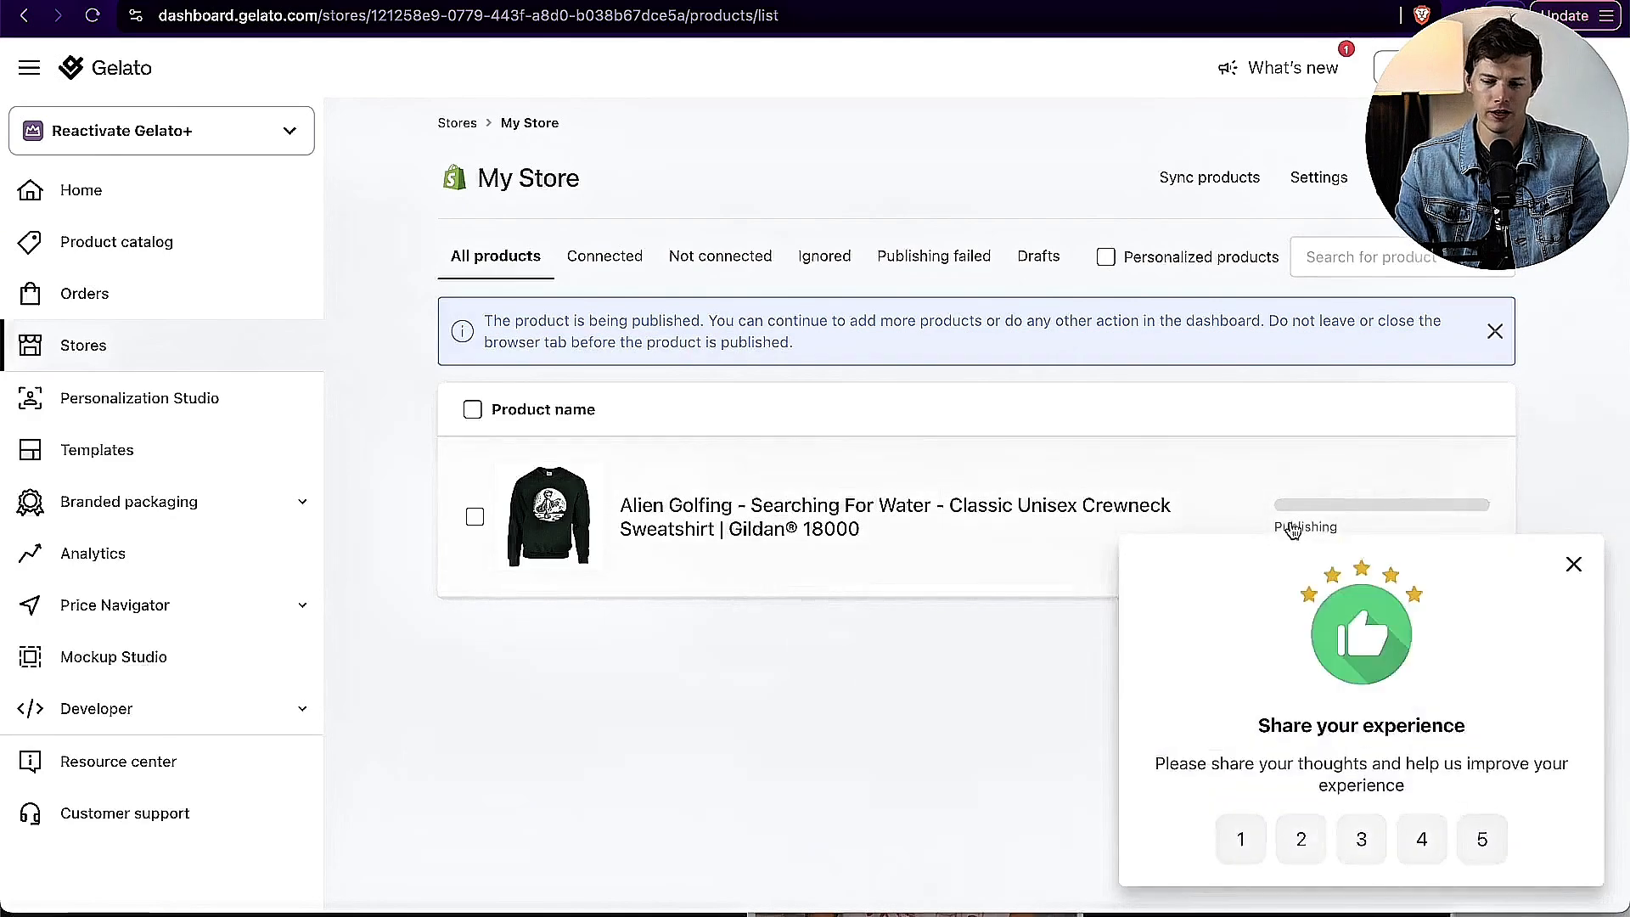
left_click(1572, 564)
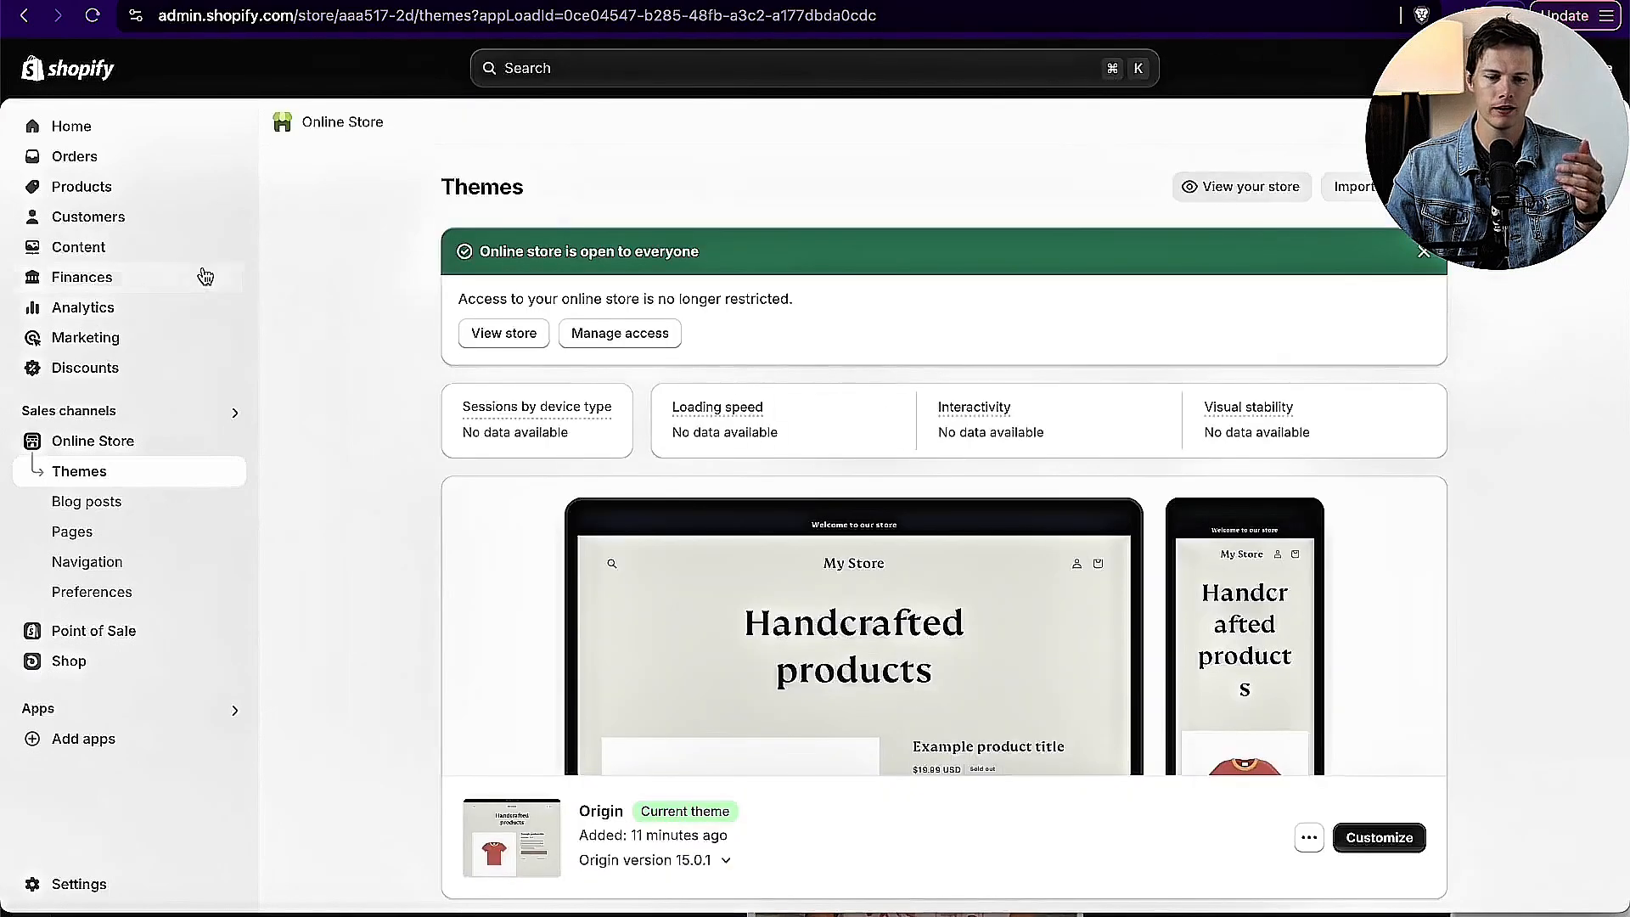
left_click(94, 186)
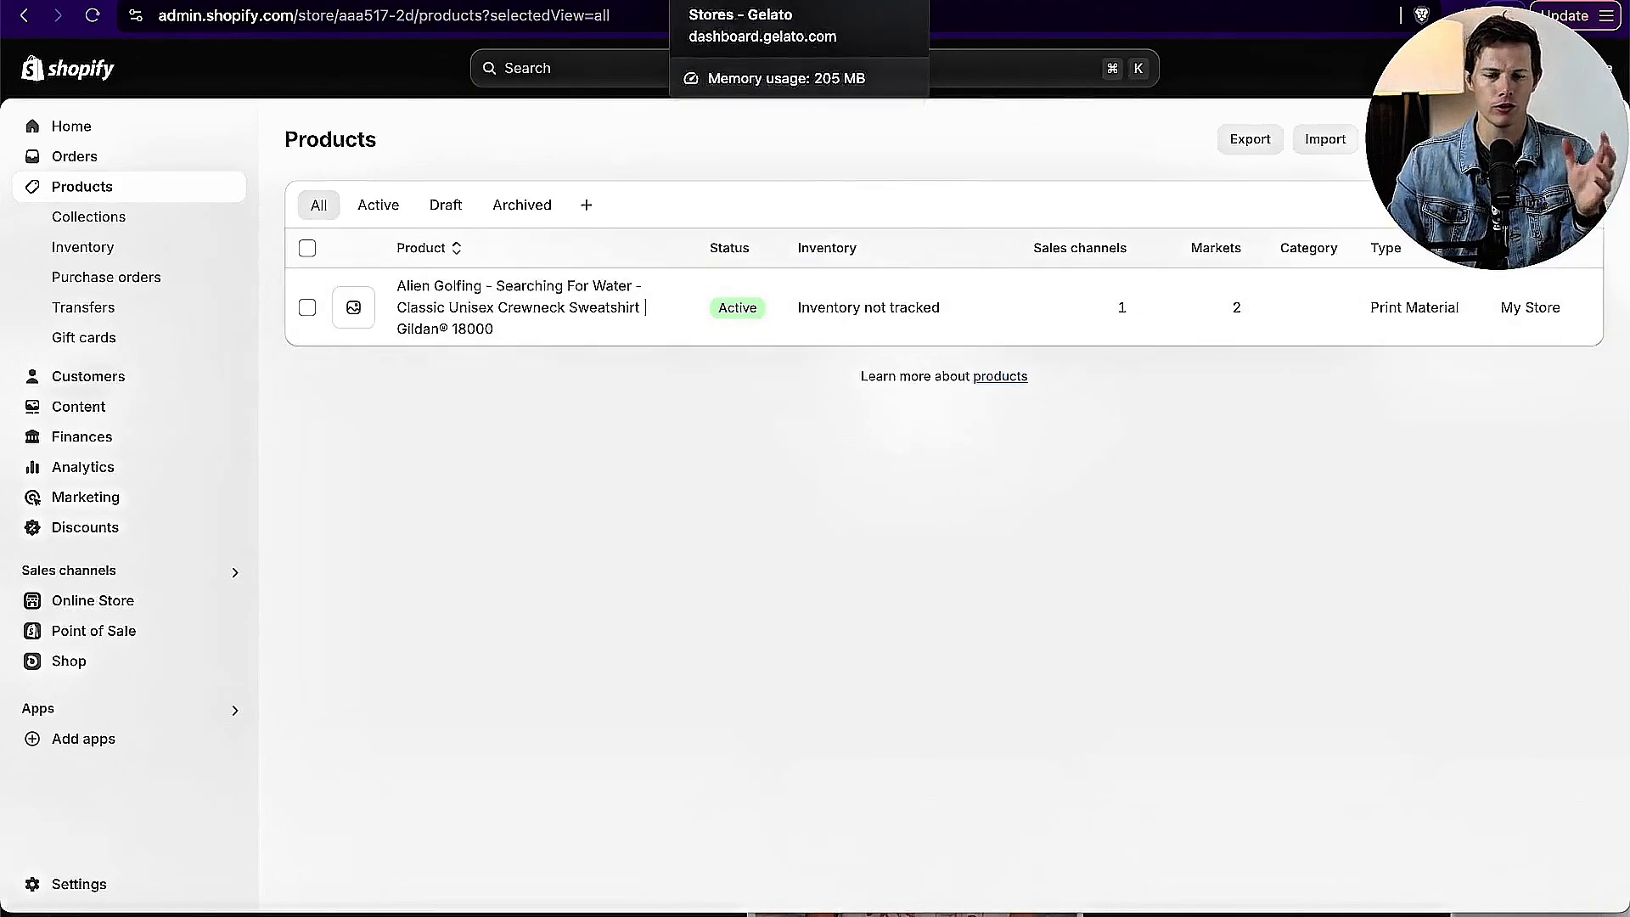
Step: Switch back to Gelato and browse the Premium products under men's clothing in the product catalog
left_click(755, 1)
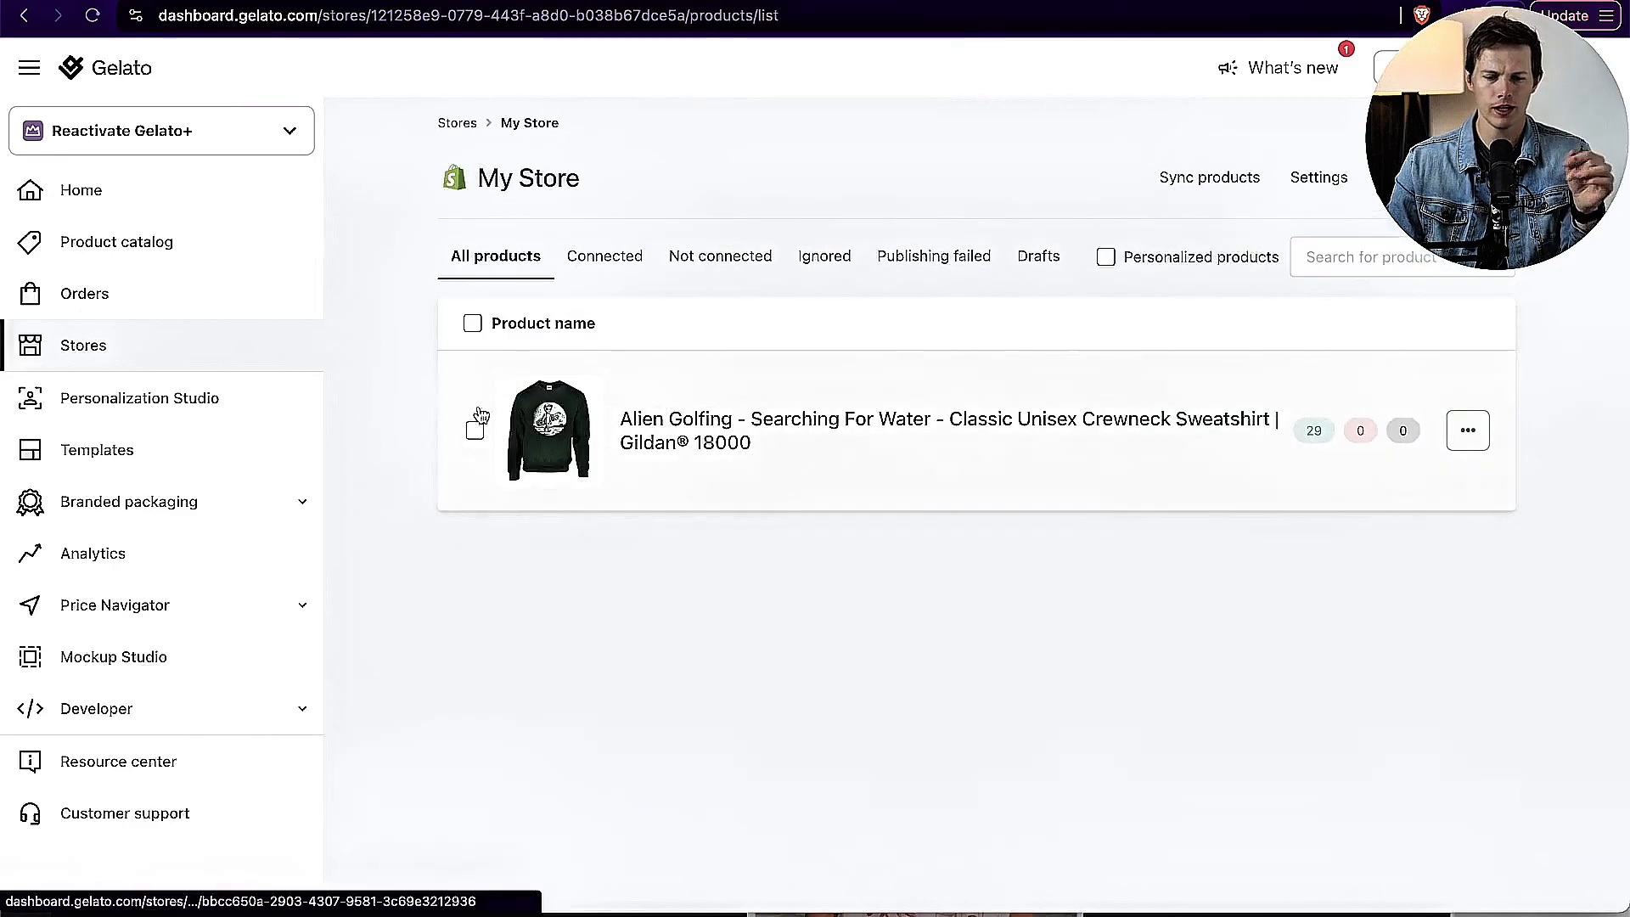
left_click(208, 251)
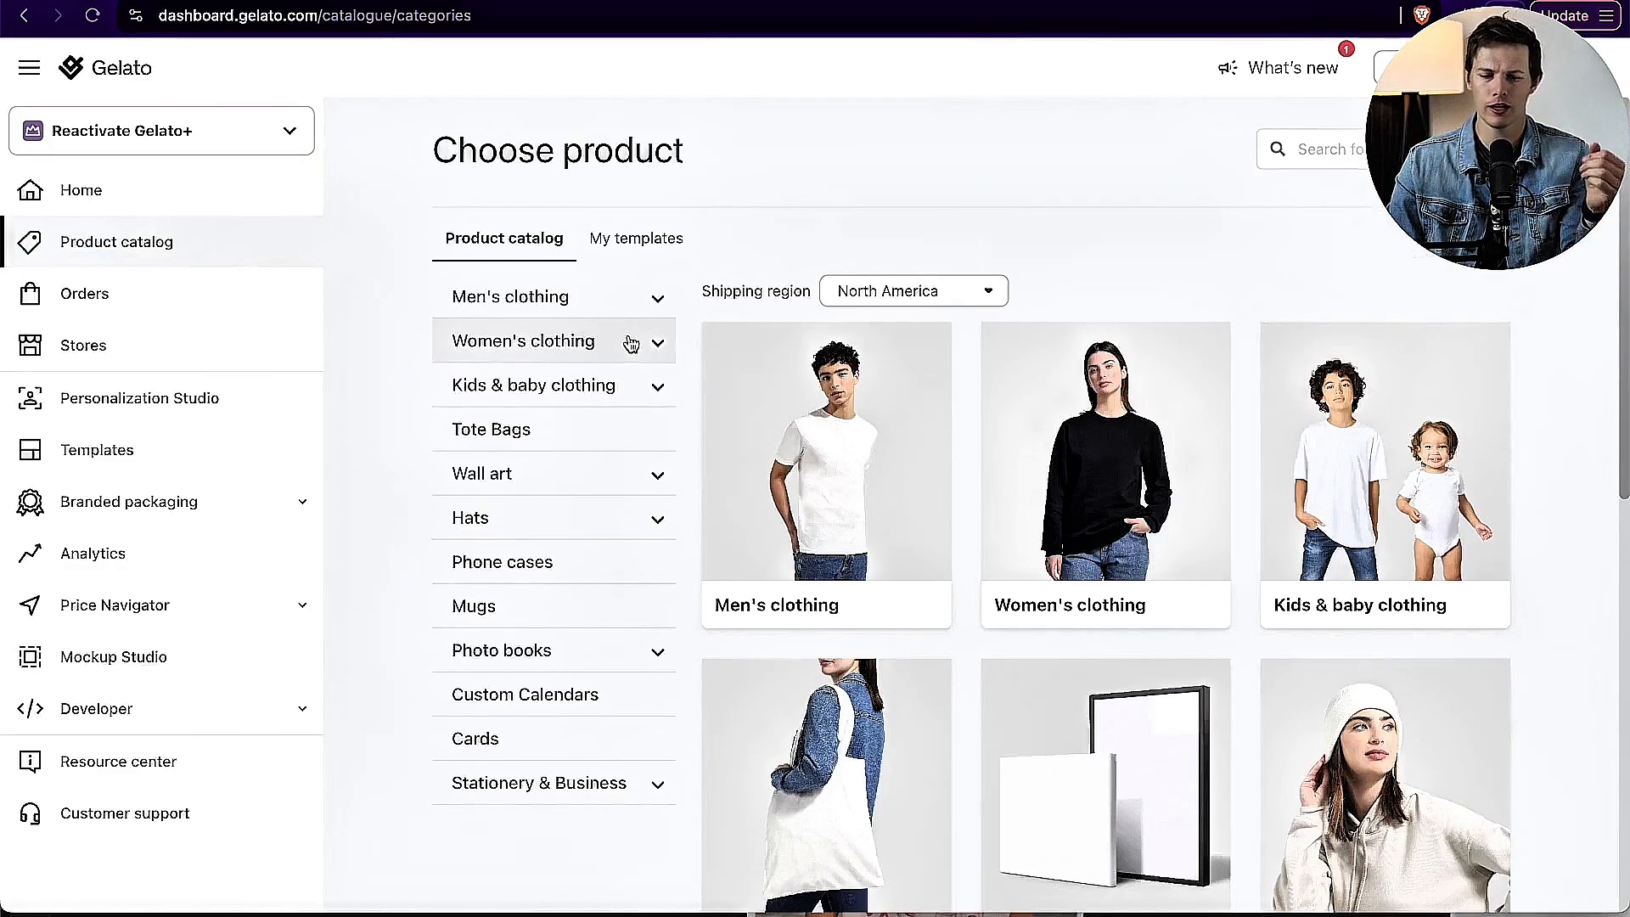
left_click(567, 307)
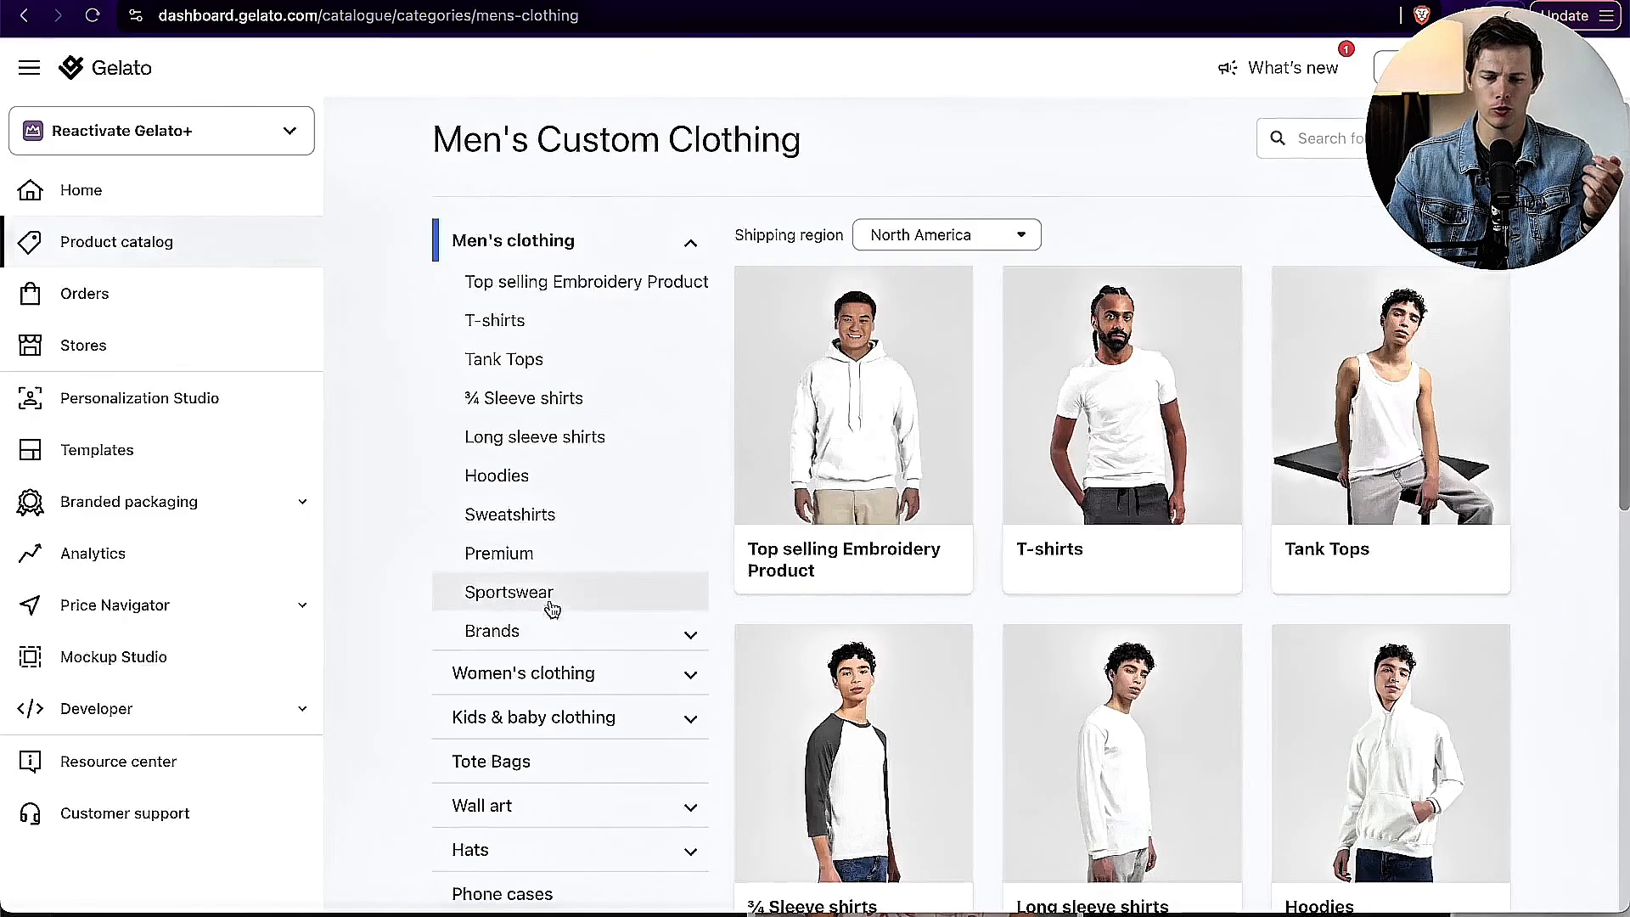
left_click(540, 553)
scroll(1268, 538, "down", 9)
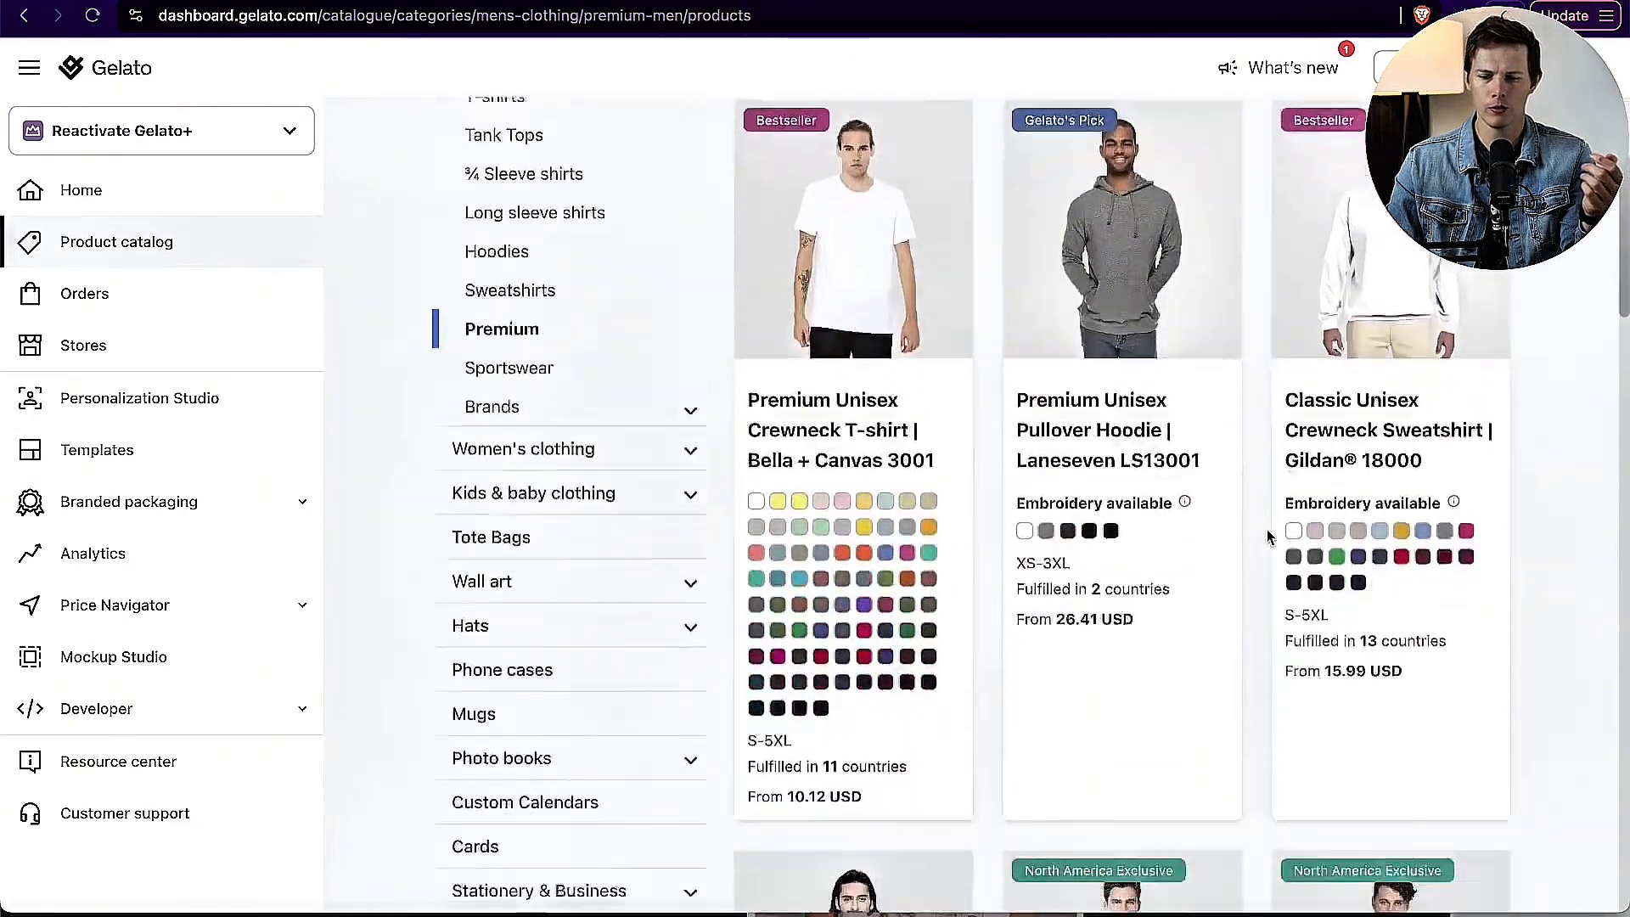
Step: Find the Men's Athletic Crewneck T-Shirt | Under Armour 1383264 among the premium products and add it to the store
scroll(1268, 537, "down", 12)
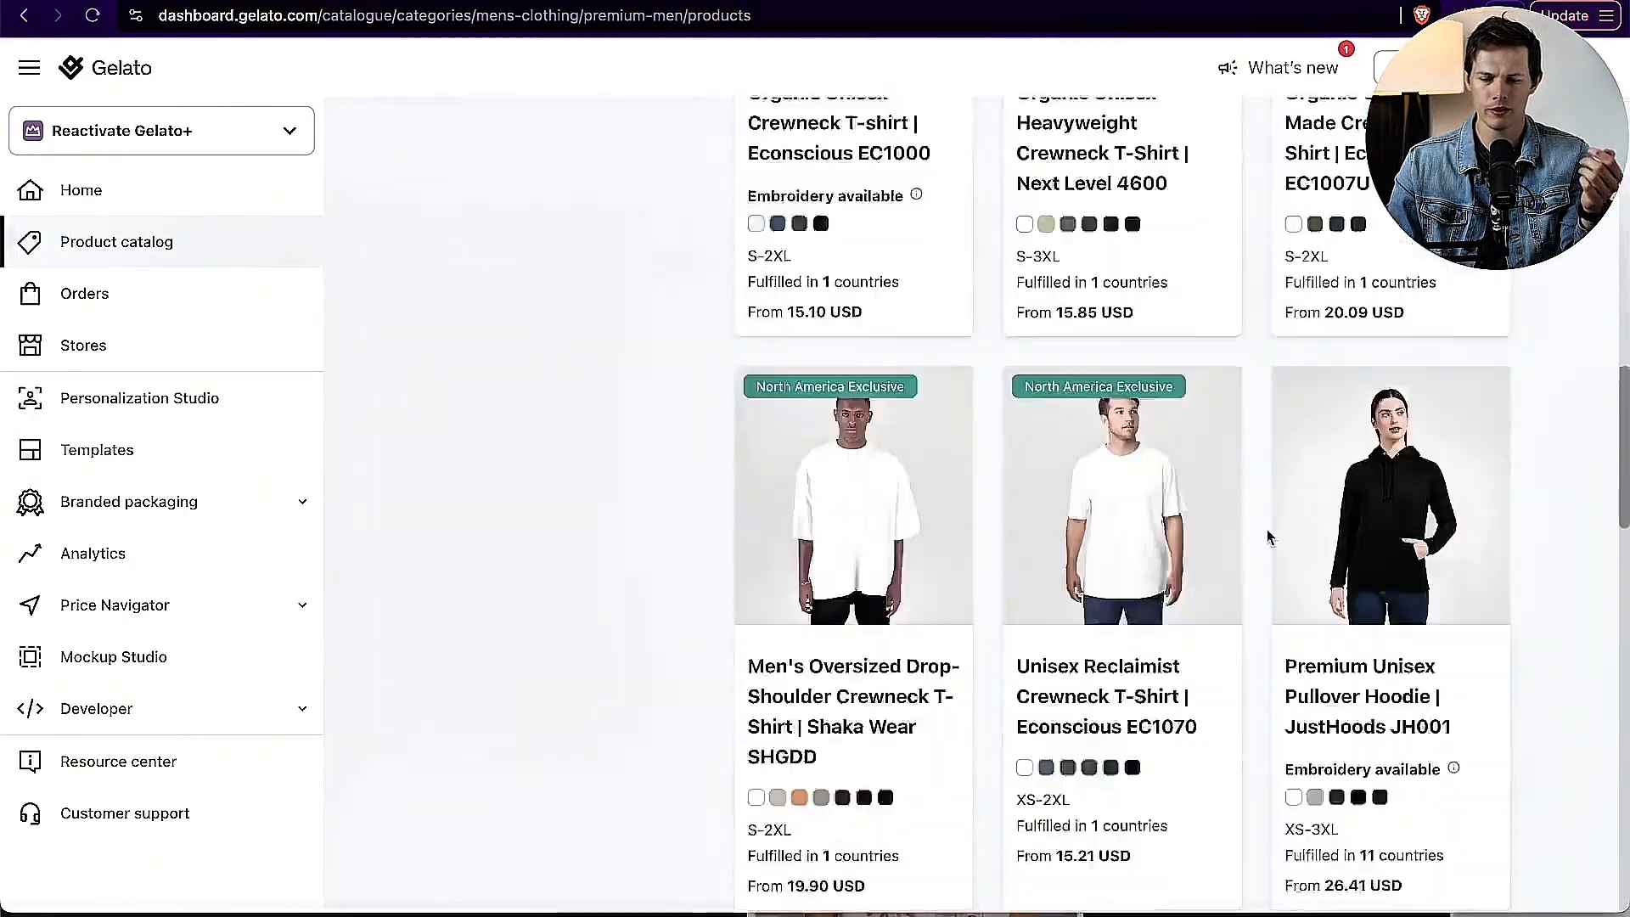
scroll(1267, 537, "down", 4)
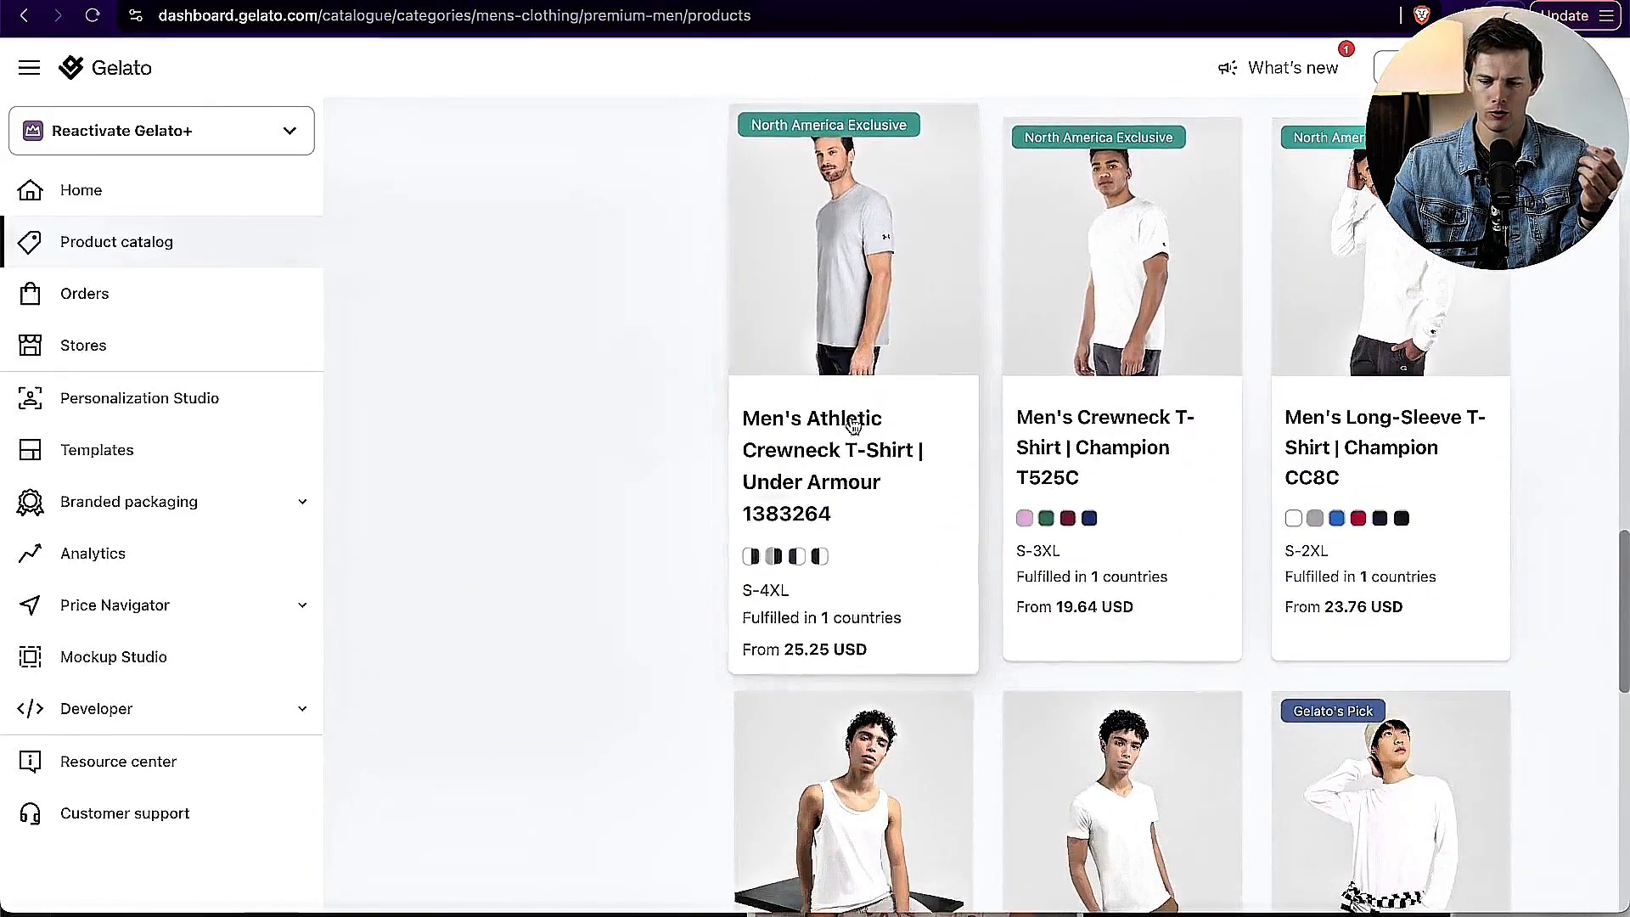
scroll(696, 516, "down", 9)
scroll(696, 517, "up", 10)
left_click(820, 428)
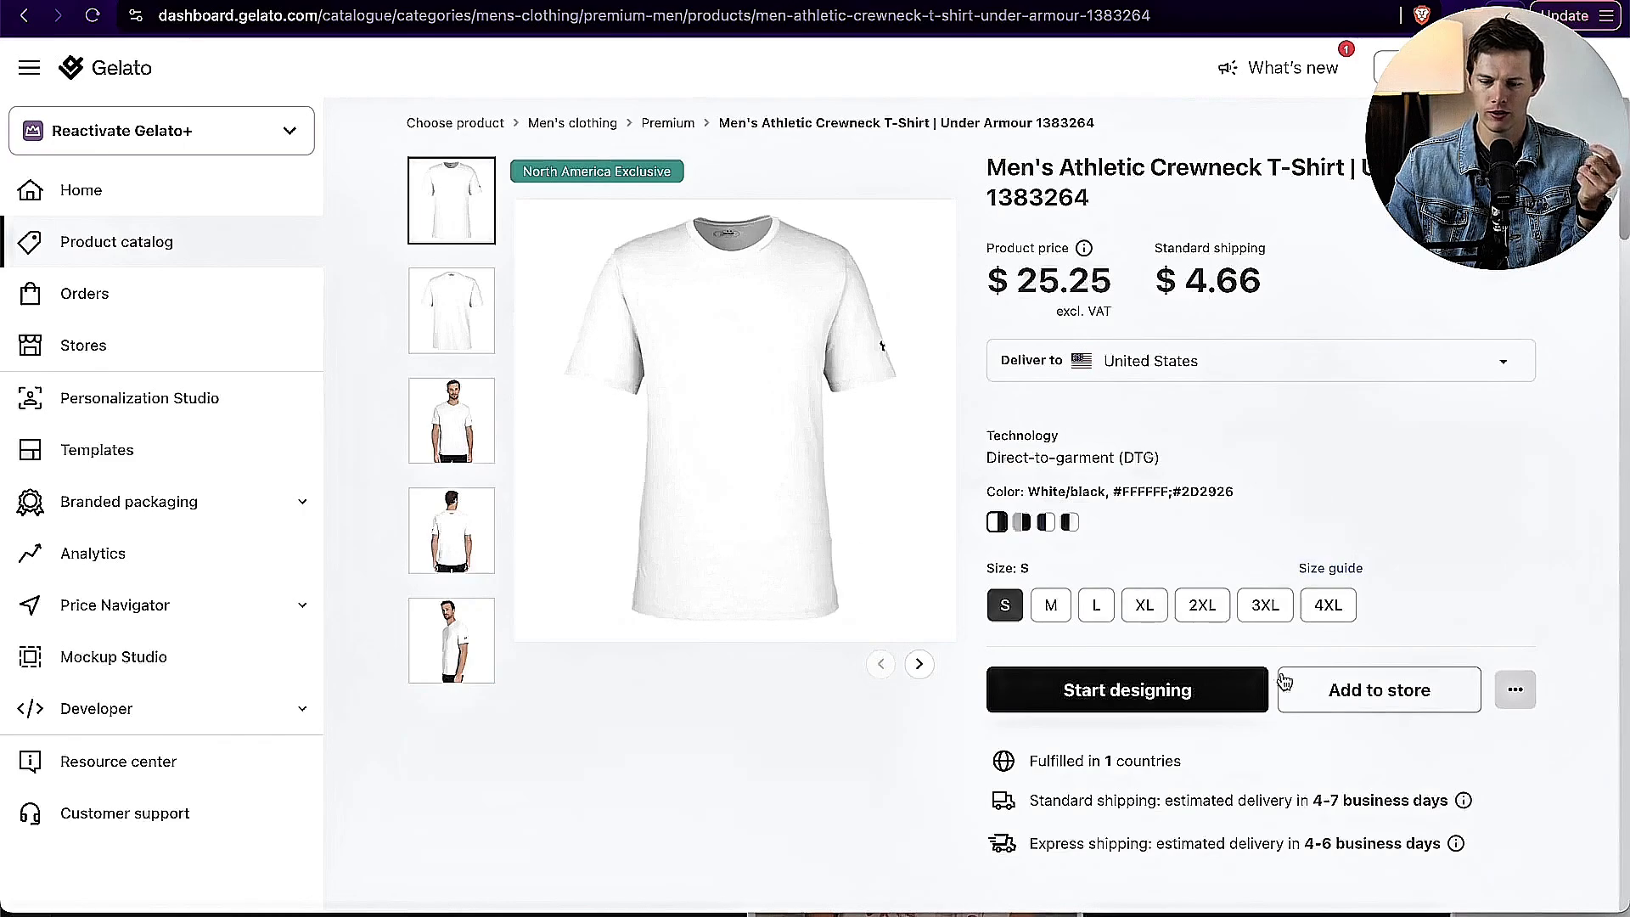
left_click(1332, 688)
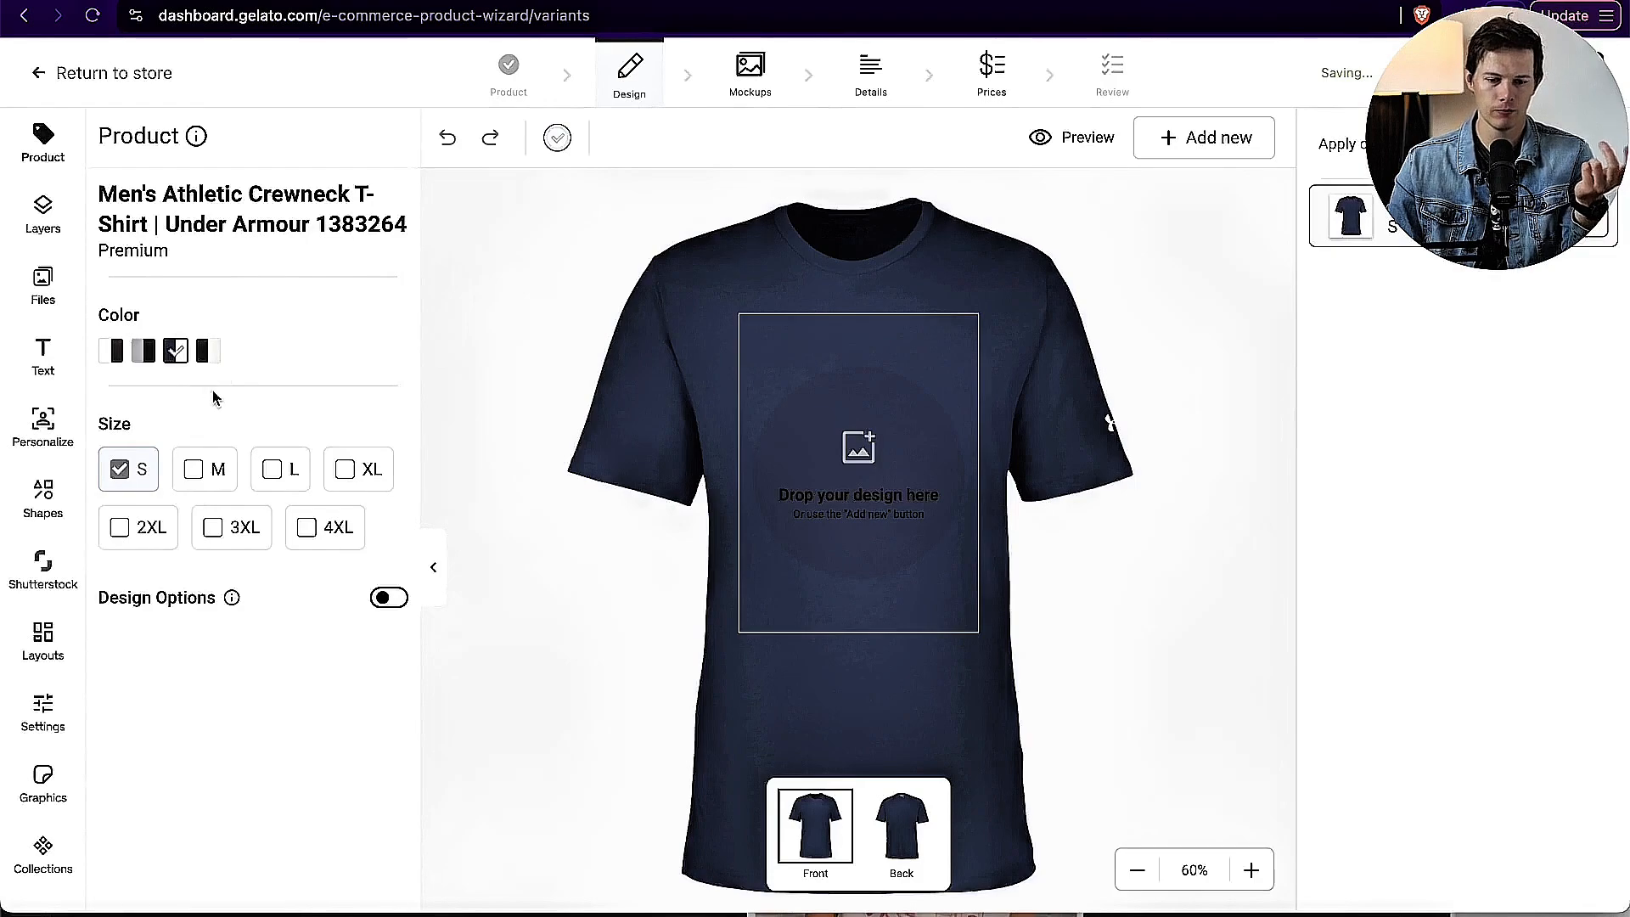
Step: Add sizes M, L, XL, 2XL, 3XL and 4XL to the navy T-shirt
left_click(195, 469)
left_click(273, 470)
left_click(345, 470)
left_click(123, 527)
left_click(213, 527)
left_click(308, 527)
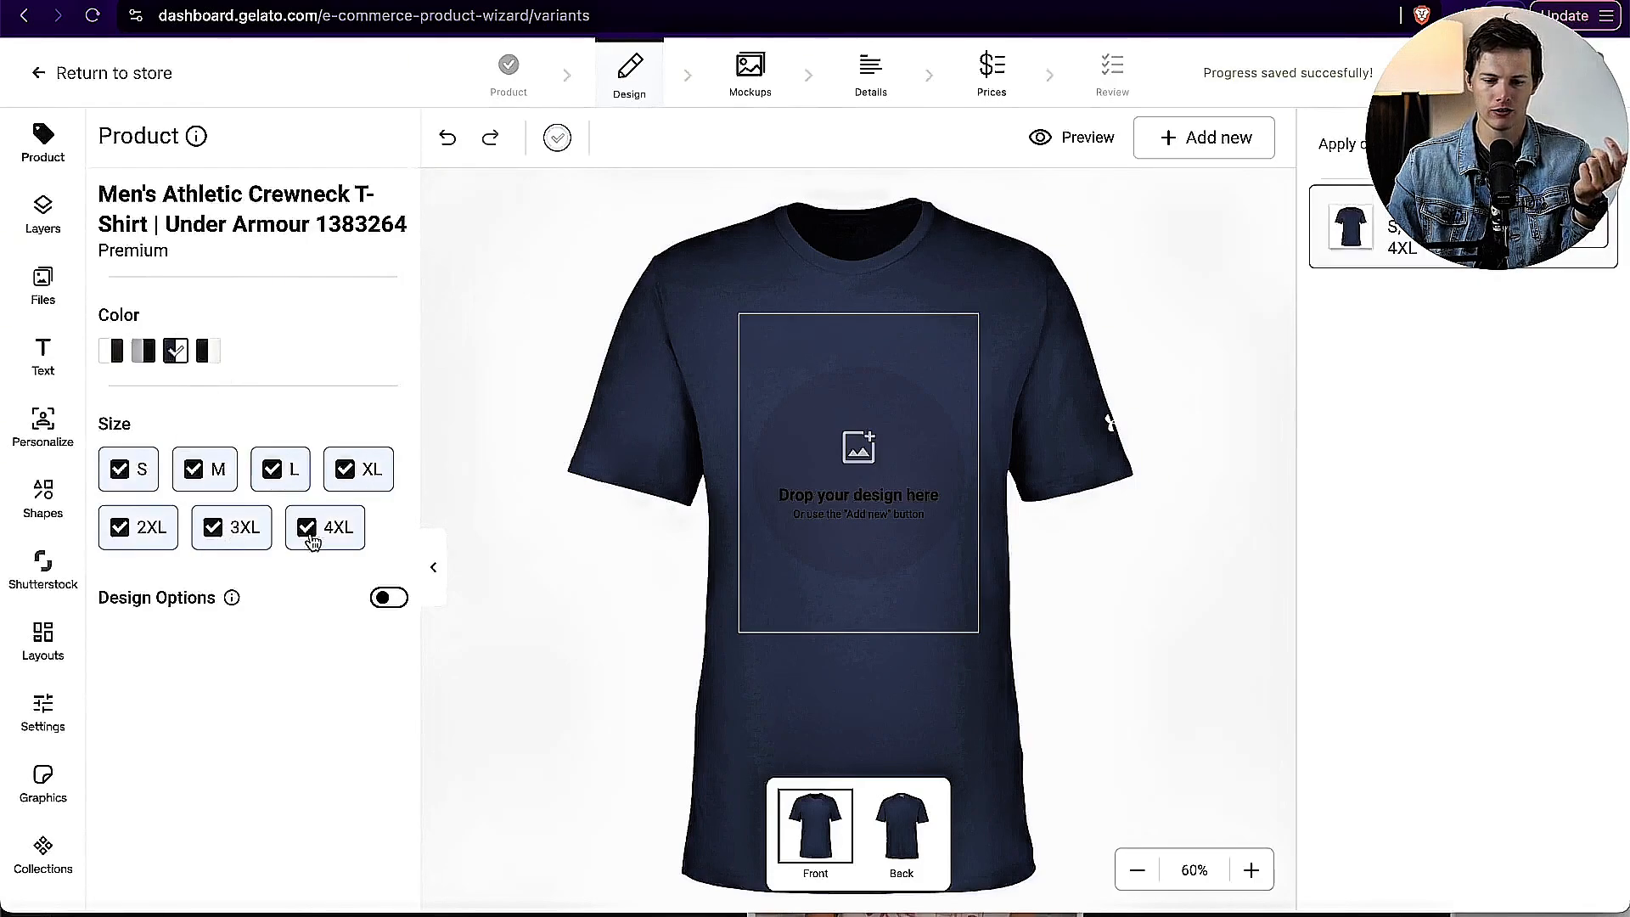
Step: Upload Design-2.png from the POD T-shirt design folder and place it on the front of the T-shirt
left_click(42, 287)
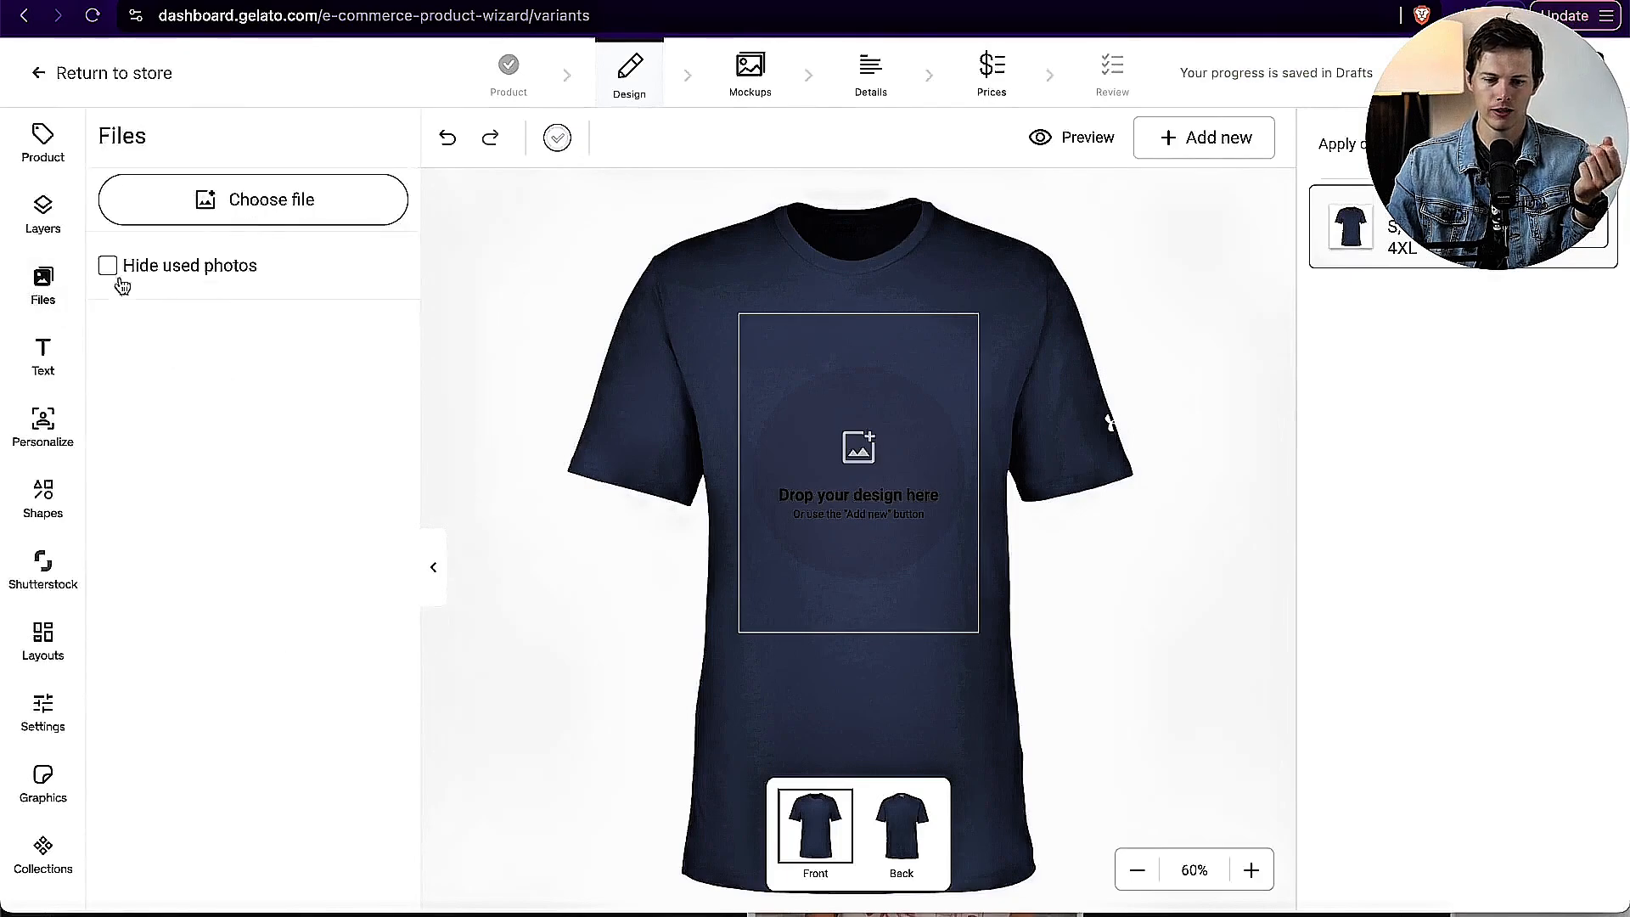
left_click(254, 216)
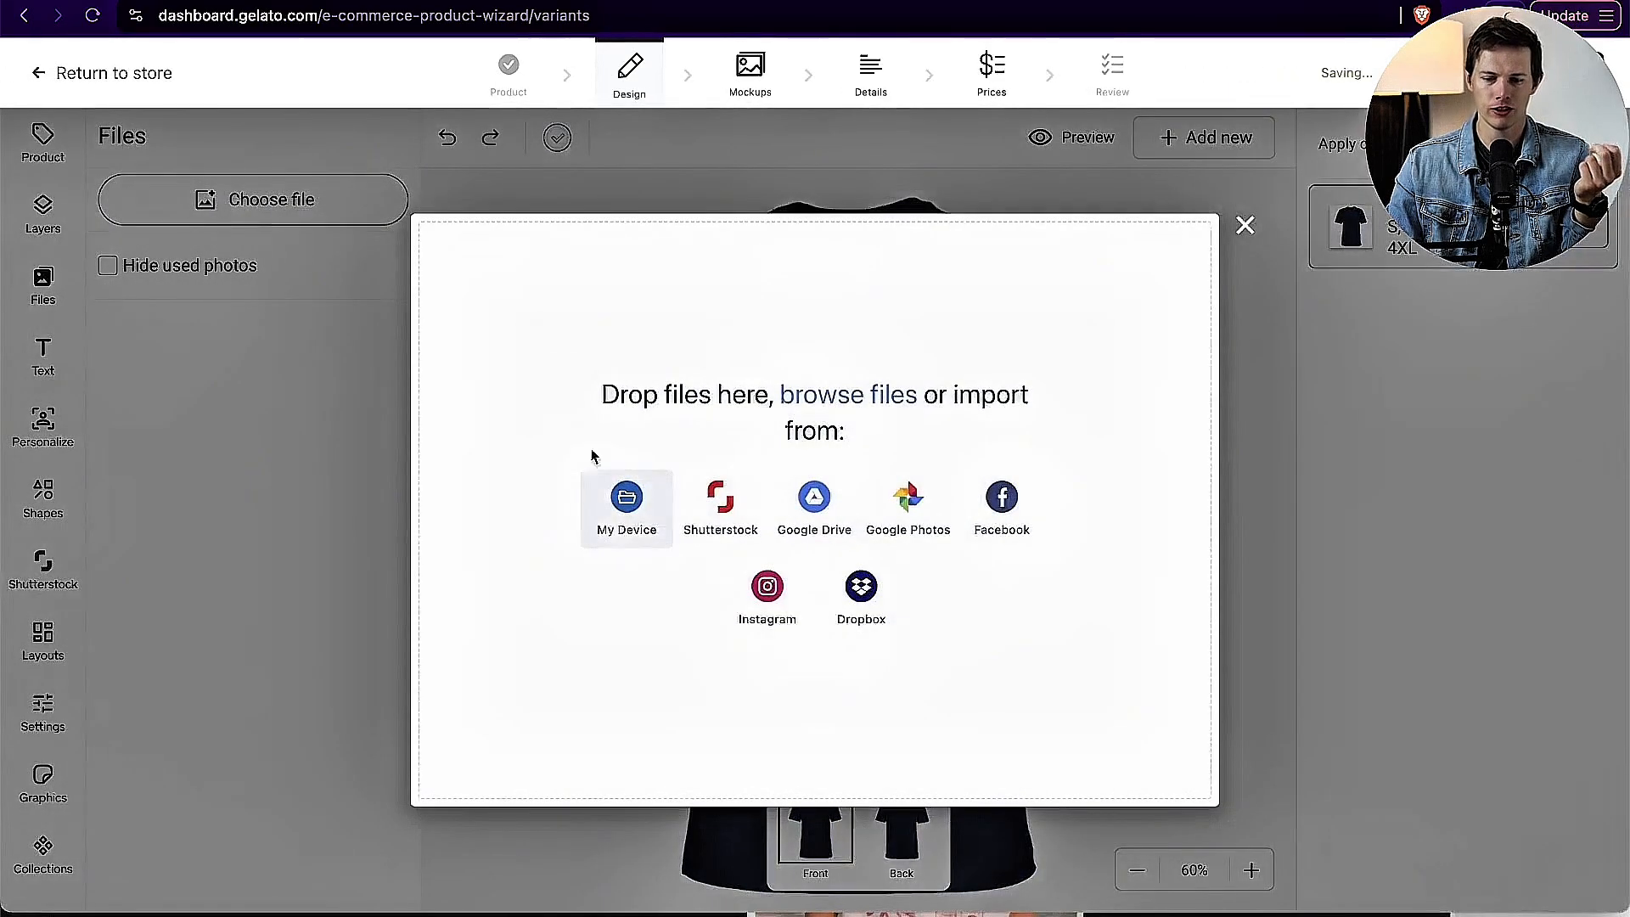
left_click(625, 501)
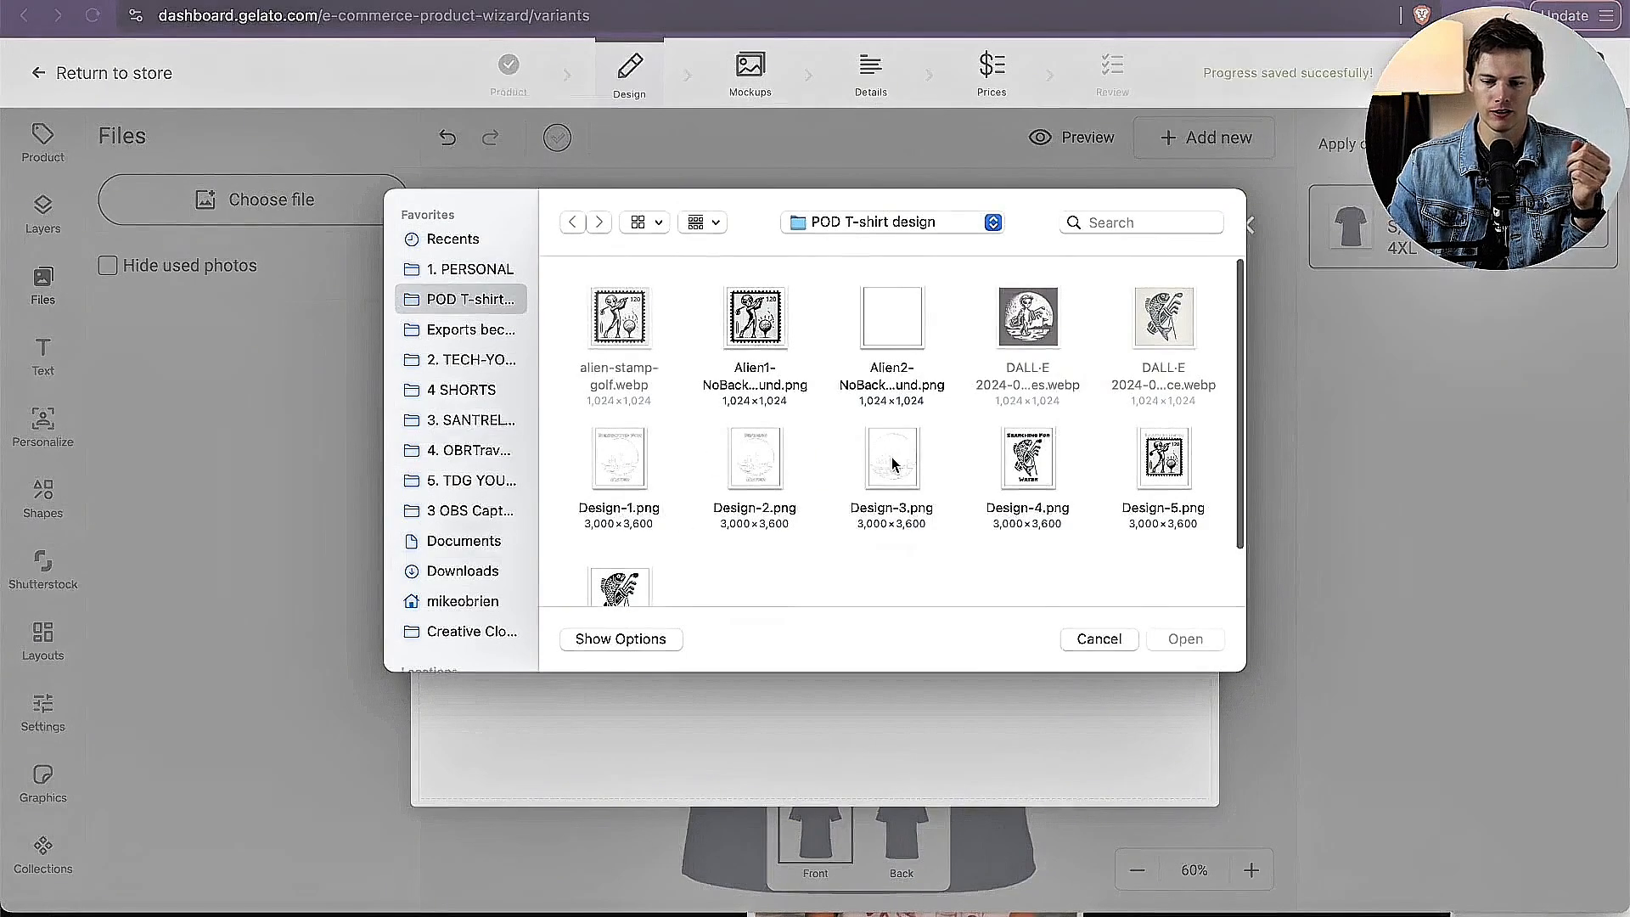
double_click(760, 471)
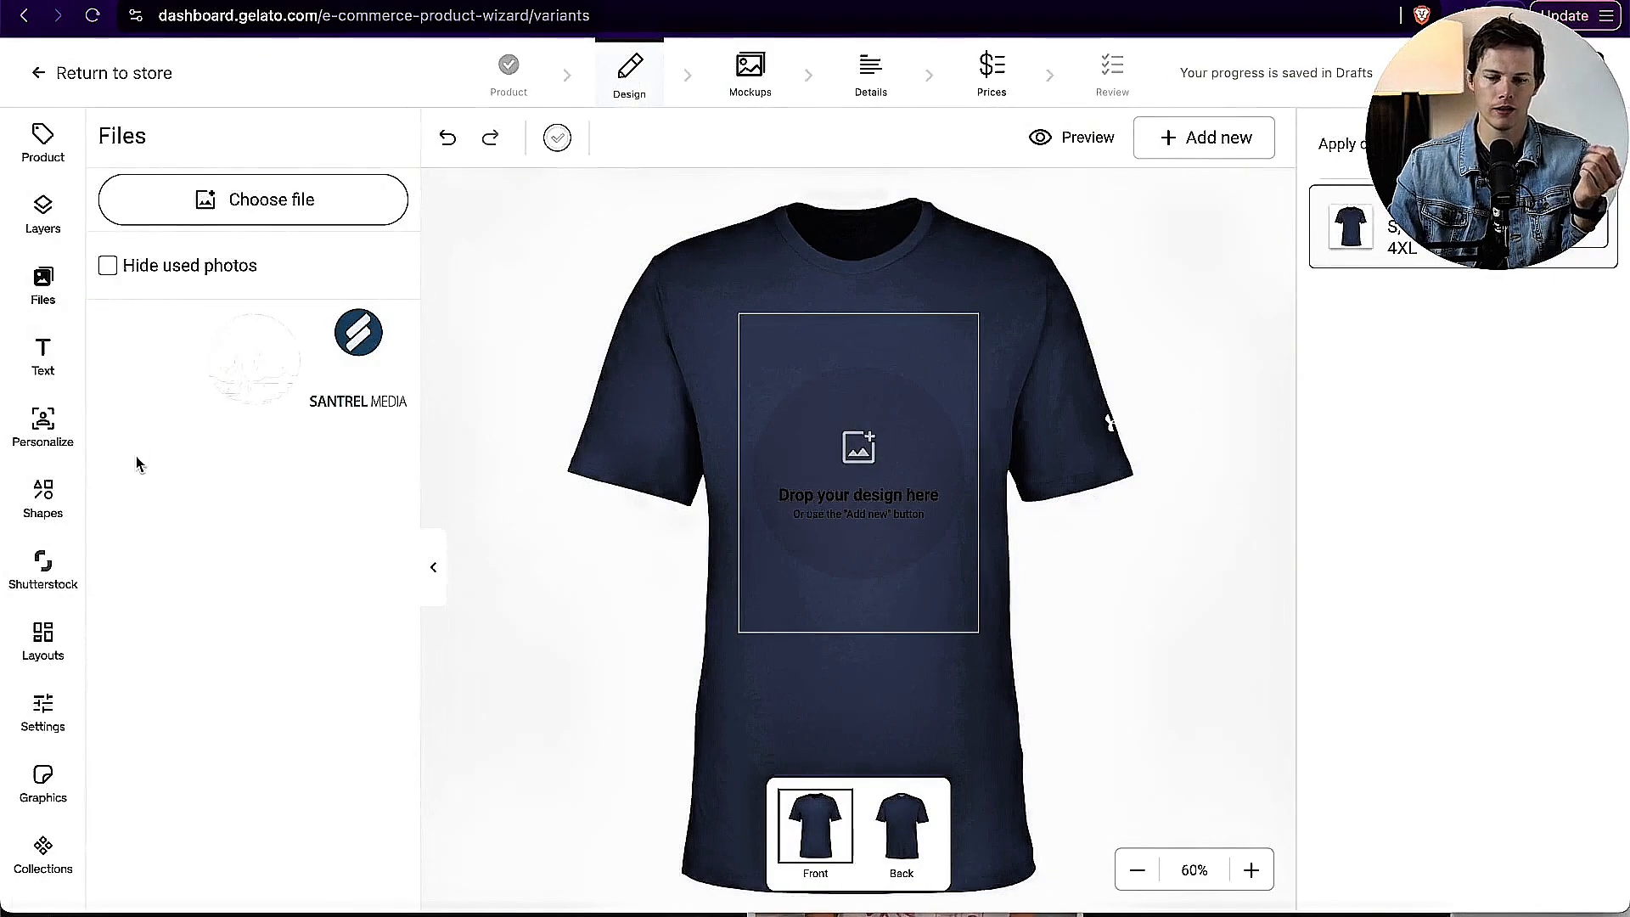
left_click(149, 357)
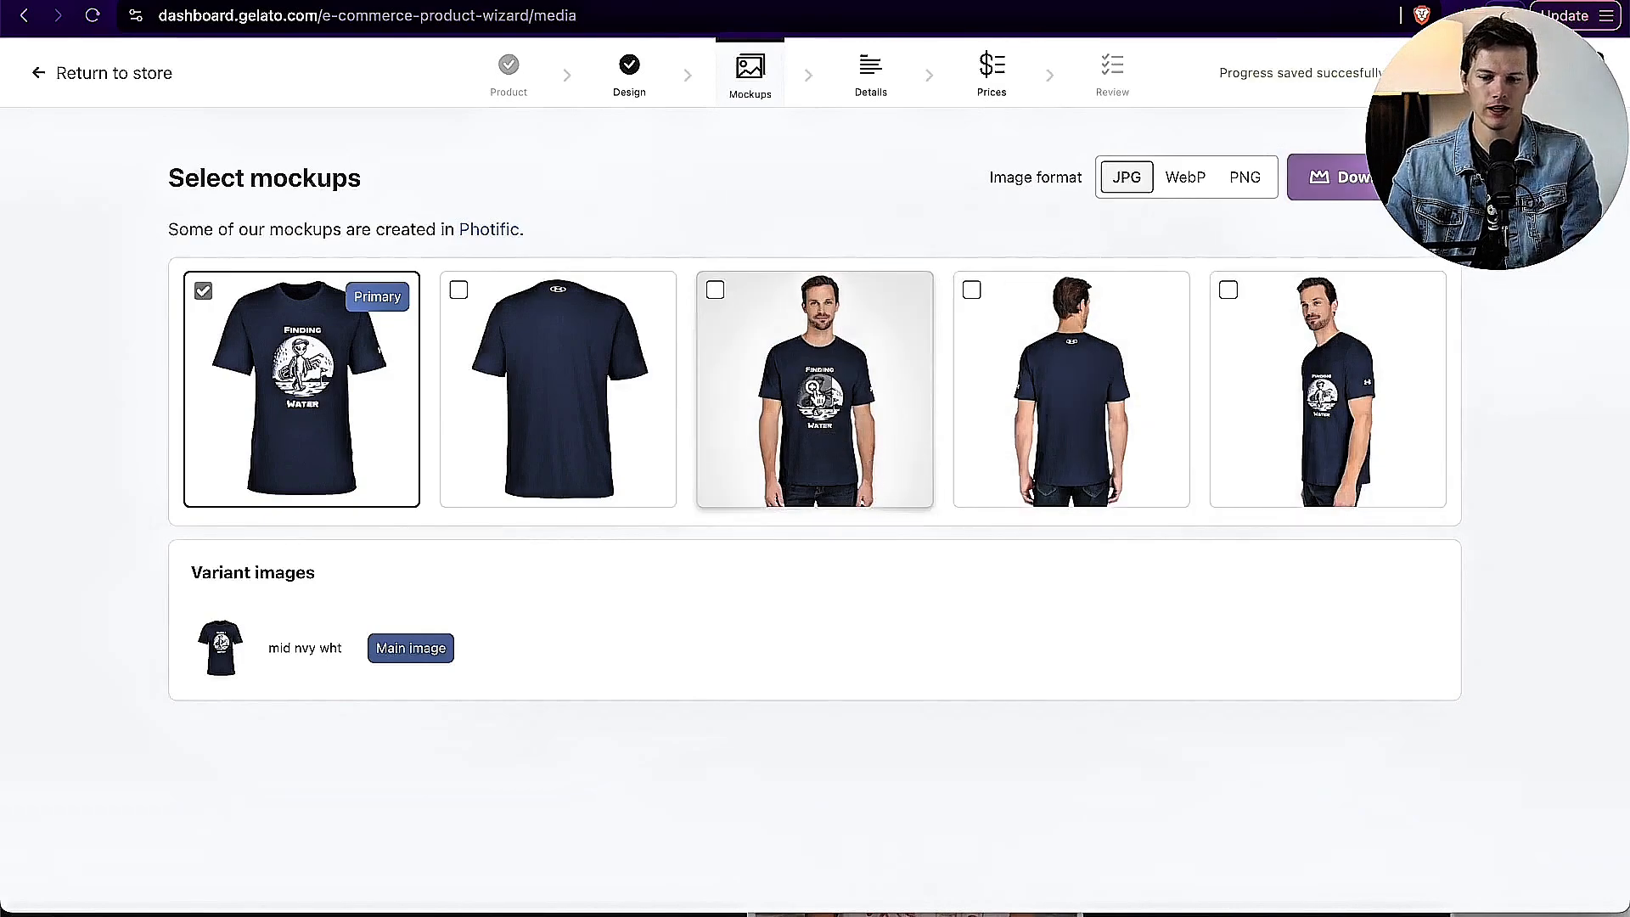
Step: Enlarge the front model mockup for a preview, and include the remaining four T-shirt mockups alongside the primary one
left_click(815, 394)
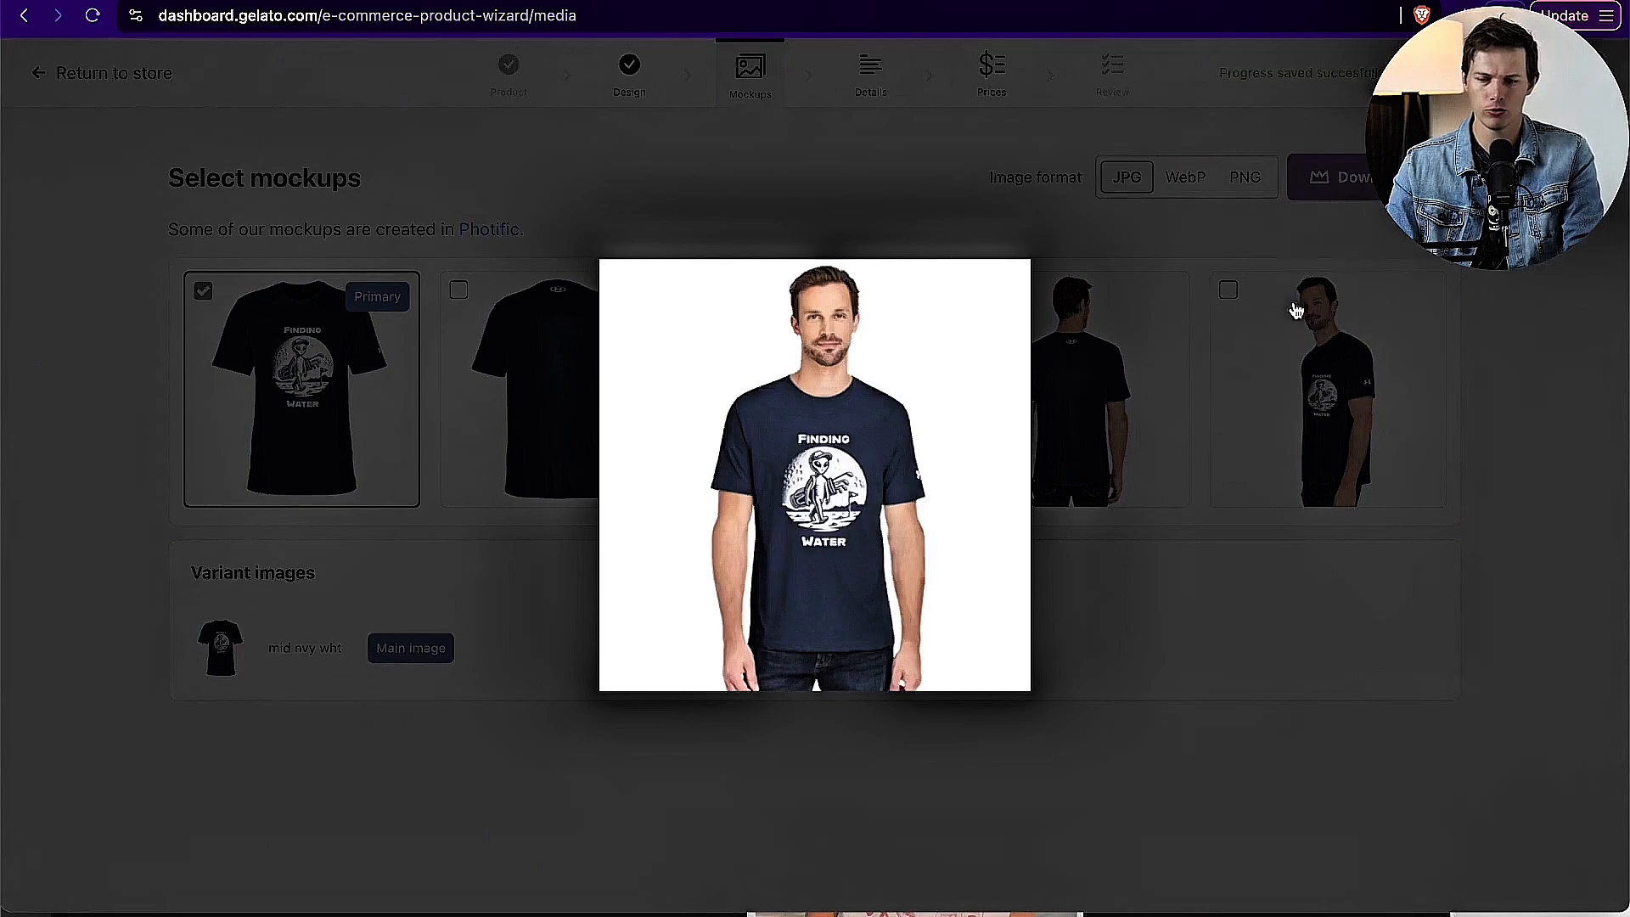
left_click(1077, 373)
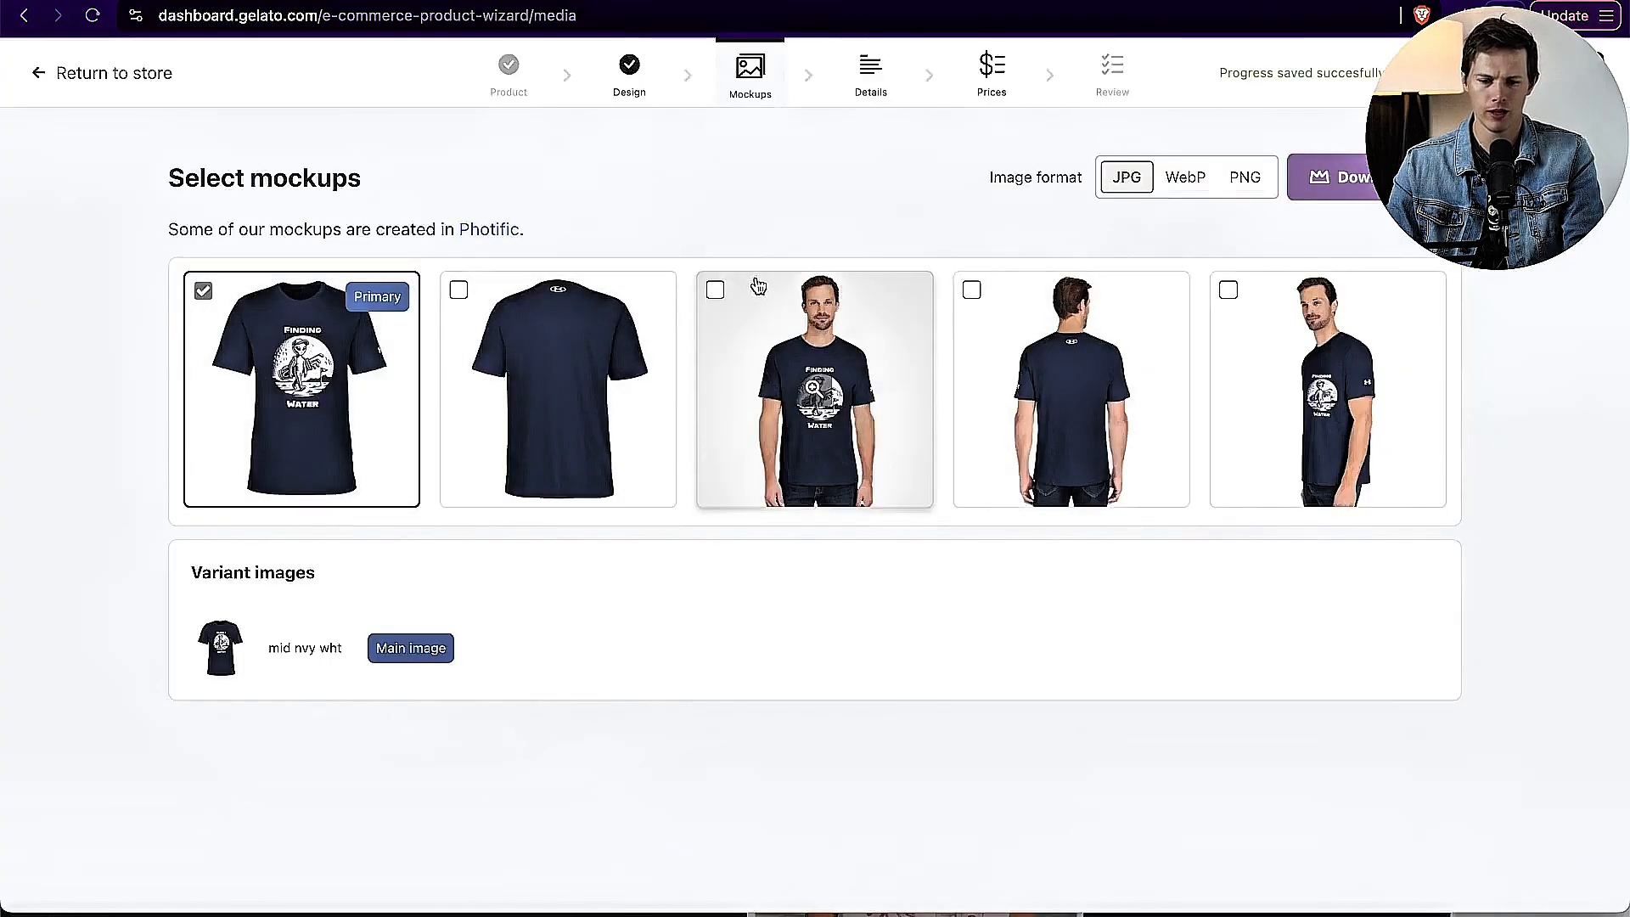
left_click(714, 291)
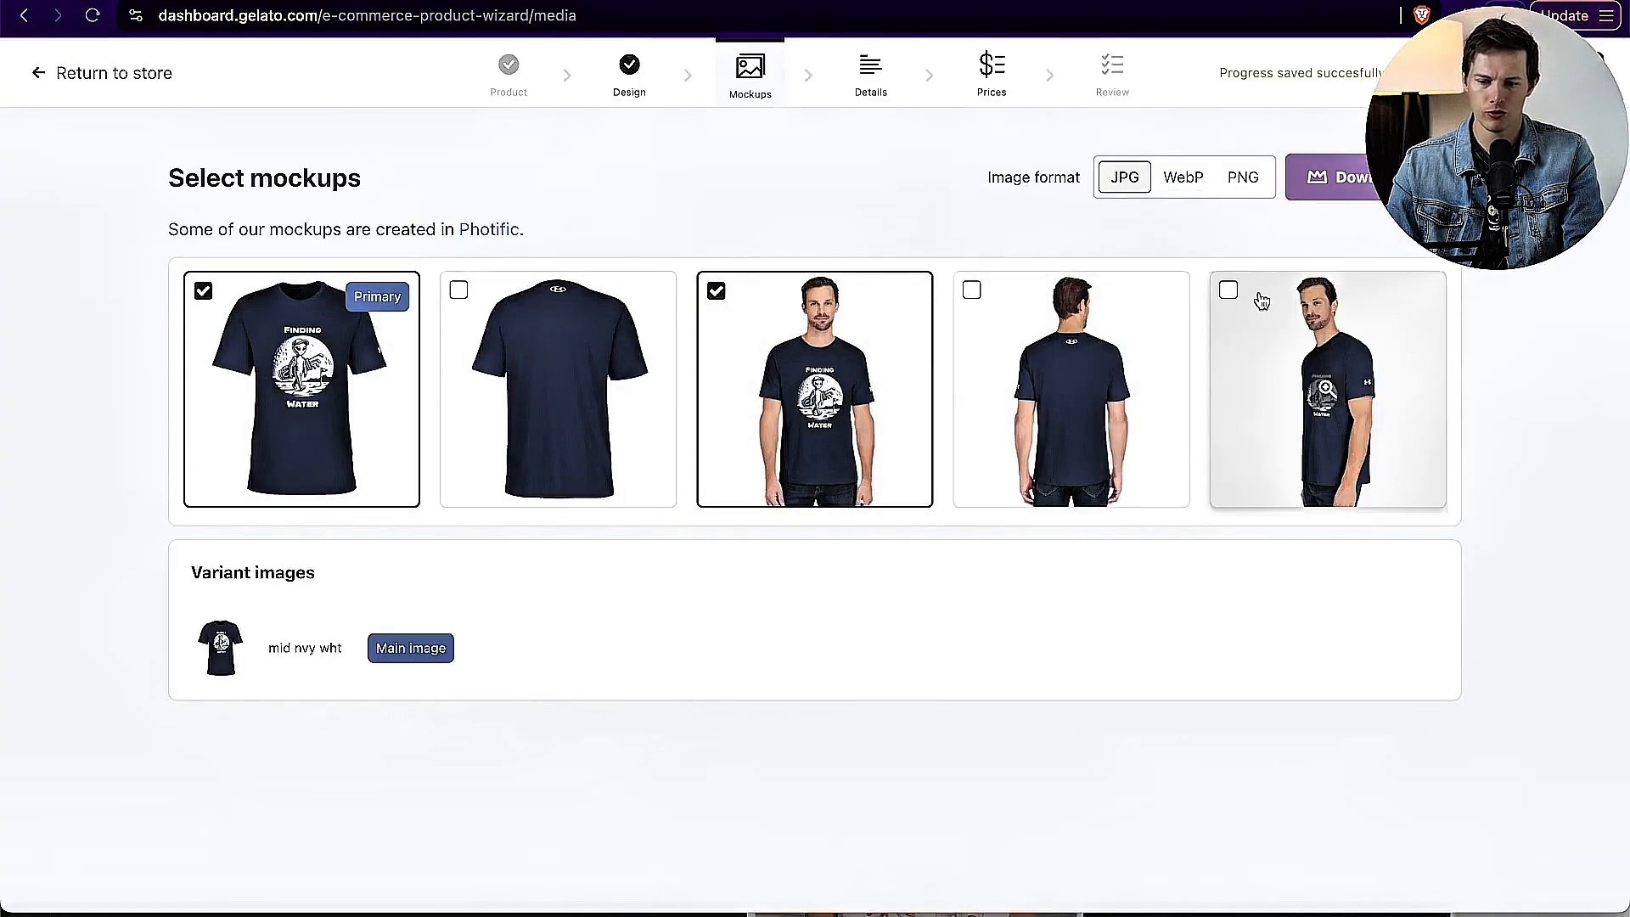
left_click(1228, 291)
left_click(972, 289)
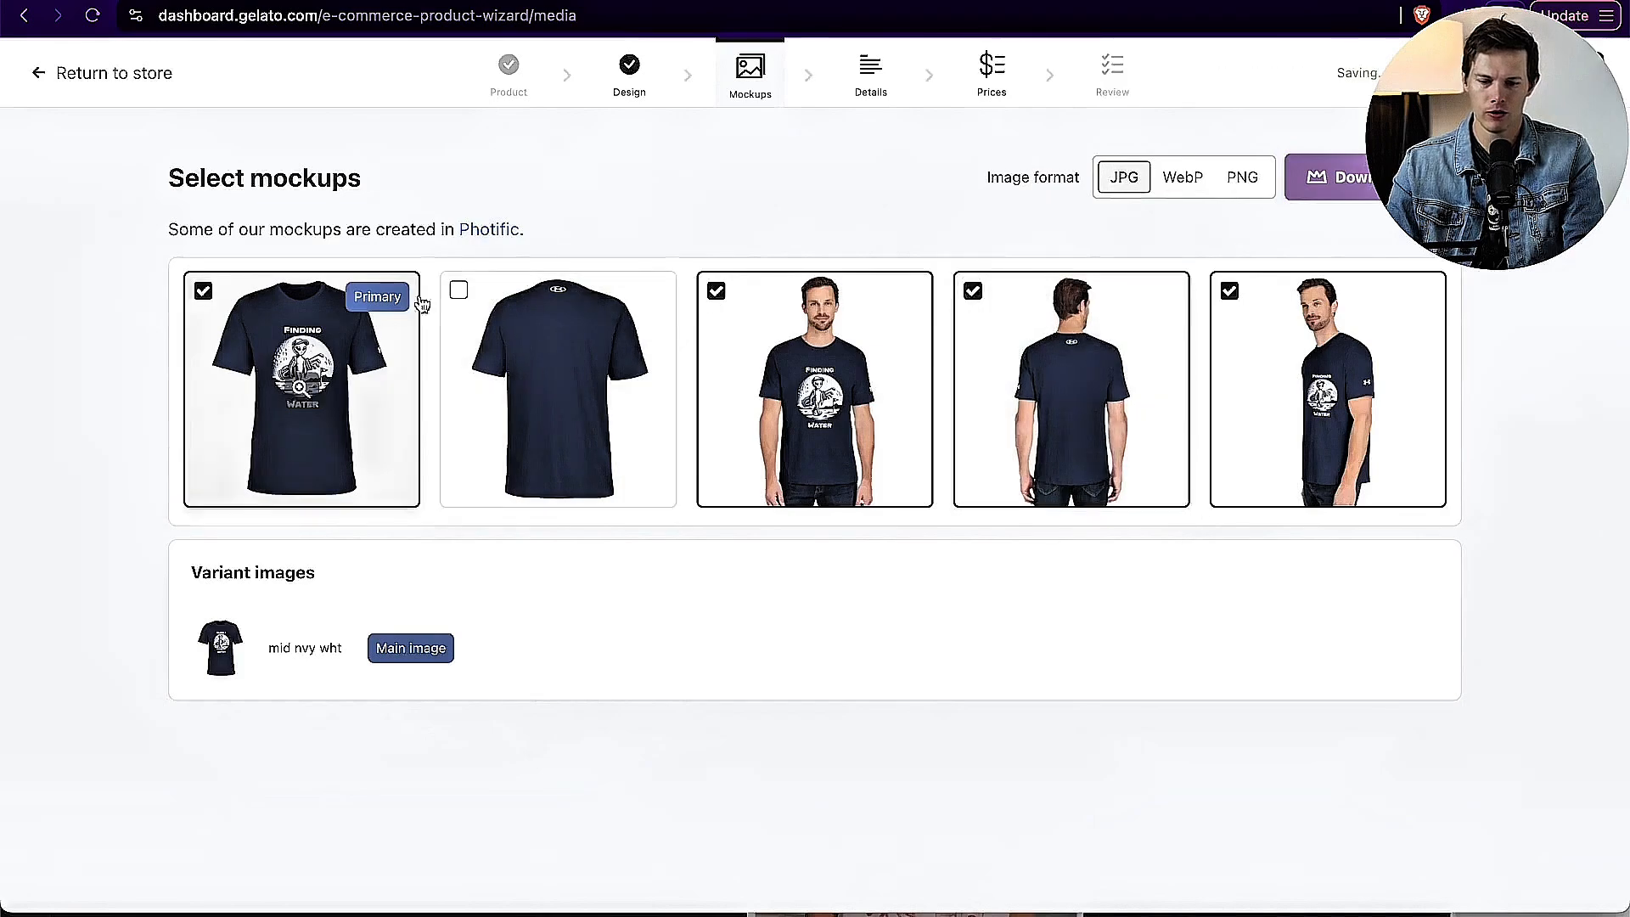
left_click(458, 291)
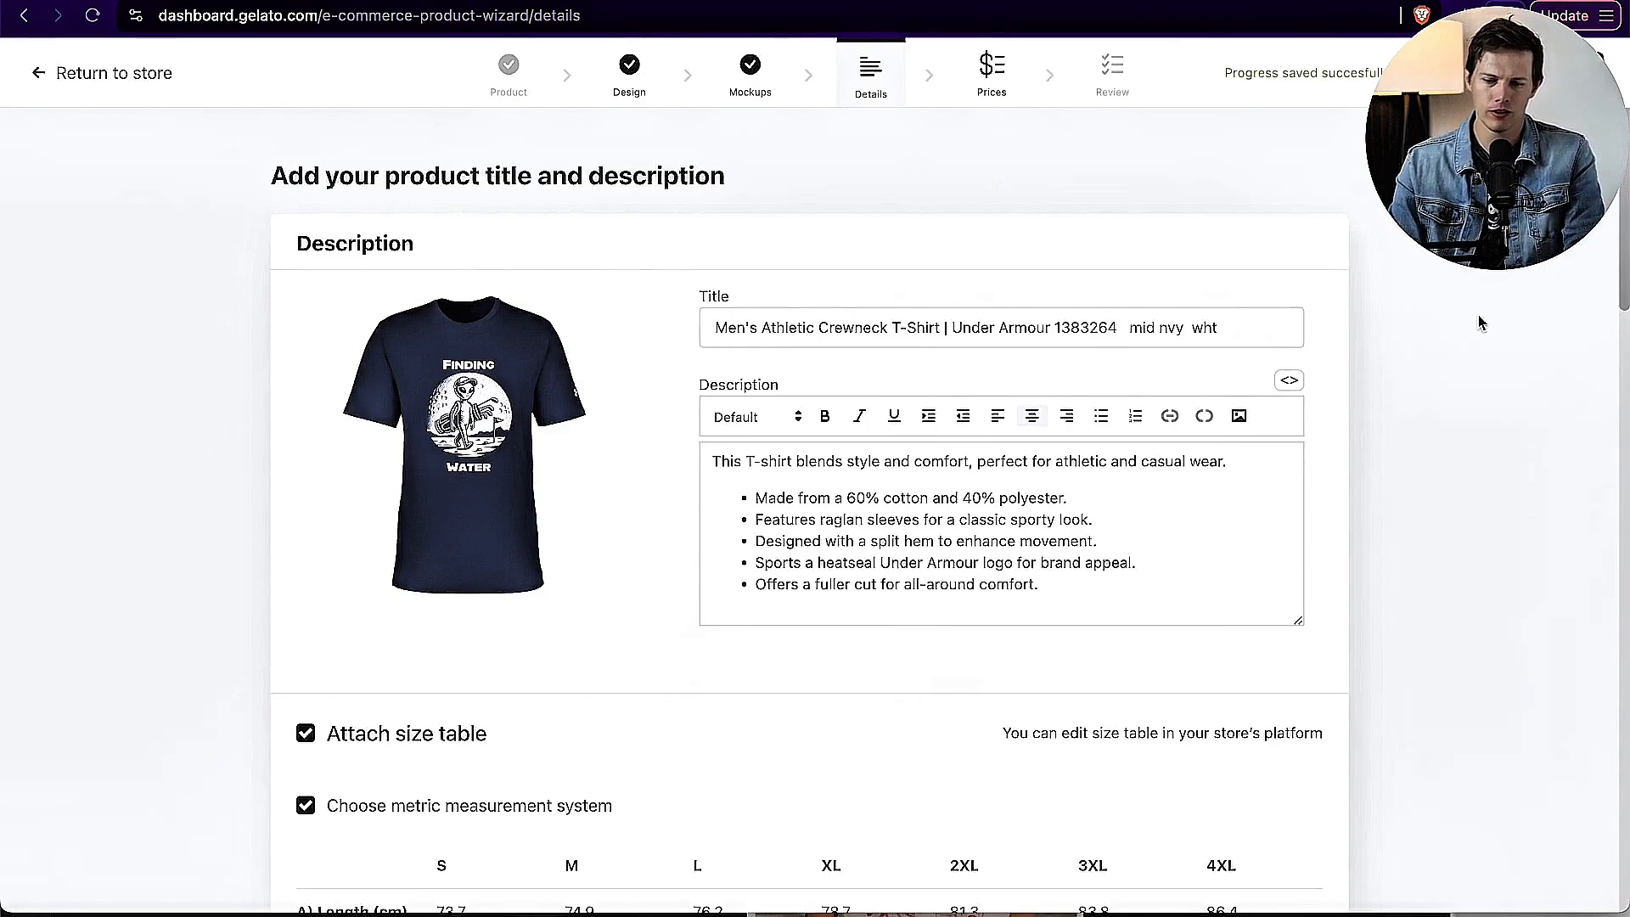
Step: Retitle the product as Alien Golfing - Finding Water - Men's Athletic T-Shirt | Under Armour
left_click(707, 318)
type("Al")
type("ien Golfing - S")
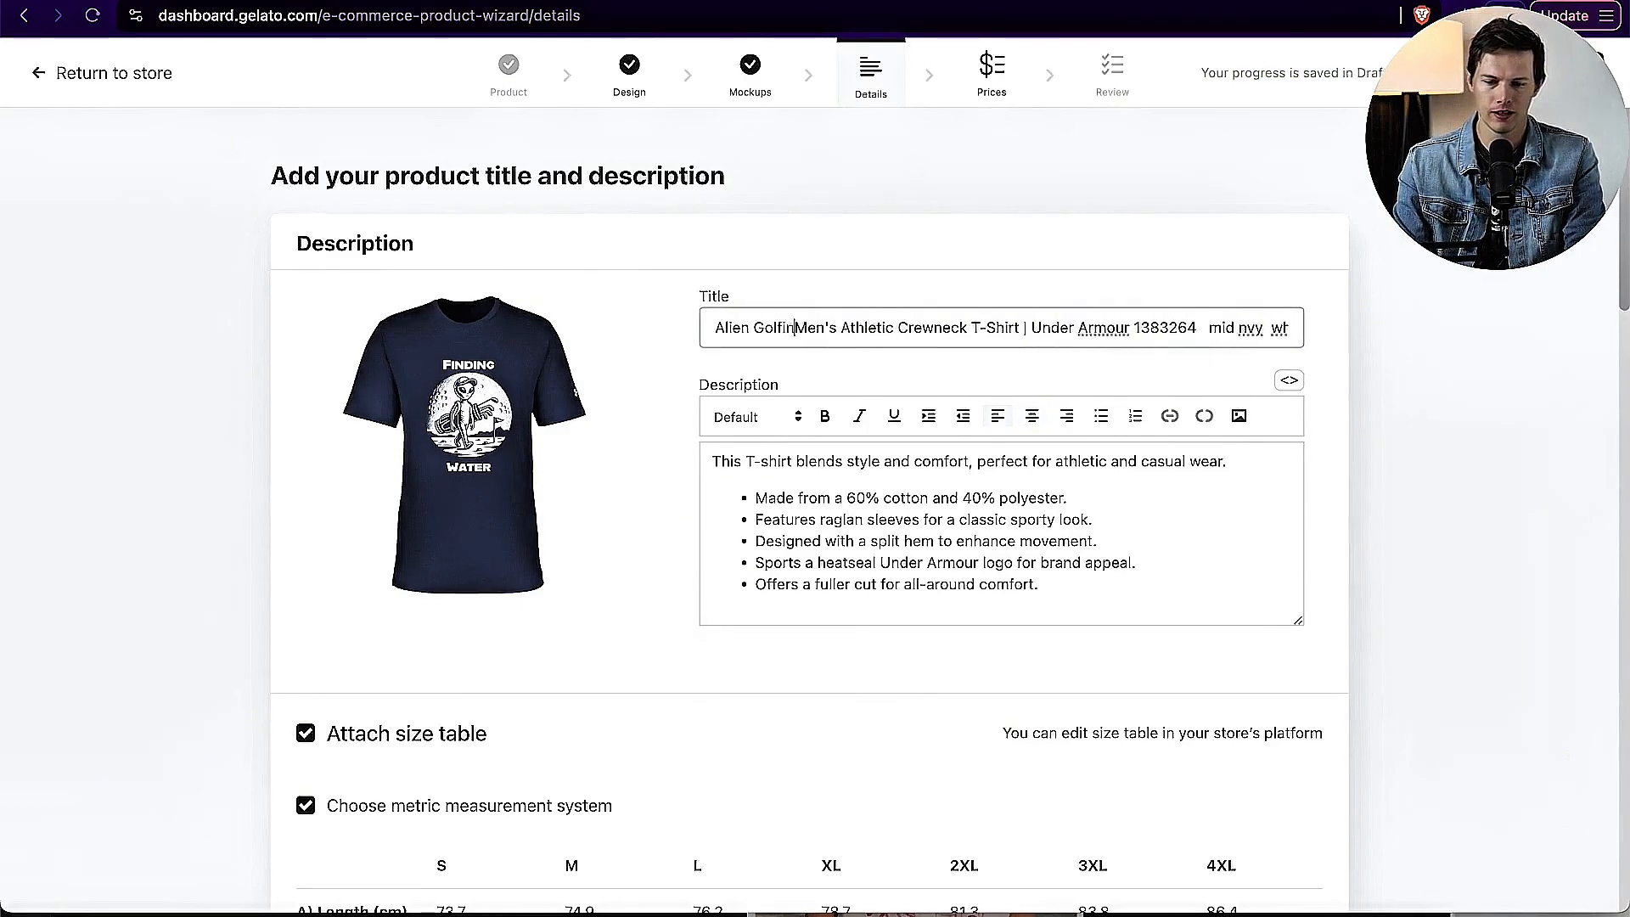
type("earching F")
key("BackSpace")
key("BackSpace")
key("BackSpace")
key("BackSpace")
key("BackSpace")
key("BackSpace")
key("BackSpace")
key("BackSpace")
key("BackSpace")
key("BackSpace")
scroll(1330, 281, "down", 8)
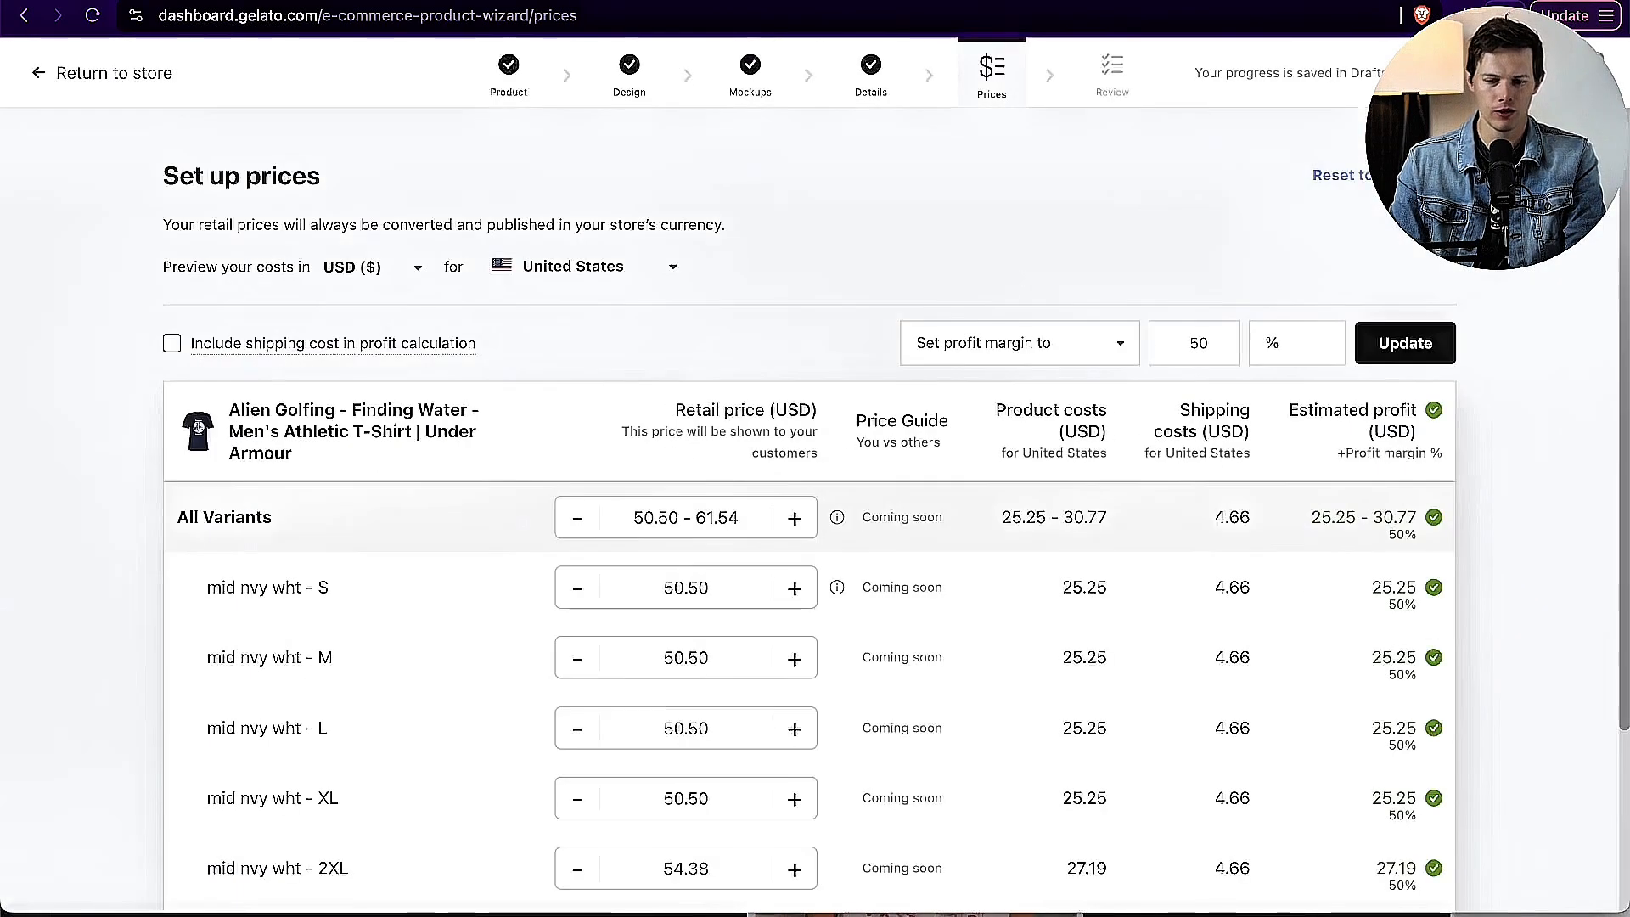
Step: Include the shipping cost in the T-shirt's profit calculation and check the retail prices by size
scroll(1005, 348, "down", 2)
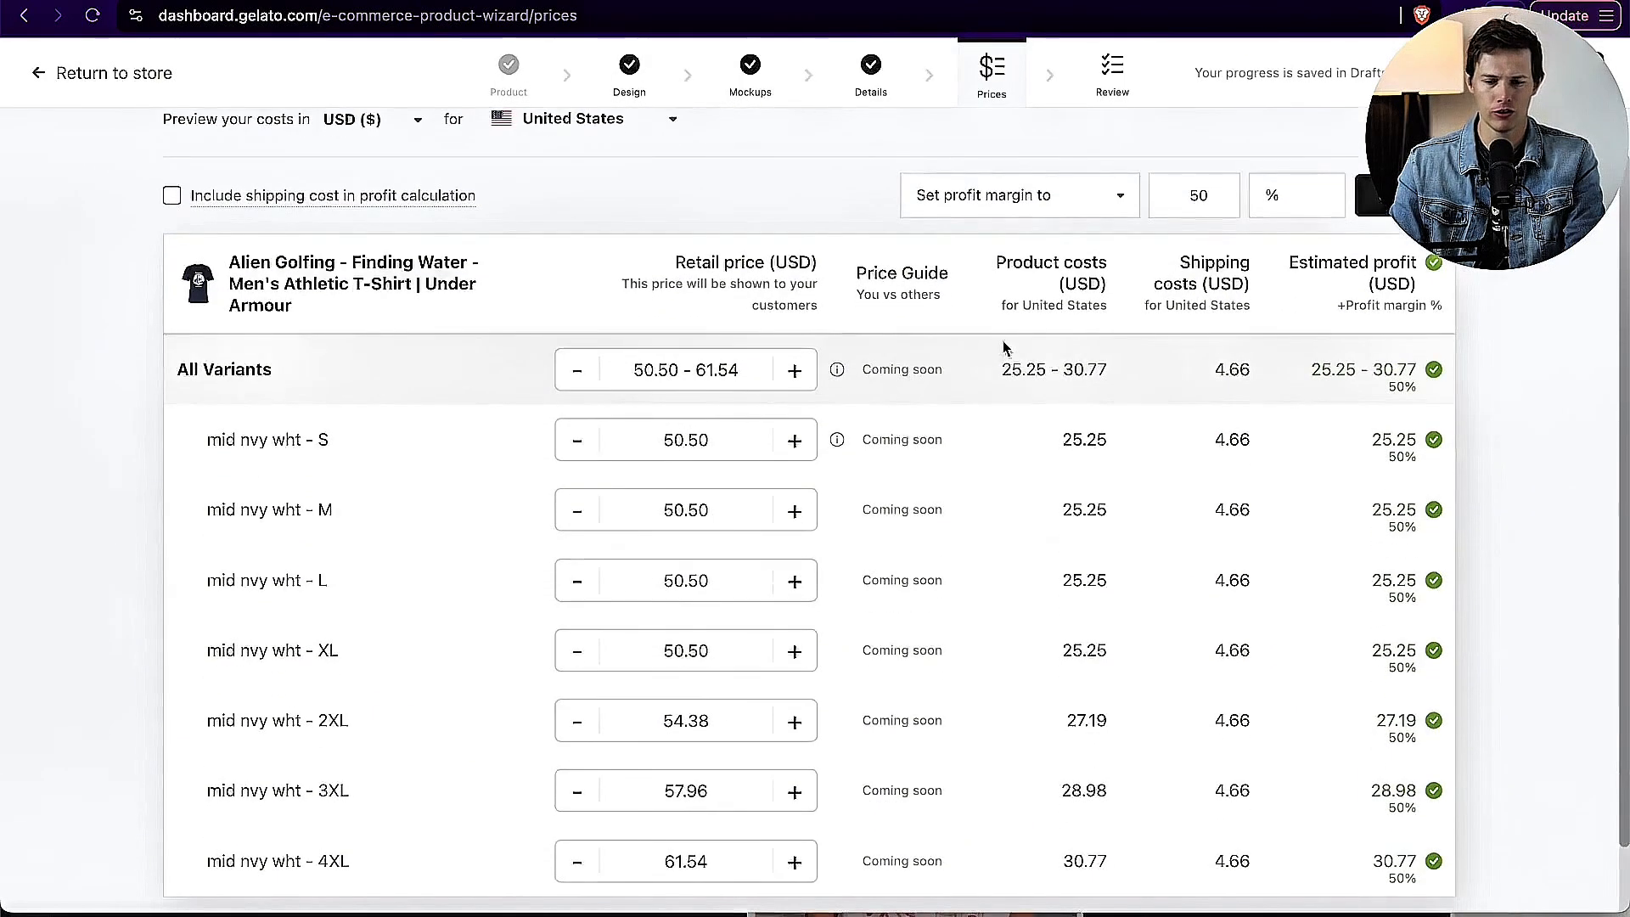
left_click(172, 195)
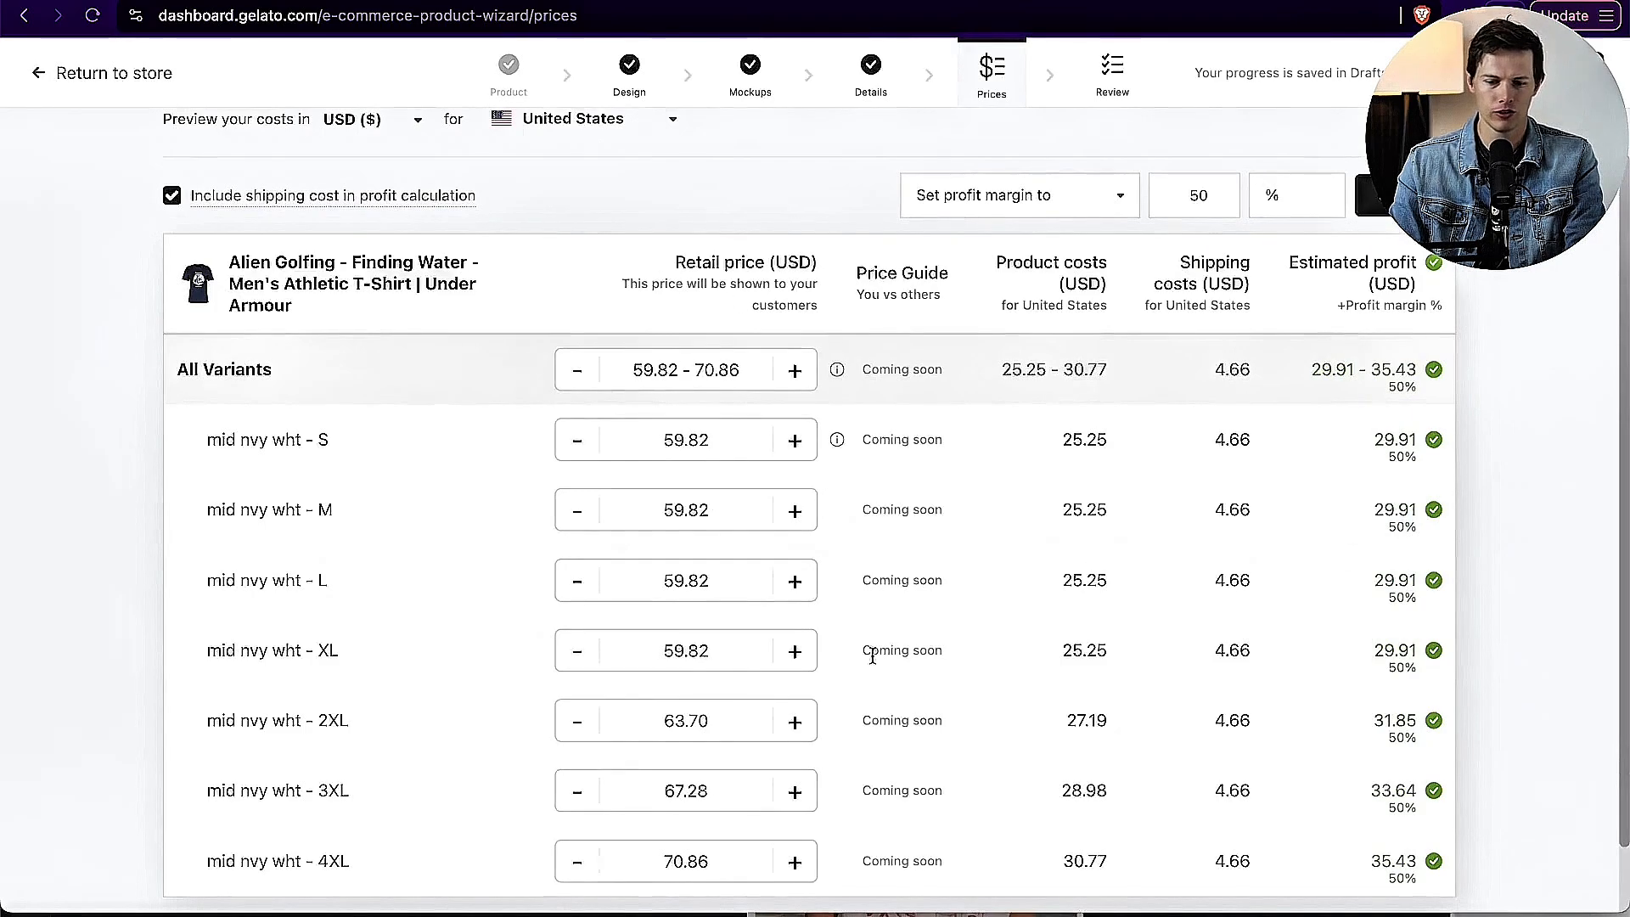
scroll(953, 473, "down", 1)
scroll(957, 475, "up", 3)
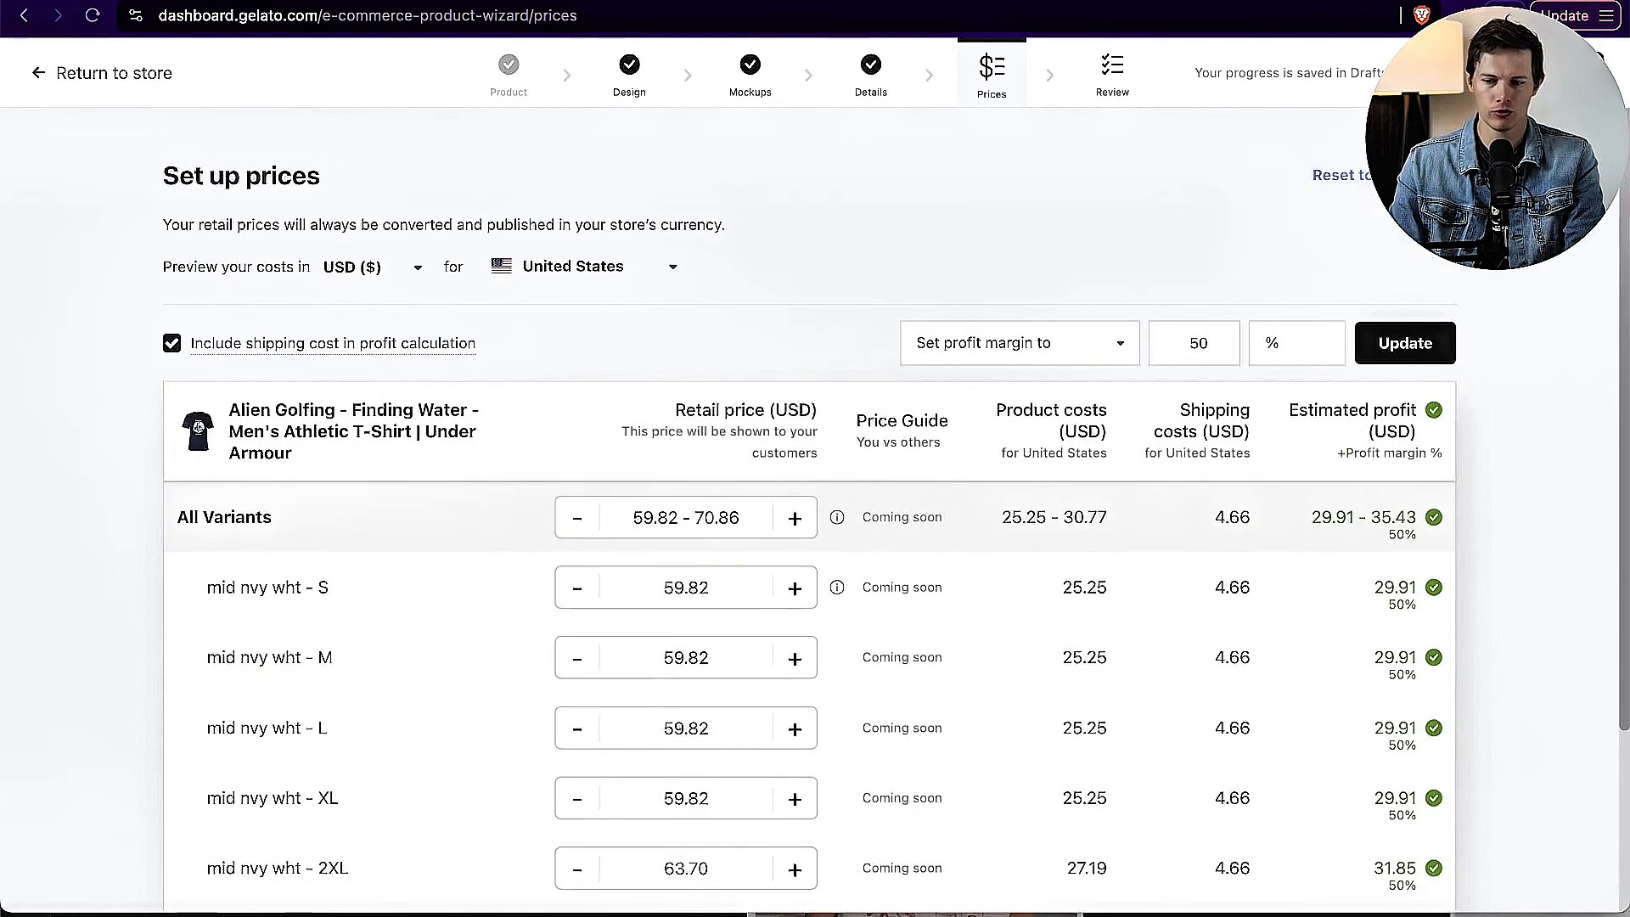
Step: Review the T-shirt's variant summary and size variations, and publish the product to My Store
left_click(1546, 73)
scroll(1239, 539, "down", 8)
scroll(1240, 534, "up", 8)
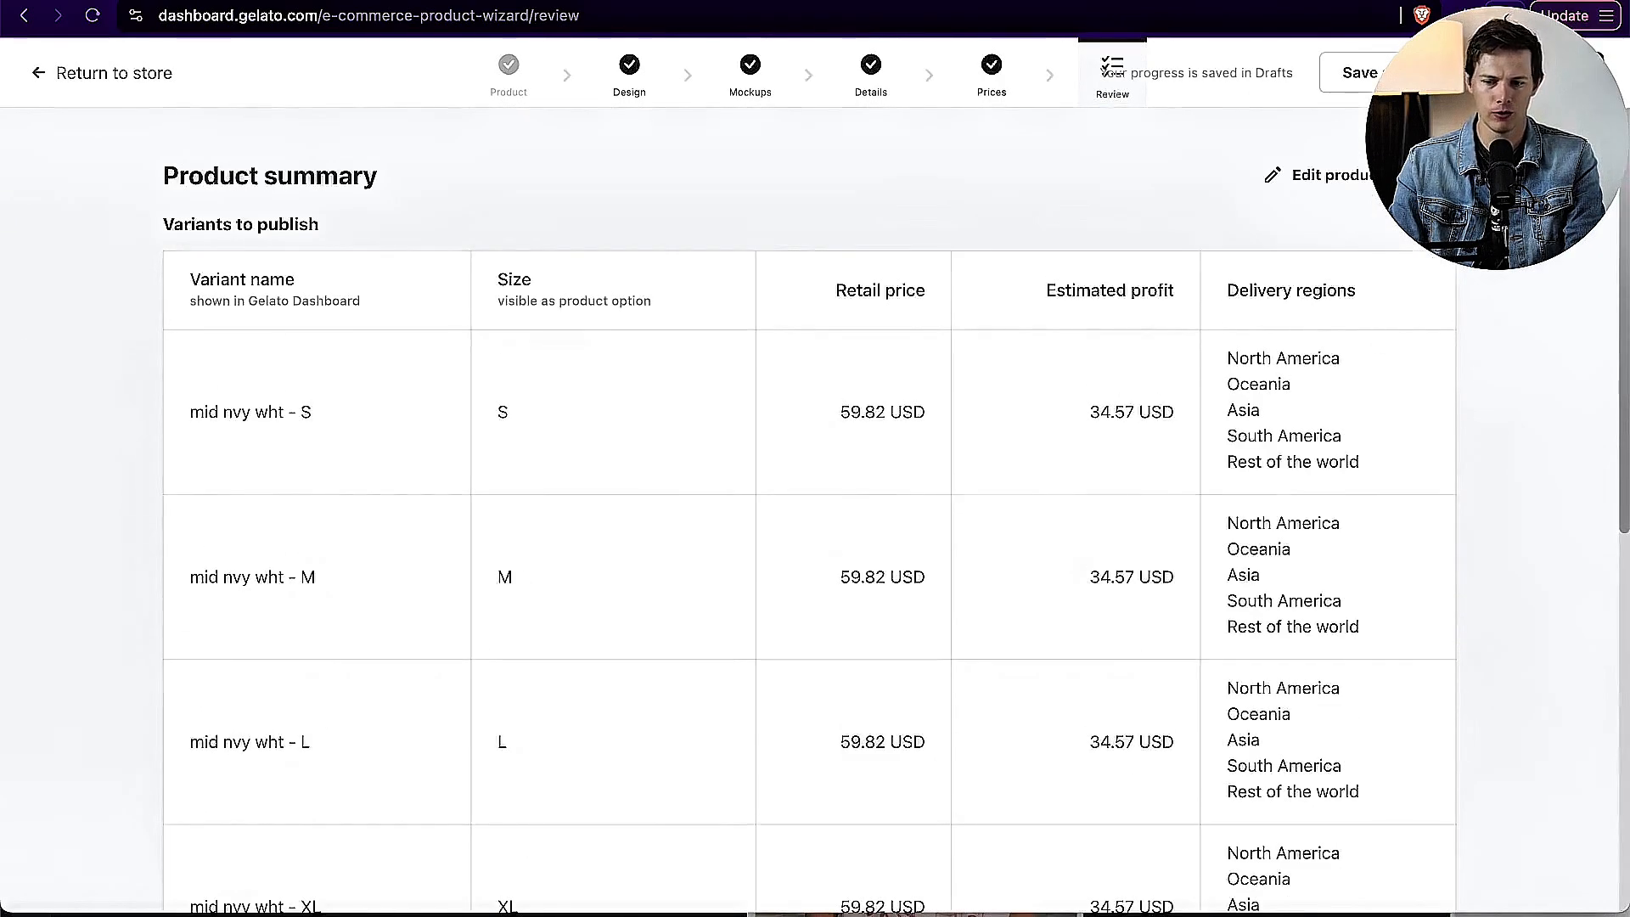
left_click(1291, 180)
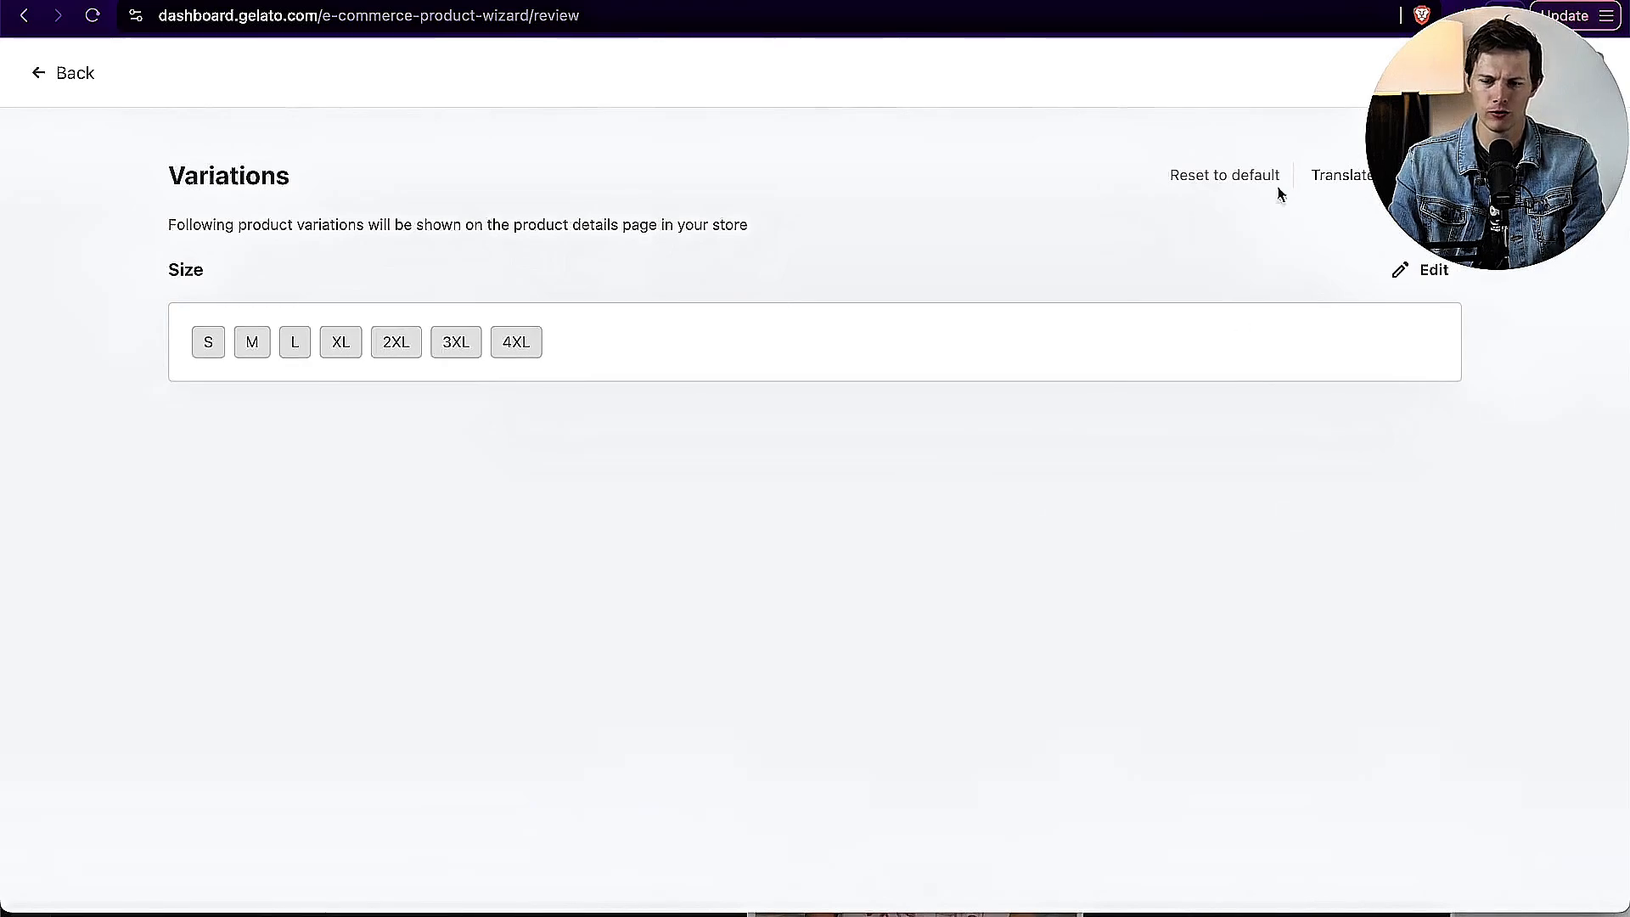
left_click(38, 16)
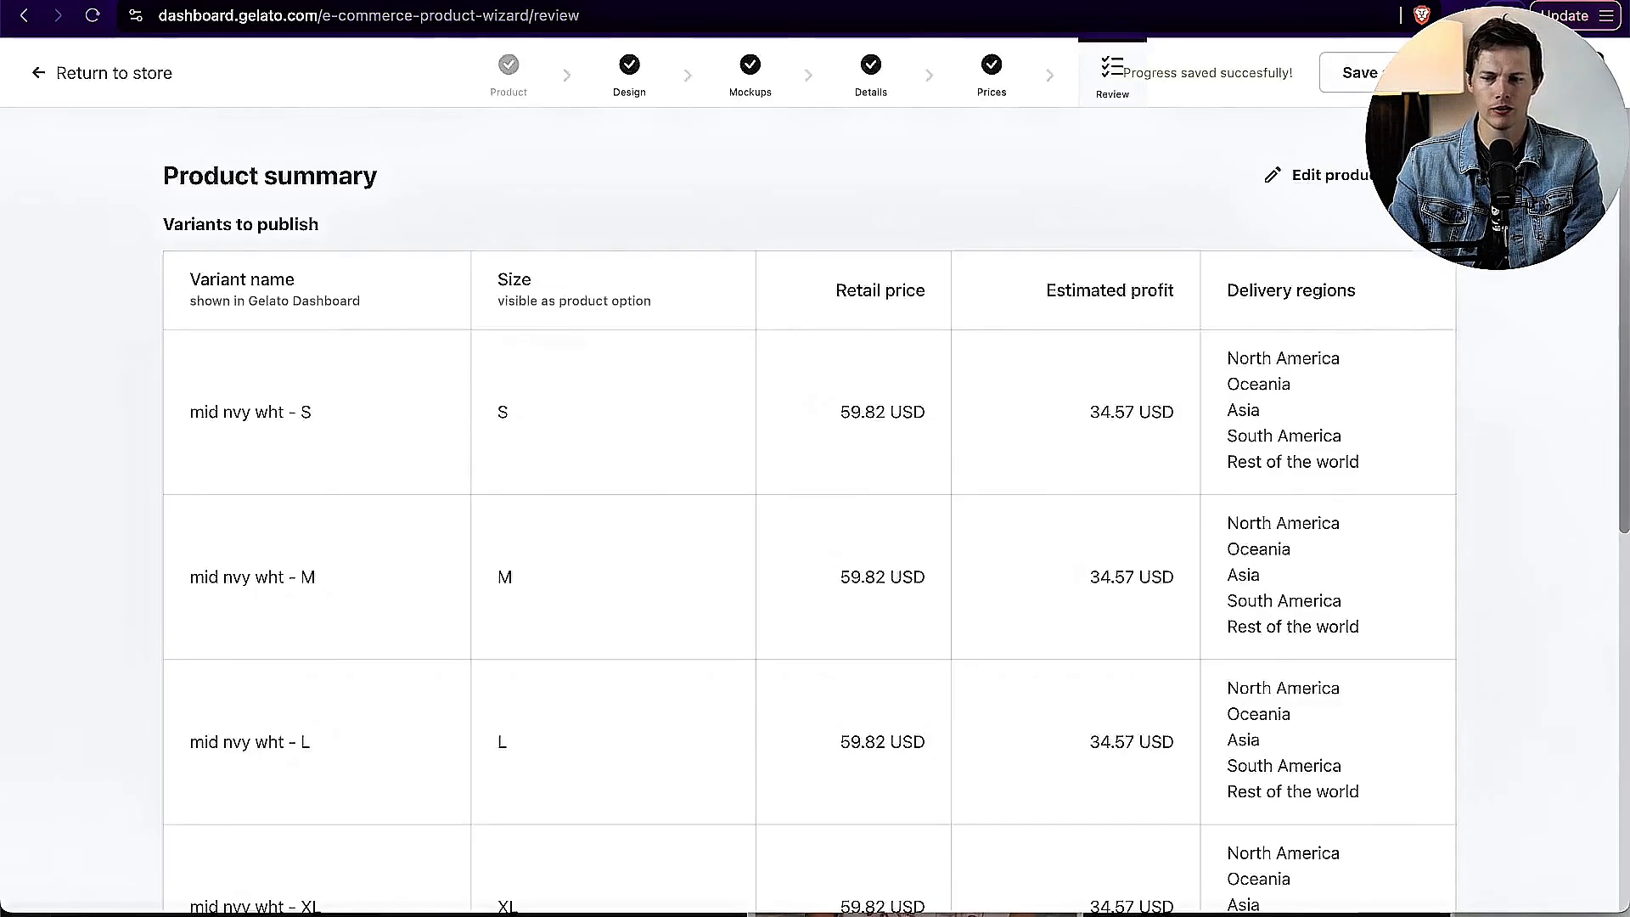
left_click(1537, 73)
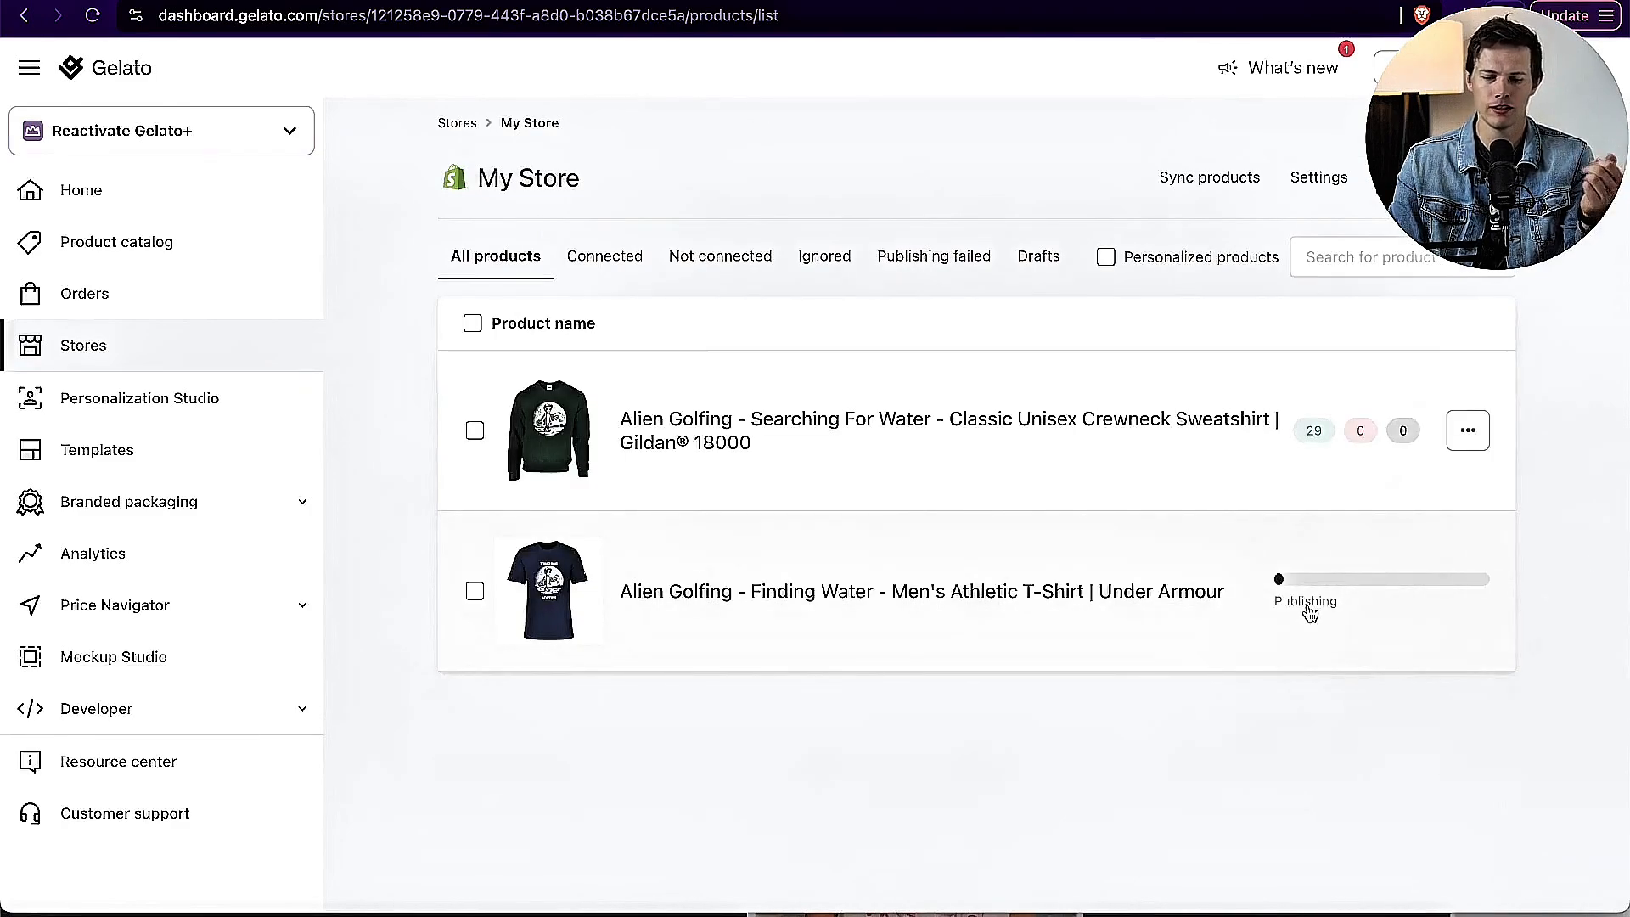
Step: Switch to the Shopify admin and refresh the product list to check for the published T-shirt
key("ctrl+Tab")
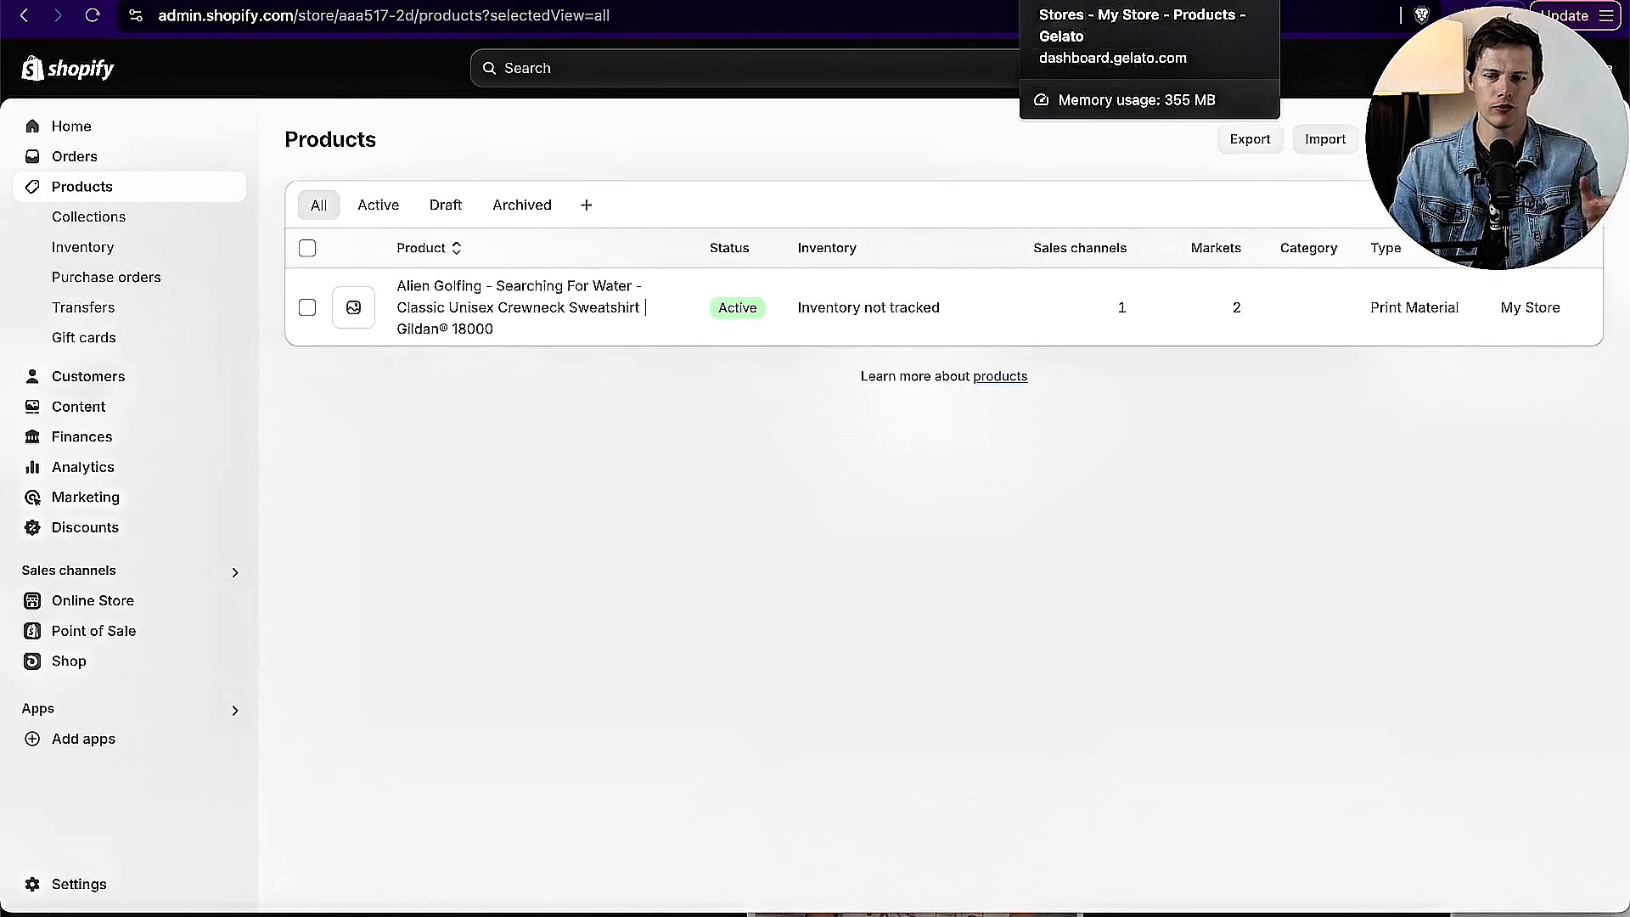
left_click(1103, 2)
left_click(90, 21)
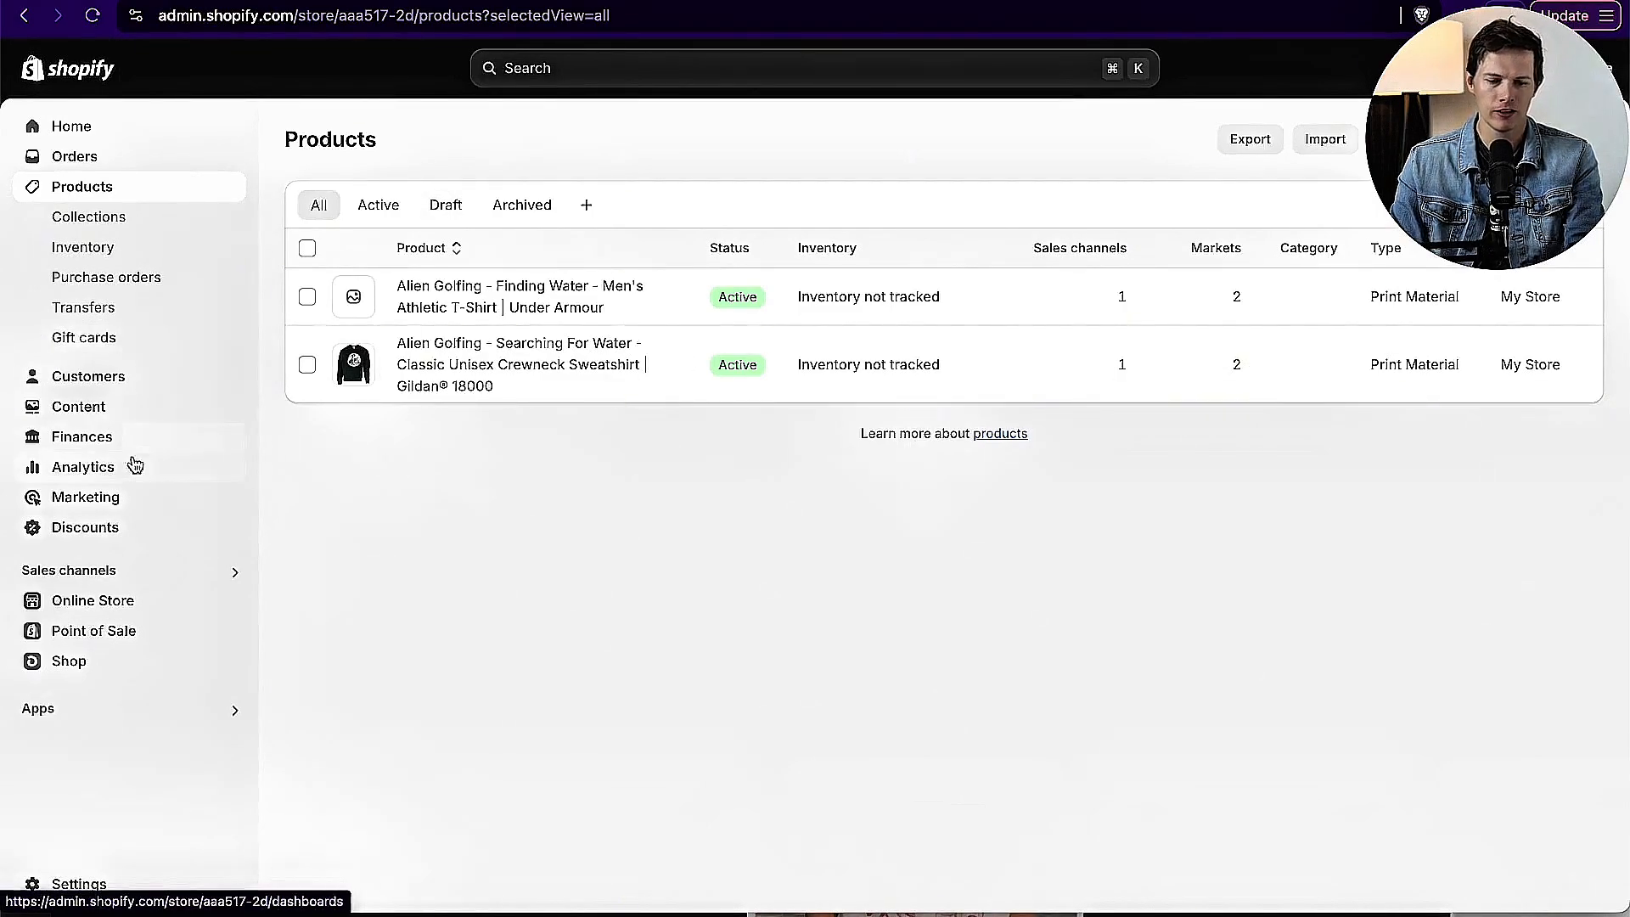
Step: Open the Origin theme for customization and remove the Handcrafted products rich text section from the home page
left_click(116, 603)
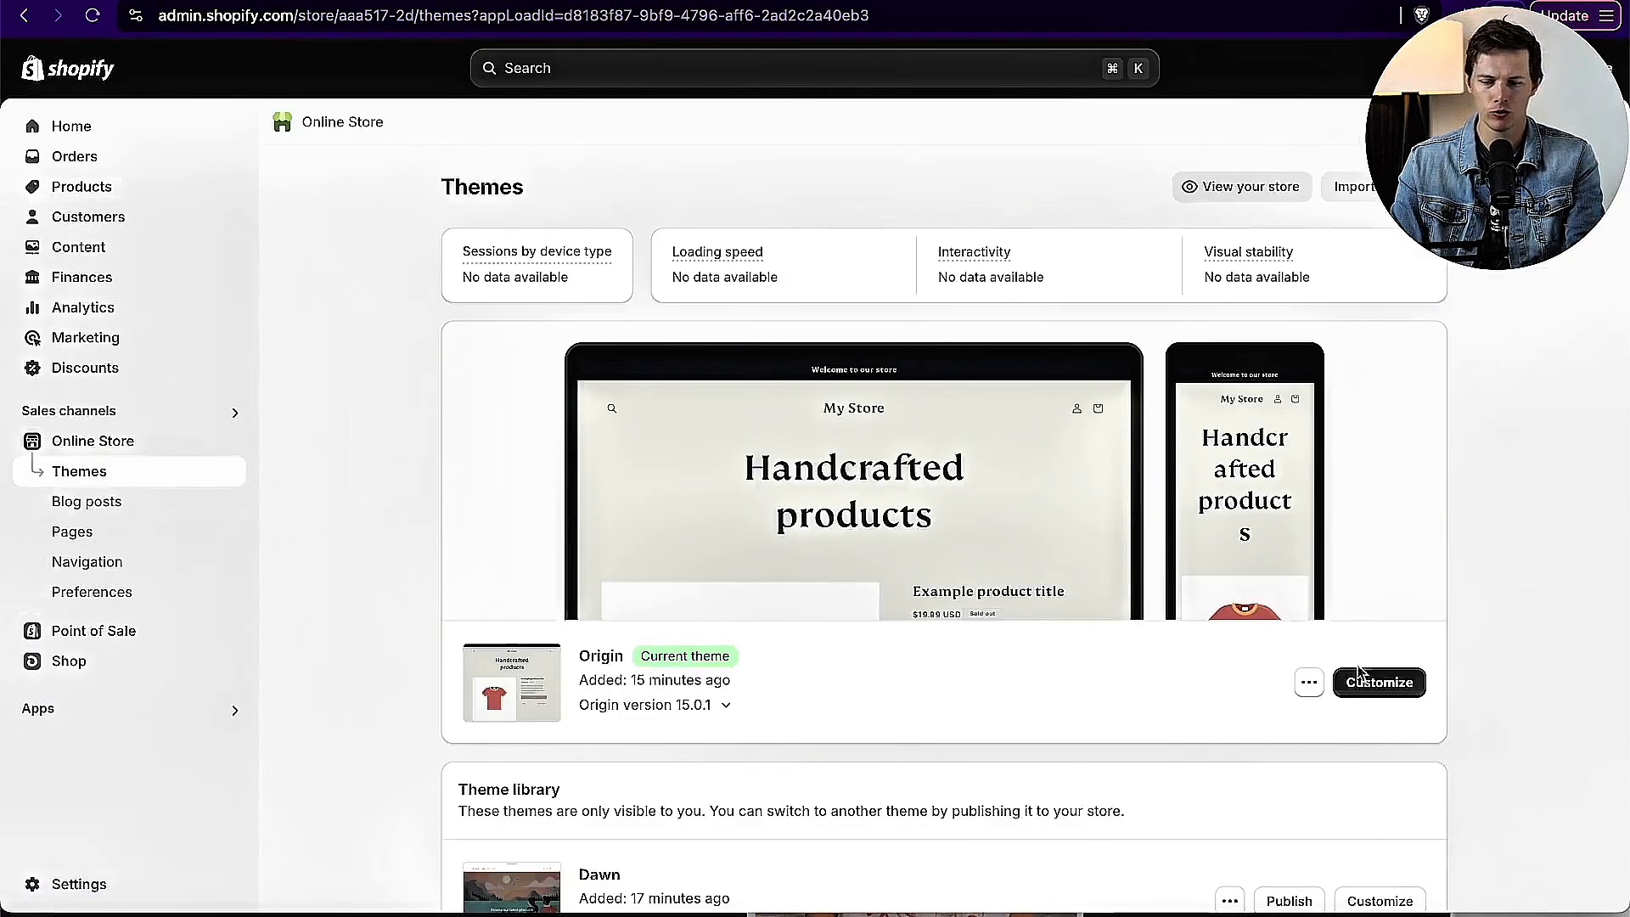
left_click(1383, 686)
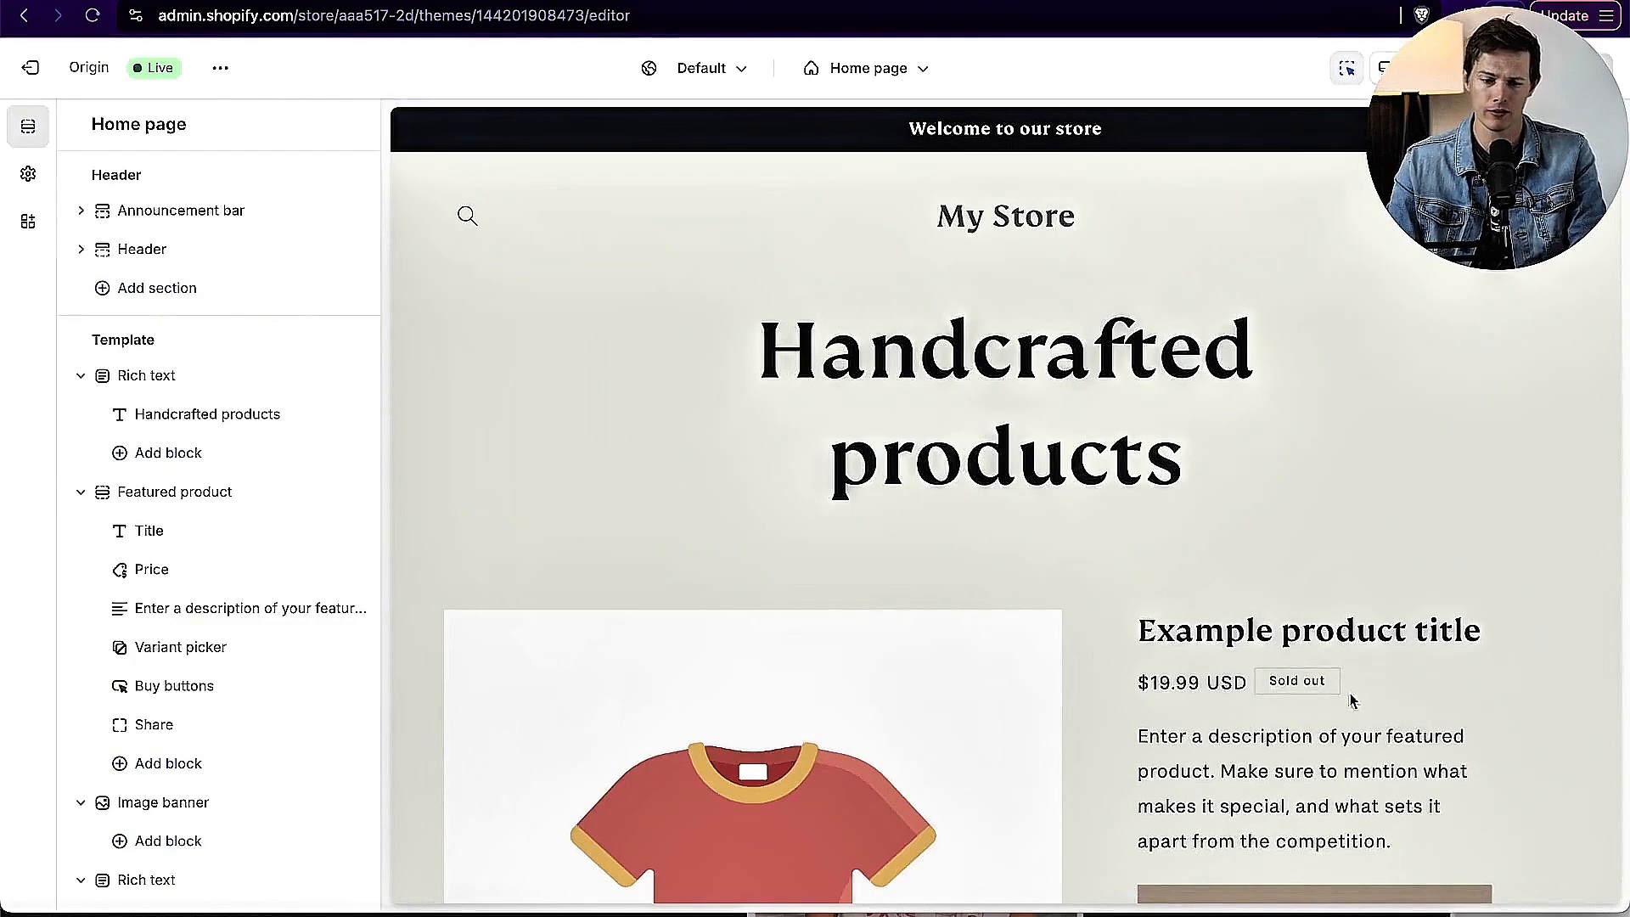
left_click(146, 376)
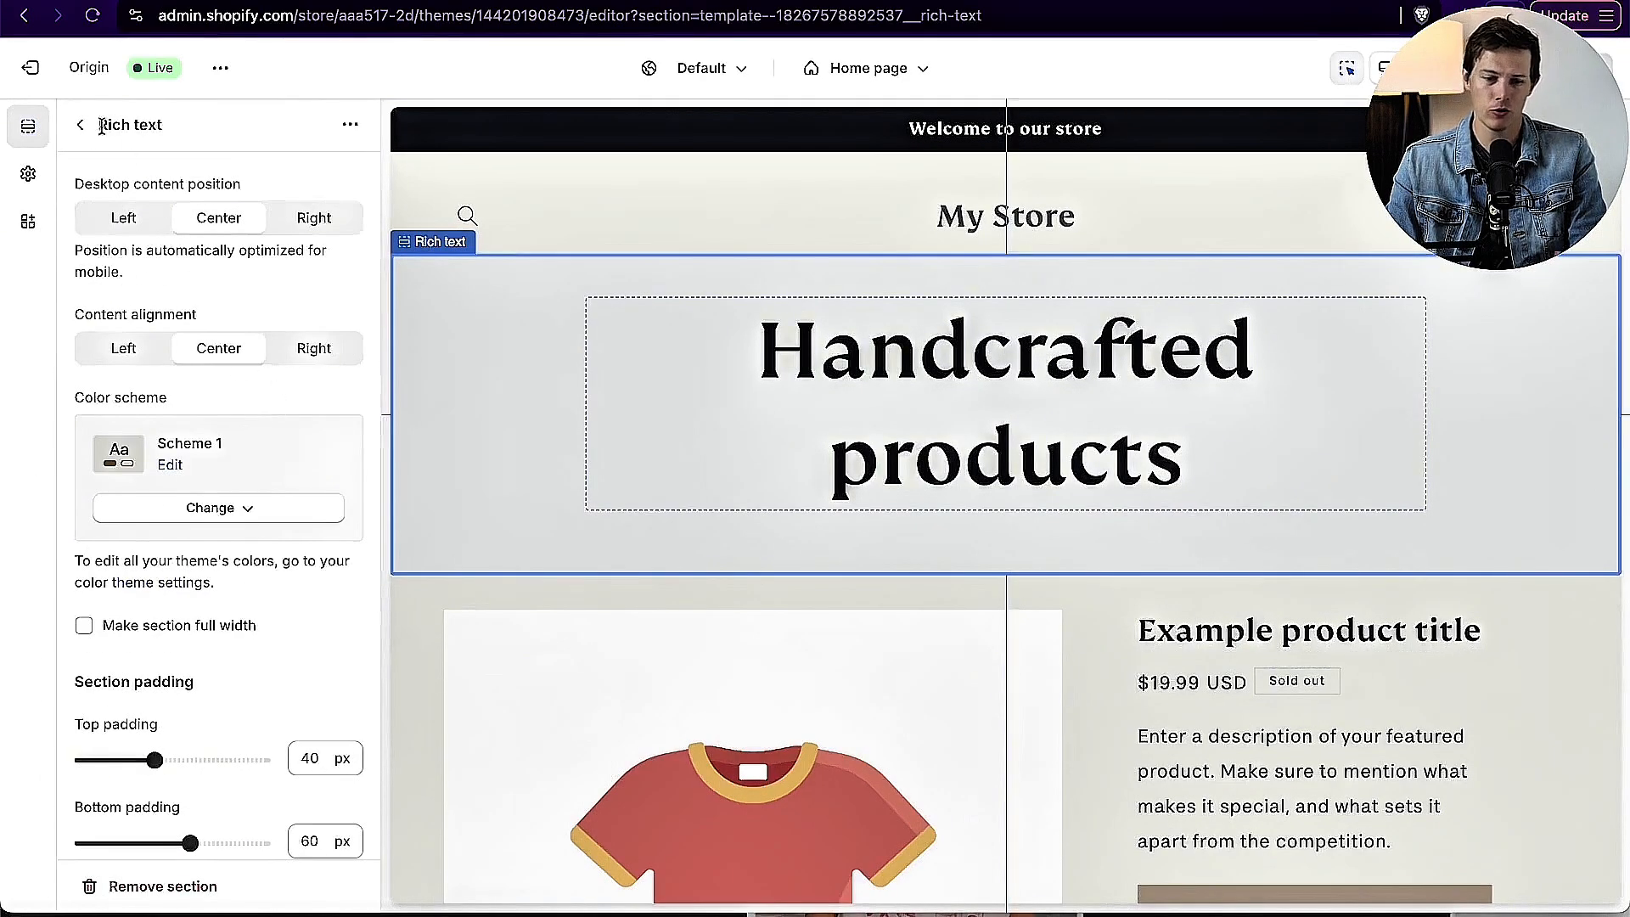
left_click(88, 127)
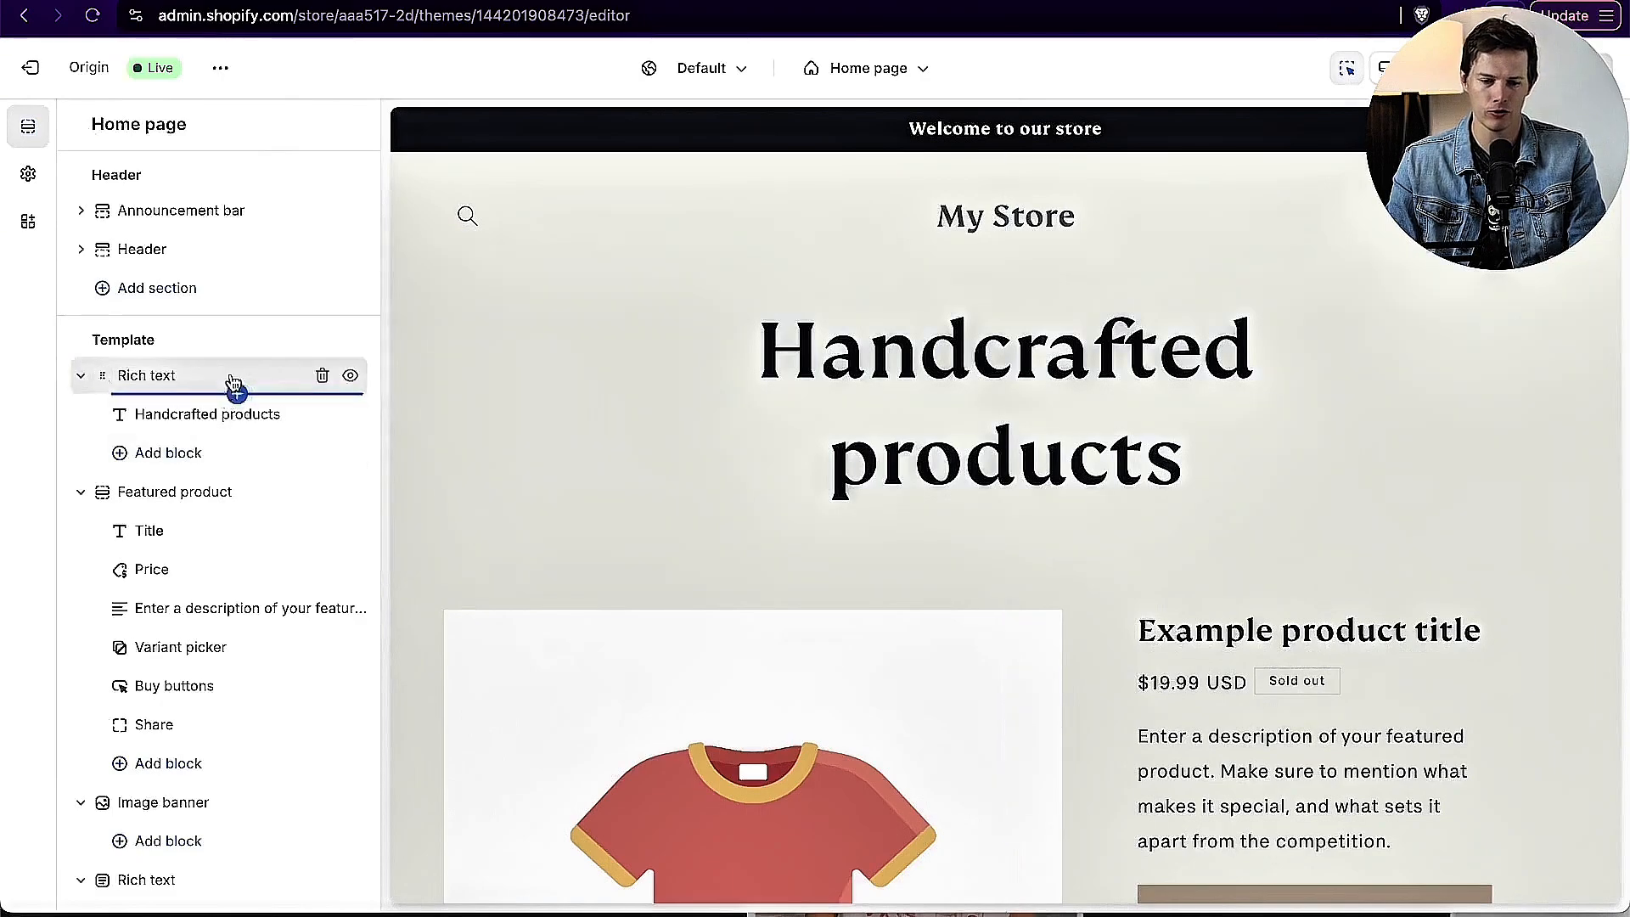
left_click(322, 376)
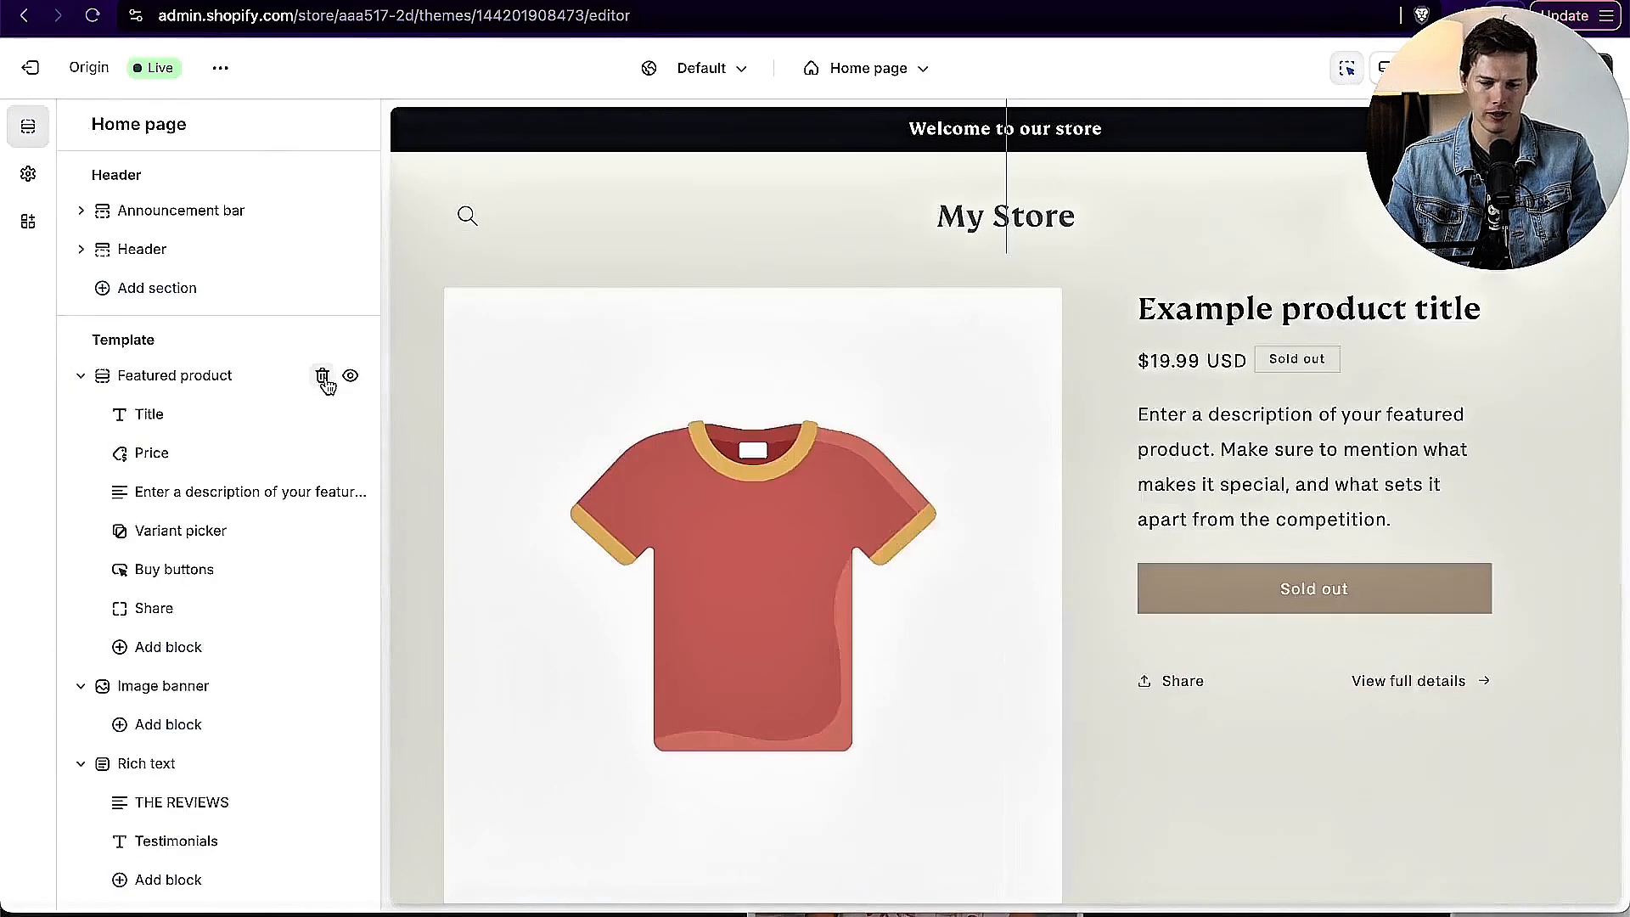
Step: Set the home page's featured product to the Alien Golfing - Searching For Water sweatshirt
left_click(200, 378)
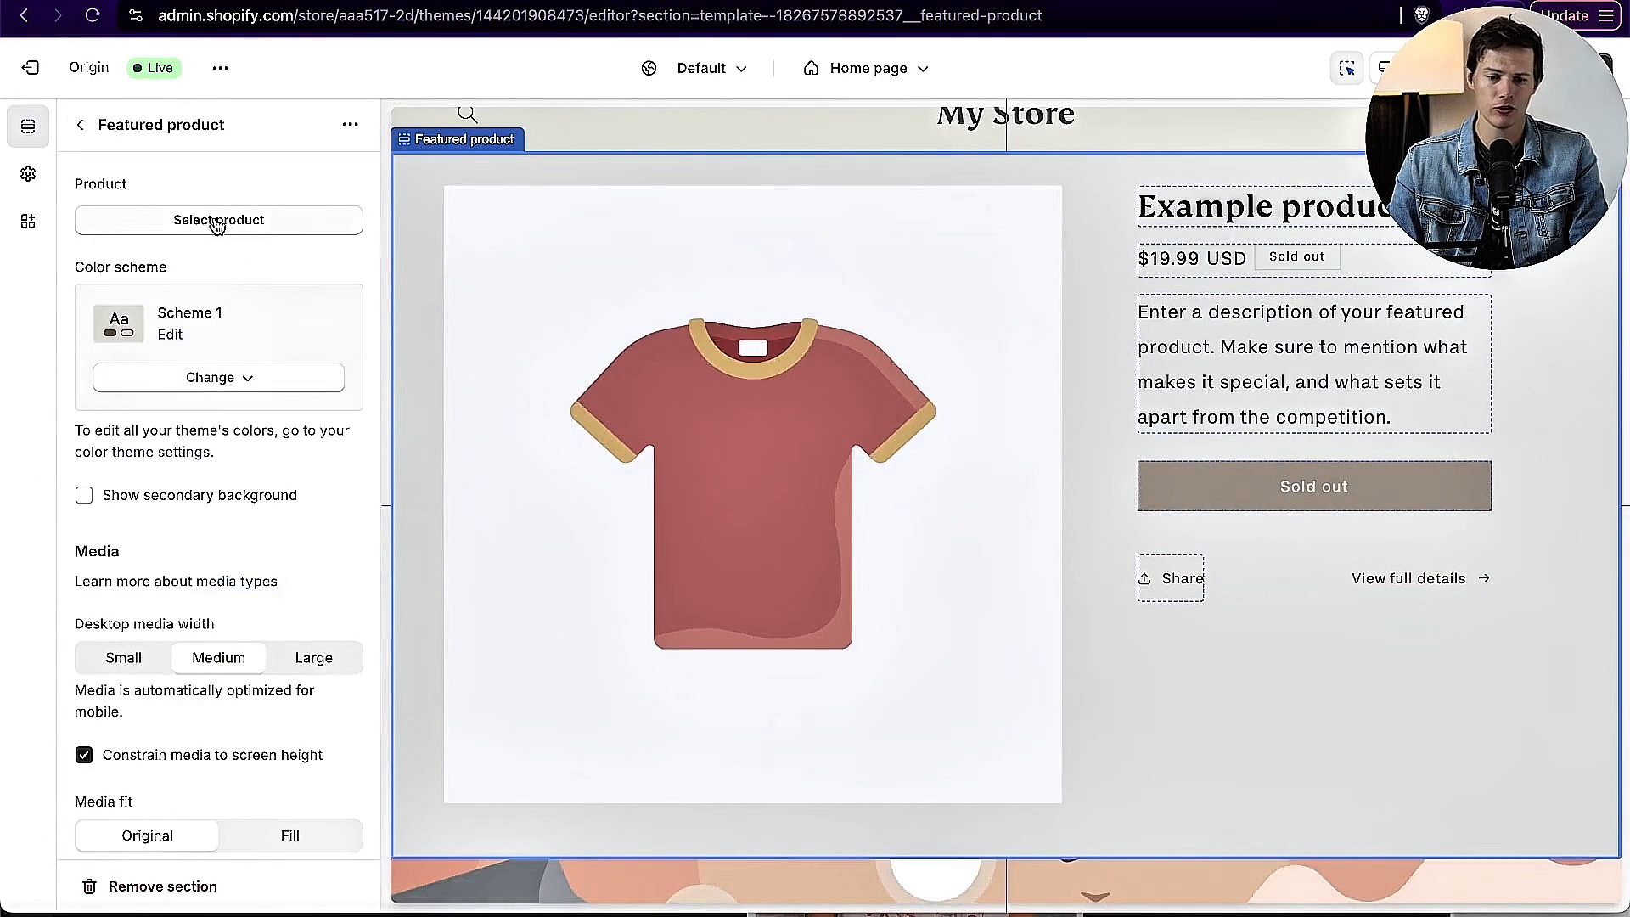
left_click(189, 218)
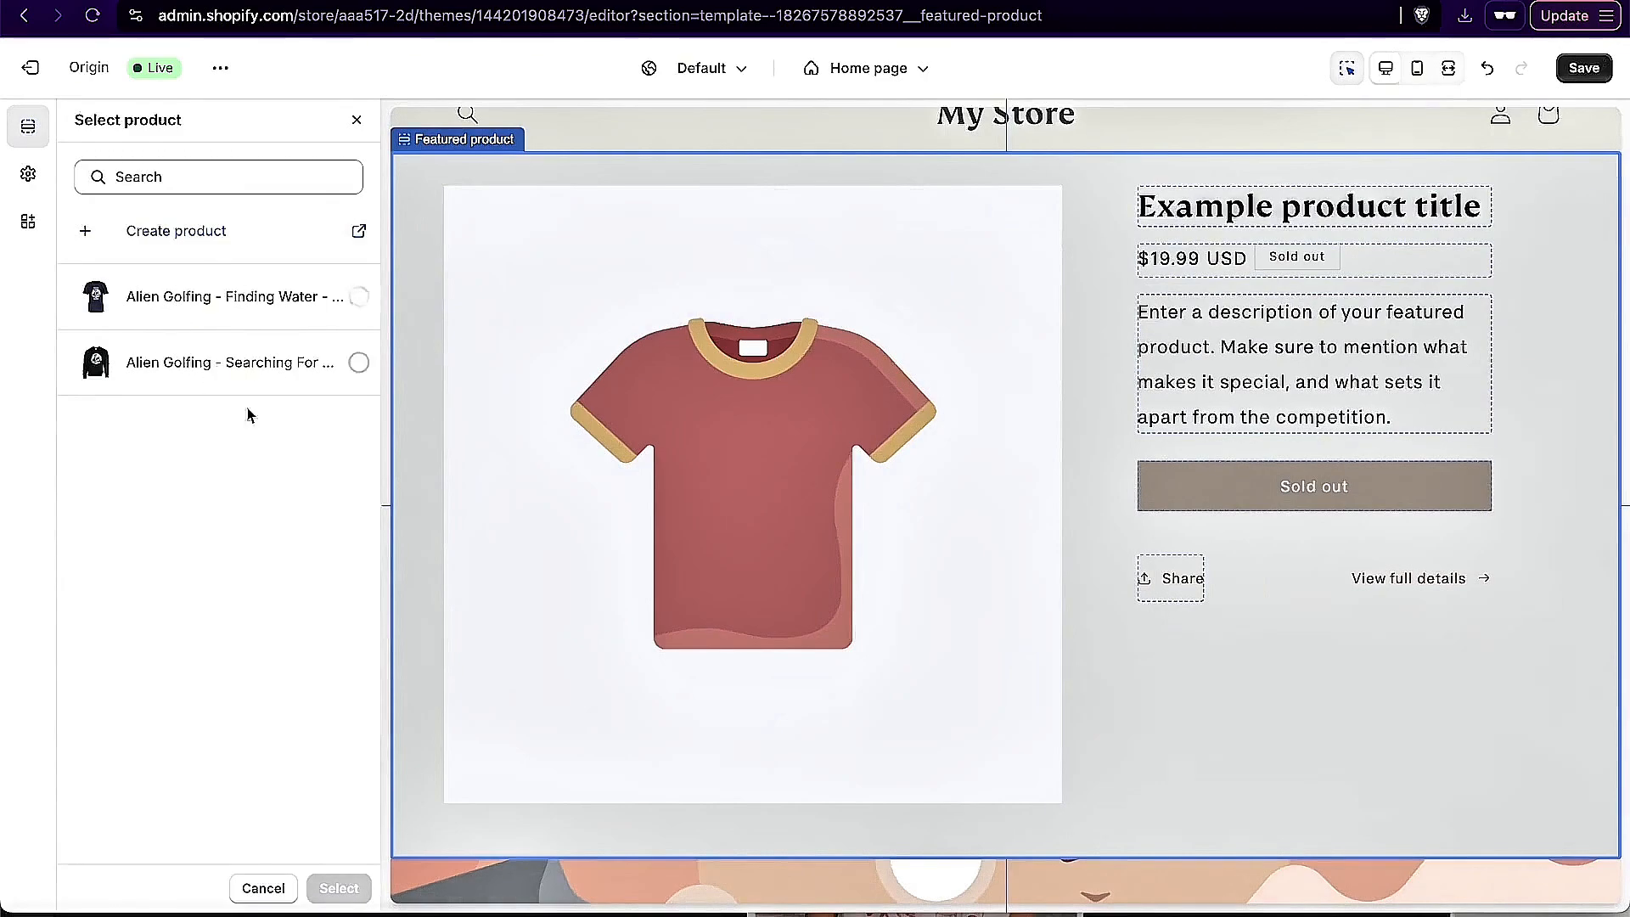
left_click(200, 371)
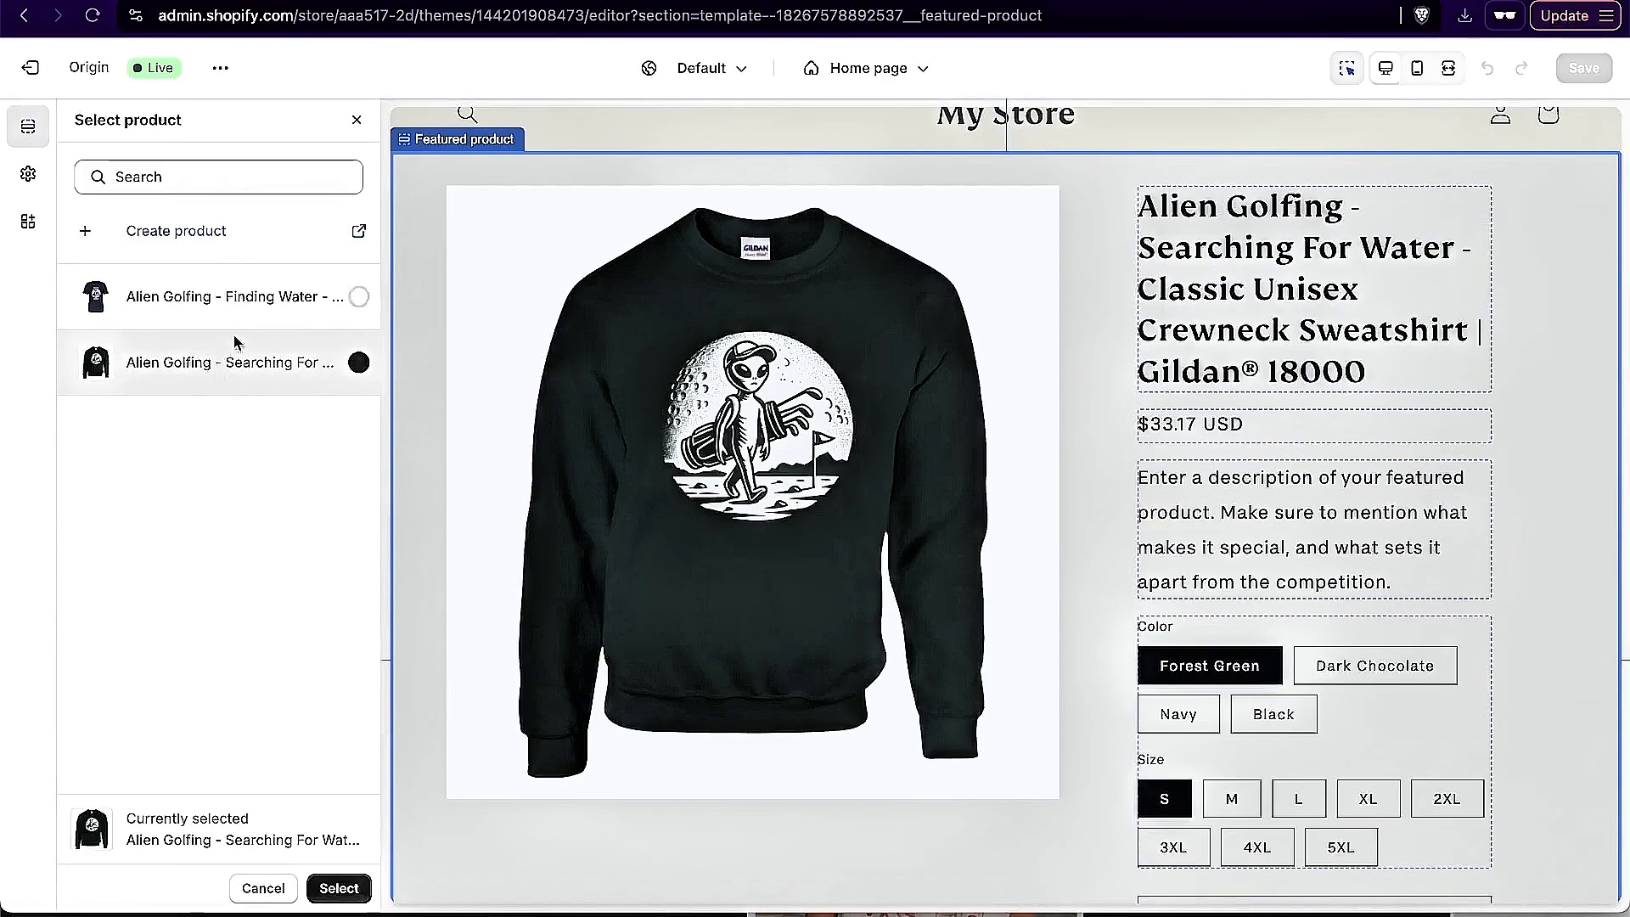
left_click(343, 891)
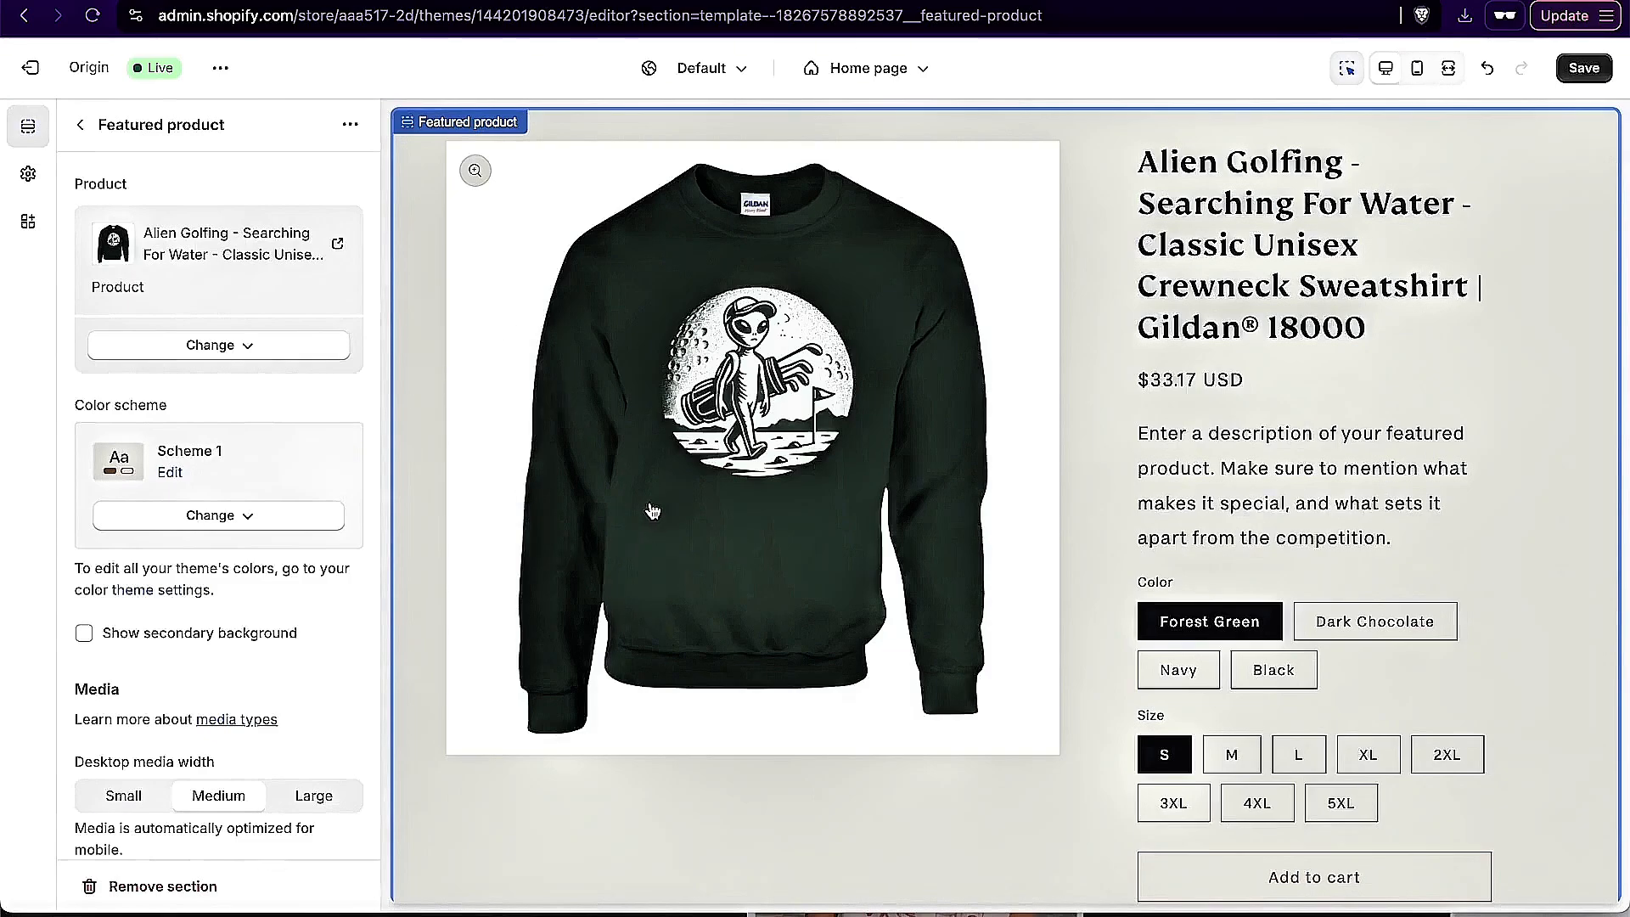
Step: Apply color scheme Scheme 2 to the home page's featured product section and check its look in the preview
left_click(225, 522)
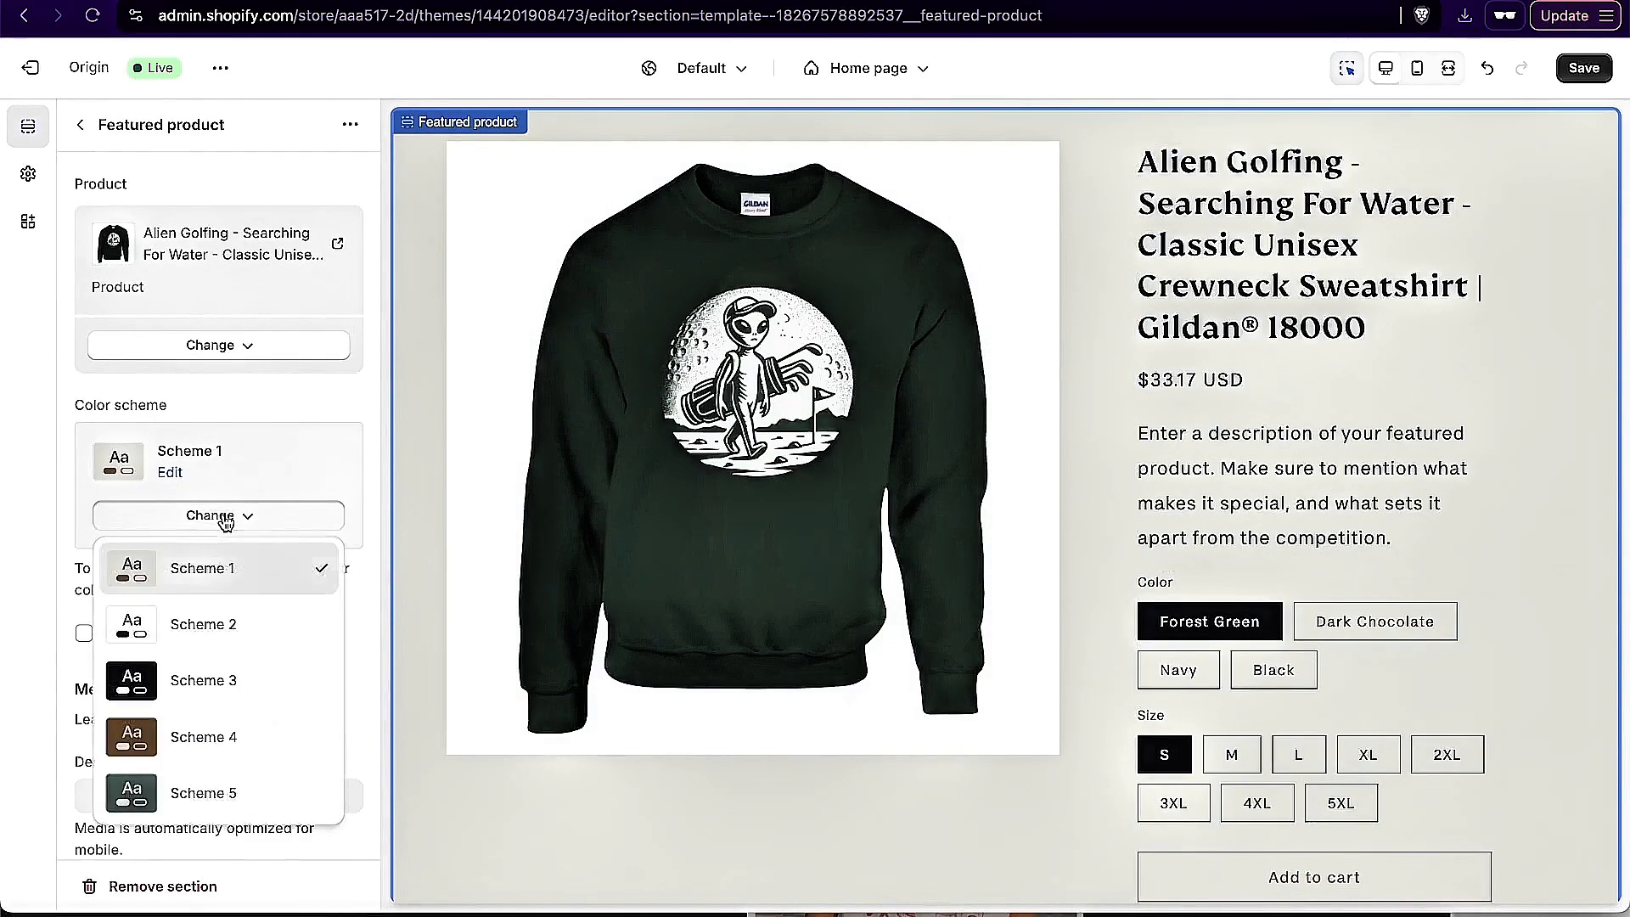
left_click(253, 624)
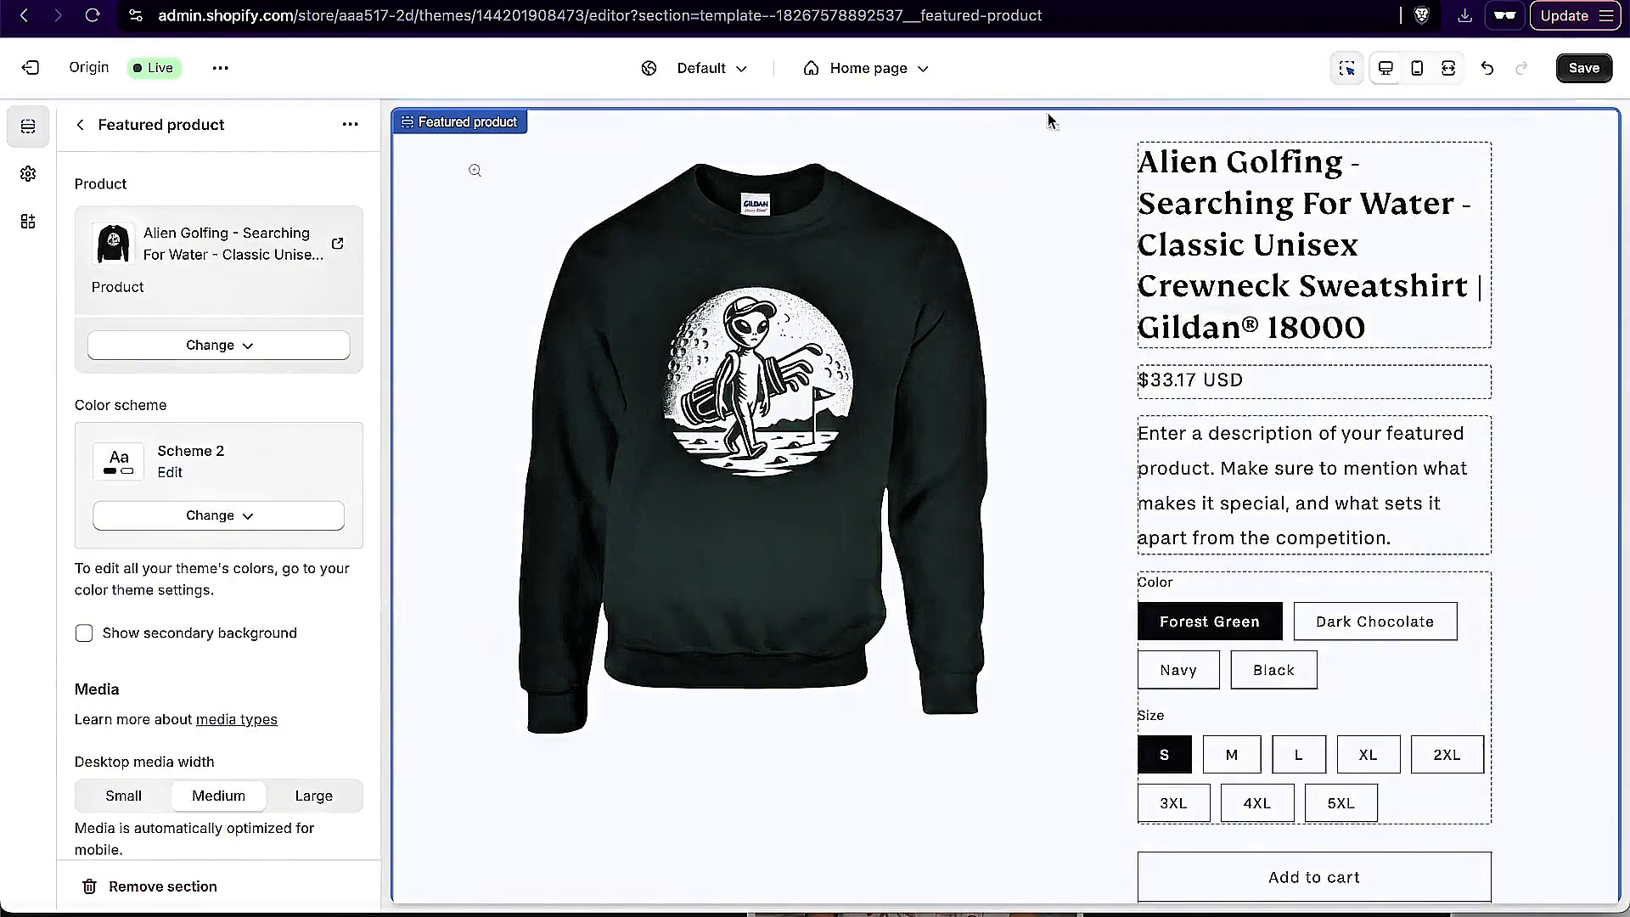
scroll(1433, 496, "up", 2)
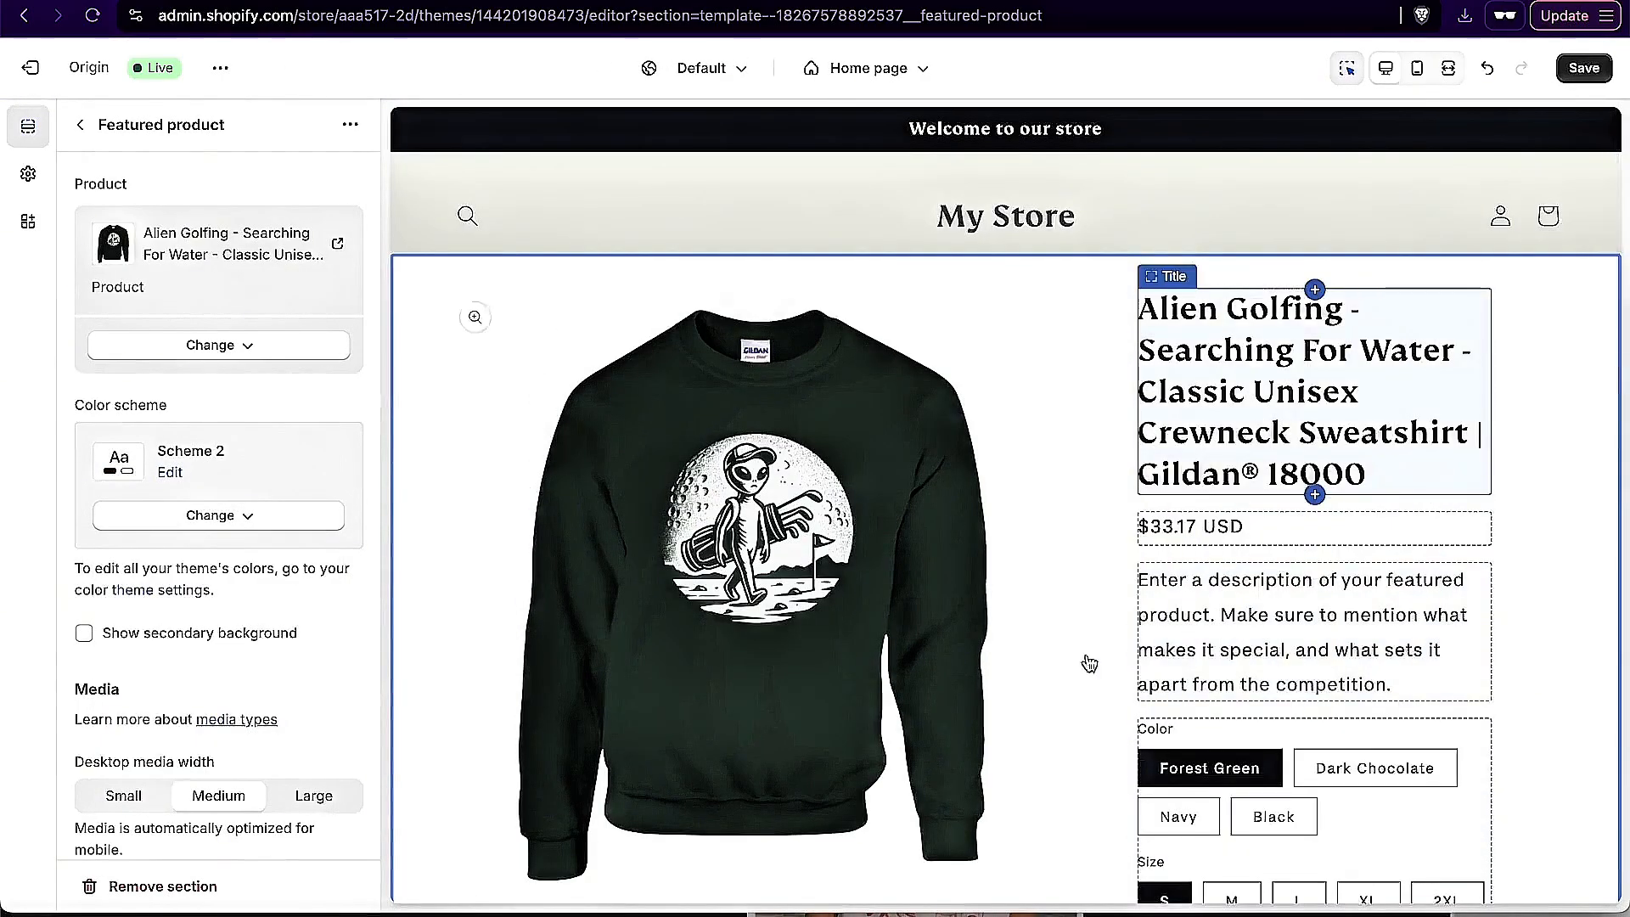
scroll(619, 638, "down", 3)
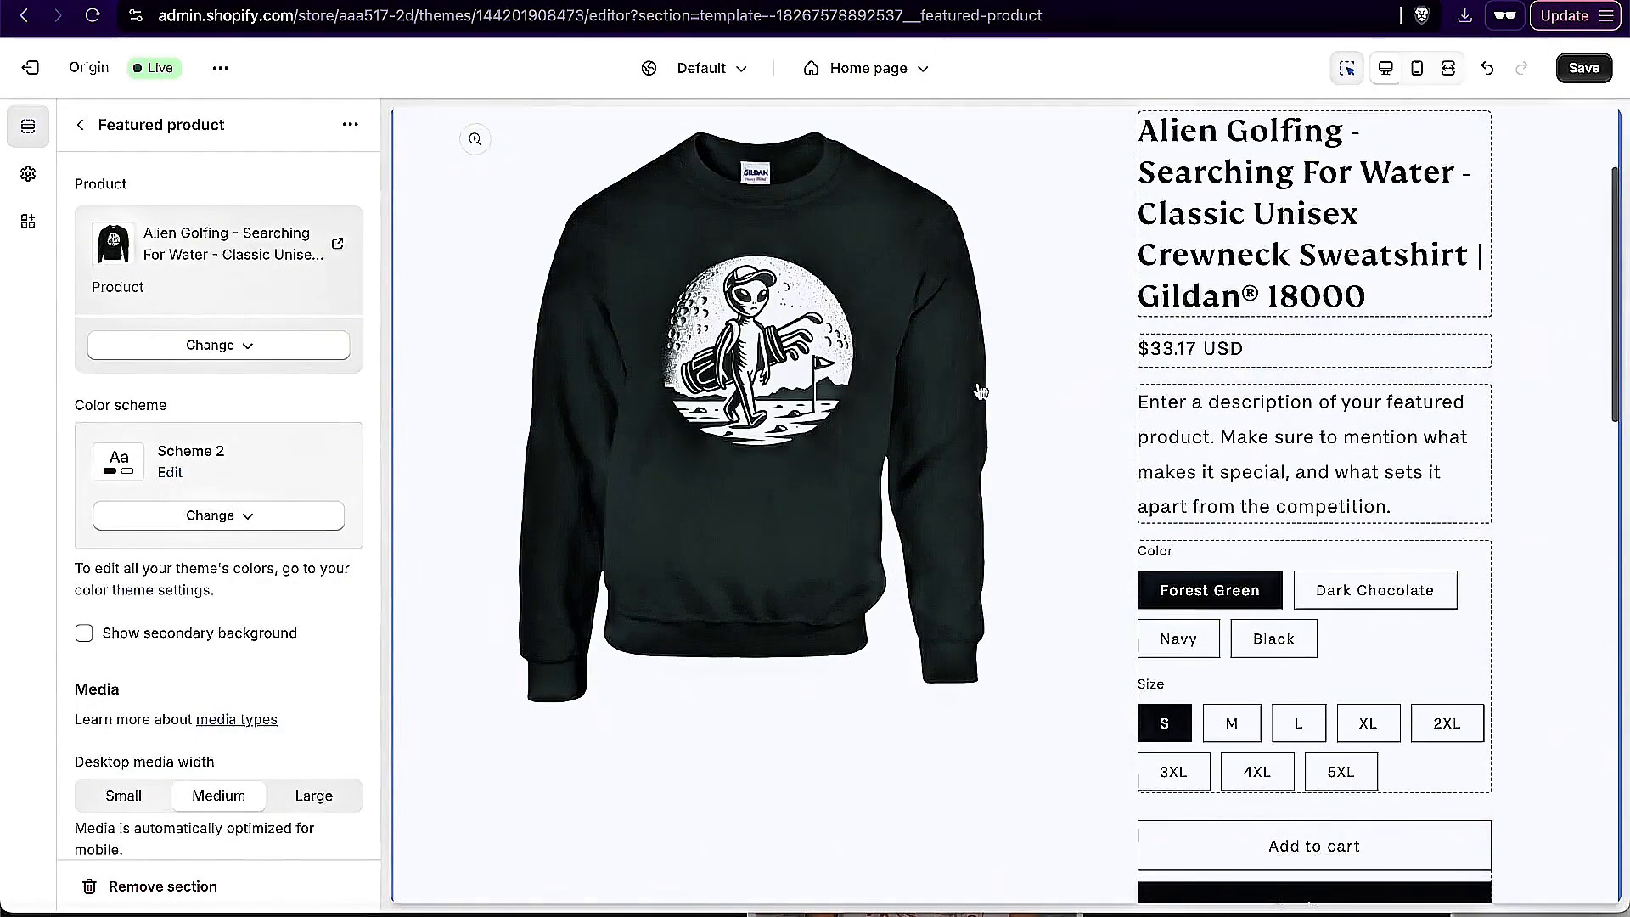
scroll(1462, 366, "up", 2)
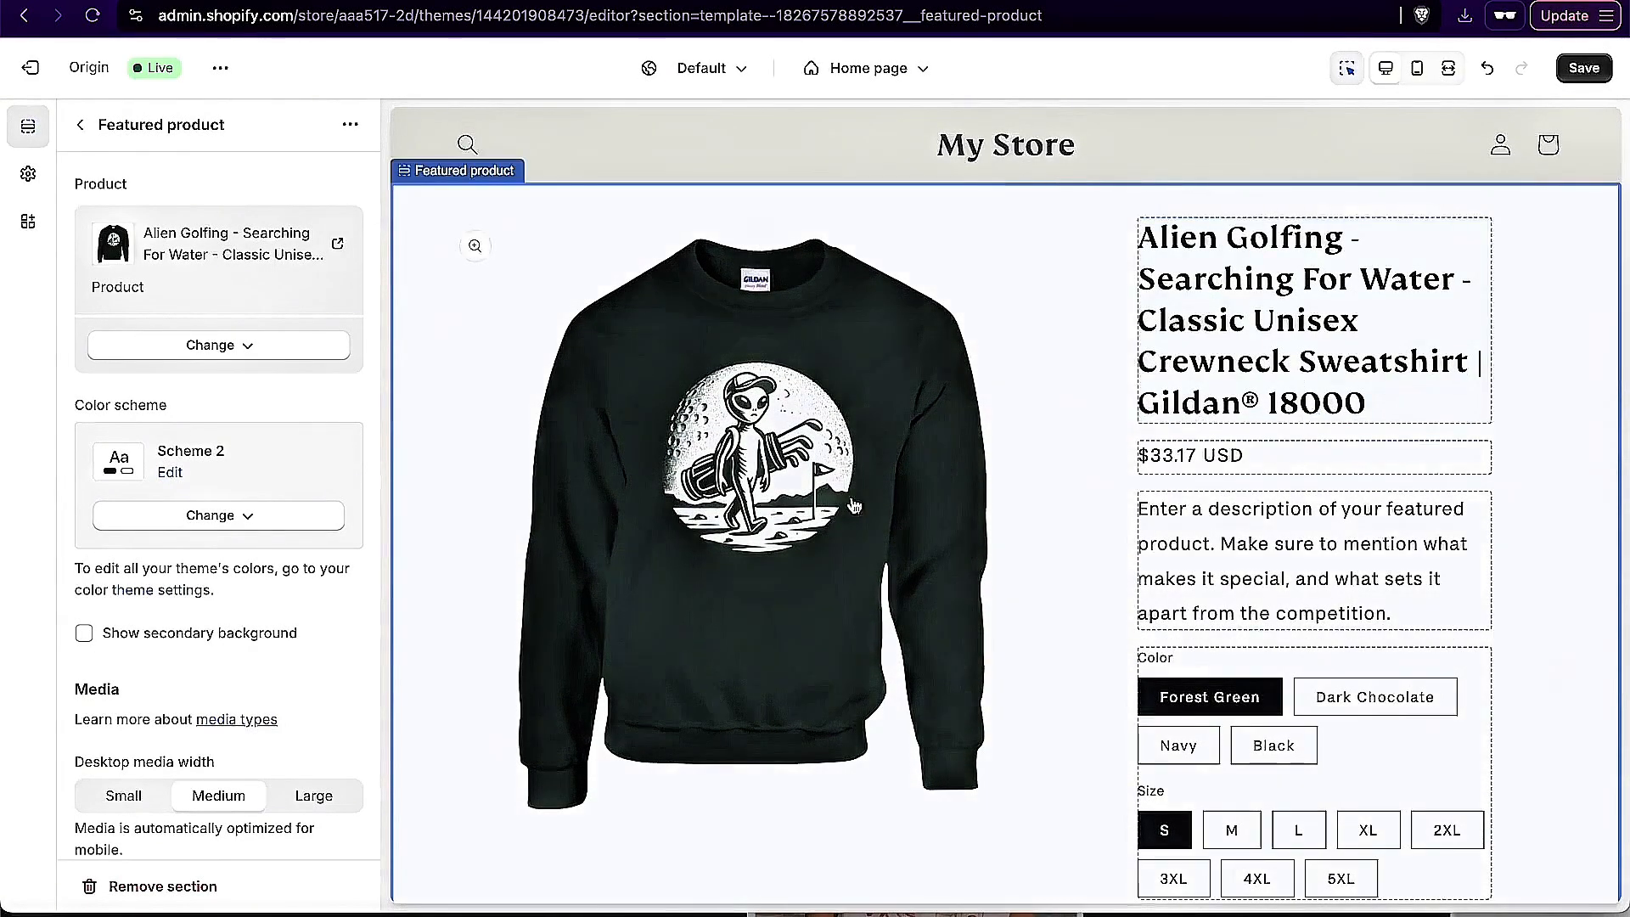
scroll(162, 651, "down", 10)
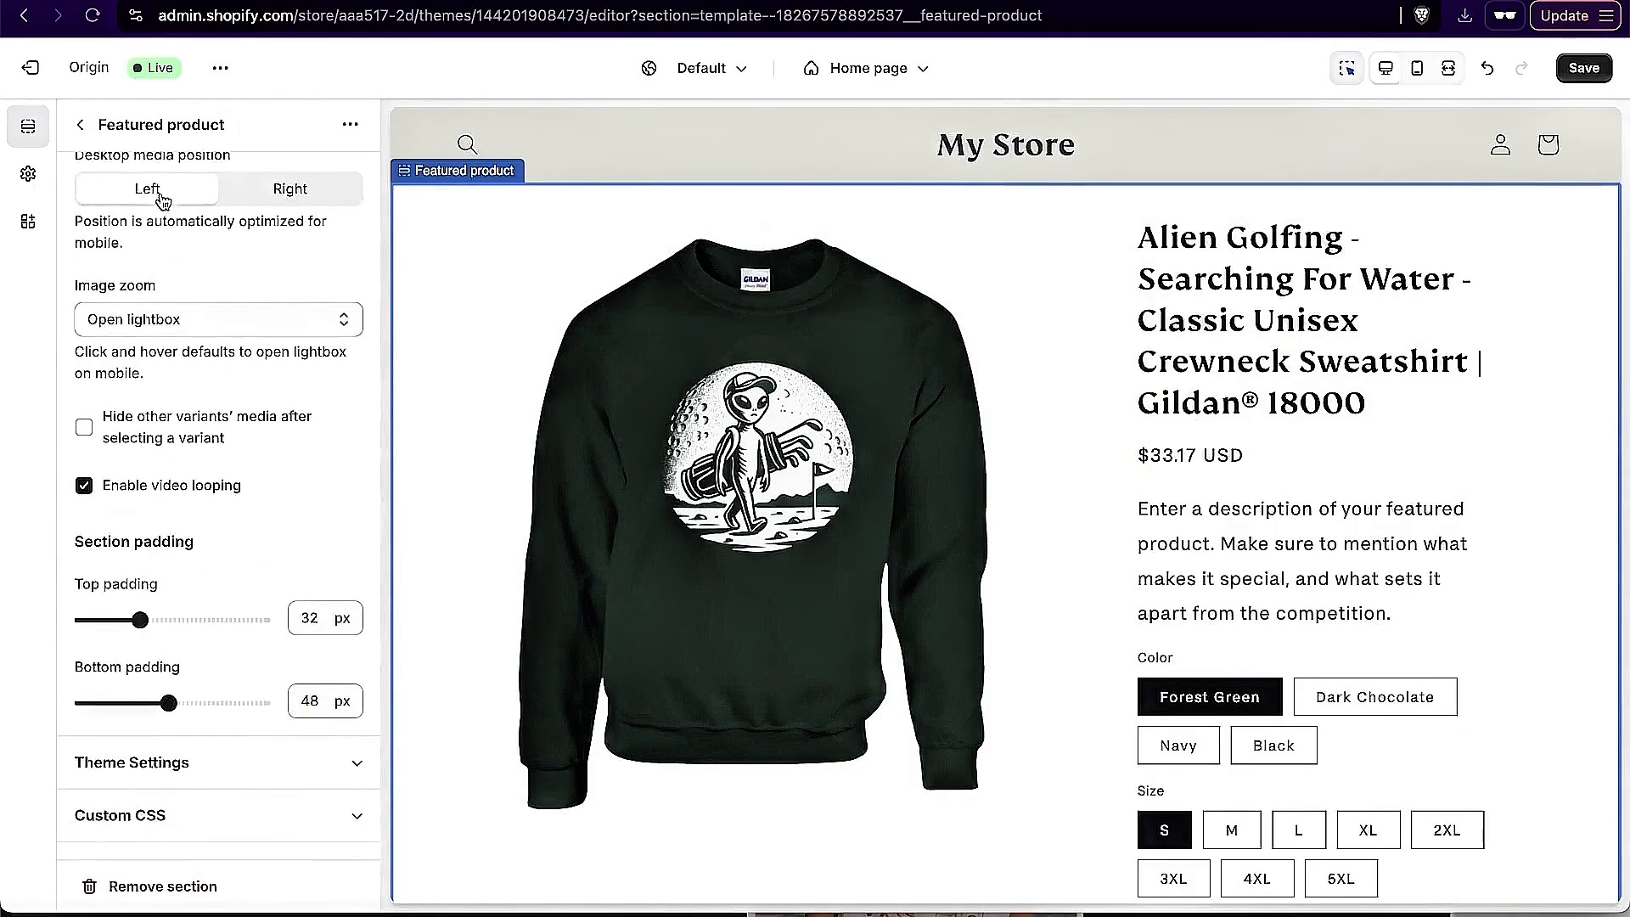
left_click(84, 128)
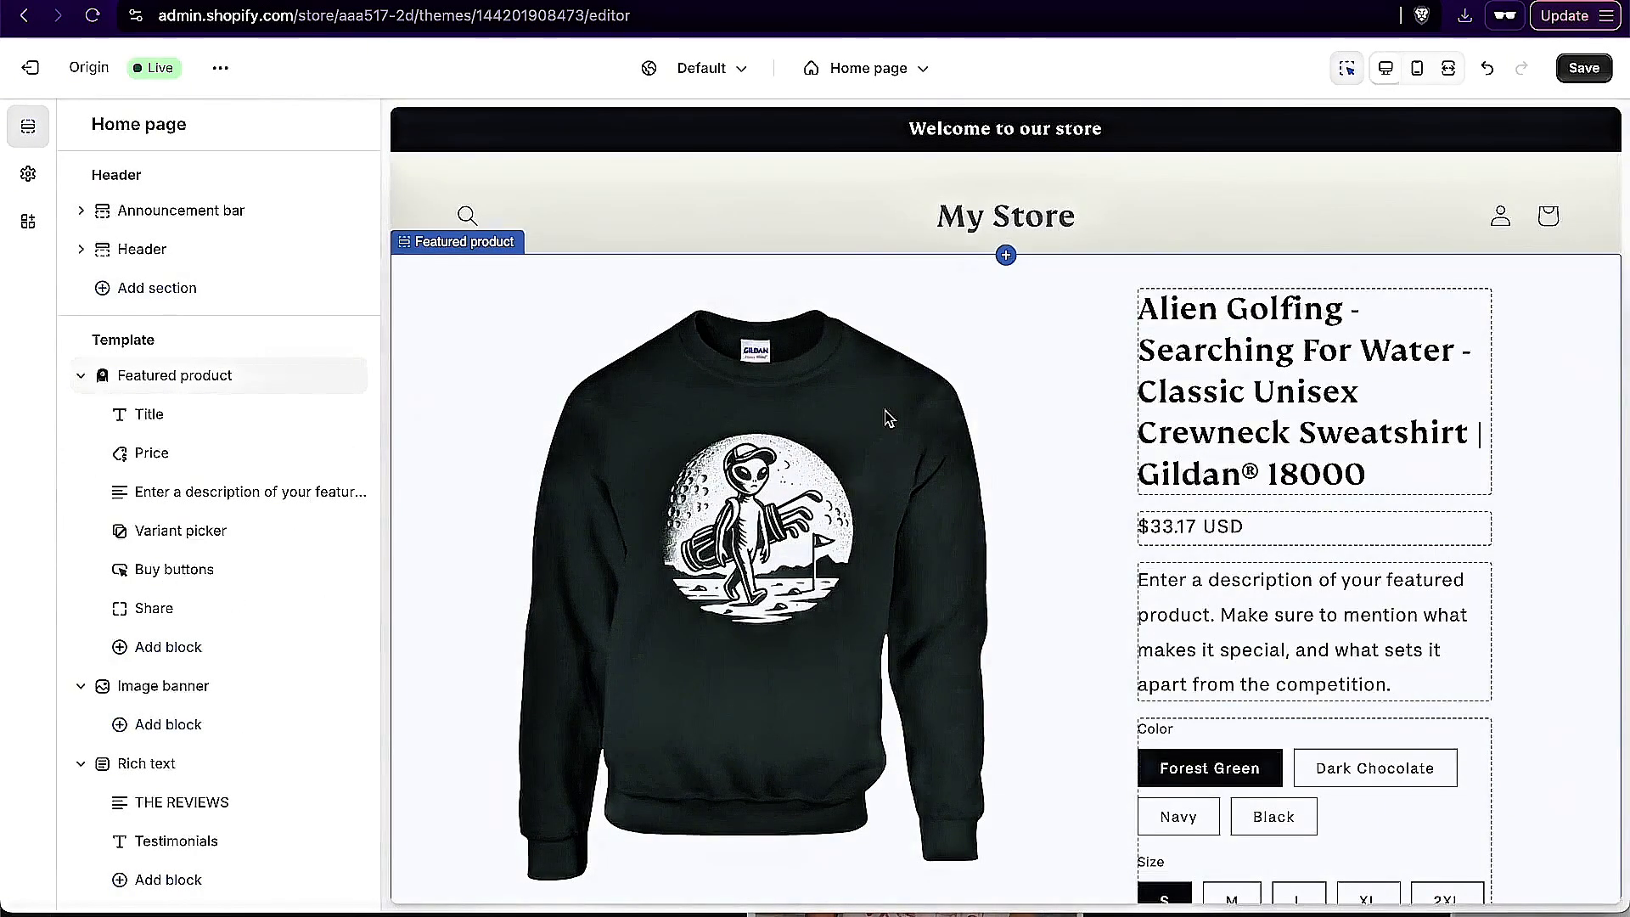
Step: Examine the home page preview from the featured product down to the testimonials, and reopen the featured product's settings
scroll(966, 306, "down", 10)
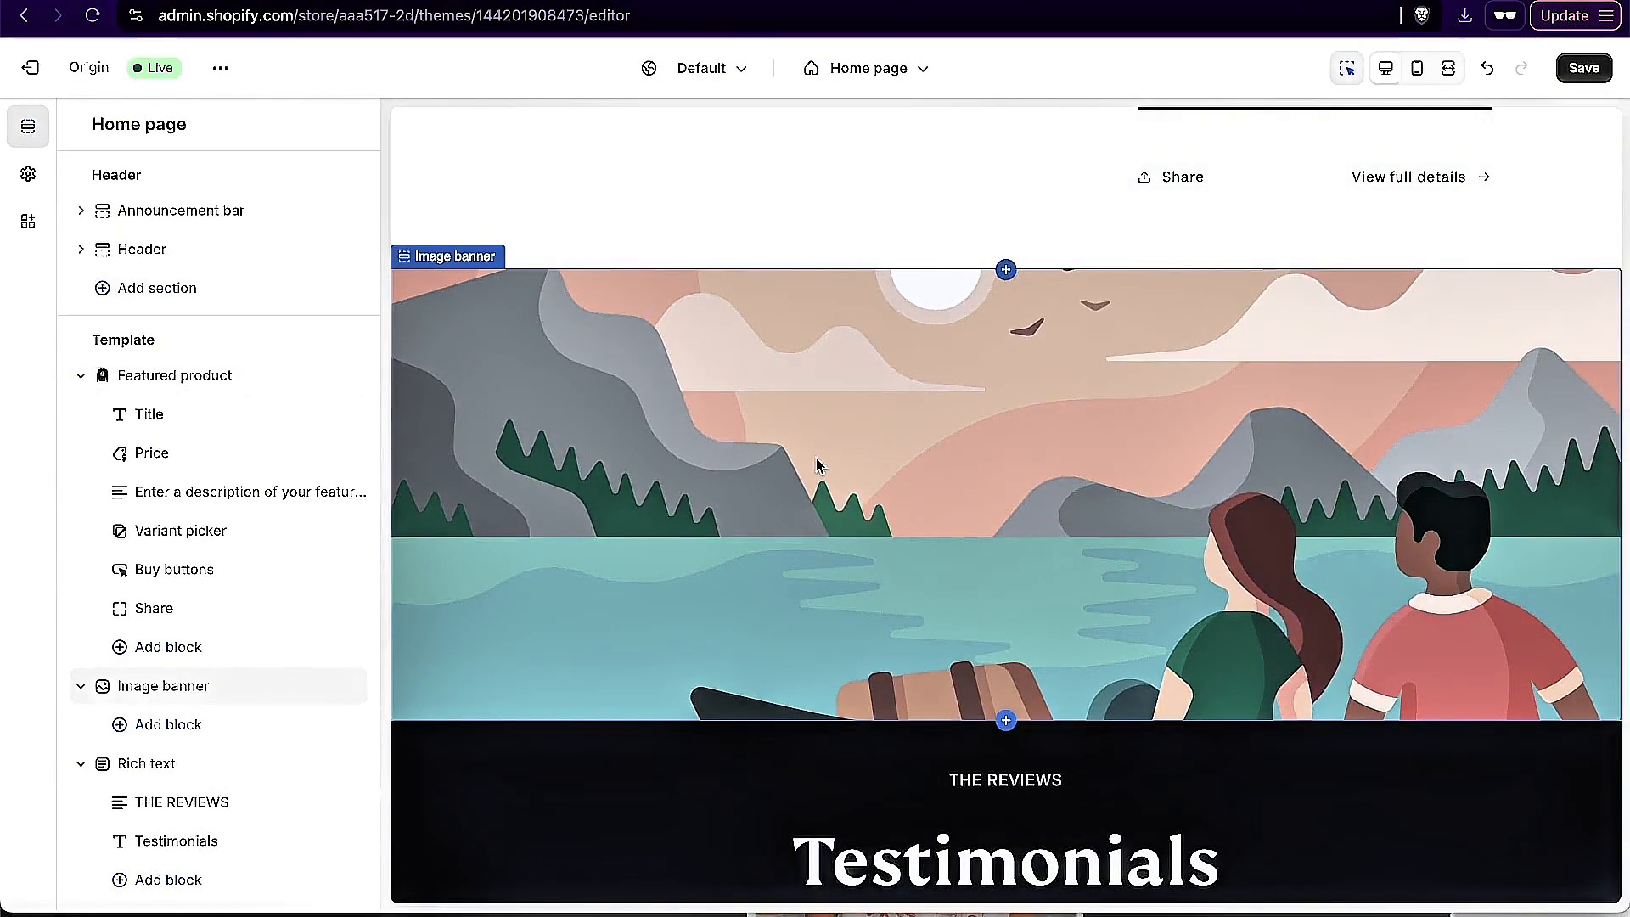
scroll(954, 543, "down", 6)
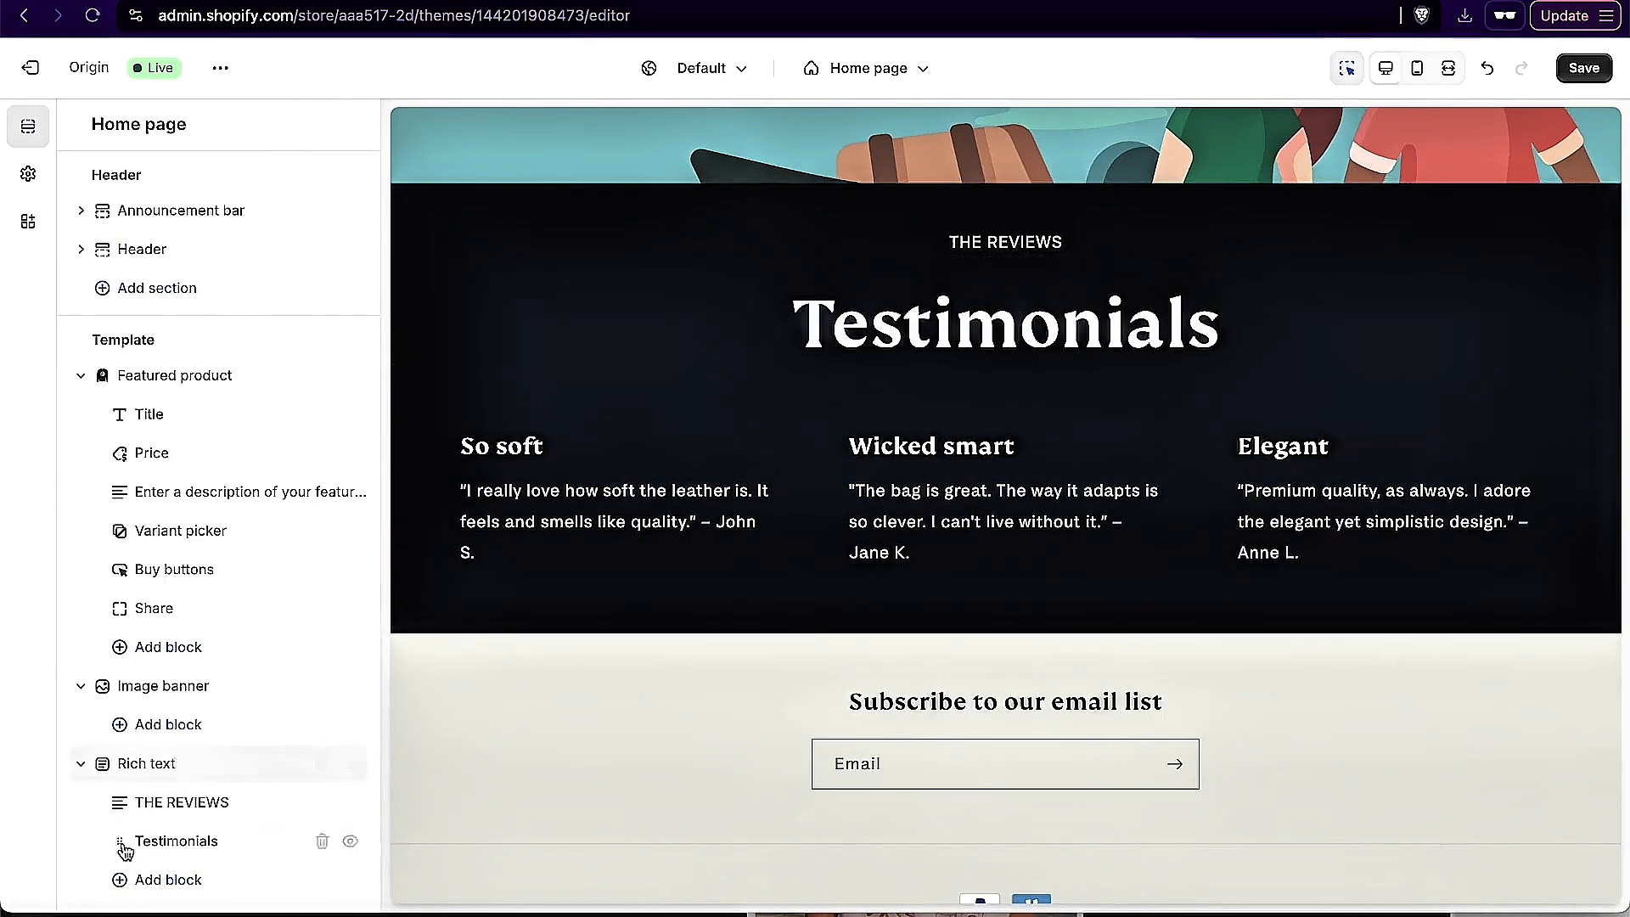
scroll(511, 635, "up", 5)
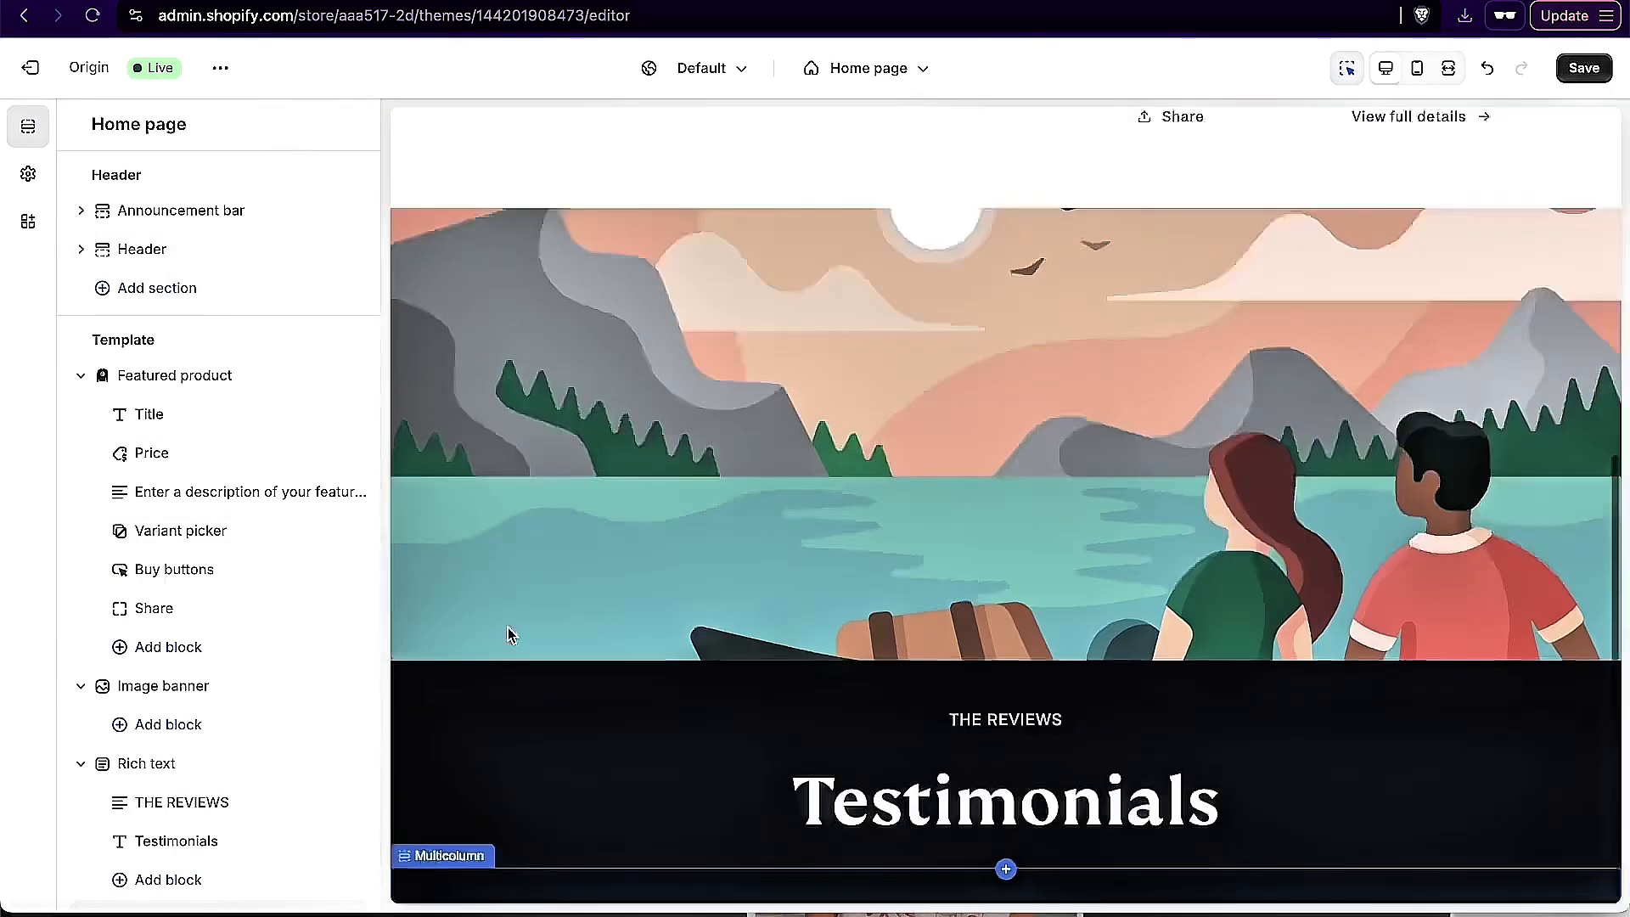
scroll(510, 635, "up", 10)
left_click(148, 378)
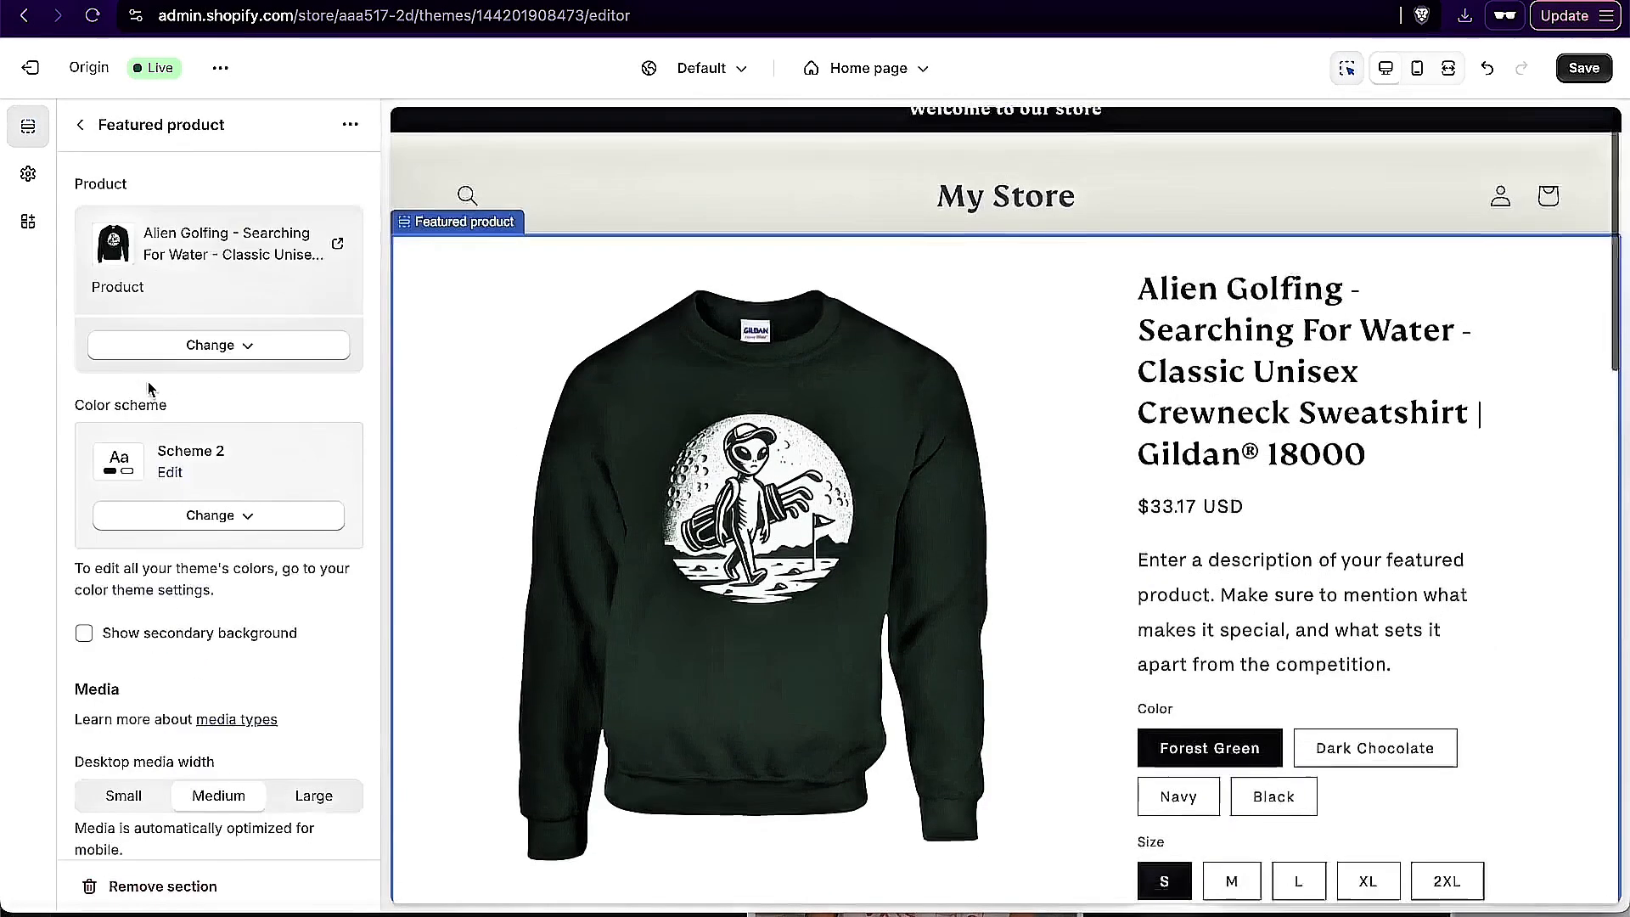
scroll(646, 420, "down", 6)
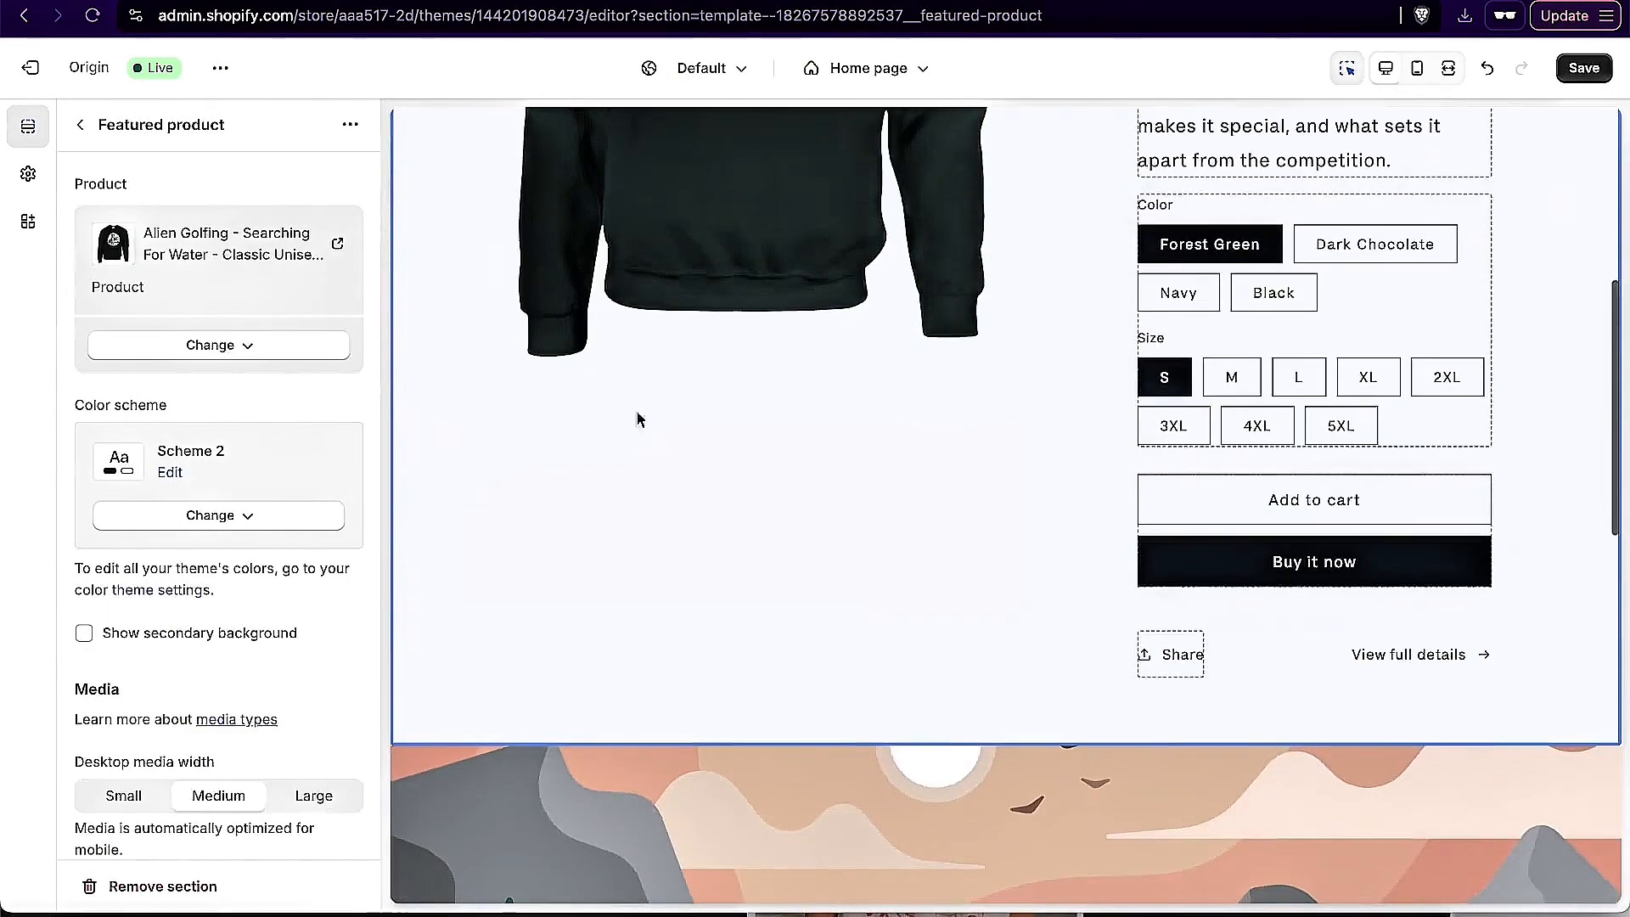
left_click(80, 126)
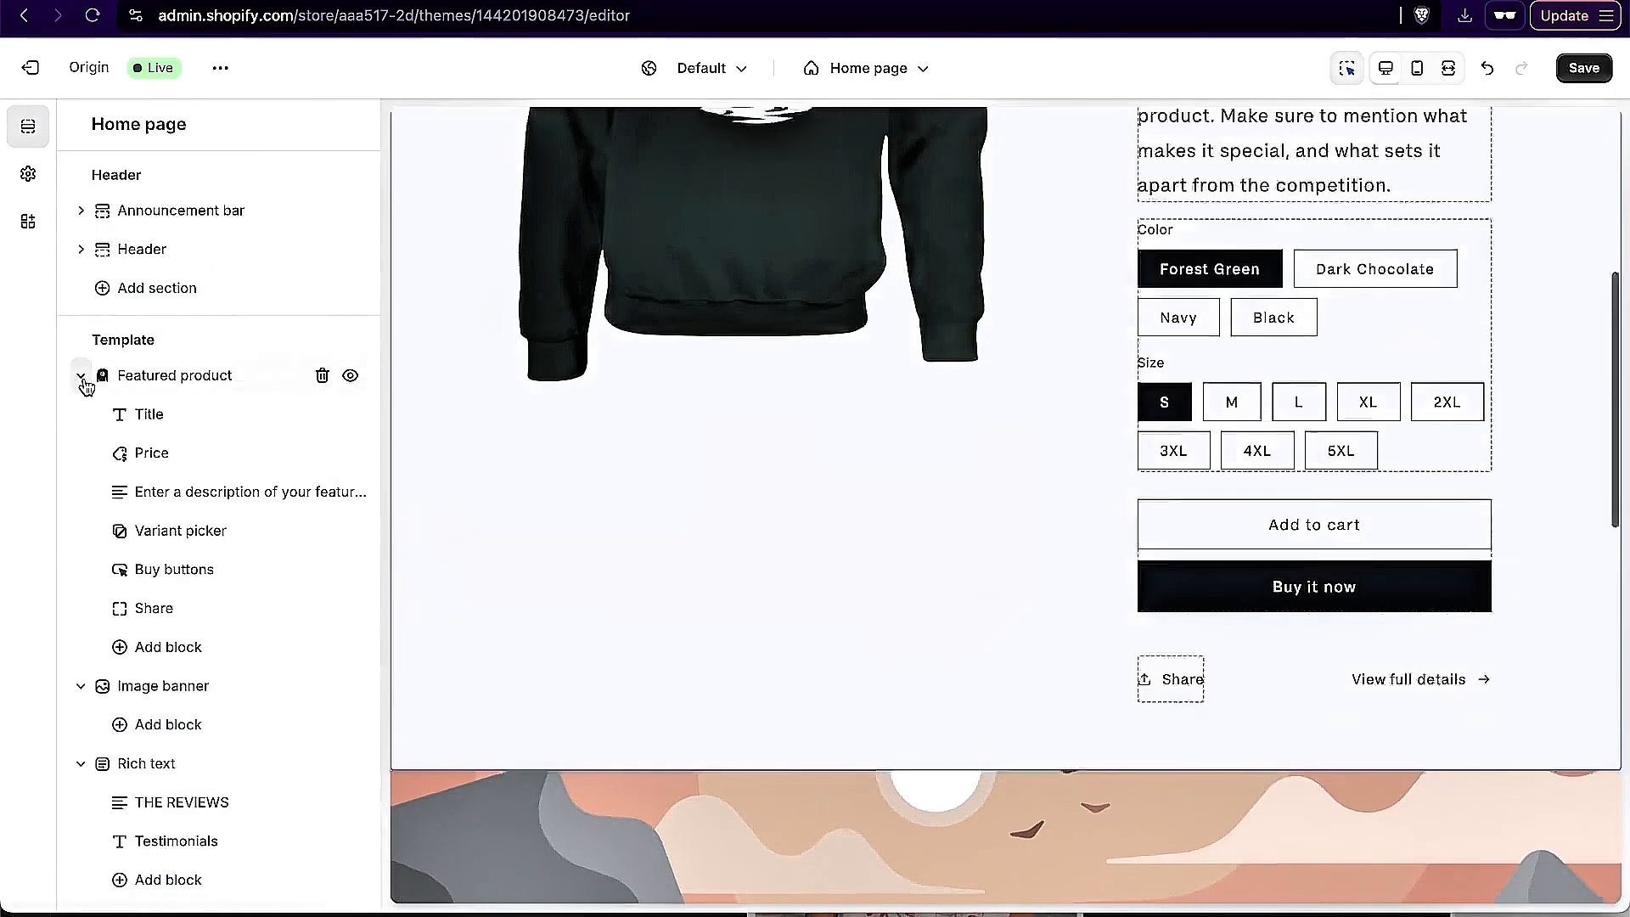
Step: Collapse the Featured product, Image banner, Rich text and Multicolumn sections in the home page outline
left_click(80, 375)
left_click(81, 414)
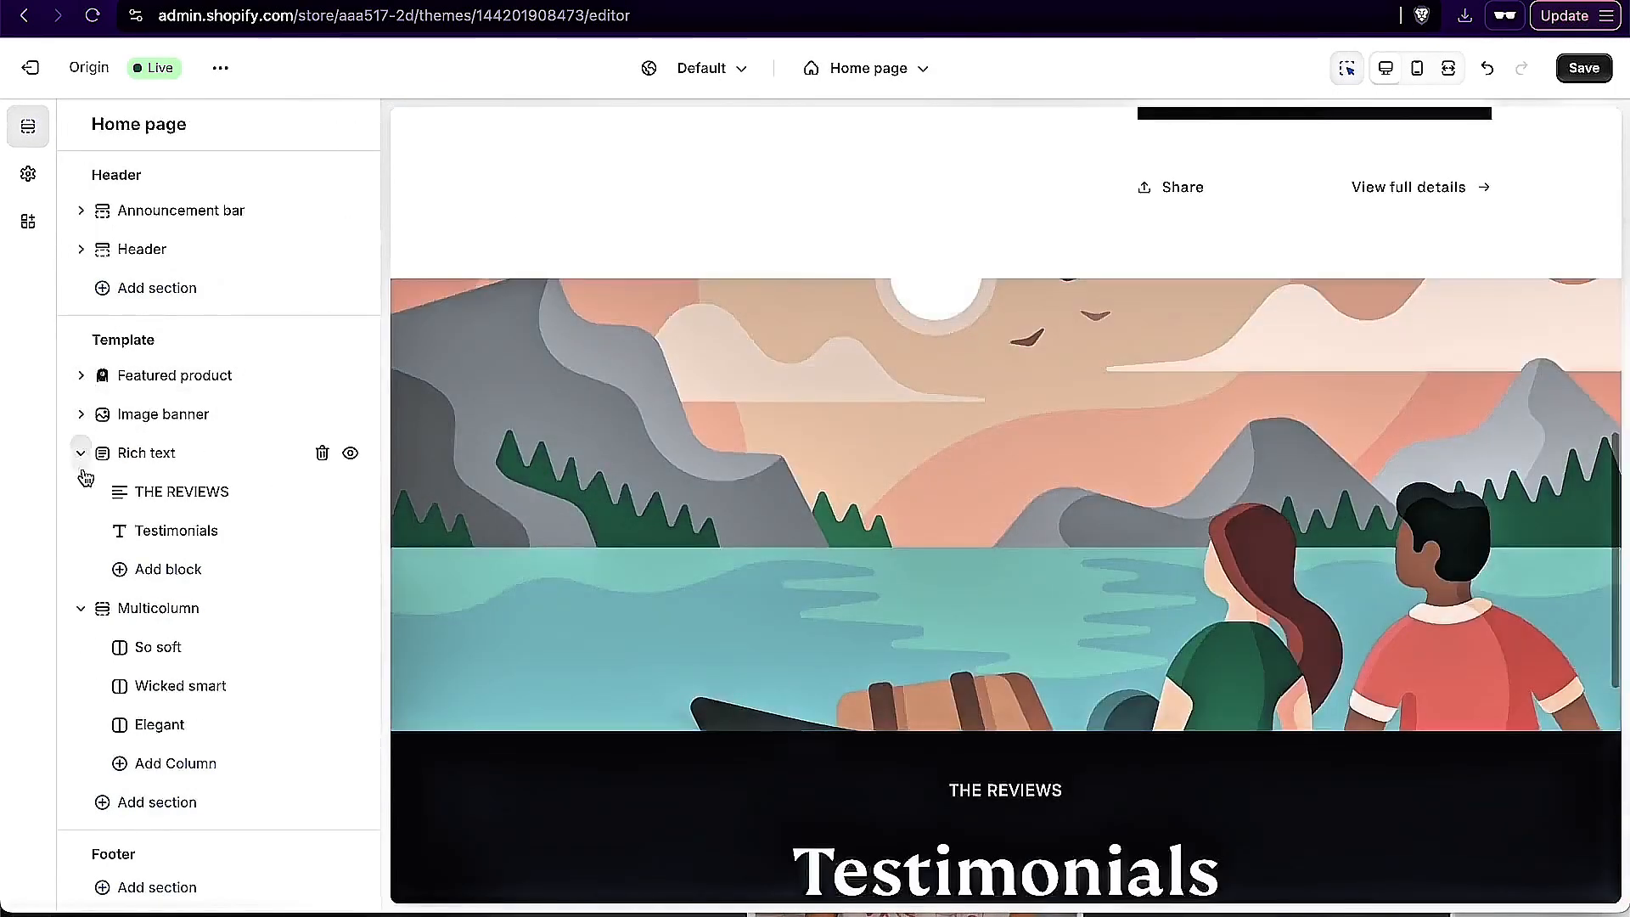
left_click(81, 452)
left_click(81, 491)
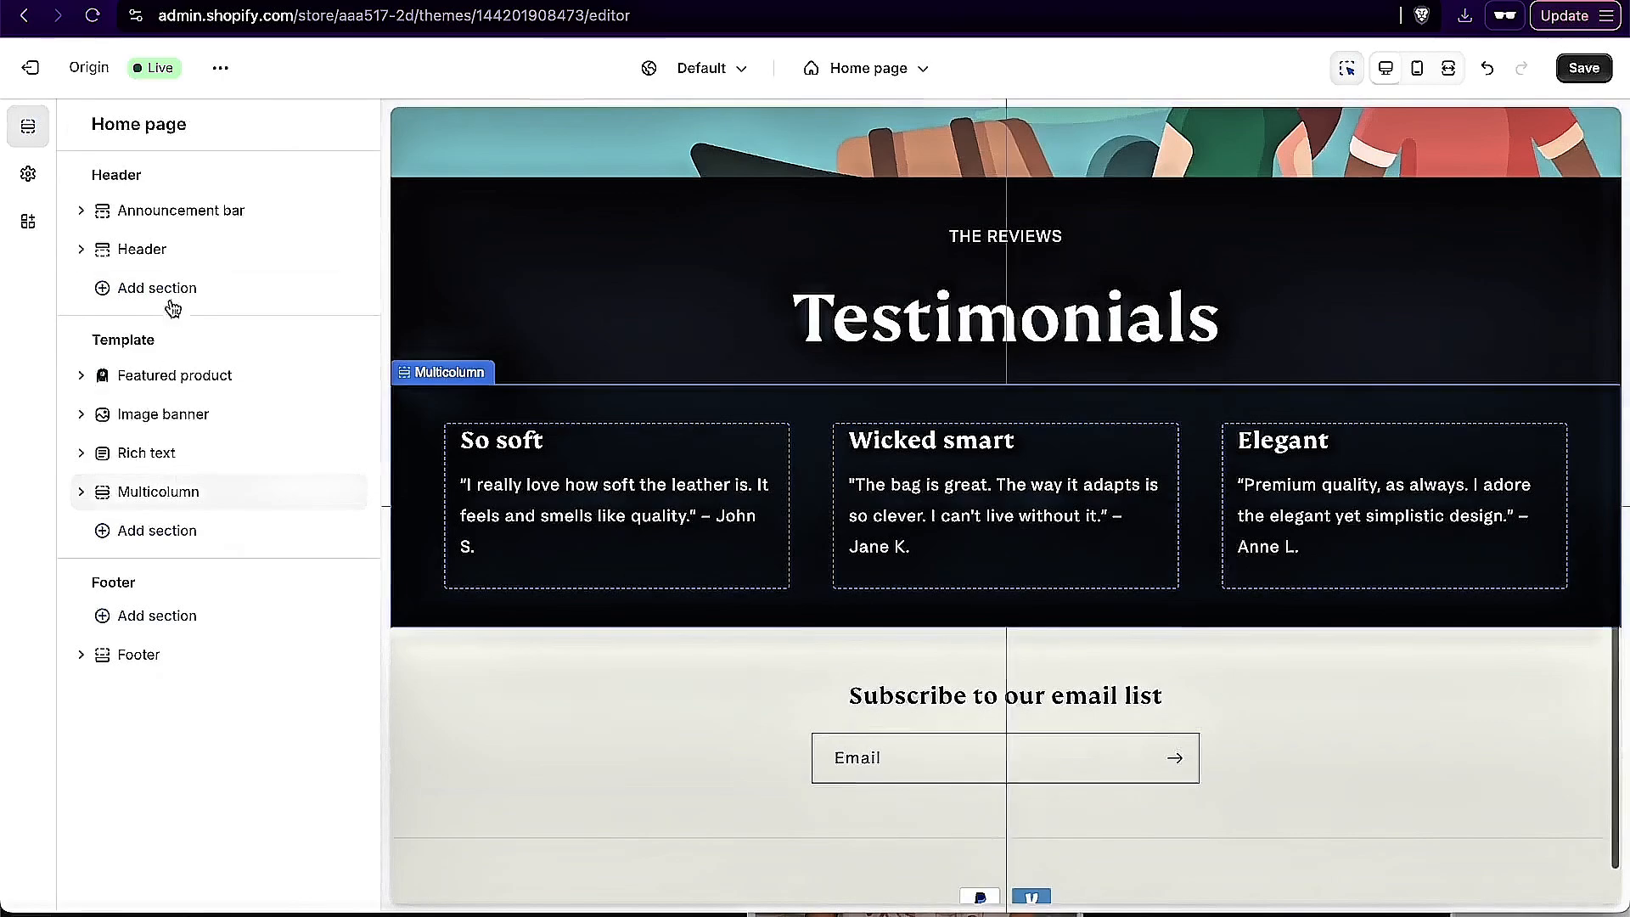
left_click_drag(220, 482, 167, 498)
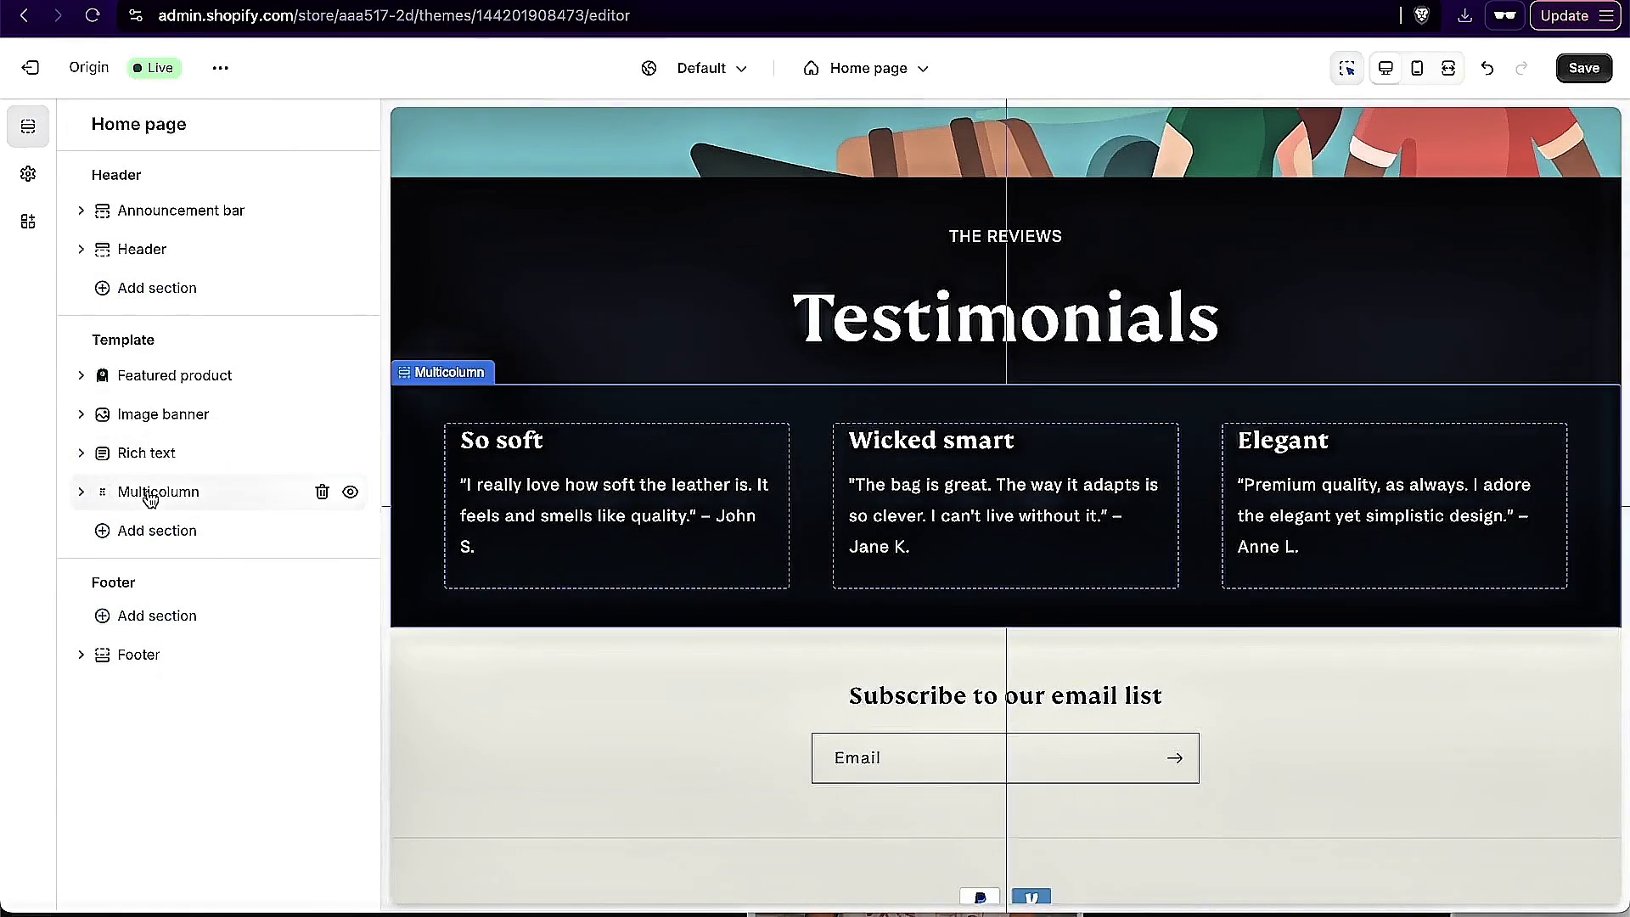
mouse_move(100, 499)
left_mouse_down()
mouse_move(110, 382)
mouse_move(93, 484)
left_mouse_up()
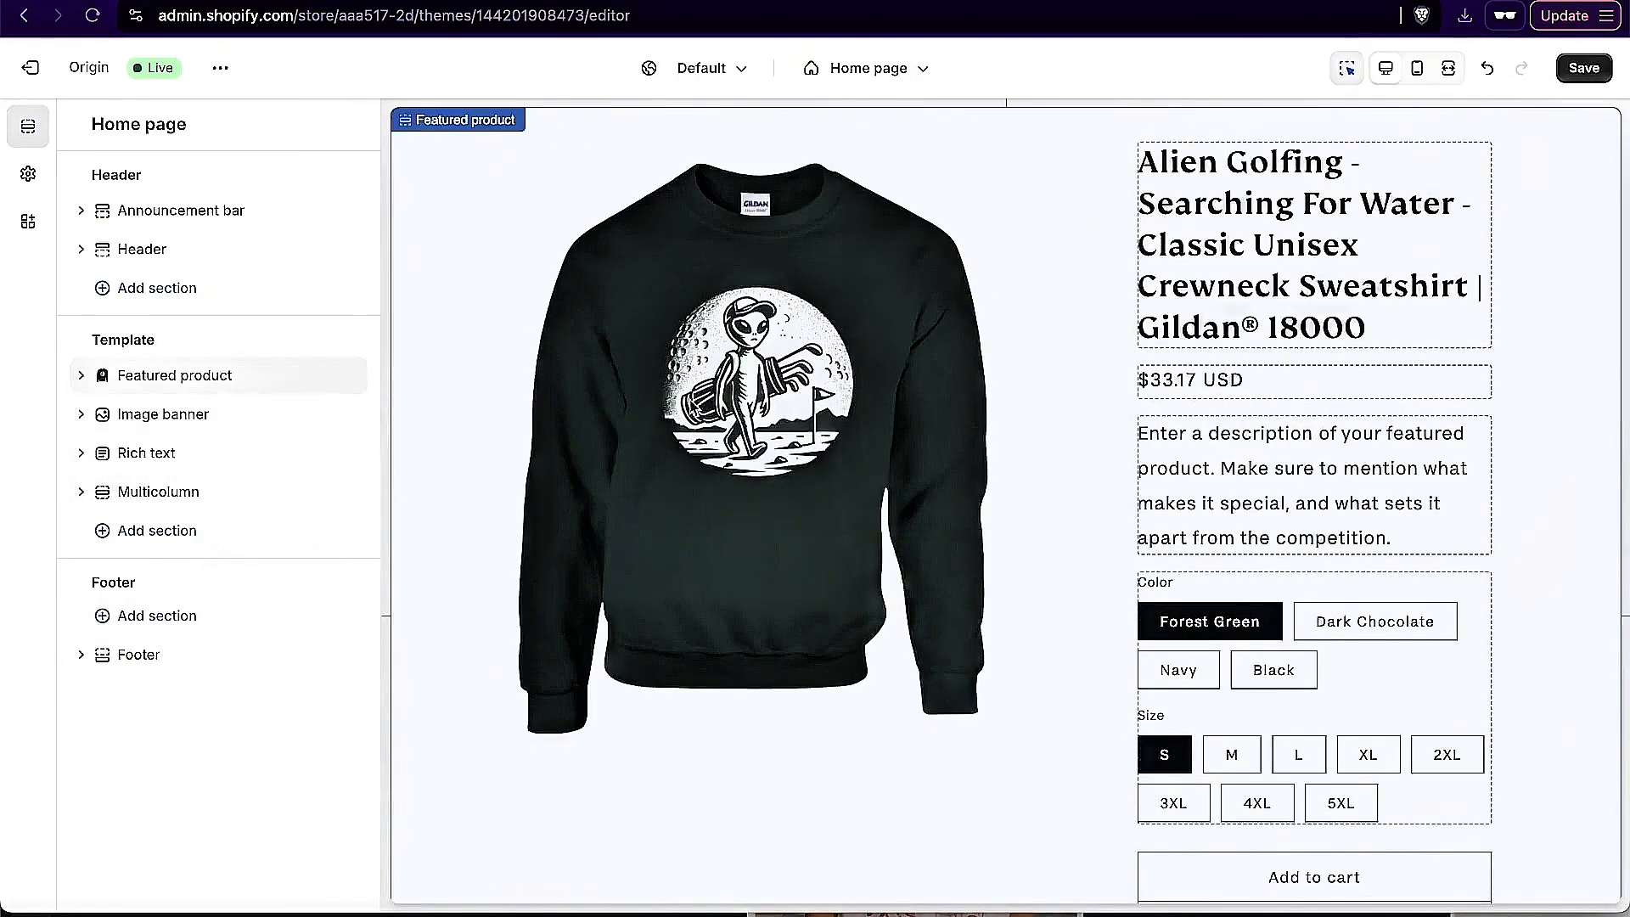
Step: Remove the Share block from the home page's featured product section
left_click(83, 376)
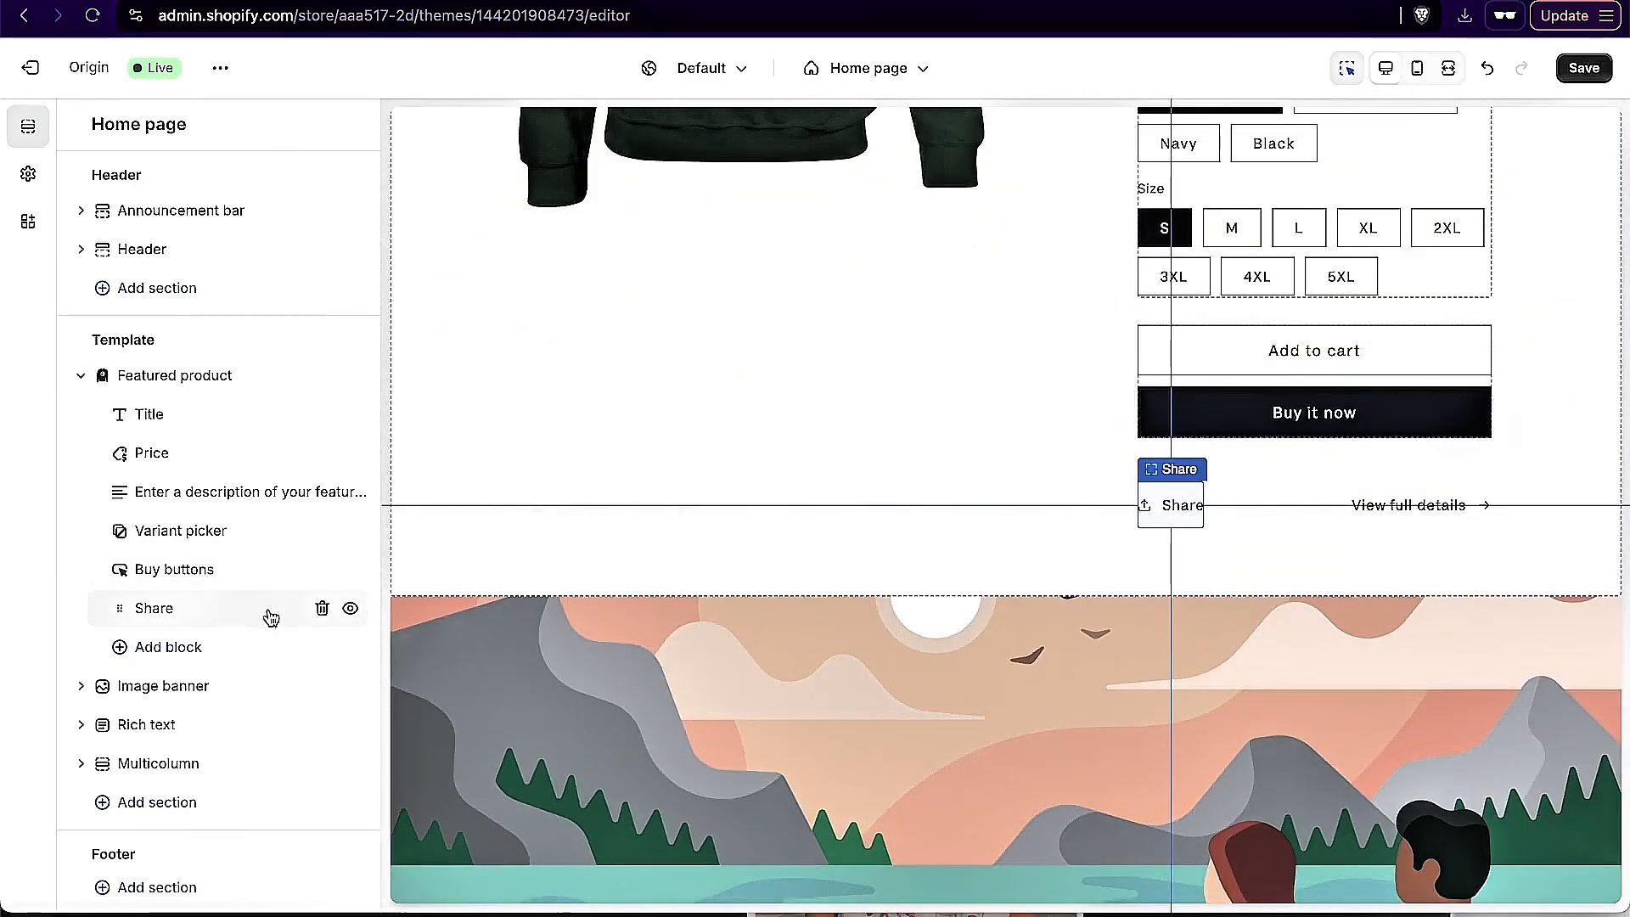
left_click(321, 610)
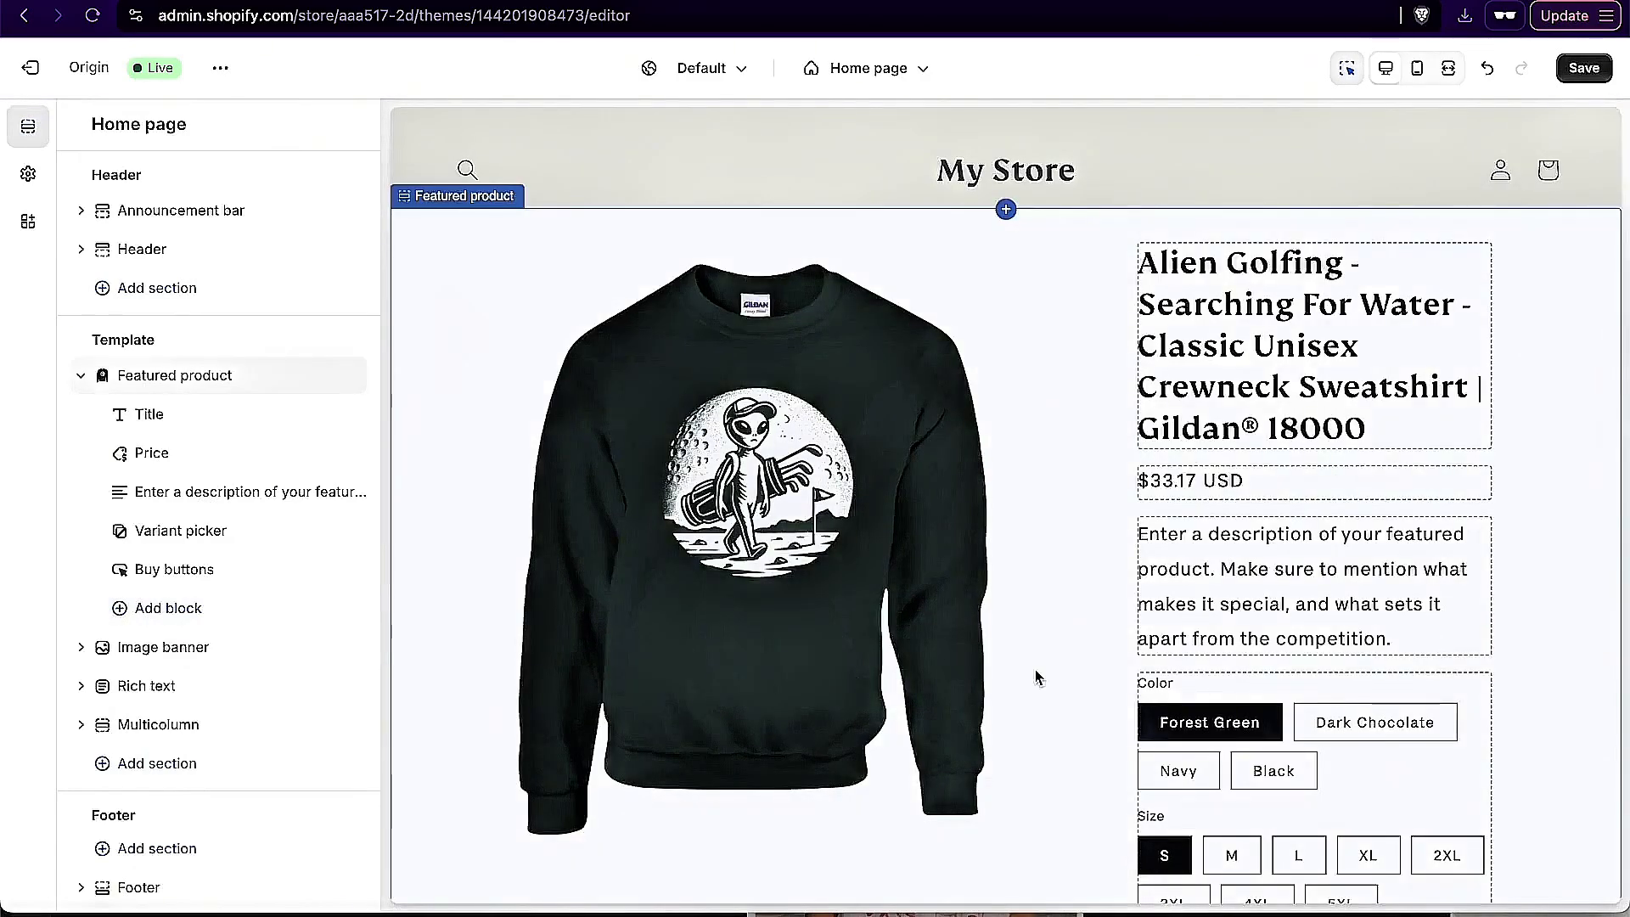
scroll(1035, 676, "down", 4)
scroll(833, 477, "down", 8)
scroll(832, 476, "down", 7)
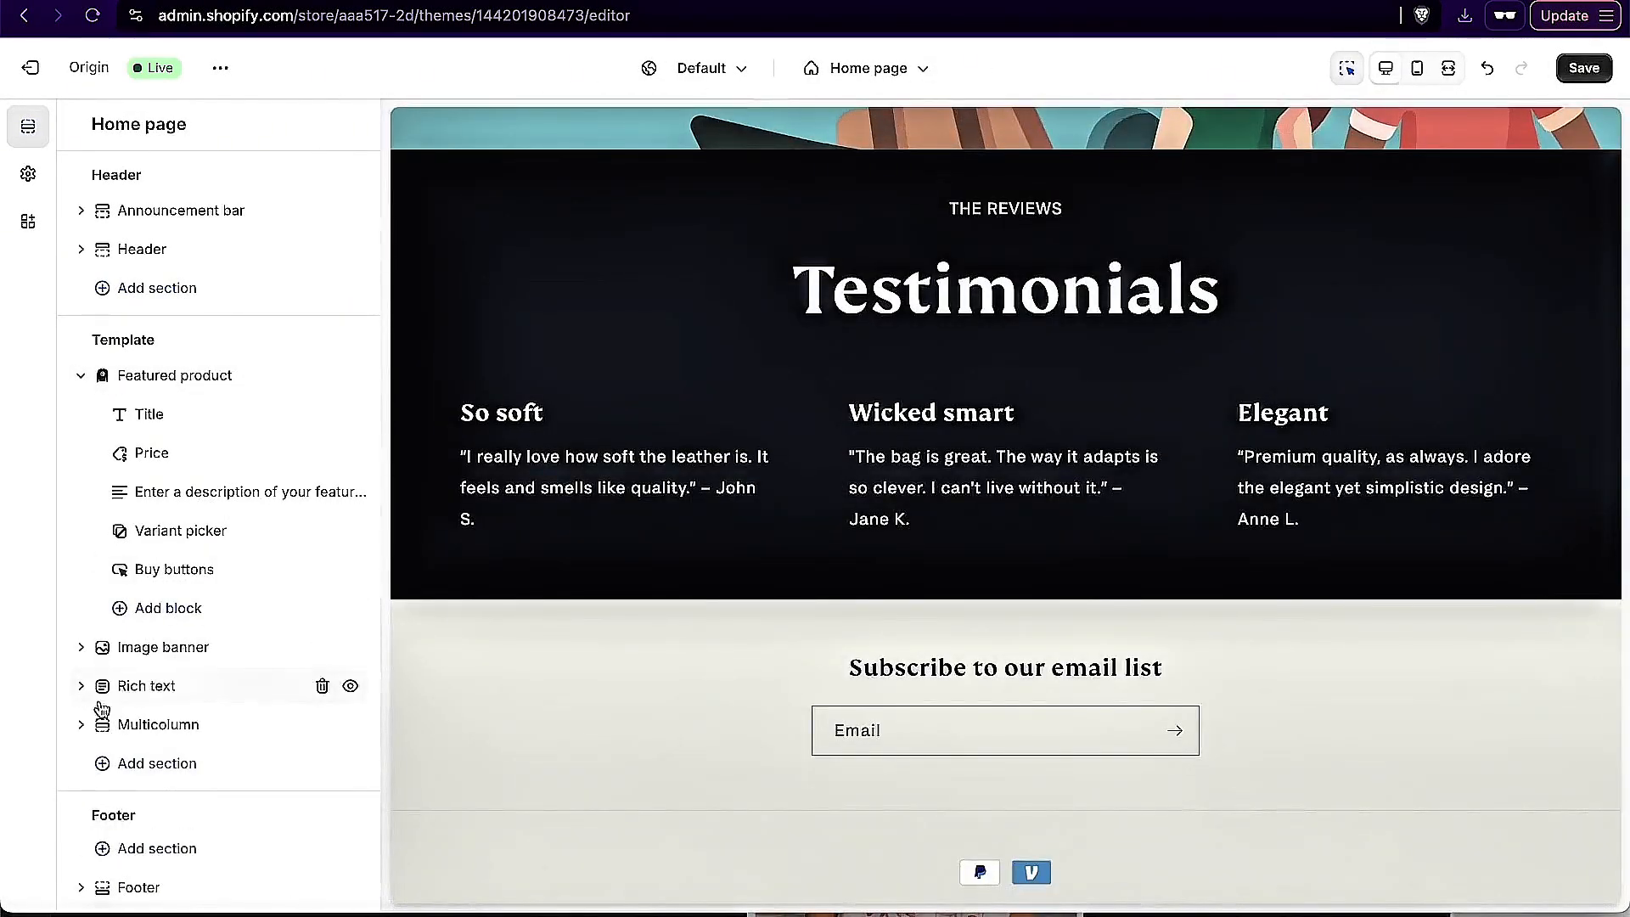
Step: Add a column between Wicked smart and Elegant in the Multicolumn section, and delete it again
left_click(83, 729)
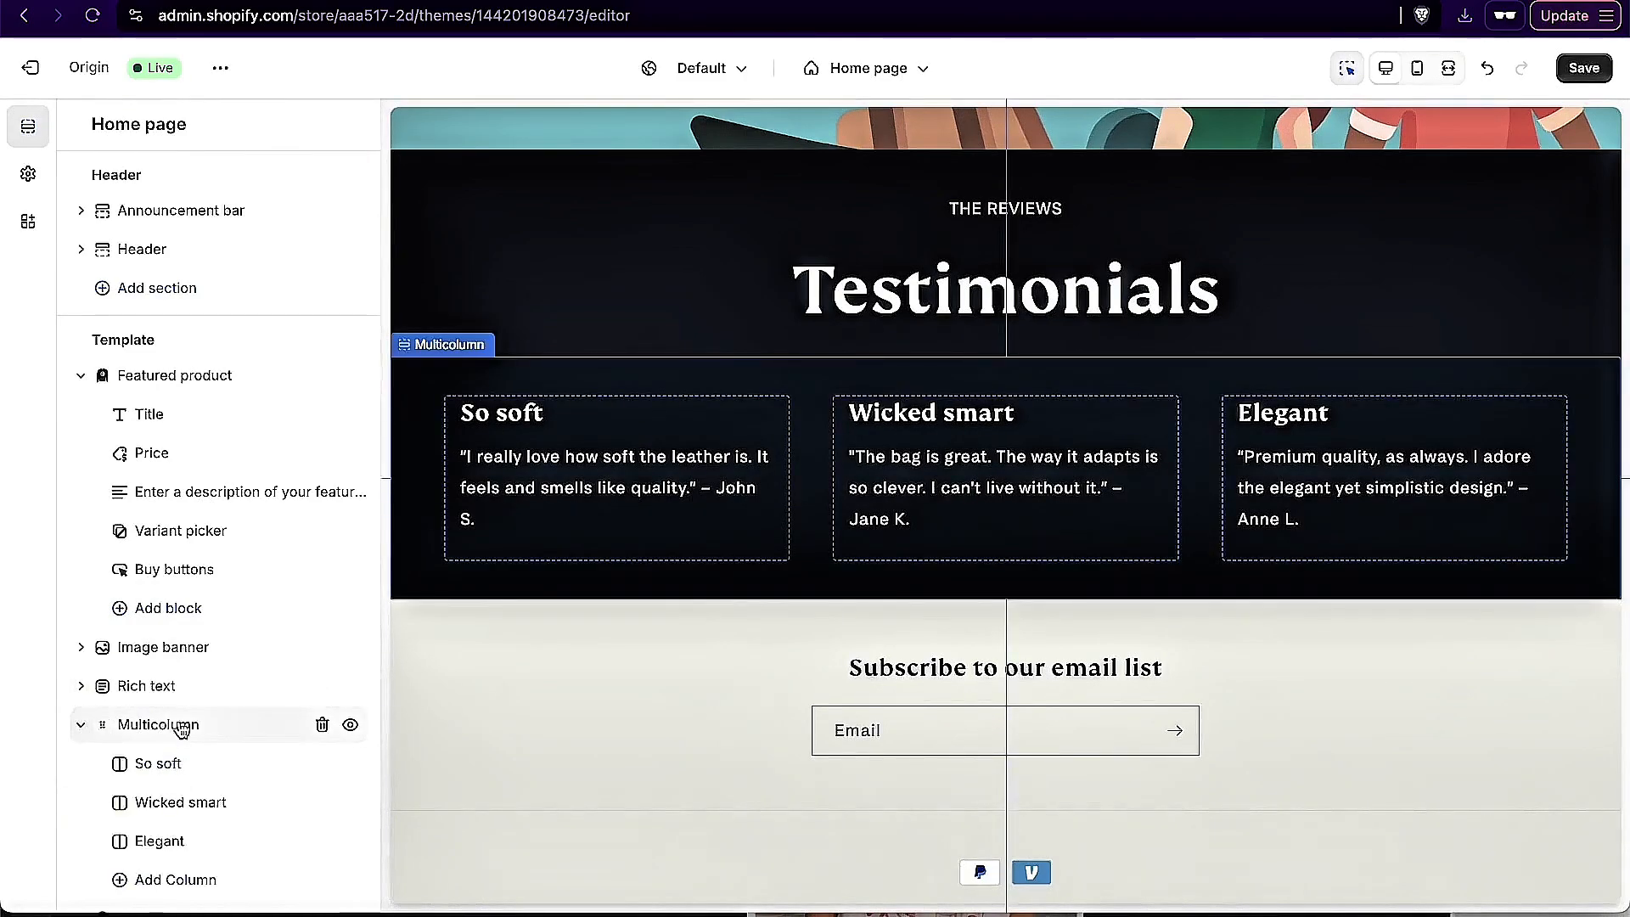
scroll(164, 724, "down", 2)
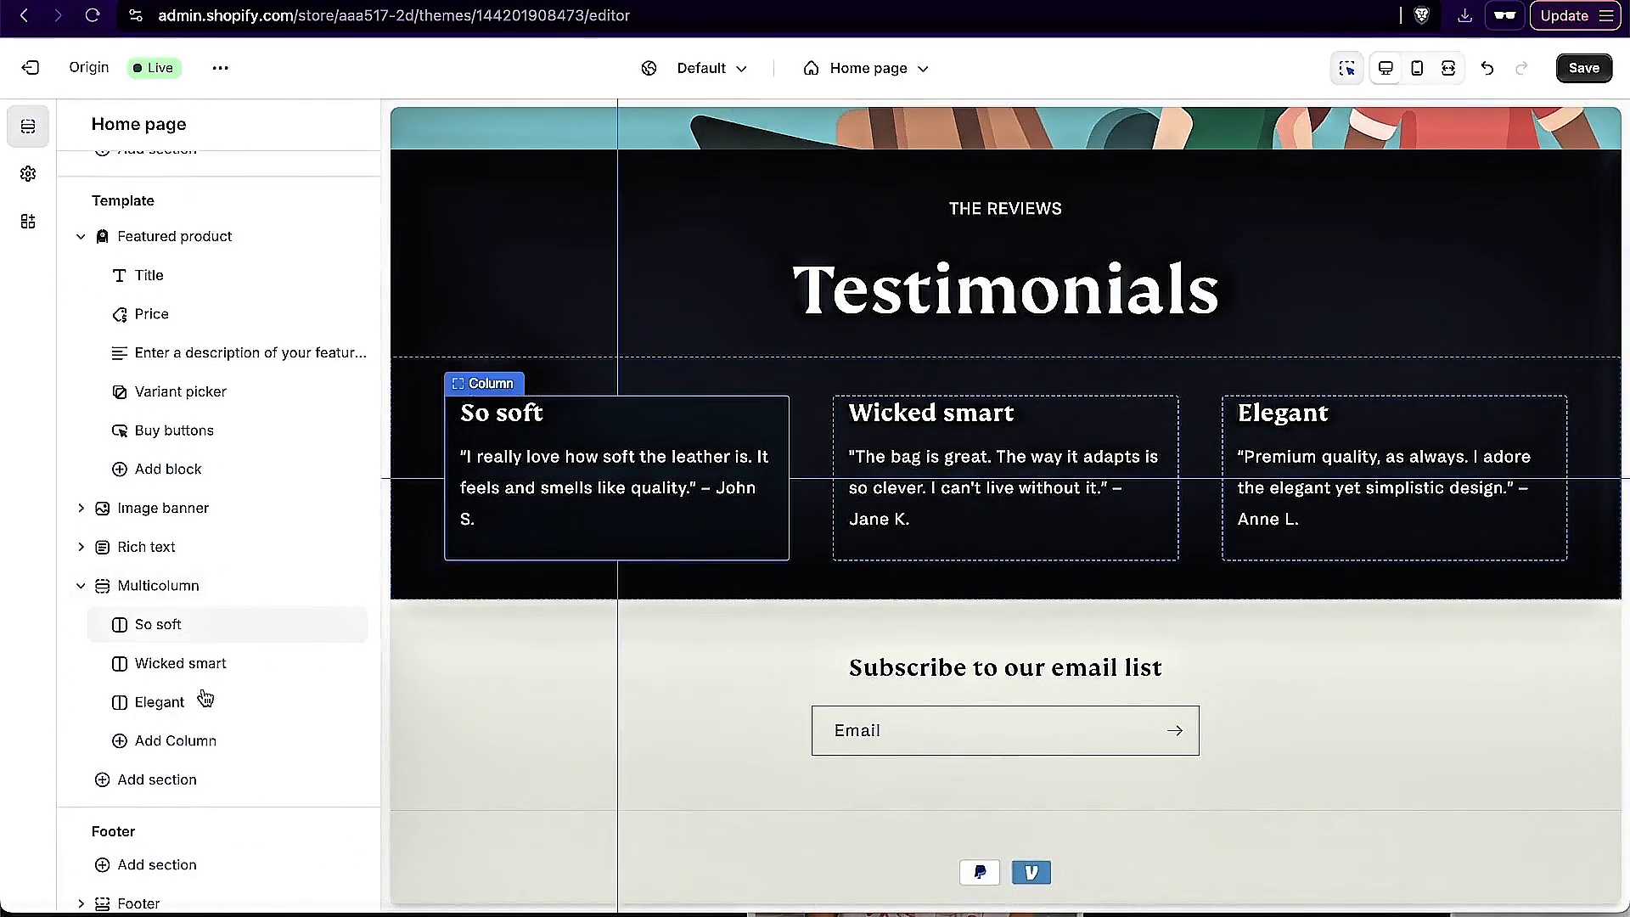
mouse_move(228, 679)
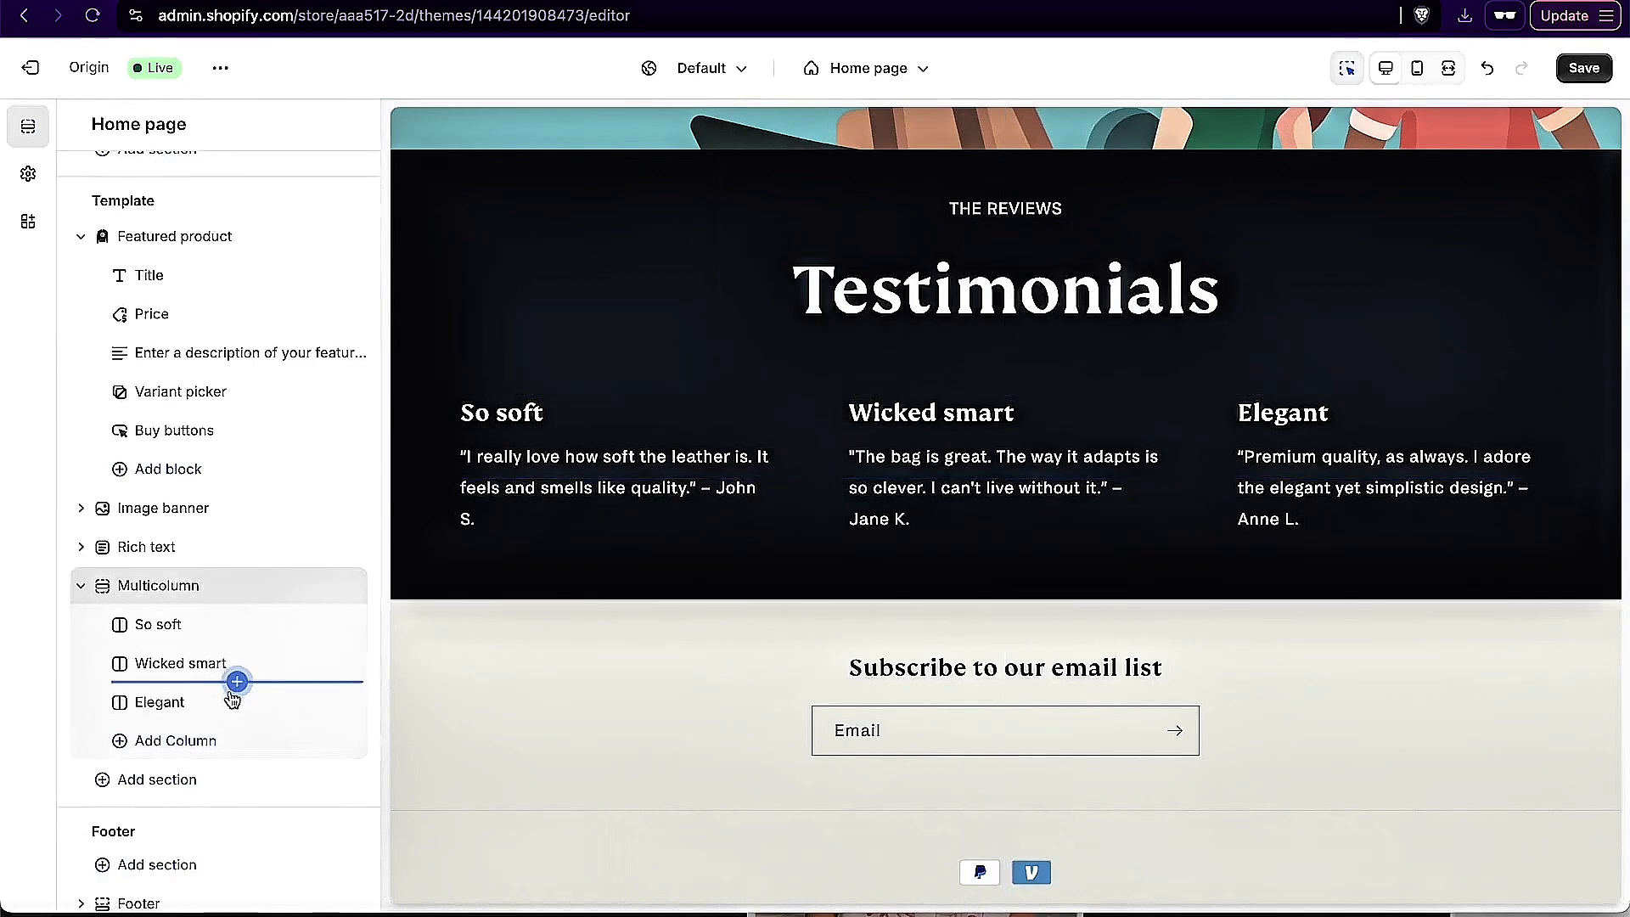
left_click(237, 682)
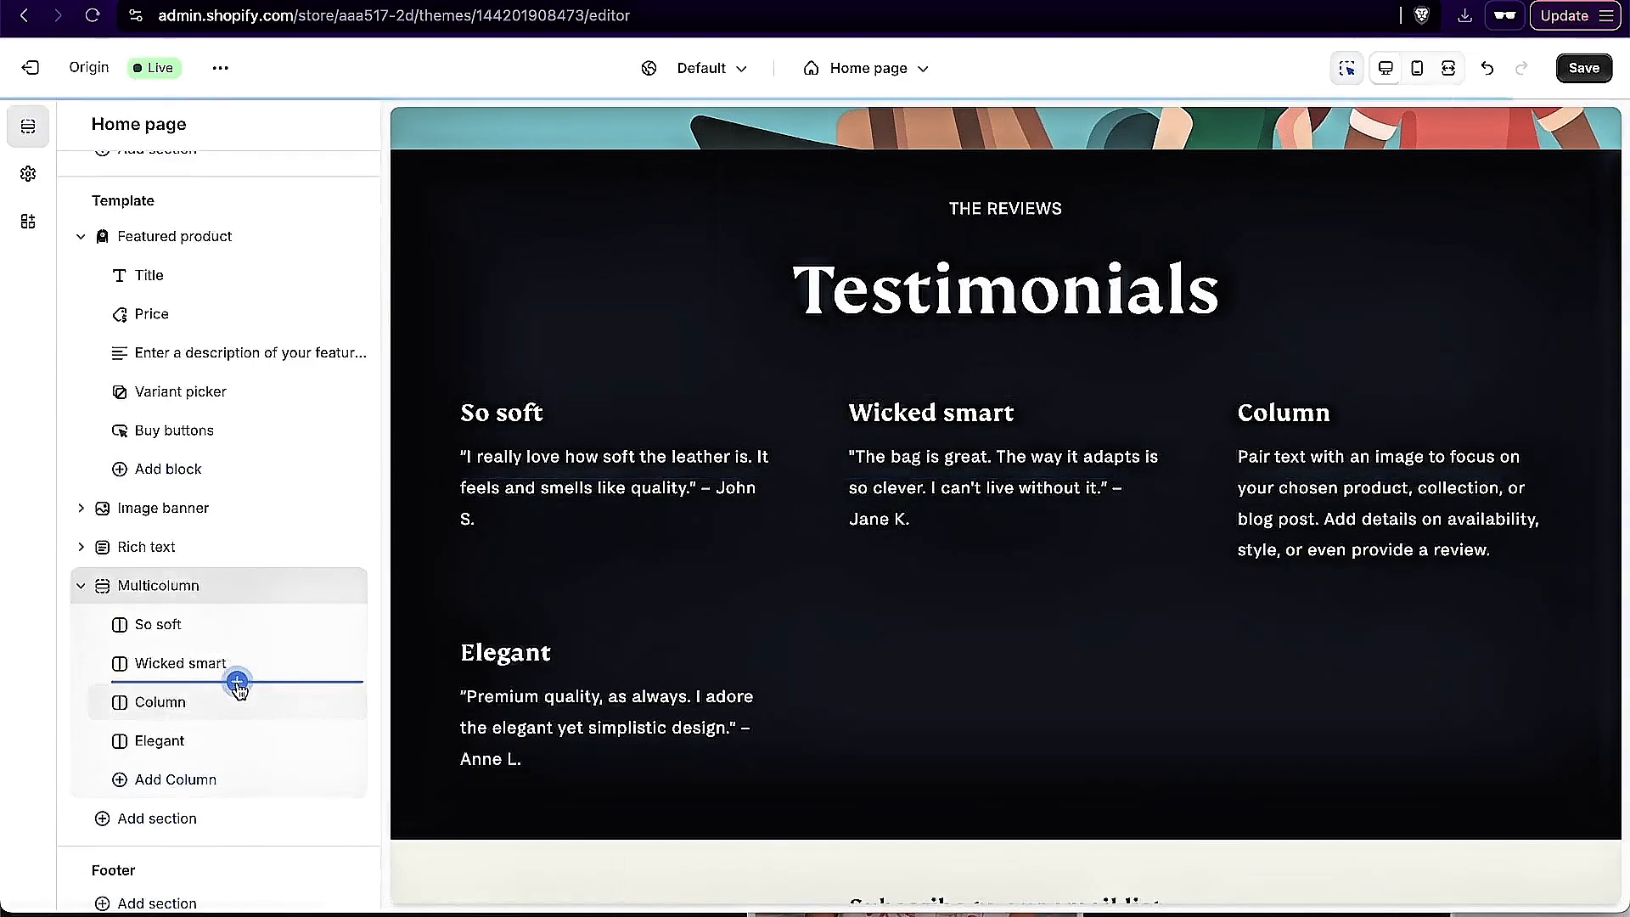
mouse_move(363, 711)
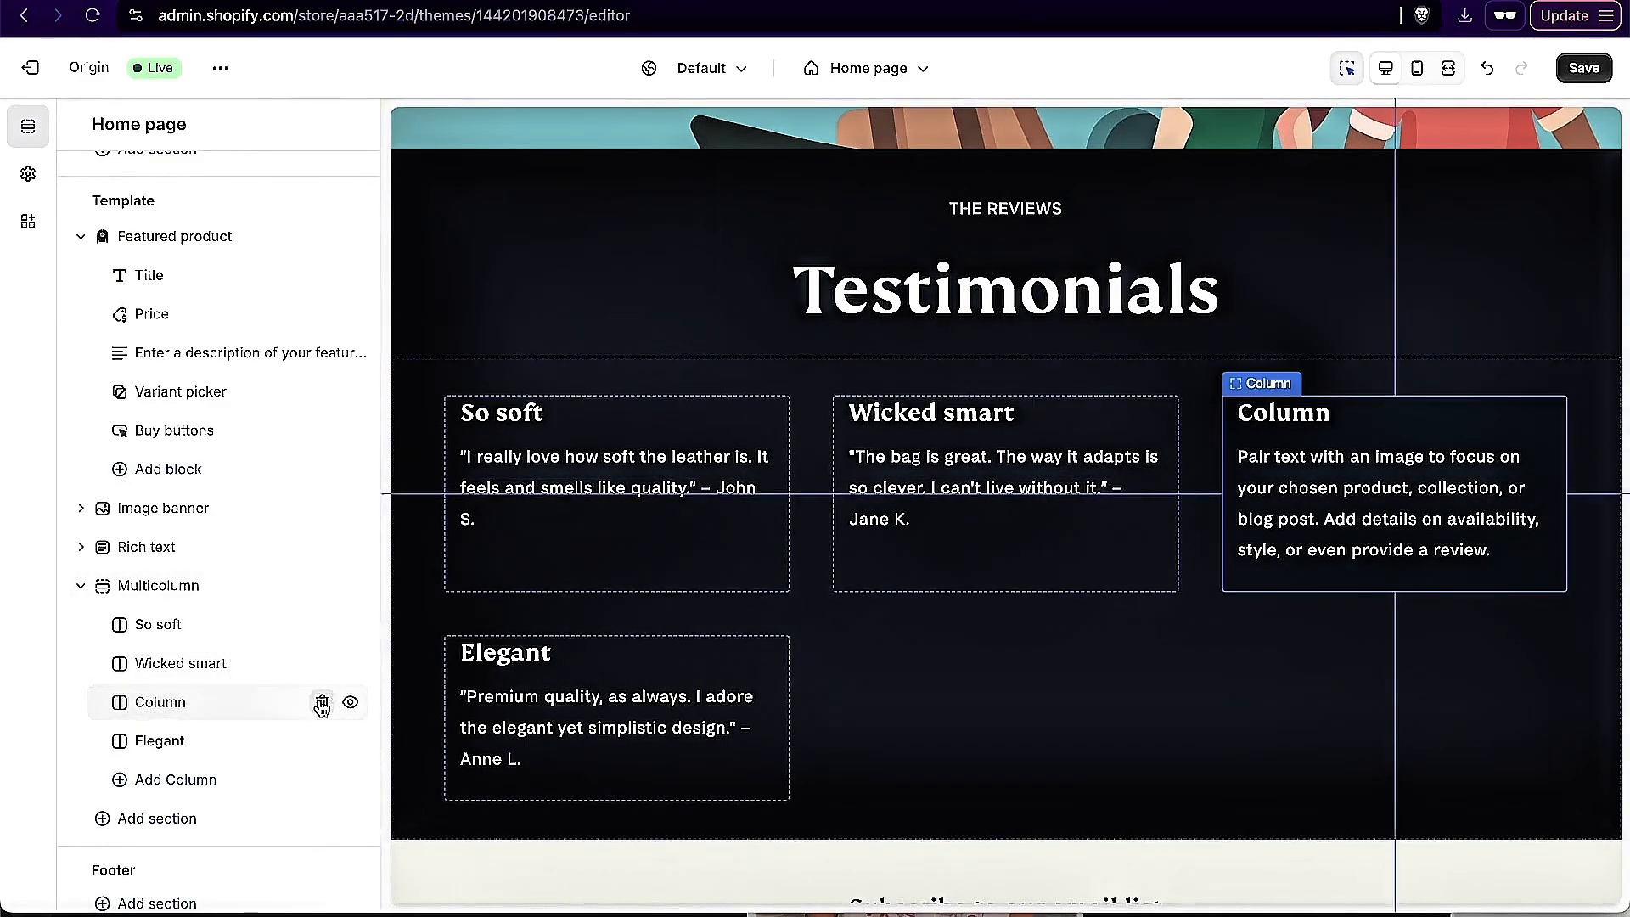
left_click(323, 704)
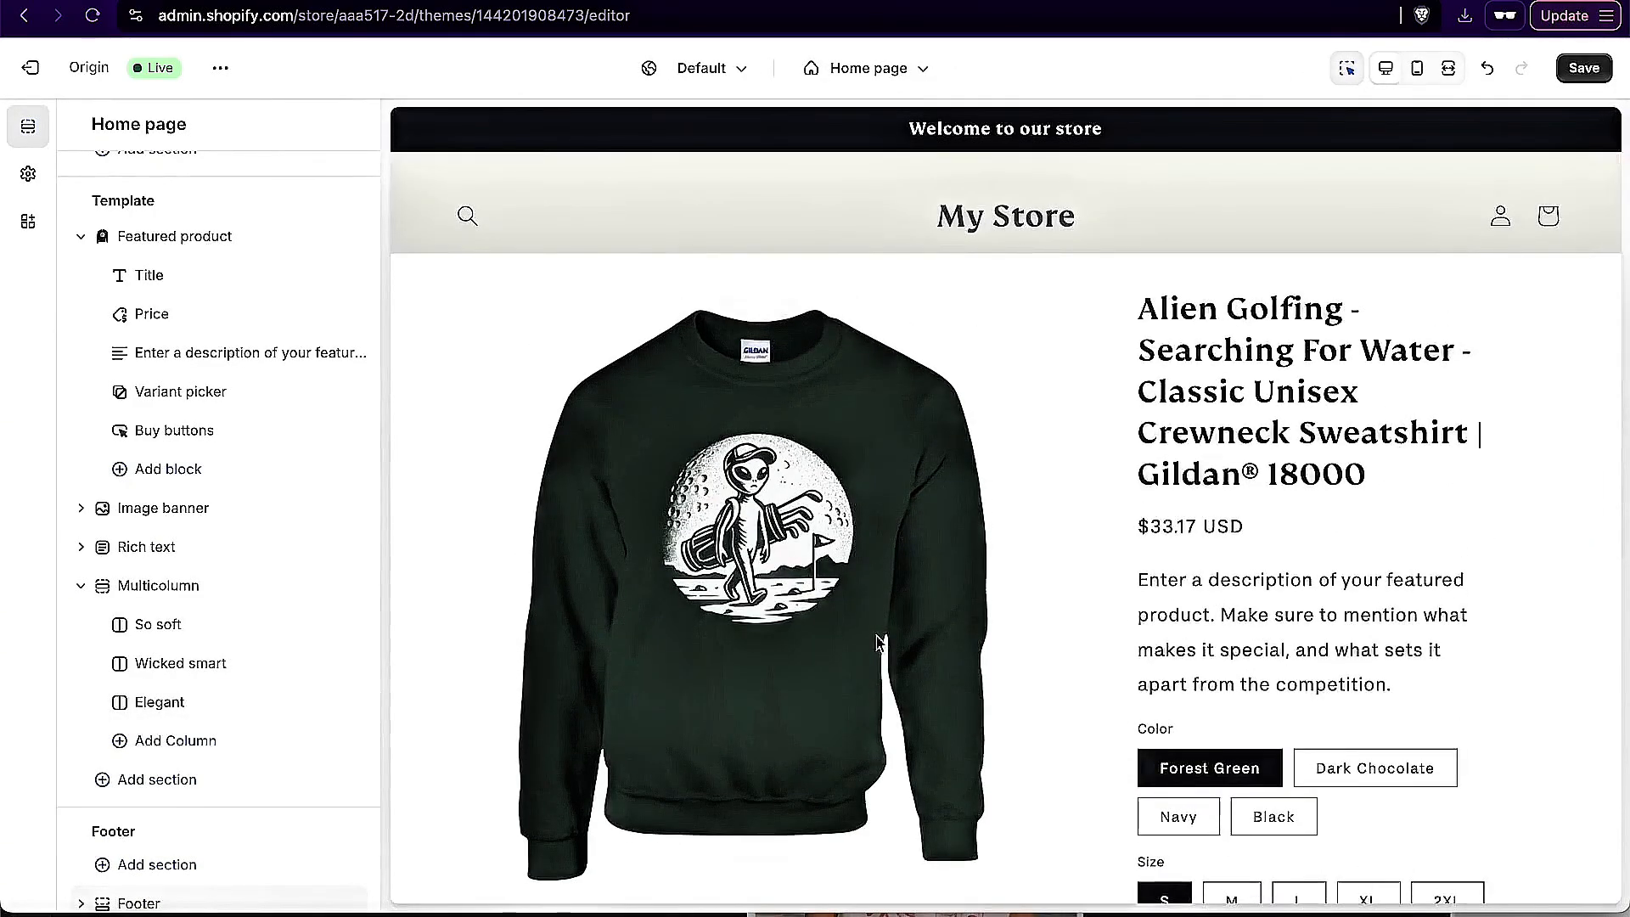
Step: Review the edited home page down to the footer and save the theme changes
scroll(878, 643, "down", 10)
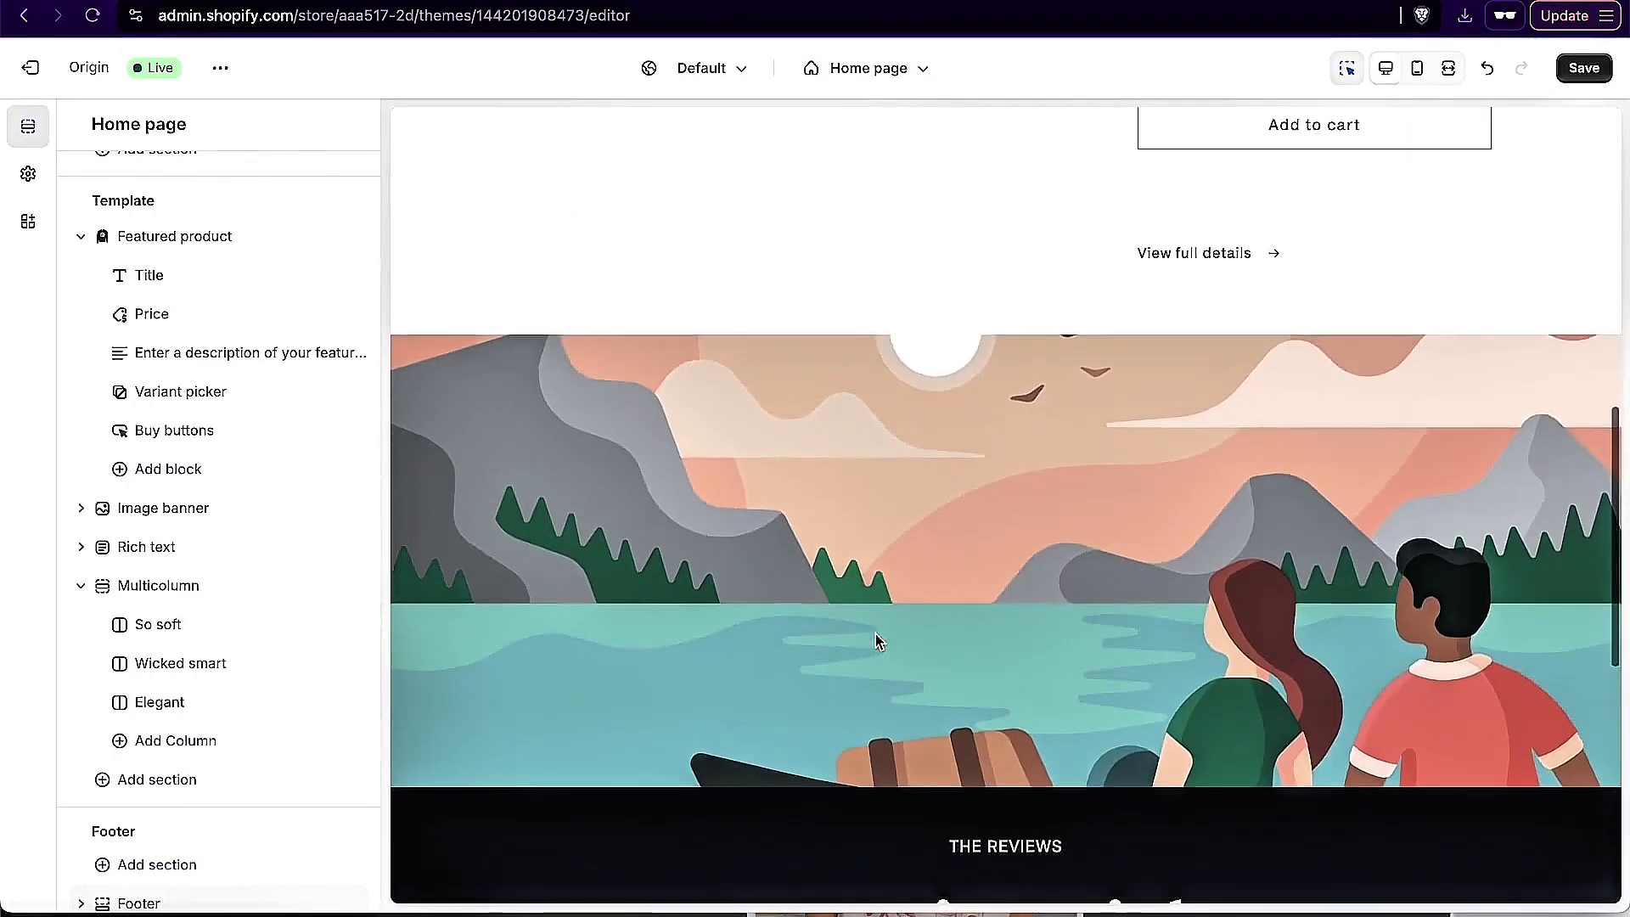
scroll(939, 390, "down", 5)
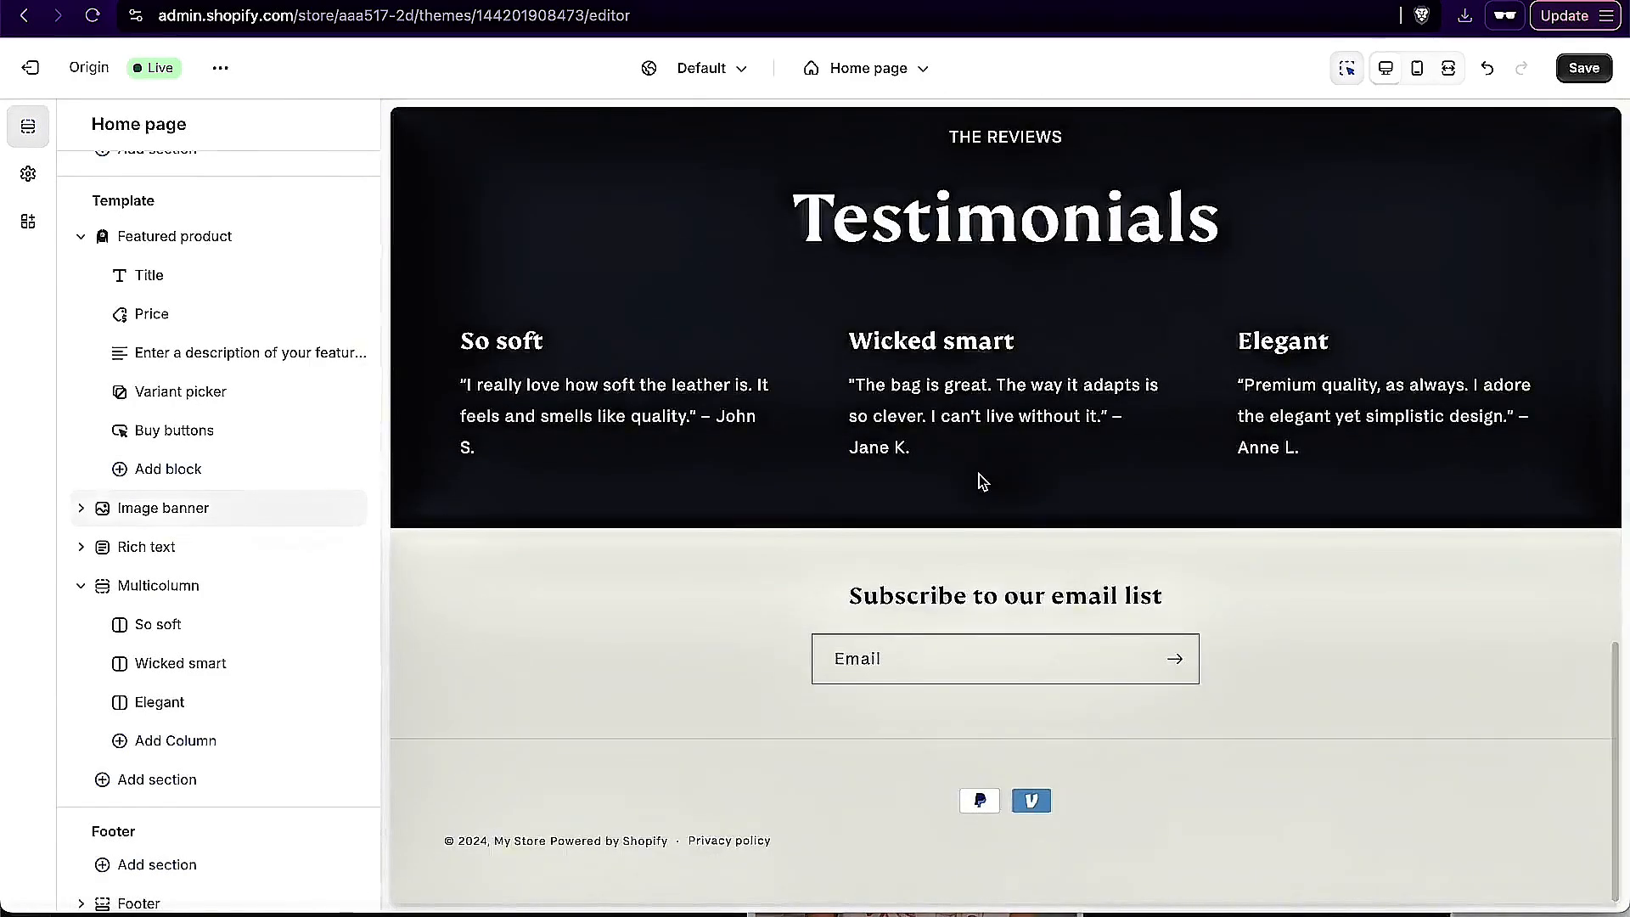
scroll(976, 478, "up", 15)
key("ctrl+s")
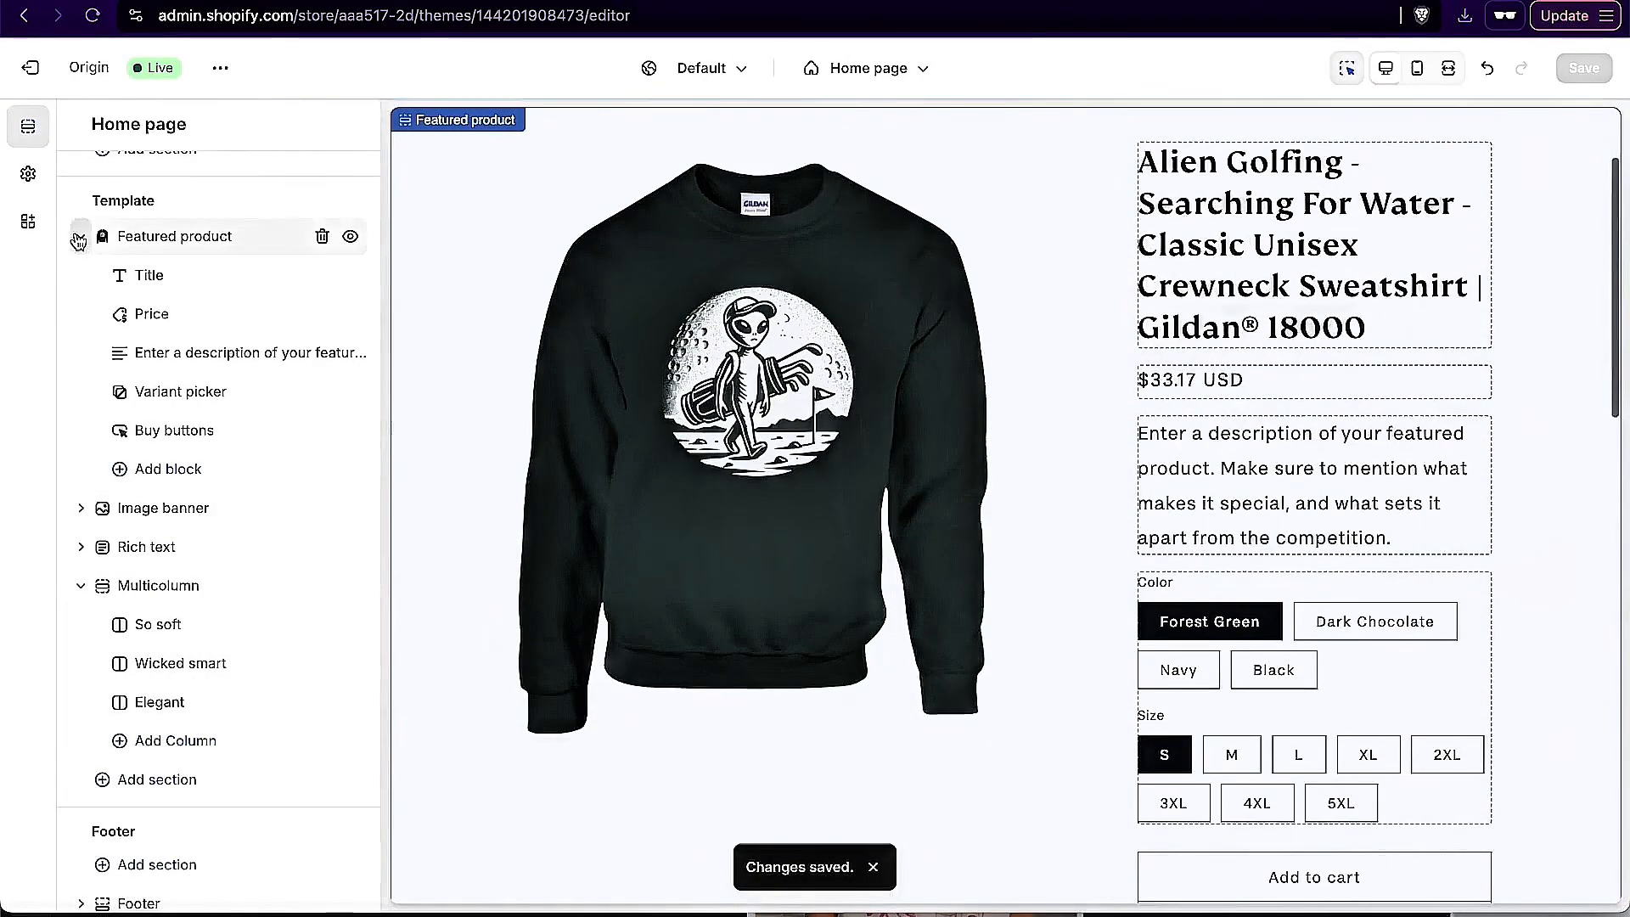
Step: Add a second Featured product section to the home page template and move it directly below the first one
left_click(78, 238)
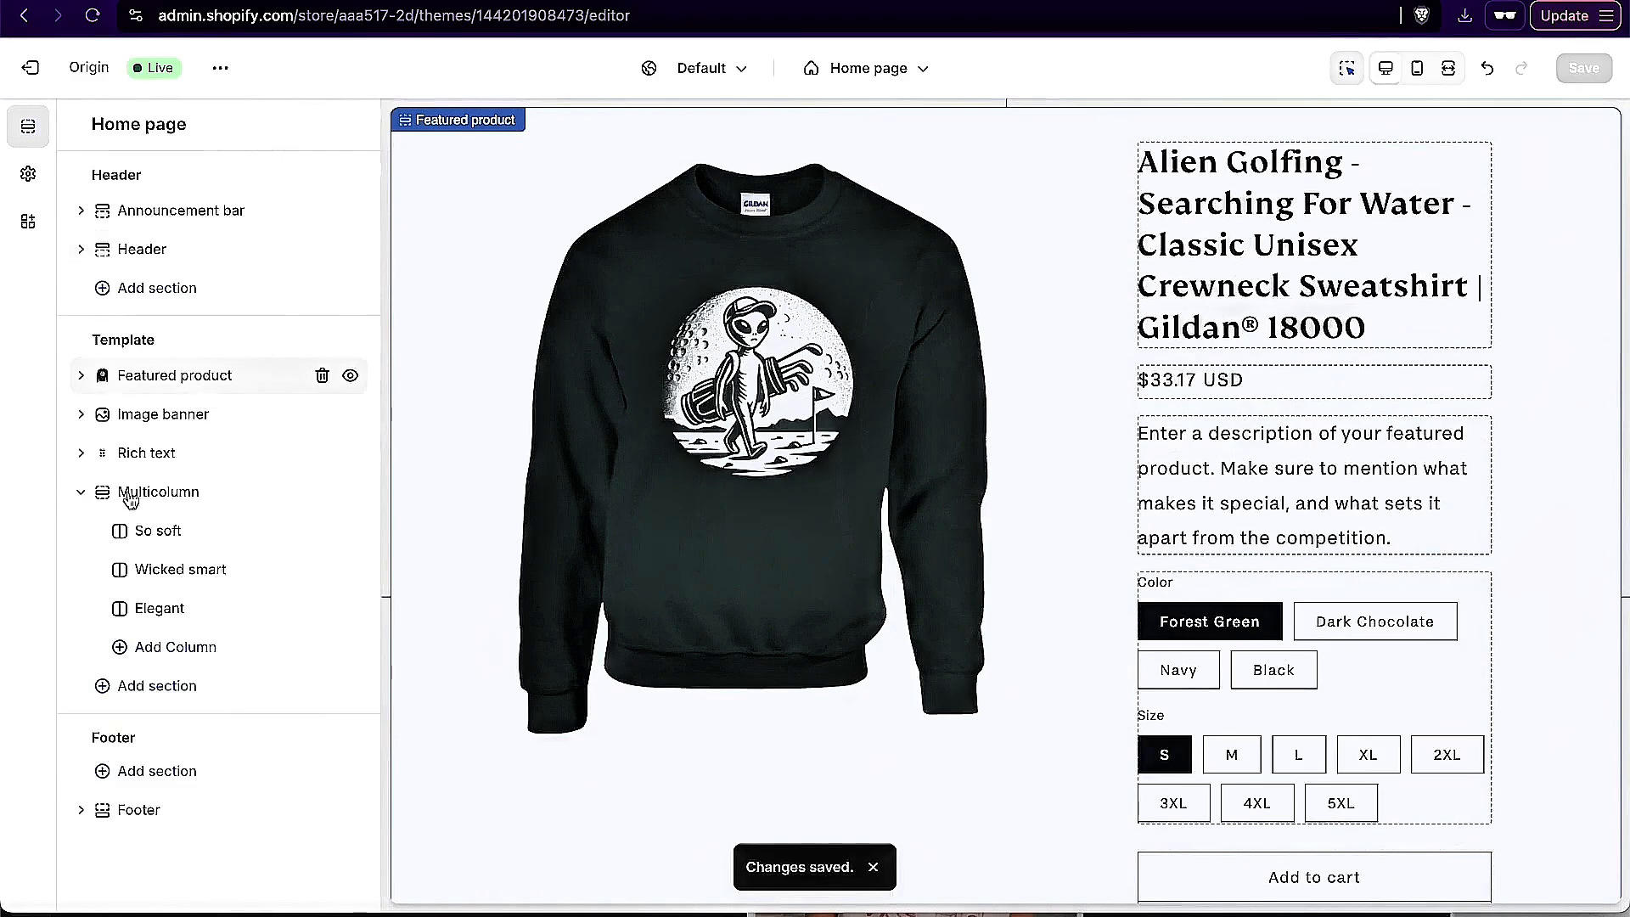
left_click(187, 690)
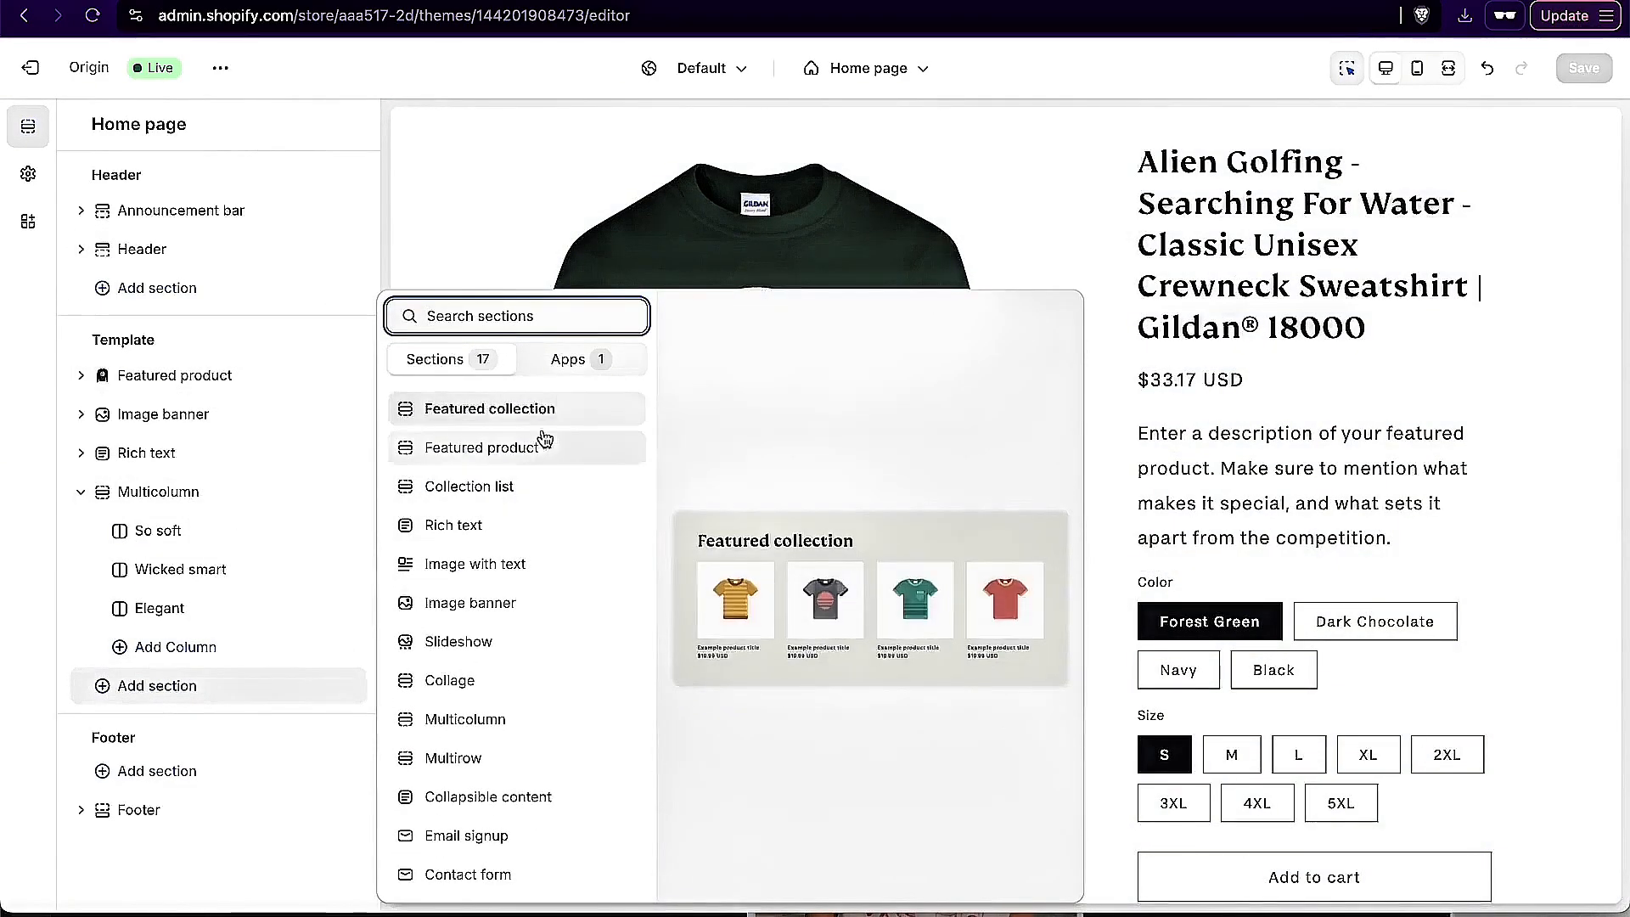
left_click(541, 450)
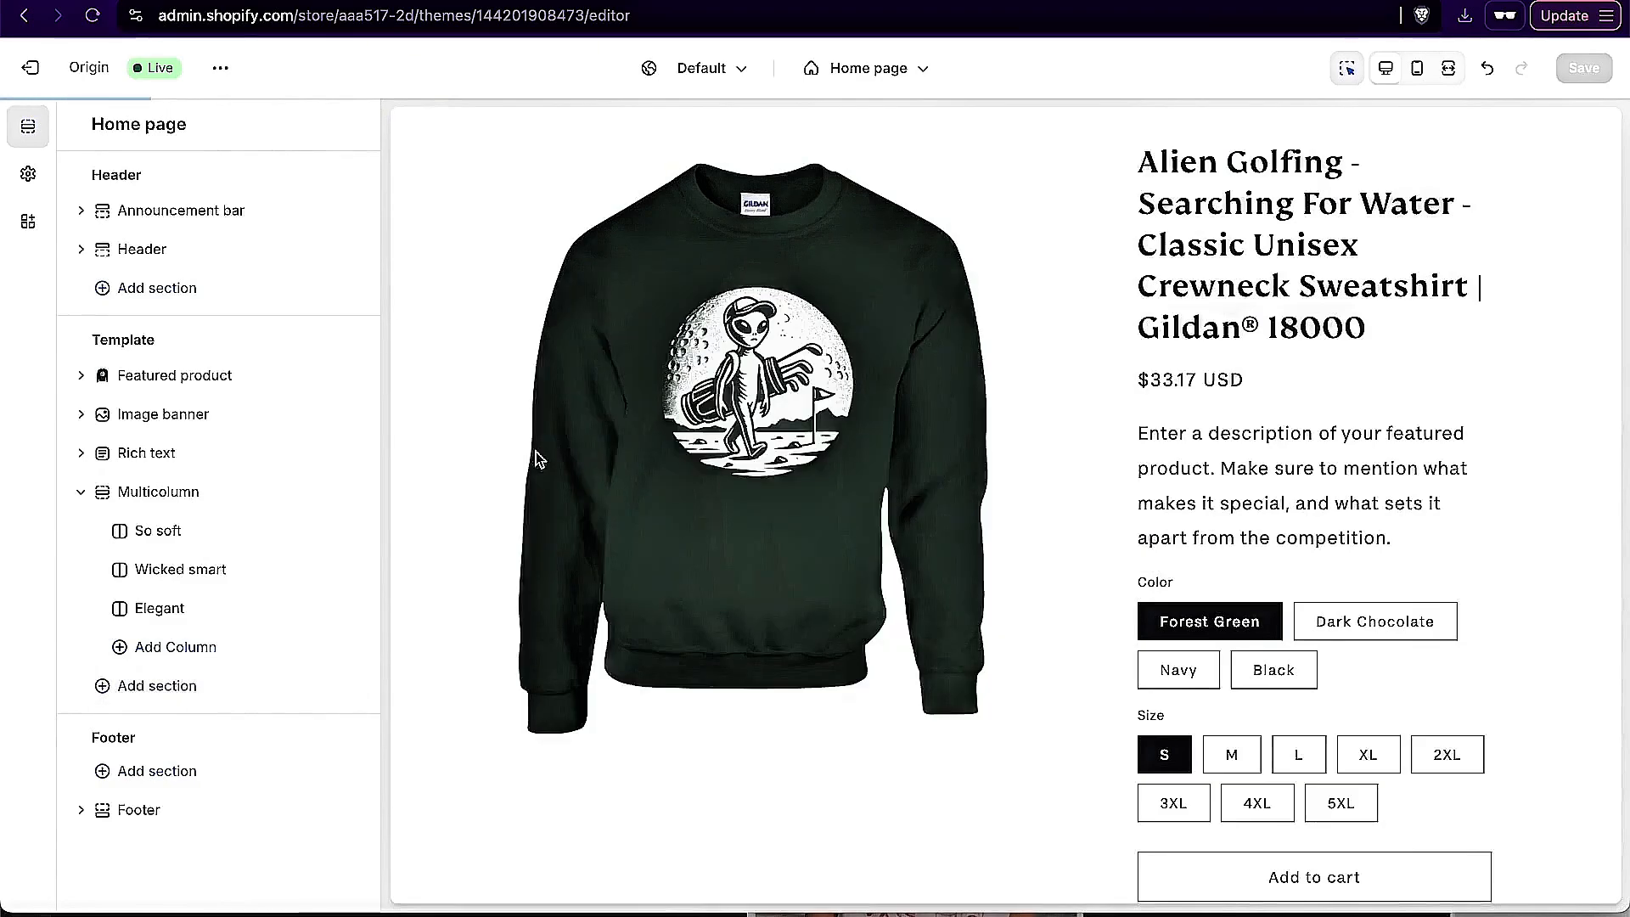
scroll(176, 611, "down", 1)
scroll(181, 493, "up", 2)
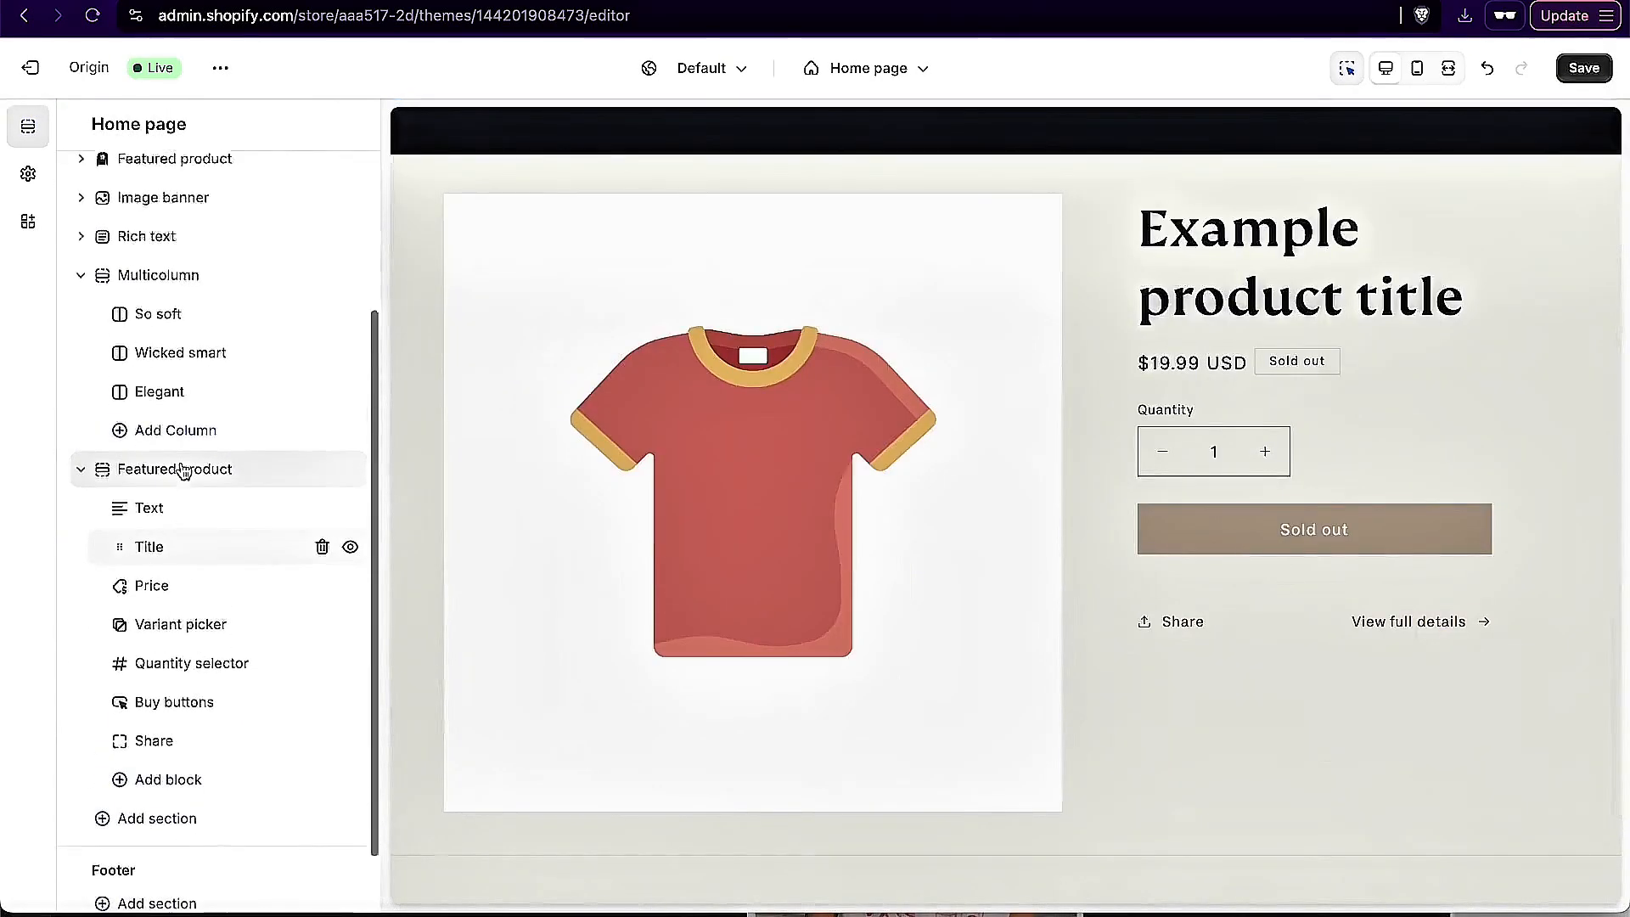
left_click_drag(100, 591, 100, 415)
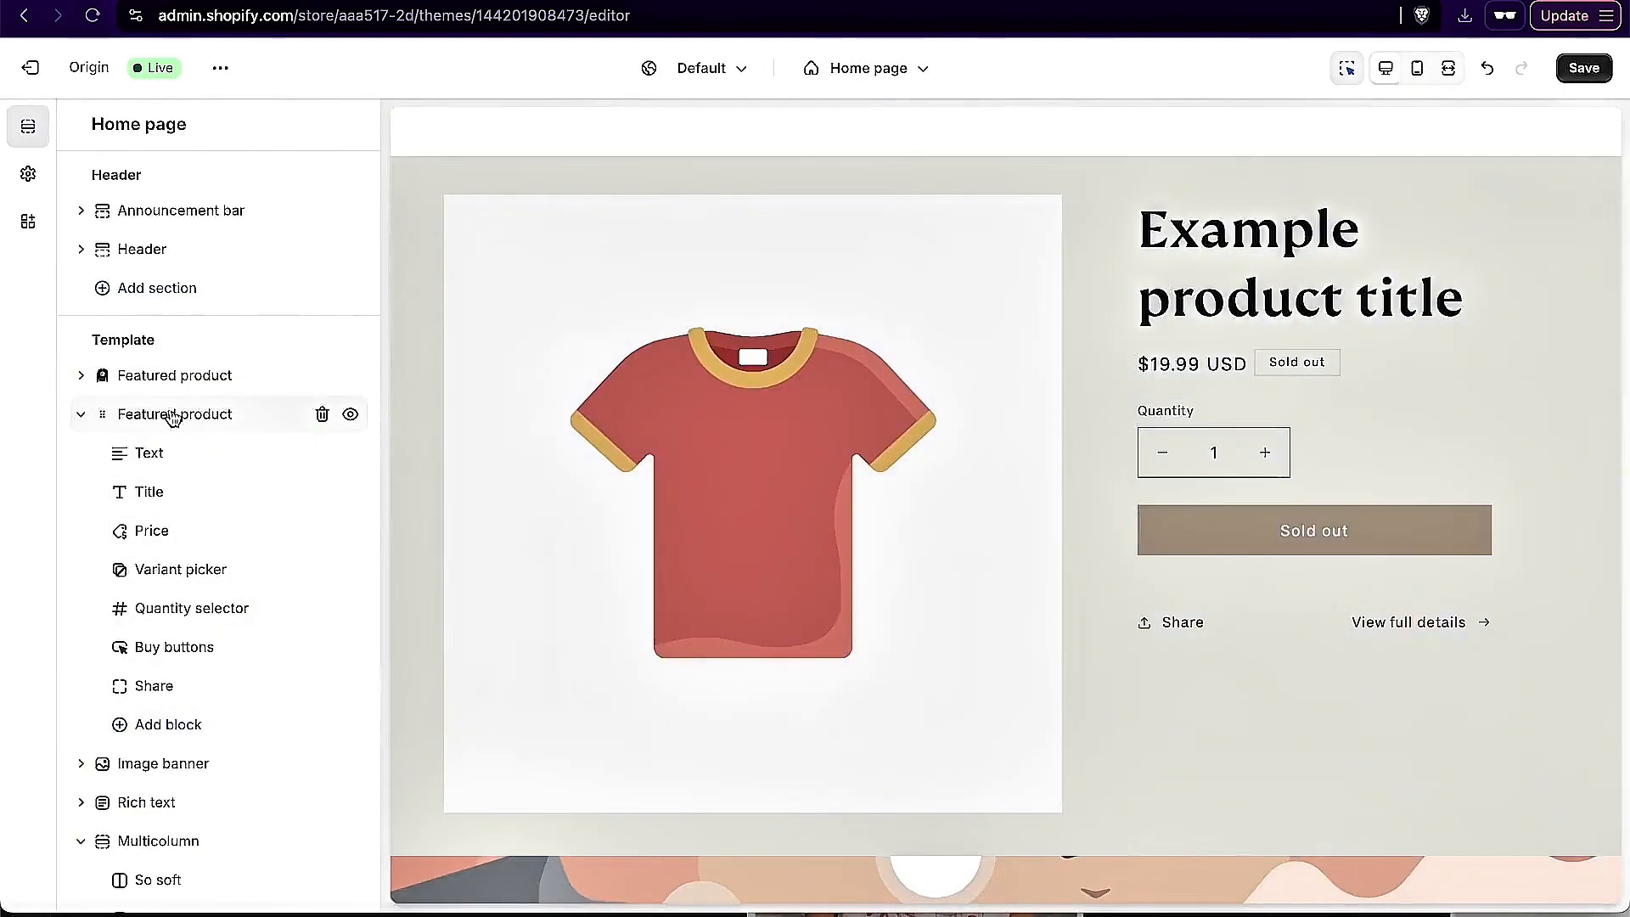
Step: Assign the Alien Golfing - Finding Water men's athletic T-shirt to the second Featured product section
left_click(165, 411)
left_click(199, 219)
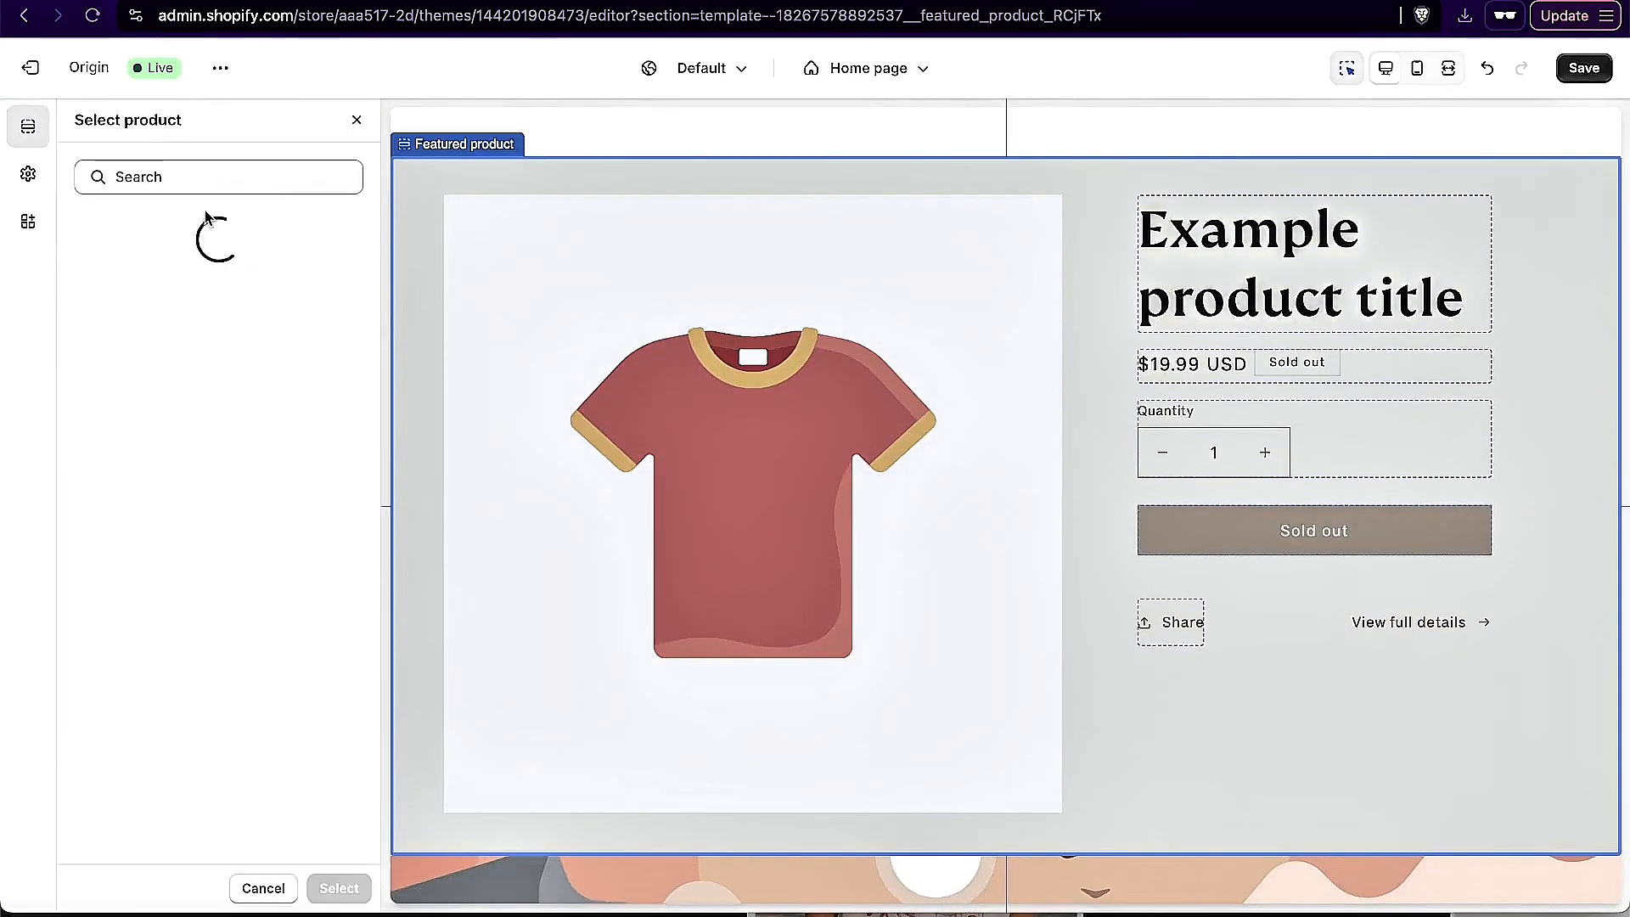
left_click(162, 316)
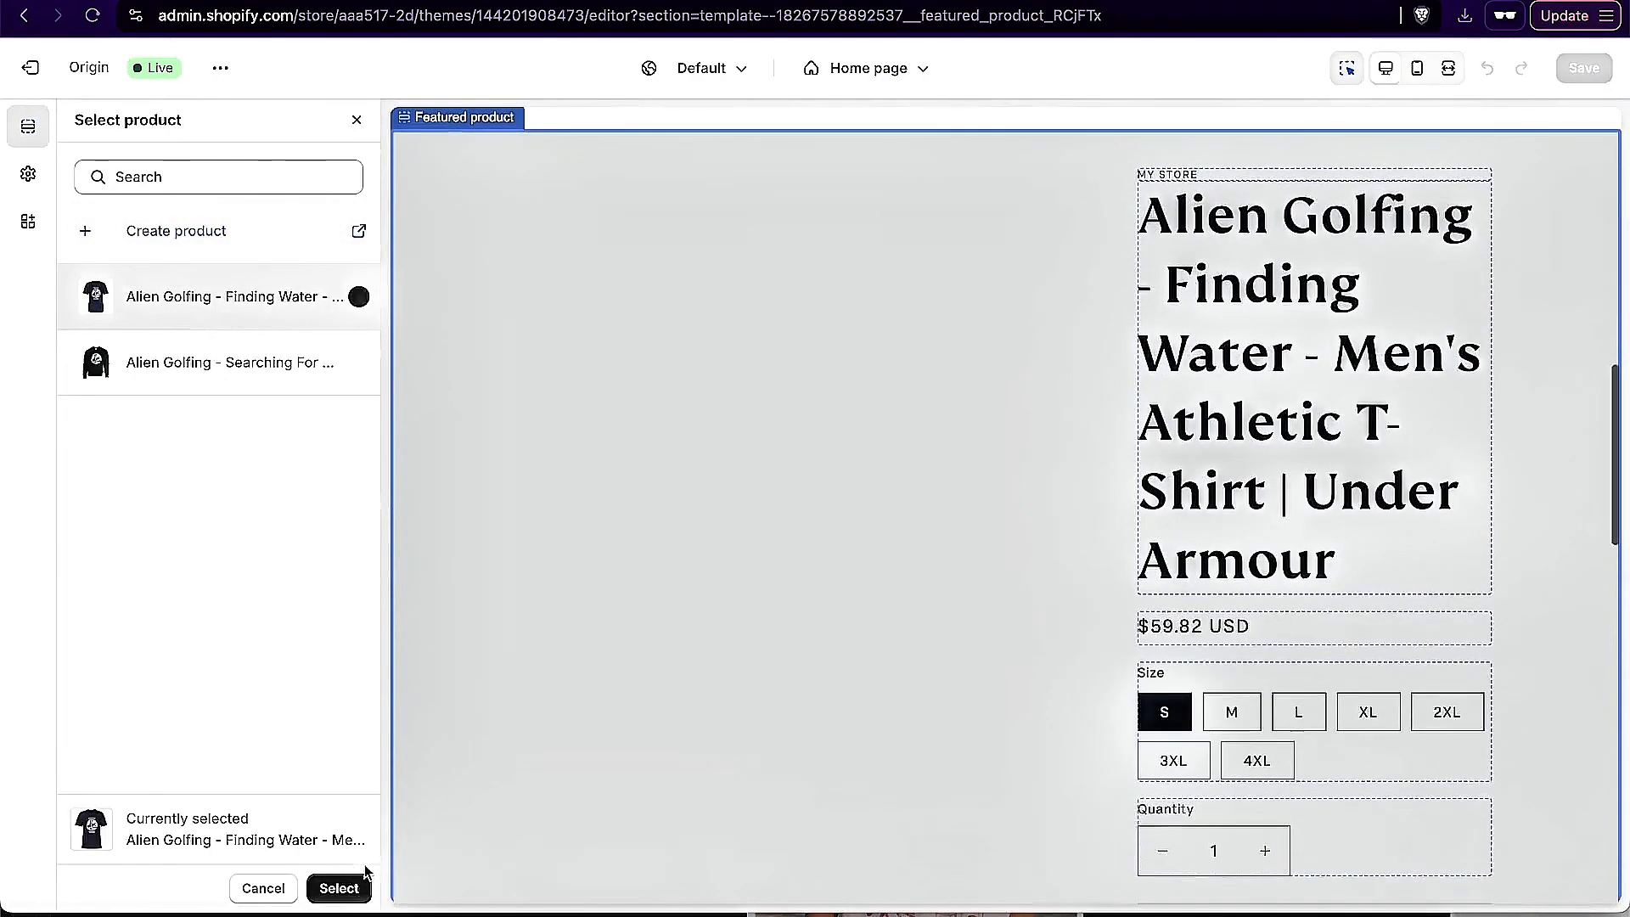
left_click(338, 887)
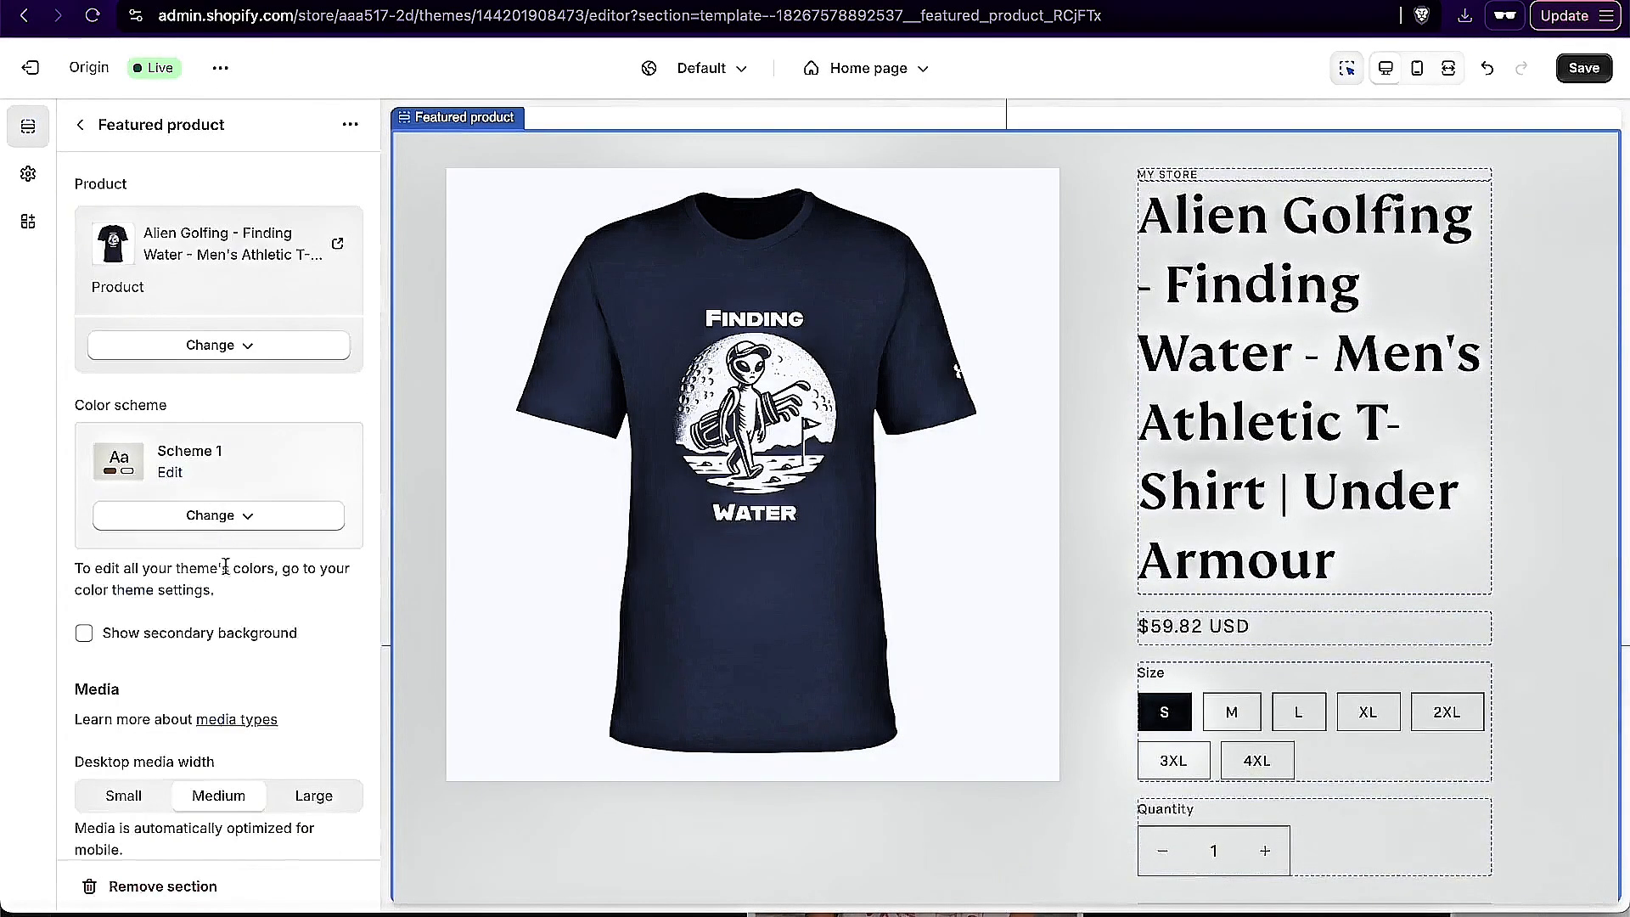
Step: Apply color Scheme 2 to the second Featured product section, save the theme and review both featured products on the home page
left_click(212, 517)
left_click(180, 630)
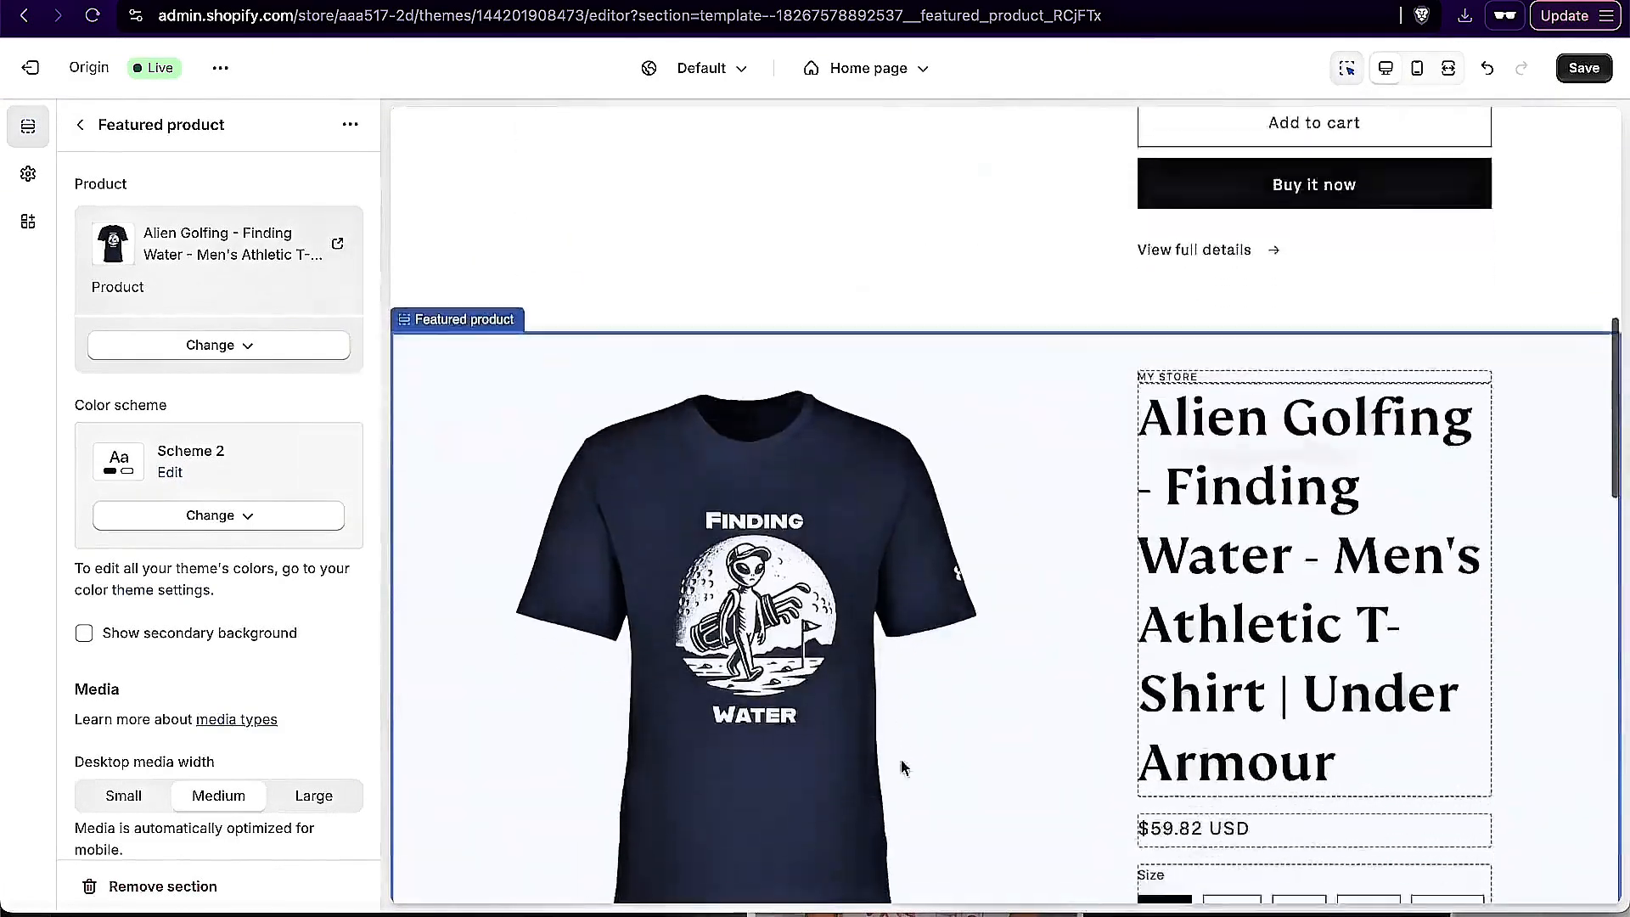
scroll(238, 667, "down", 5)
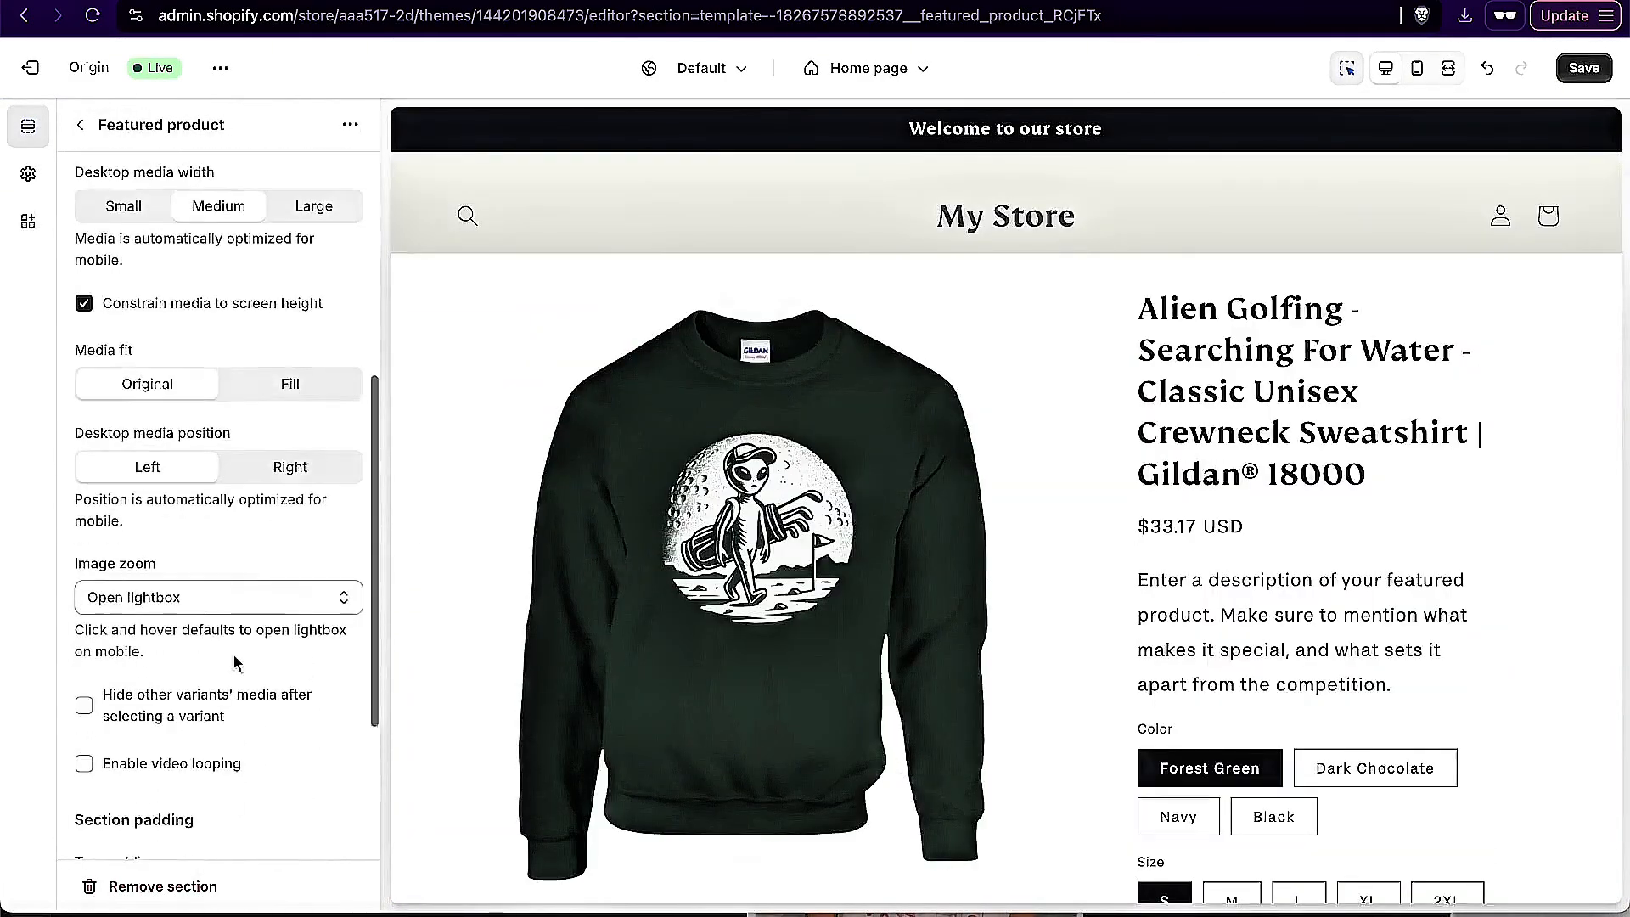
scroll(775, 552, "down", 10)
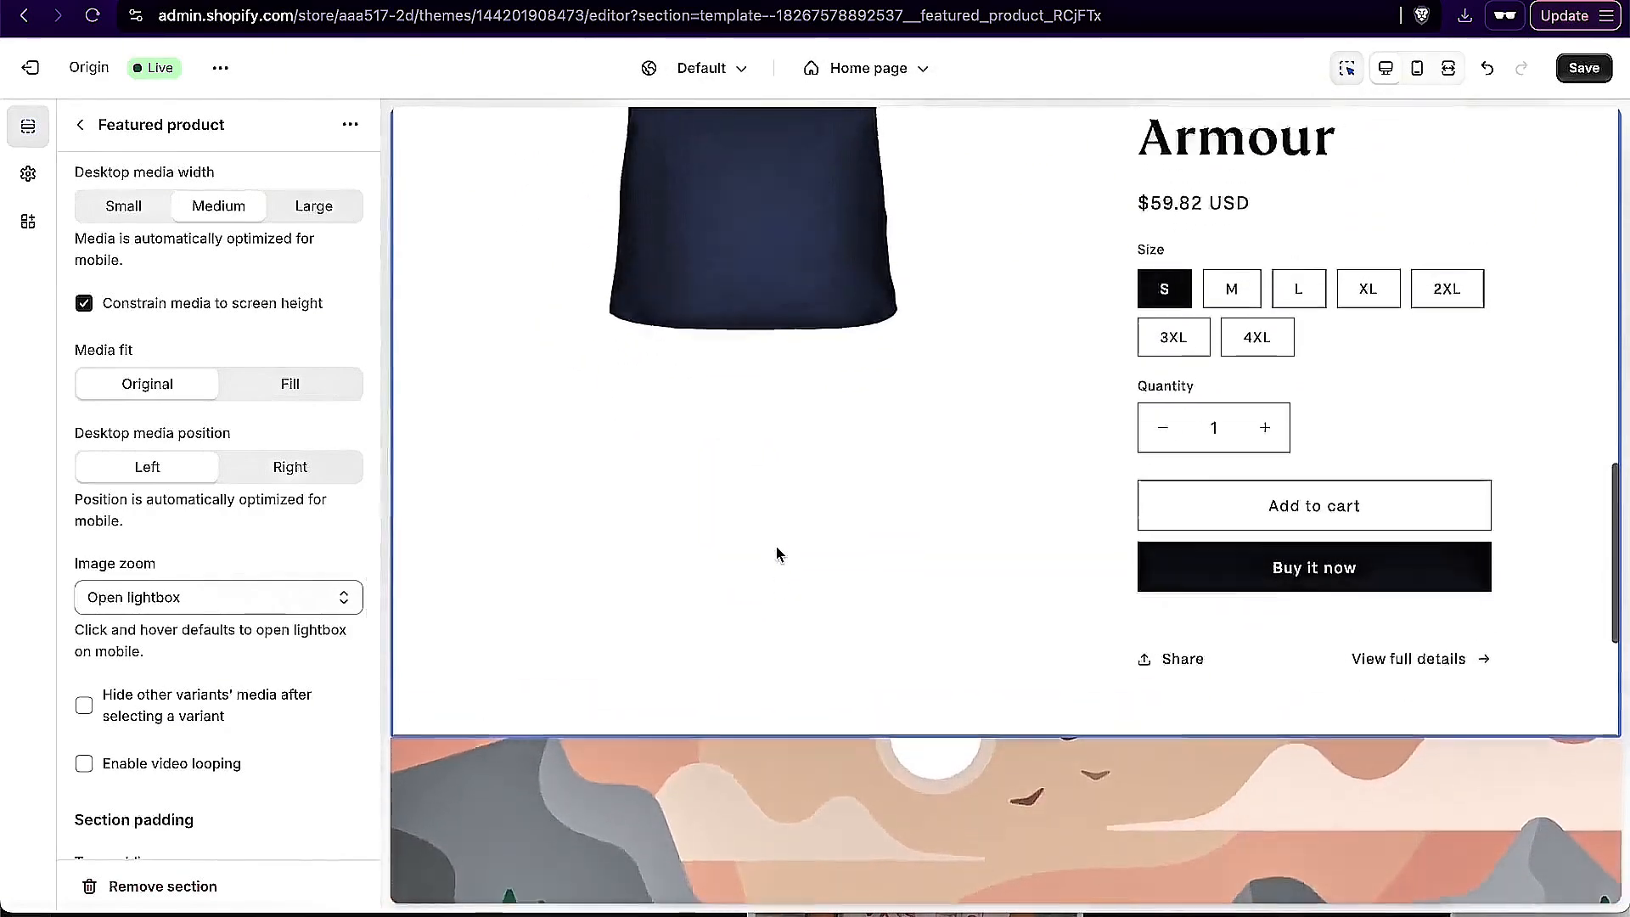
scroll(780, 550, "up", 8)
scroll(1347, 670, "up", 10)
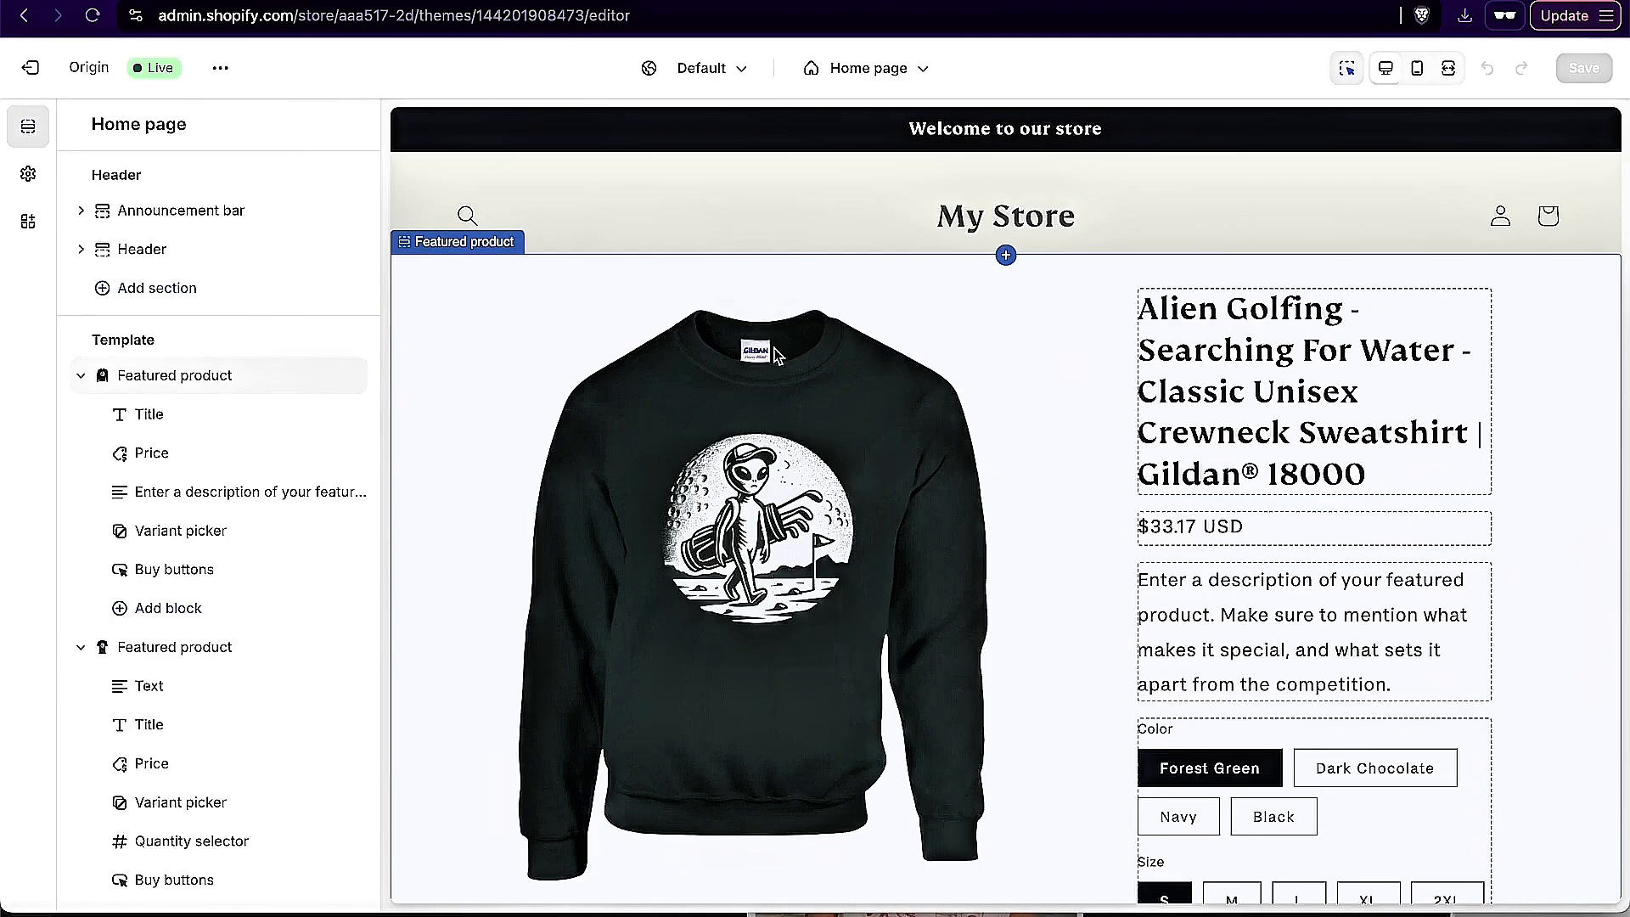
scroll(1027, 229, "down", 3)
scroll(1030, 232, "down", 3)
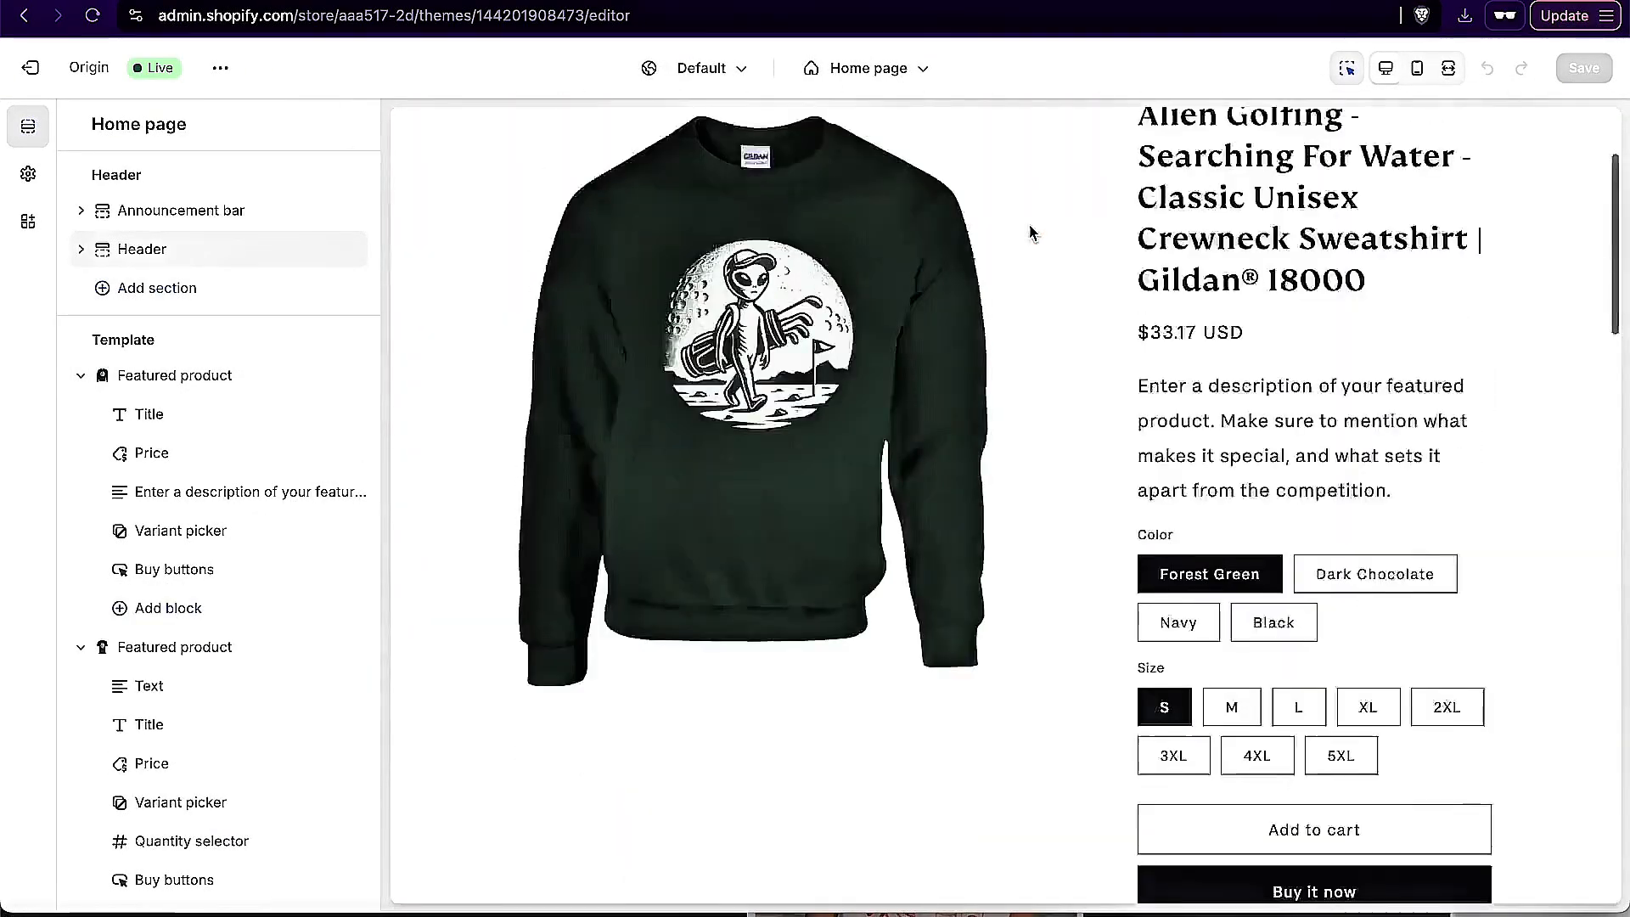
scroll(1030, 232, "up", 3)
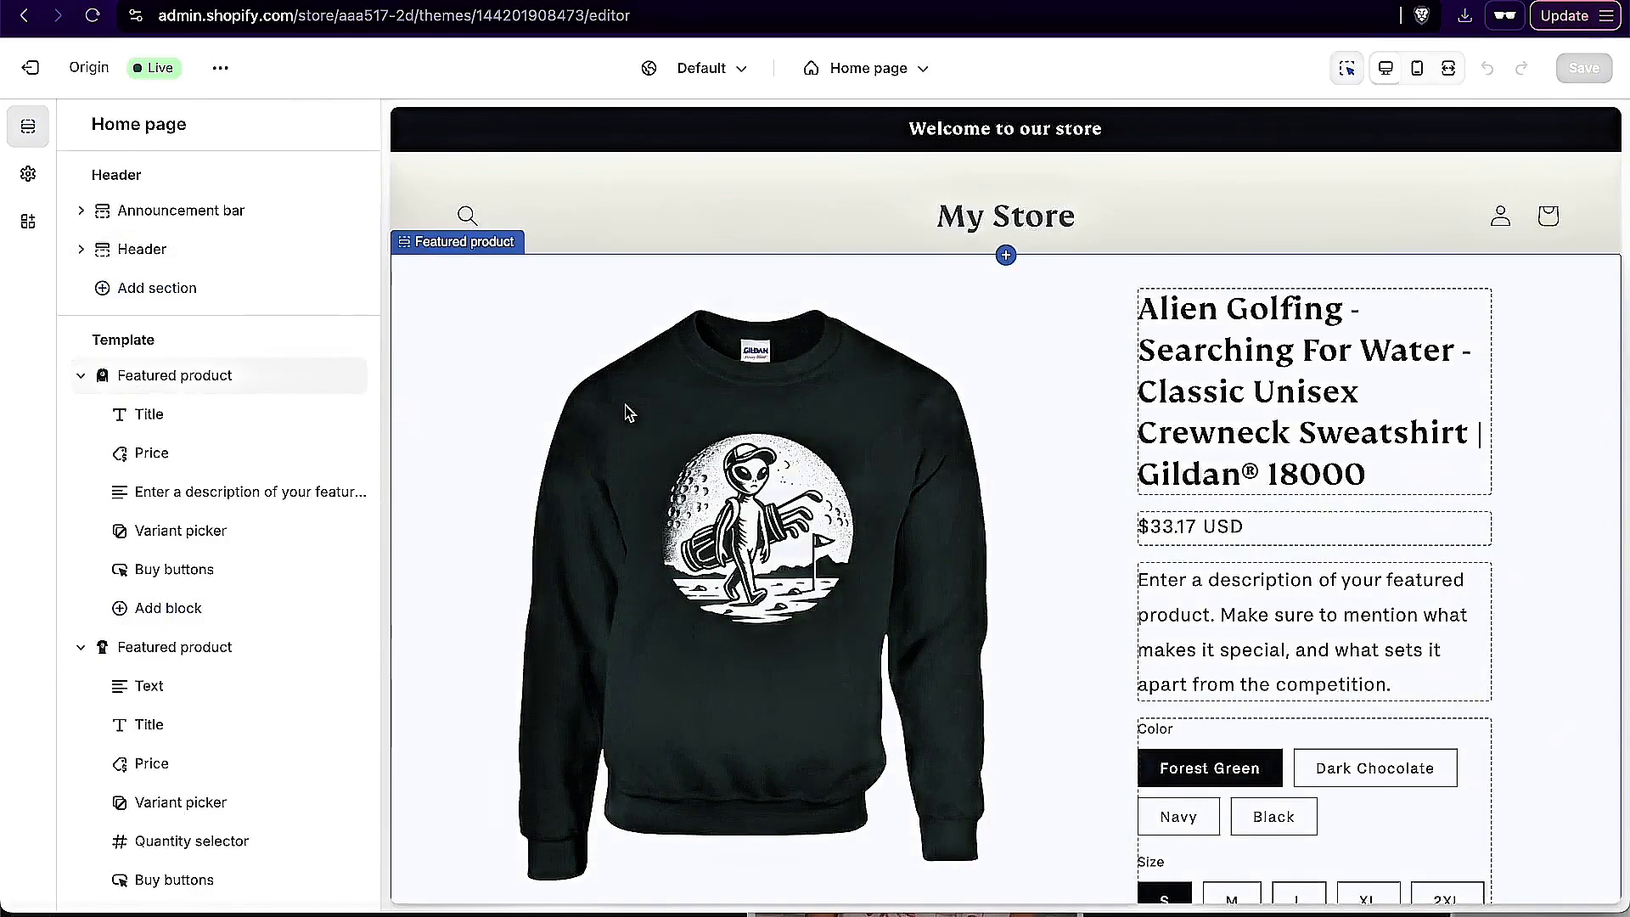
Step: Exit the theme editor and rename the store to Alien Golfers Apparel Co in the general store settings
left_click(34, 69)
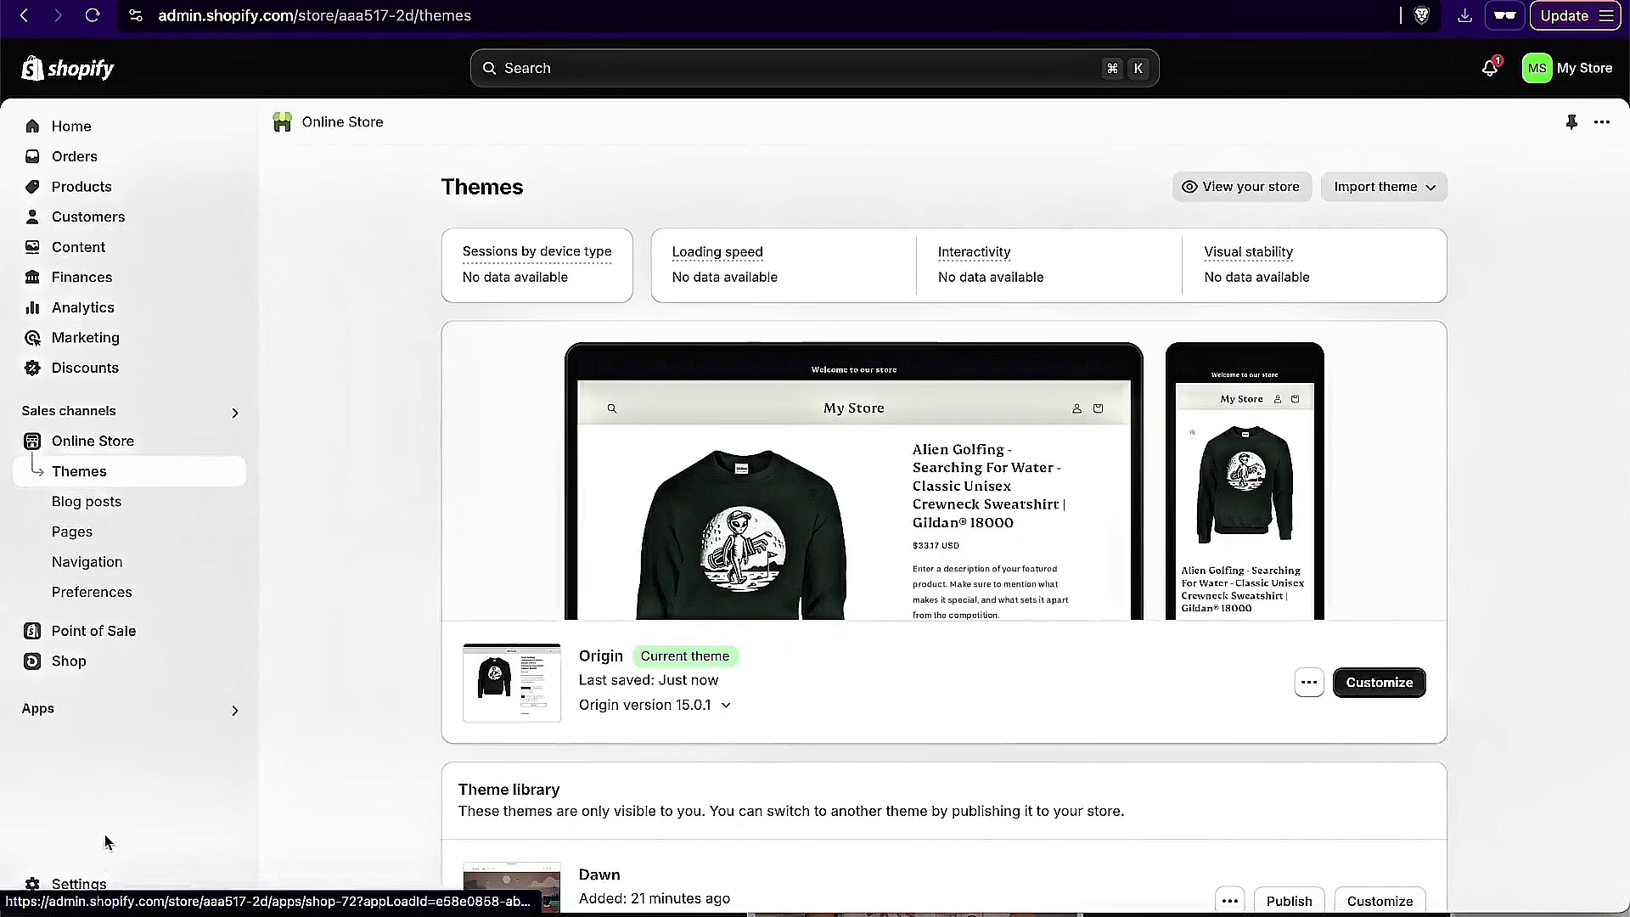
left_click(38, 883)
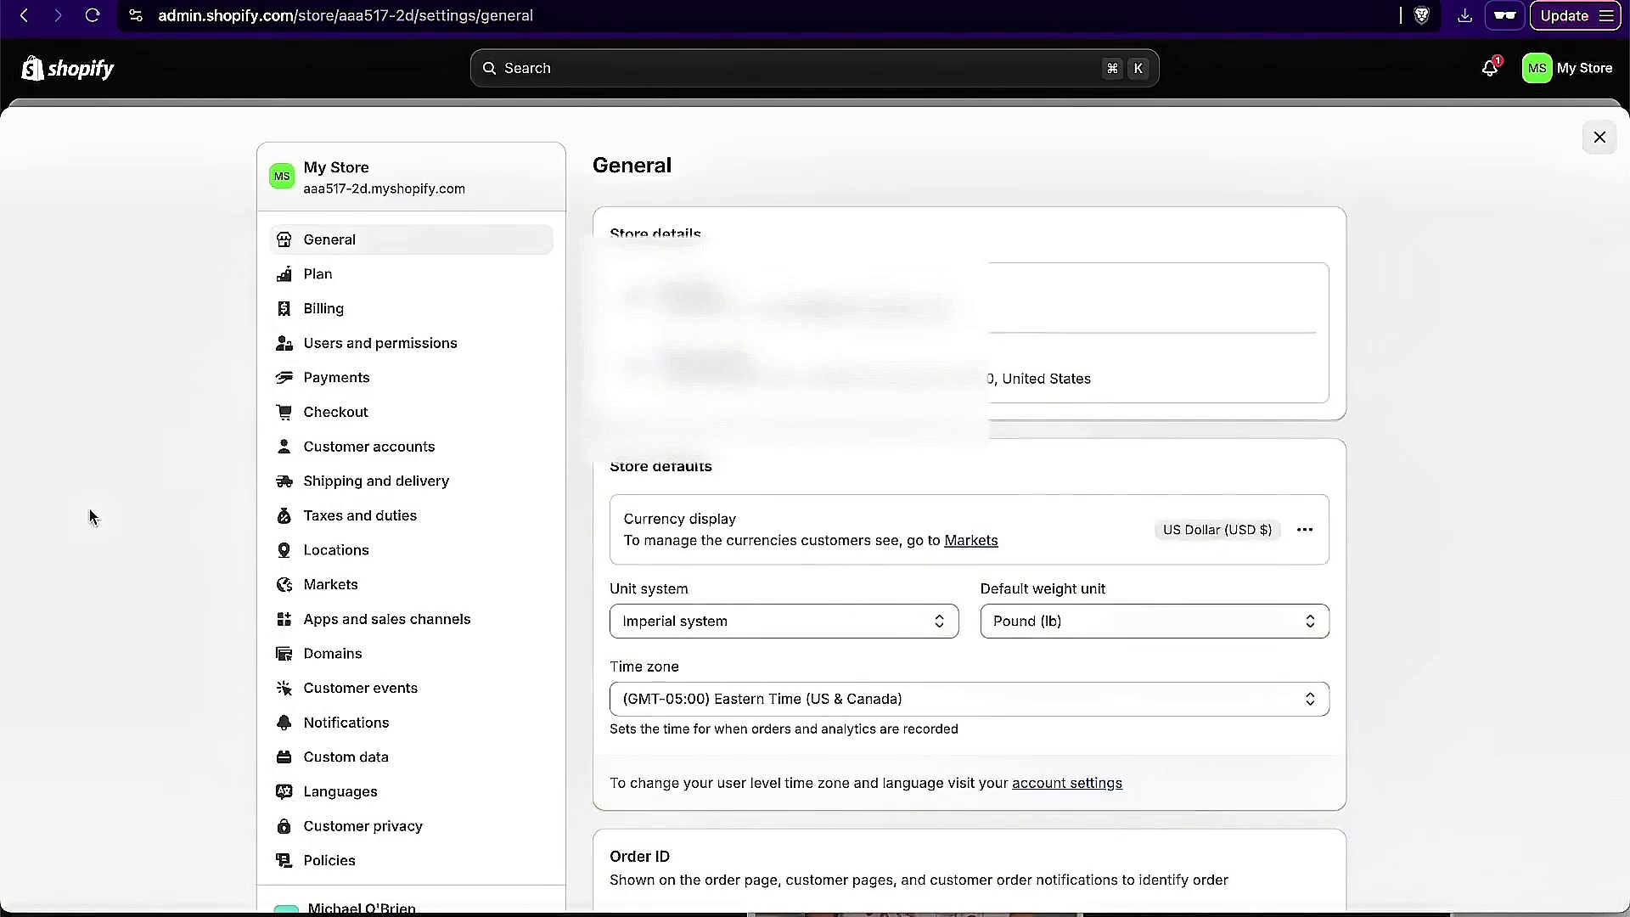
mouse_move(973, 316)
left_click(1303, 298)
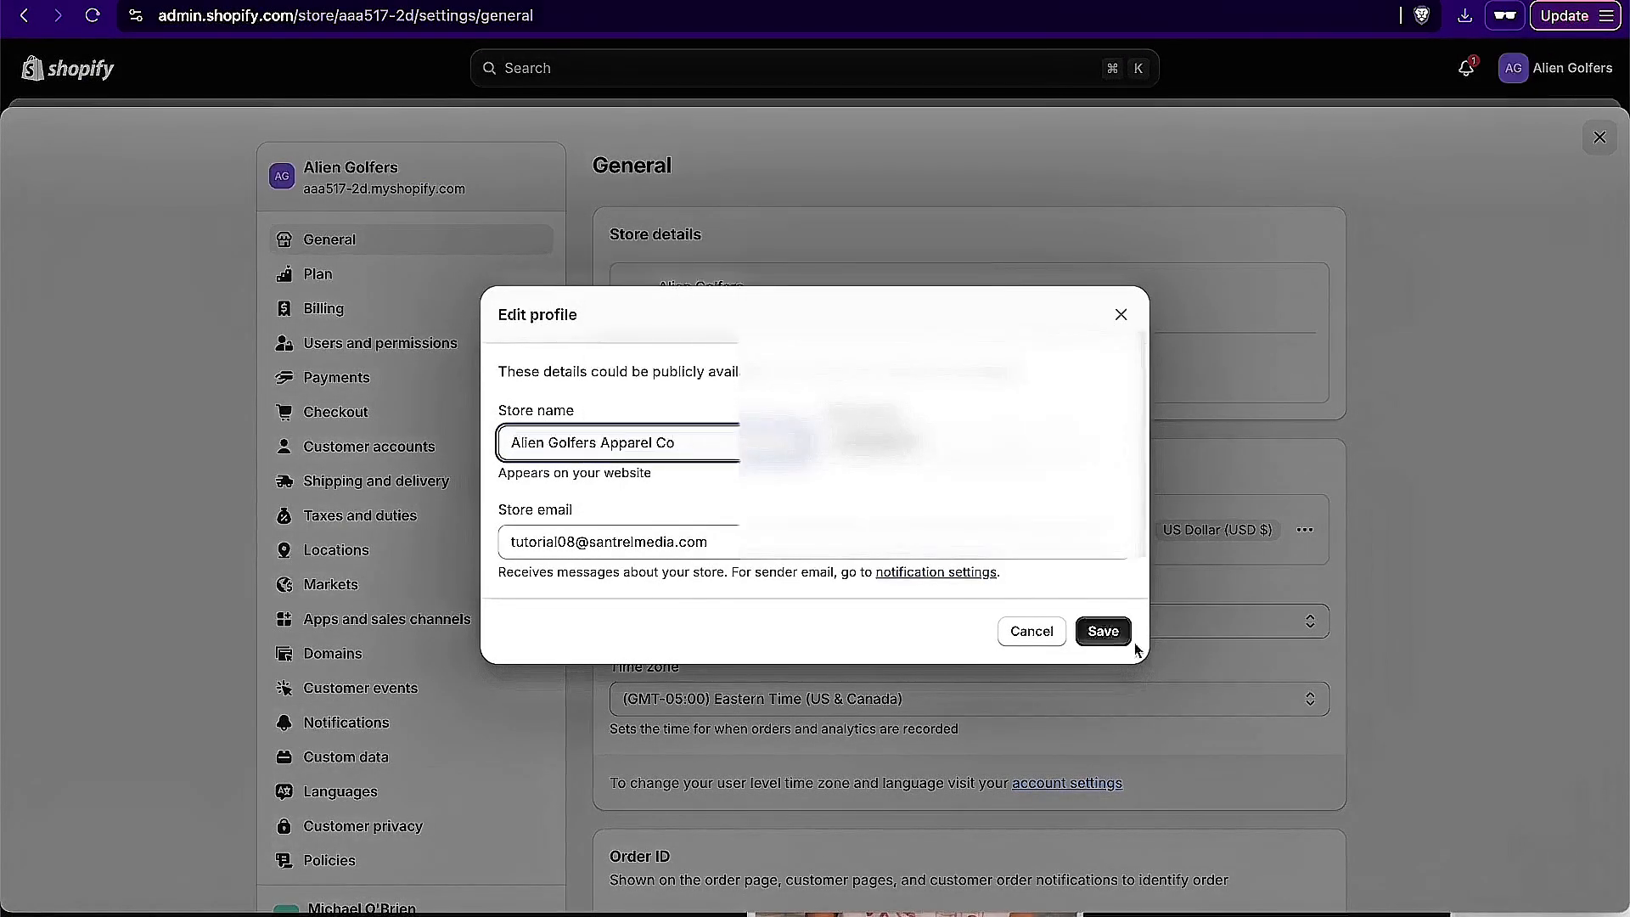
left_click(1108, 632)
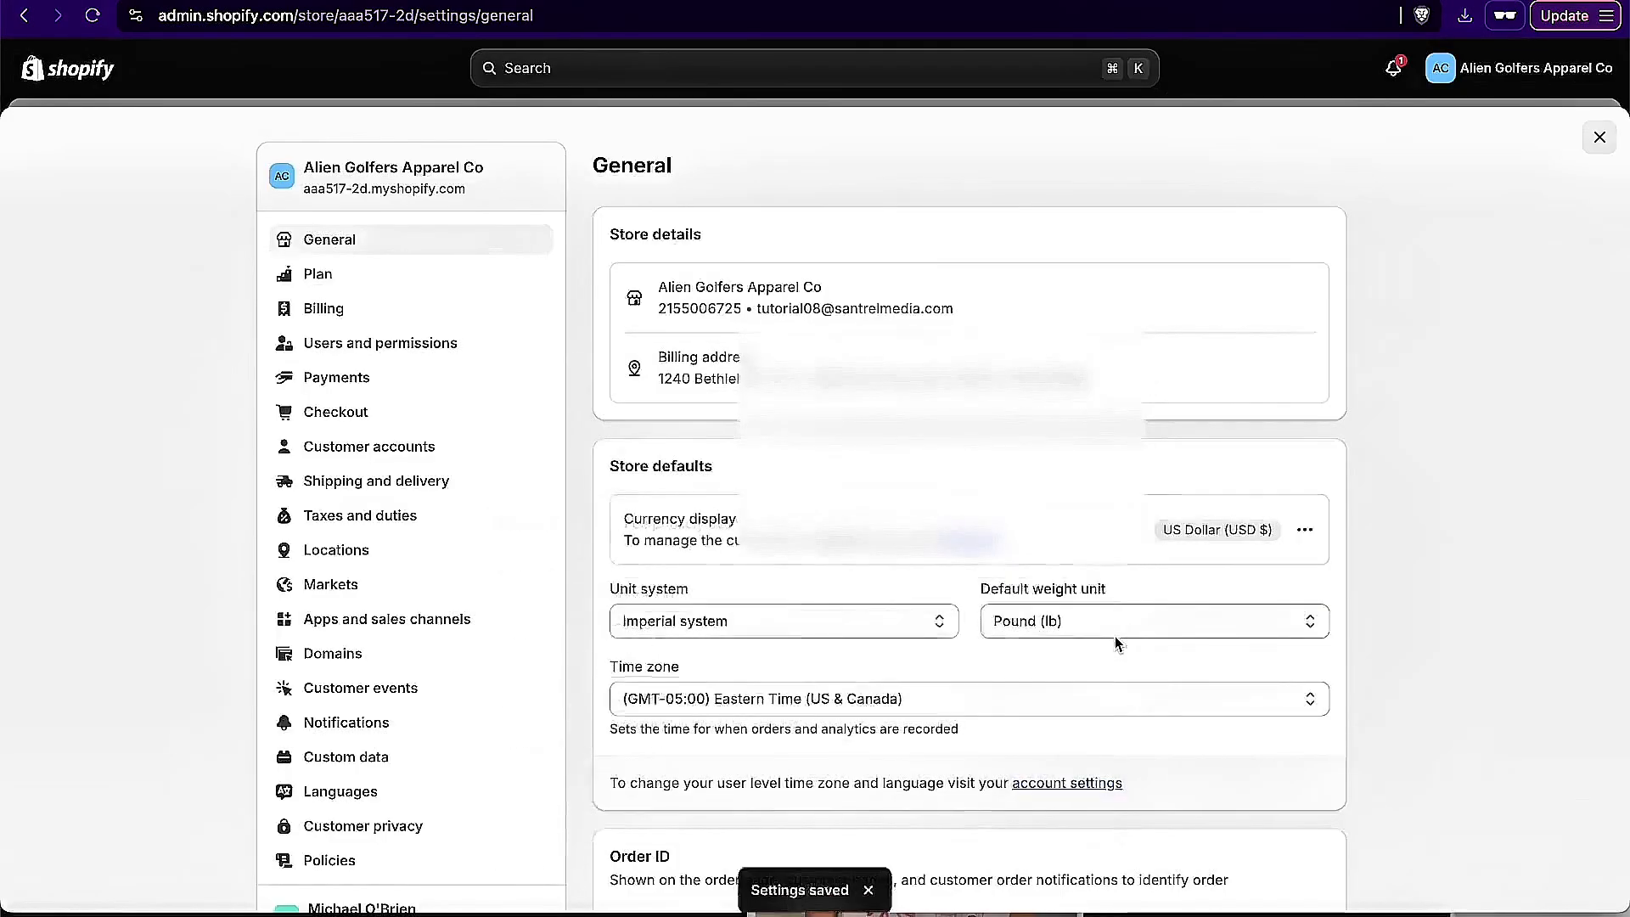
Step: Start the Shopify Payments account setup and register the store as run by an individual
left_click(336, 379)
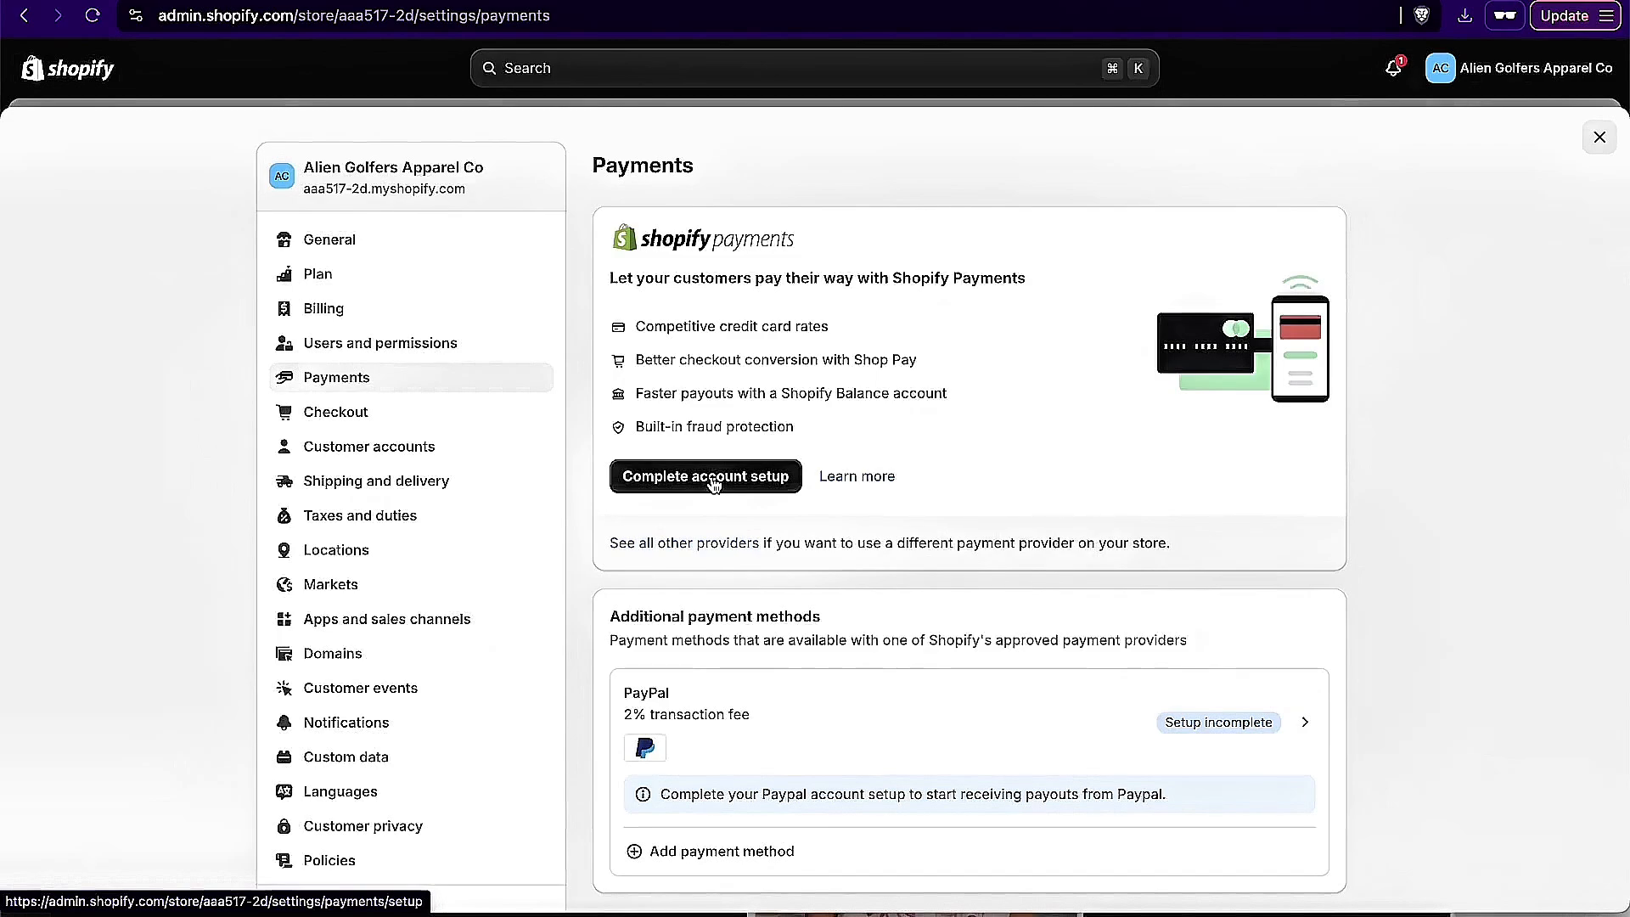
left_click(713, 482)
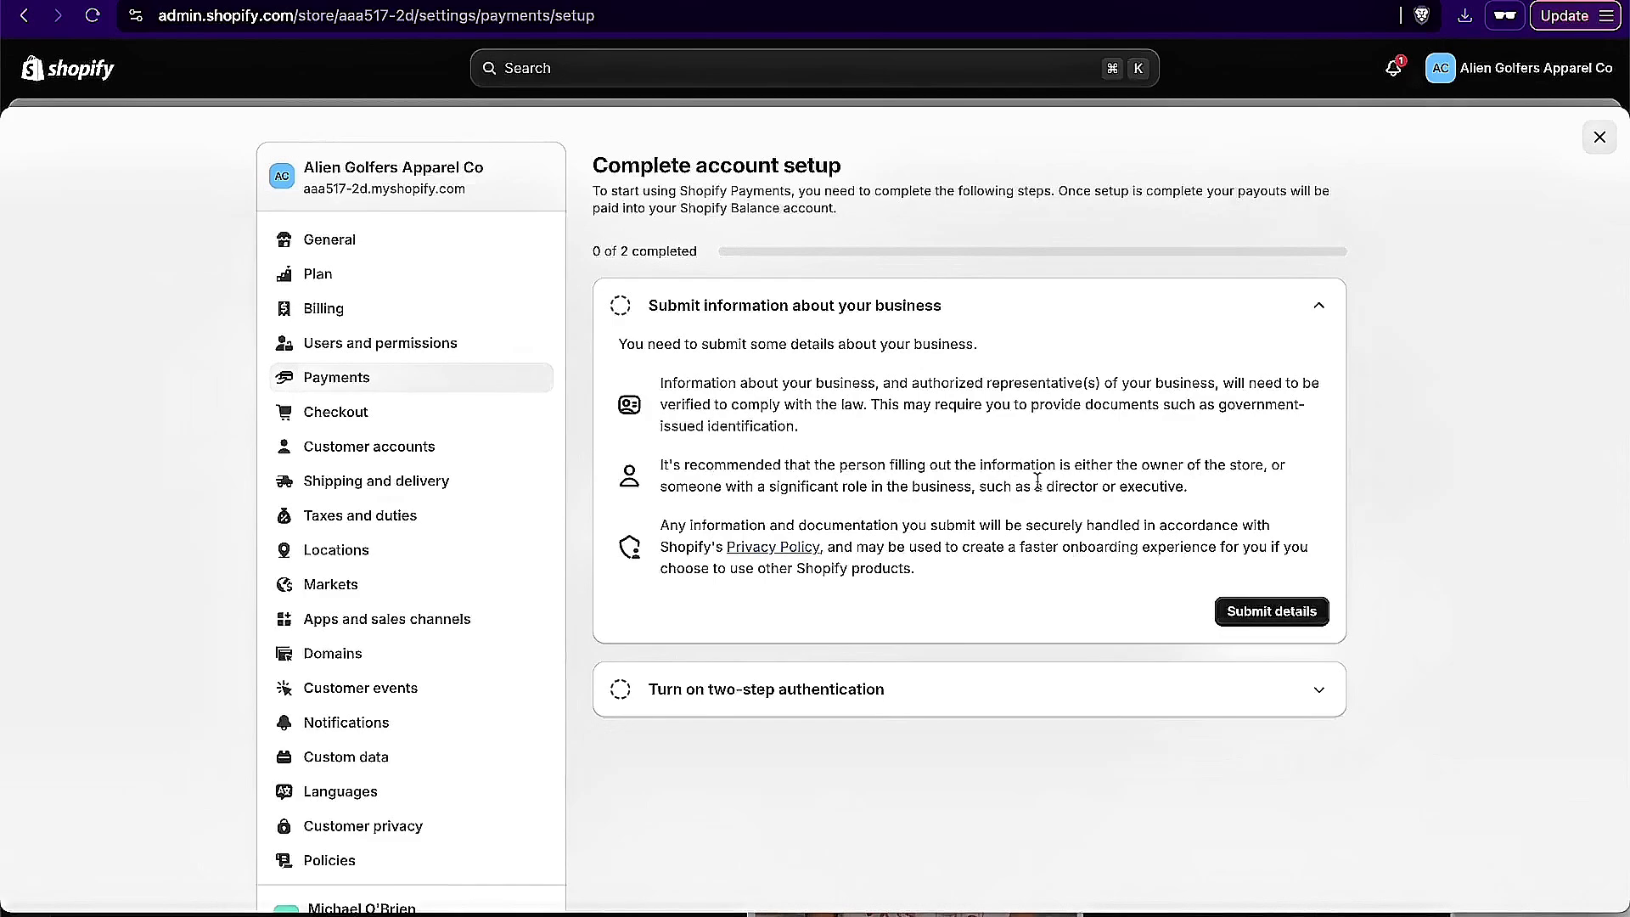
left_click(1259, 615)
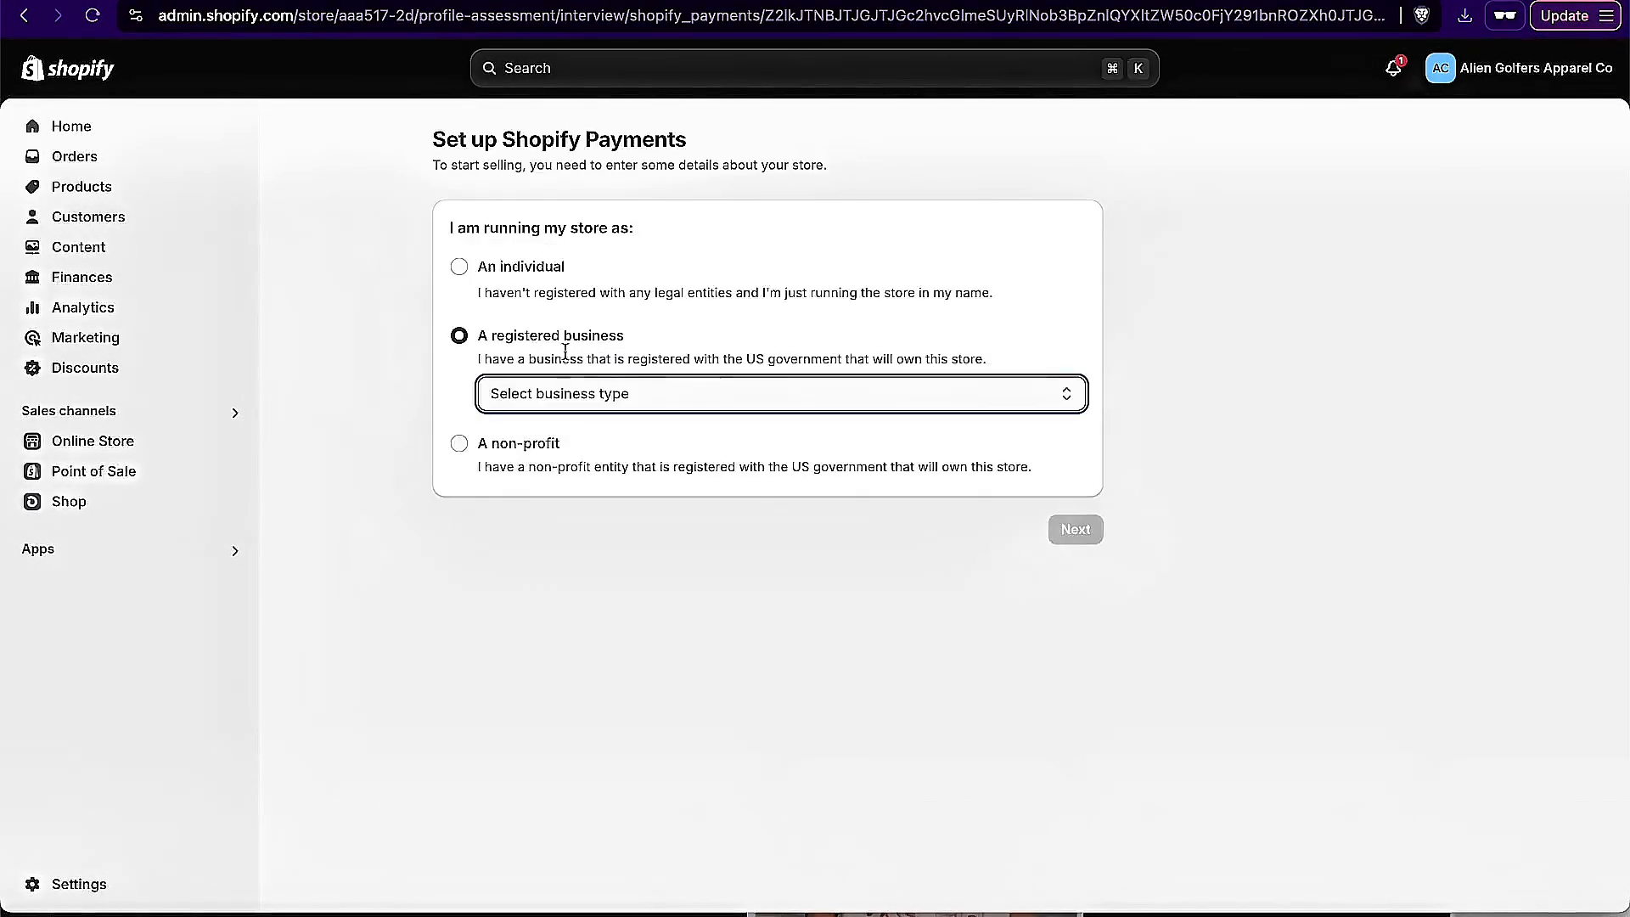
left_click(584, 395)
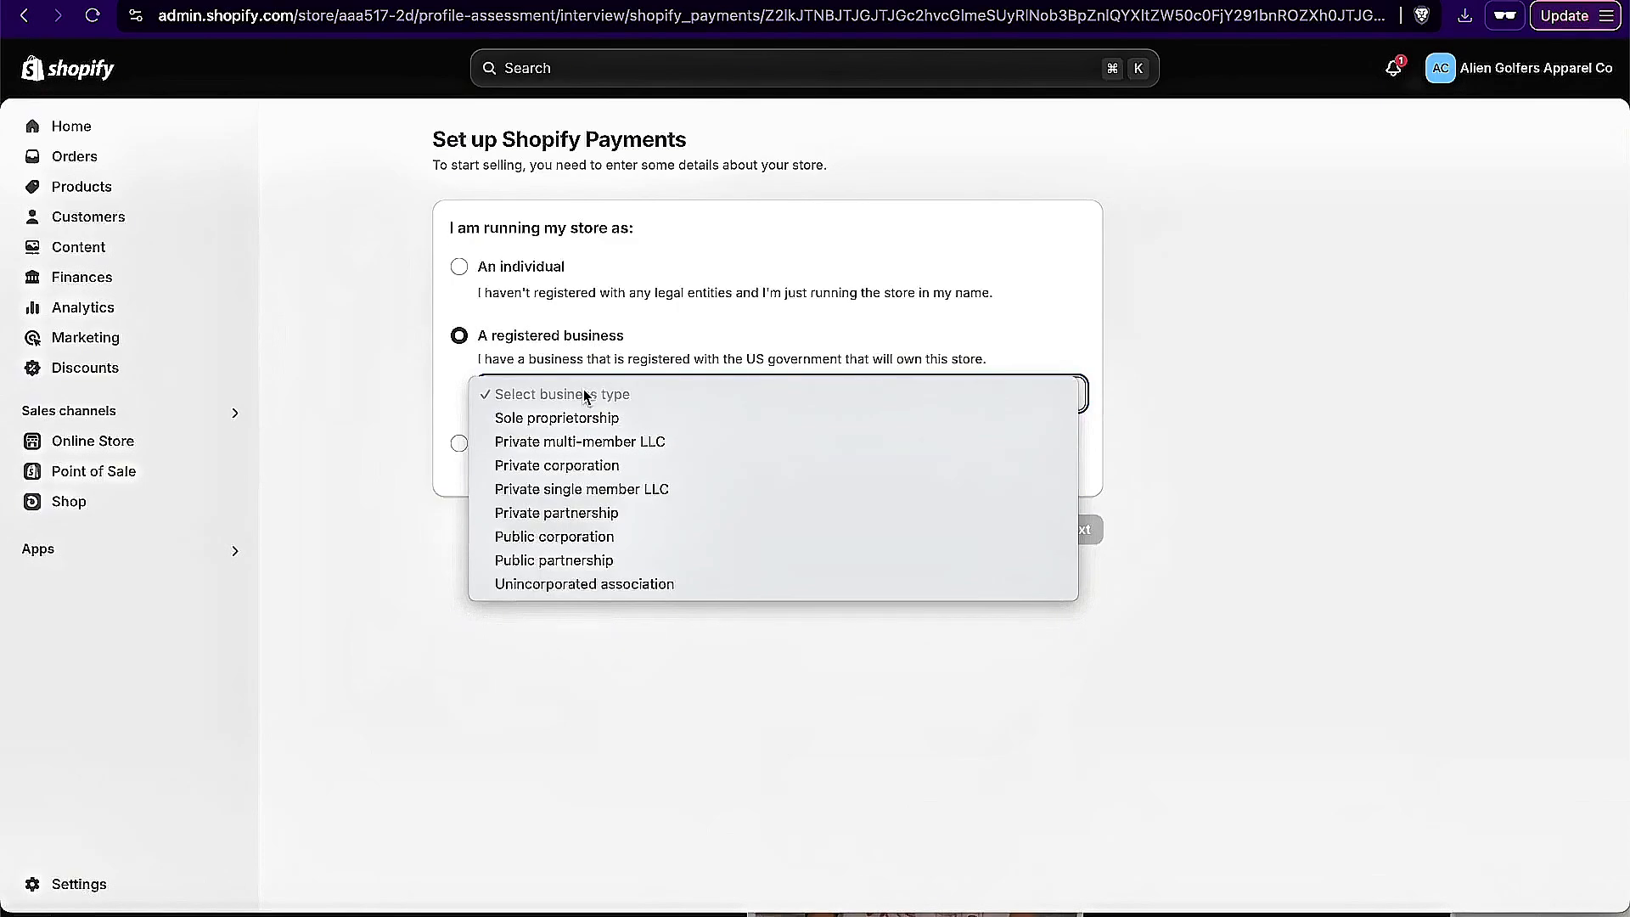
left_click(501, 293)
left_click(463, 268)
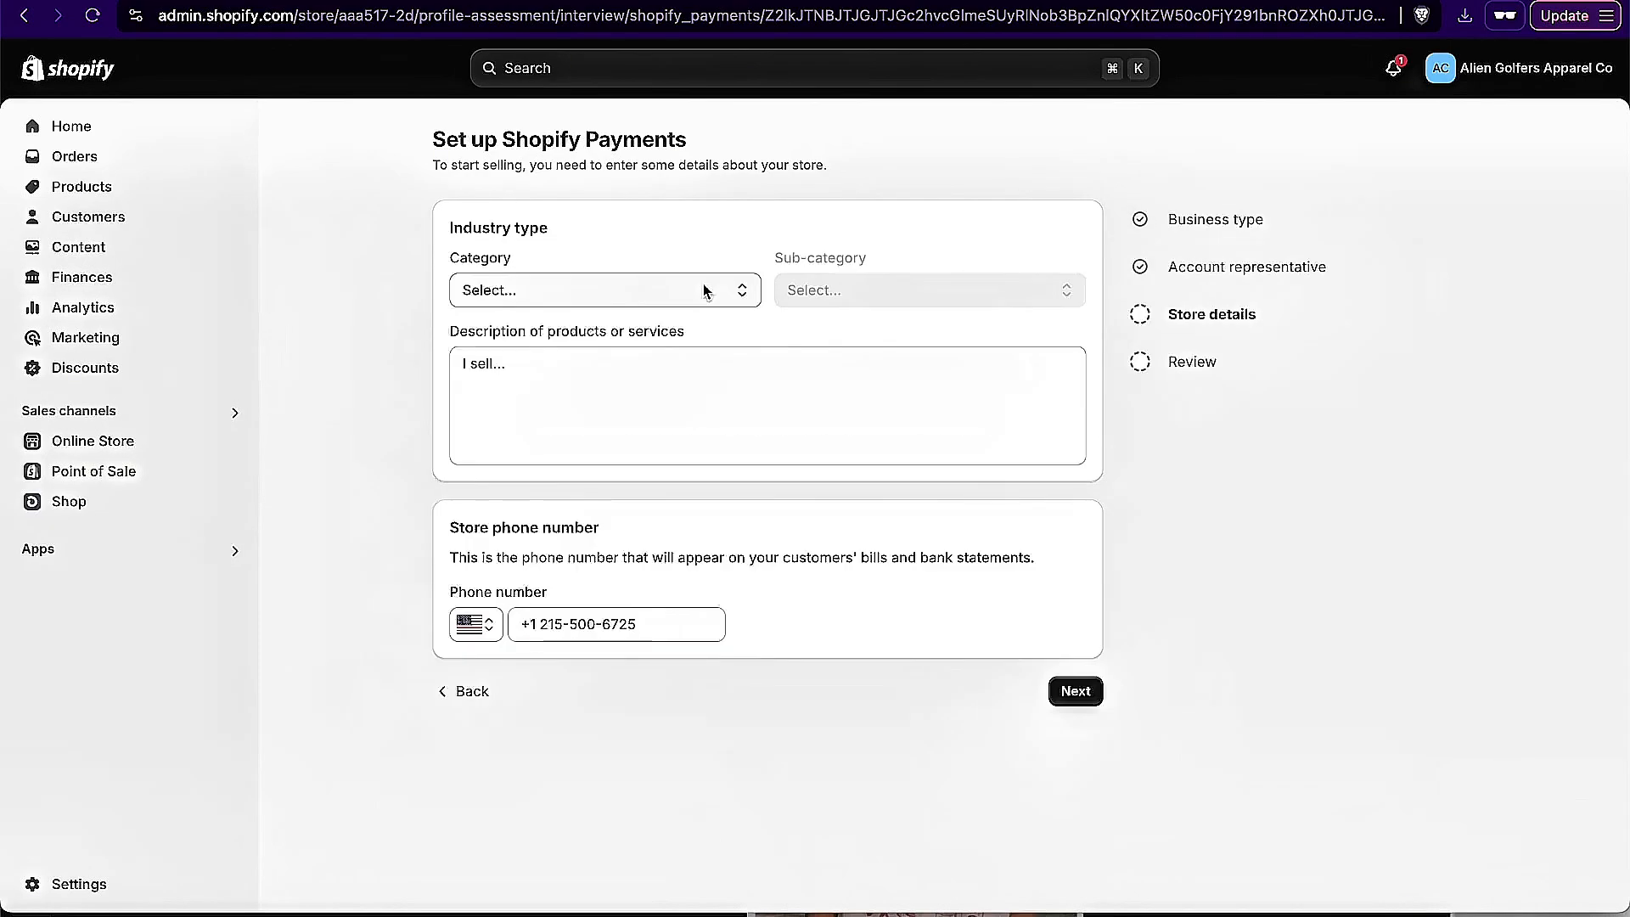
Step: Fill in the store details with Clothing and accessories, Men's and boy's clothing and the description "selling tshirts and hoodies", and continue to the review
left_click(702, 287)
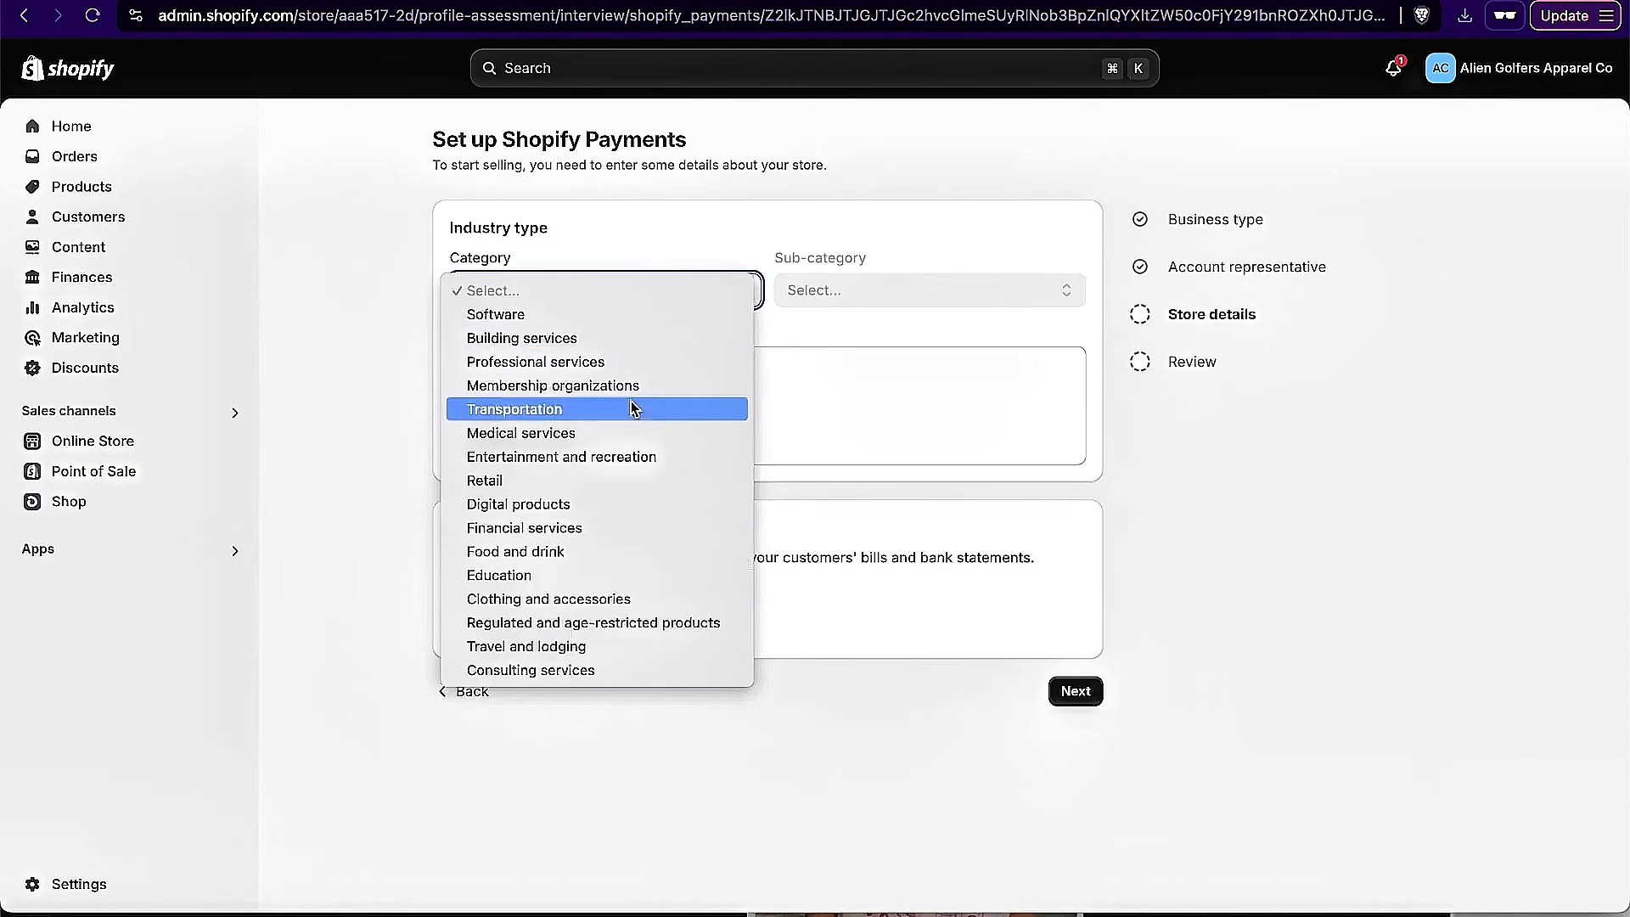
left_click(633, 603)
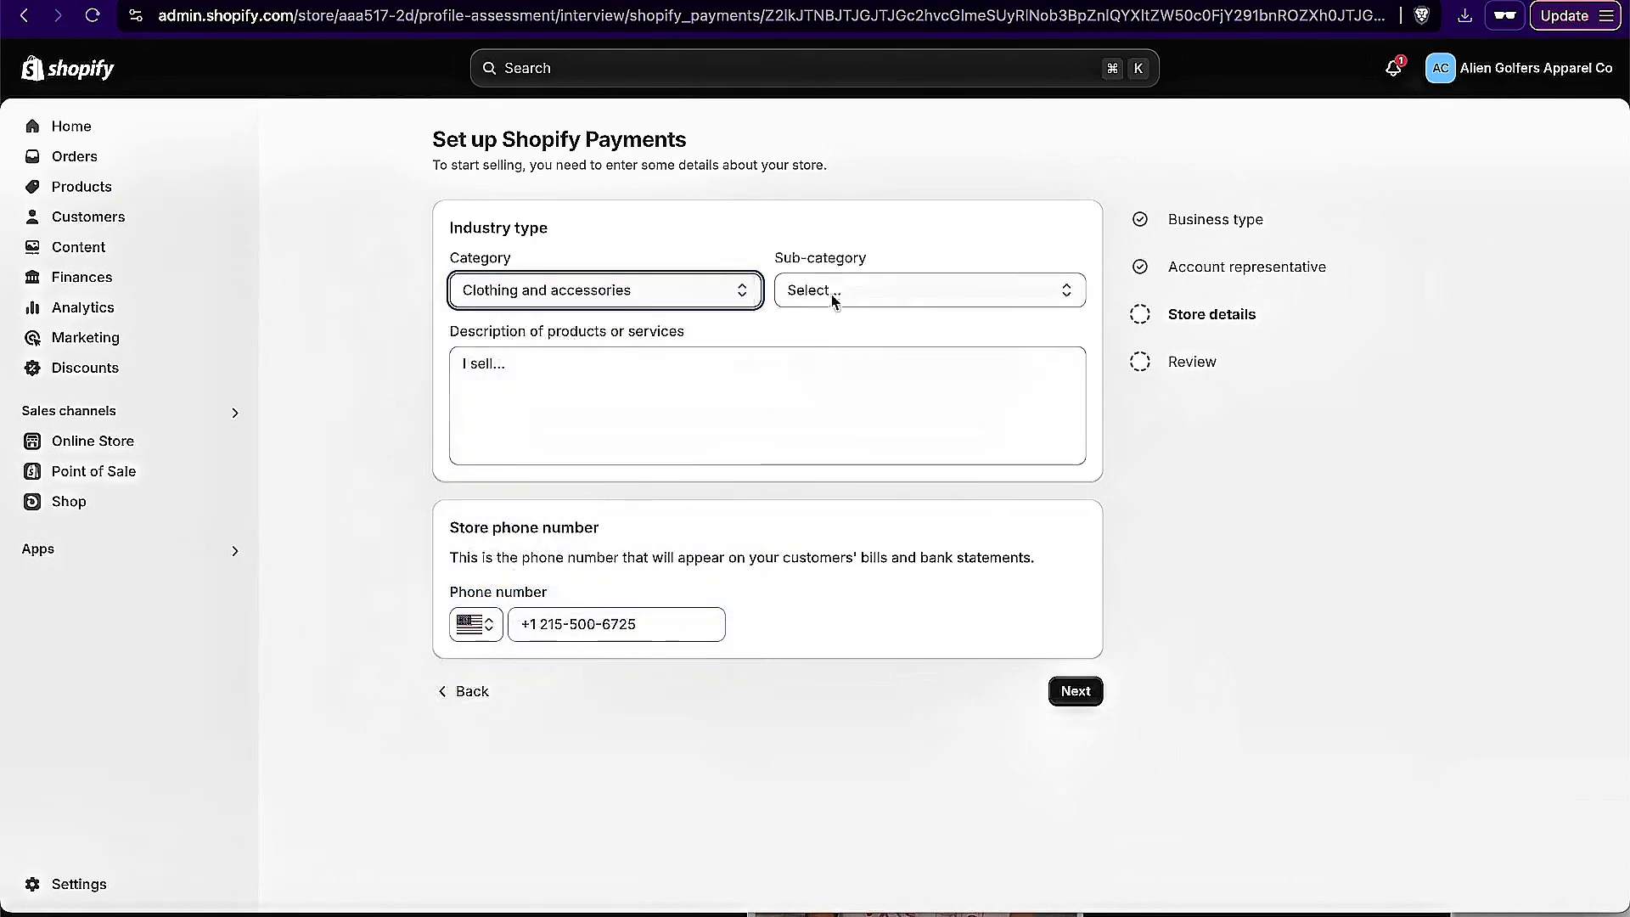
left_click(833, 293)
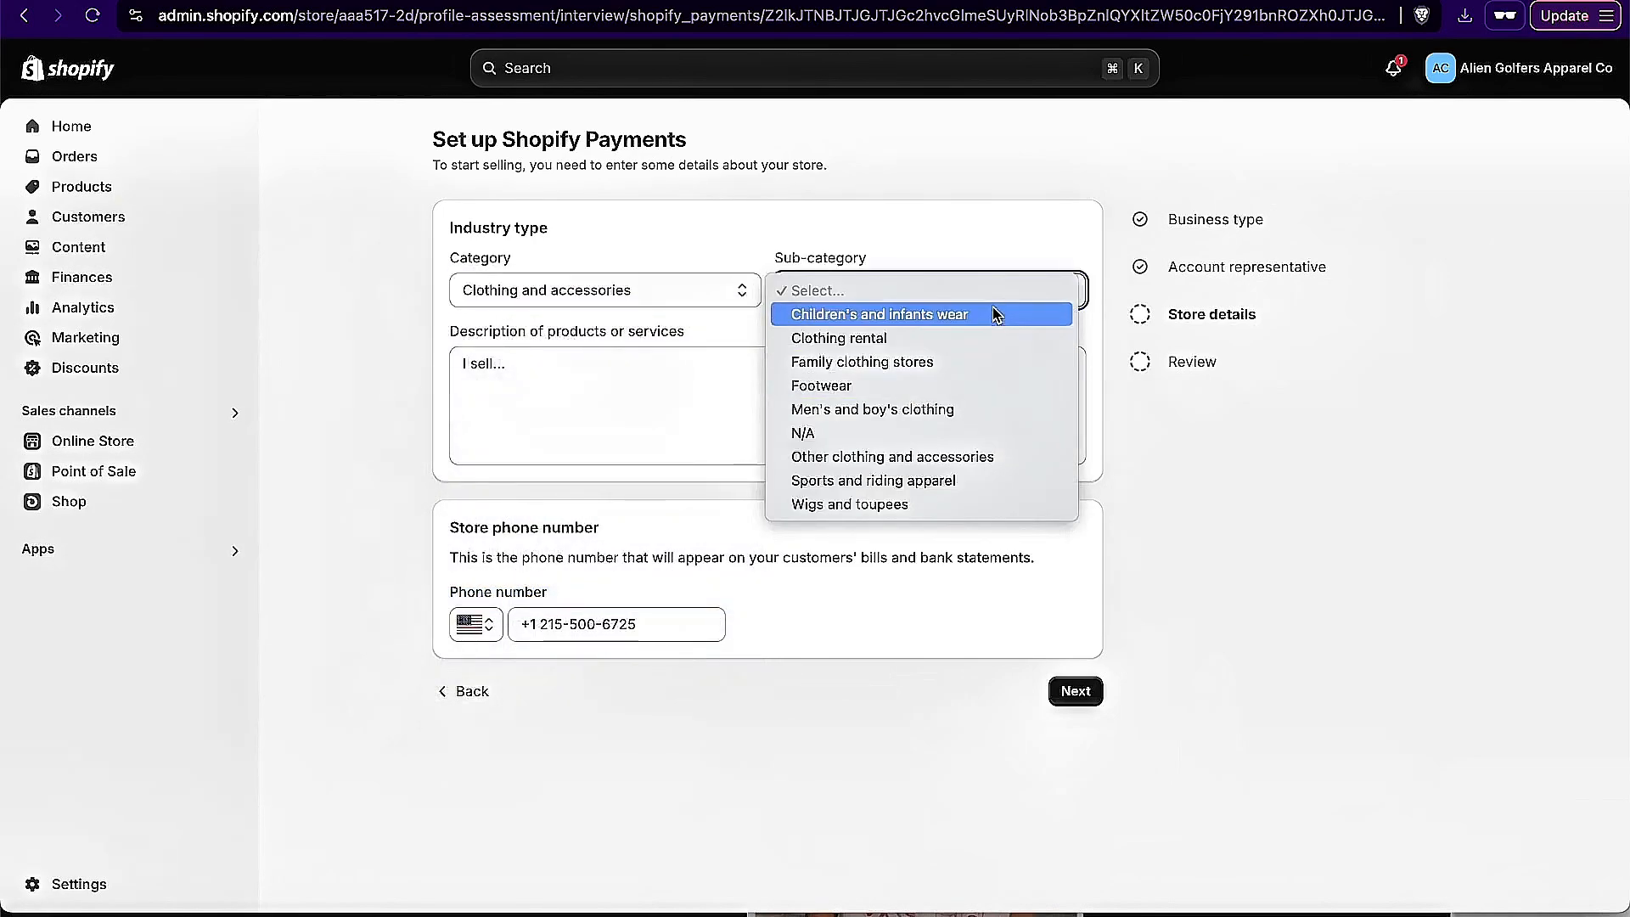
left_click(976, 409)
left_click(1074, 690)
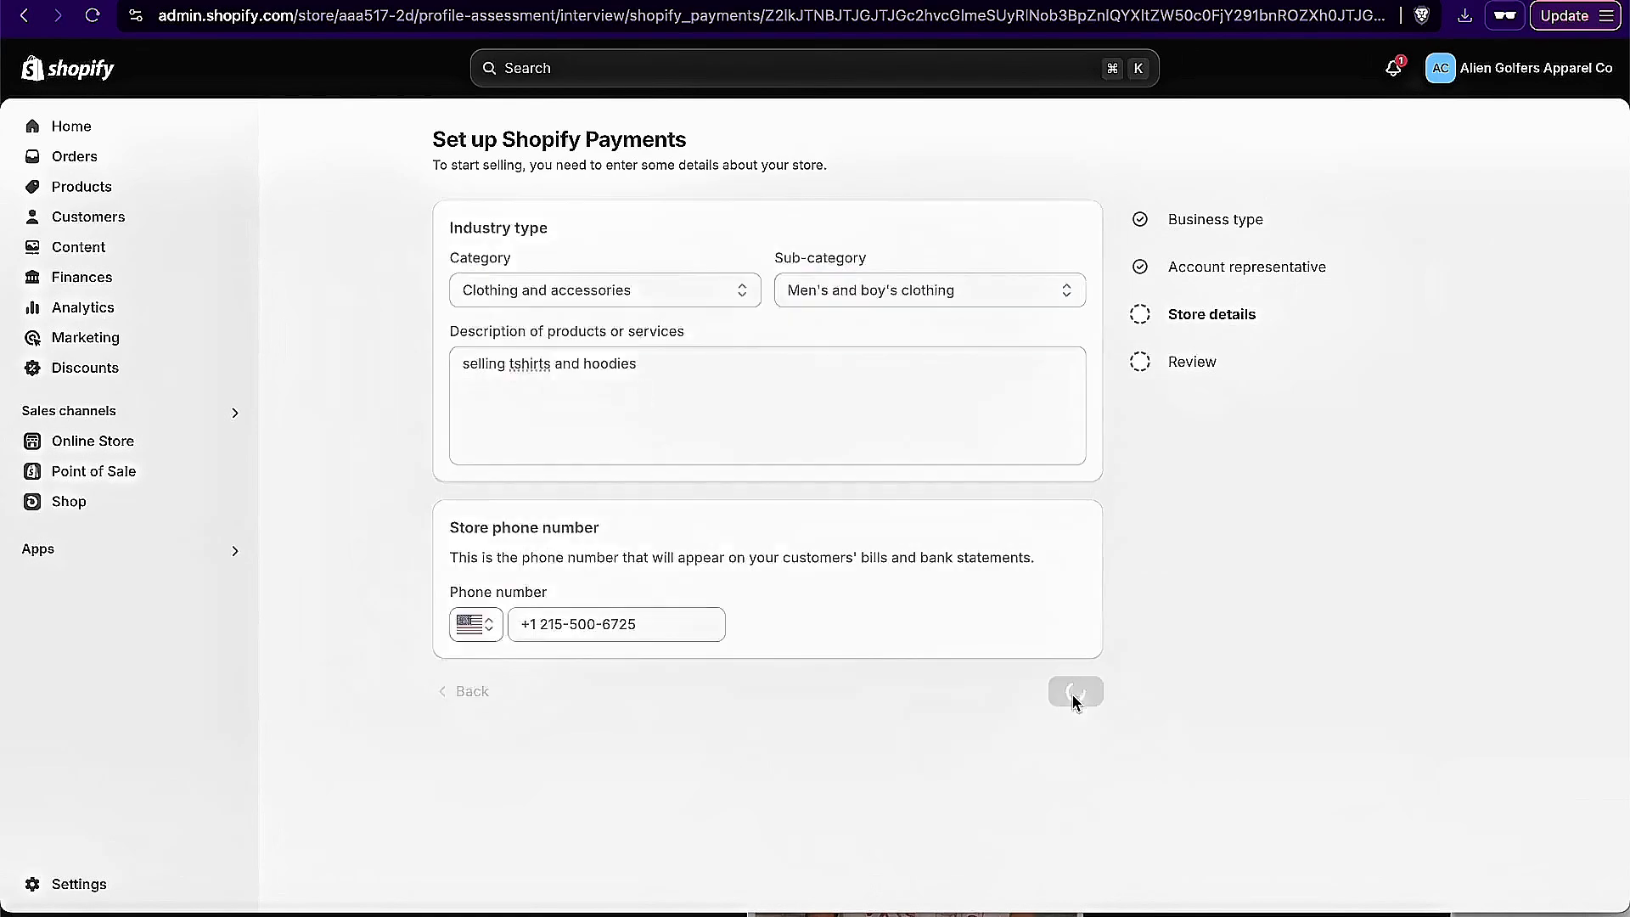
left_click(1057, 684)
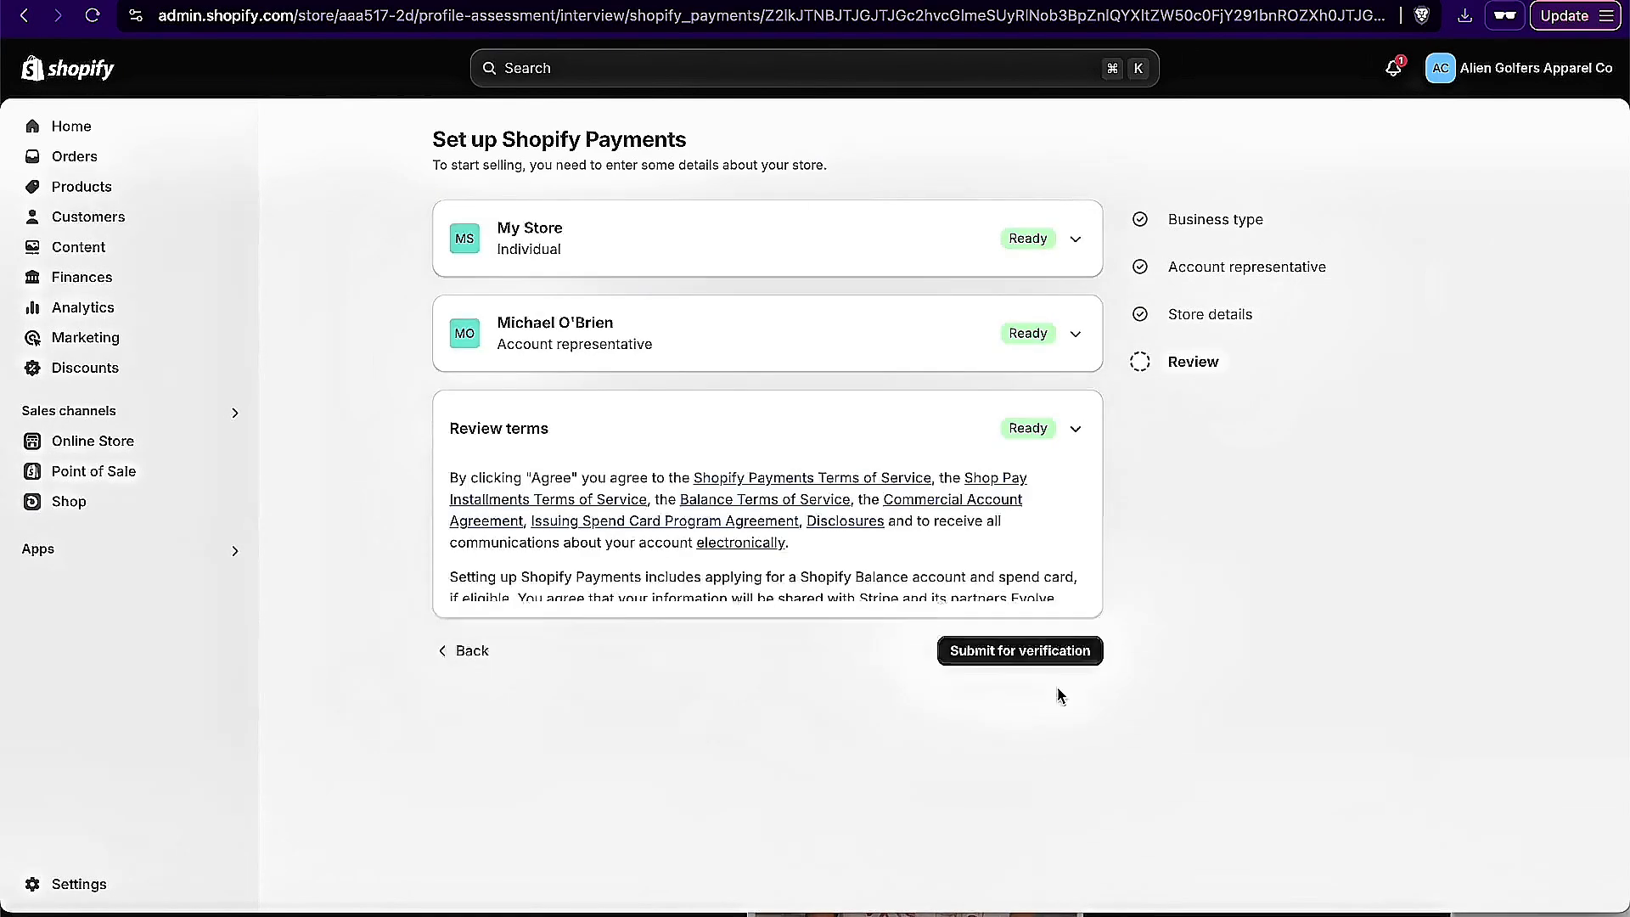
Step: Submit the Shopify Payments information for verification and open the two-step authentication setup
left_click(1009, 507)
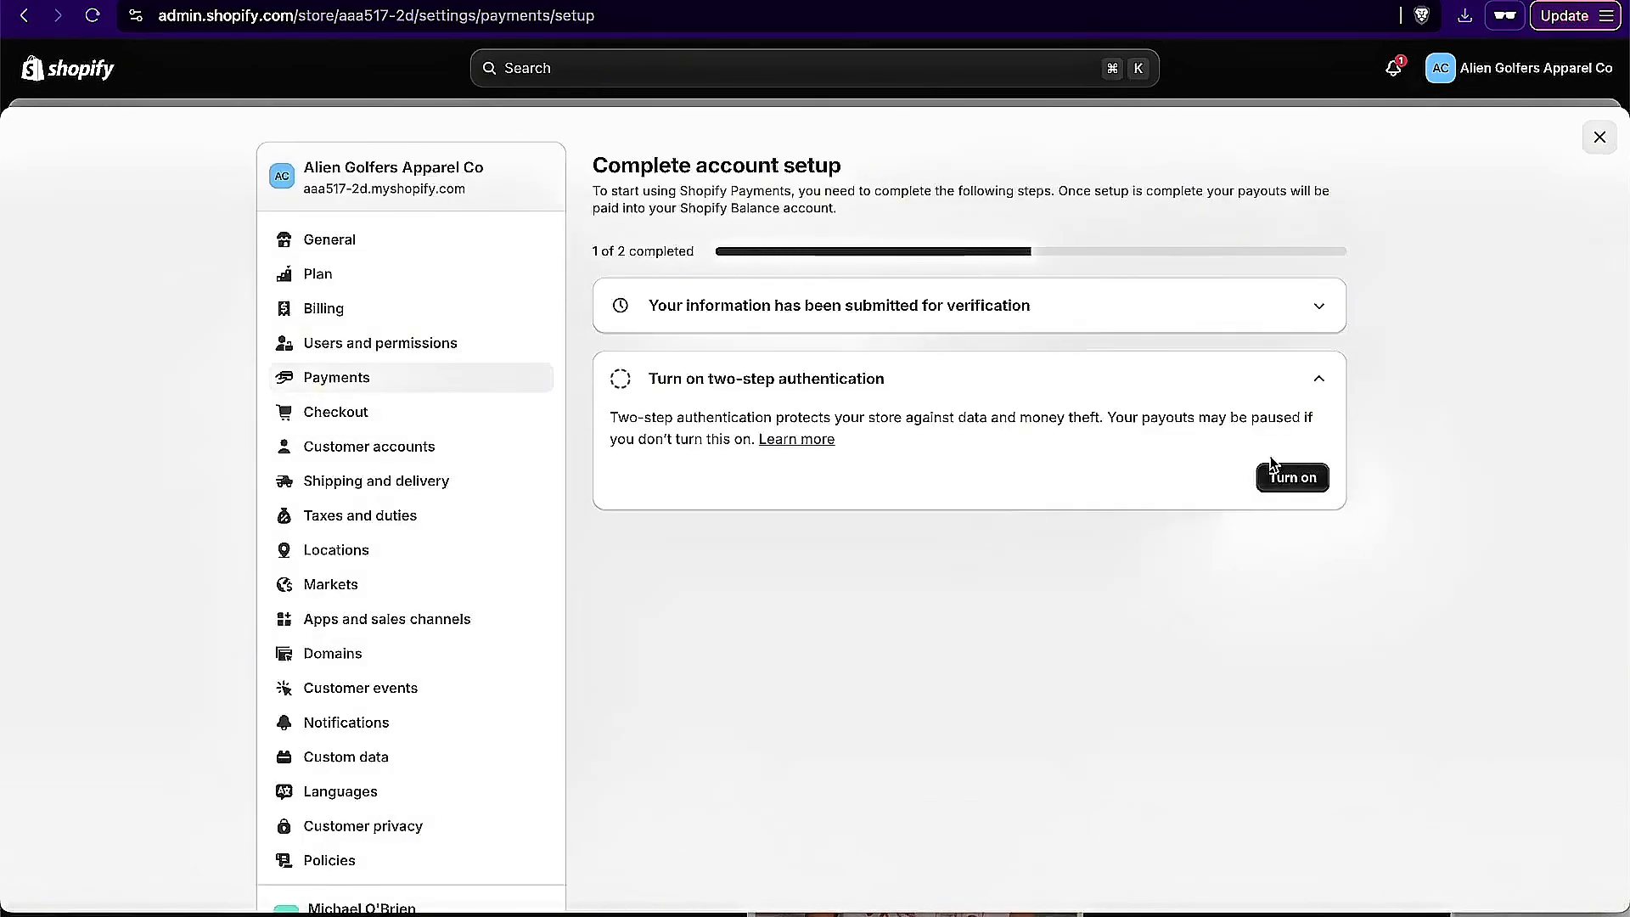
left_click(1289, 478)
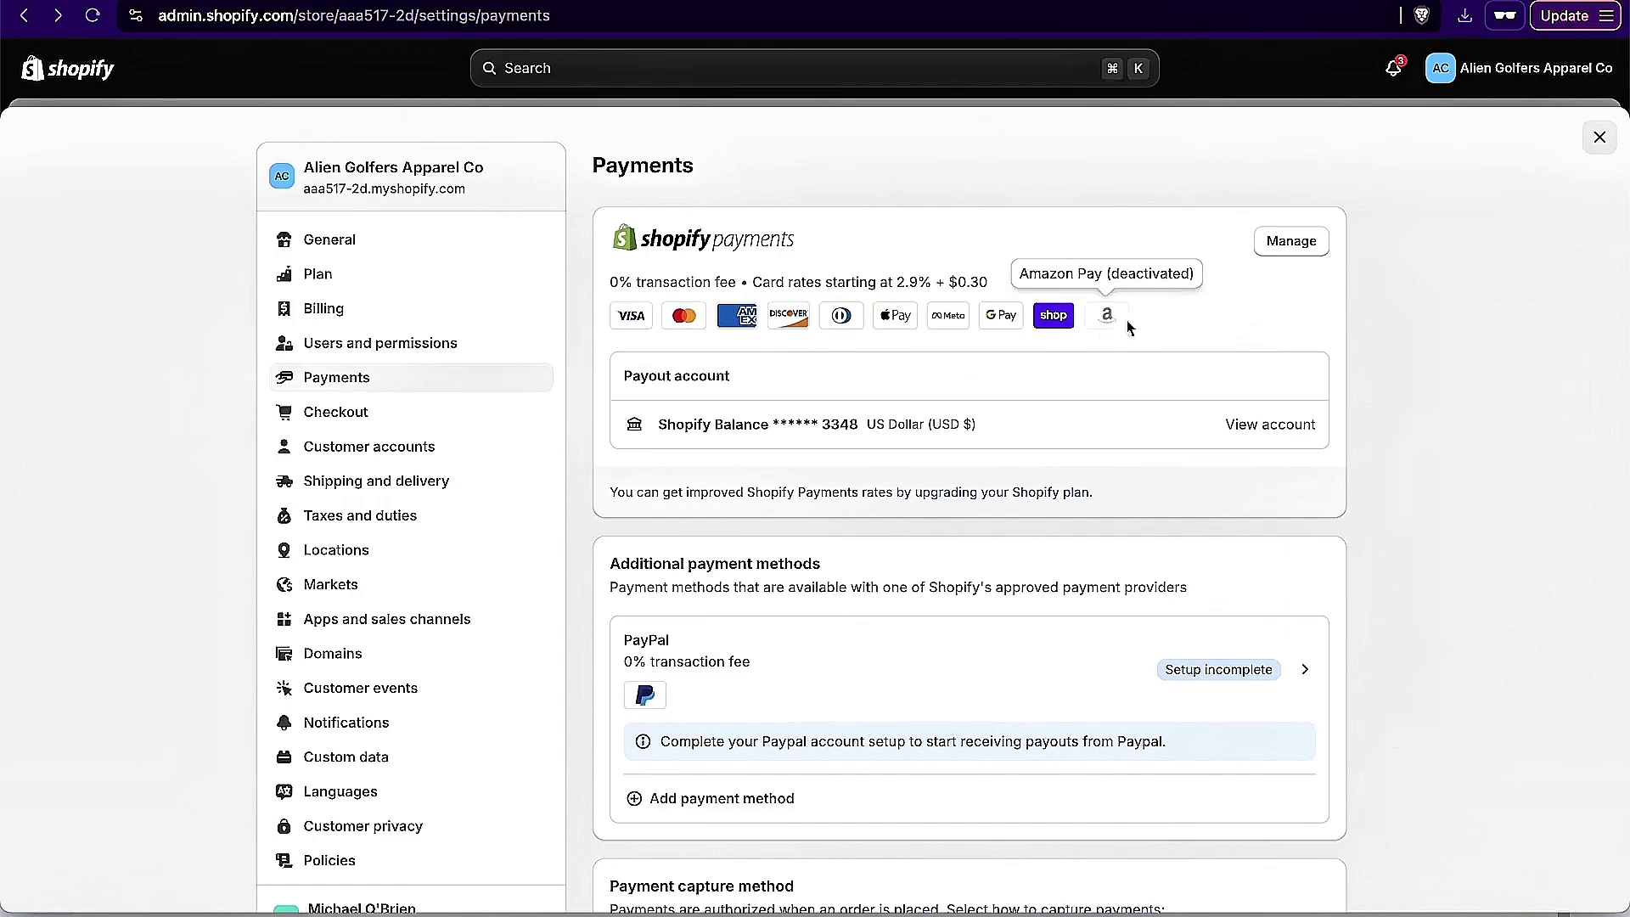
Step: Look over the Shopify Payments payout and billing settings, and activate Amazon Pay among the wallet payment methods
left_click(1304, 244)
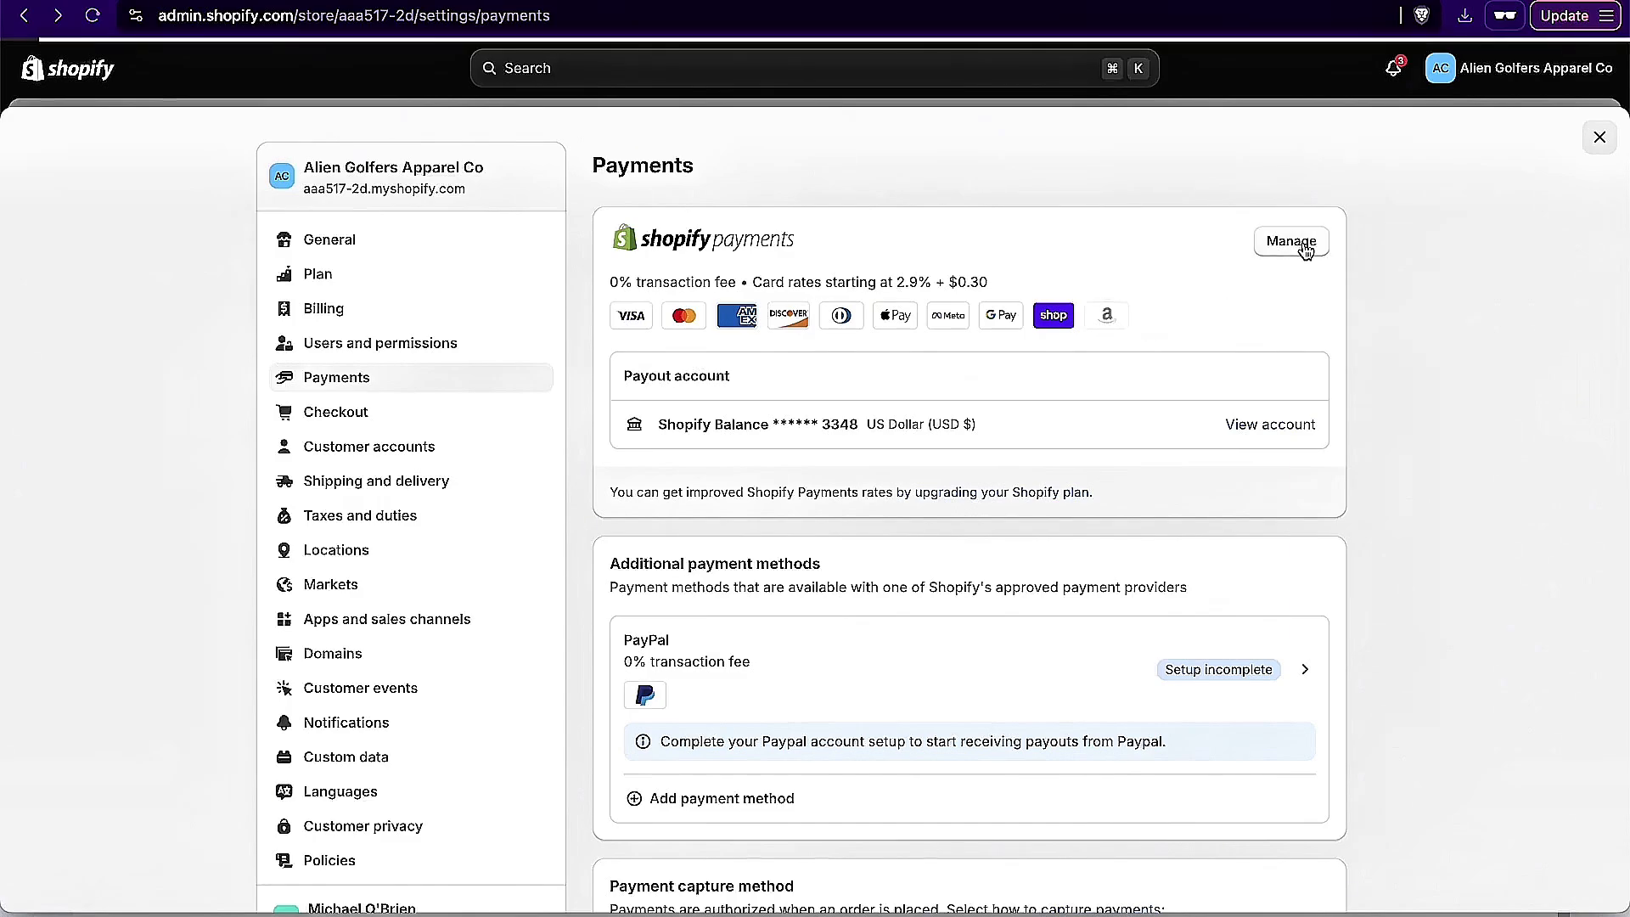
scroll(1080, 586, "down", 3)
scroll(1081, 585, "down", 4)
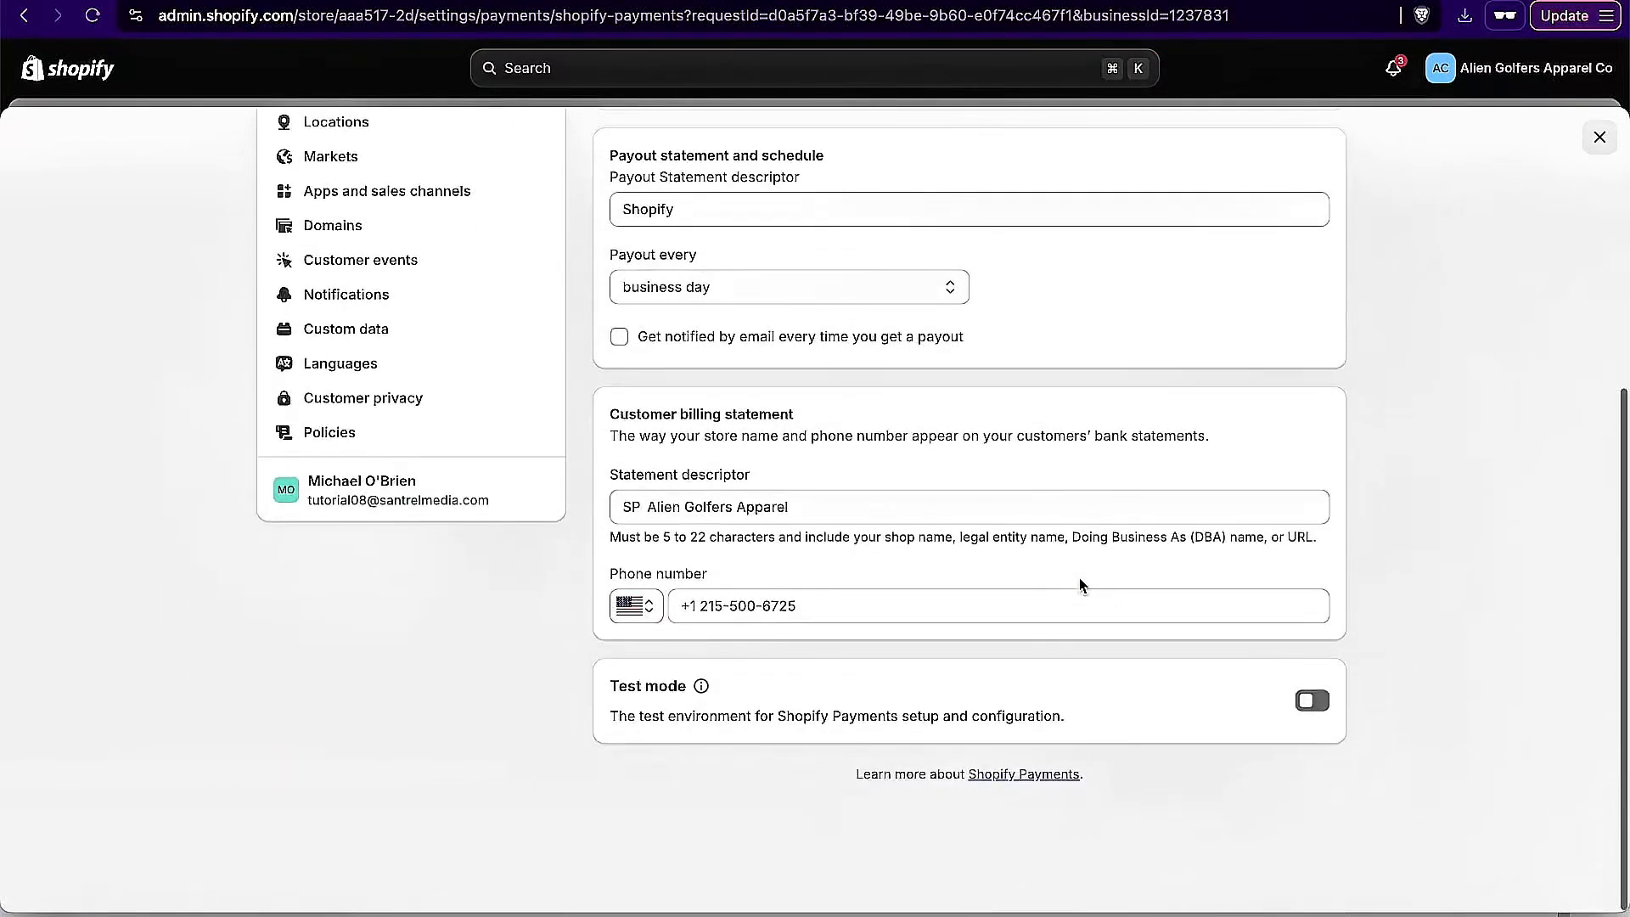
scroll(1081, 586, "up", 5)
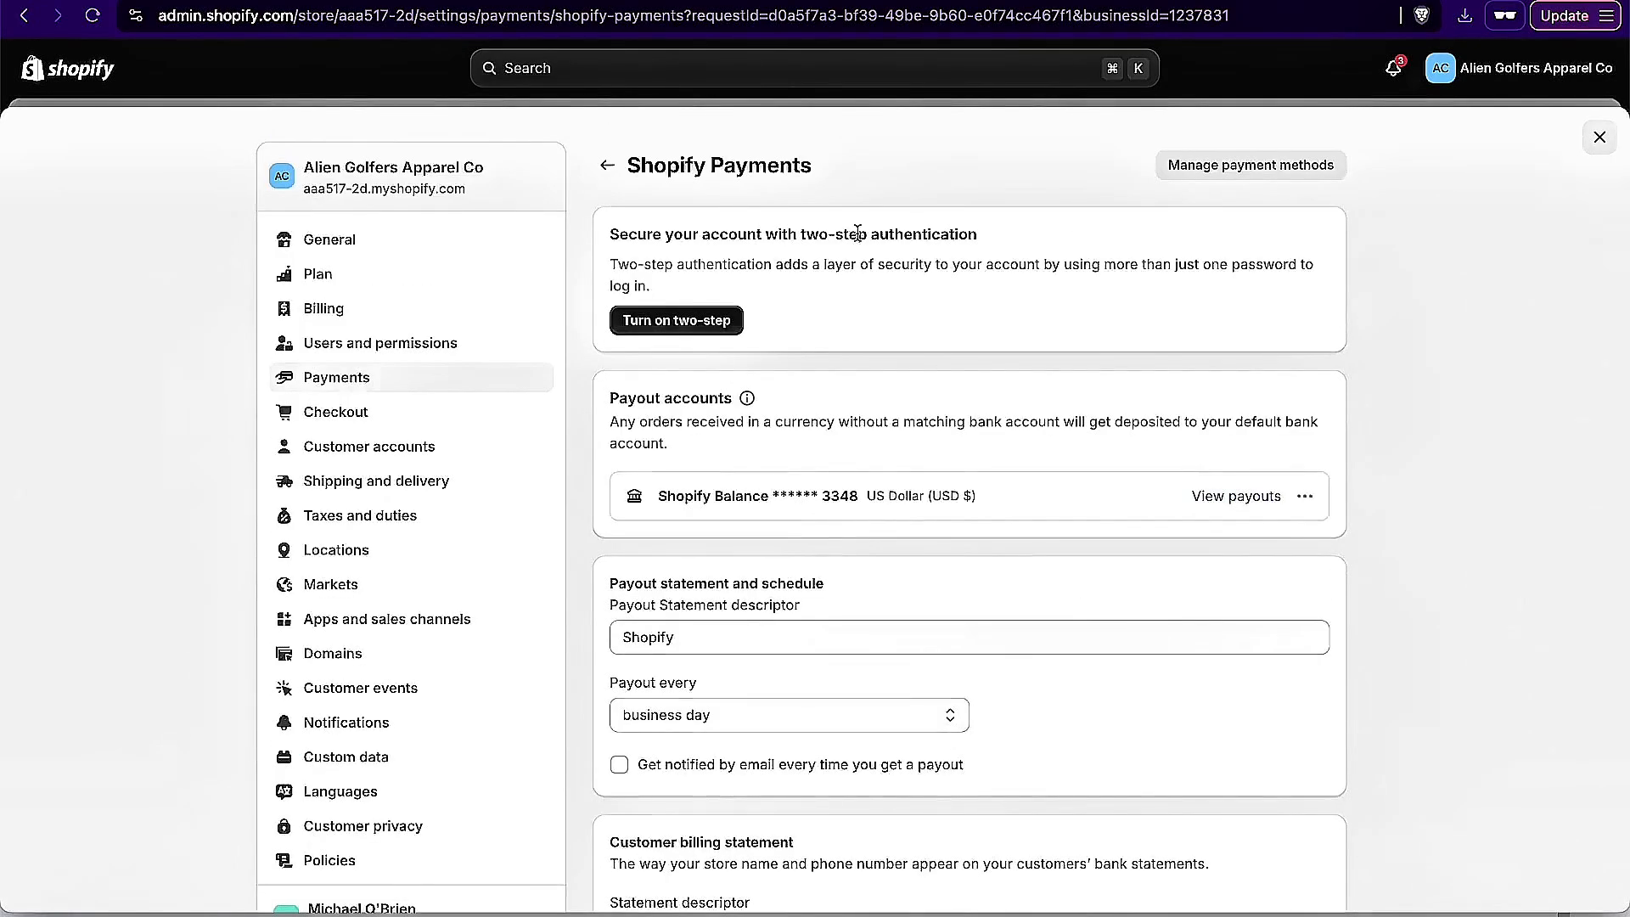
left_click(1244, 174)
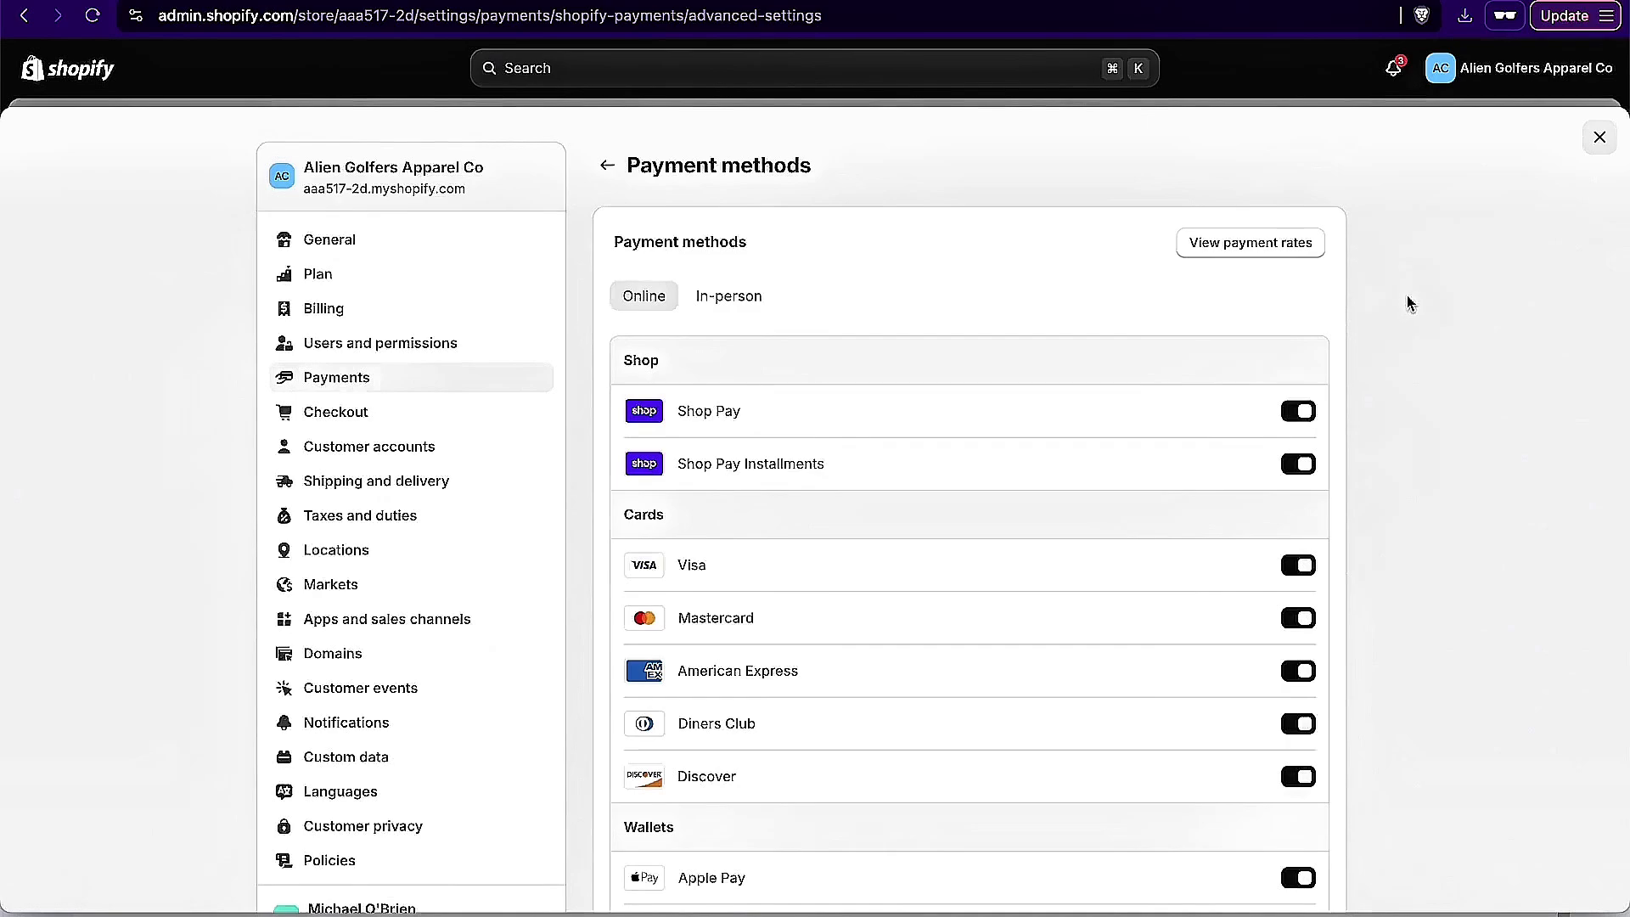
scroll(1406, 303, "down", 2)
scroll(1407, 303, "down", 4)
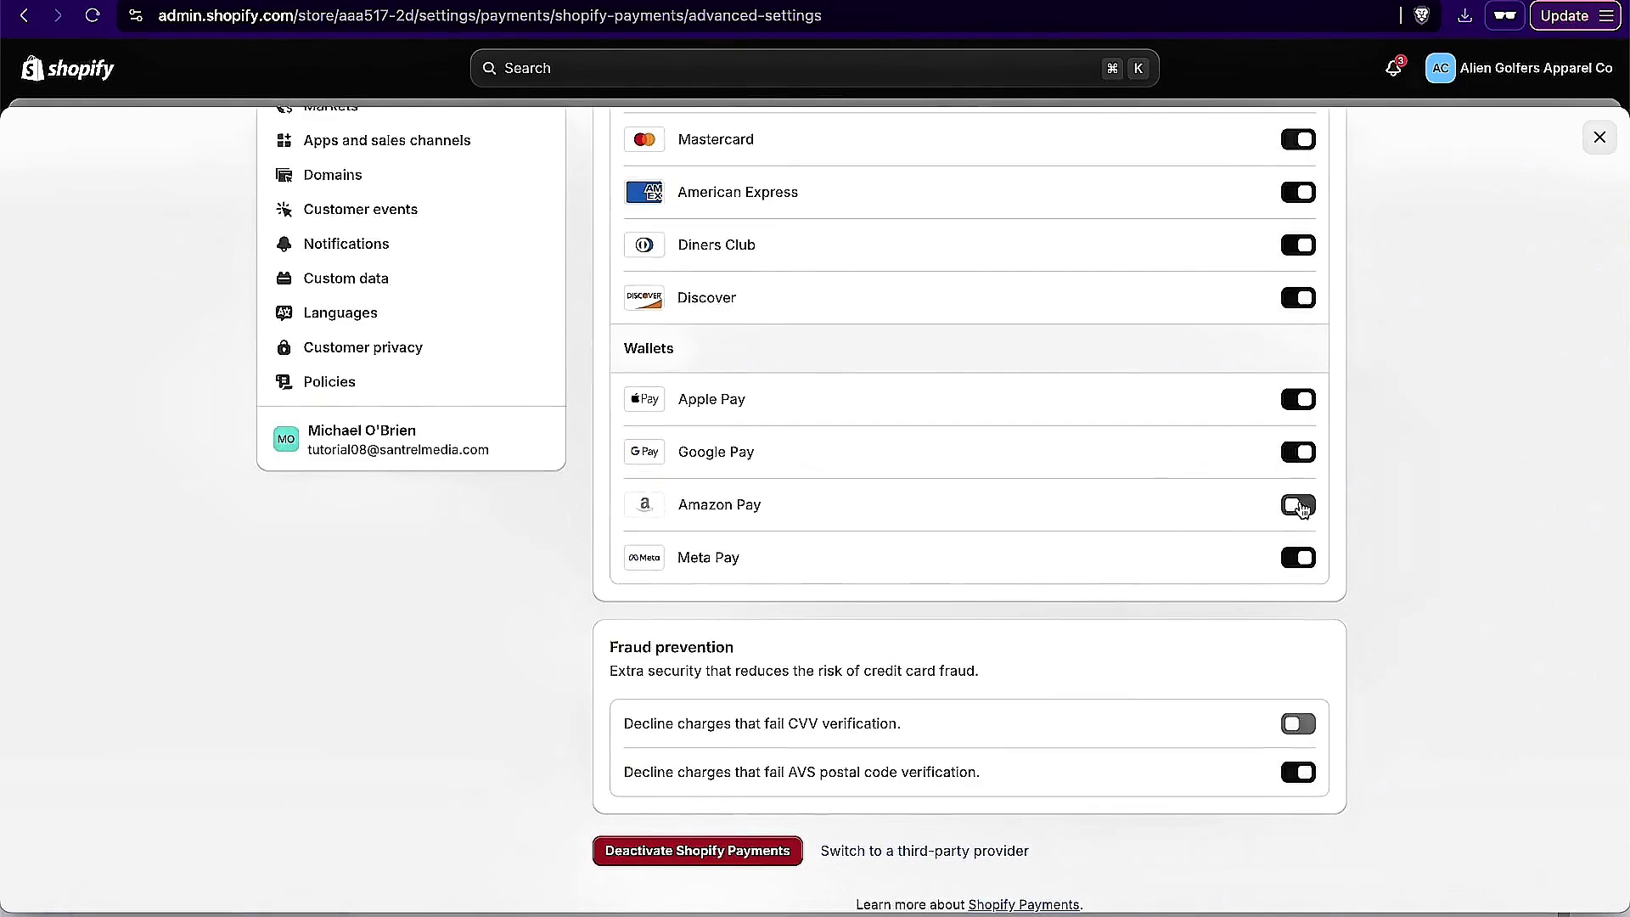
left_click(1299, 506)
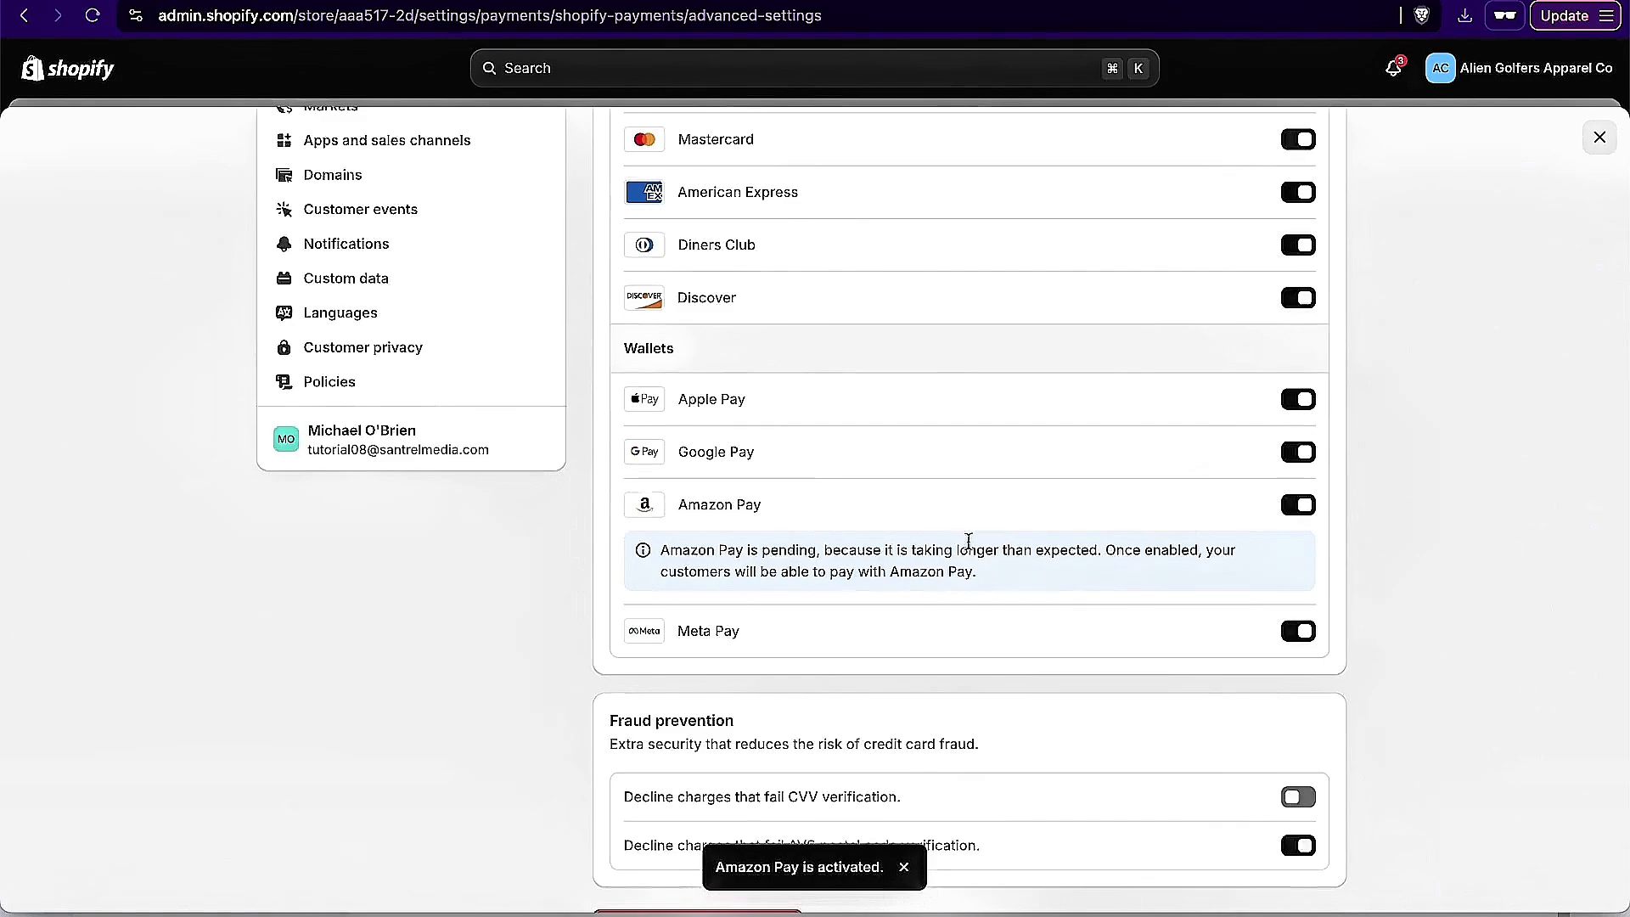
Step: Check the fraud prevention options and the list of payment methods, and leave the payment settings
scroll(1308, 566, "down", 3)
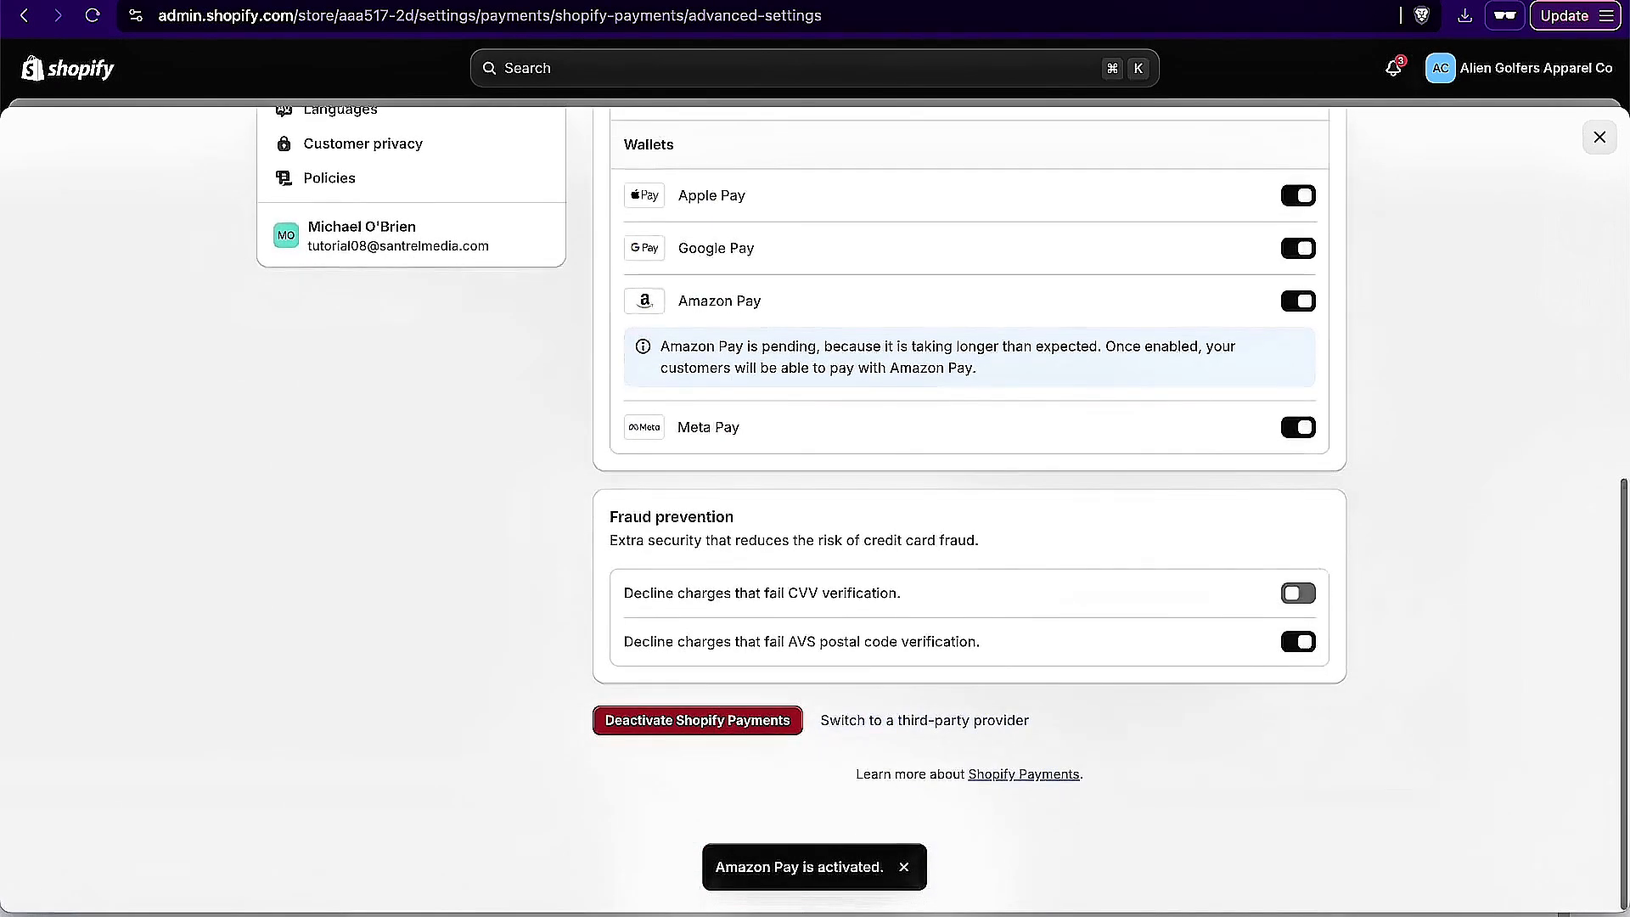
scroll(1275, 725, "up", 10)
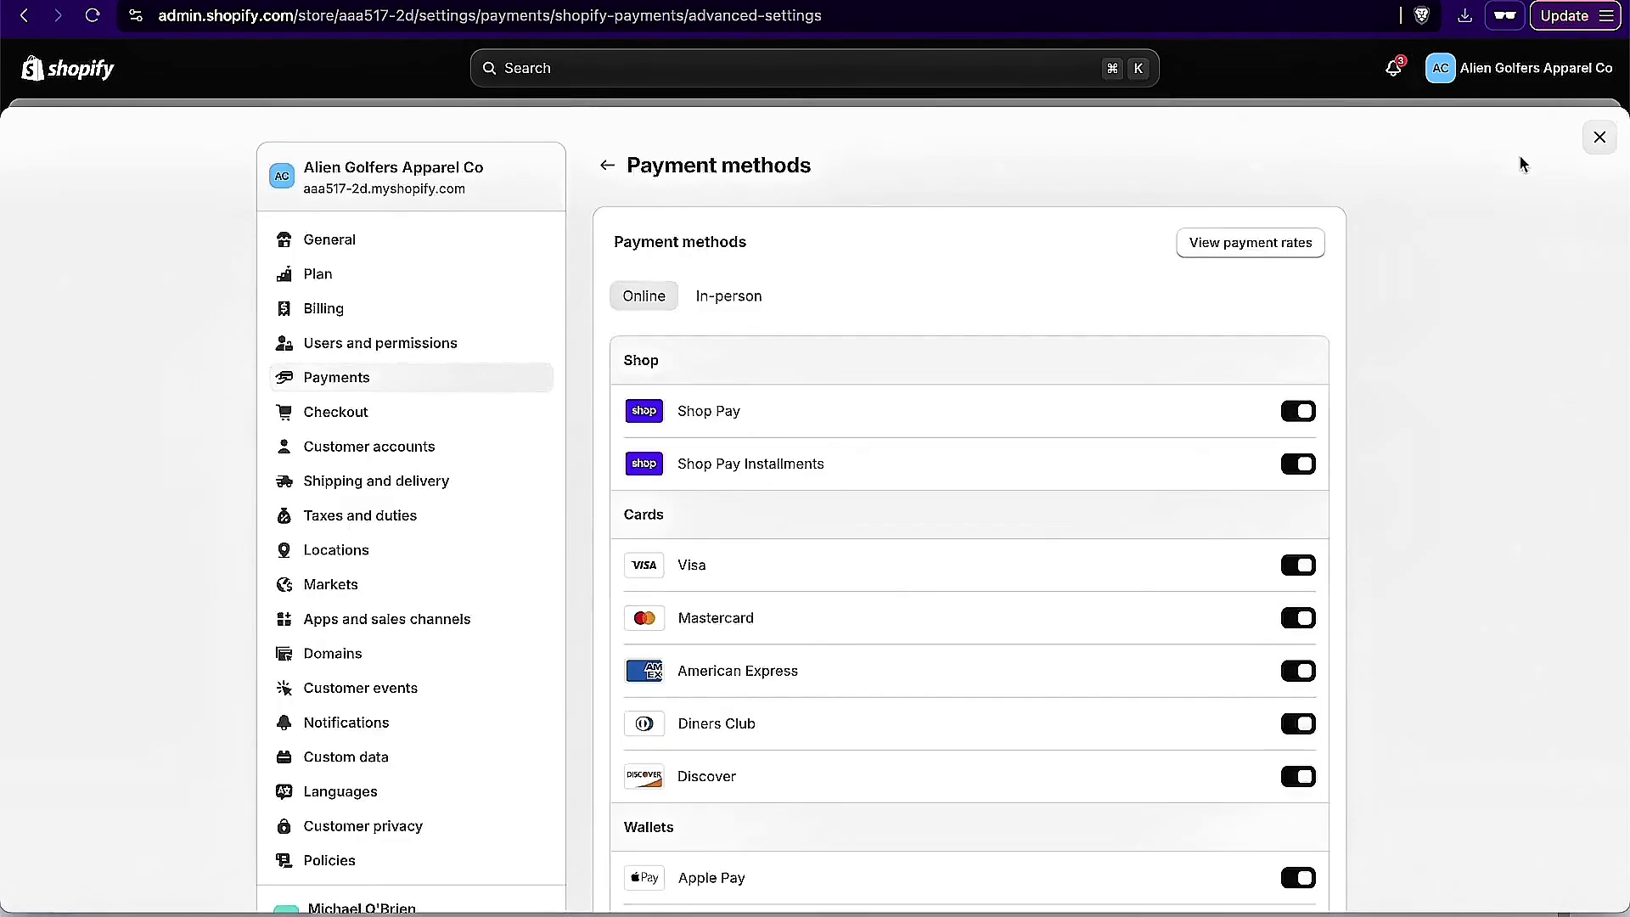
left_click(607, 166)
left_click(611, 173)
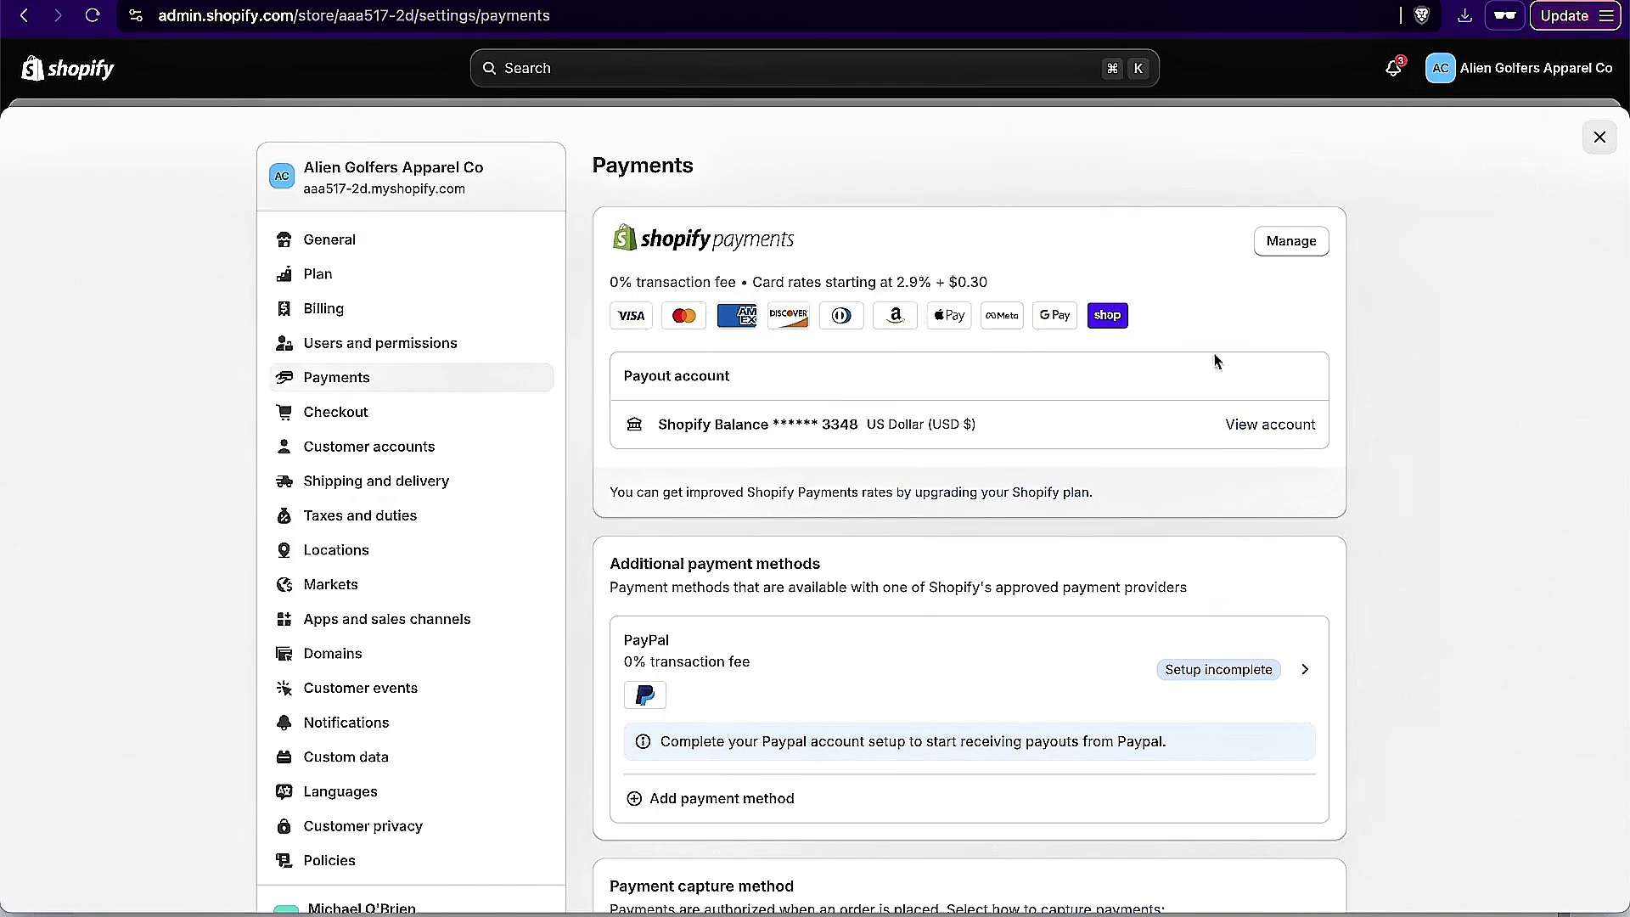
left_click(1601, 137)
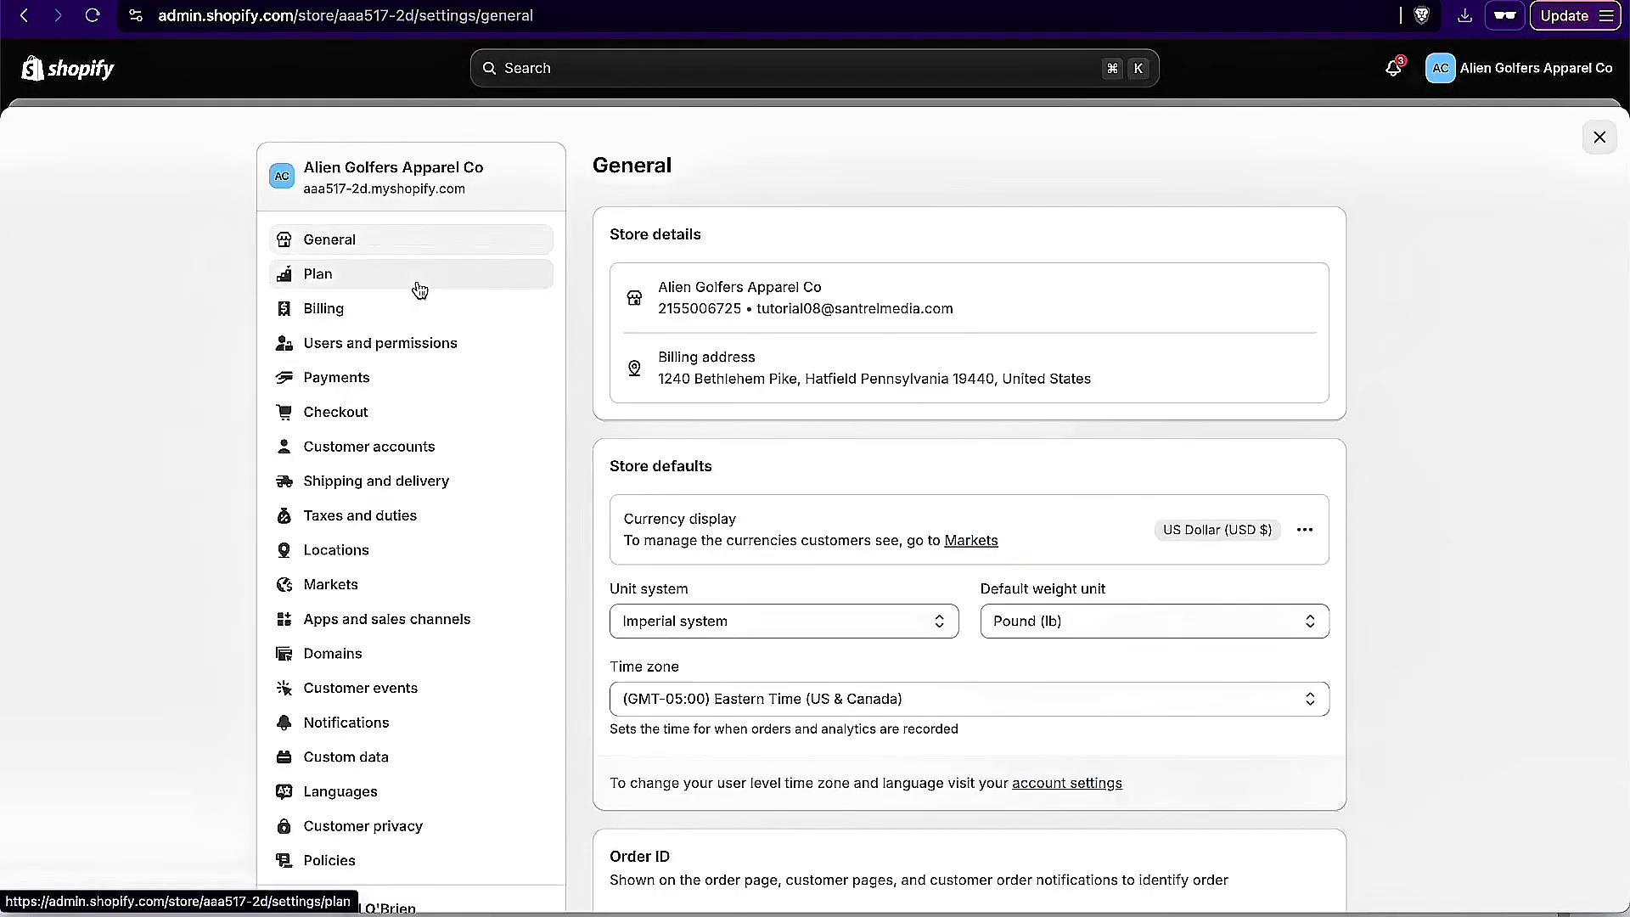
Step: Open the store's domain purchase page and check whether aliengolf.com is available
left_click(333, 652)
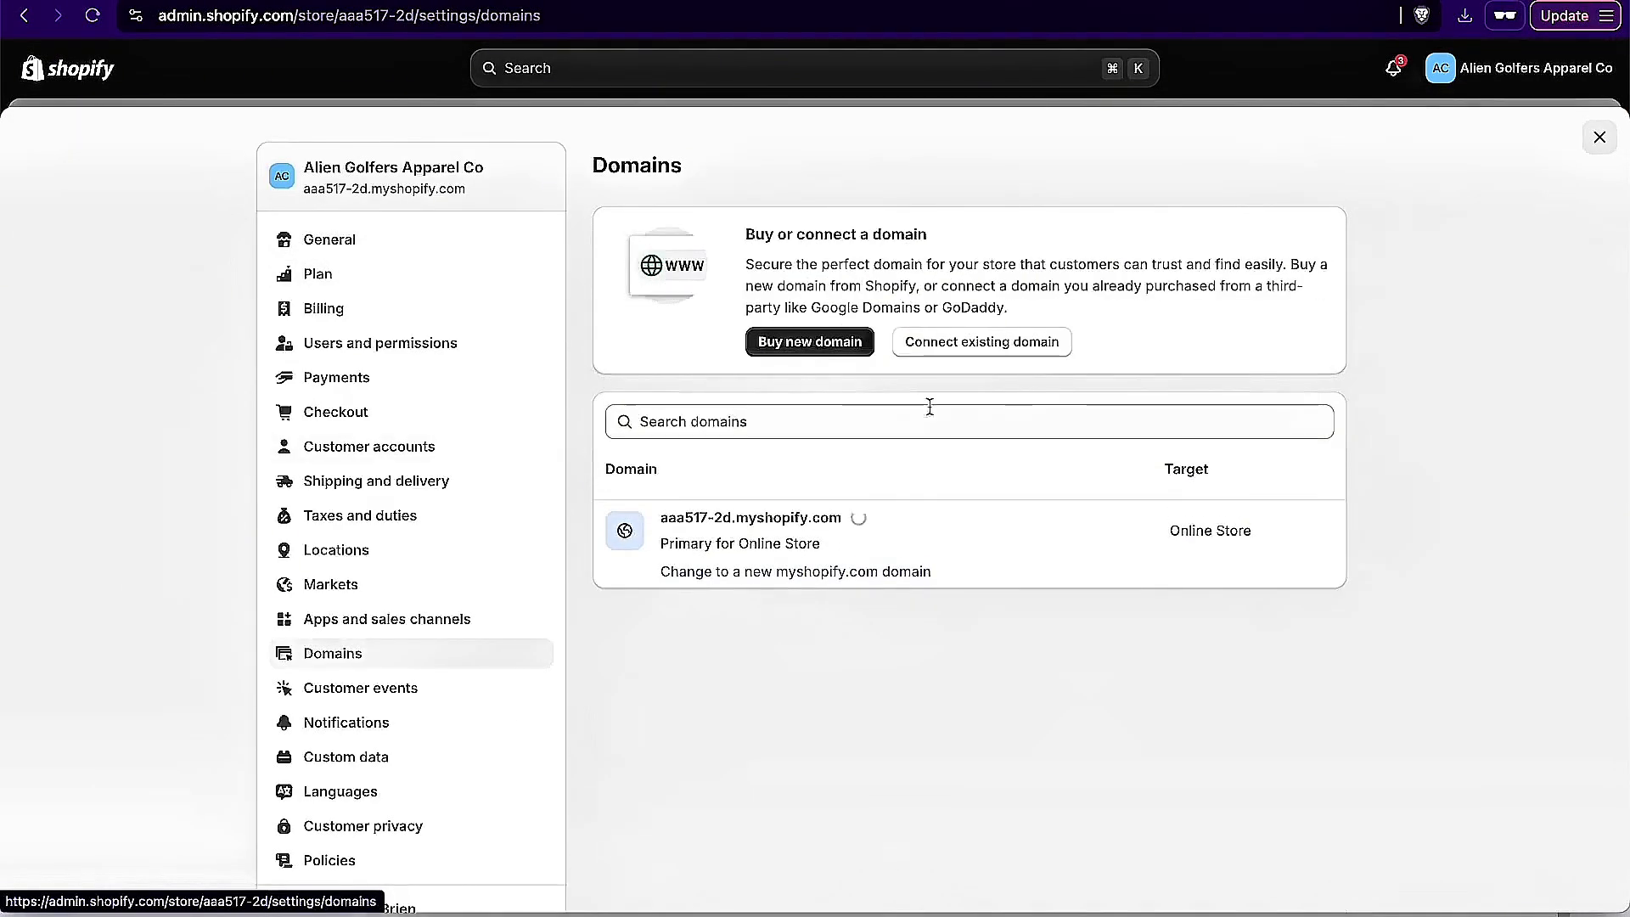
left_click(815, 342)
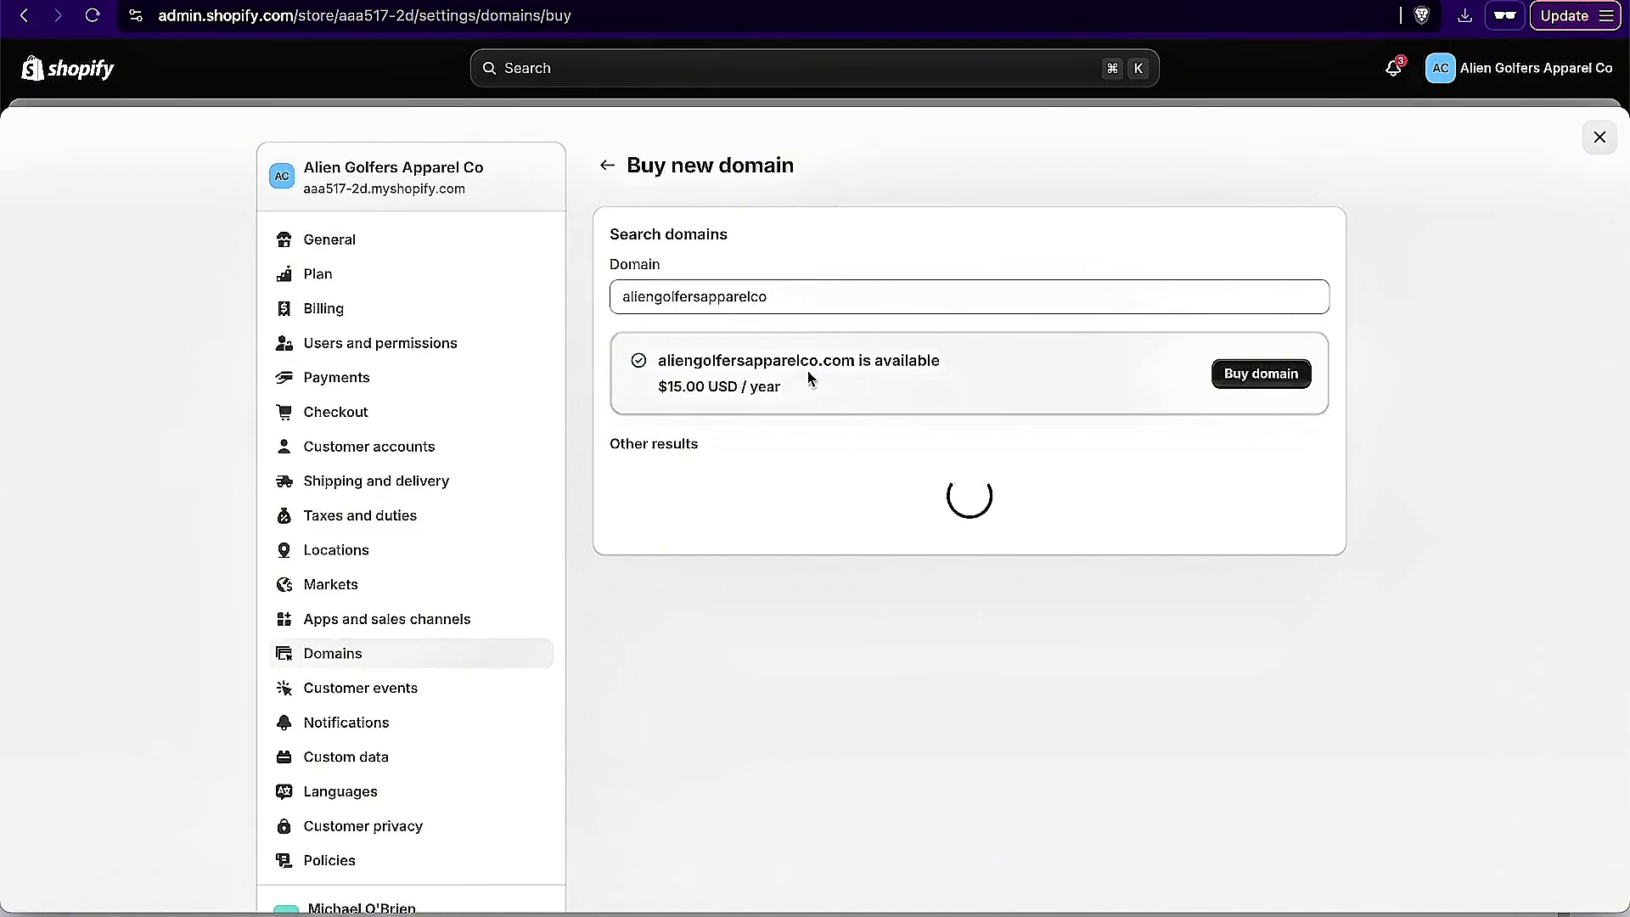
left_click_drag(776, 302, 674, 304)
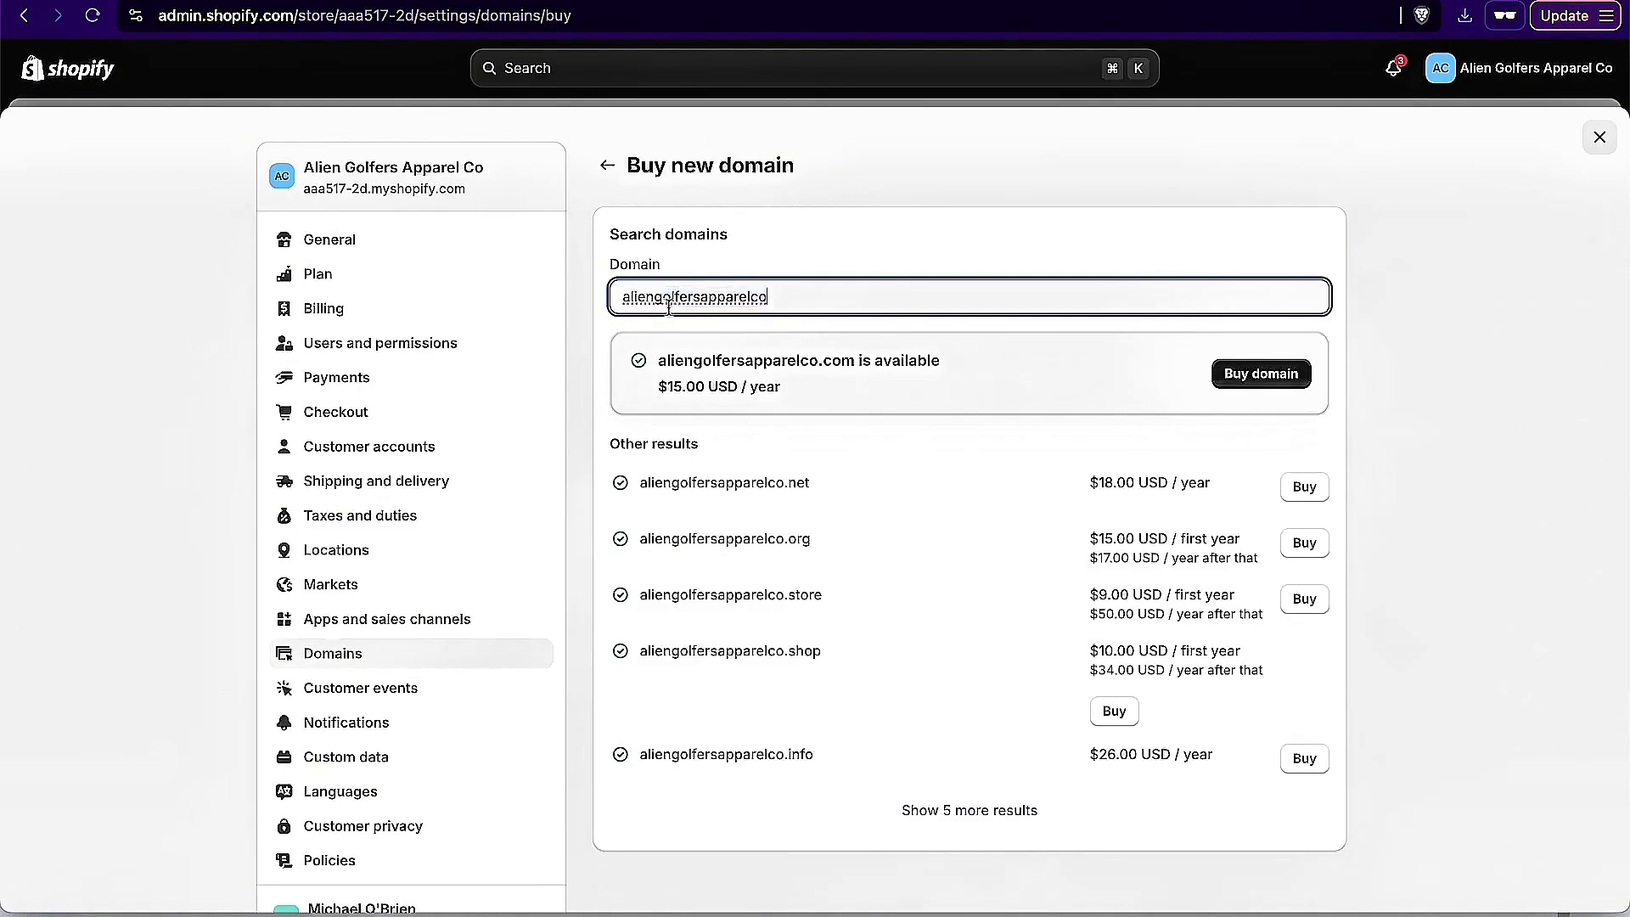
key("Right")
key("BackSpace")
key("BackSpace")
key("BackSpace")
key("BackSpace")
key("BackSpace")
key("BackSpace")
key("BackSpace")
key("BackSpace")
type(".com")
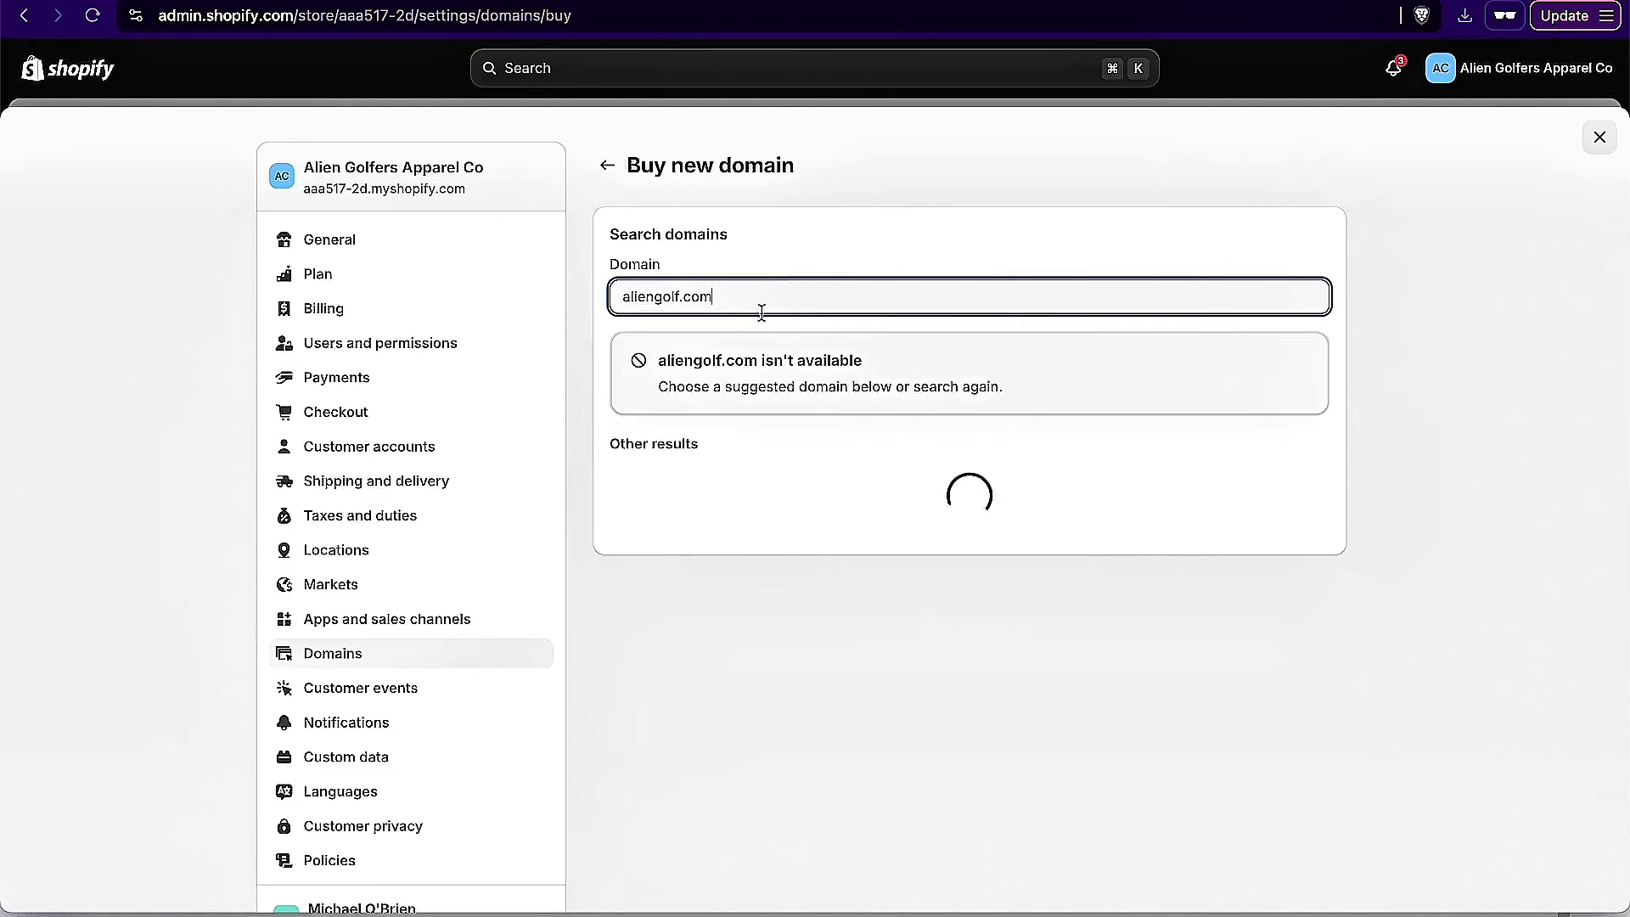
Step: Search for the domain aliengolf.store instead and review its first-year and renewal pricing
key("BackSpace")
key("BackSpace")
key("BackSpace")
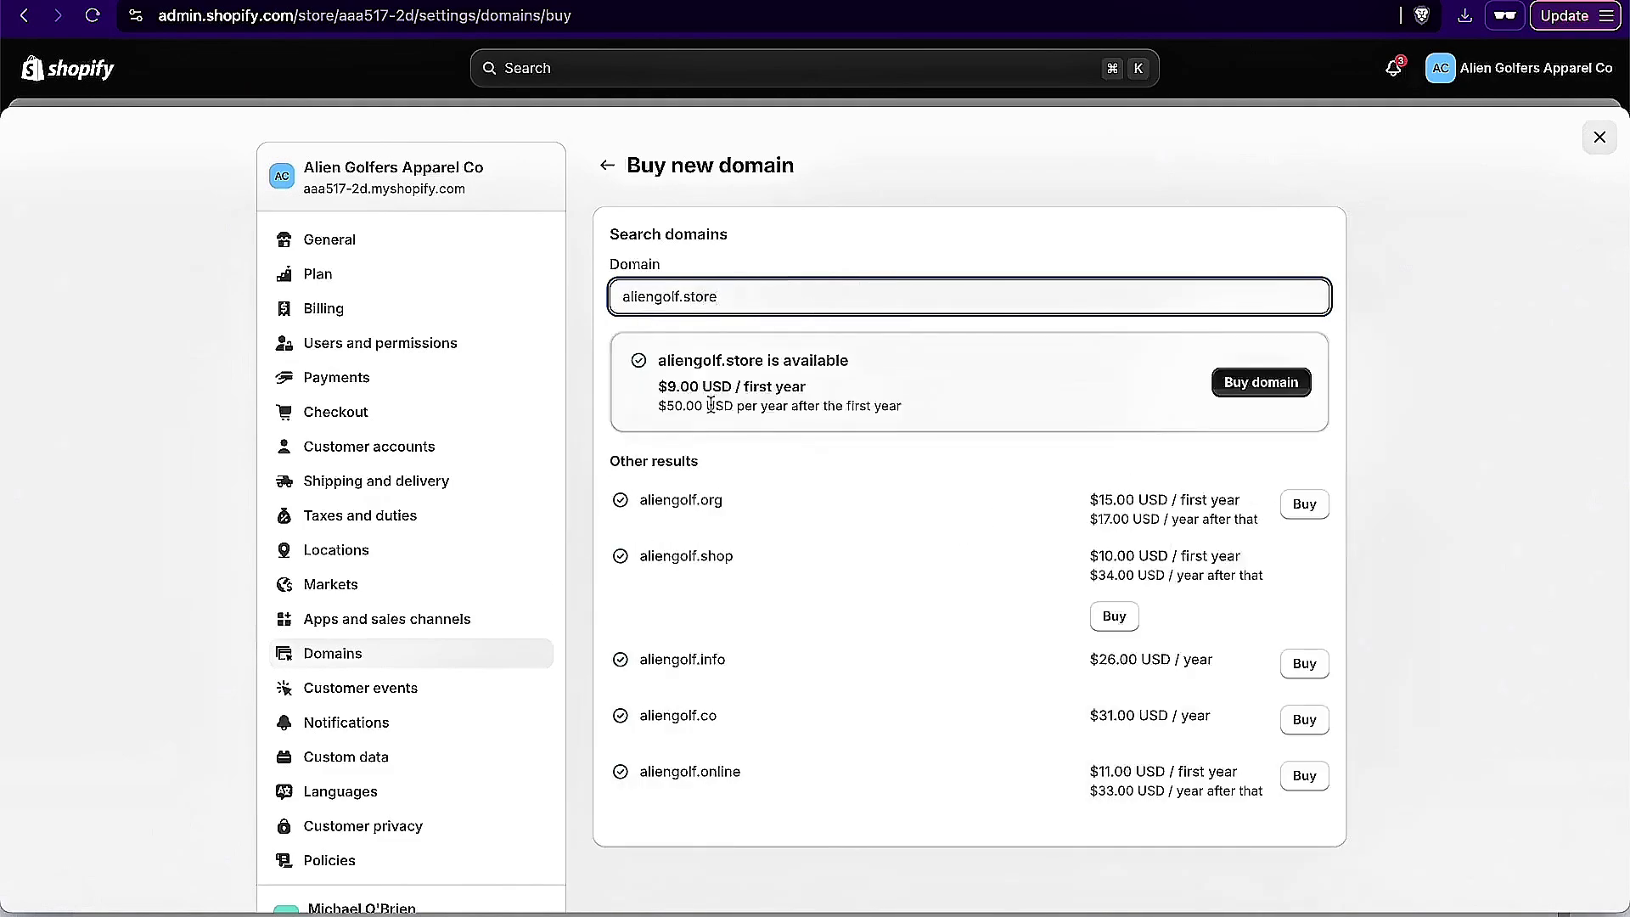
left_click_drag(656, 391, 832, 397)
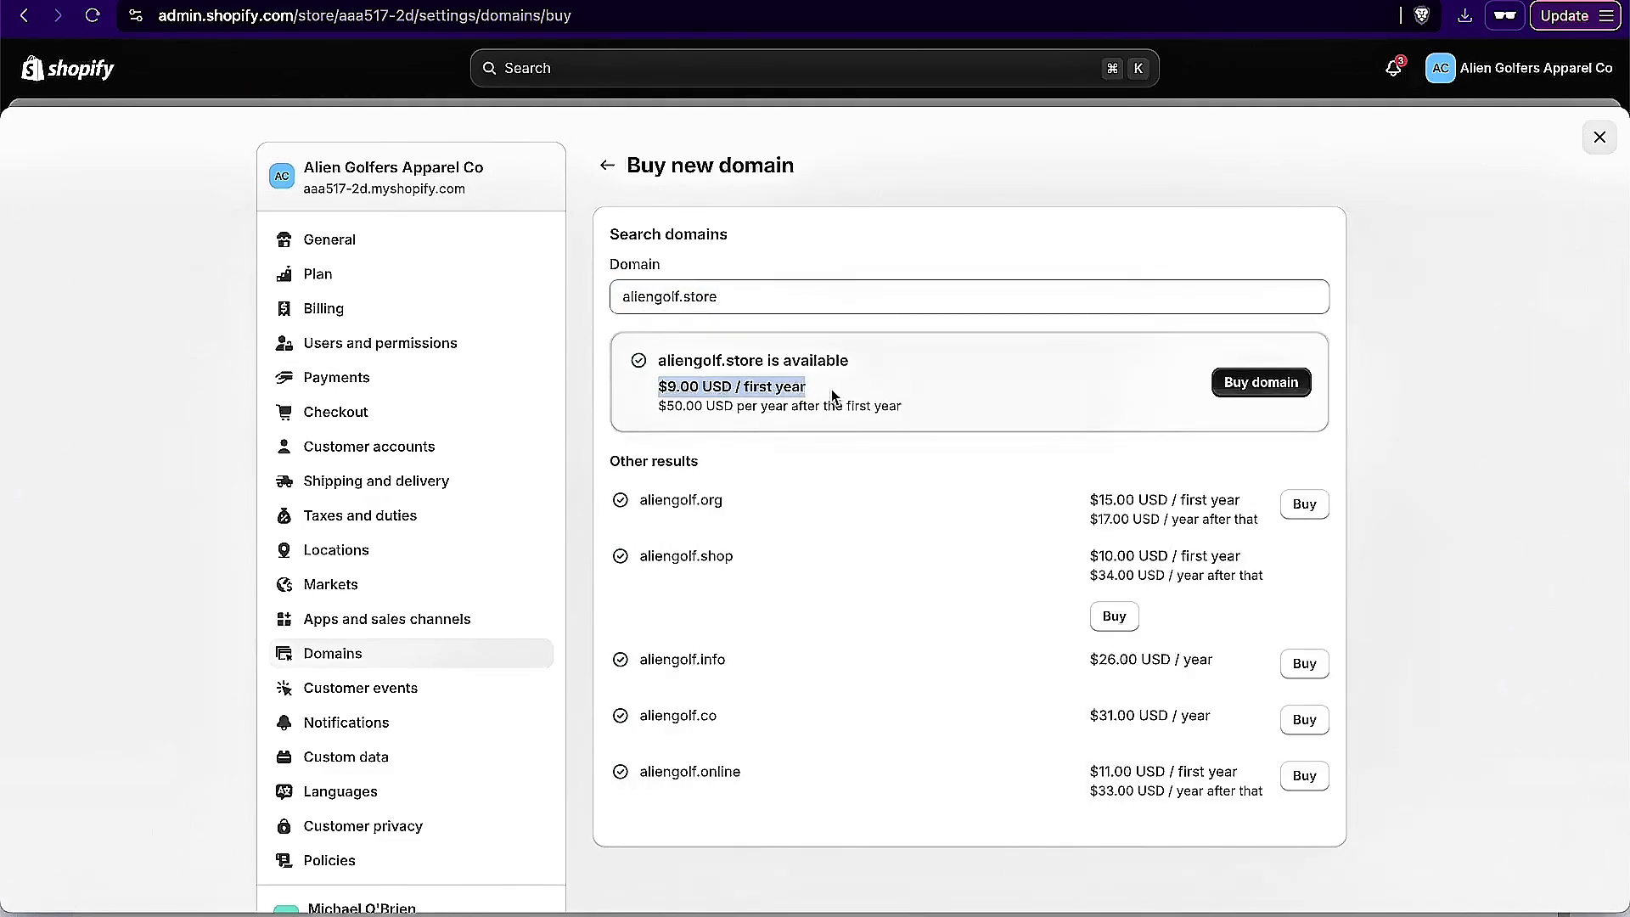
left_click(831, 390)
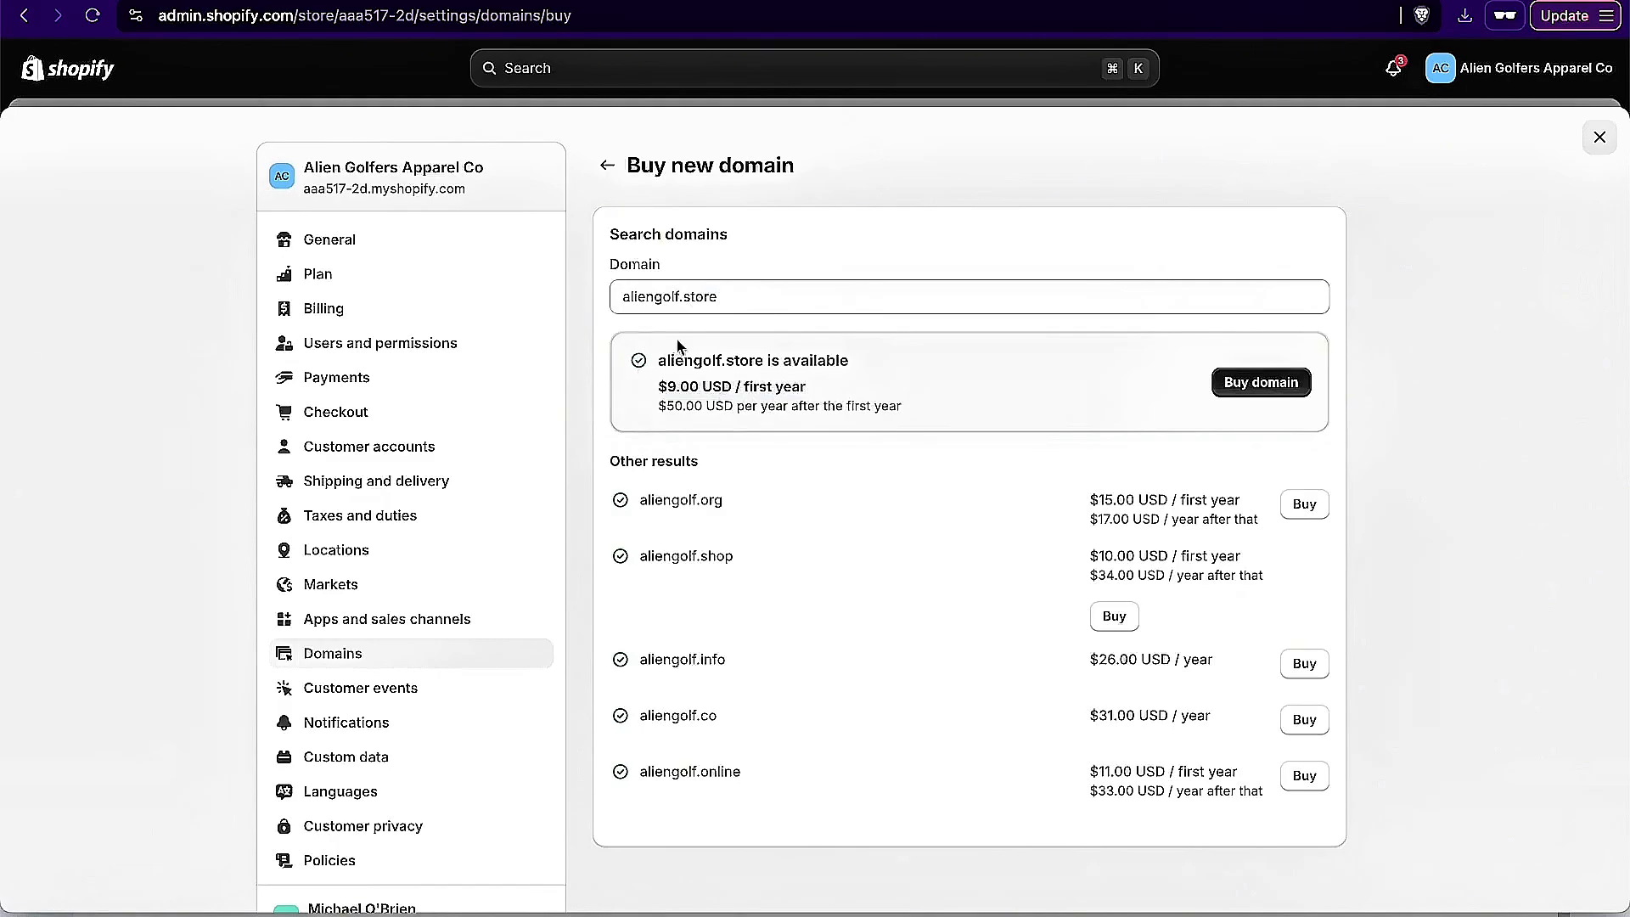
left_click(675, 301)
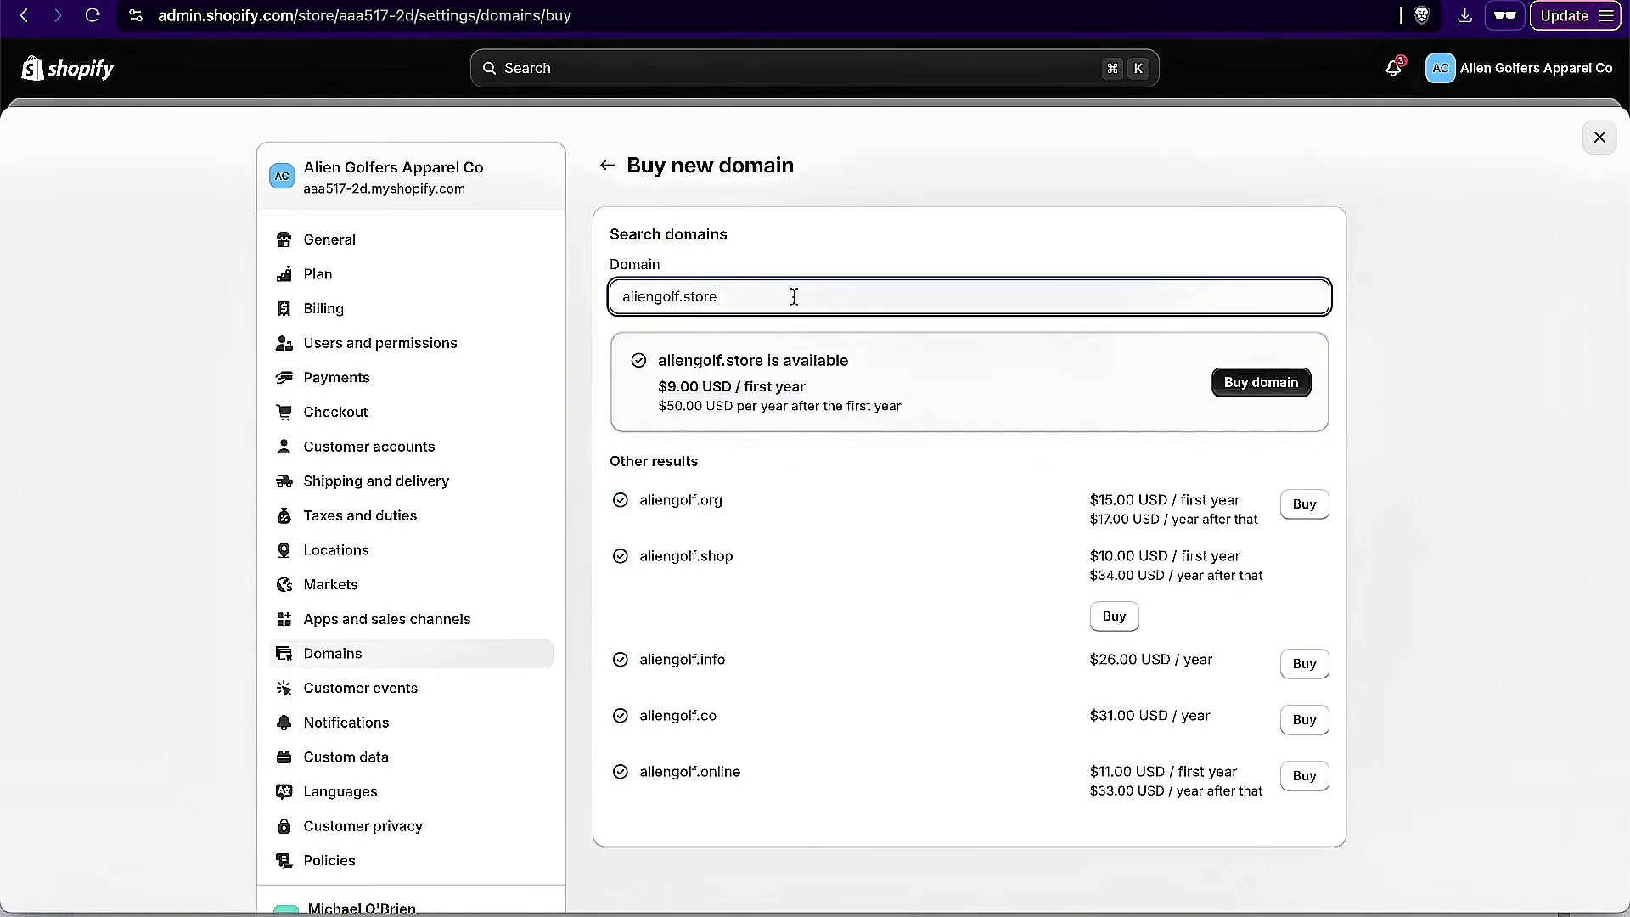
left_click_drag(675, 411, 920, 416)
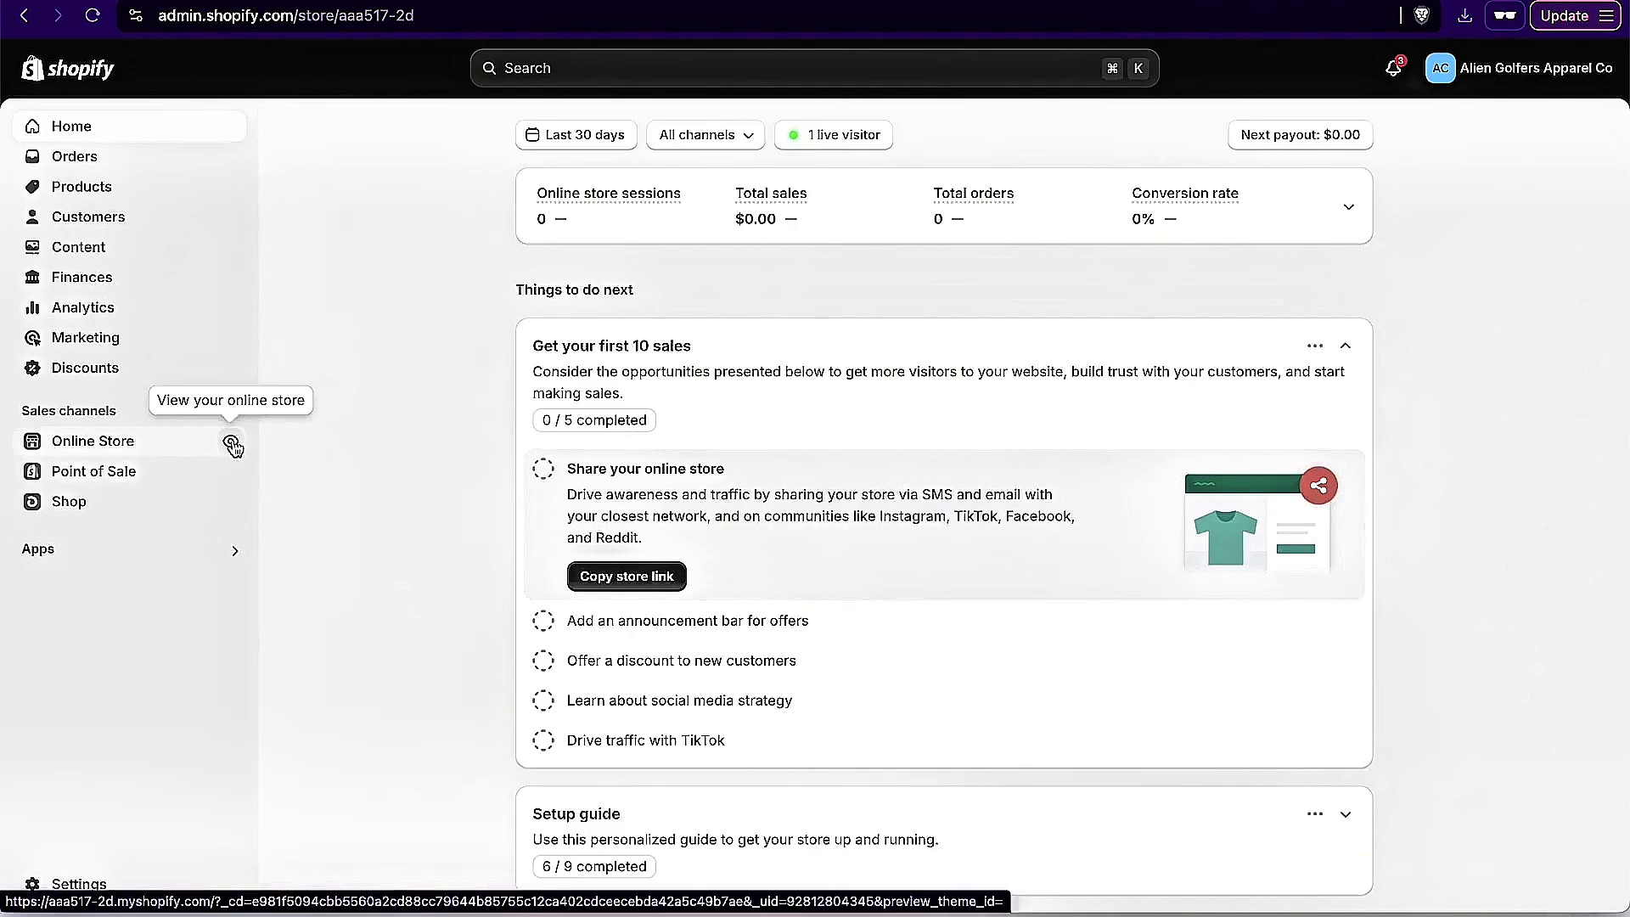
Step: View the live online store and preview the featured sweatshirt in Dark Chocolate
left_click(231, 442)
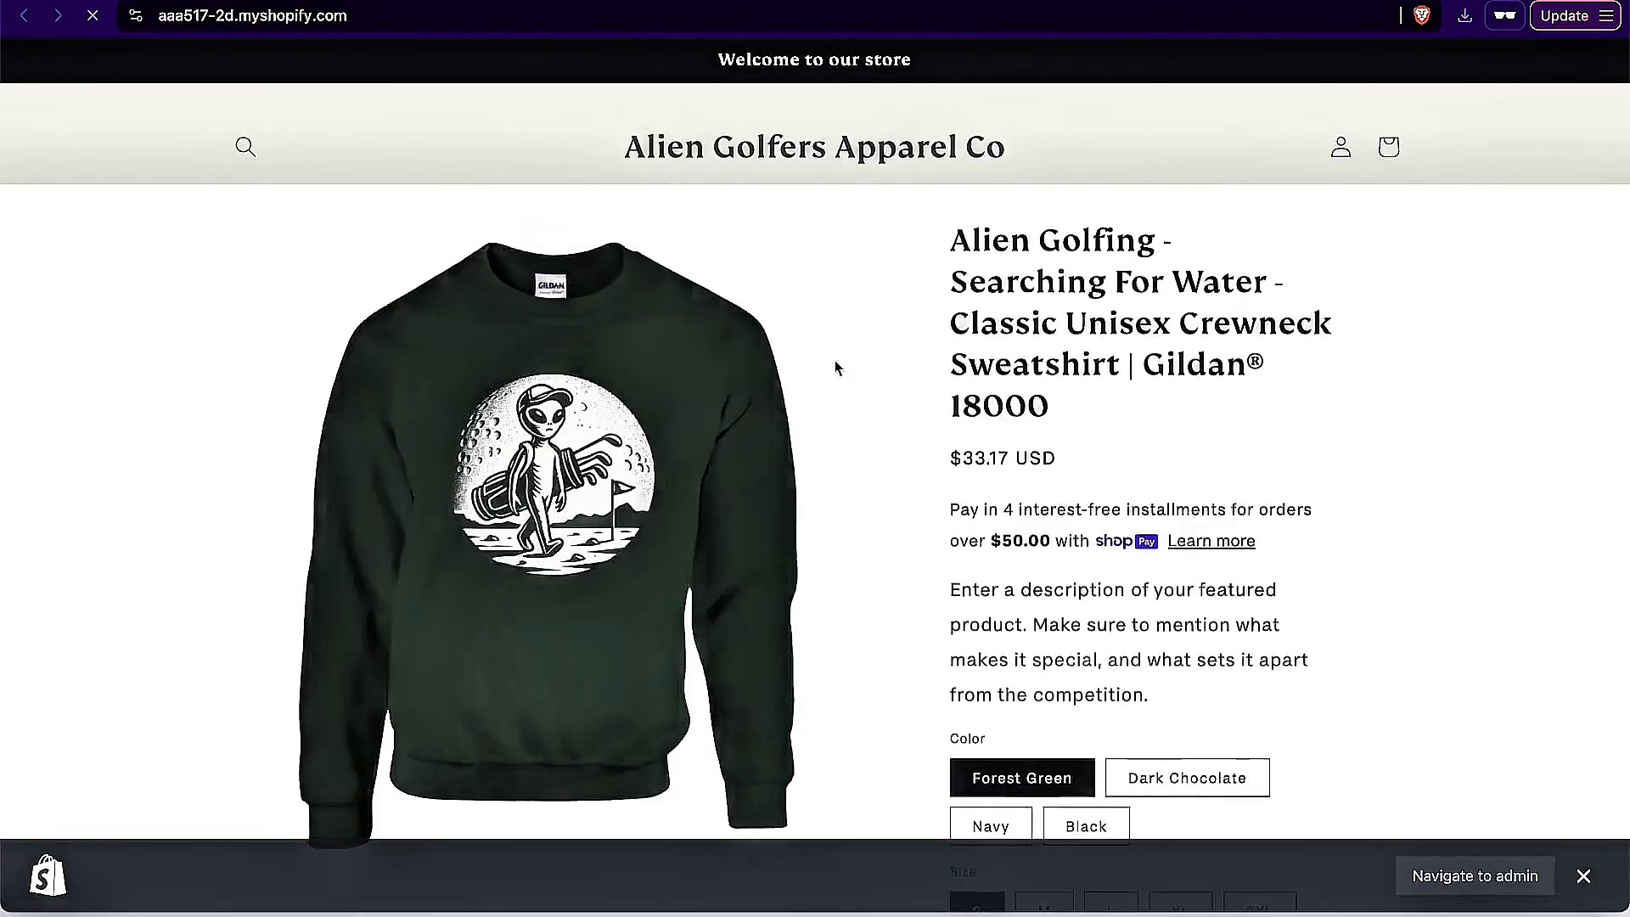
scroll(952, 453, "down", 3)
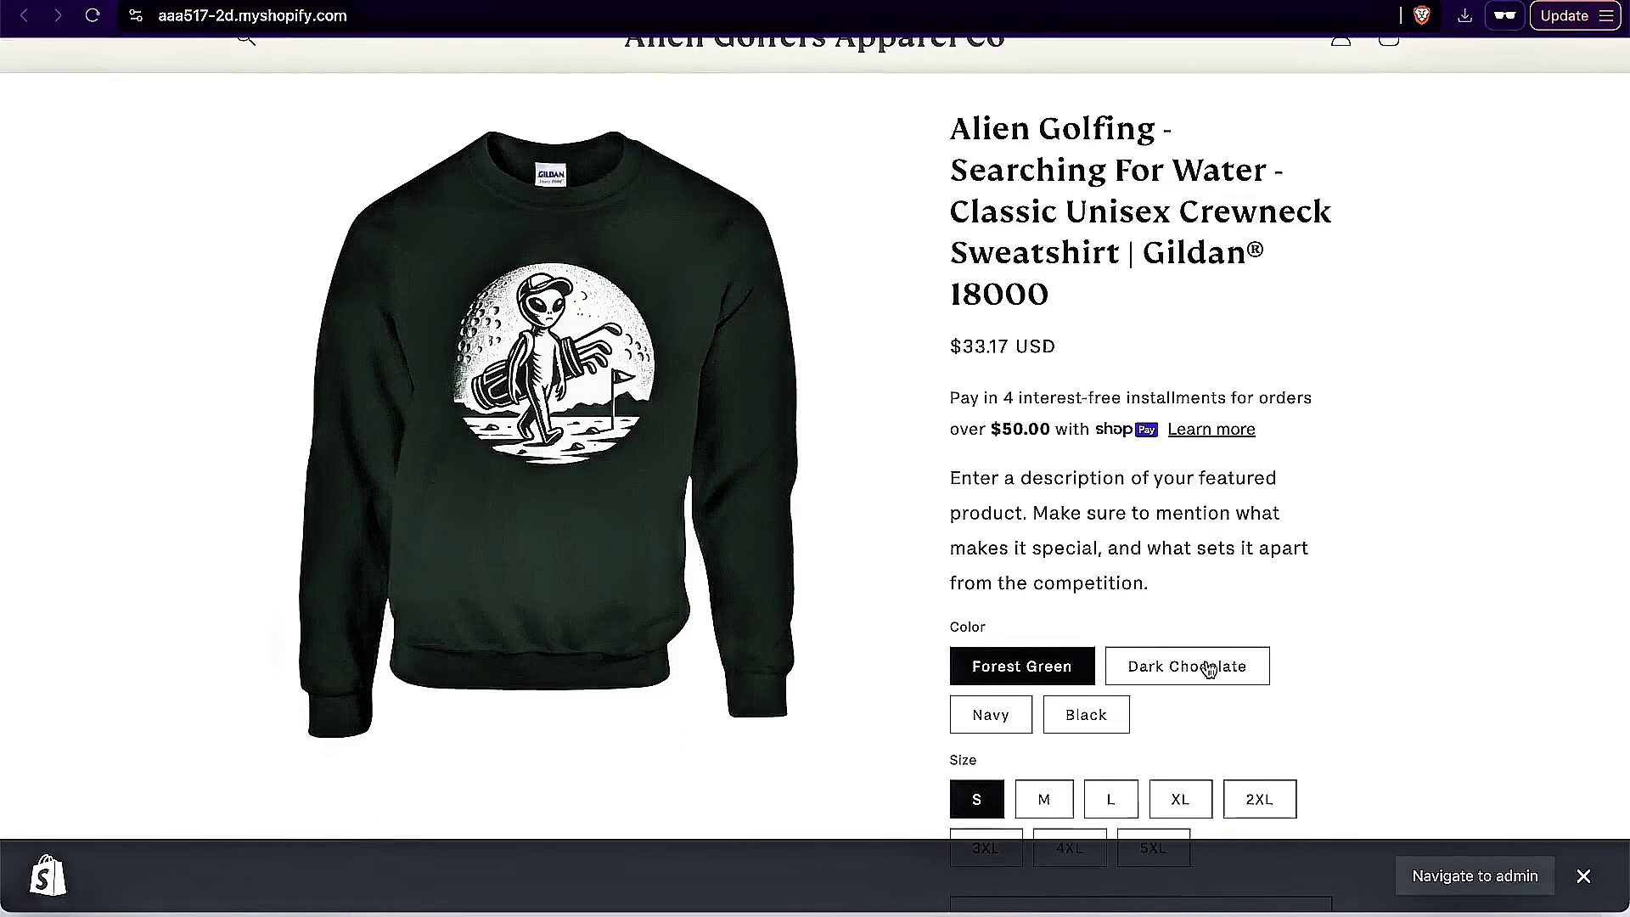
left_click(1208, 668)
scroll(776, 612, "down", 3)
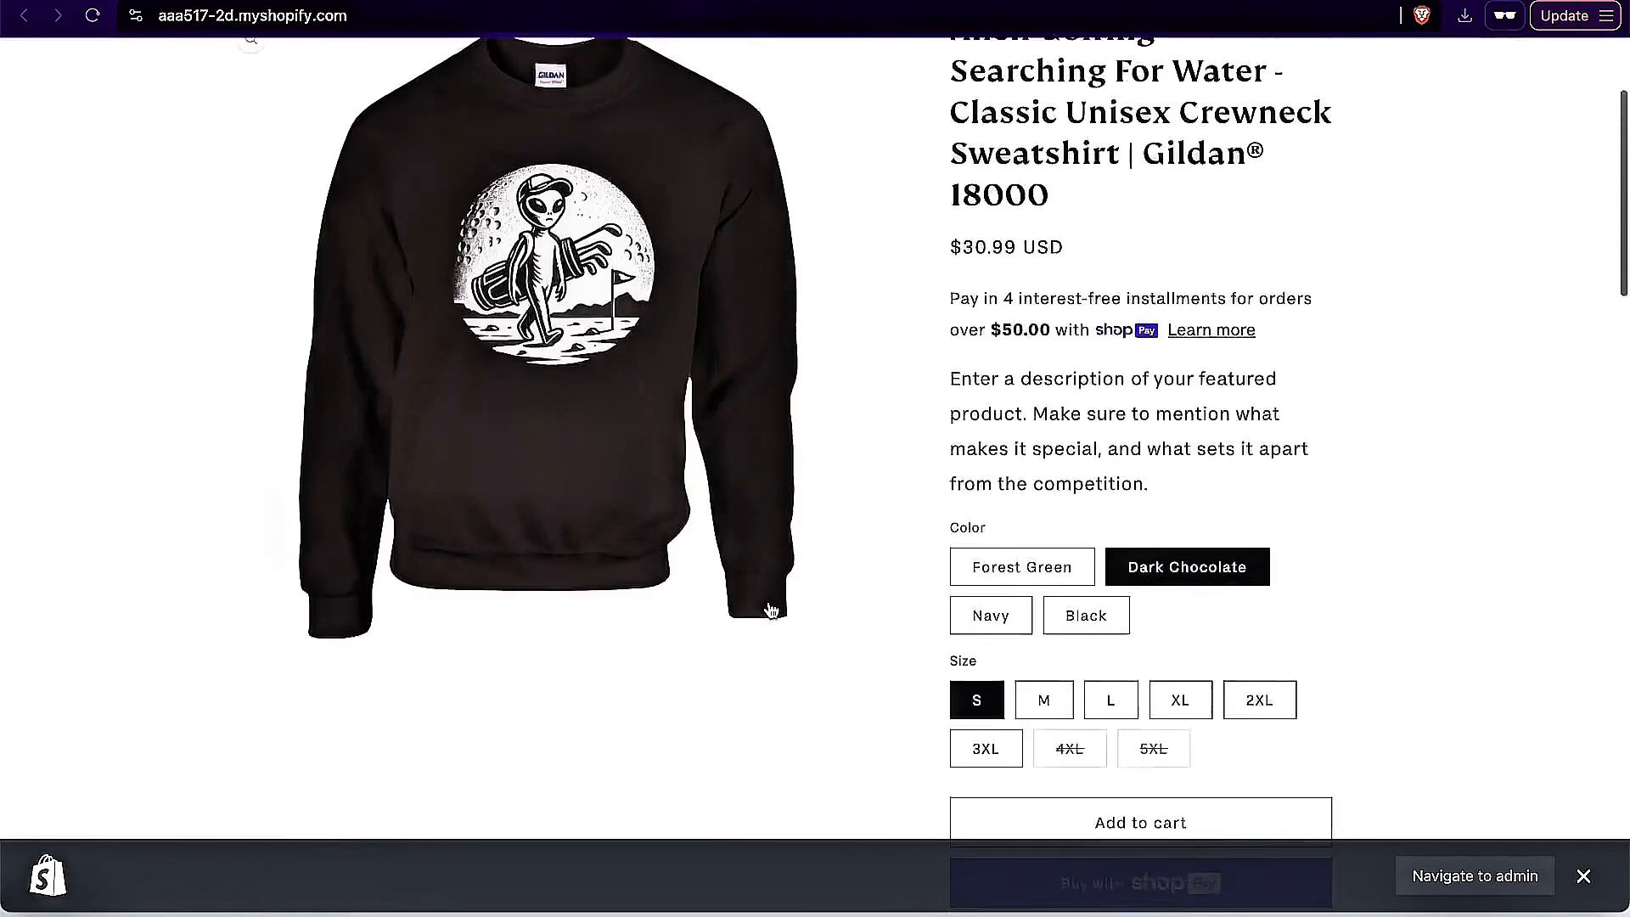
scroll(798, 633, "up", 5)
Step: Add the featured sweatshirt in Navy, size L, to the cart and proceed to checkout
left_click(990, 808)
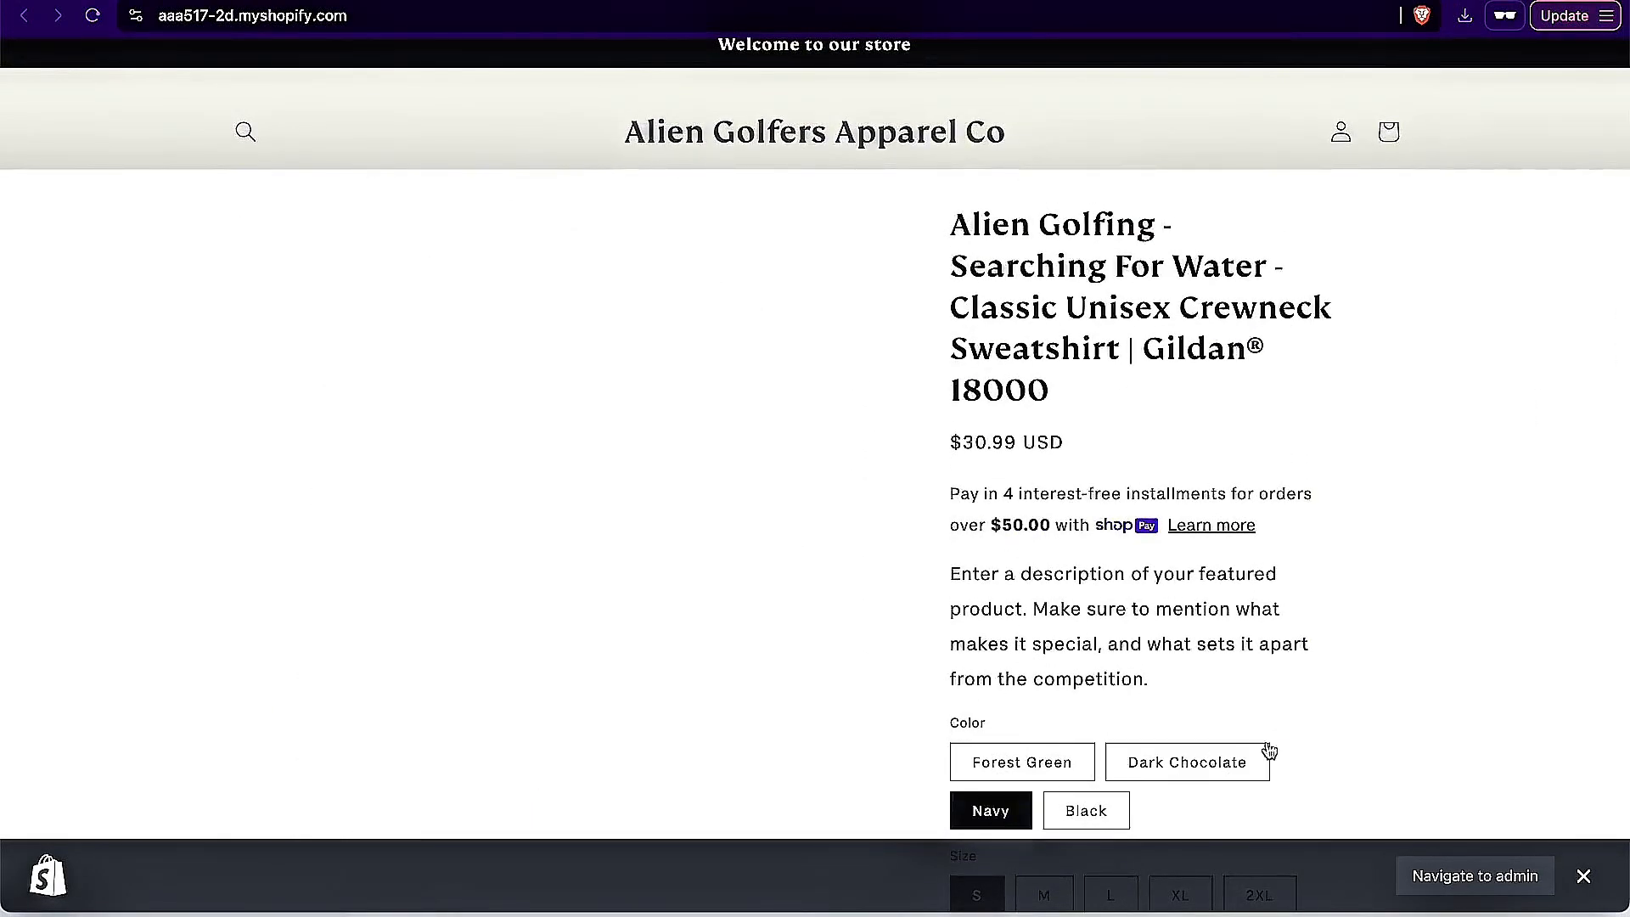
scroll(1295, 699, "down", 1)
left_click(1121, 738)
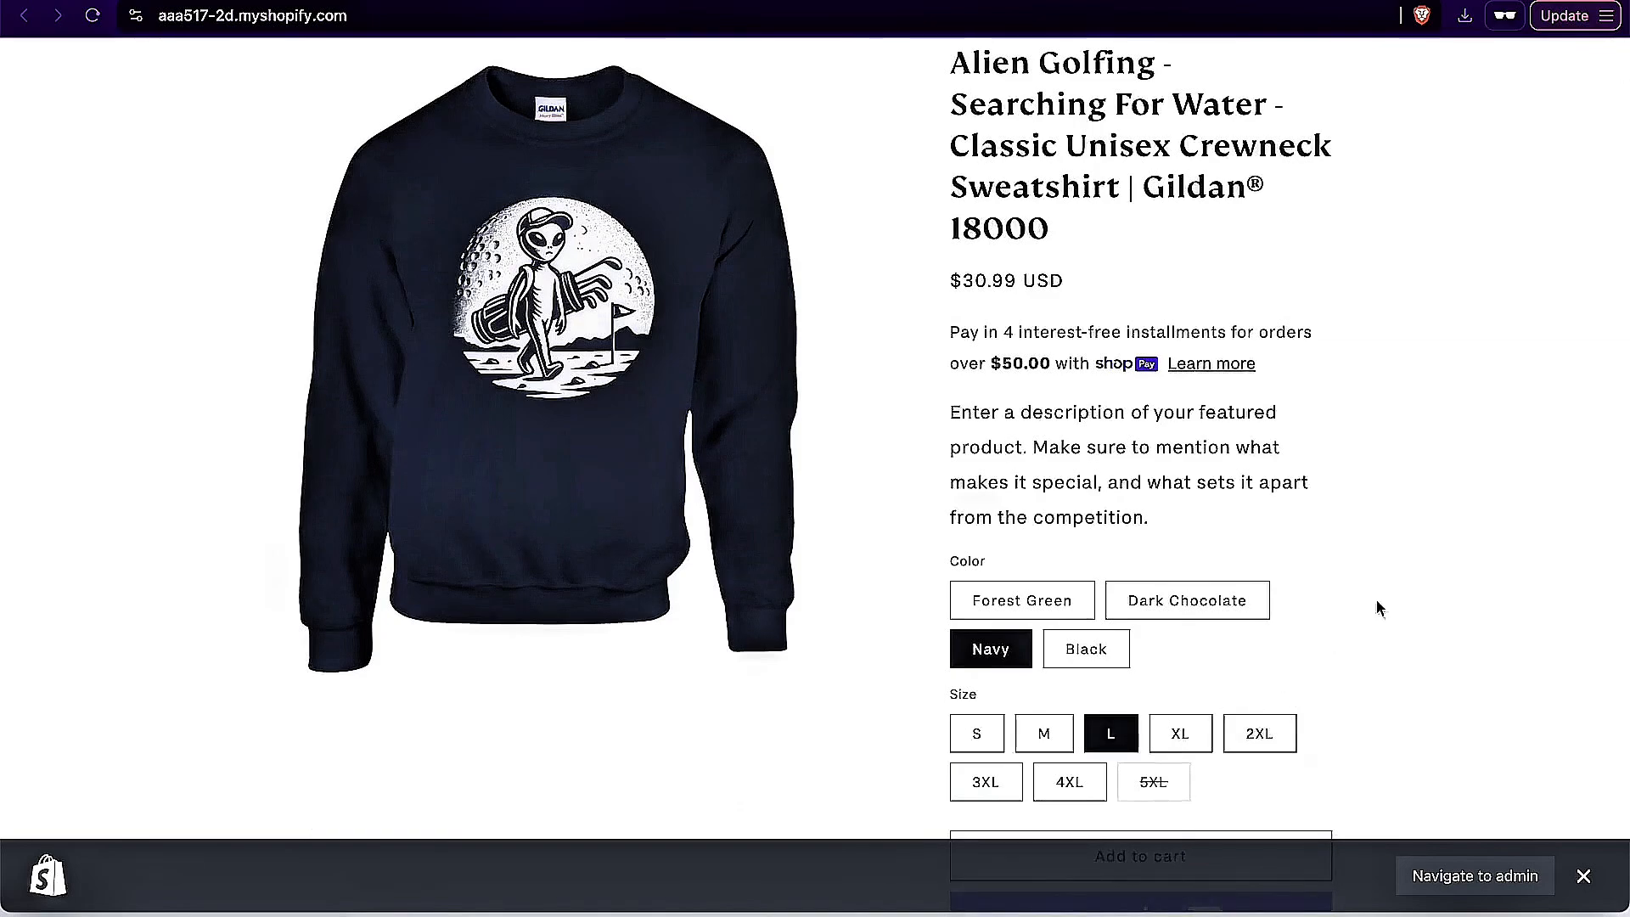
scroll(1387, 599, "down", 3)
left_click(1202, 636)
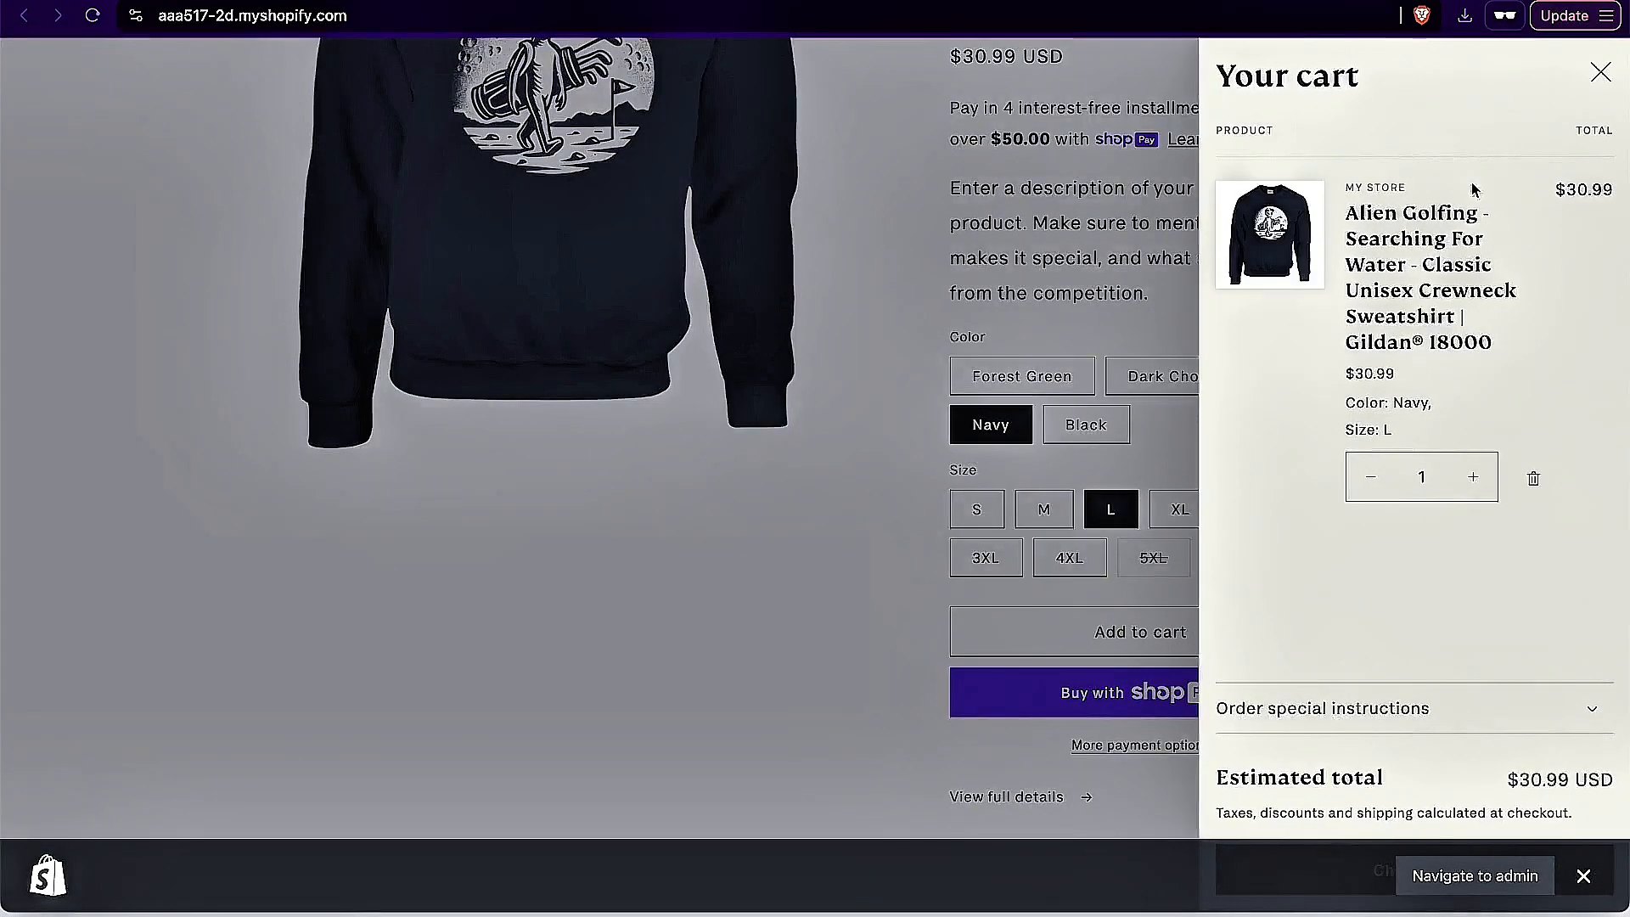
left_click(1584, 875)
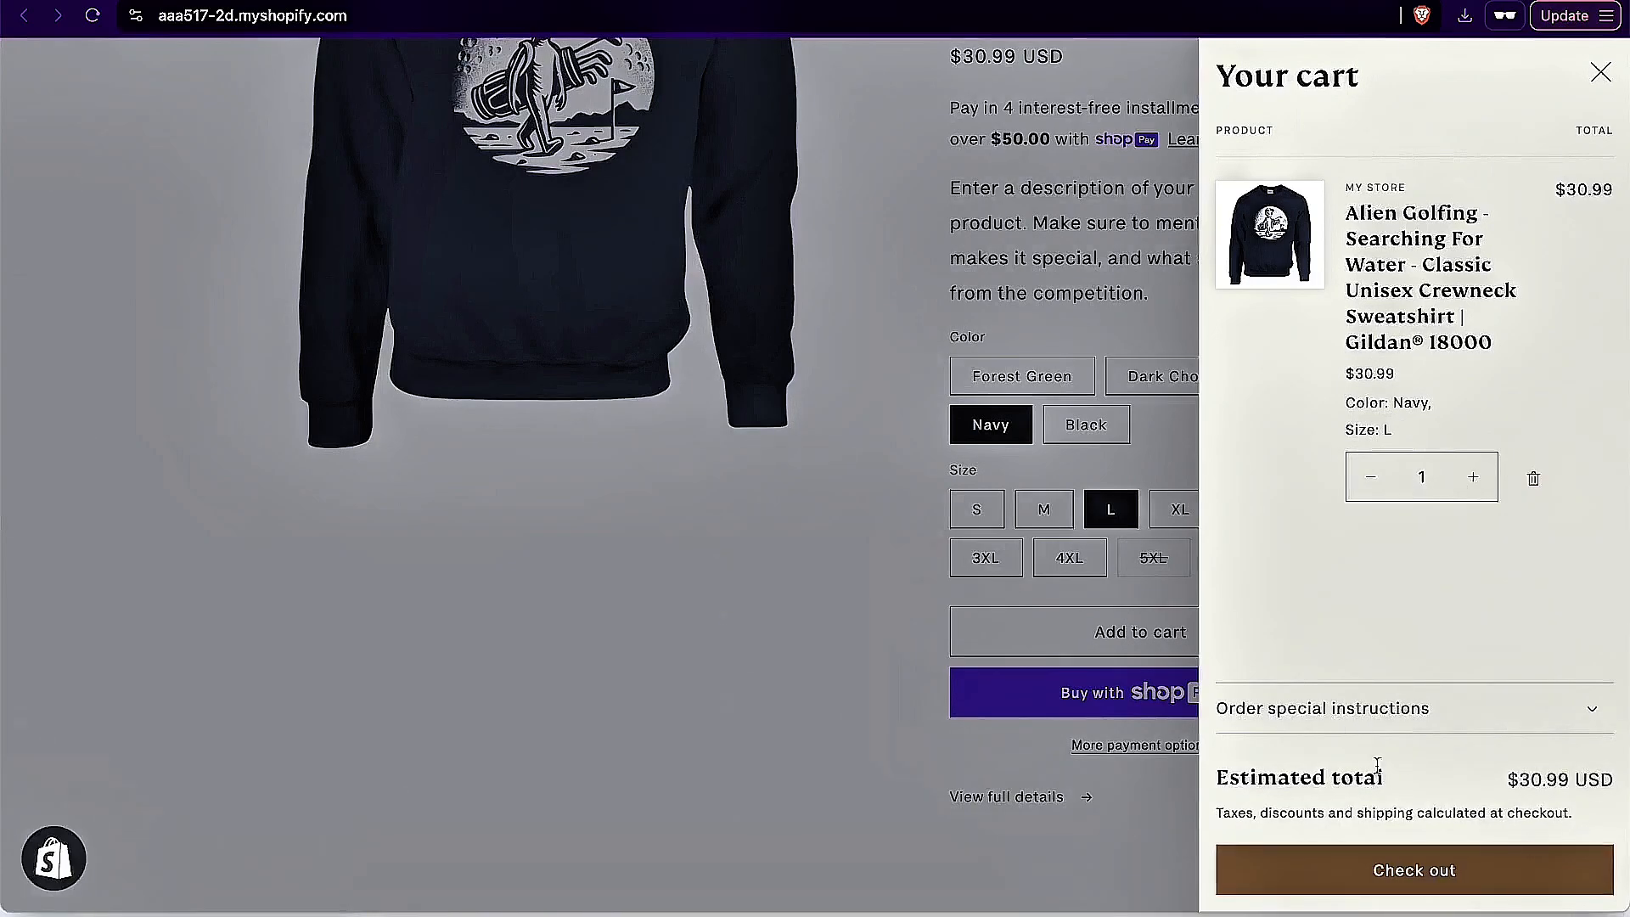
left_click(1429, 873)
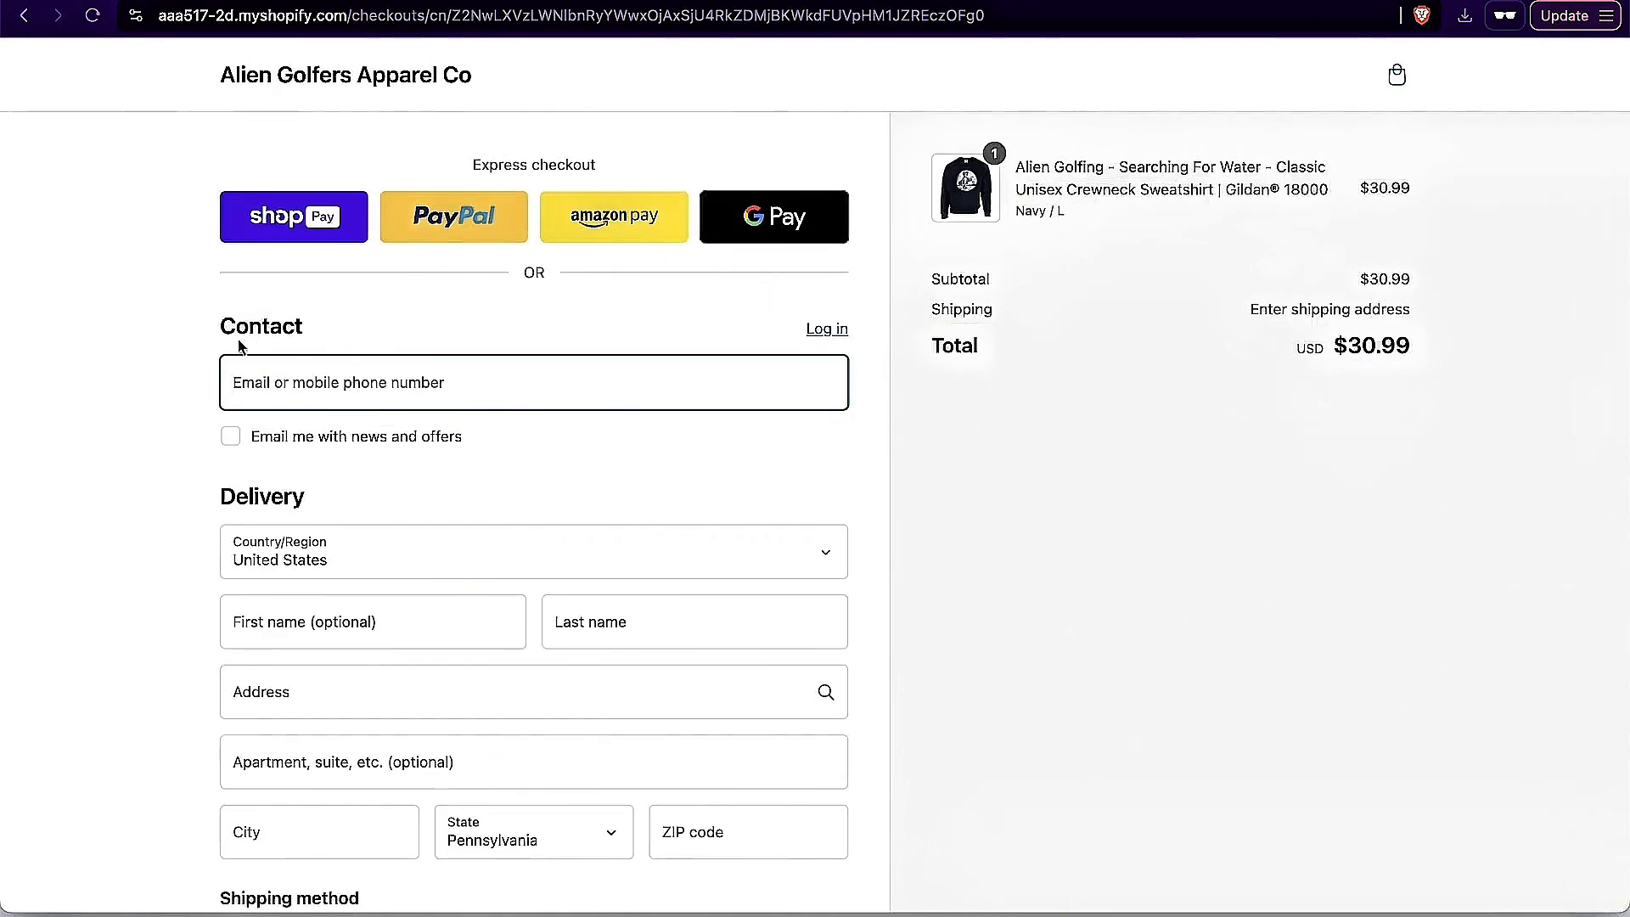
Step: Preview the Amazon Pay sign-in, close it, and look over the checkout's contact, delivery and payment sections
left_click(647, 214)
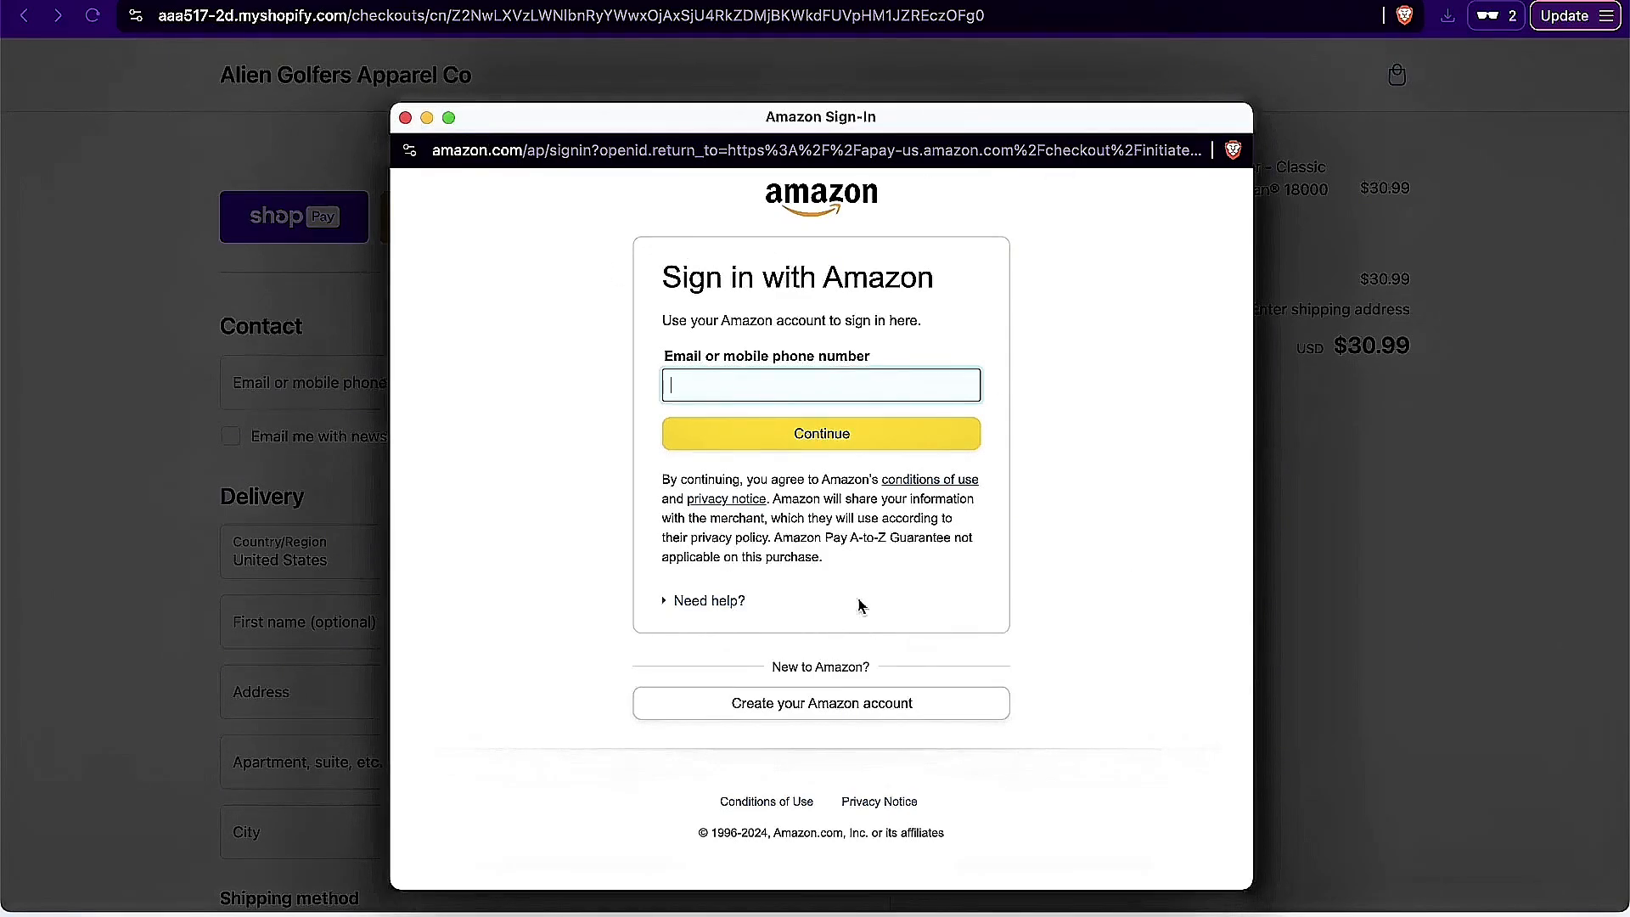
left_click(405, 118)
scroll(726, 618, "down", 10)
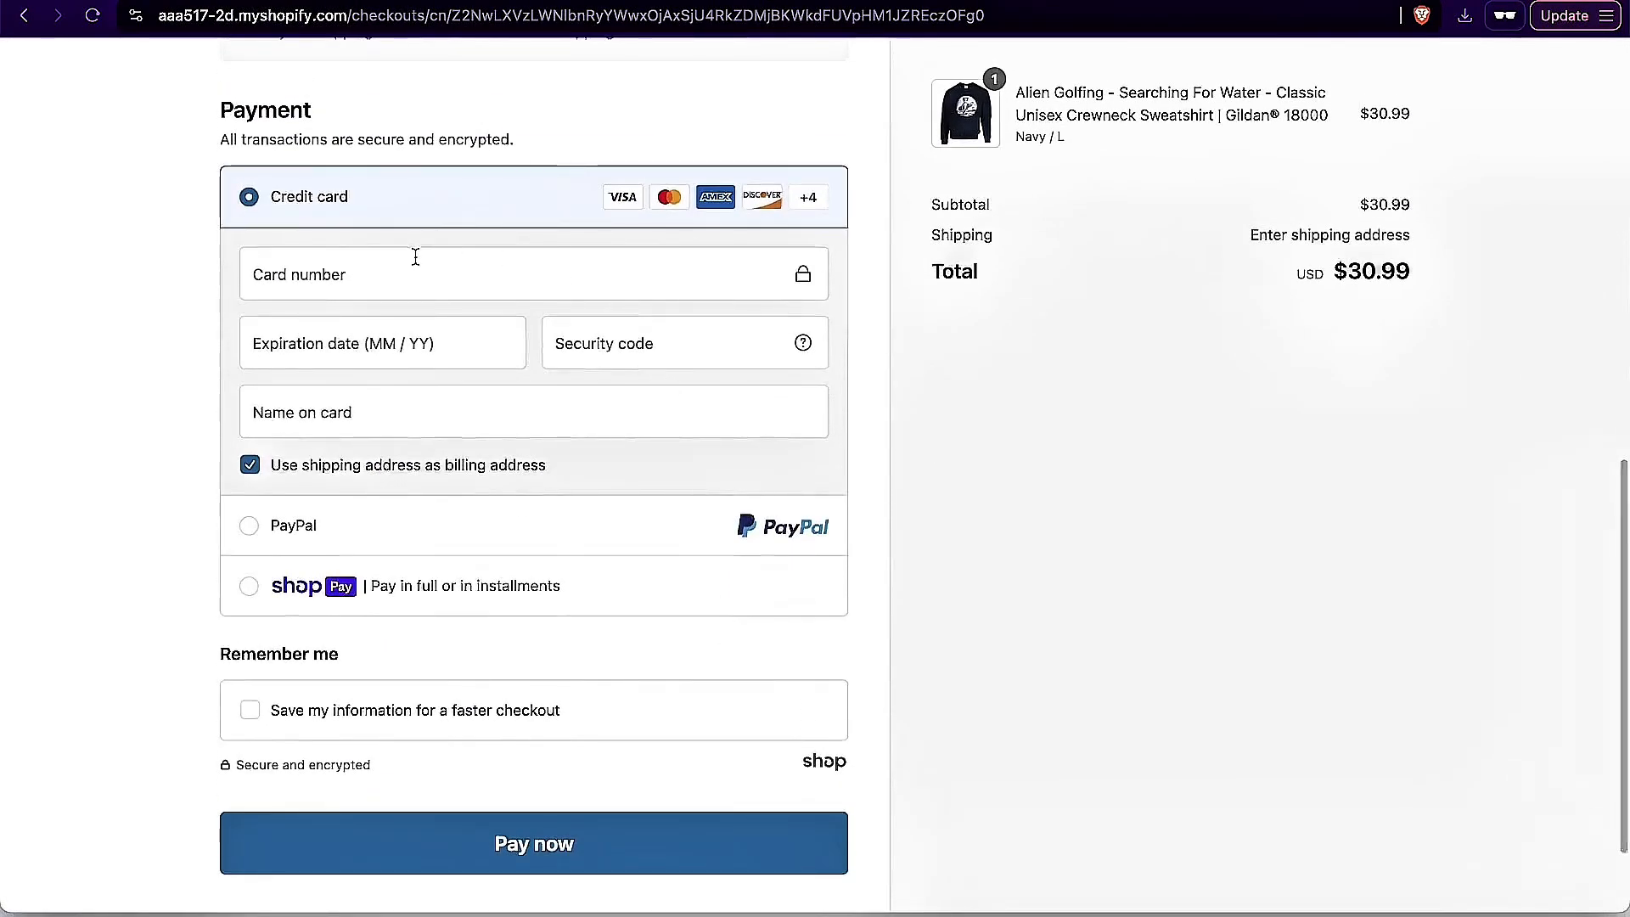
scroll(363, 526, "up", 15)
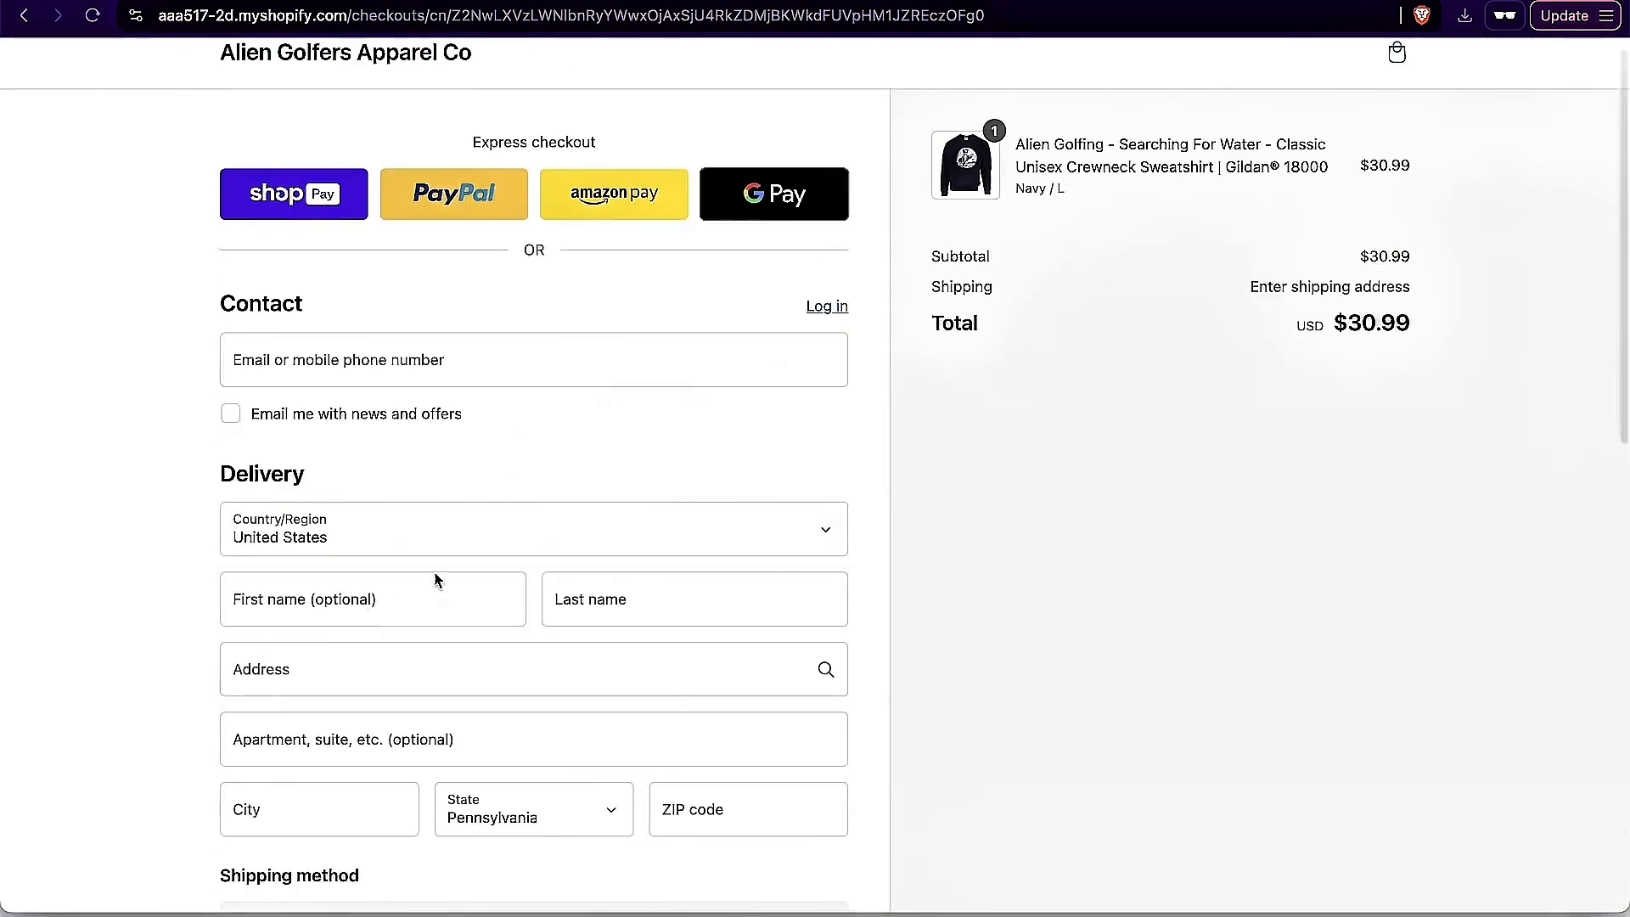
scroll(390, 782, "down", 10)
scroll(390, 778, "up", 12)
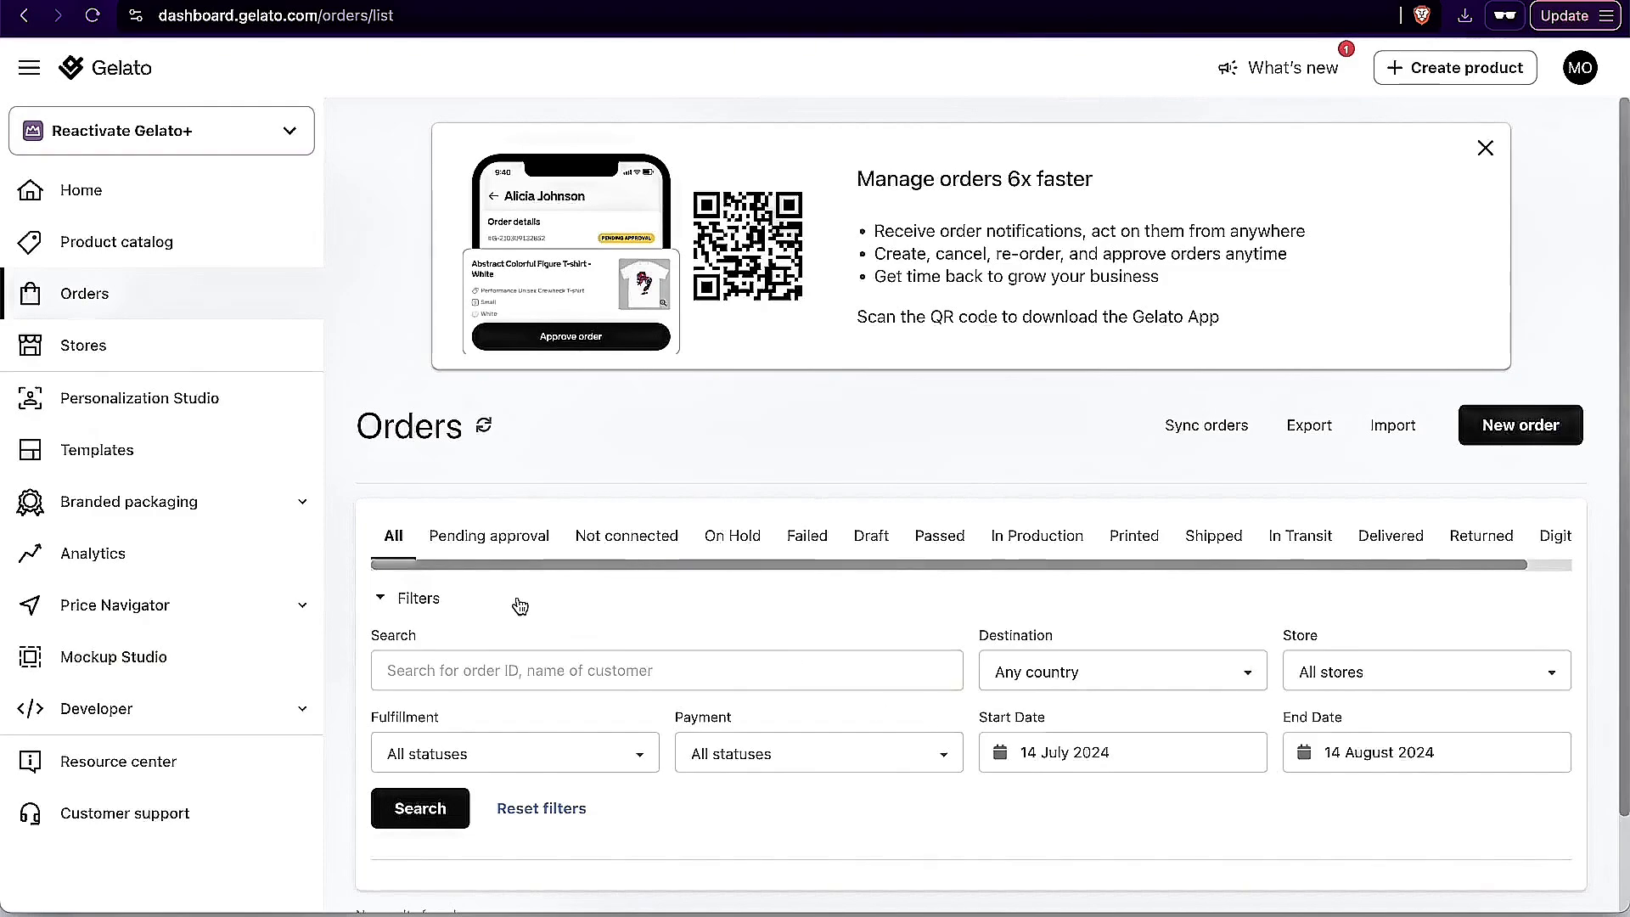
Step: Look through the Gelato orders by status, including Pending approval, Not connected, On Hold, Failed, Shipped, Printed and Returned, and return to all orders
scroll(565, 637, "down", 2)
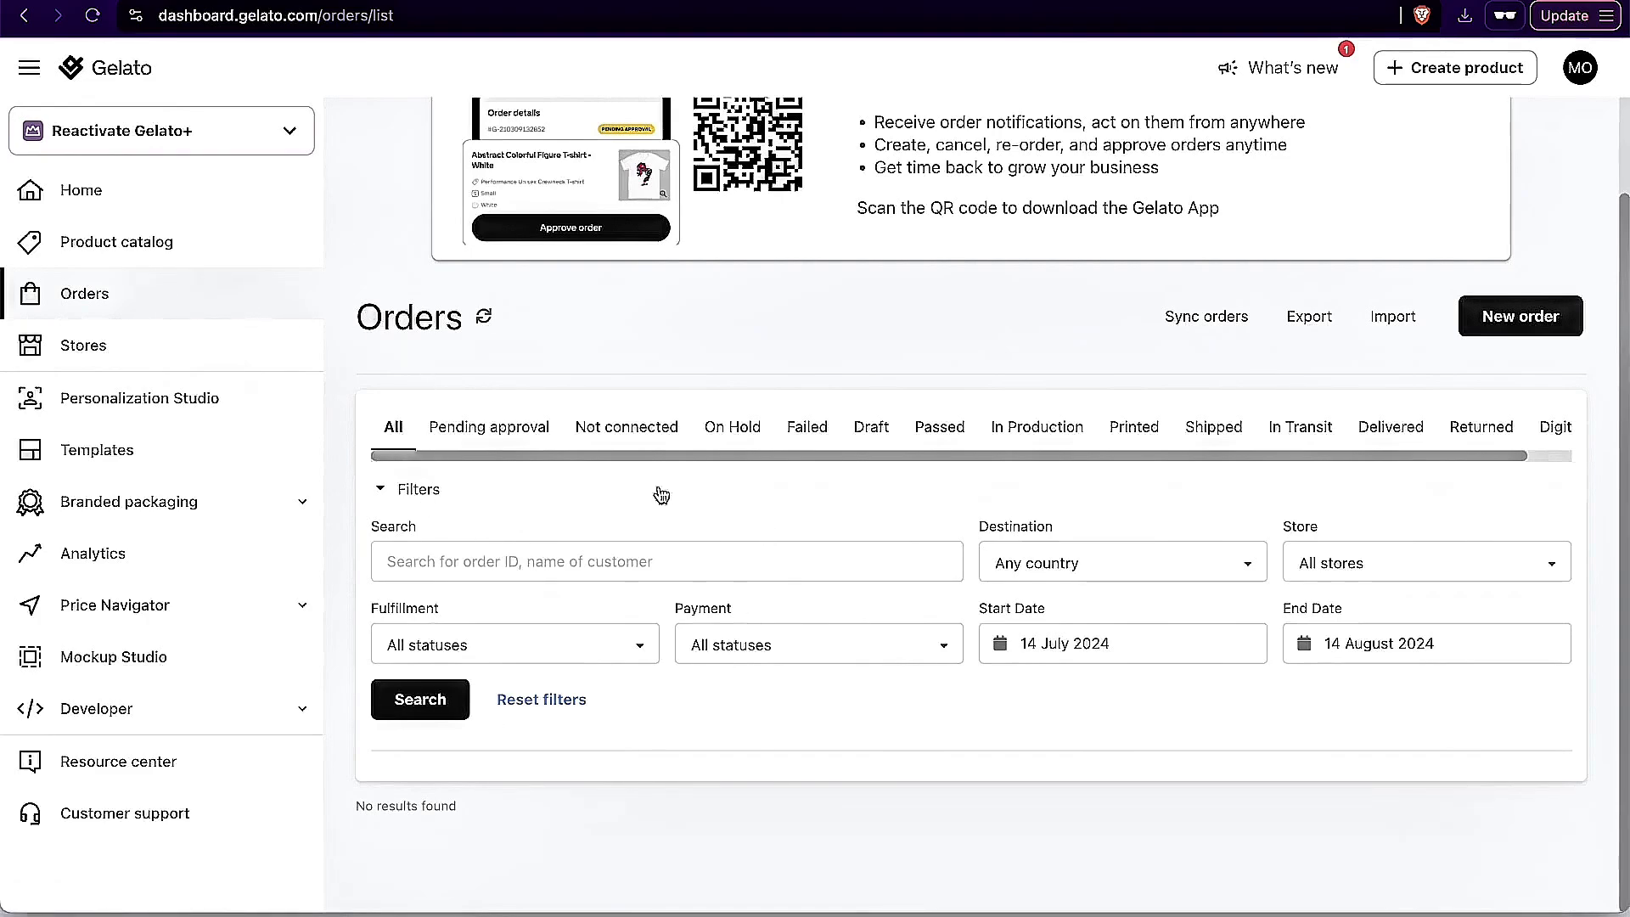
left_click(499, 430)
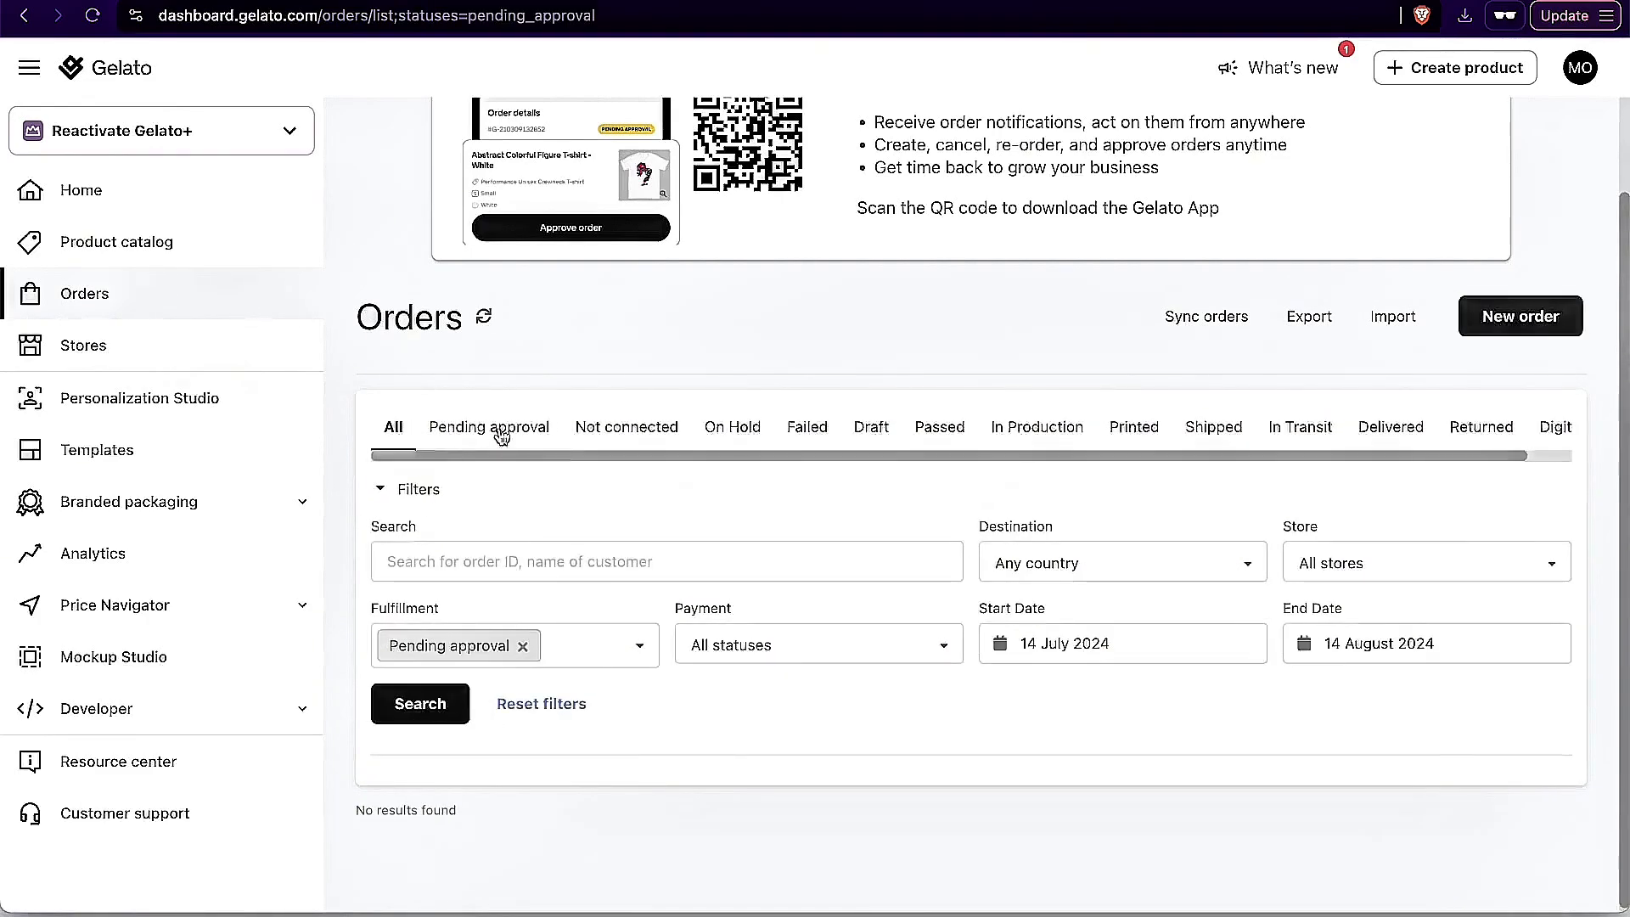
left_click(654, 430)
left_click(744, 430)
left_click(803, 429)
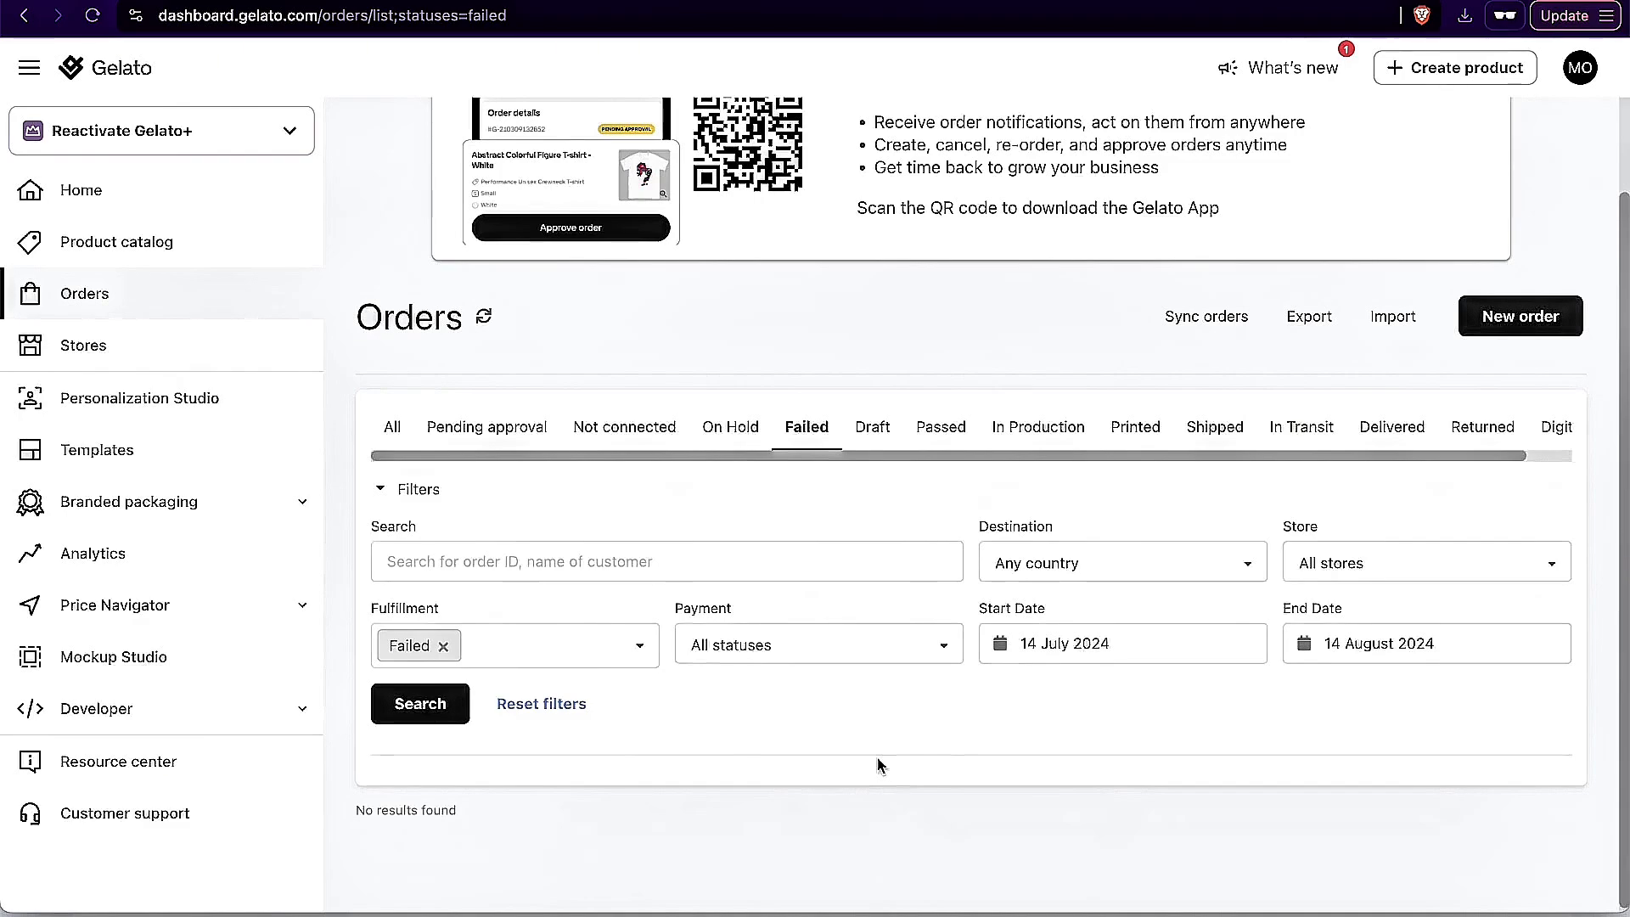
left_click(1213, 429)
left_click(1132, 427)
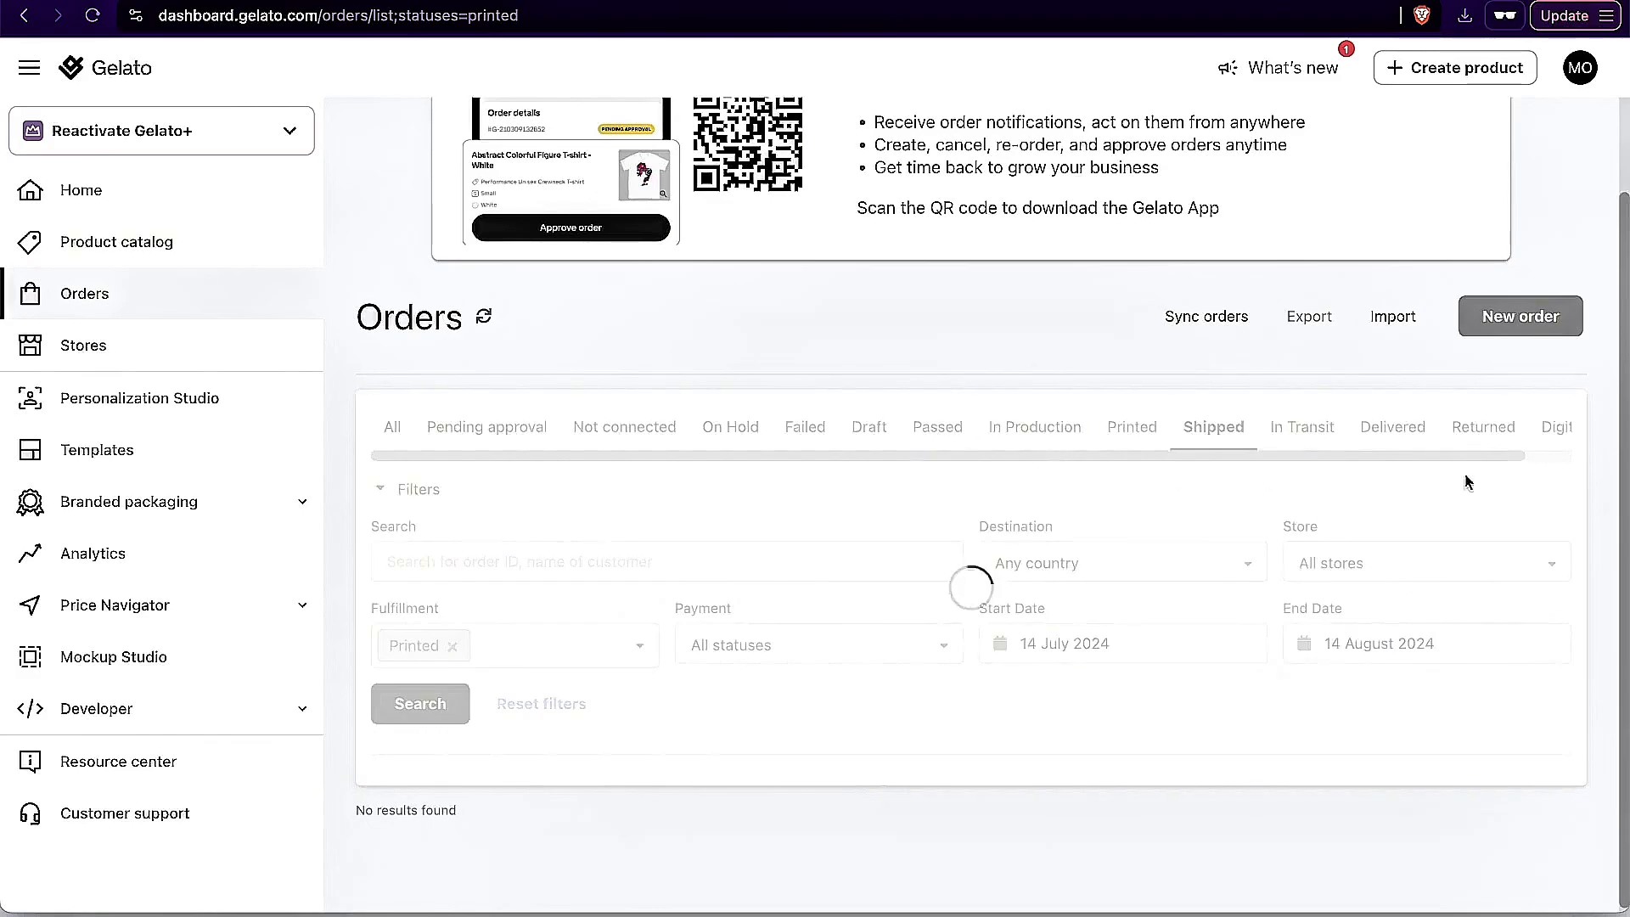
left_click(1465, 429)
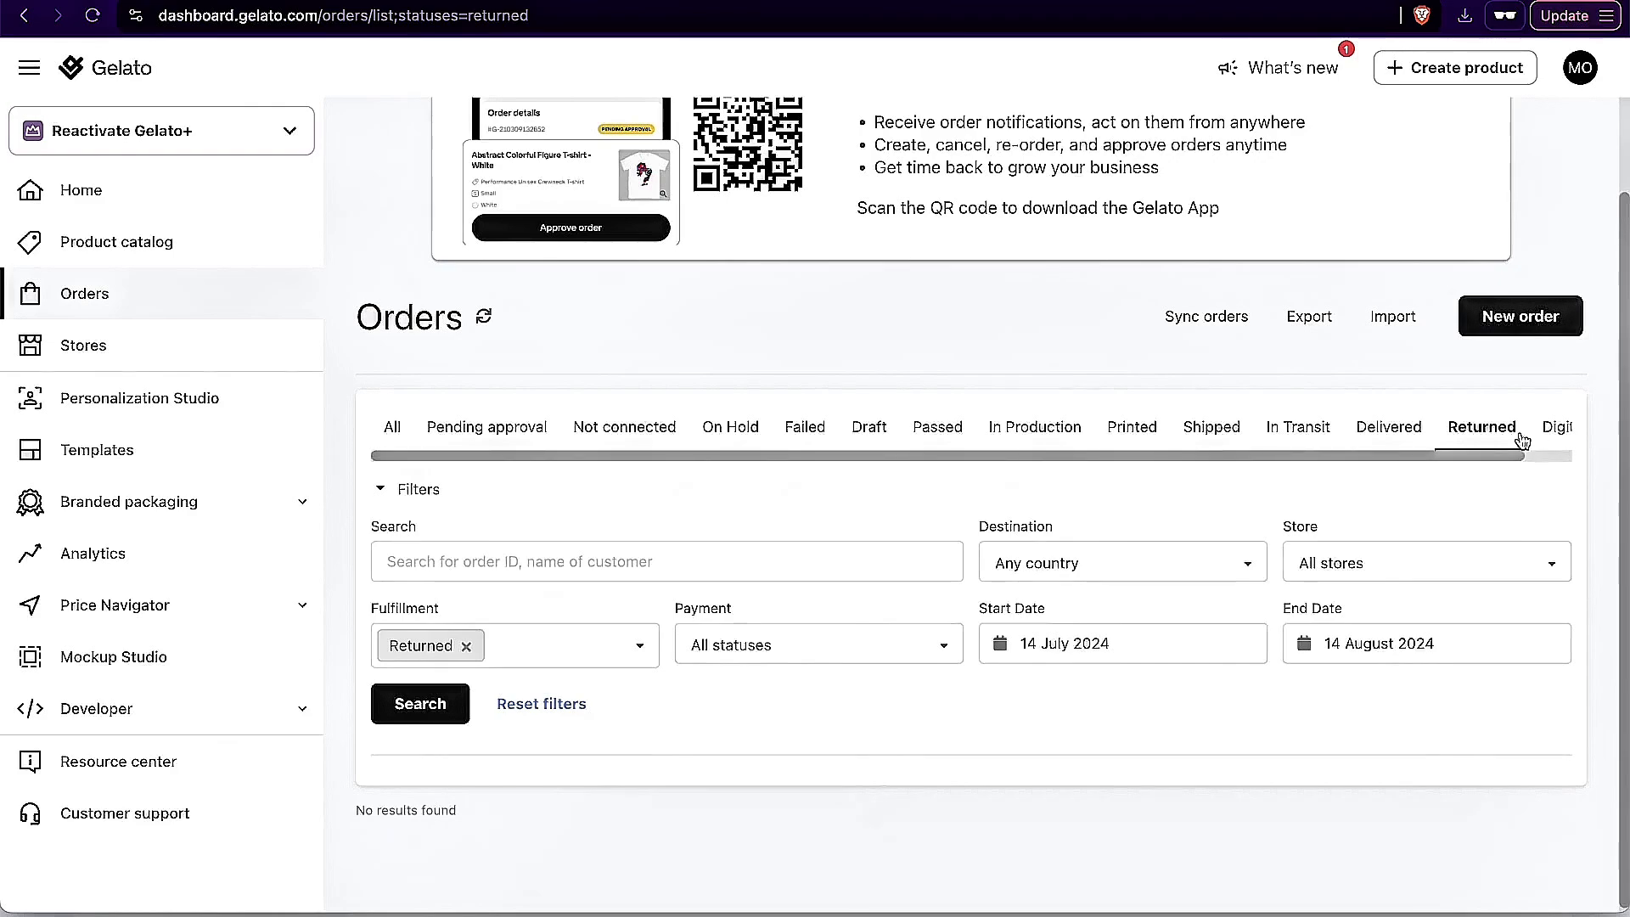
left_click_drag(1478, 454, 1380, 489)
left_click(393, 427)
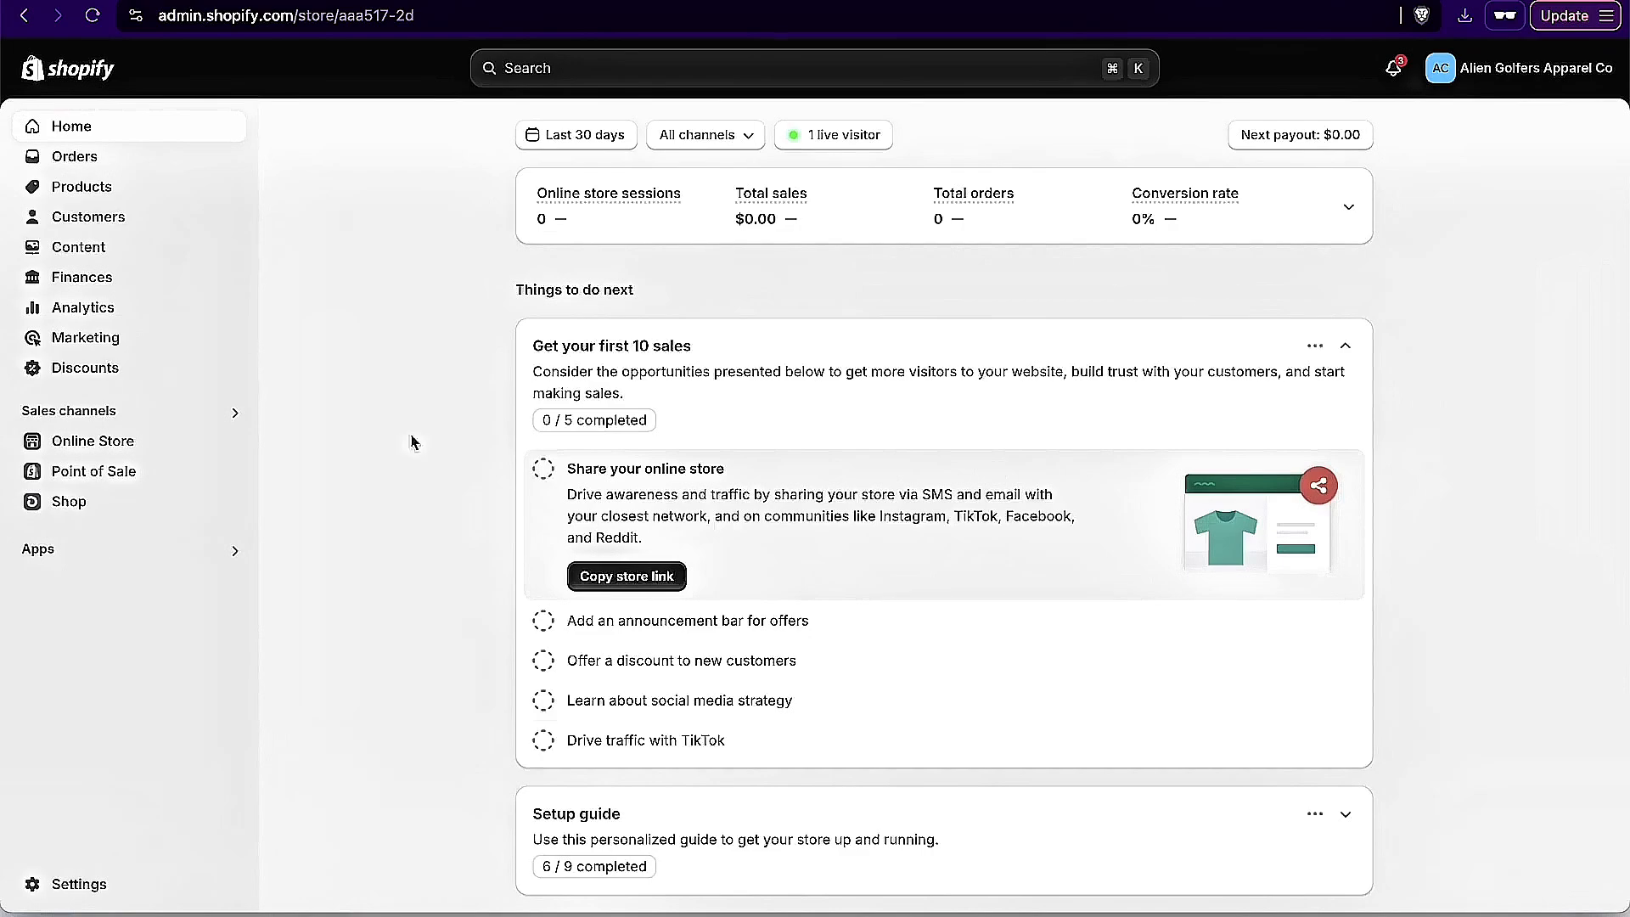
Step: Switch to the Gelato dashboard and open the Premium category of men's clothing in the product catalog
left_click(919, 1)
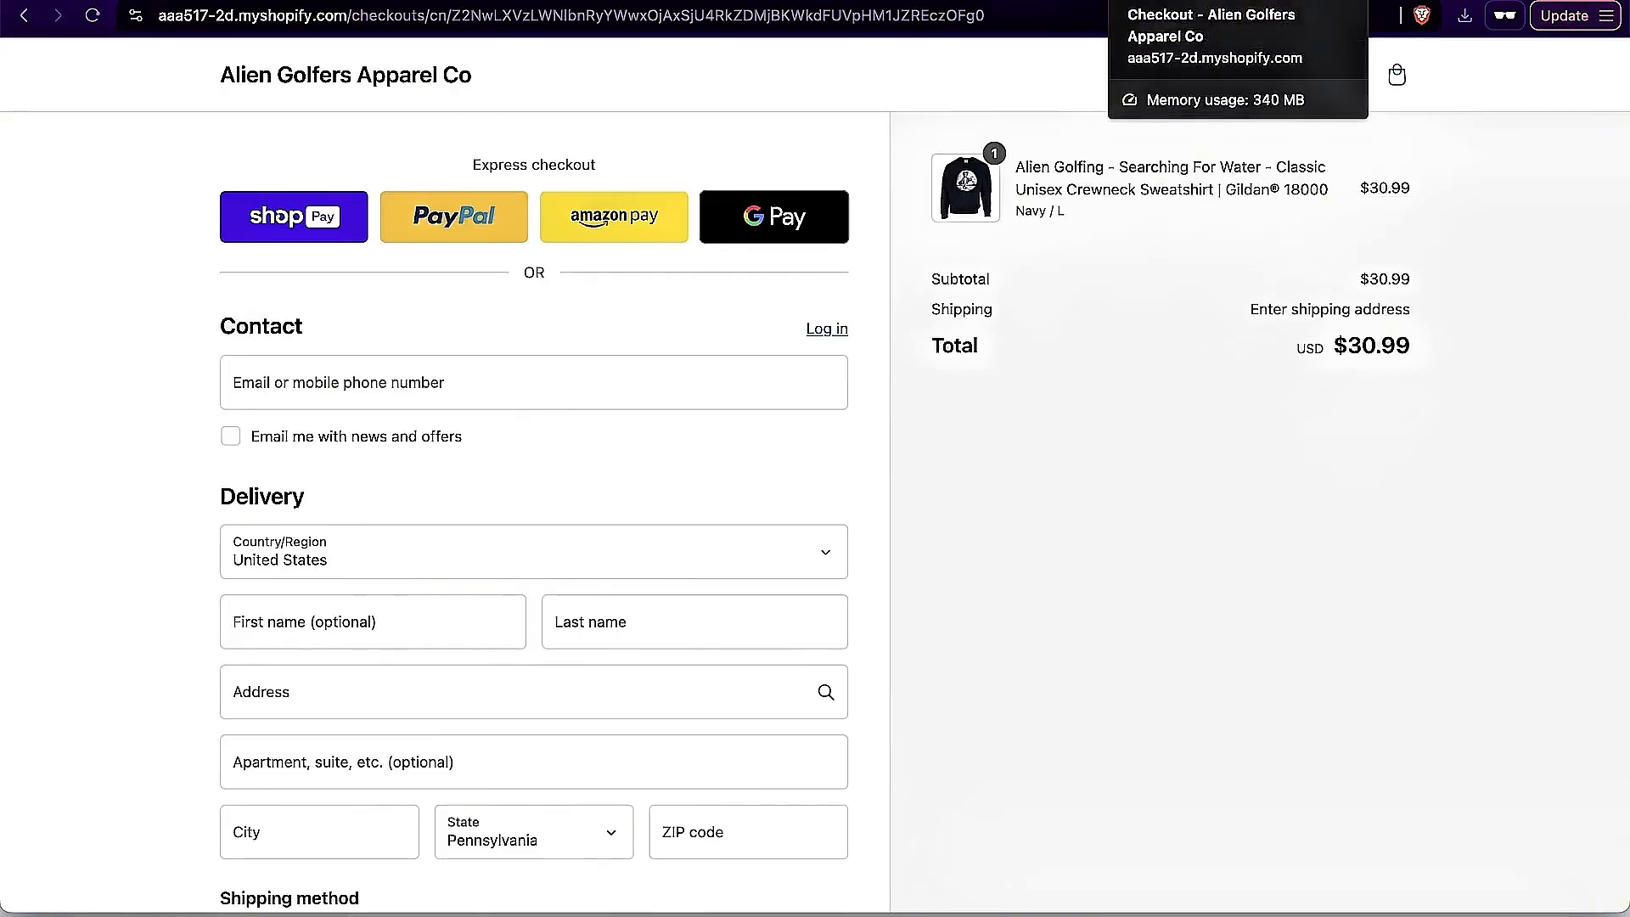
left_click(1016, 1)
left_click(863, 2)
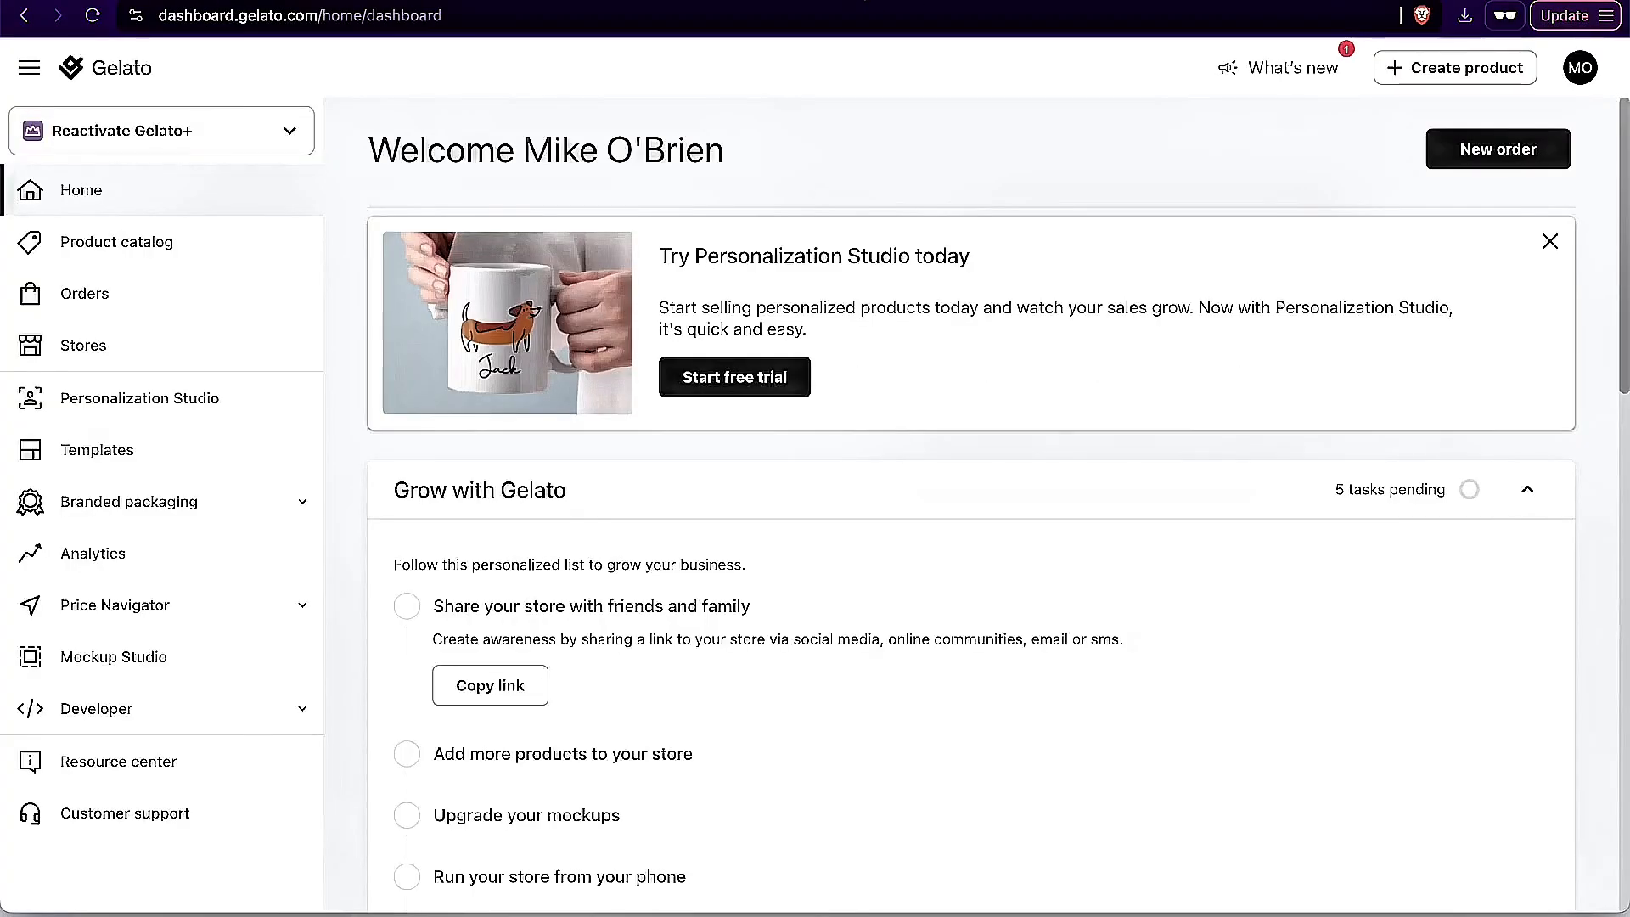
left_click(207, 231)
scroll(1146, 512, "down", 3)
scroll(1147, 511, "up", 3)
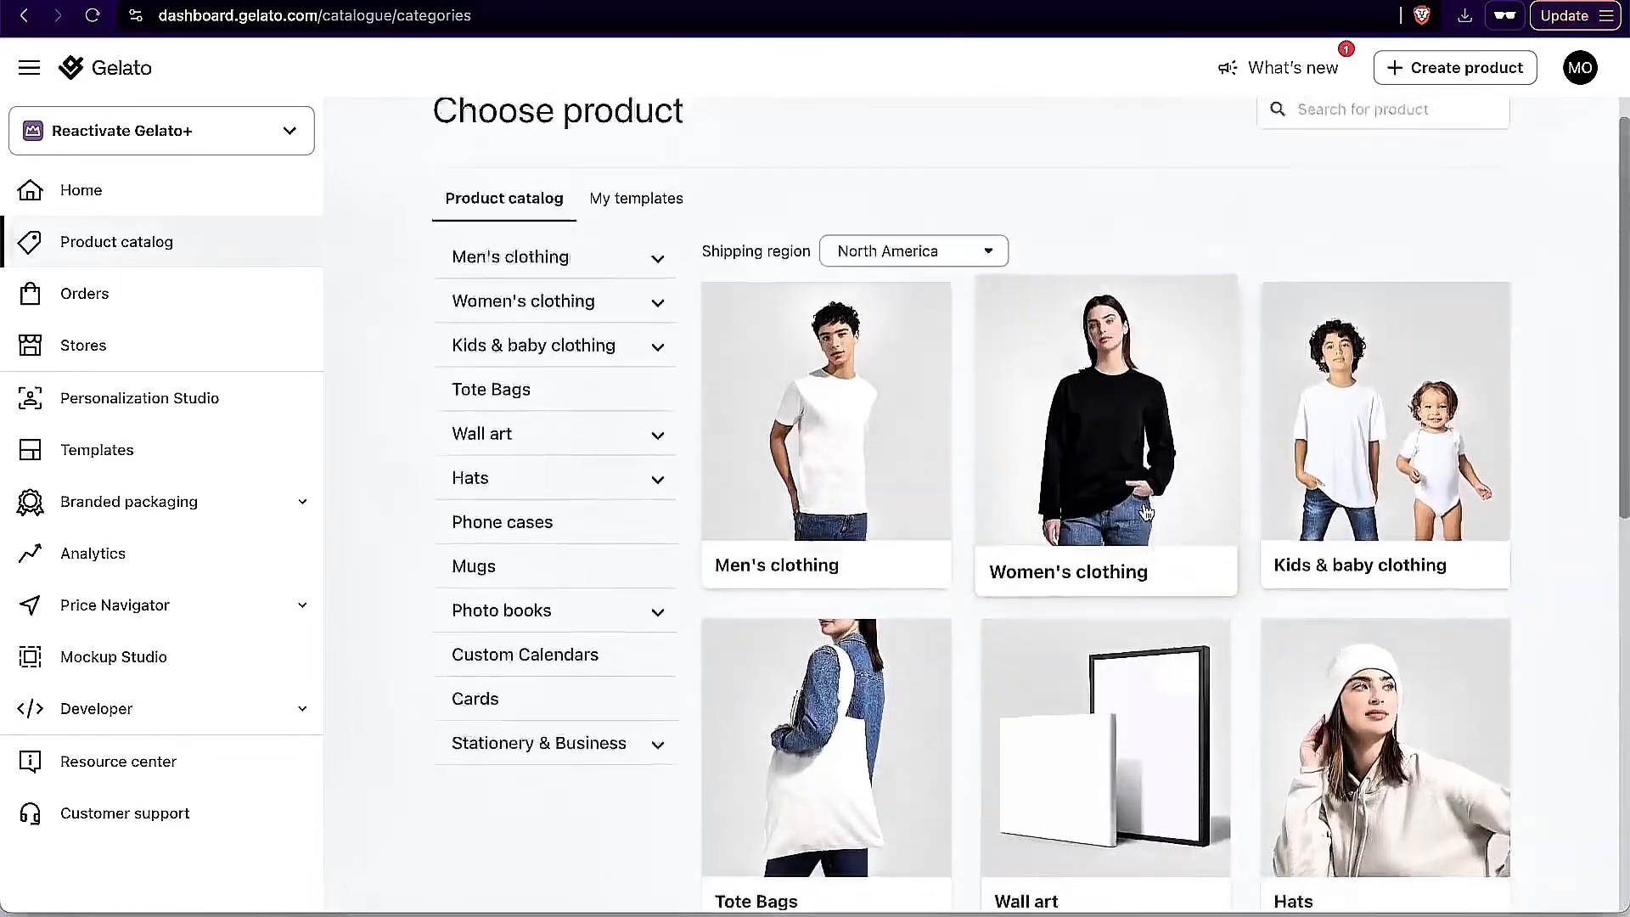
left_click(484, 301)
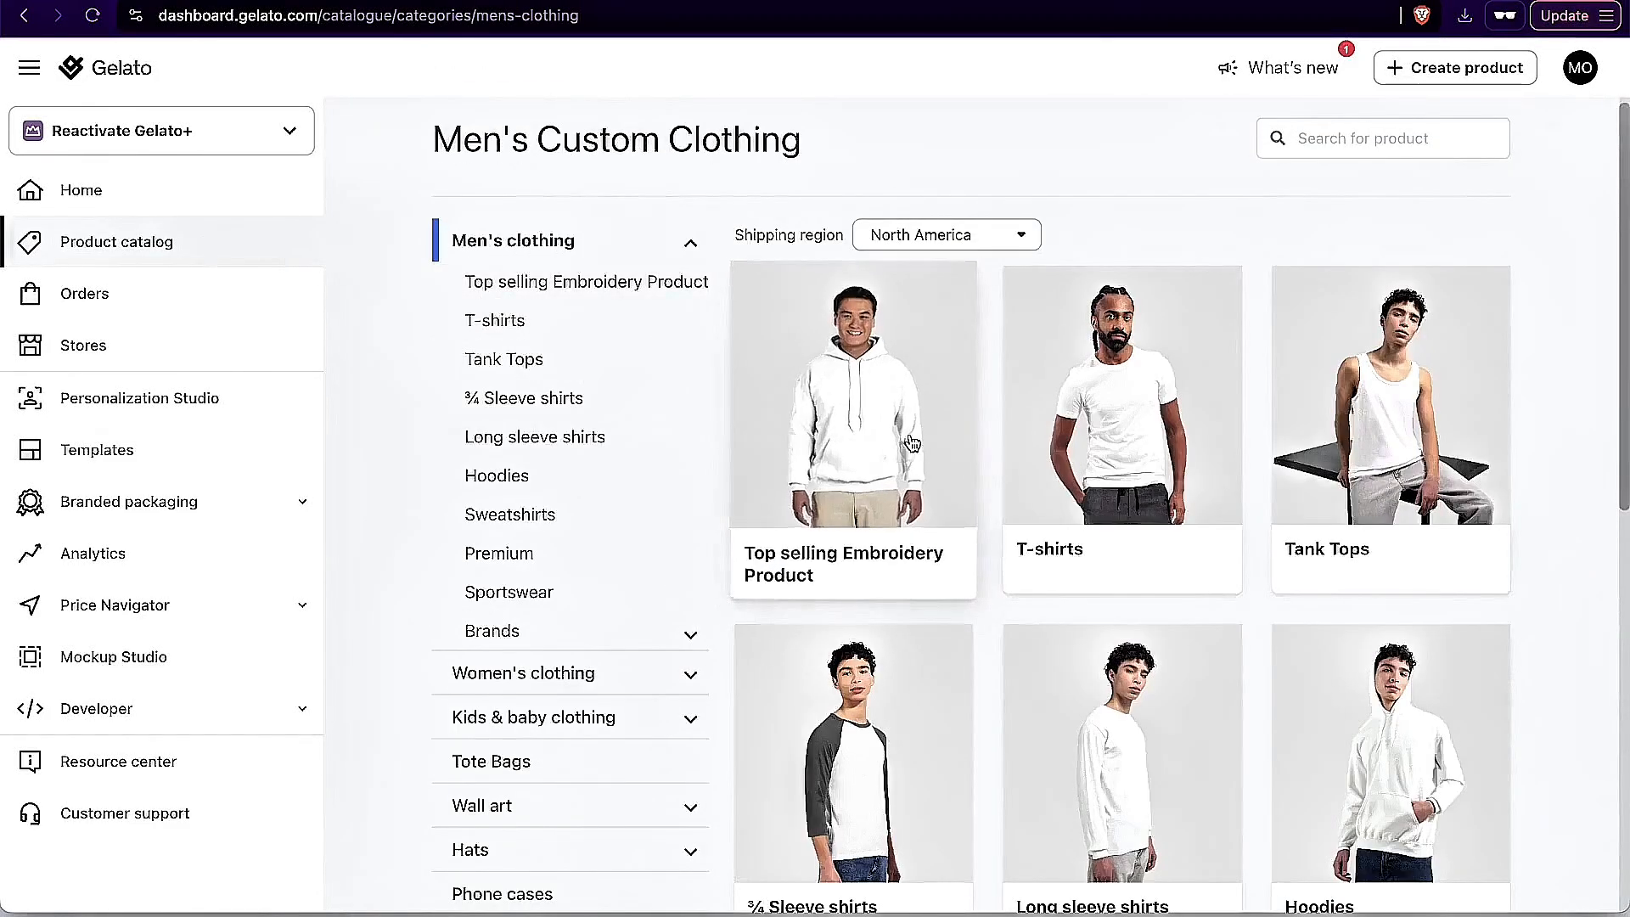
left_click(495, 554)
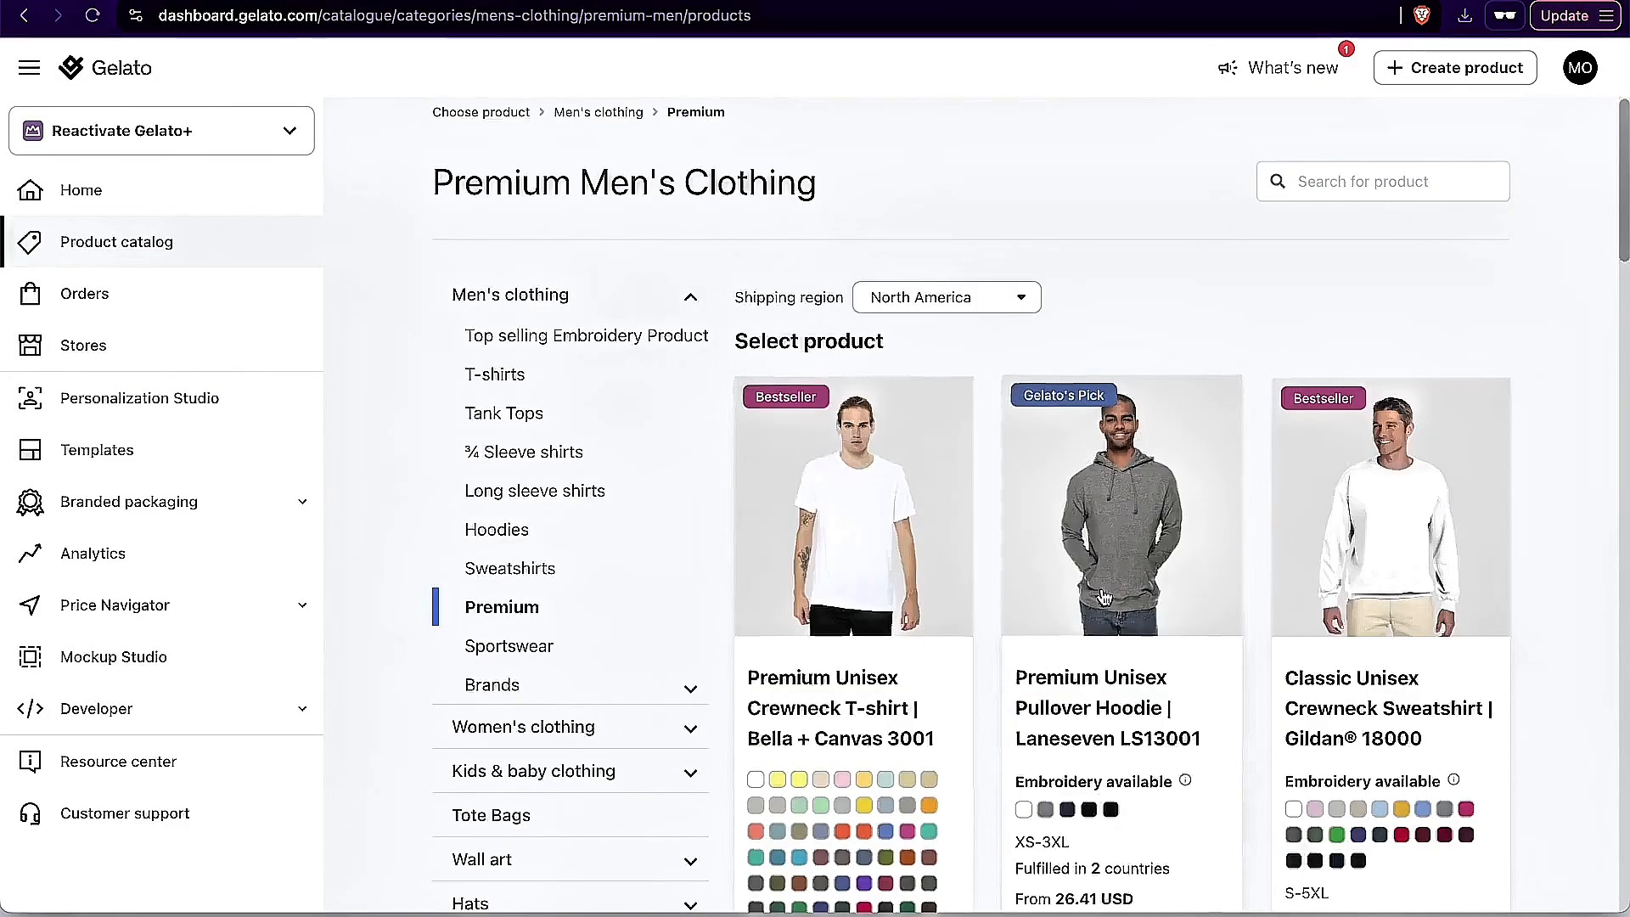
Step: Open the Classic Unisex Crewneck Sweatshirt Gildan 18000 and choose Forest Green in size L
scroll(1147, 600, "down", 10)
scroll(1148, 600, "up", 5)
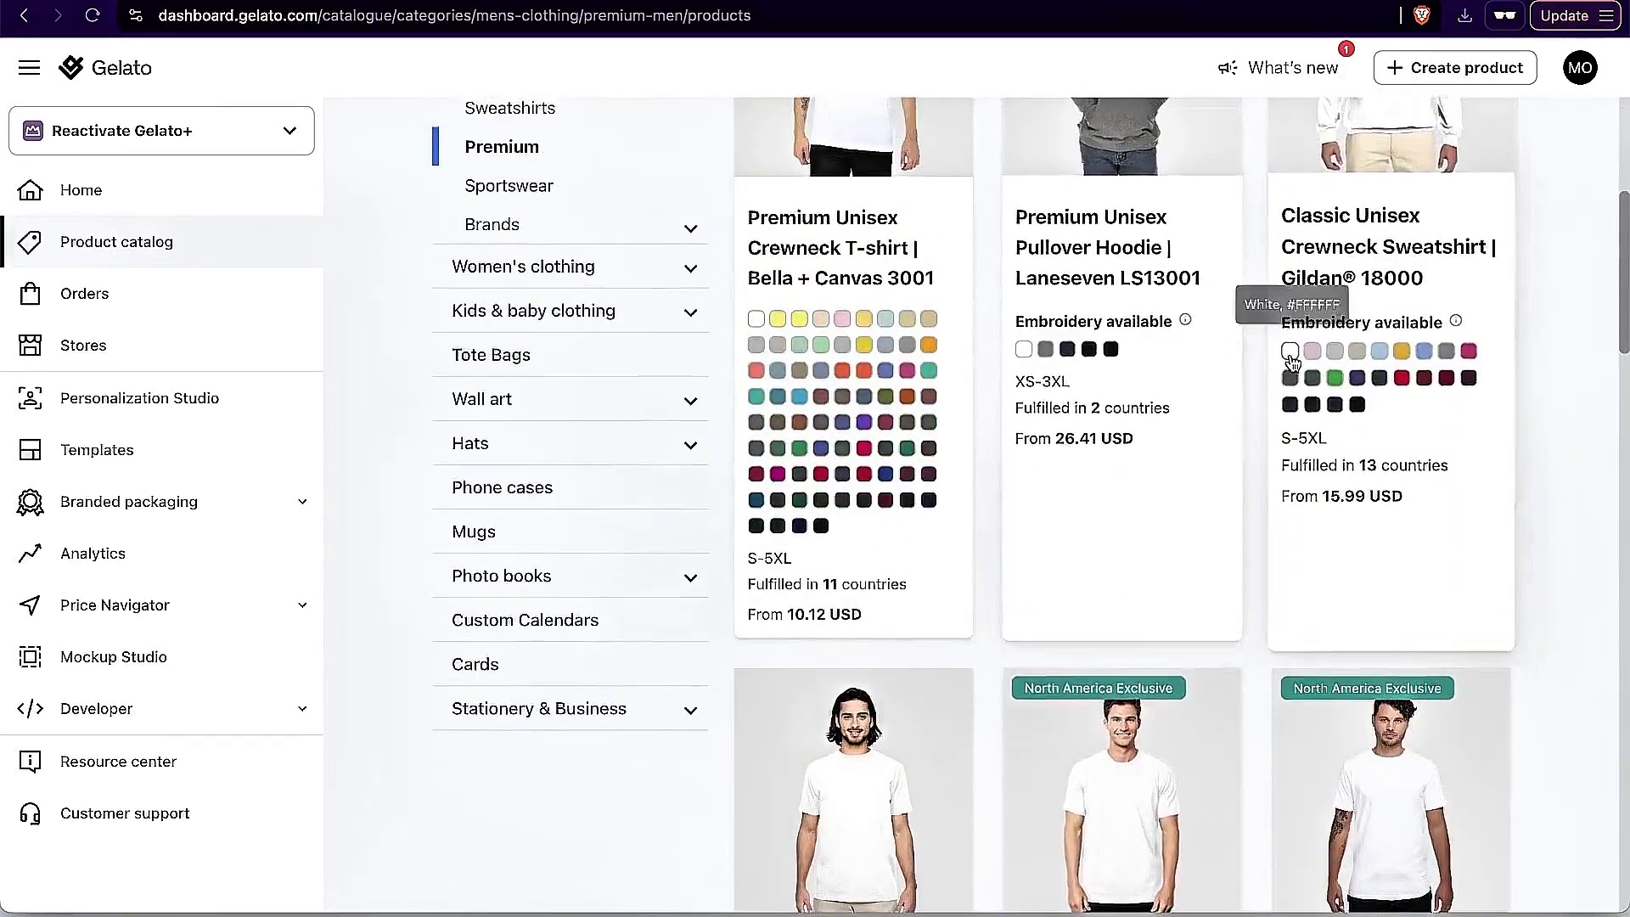
left_click(1283, 302)
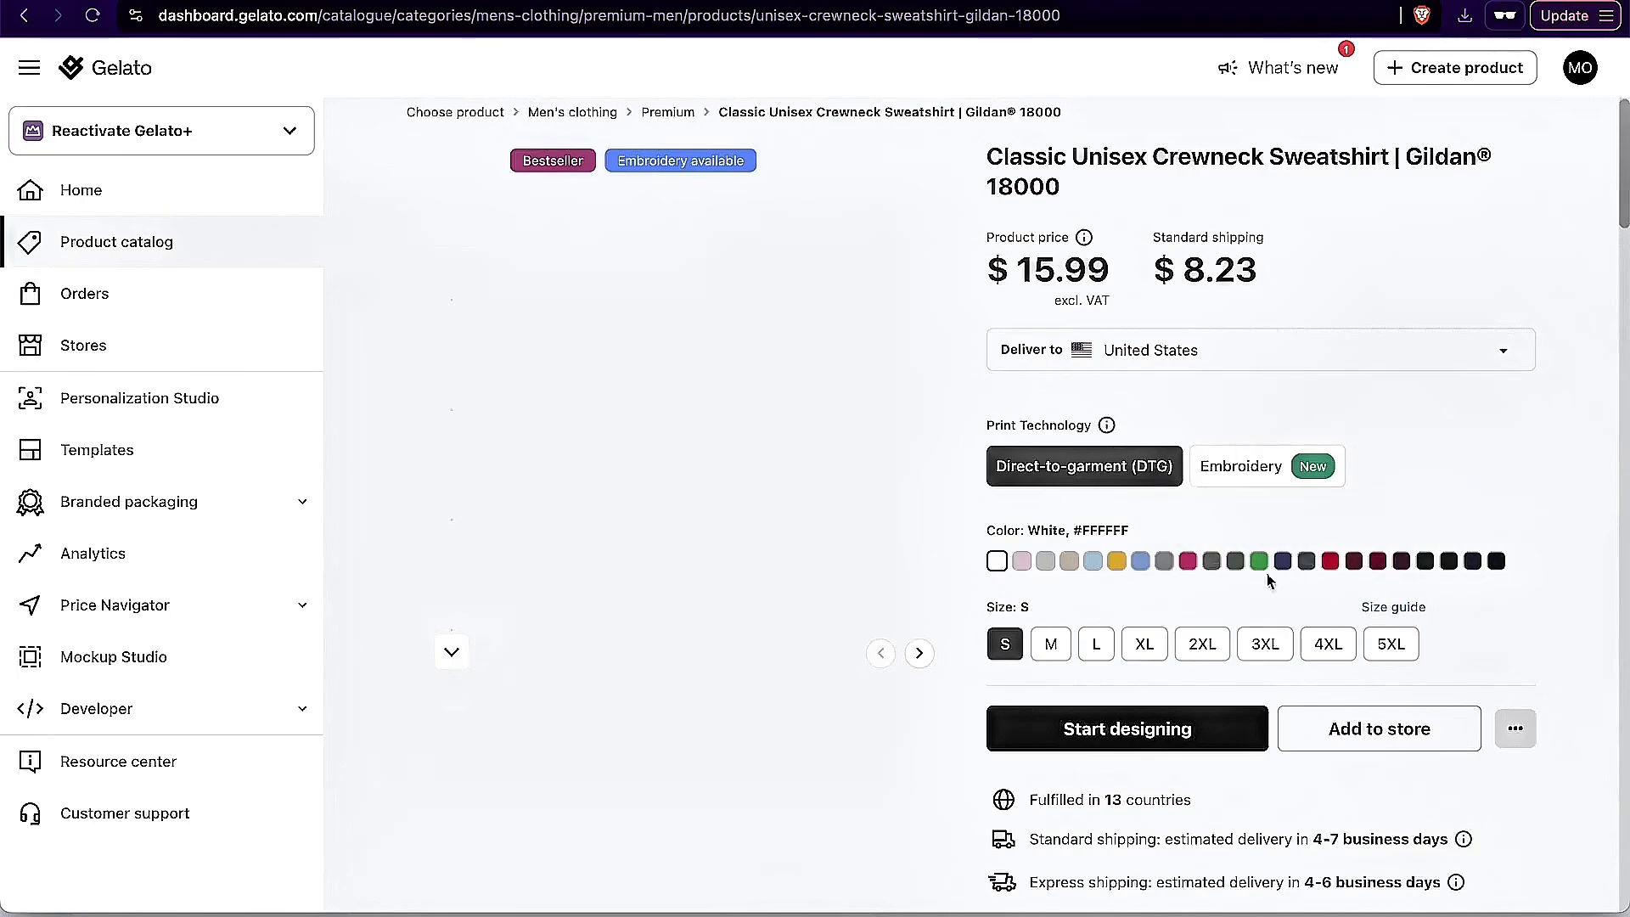
left_click(1448, 562)
left_click(1424, 562)
left_click(1100, 654)
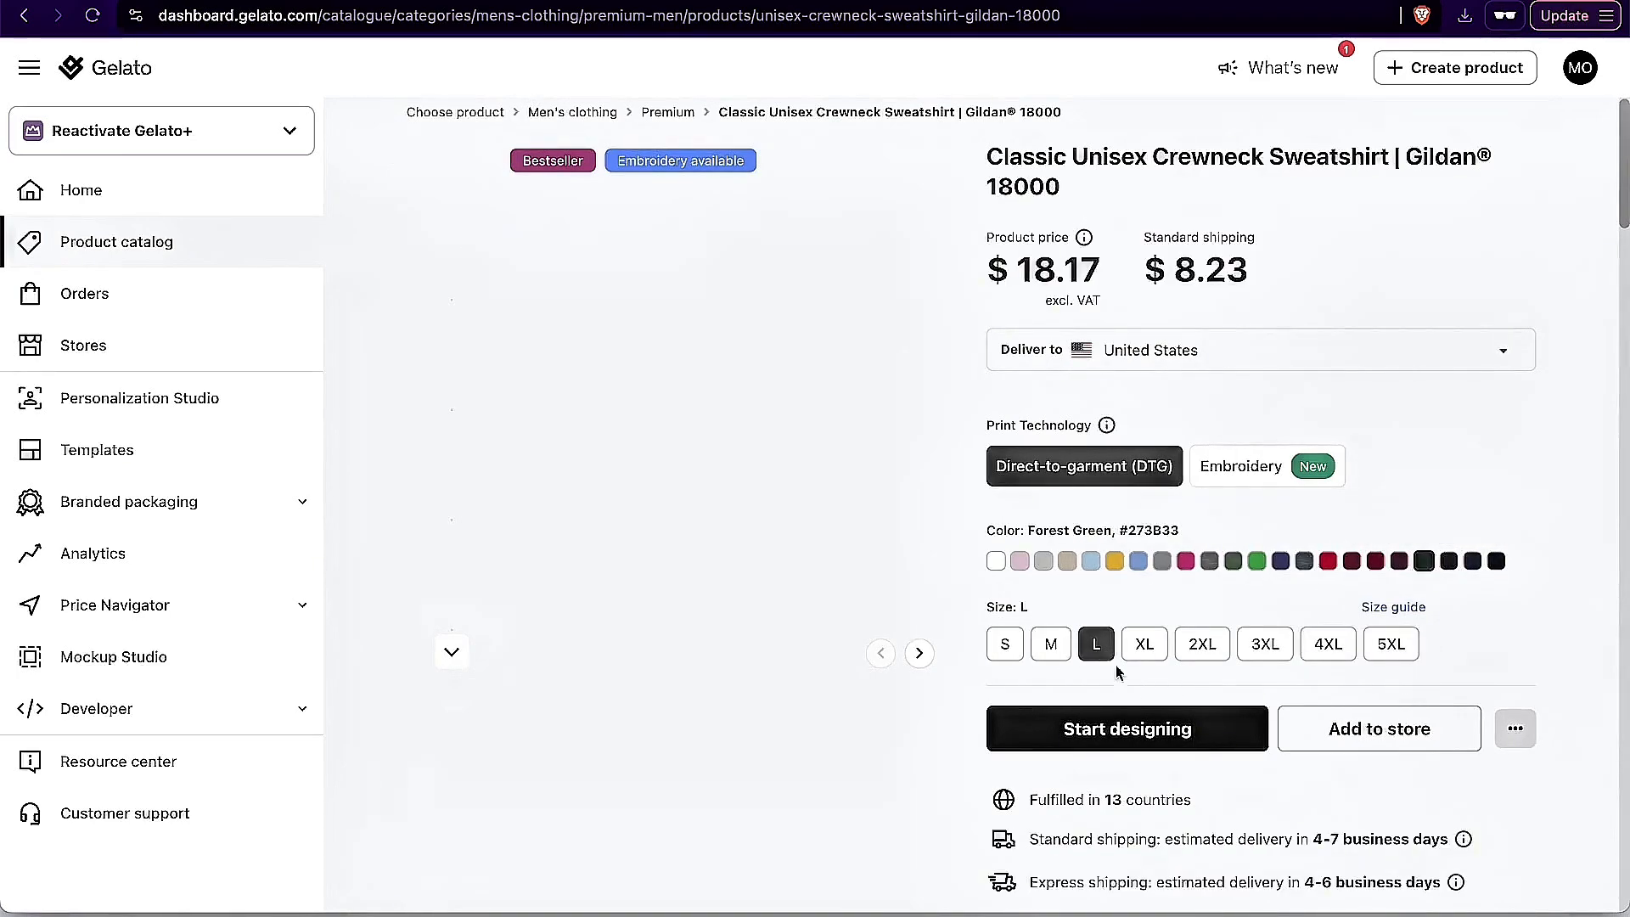
Step: Start designing the Forest Green sweatshirt and place the uploaded alien golfer image on the front, adjusting its size and position
left_click(1198, 737)
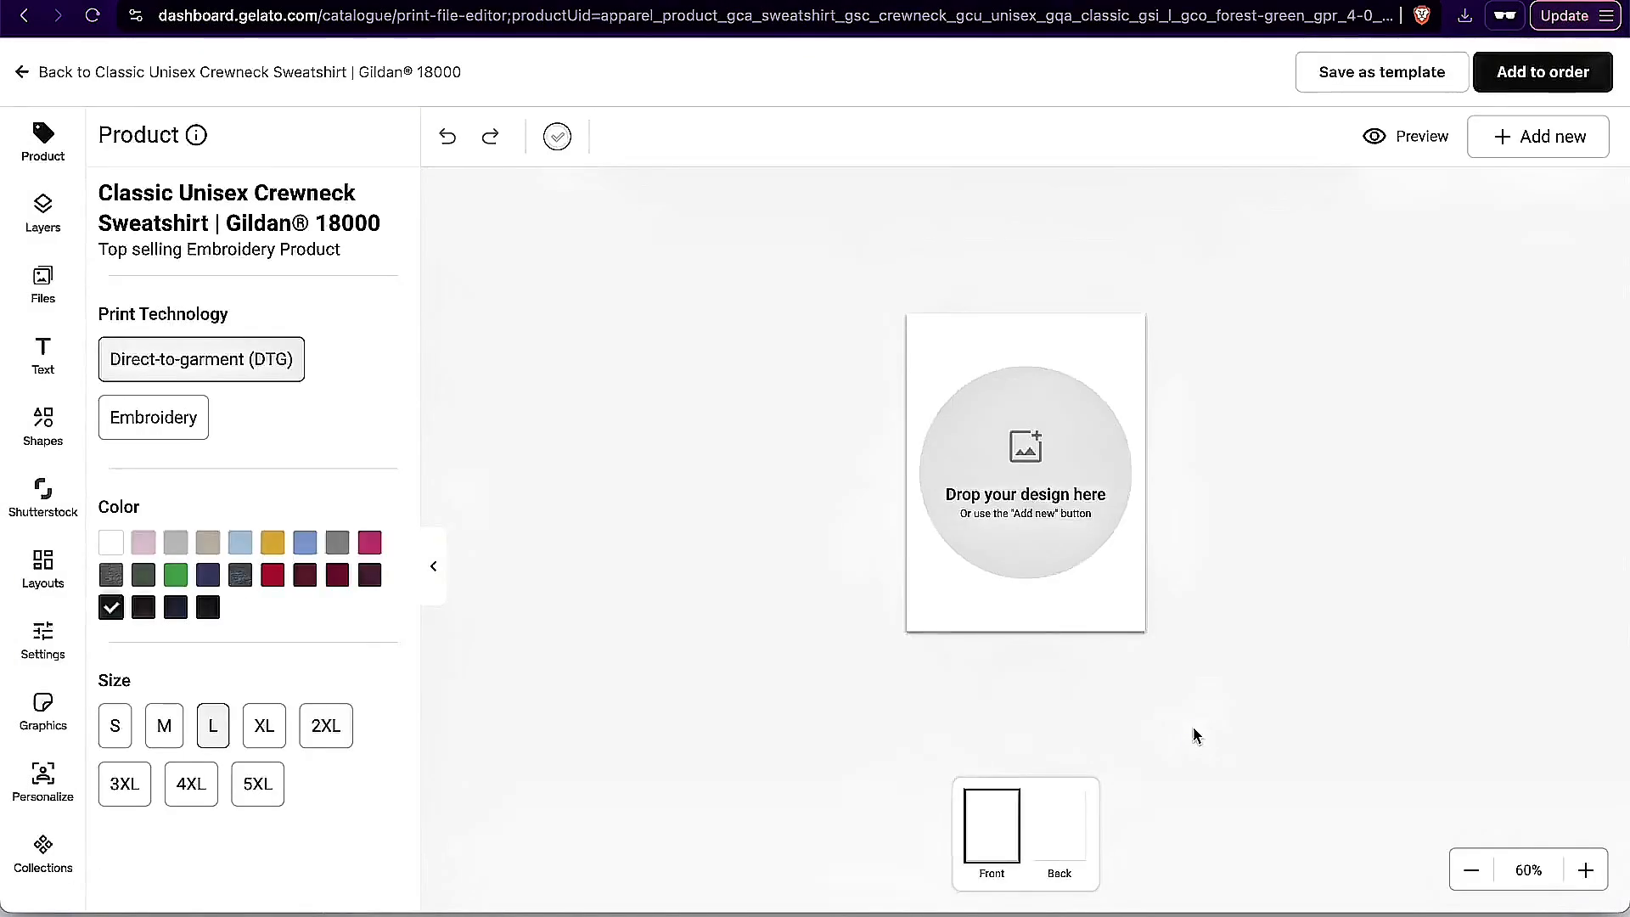
left_click(44, 280)
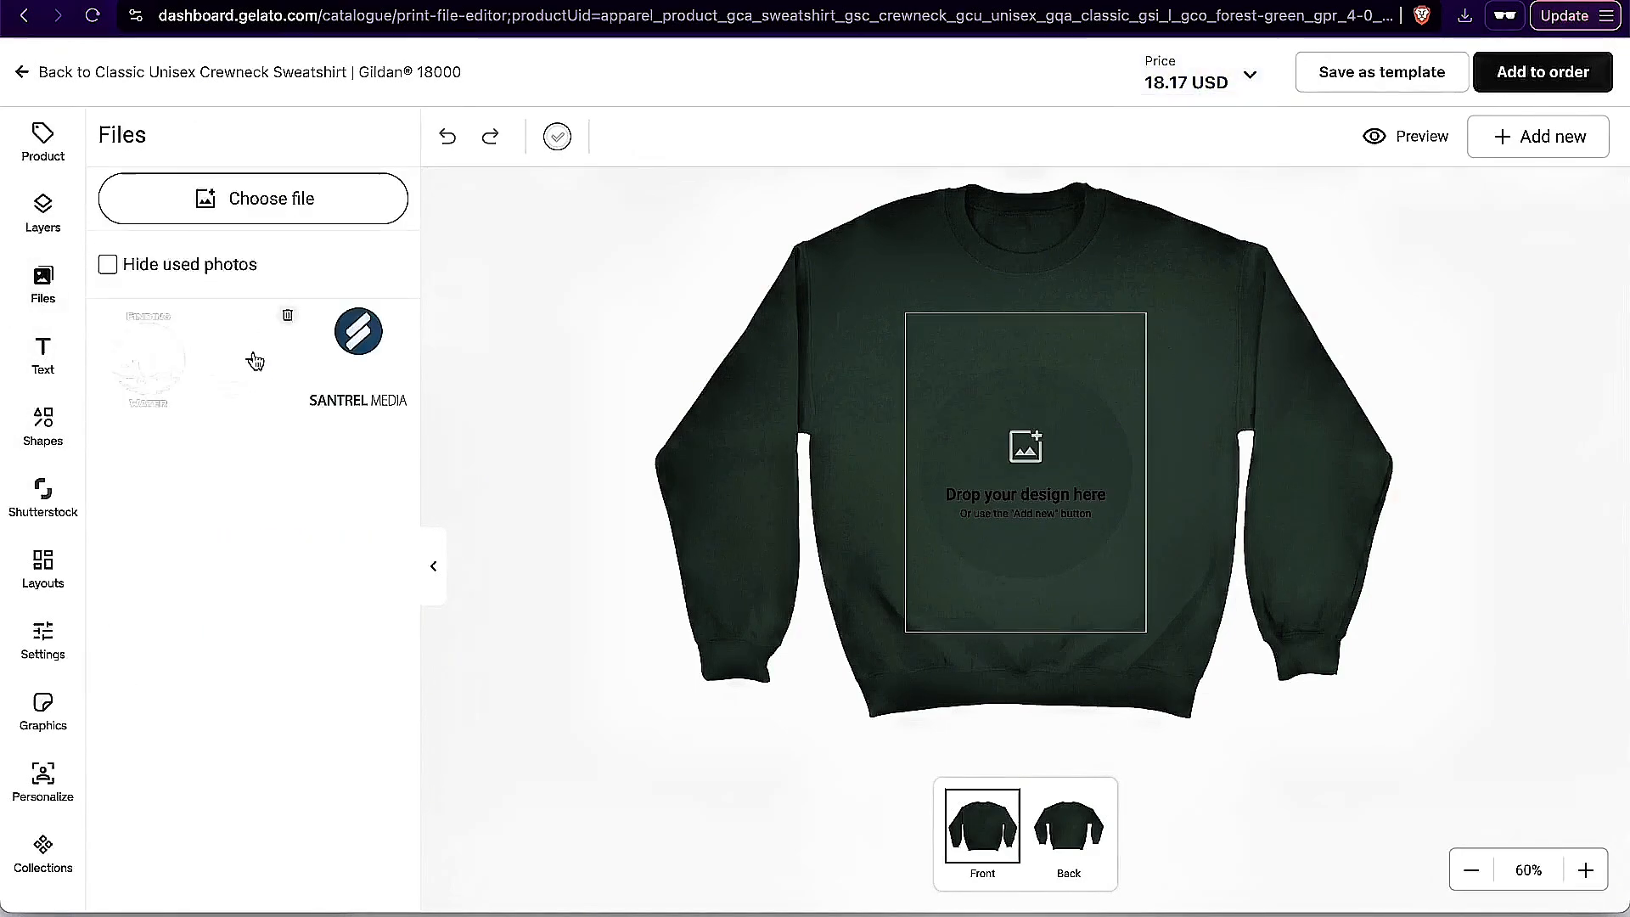
left_click(254, 359)
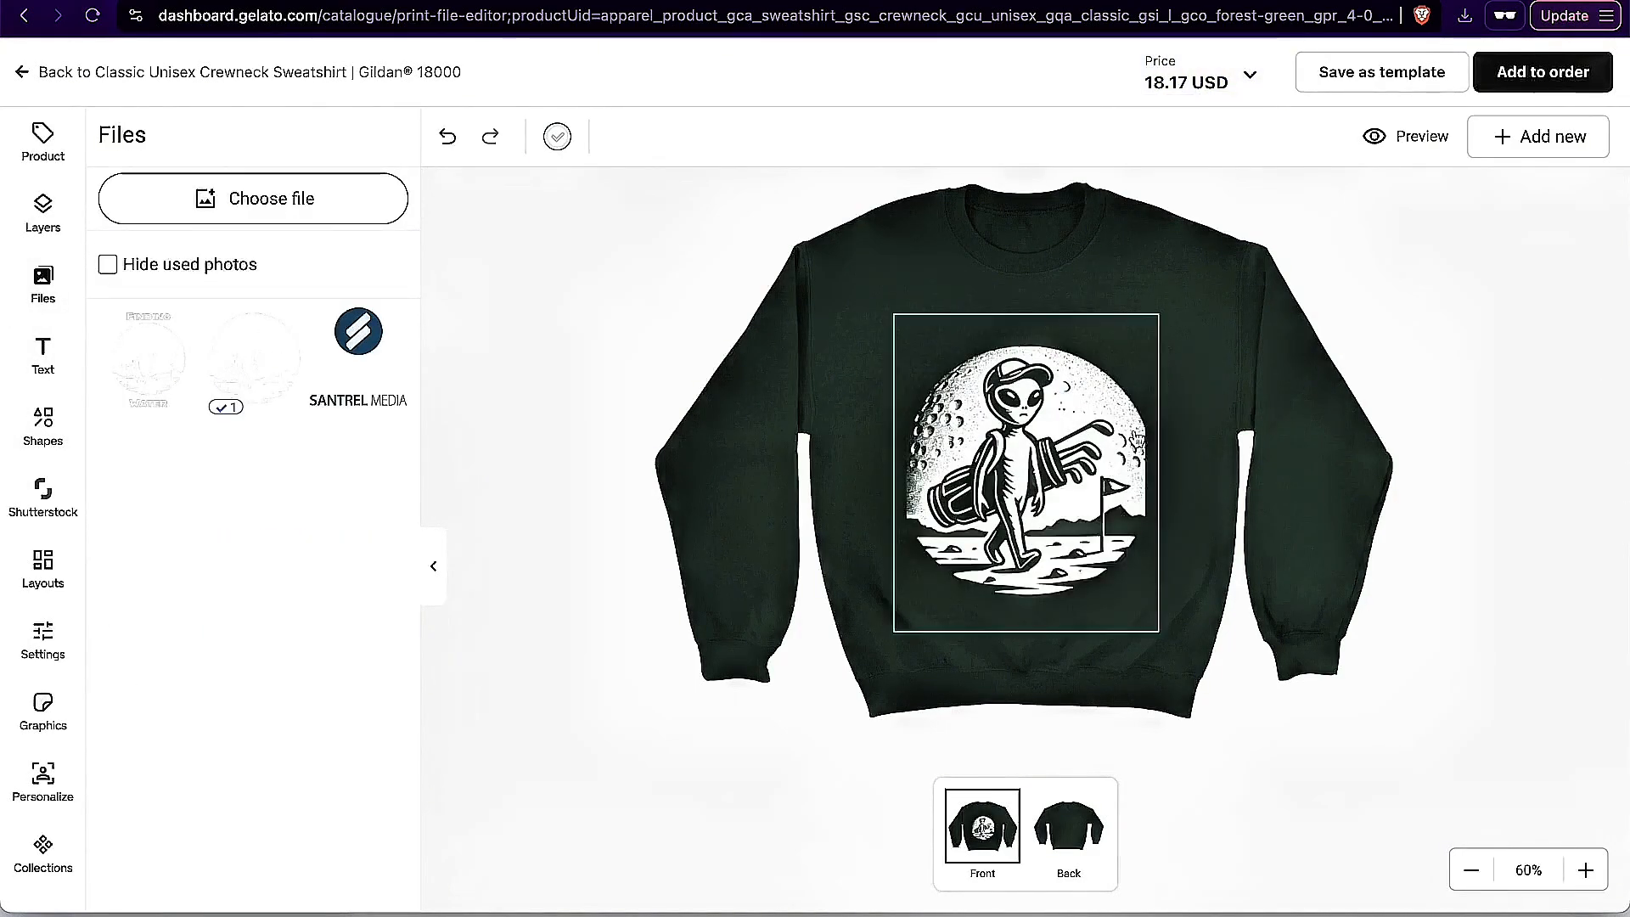
left_click_drag(1159, 470, 1134, 471)
left_click_drag(1016, 522, 1029, 495)
Step: Add the designed sweatshirt to an order, continue to shipping, and look over the shipping address form
left_click(1564, 74)
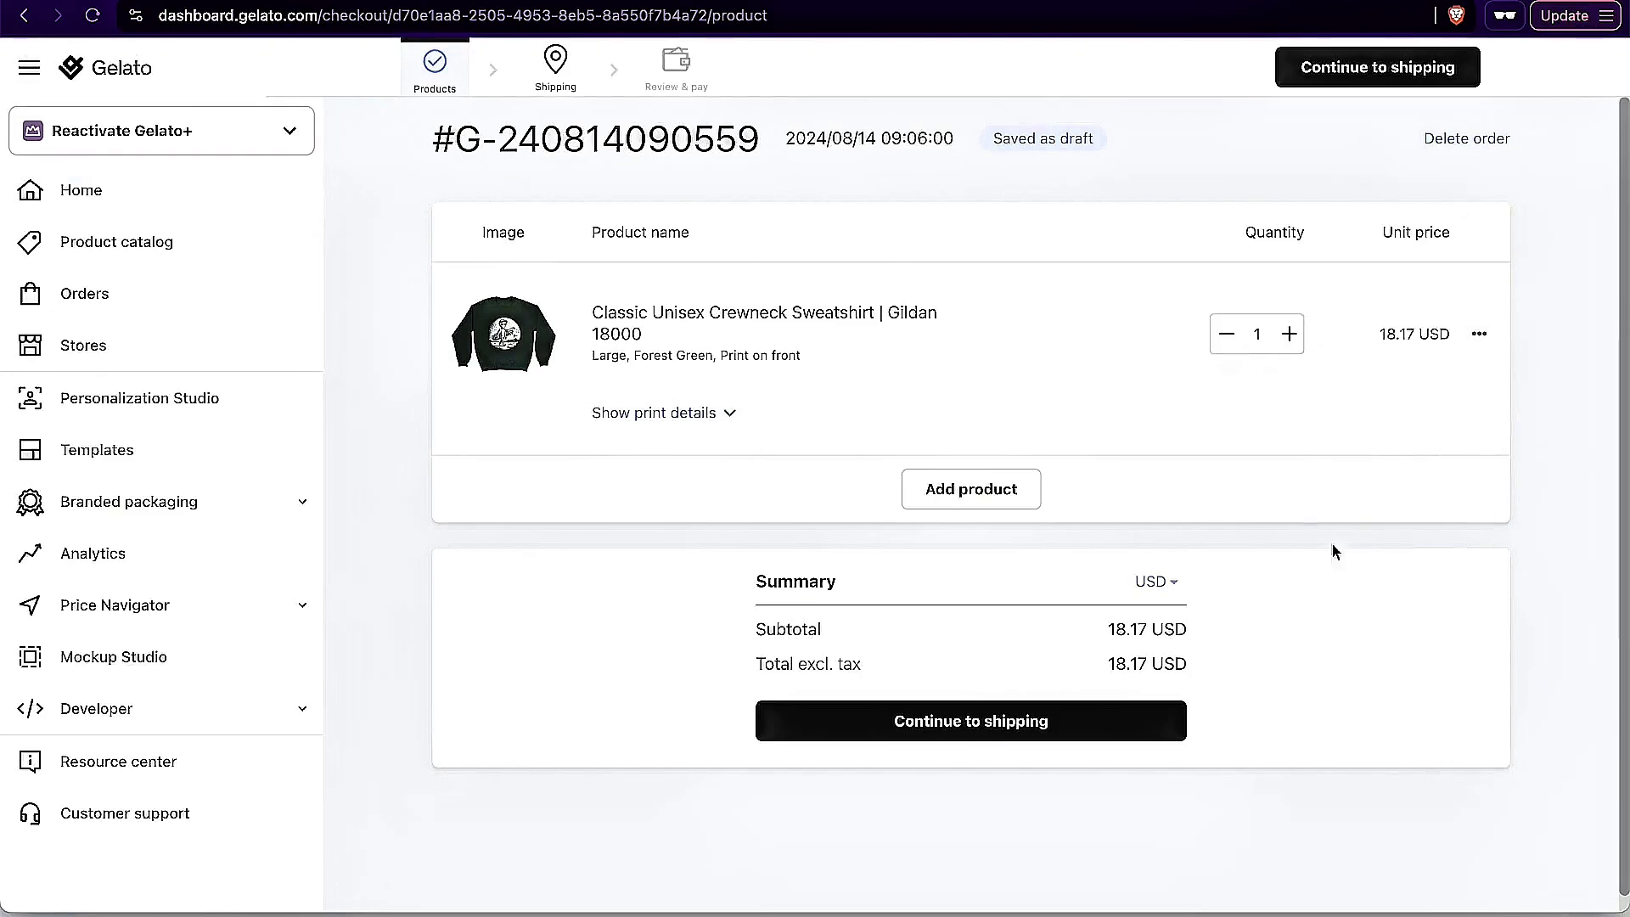
left_click(998, 723)
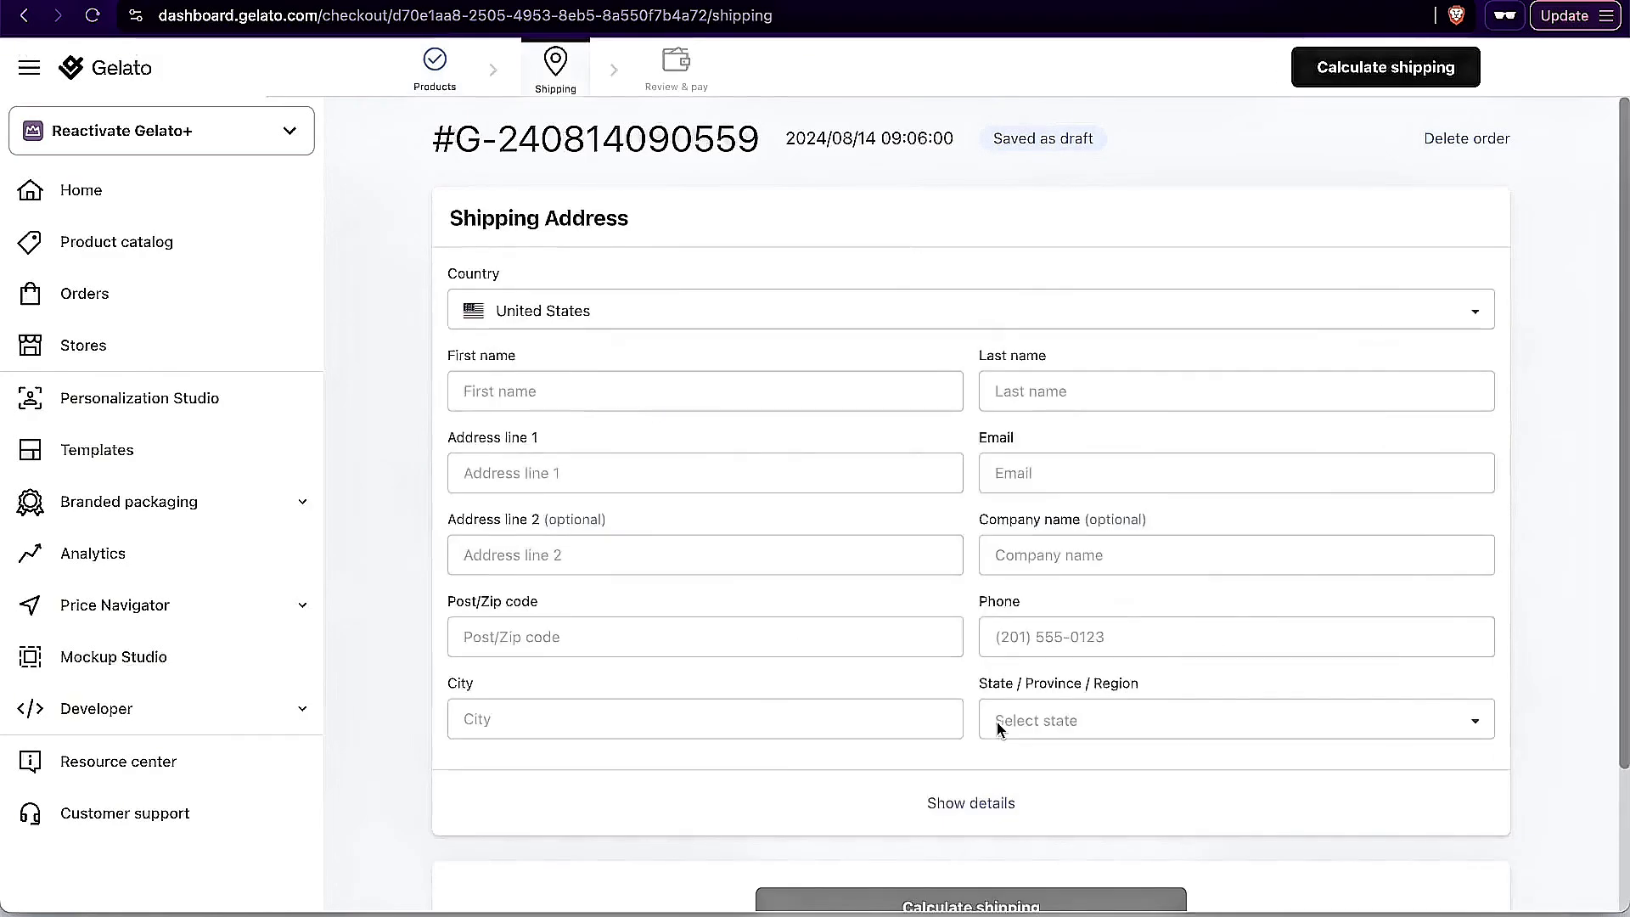
scroll(794, 531, "down", 2)
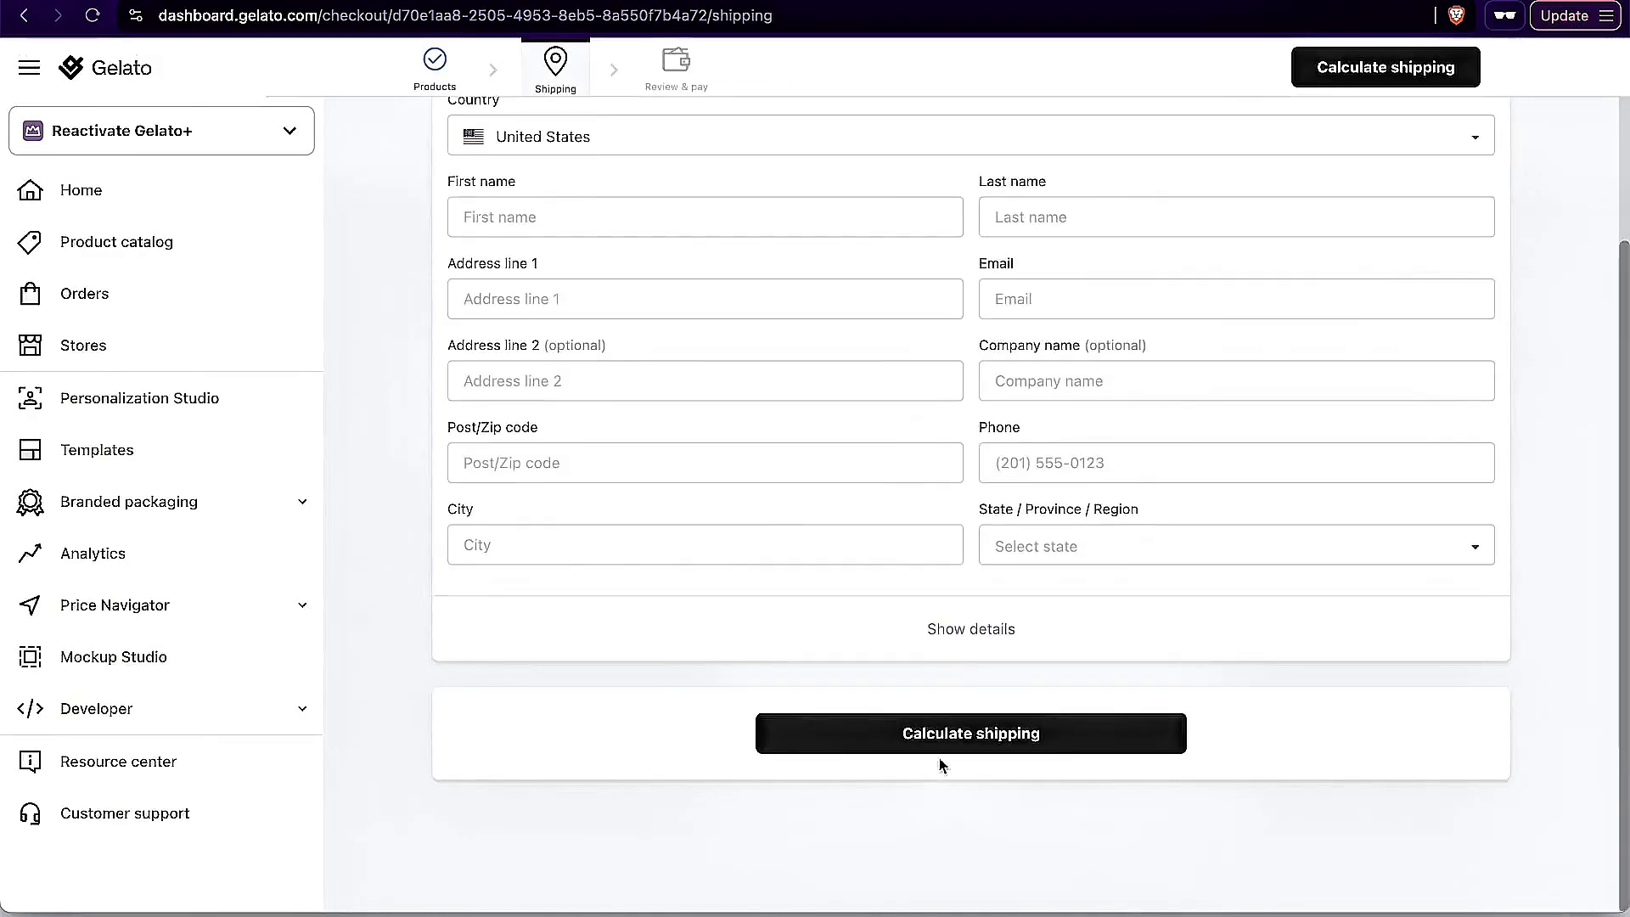
scroll(1157, 582, "up", 2)
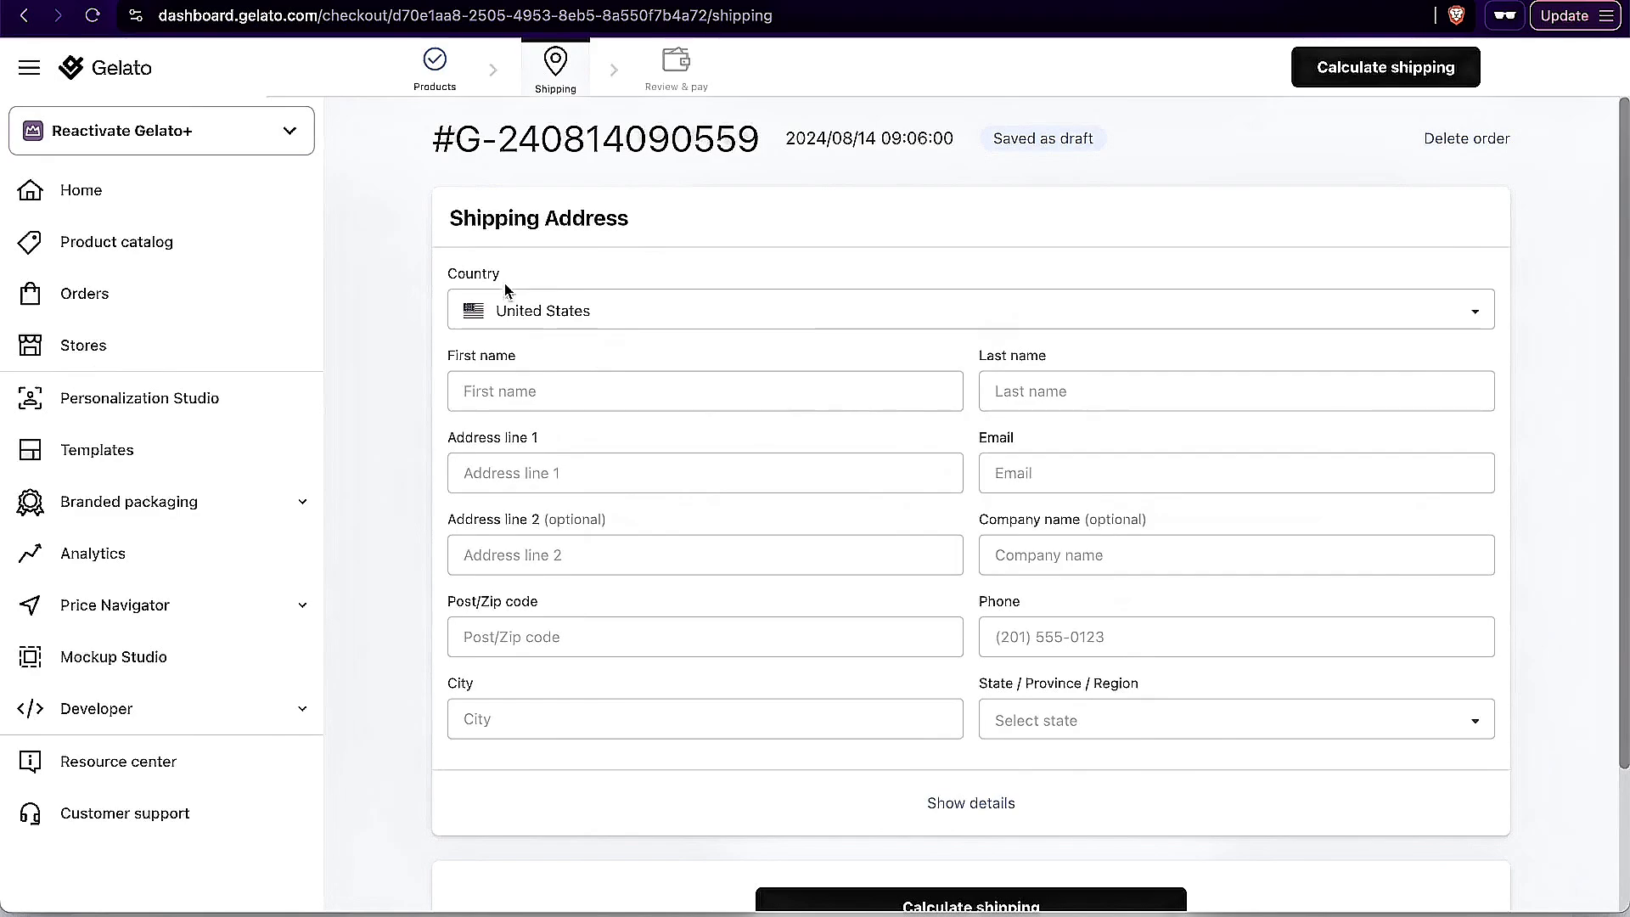
Step: Check the Shopify admin home, return to the Gelato dashboard home, and open the account's subscriptions
left_click(1061, 0)
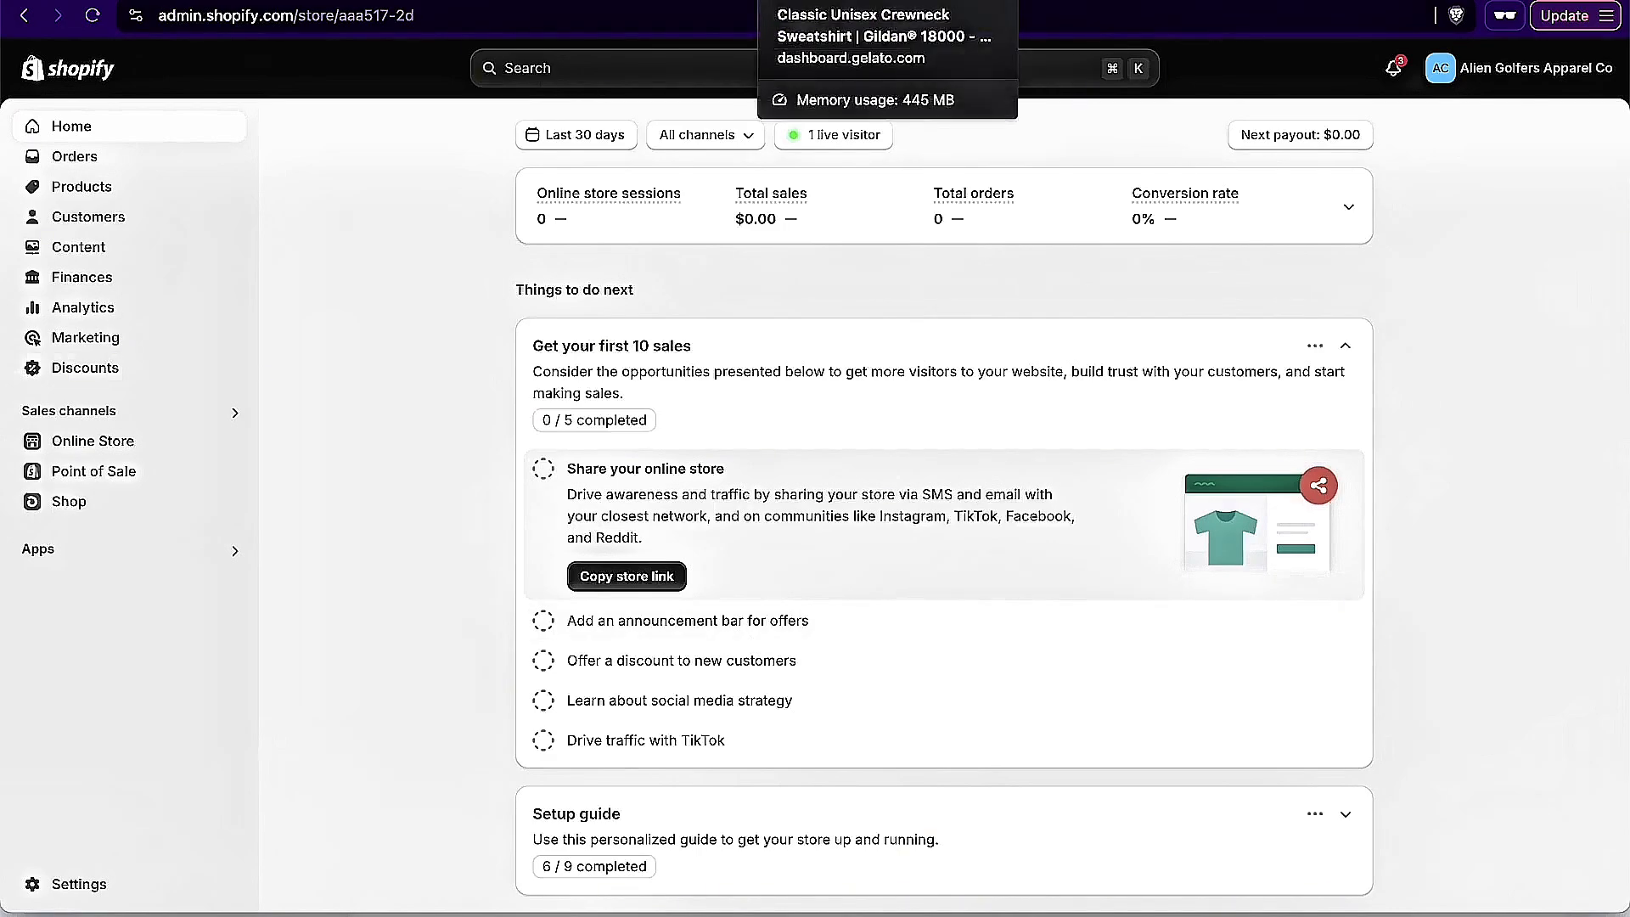
left_click(849, 1)
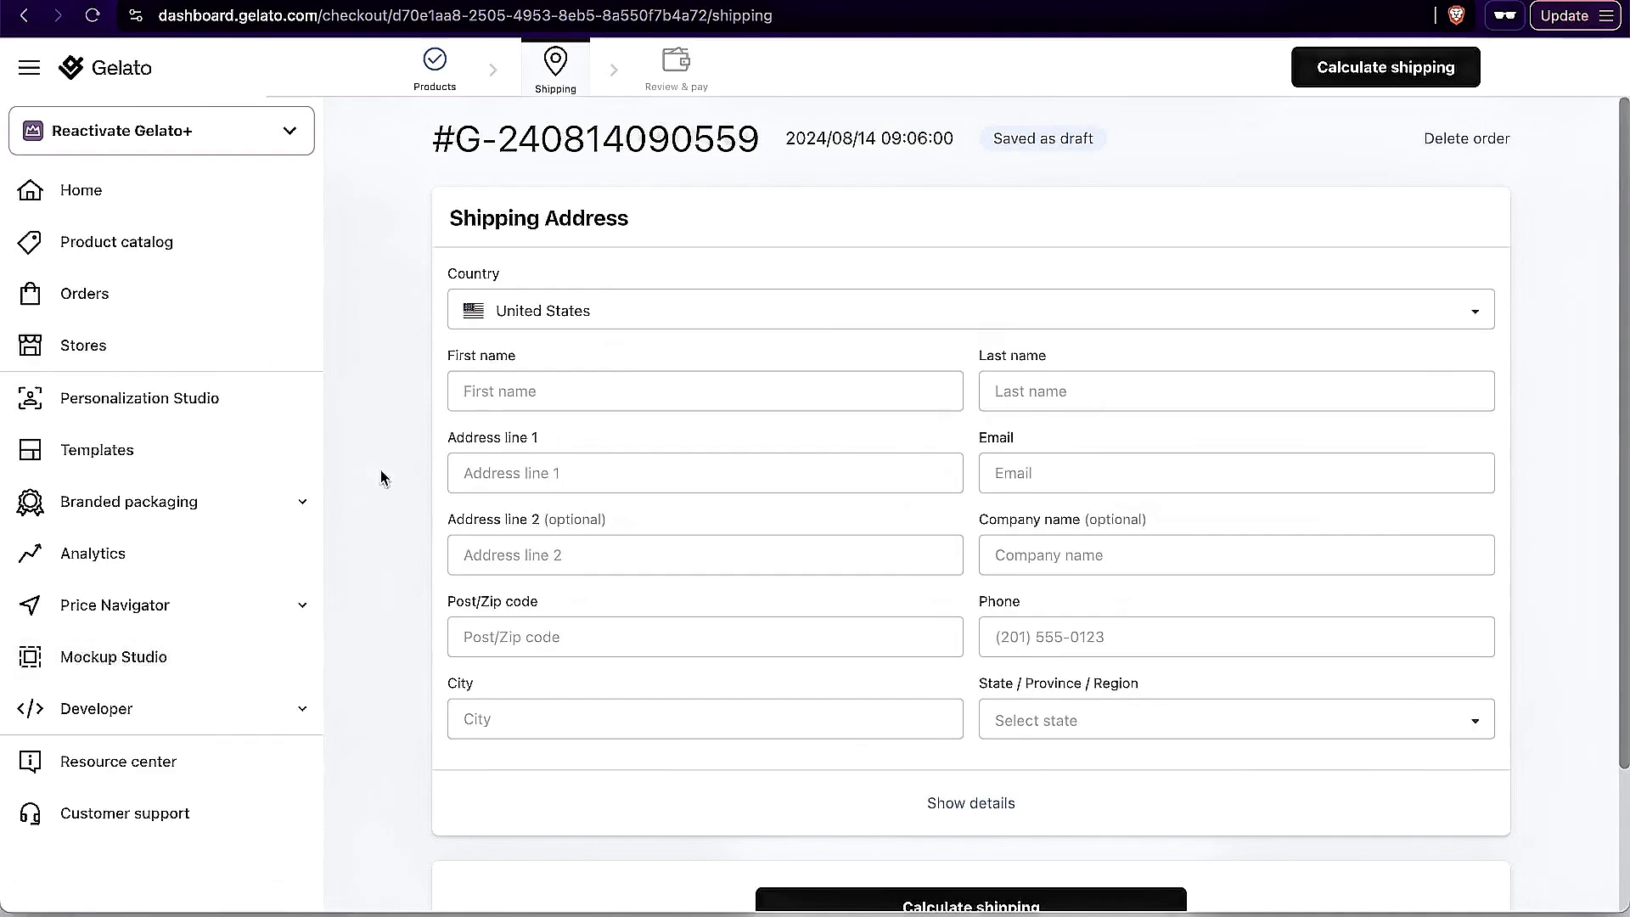
left_click(106, 72)
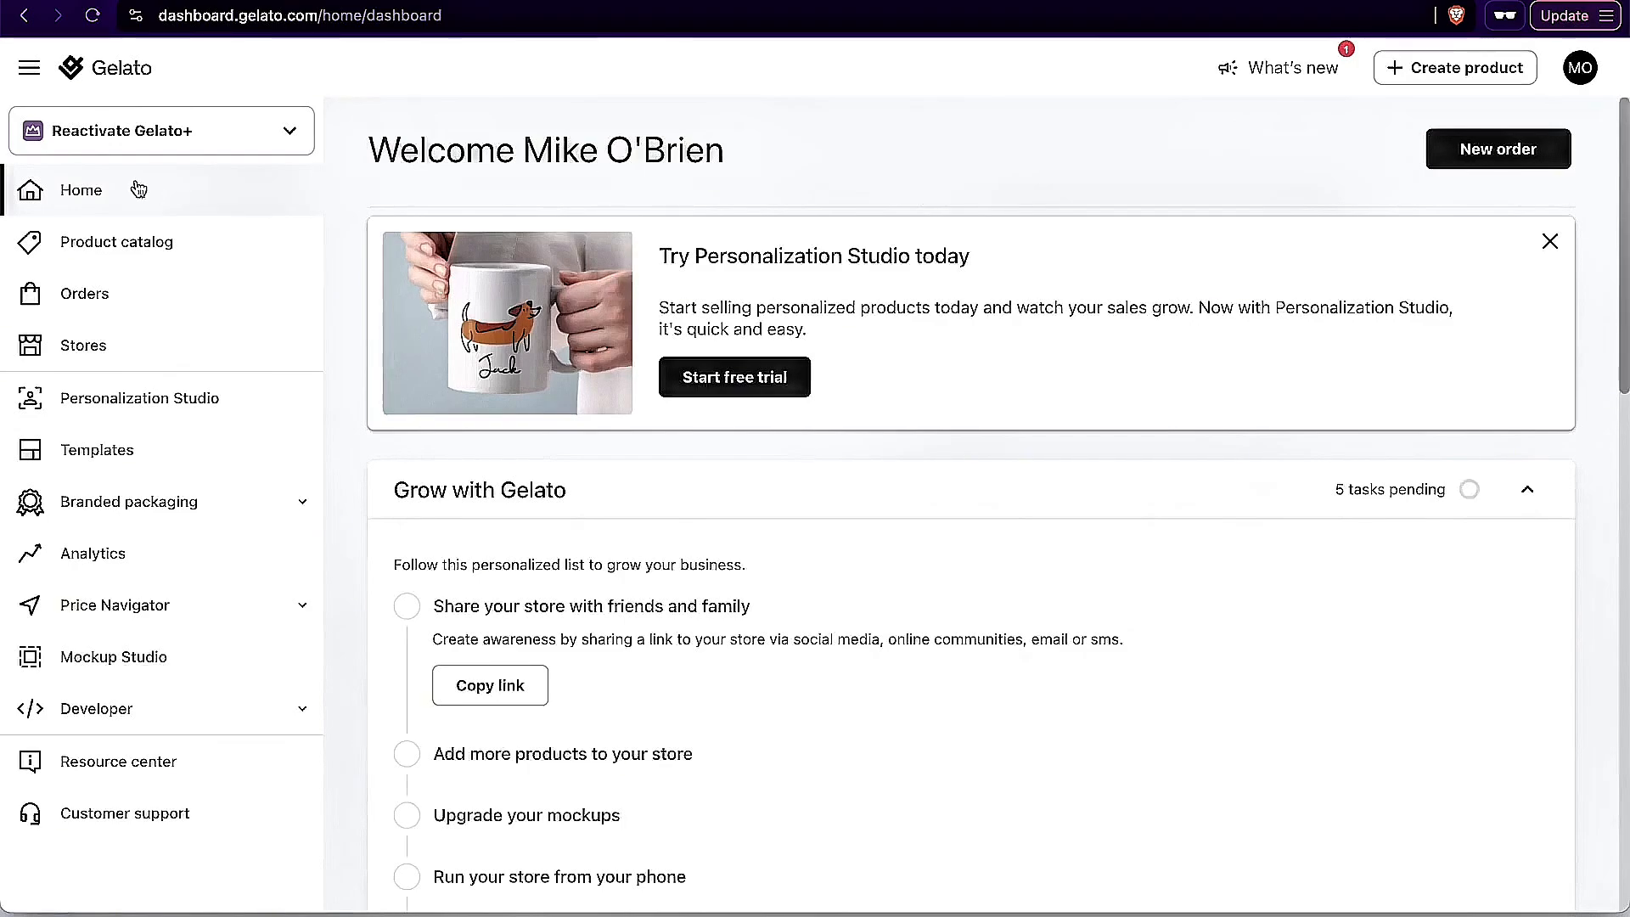
left_click(270, 131)
left_click(1580, 68)
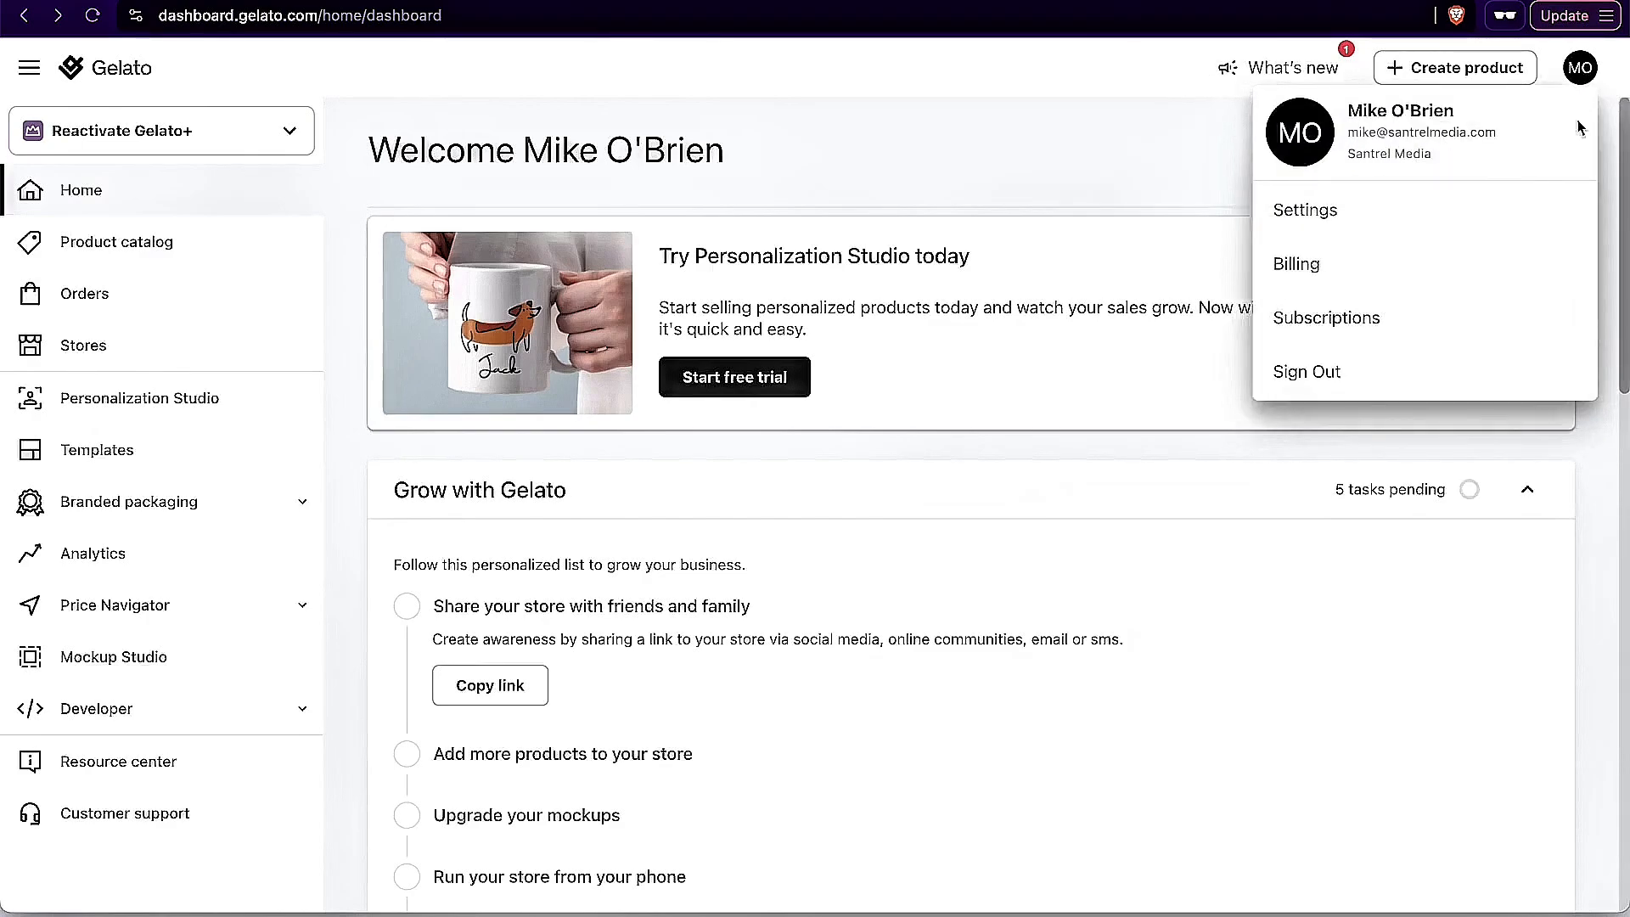
left_click(1368, 317)
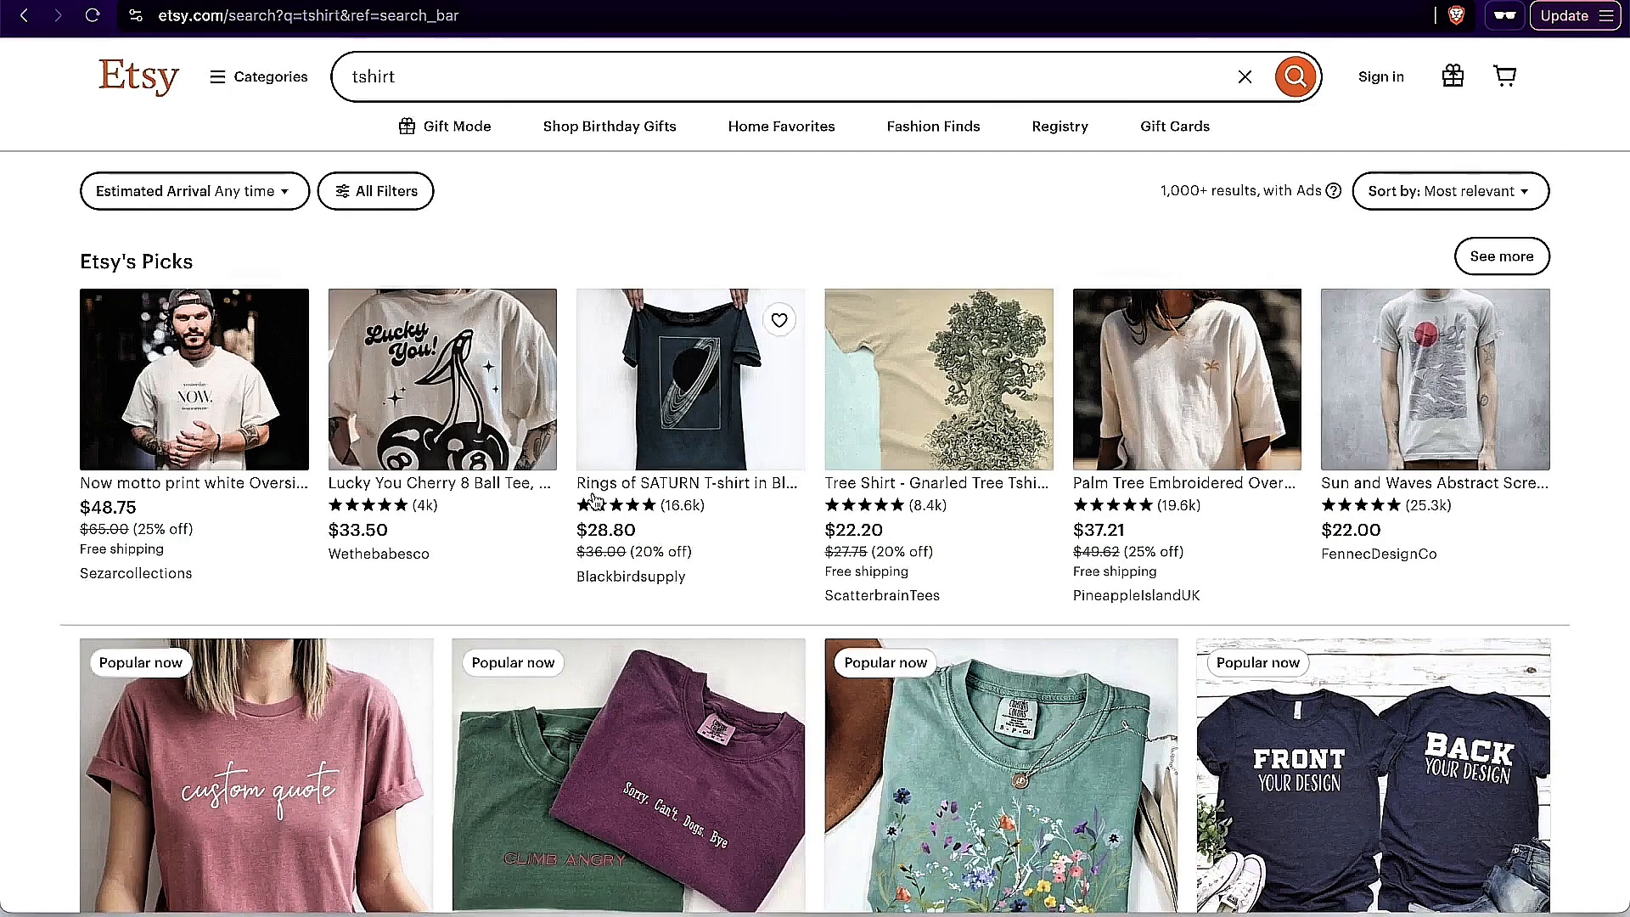
Step: Look through the Etsy search results for tshirt and switch back to Gelato's subscription management page
scroll(592, 499, "down", 4)
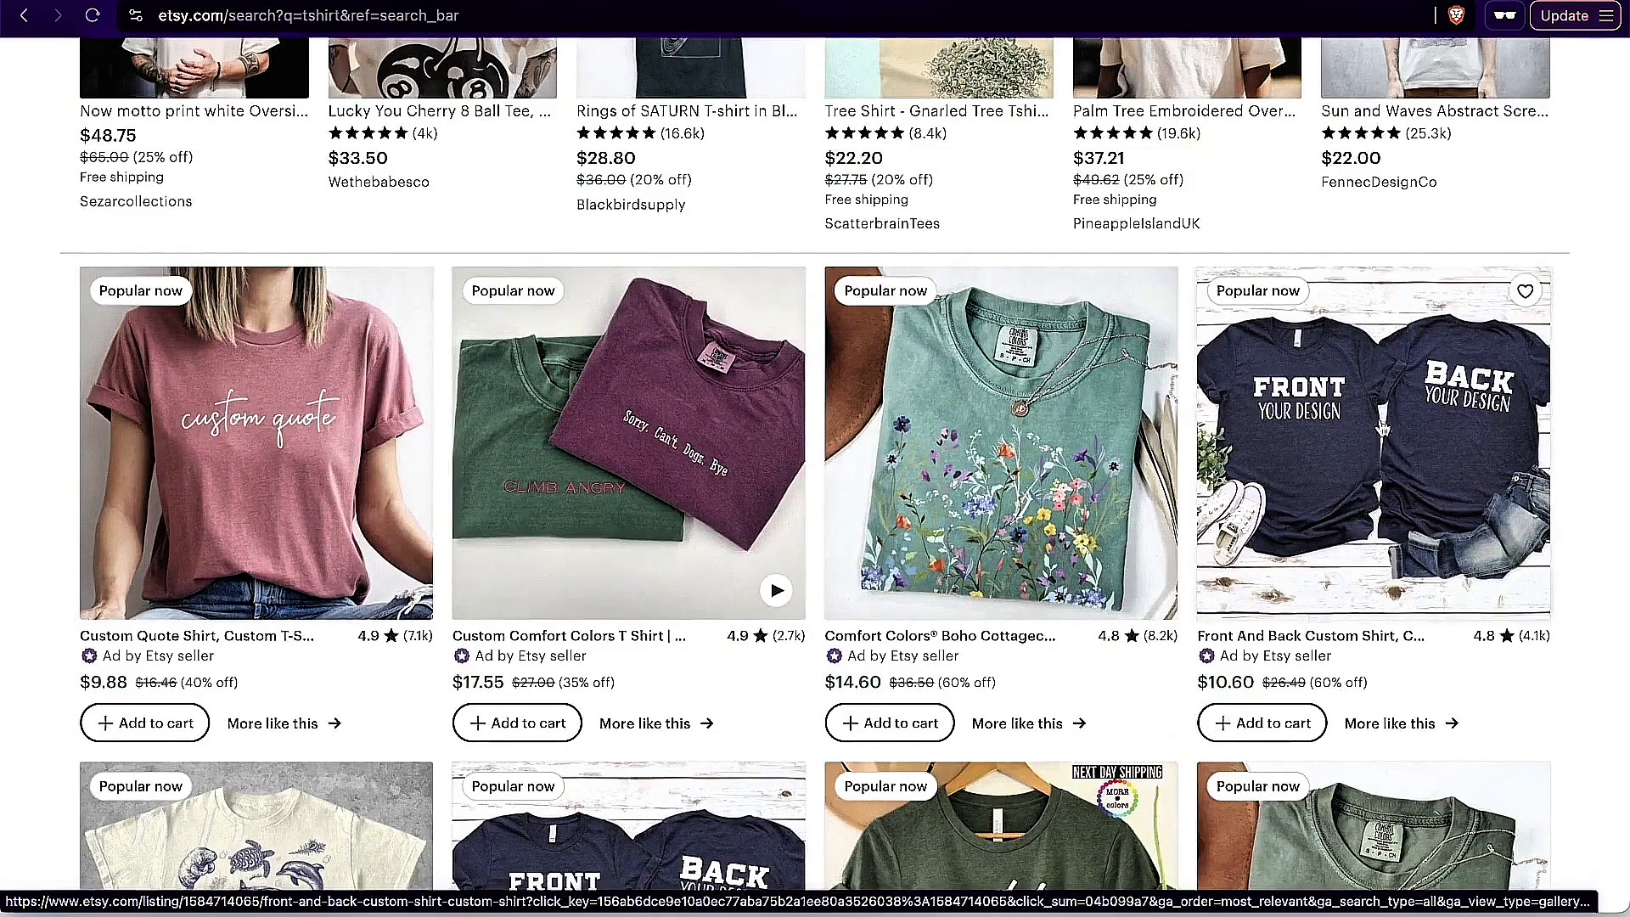
scroll(1409, 401, "down", 4)
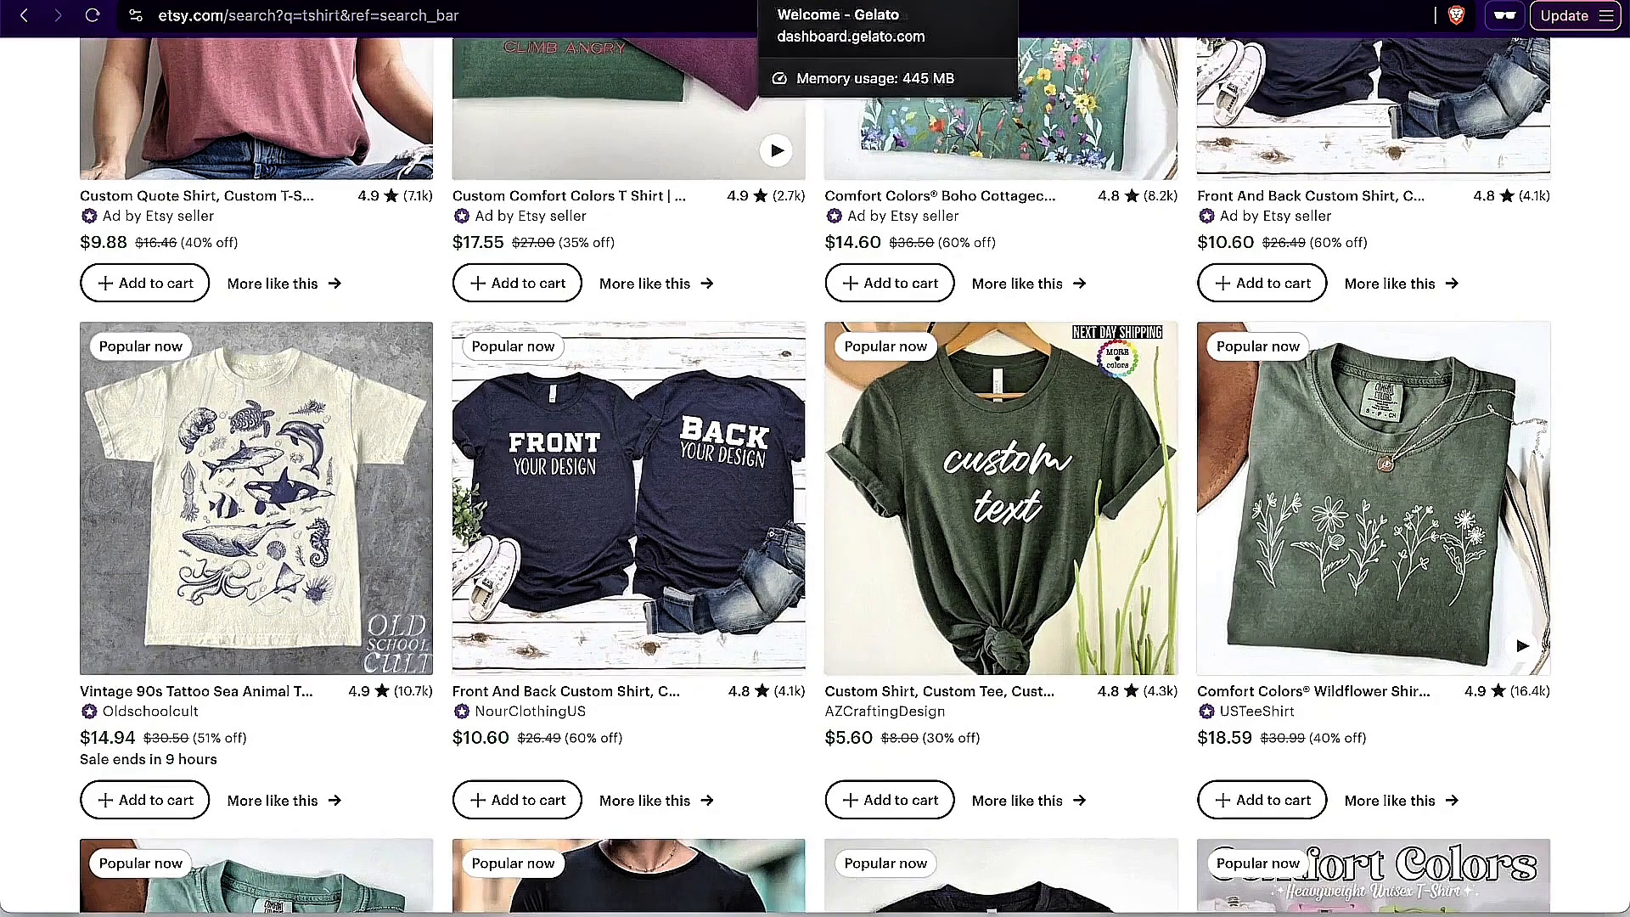
left_click(848, 7)
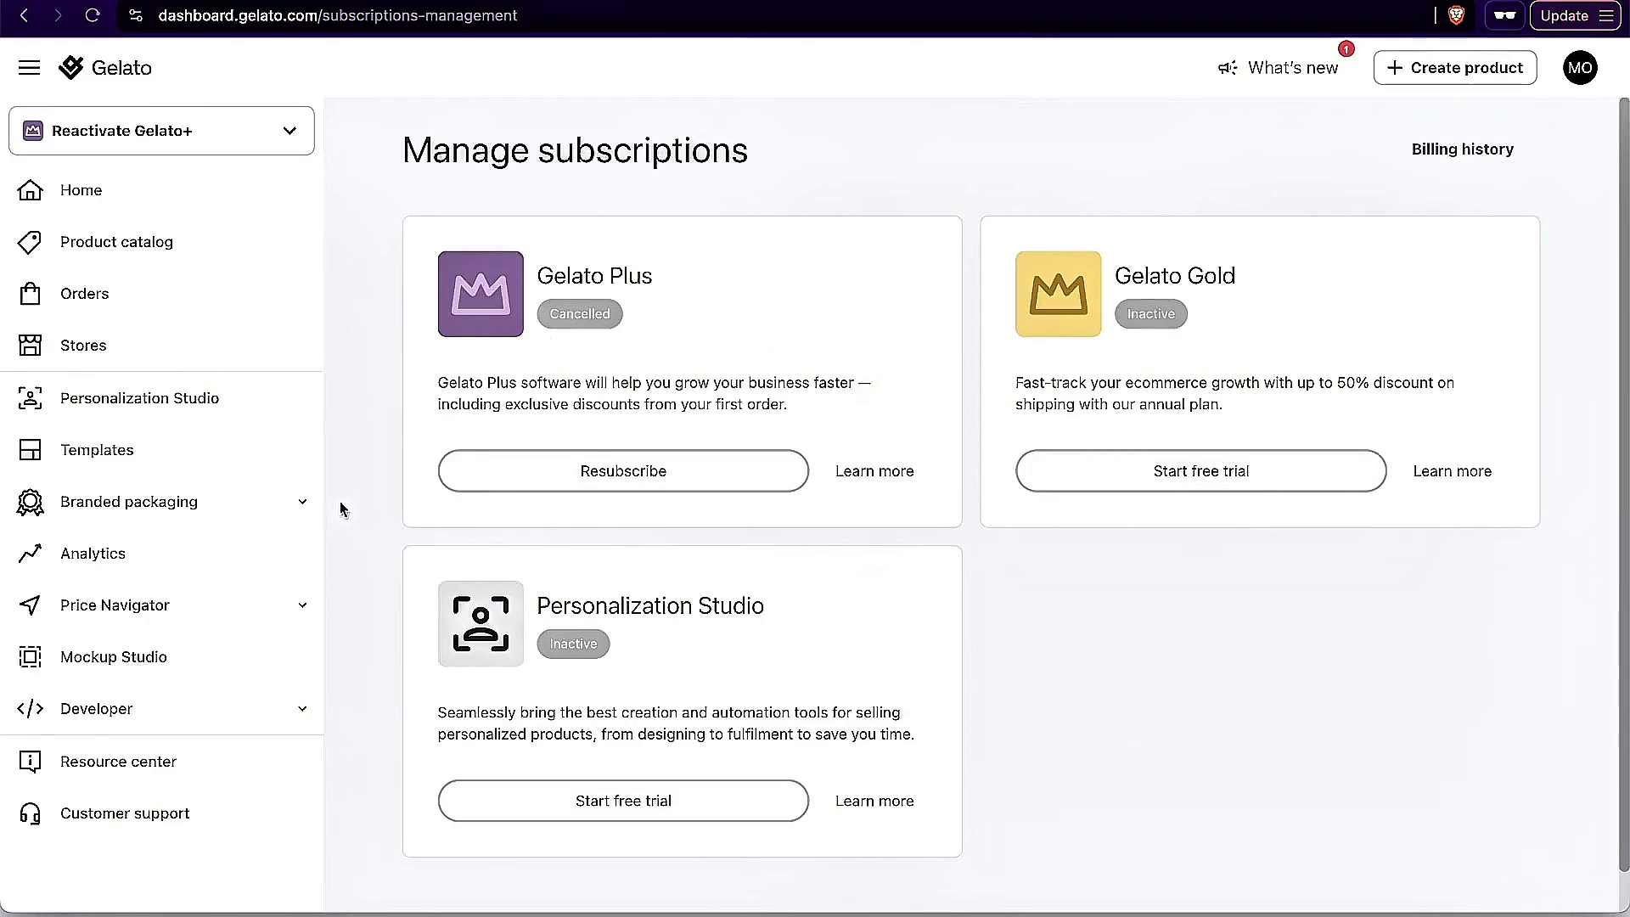
Step: Open Personalization Studio and look over its introduction, Shopify and Etsy integrations, features and FAQ
left_click(163, 401)
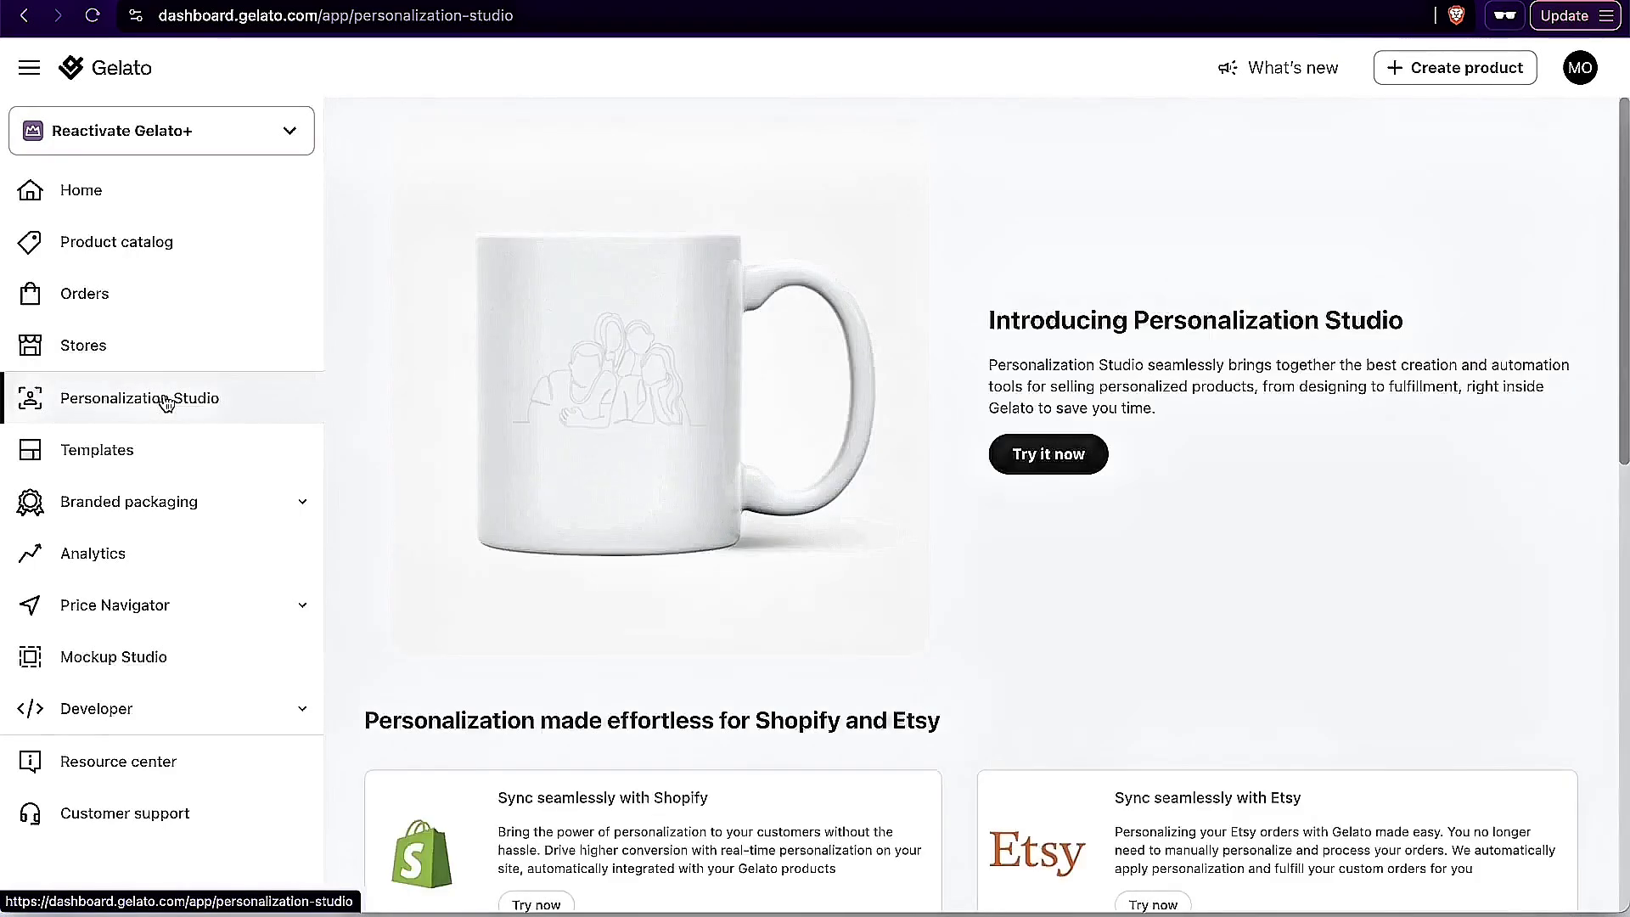
scroll(877, 462, "down", 2)
scroll(877, 462, "up", 2)
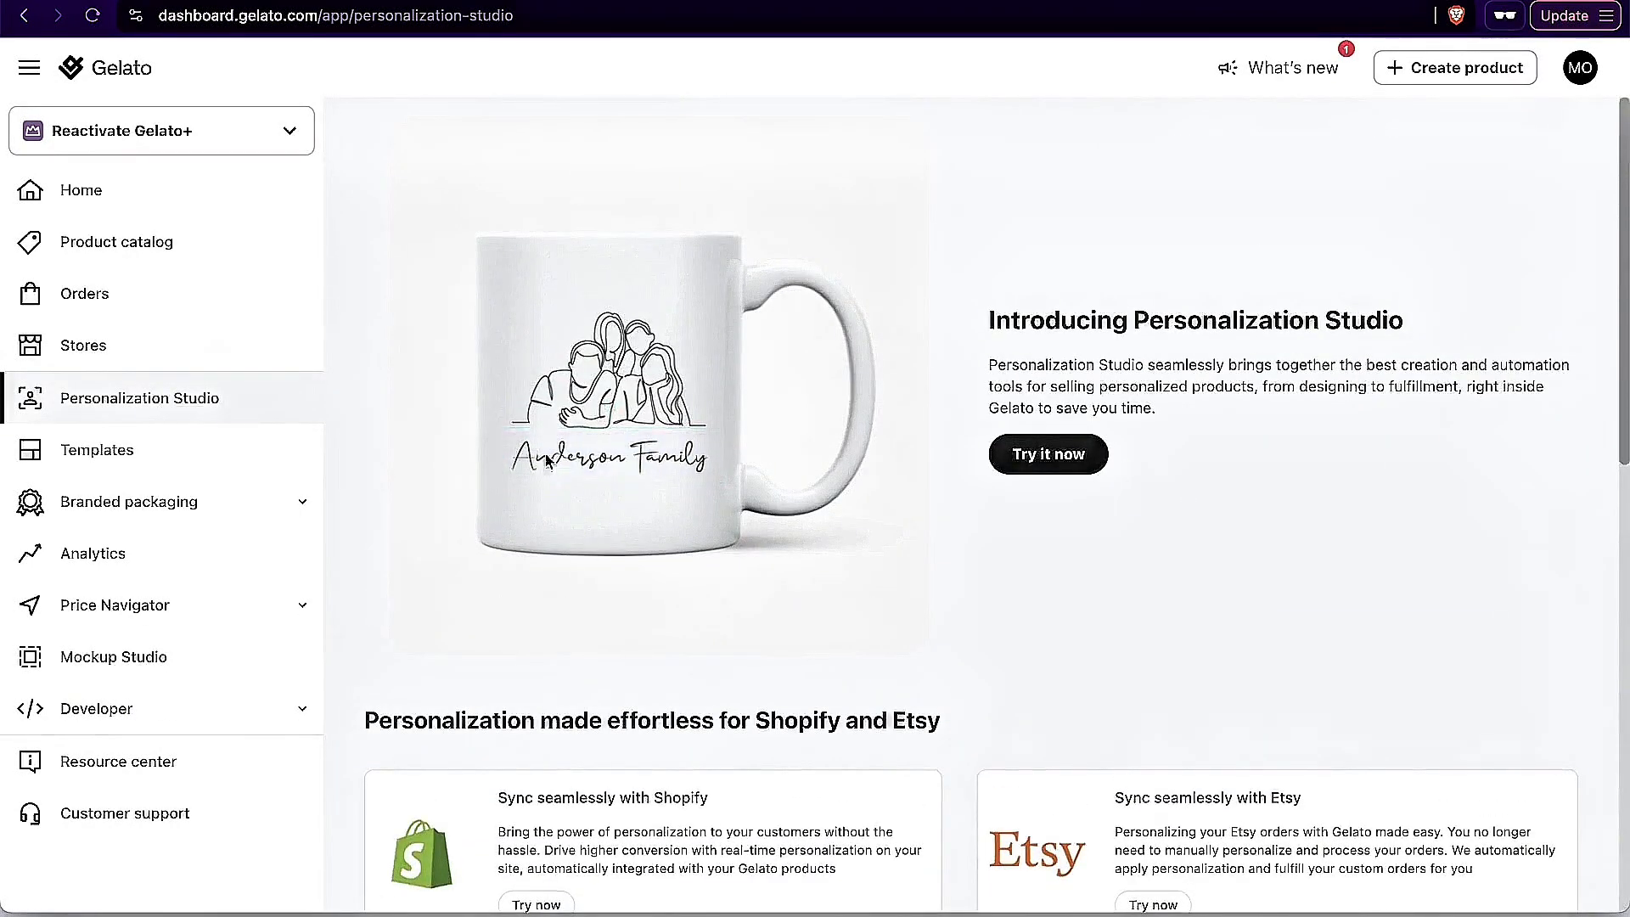
scroll(895, 540, "down", 1)
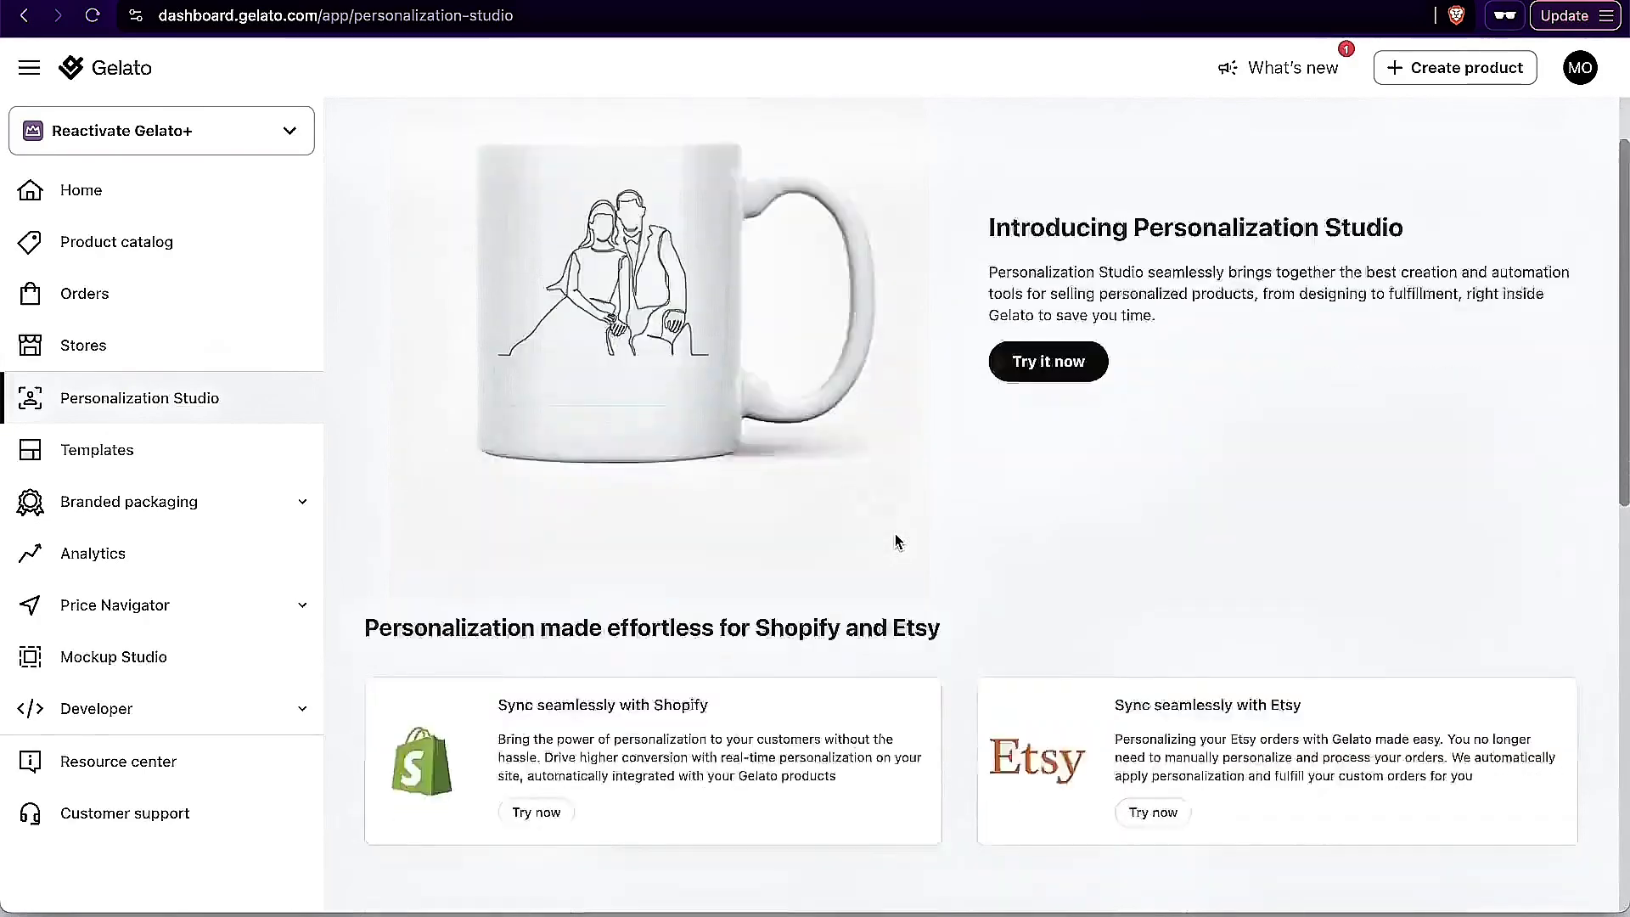
scroll(895, 539, "down", 6)
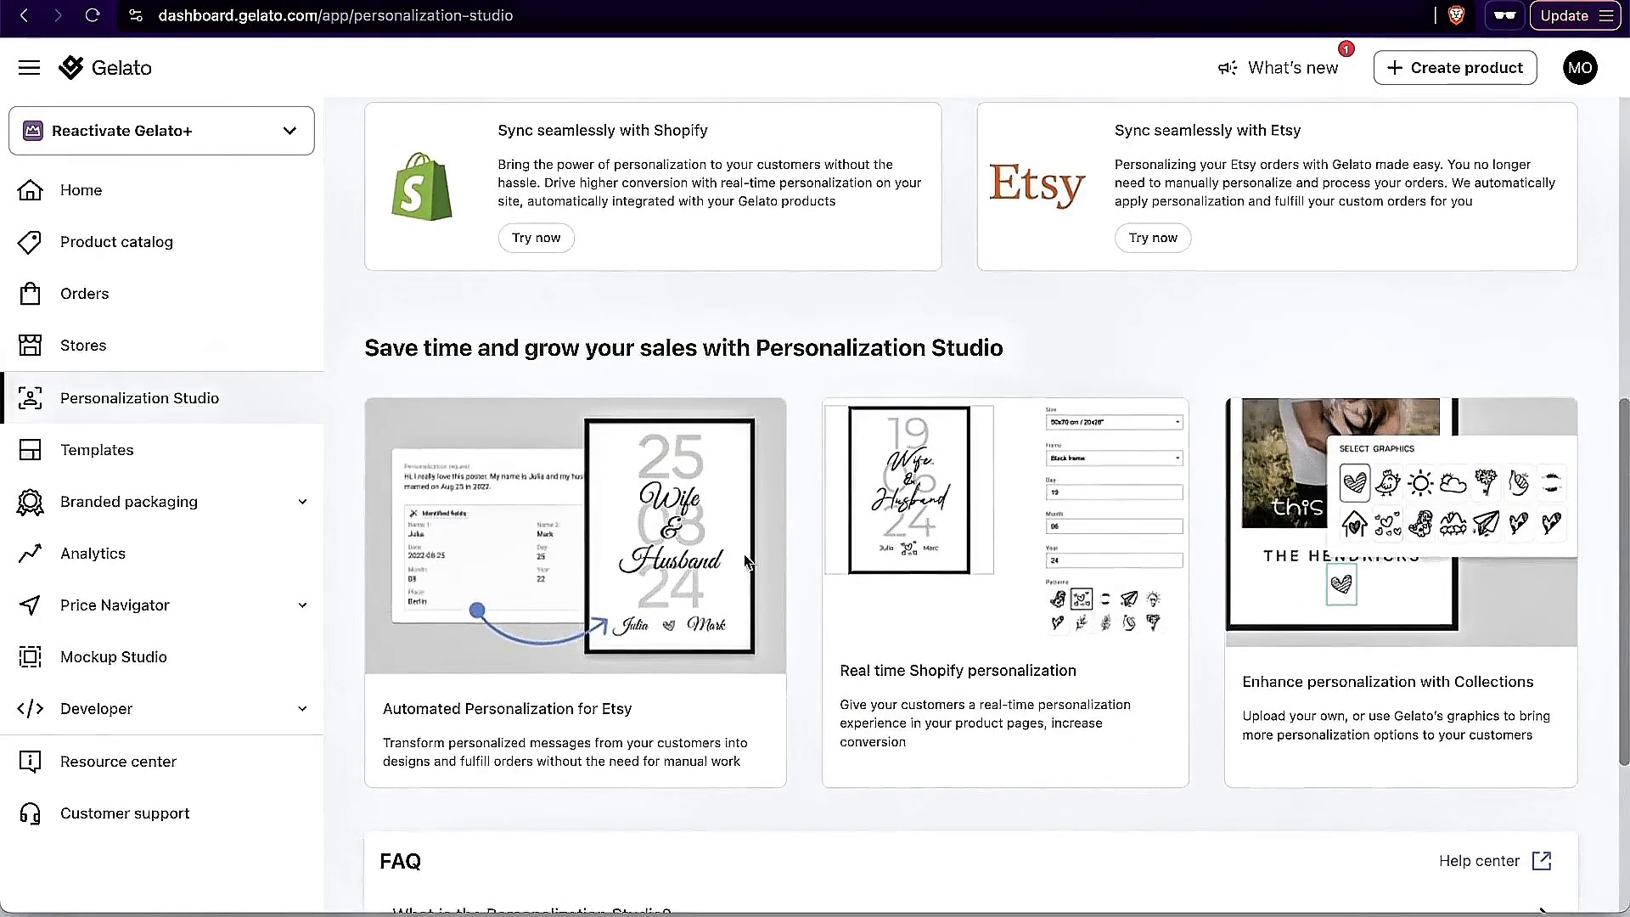
scroll(823, 565, "down", 1)
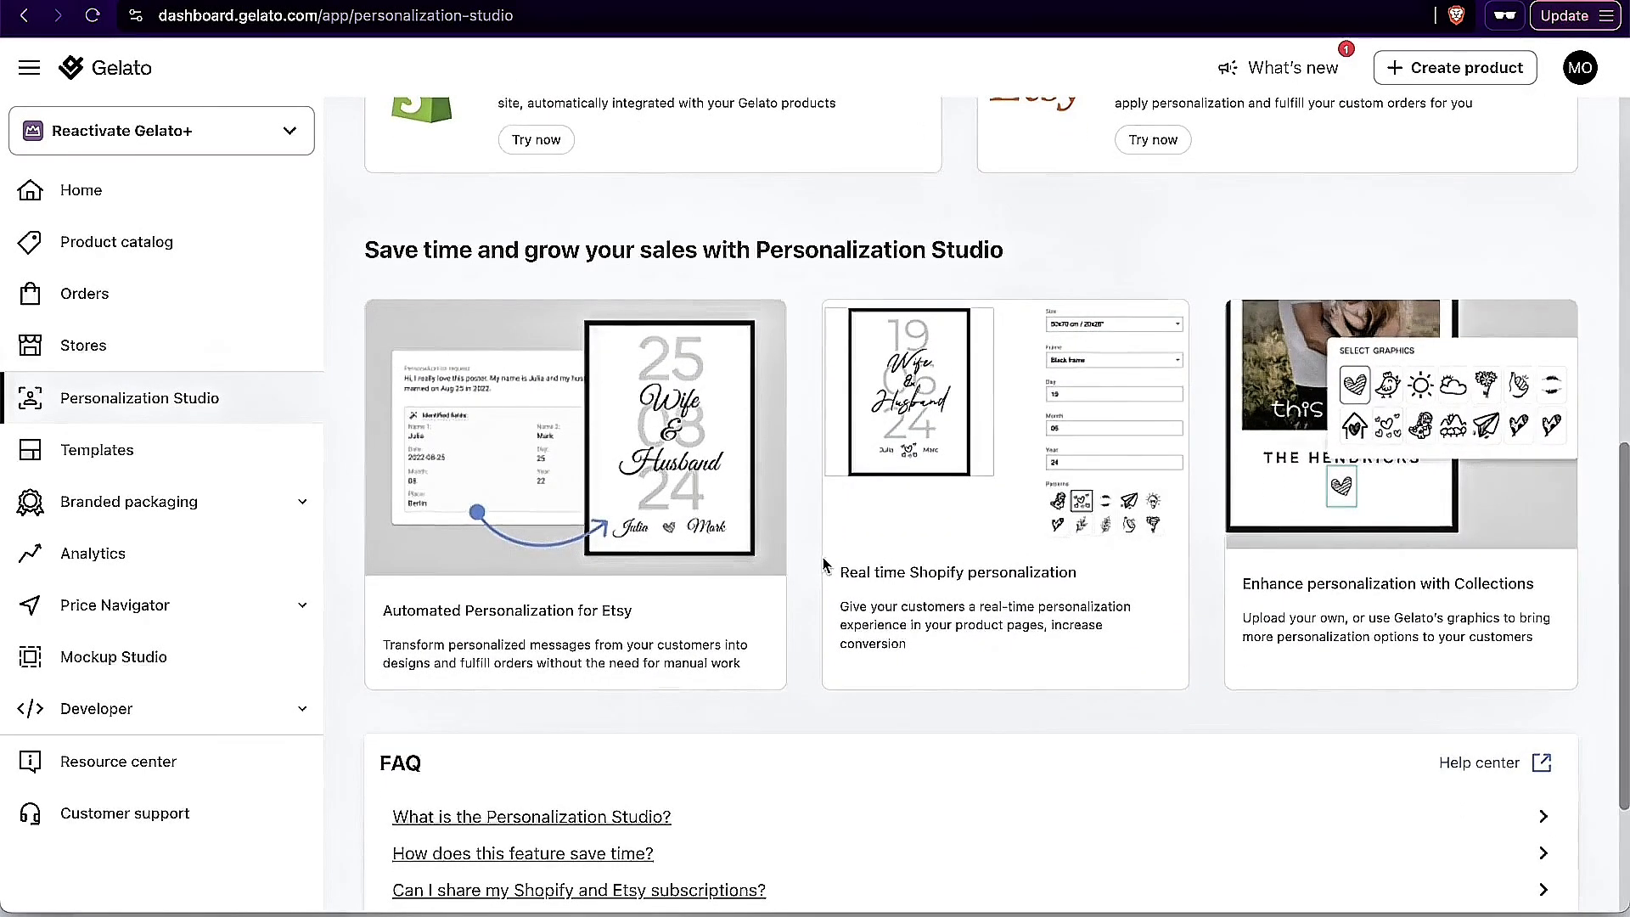
scroll(823, 565, "down", 2)
scroll(824, 564, "up", 3)
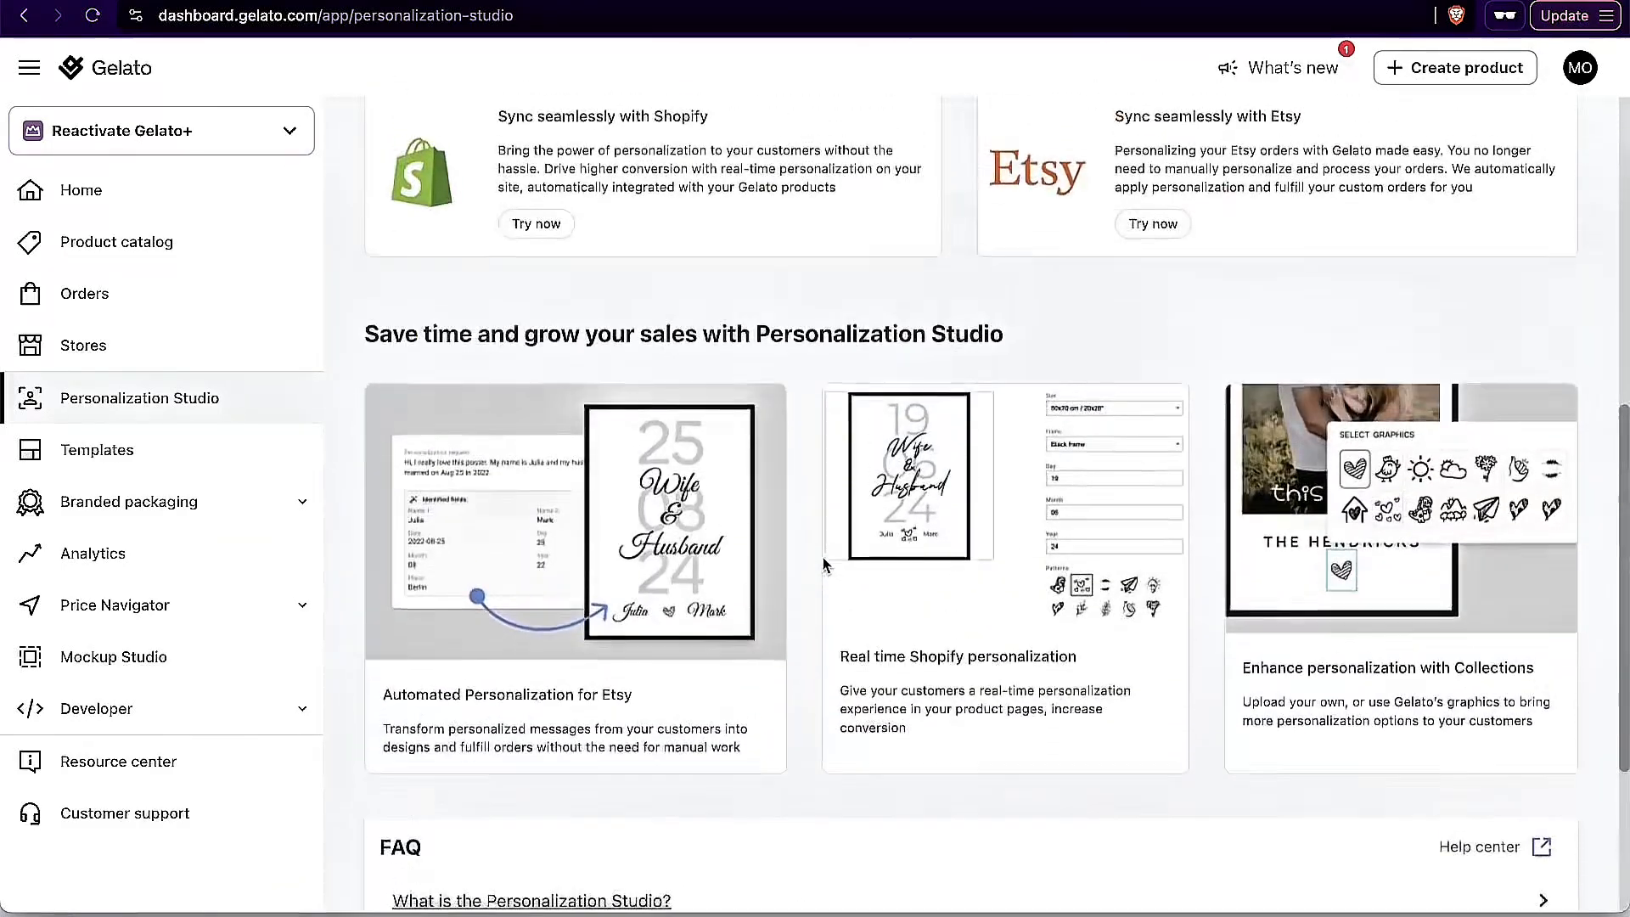
left_click(188, 412)
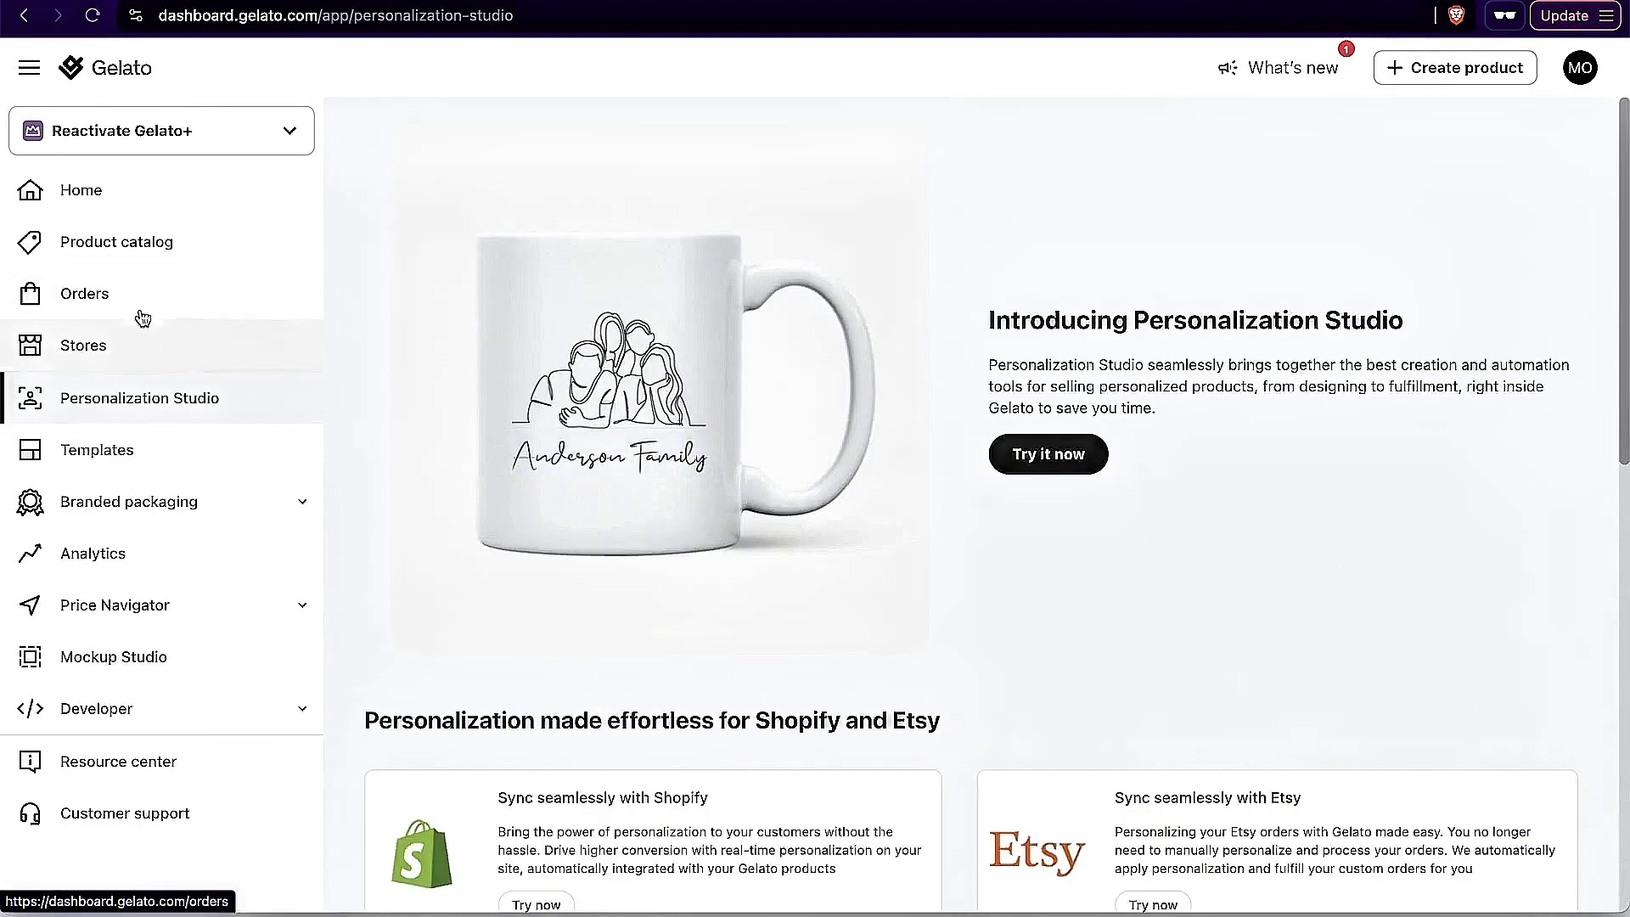
Step: View the product catalog, return to the Gelato subscriptions, and open the plan comparison through the Gelato Plus details
left_click(161, 262)
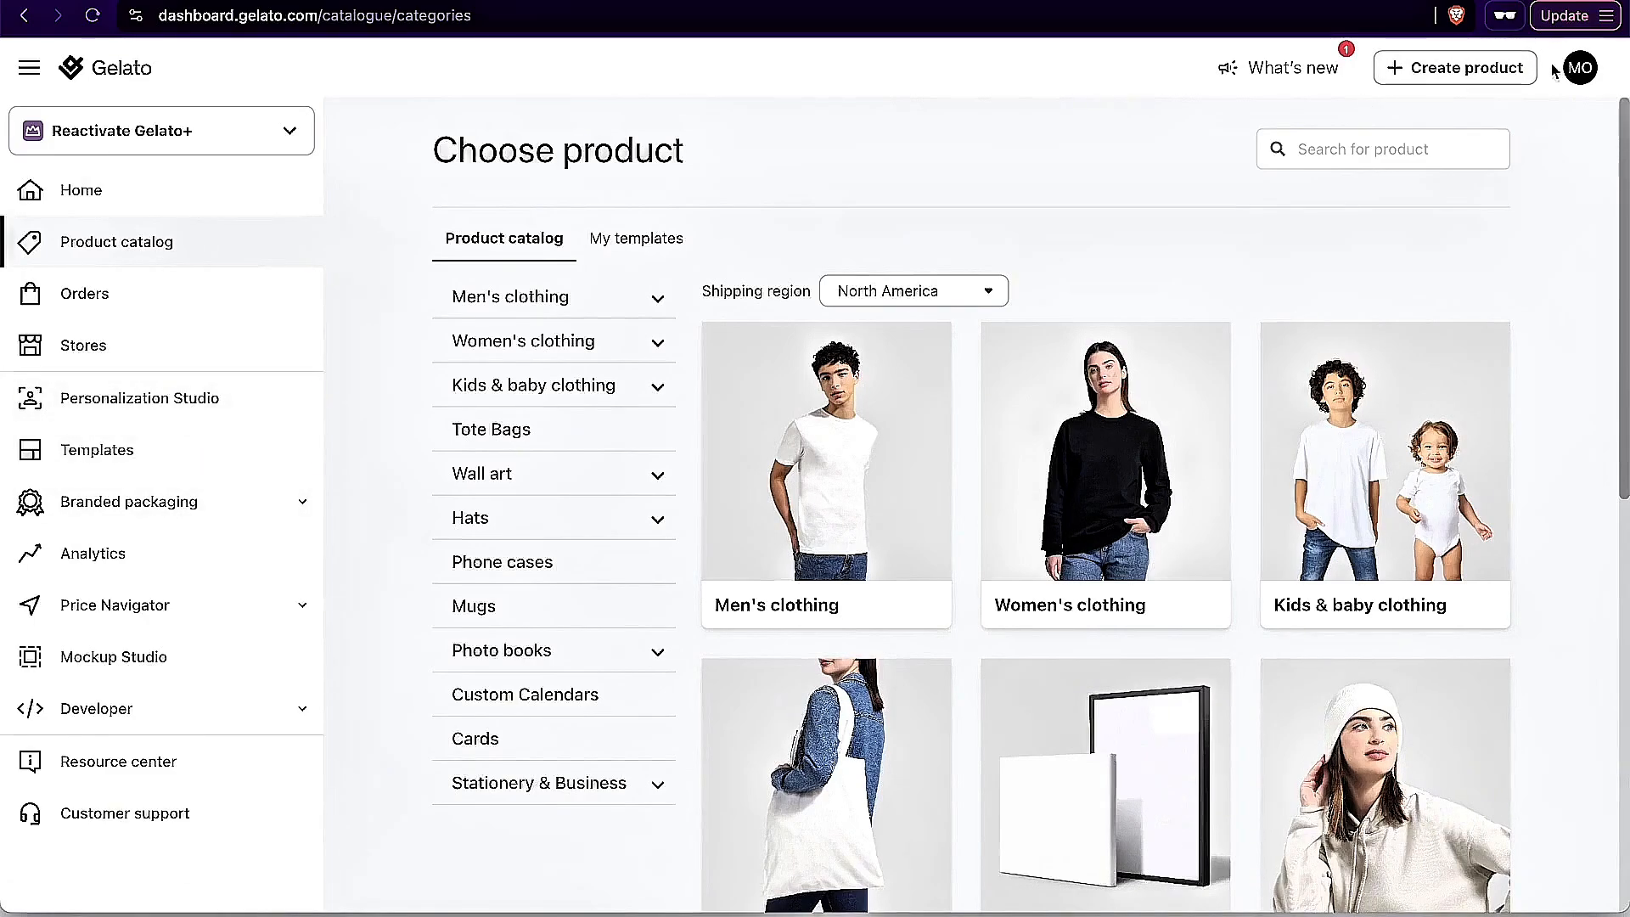
left_click(1577, 69)
left_click(1438, 309)
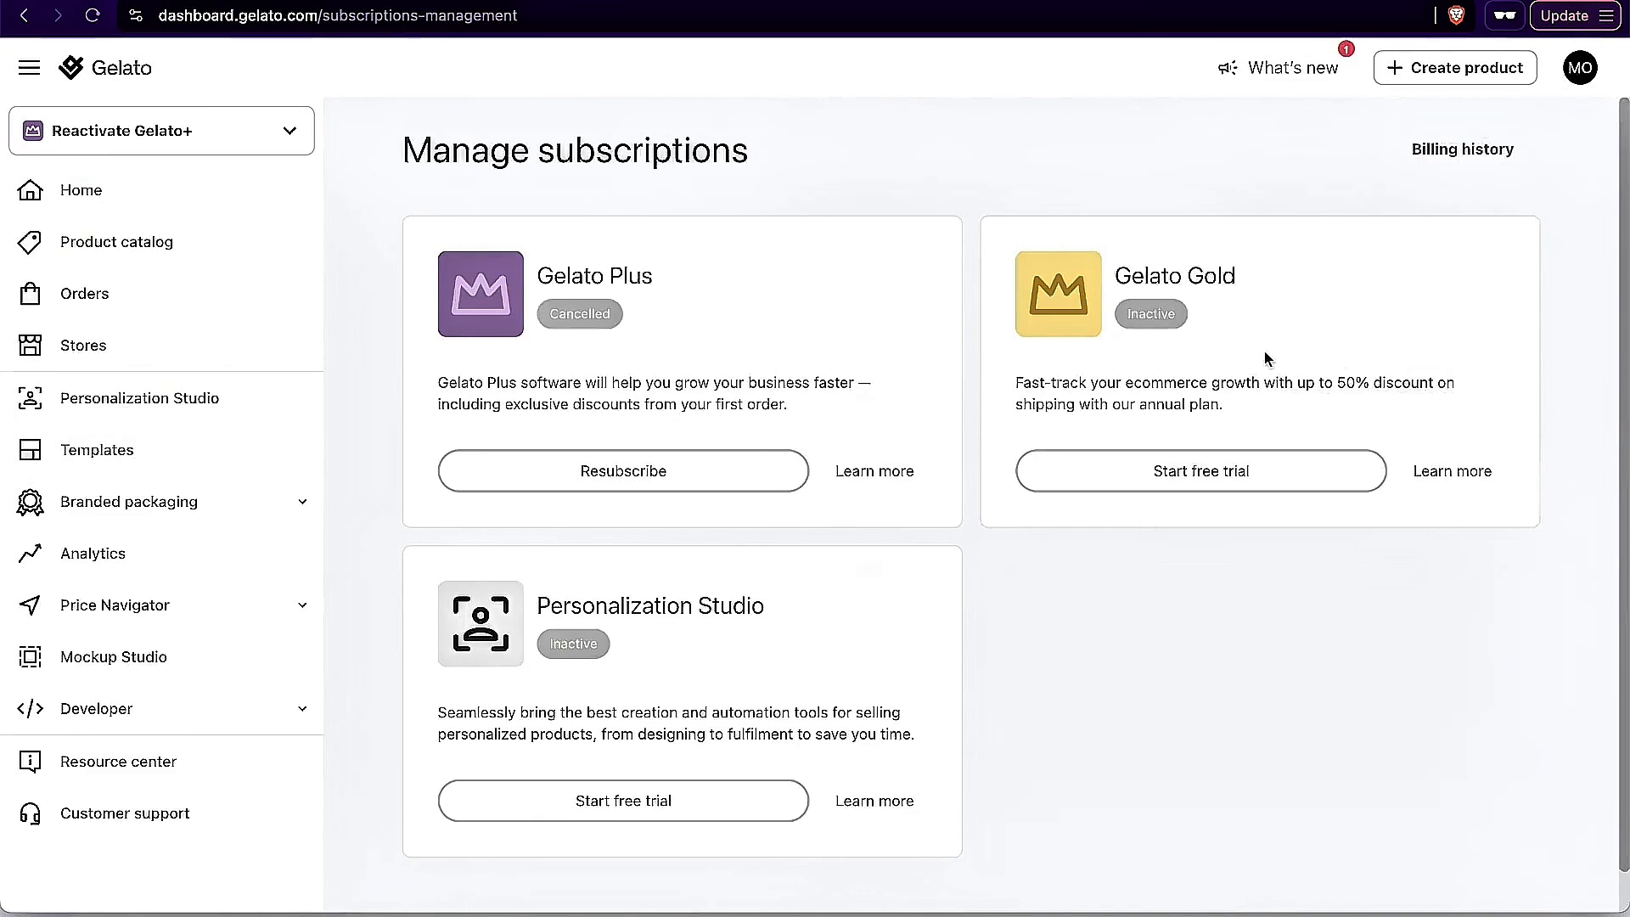
left_click(858, 473)
scroll(1281, 563, "down", 3)
scroll(1388, 569, "down", 2)
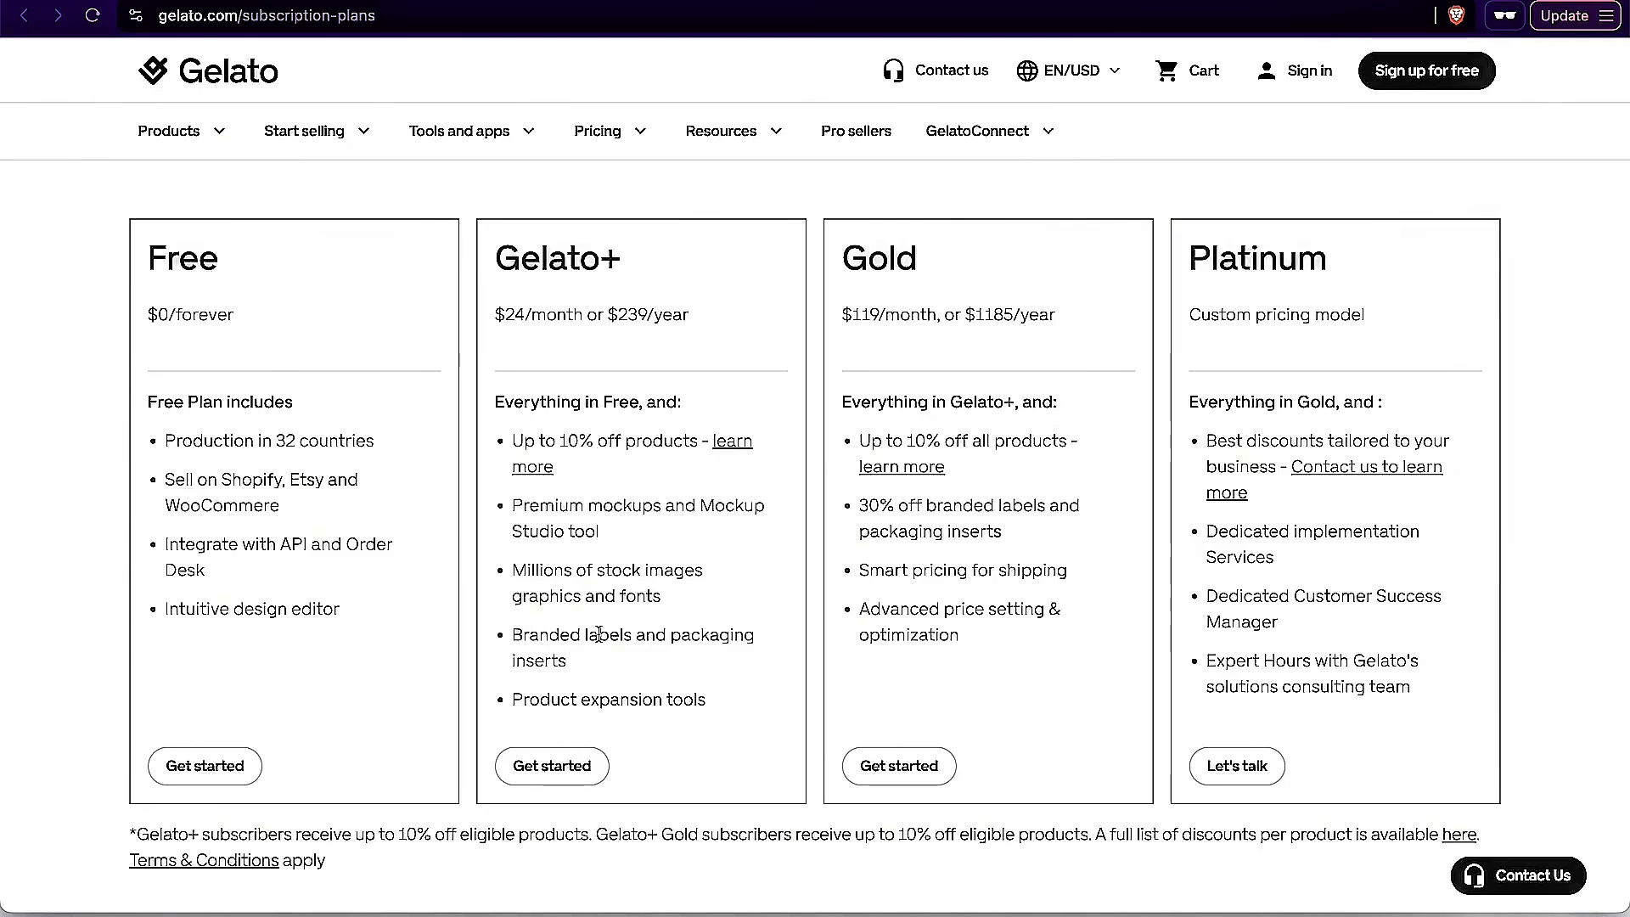
Step: Examine the branded labels and product expansion benefits of Gelato+ and the packaging discount and smart shipping pricing of Gold
left_click_drag(513, 637, 611, 665)
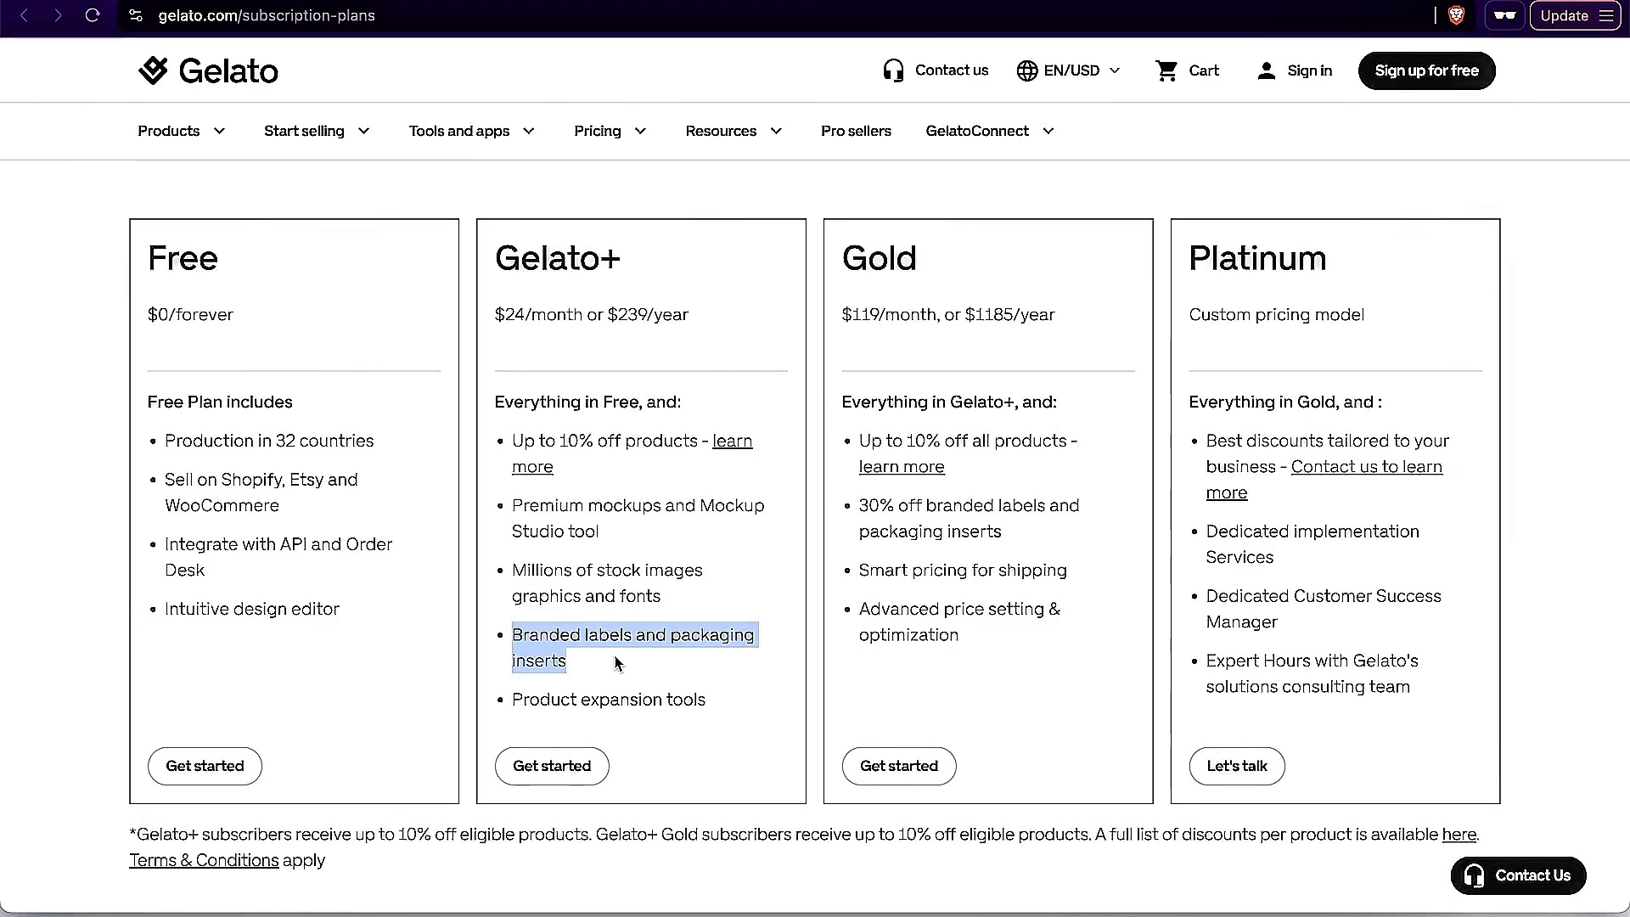
left_click_drag(515, 698, 721, 706)
left_click(718, 709)
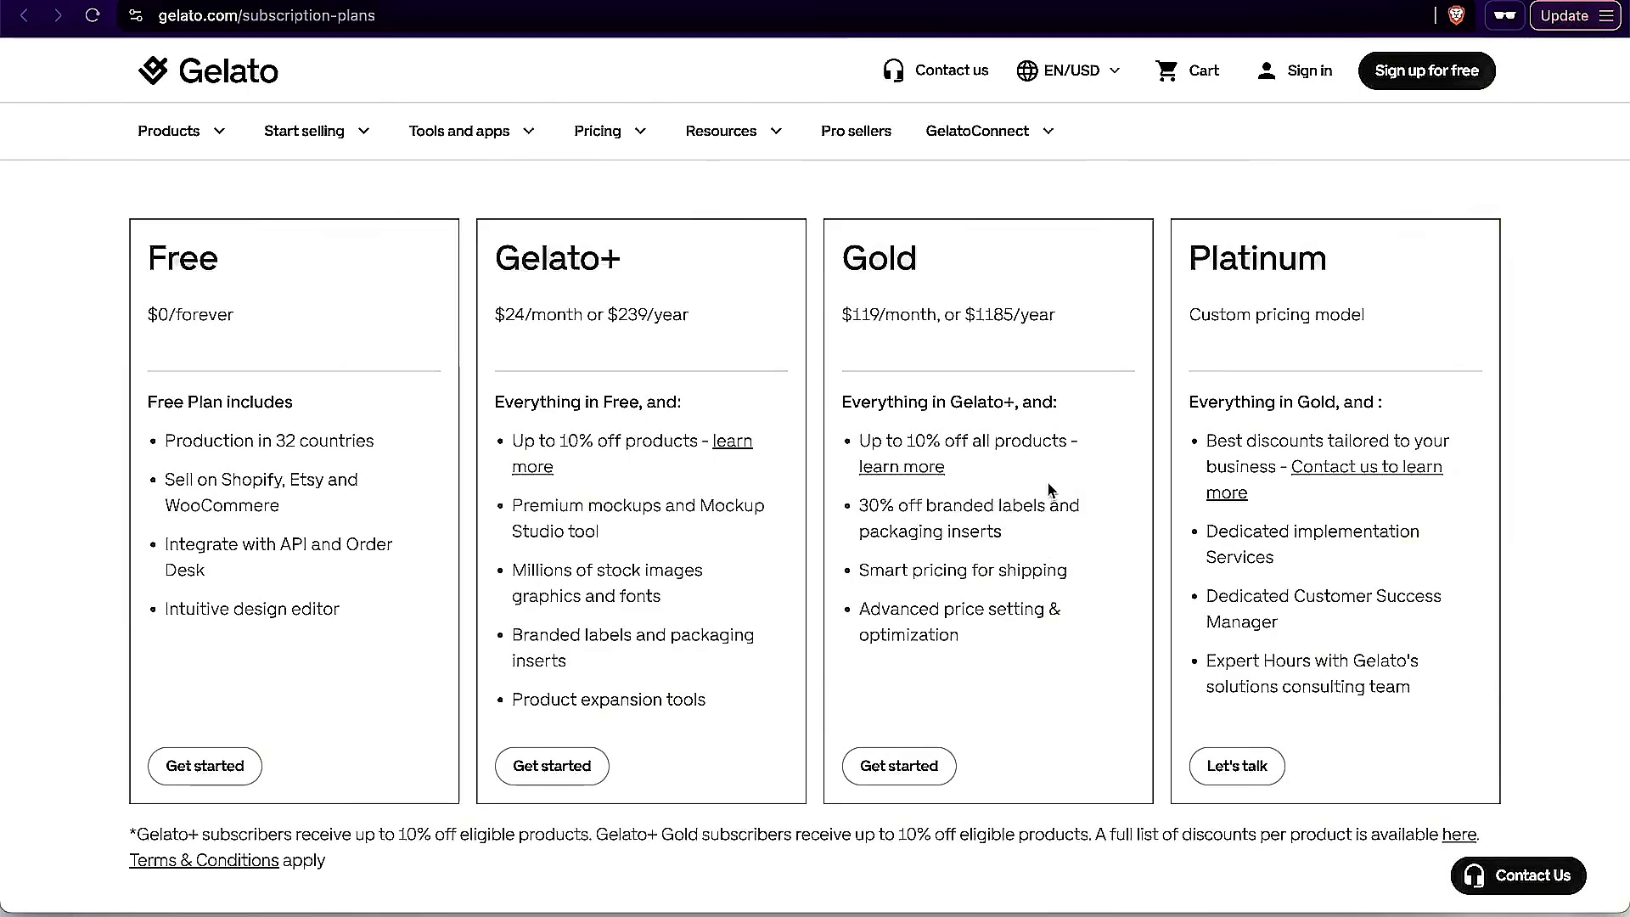
left_click_drag(1034, 539, 841, 512)
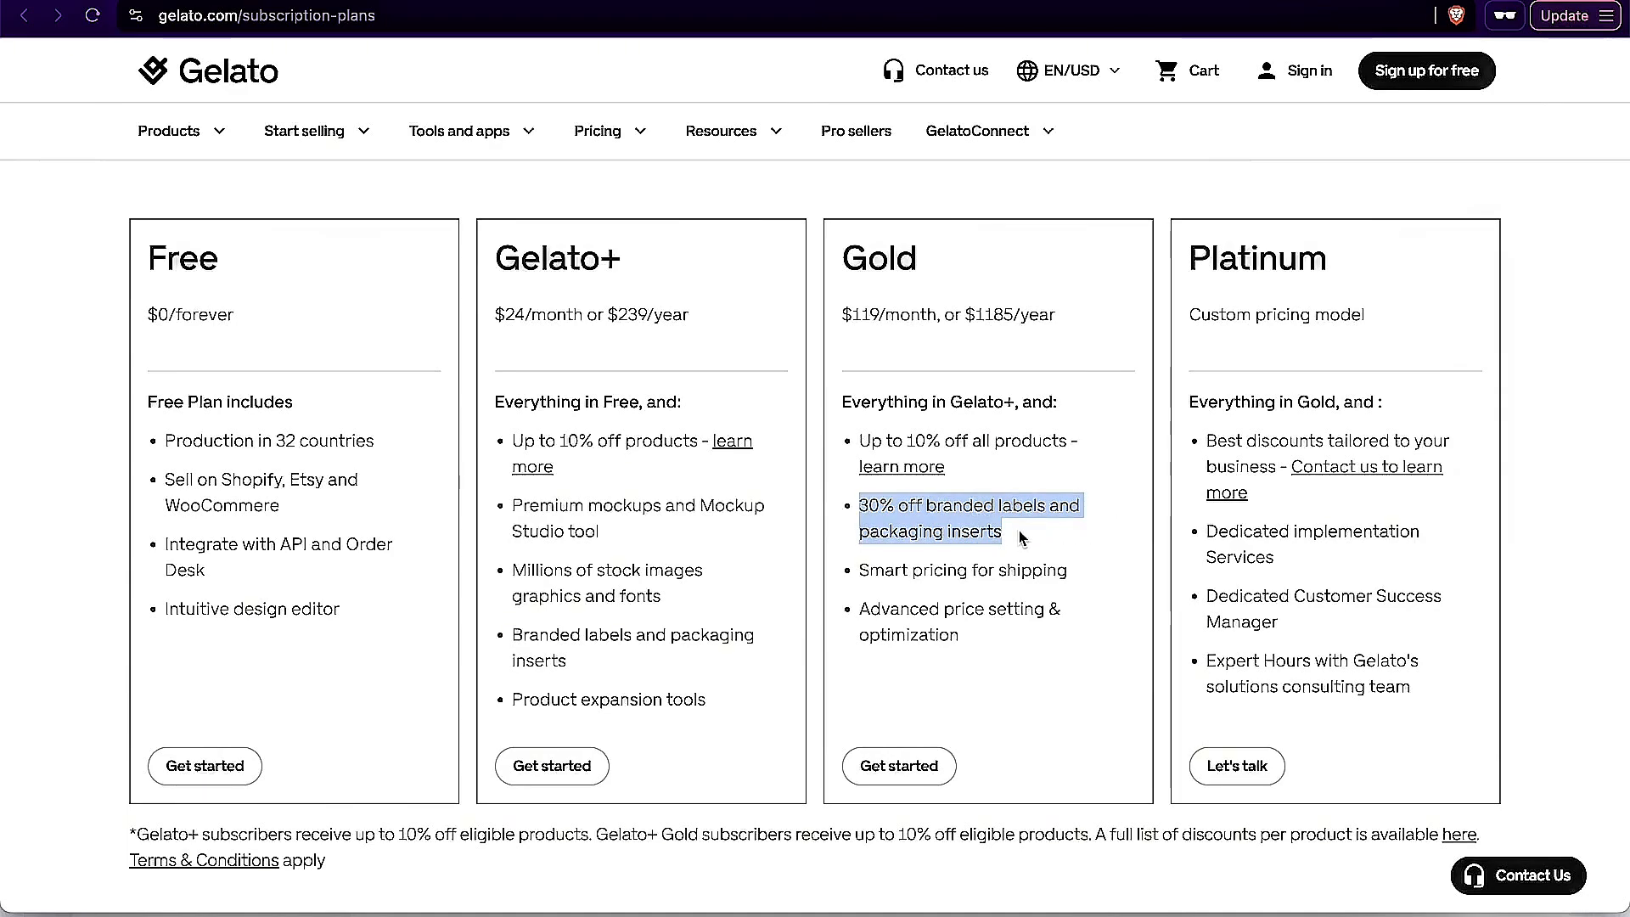
left_click_drag(1082, 571, 877, 563)
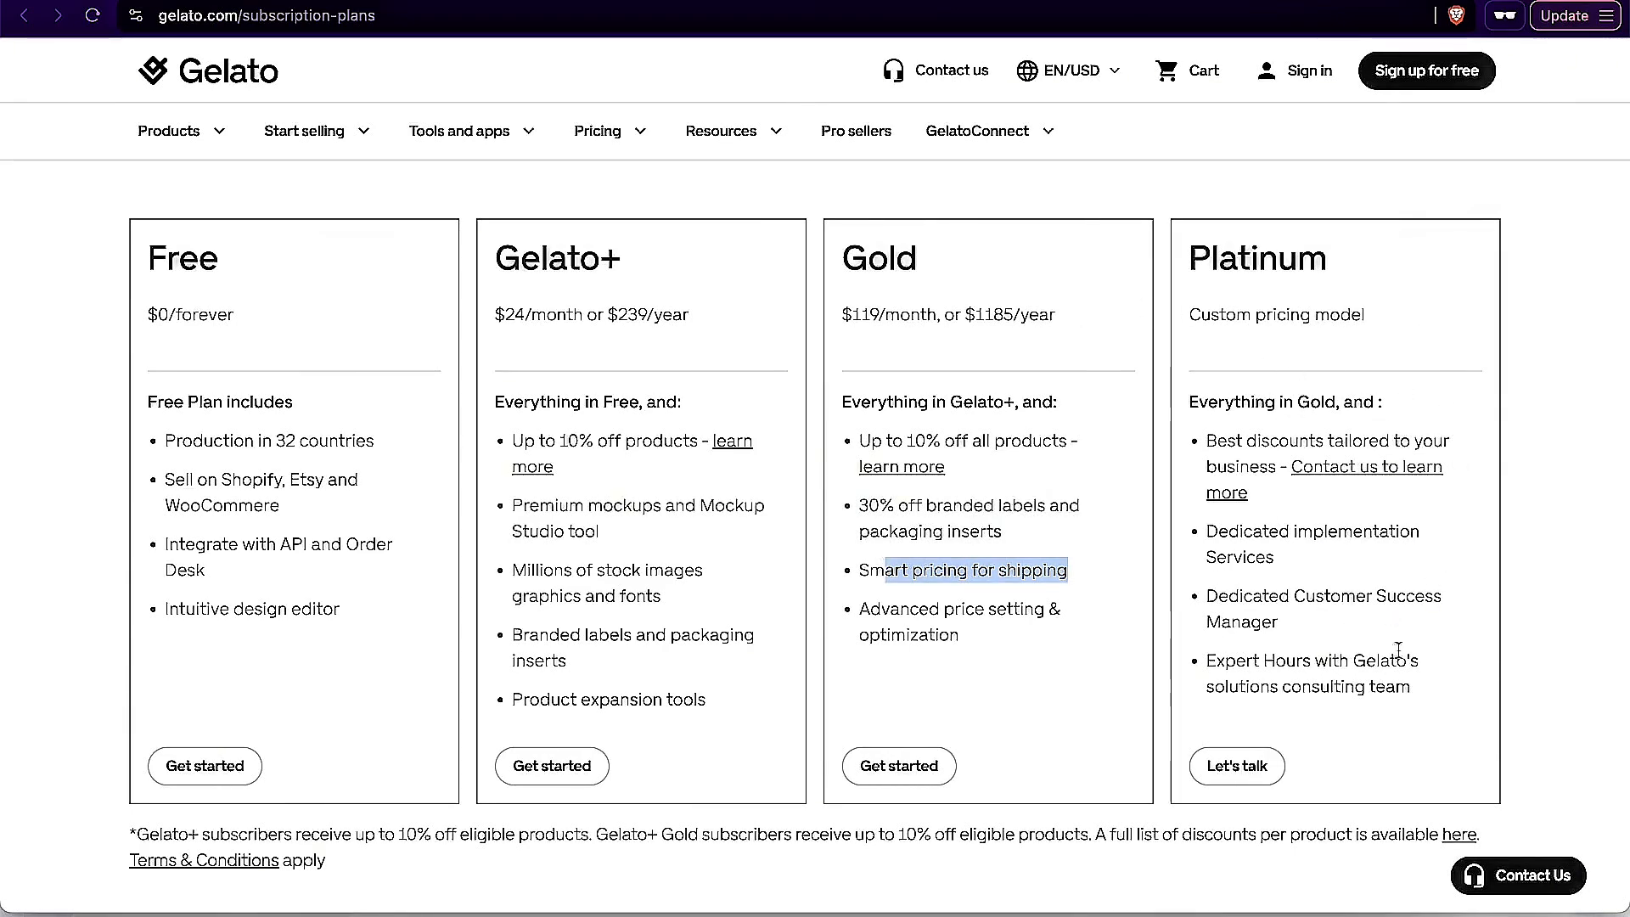
Step: Start the Gelato+ free trial and open the branded packaging configuration
left_click(532, 768)
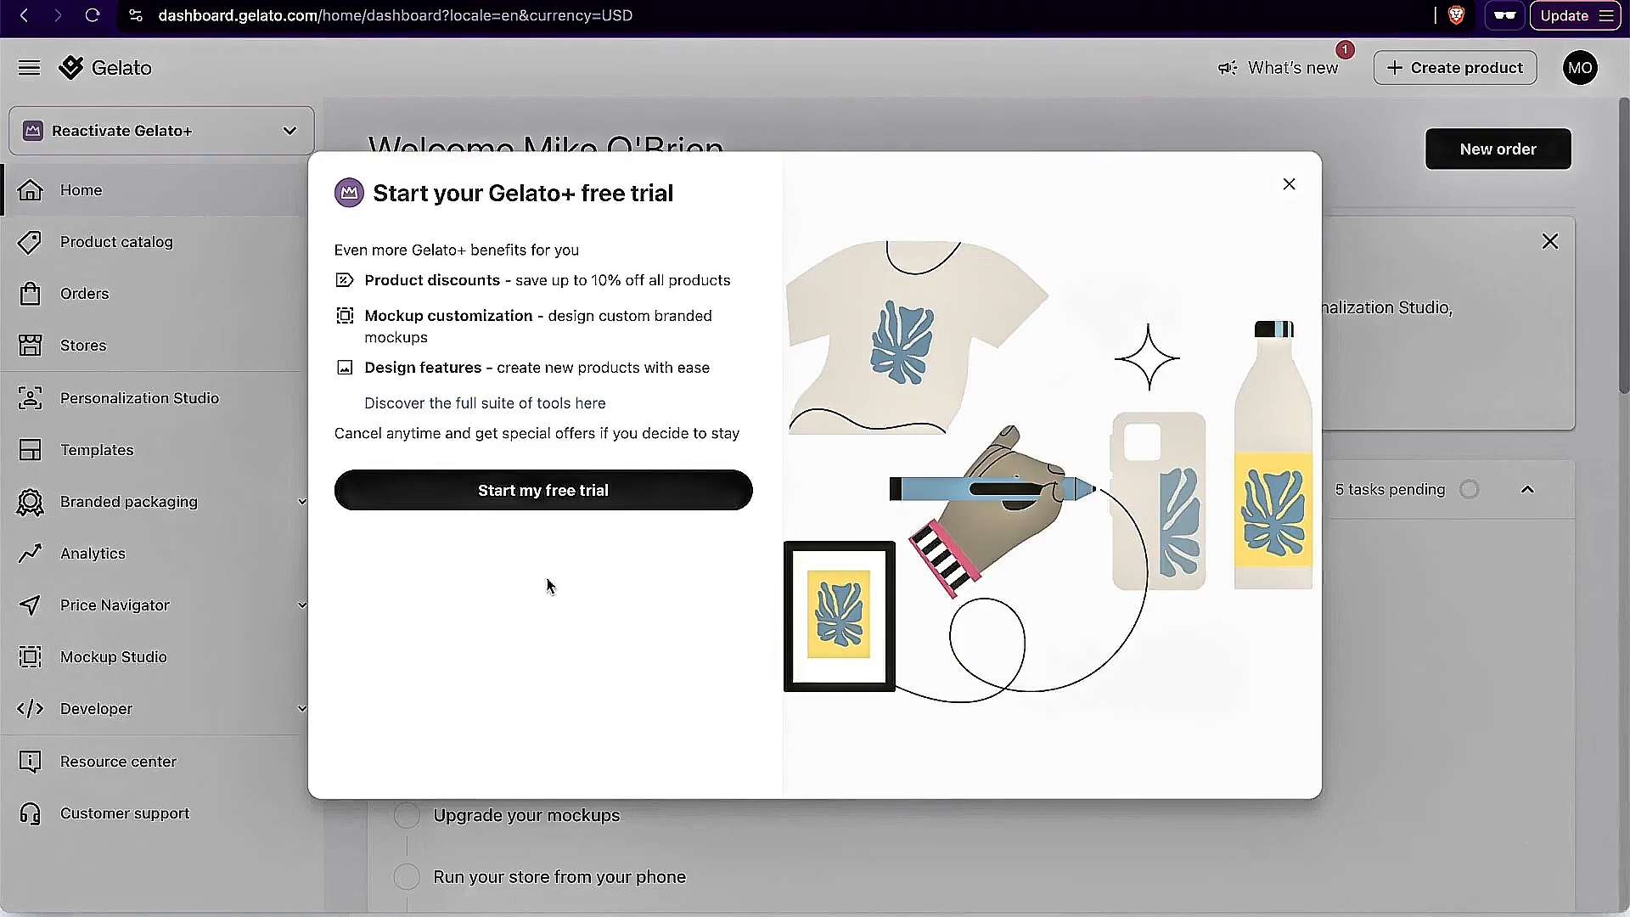
left_click(514, 487)
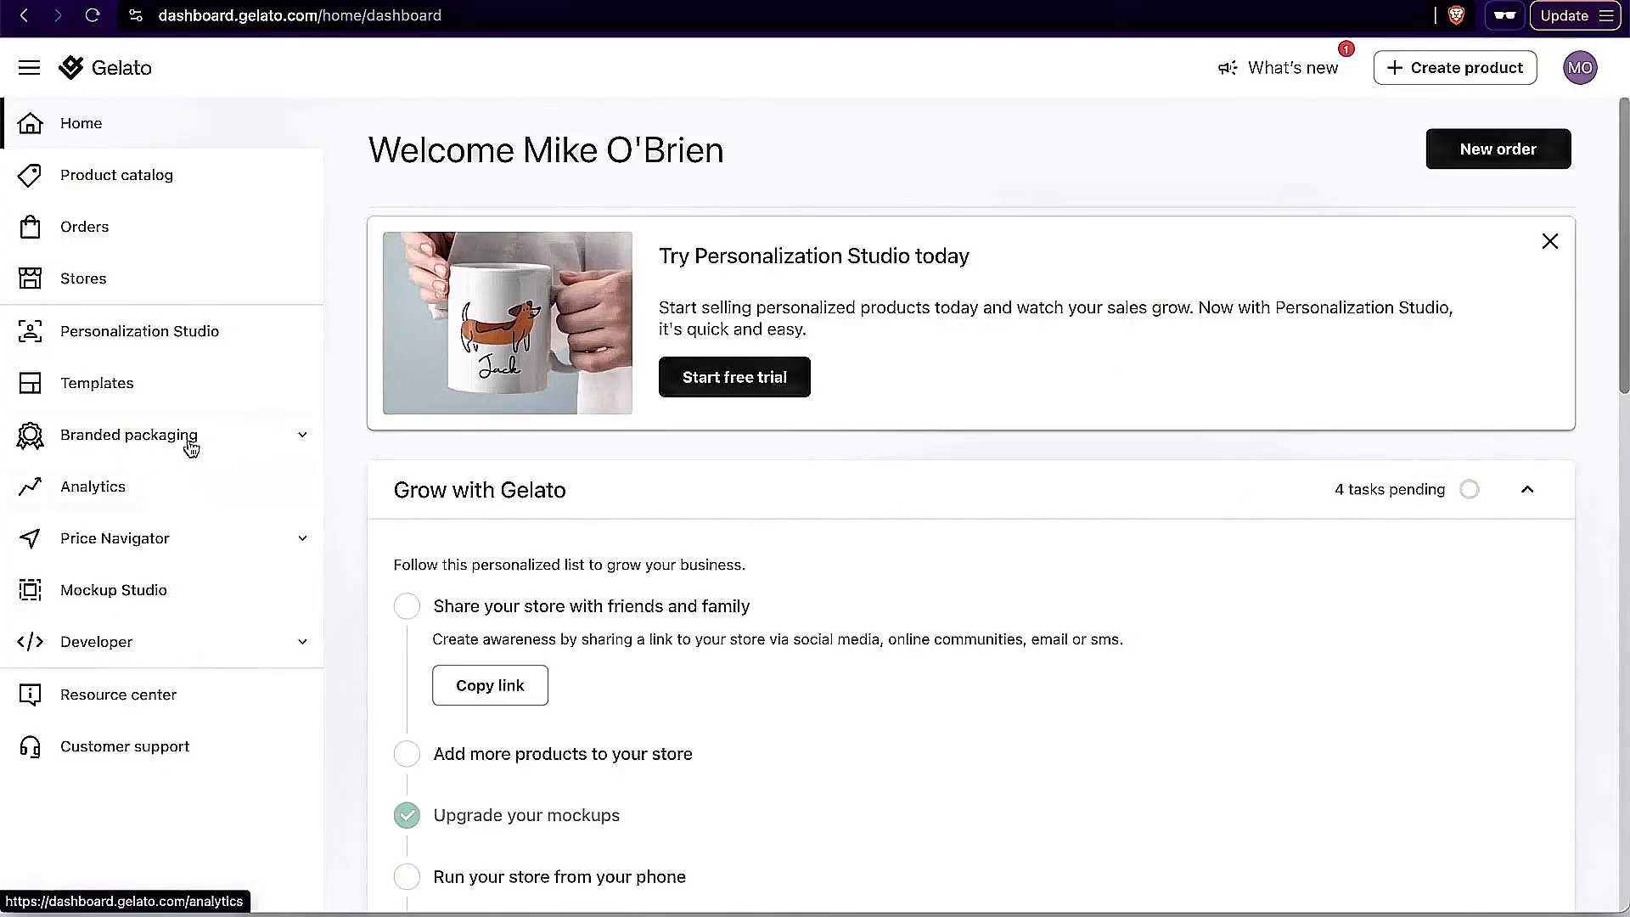
left_click(208, 445)
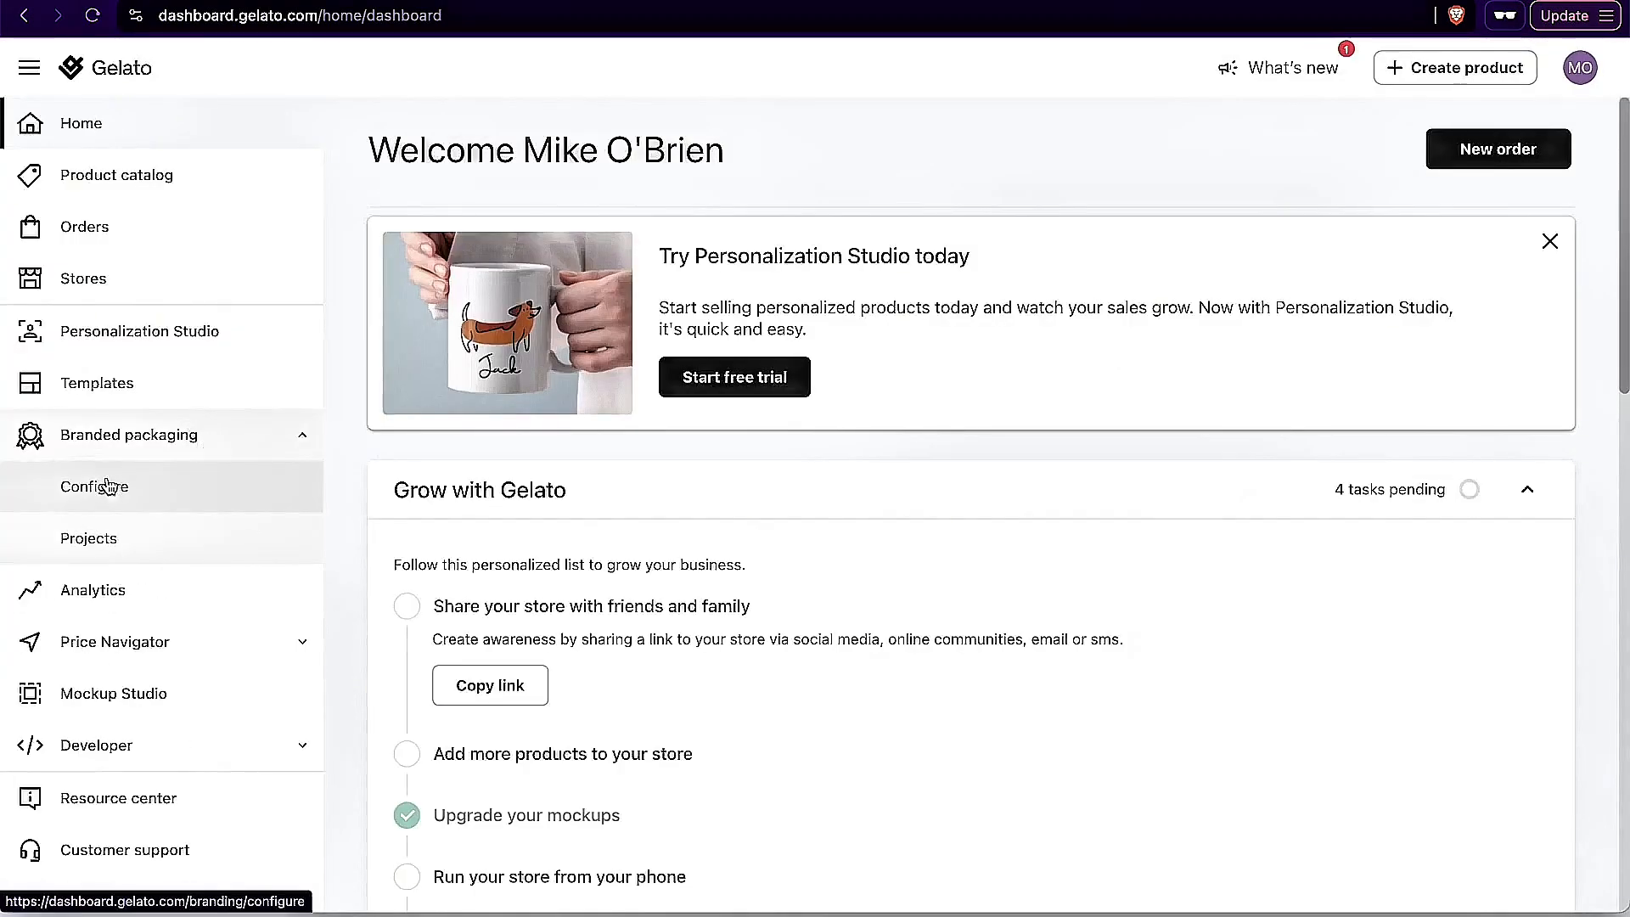
left_click(108, 486)
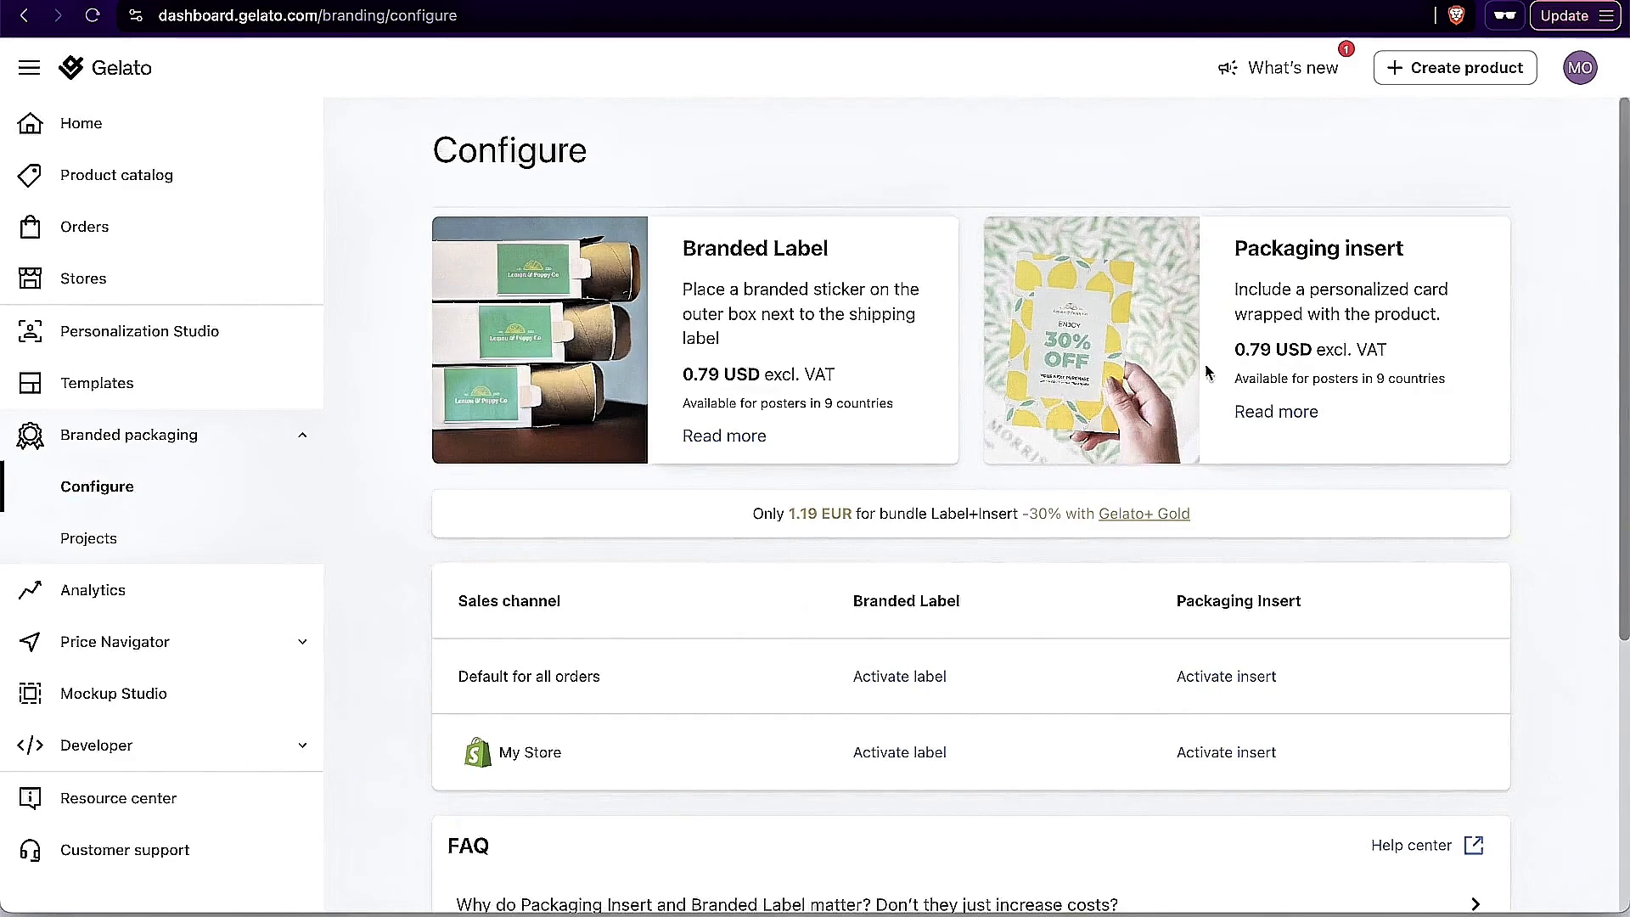
Step: Examine the packaging insert's price, look over its product page, and leave it for the stores section
left_click_drag(1233, 348, 1370, 342)
left_click(1072, 291)
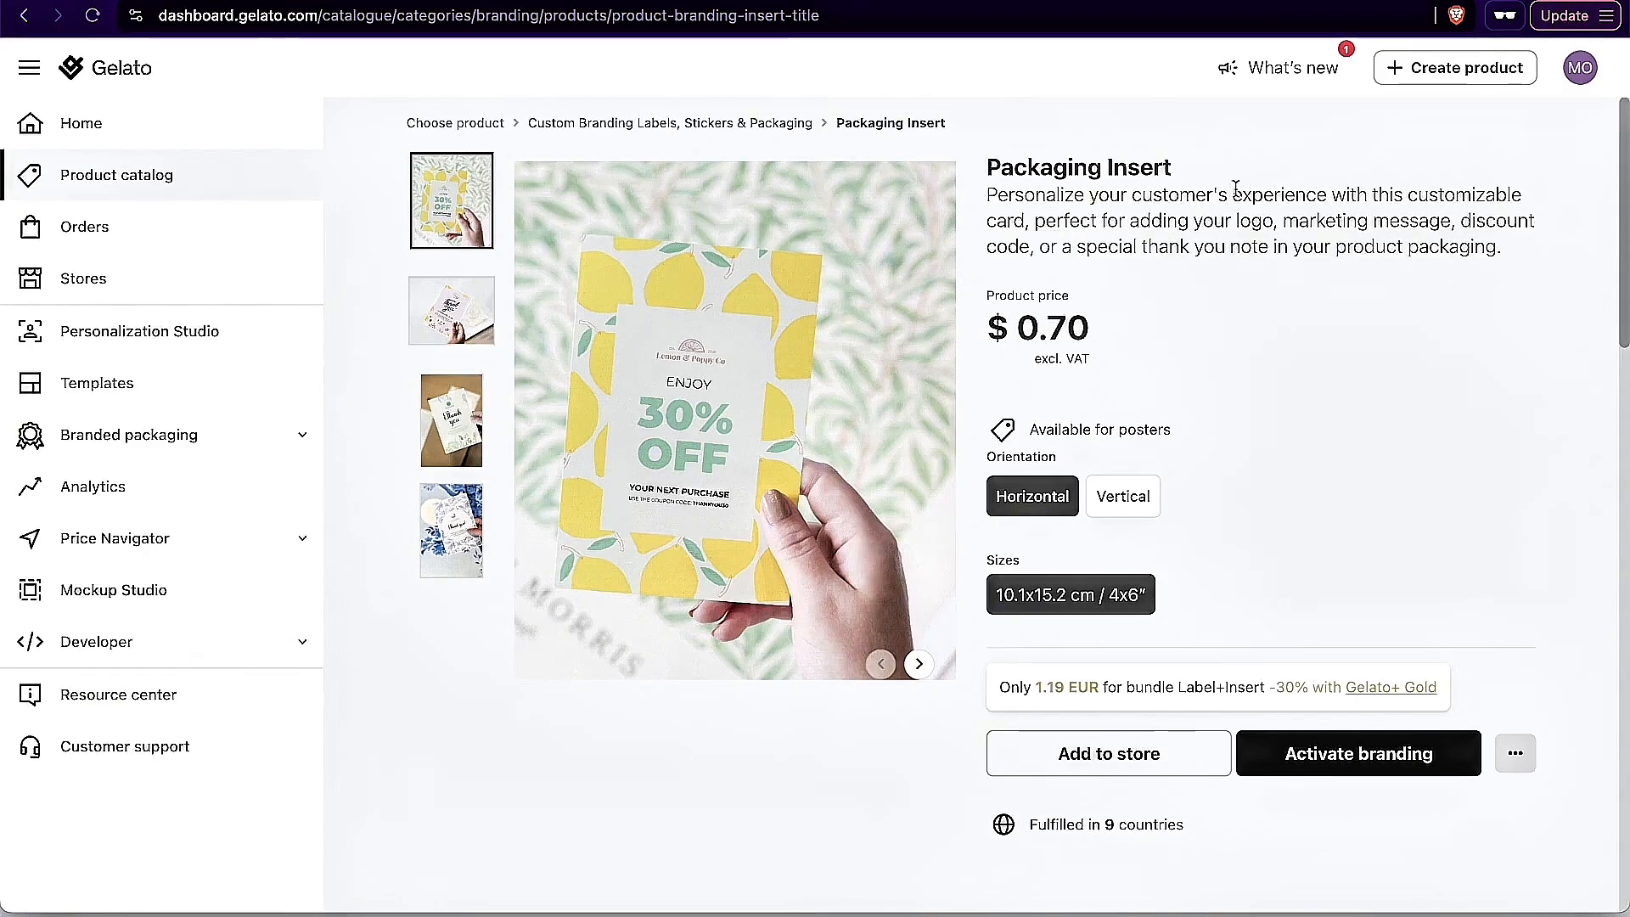
scroll(1378, 455, "down", 4)
scroll(1378, 448, "down", 3)
scroll(1379, 451, "up", 7)
left_click(208, 279)
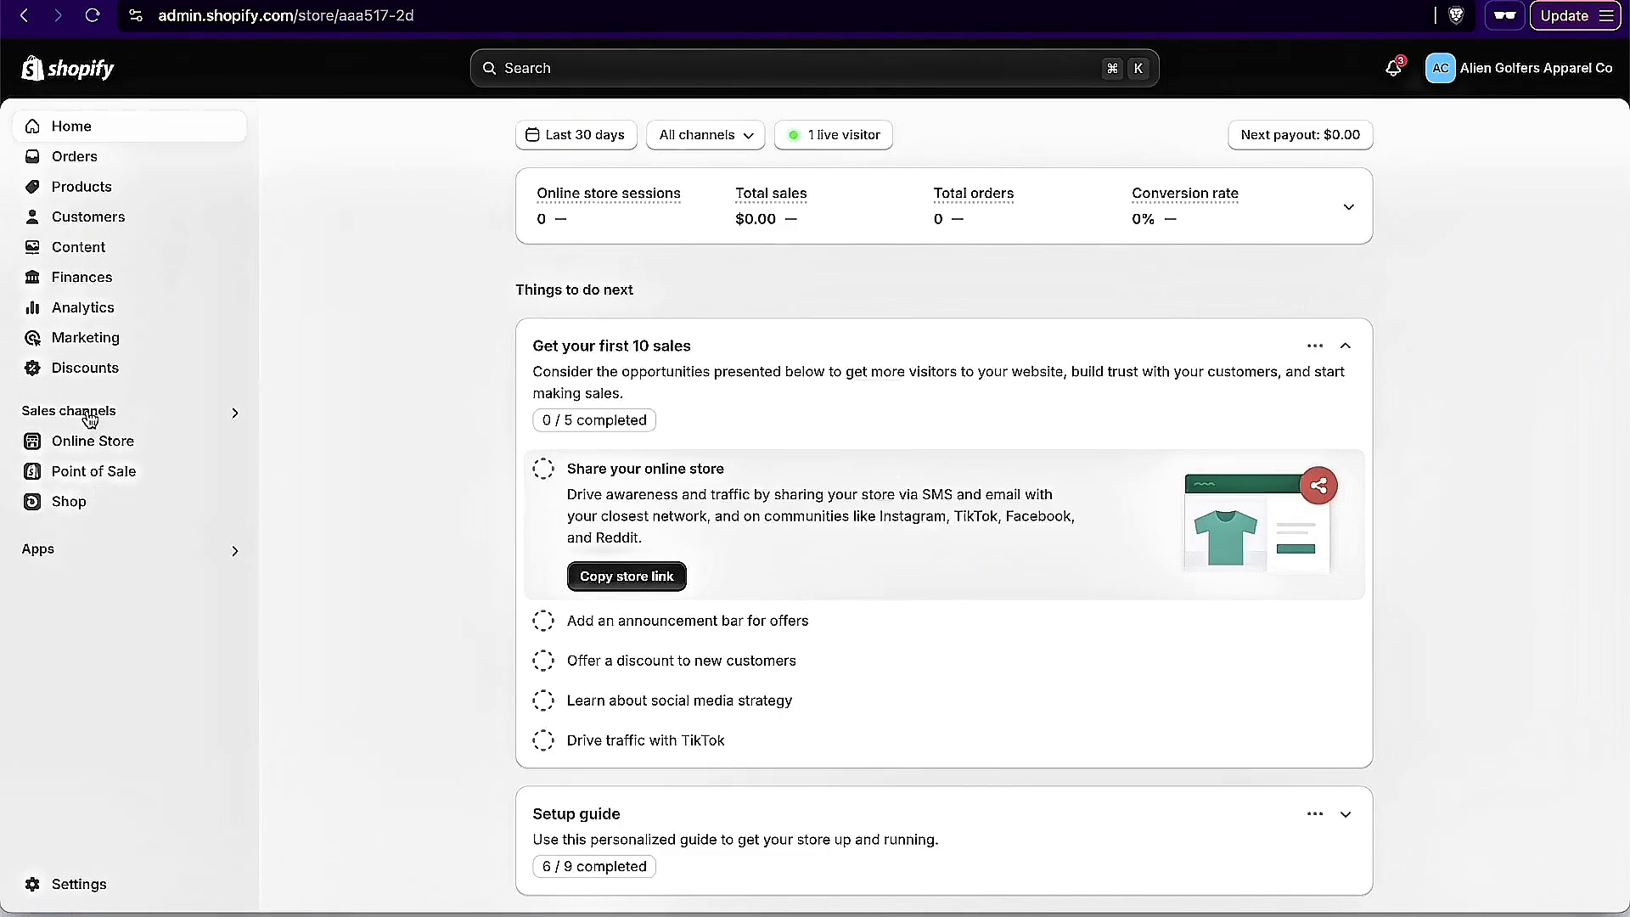
Step: Switch to Adobe Express, page through the alien golf designs up to the fifth page, and return to the first
key("super+k")
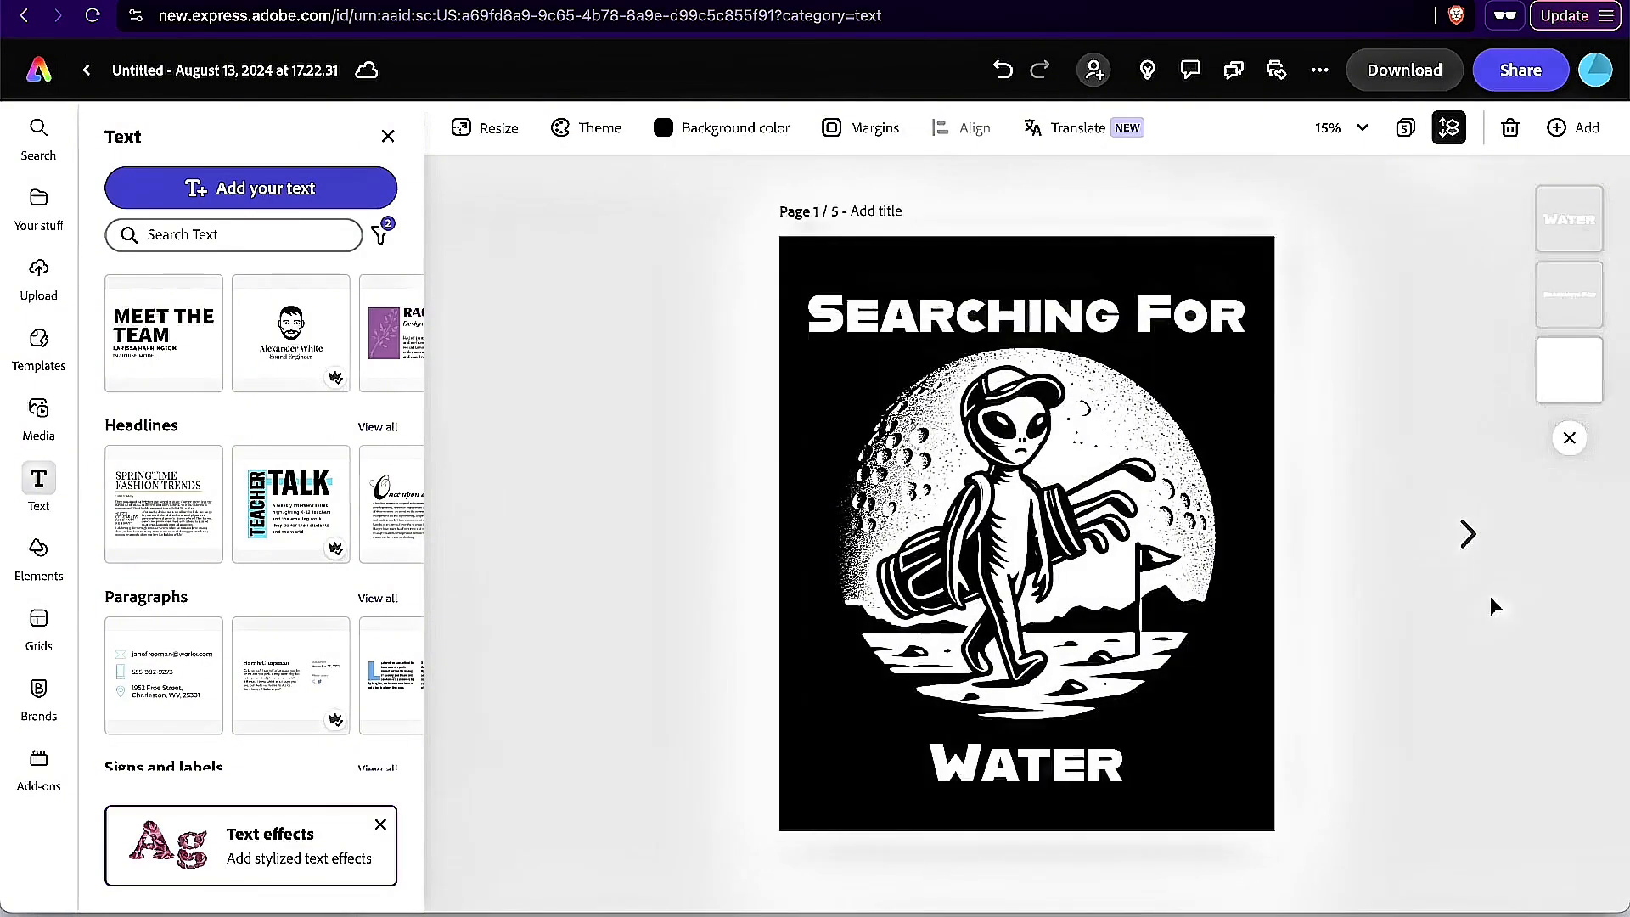
left_click(1468, 533)
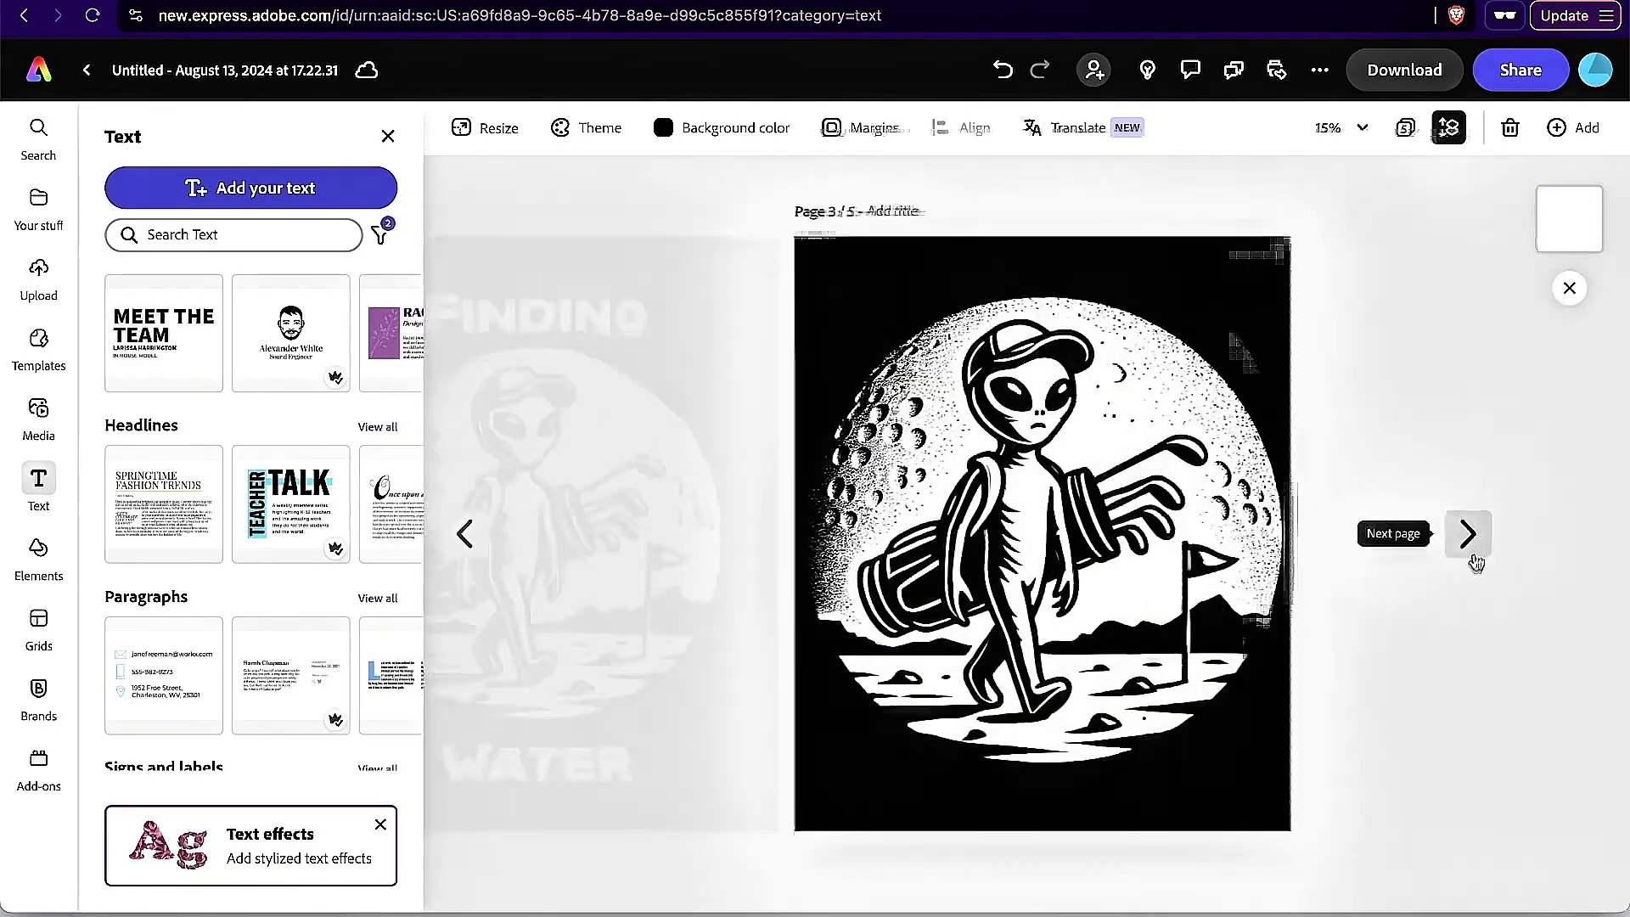
left_click(1471, 564)
left_click(1471, 564)
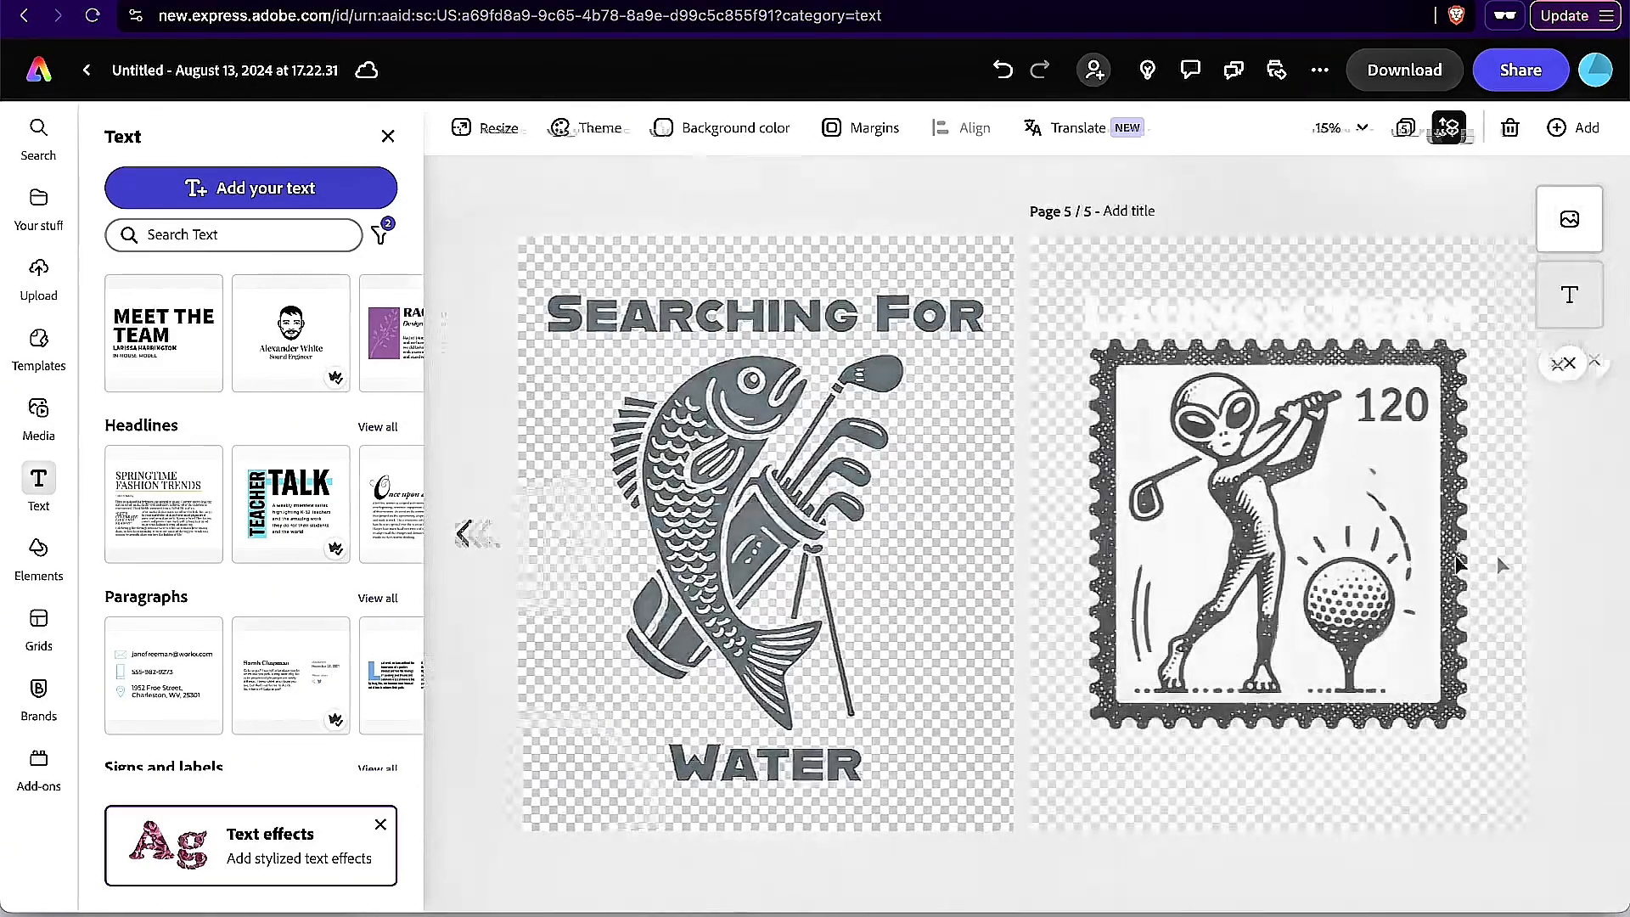
left_click(462, 536)
left_click(463, 536)
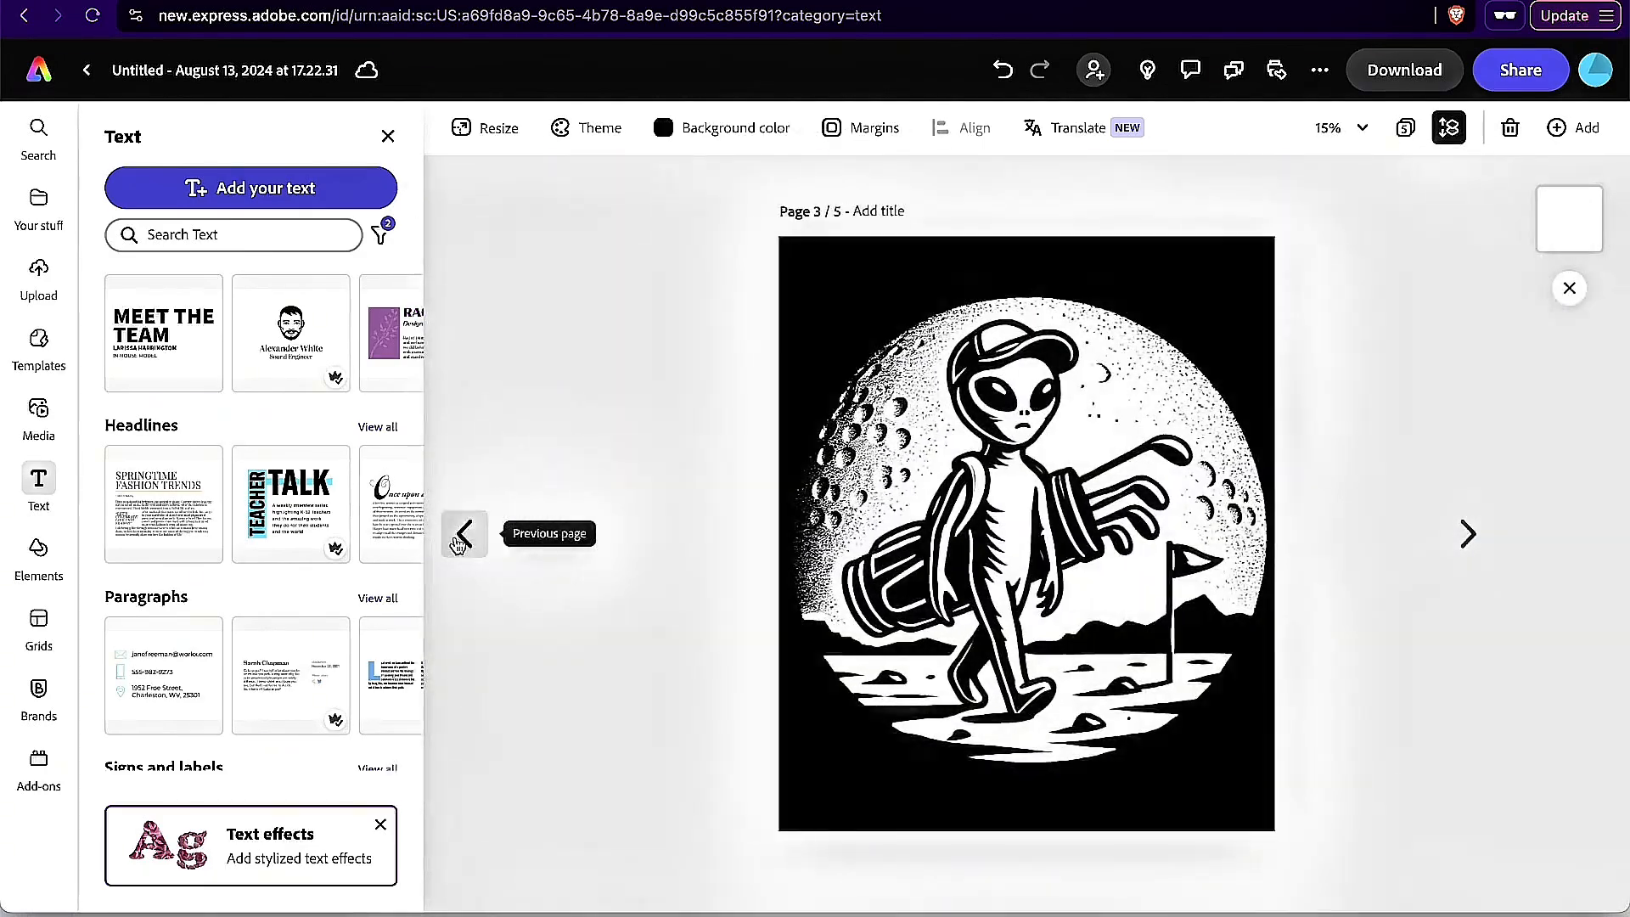
left_click(463, 537)
left_click(462, 536)
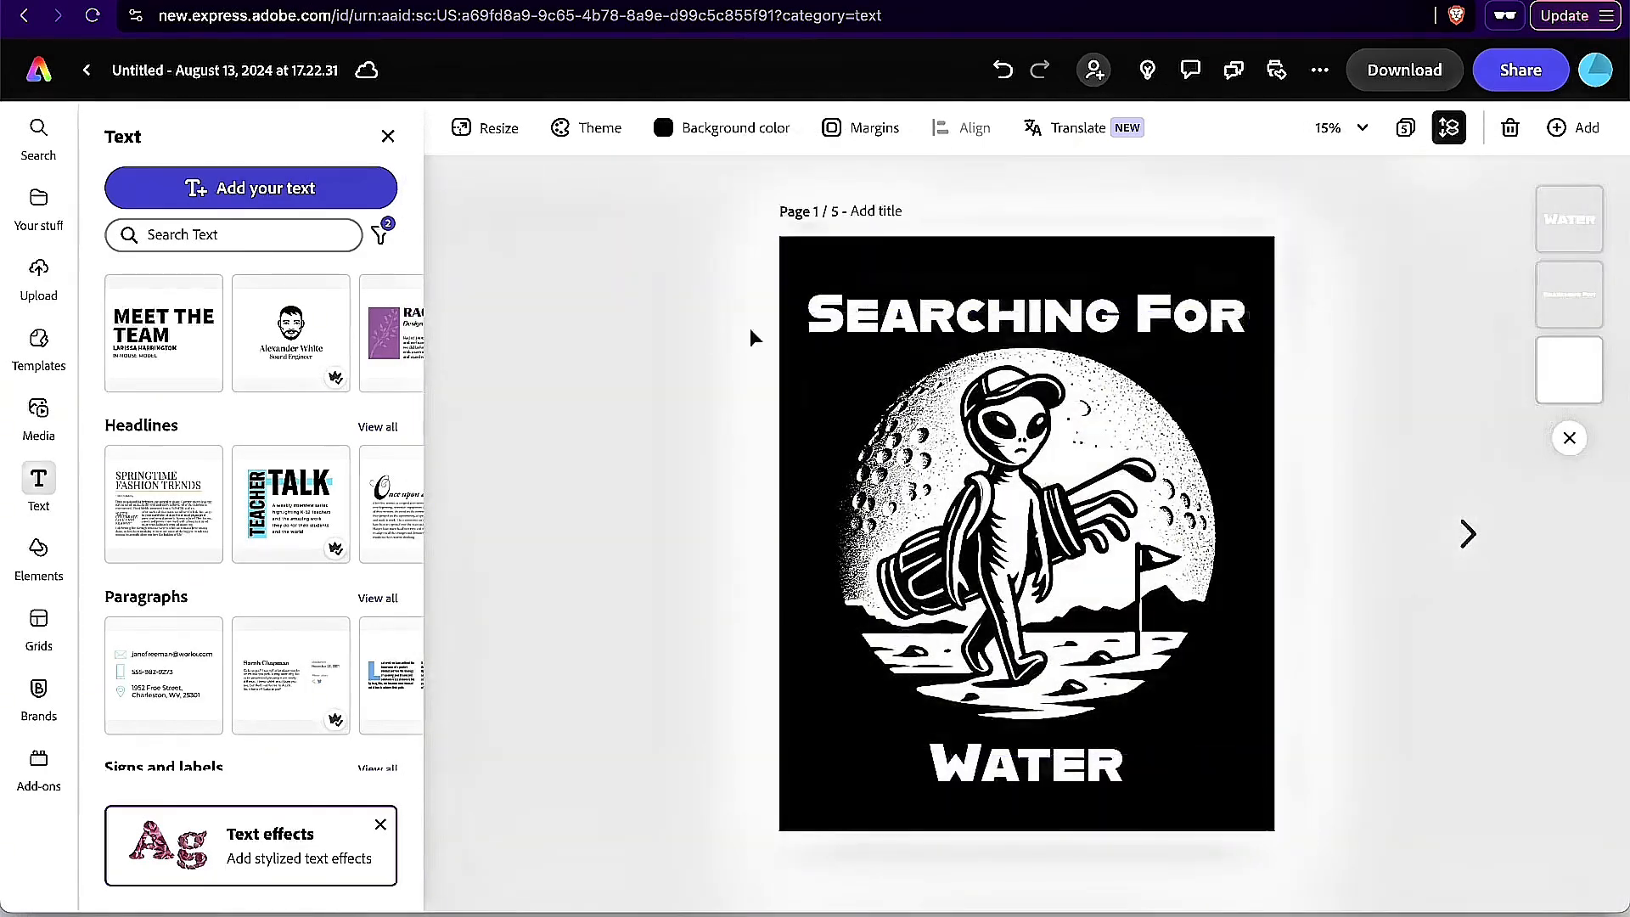